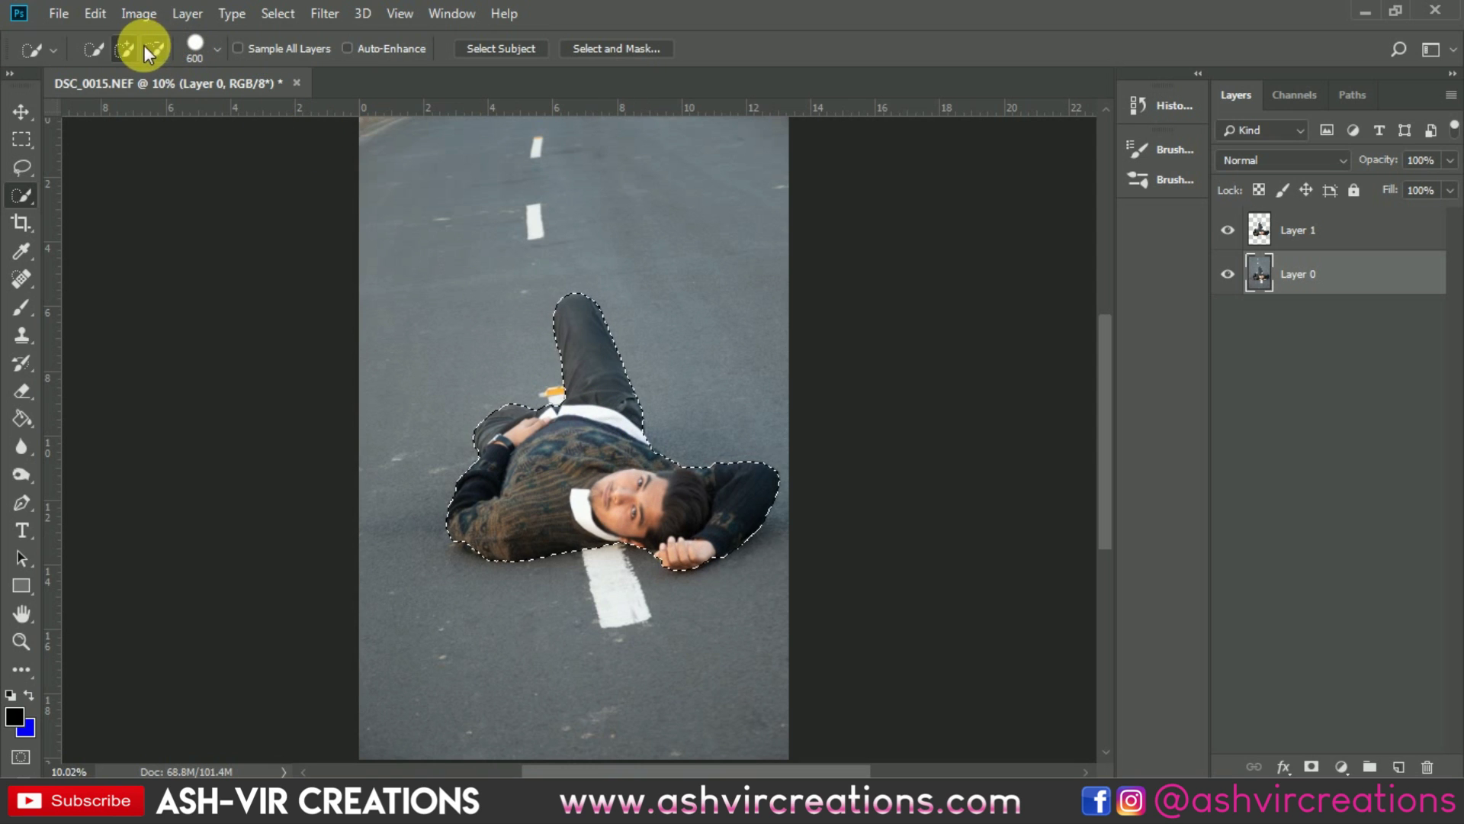
Copy the selected man to a new layer and hide Layer 0, deleting the spare copy so only the existing Layer 1 cutout remains.
{"action": "left_click", "coordinate": [217, 49]}
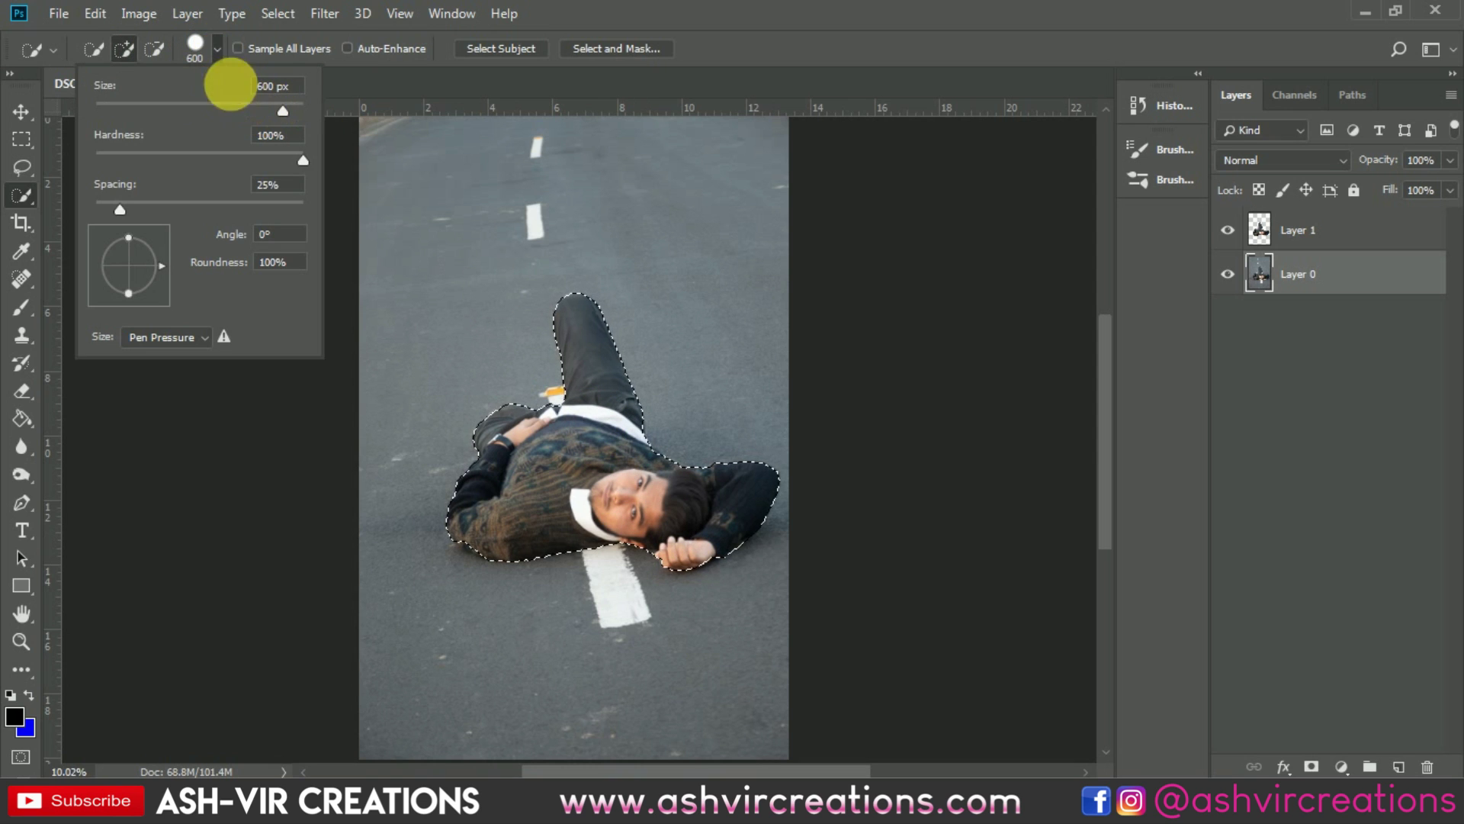
{"action": "left_click", "coordinate": [221, 44]}
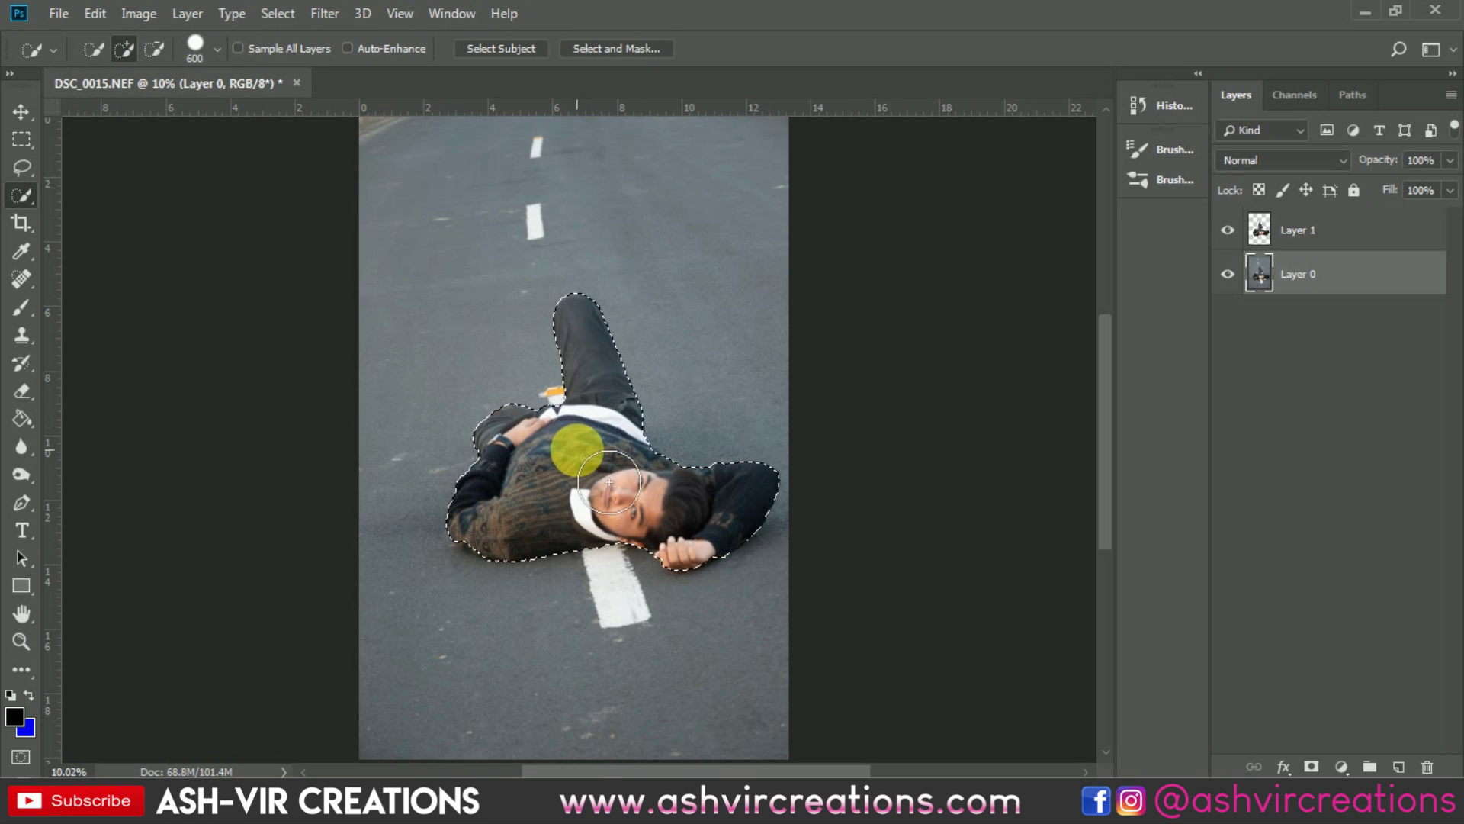
{"action": "right_click", "coordinate": [575, 449]}
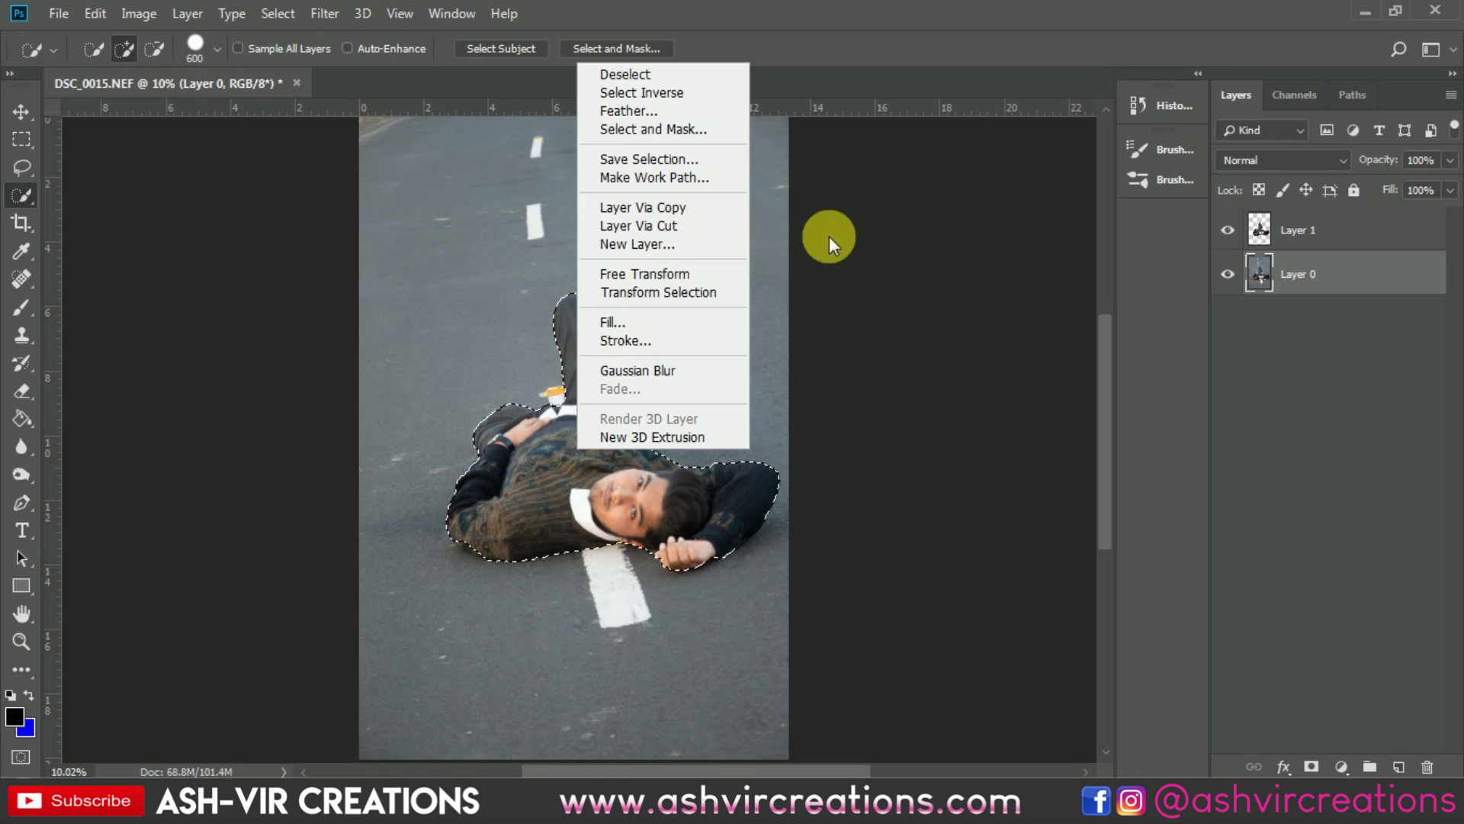
{"action": "left_click", "coordinate": [681, 212]}
{"action": "left_click", "coordinate": [1228, 318]}
{"action": "key", "text": "Delete"}
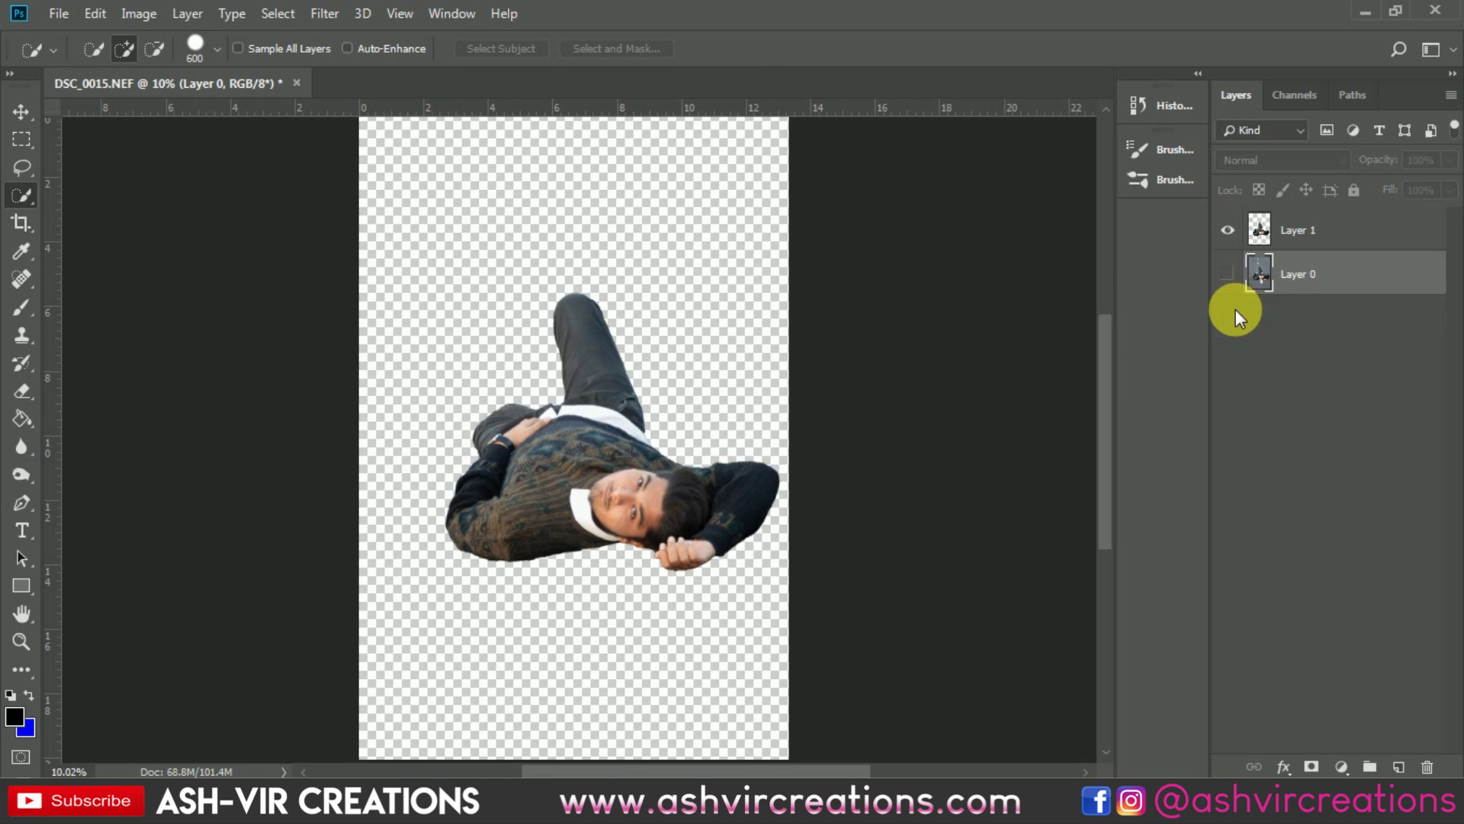
Open the bedroom image hrt from the Roomzy folder on the desktop.
{"action": "key", "text": "v"}
{"action": "scroll", "coordinate": [755, 359], "scroll_direction": "down", "scroll_amount": 1}
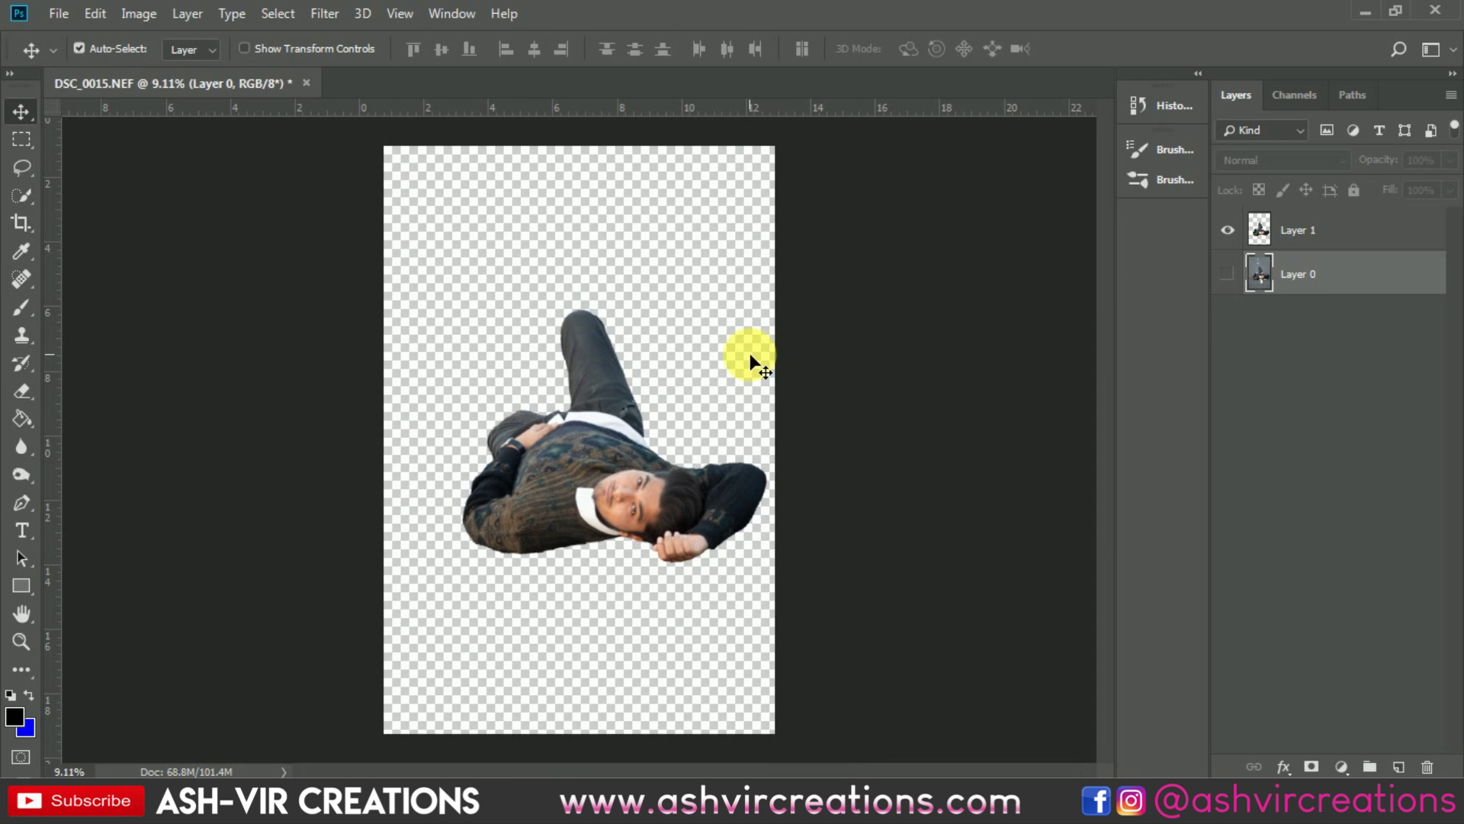
{"action": "scroll", "coordinate": [755, 358], "scroll_direction": "up", "scroll_amount": 1}
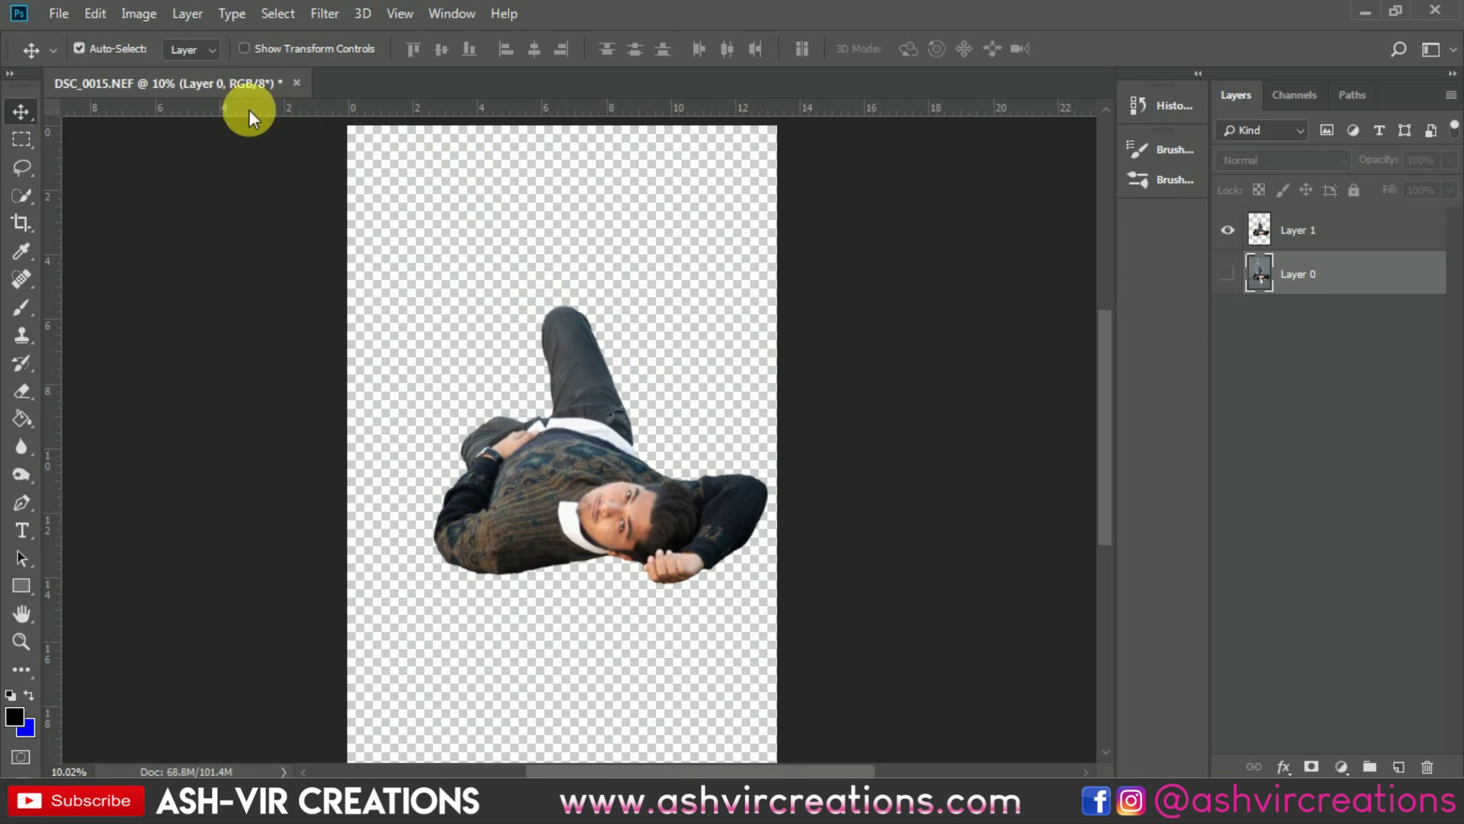
{"action": "left_click", "coordinate": [55, 16]}
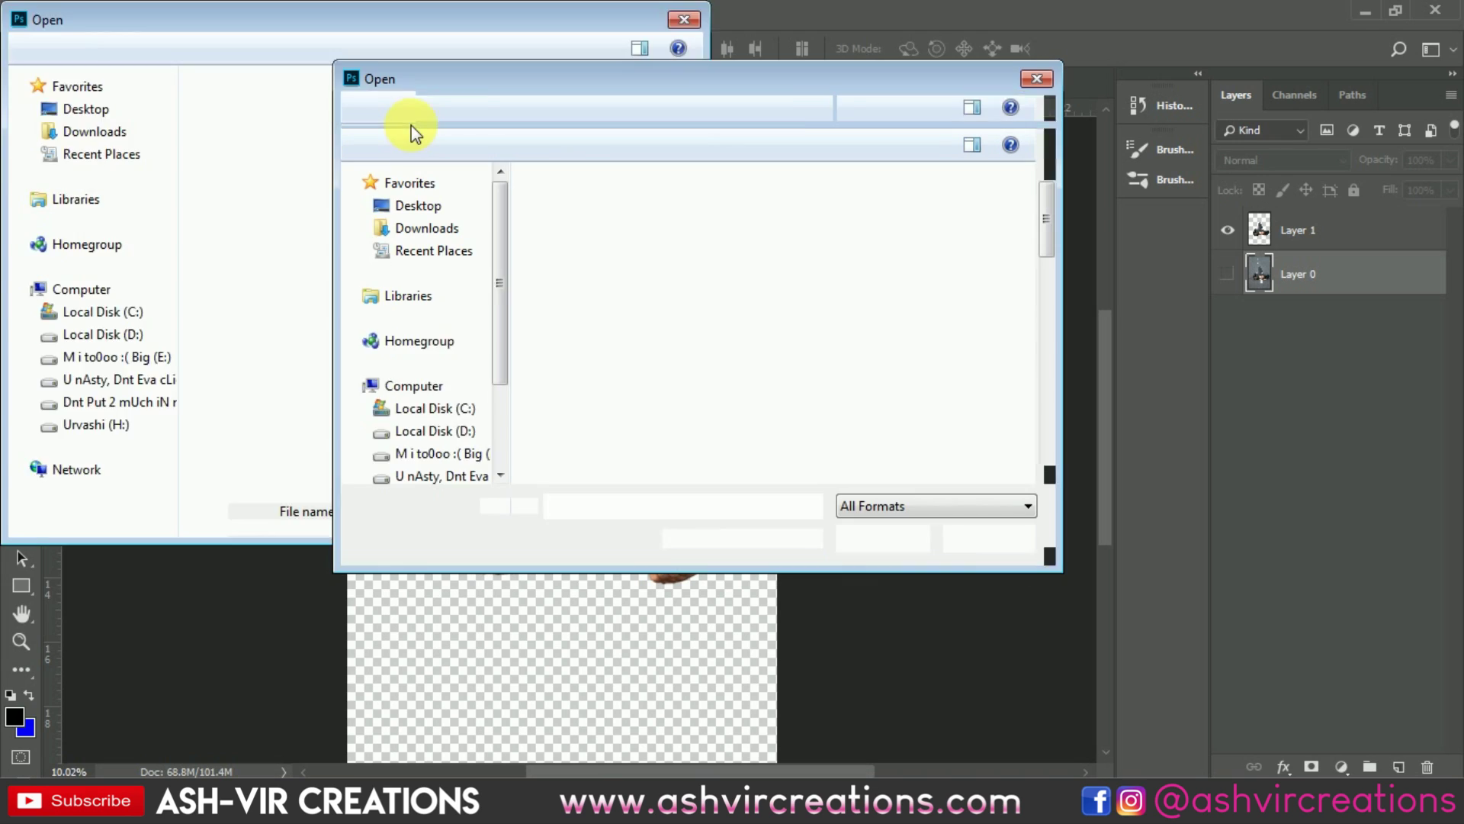
{"action": "scroll", "coordinate": [830, 244], "scroll_direction": "down", "scroll_amount": 5}
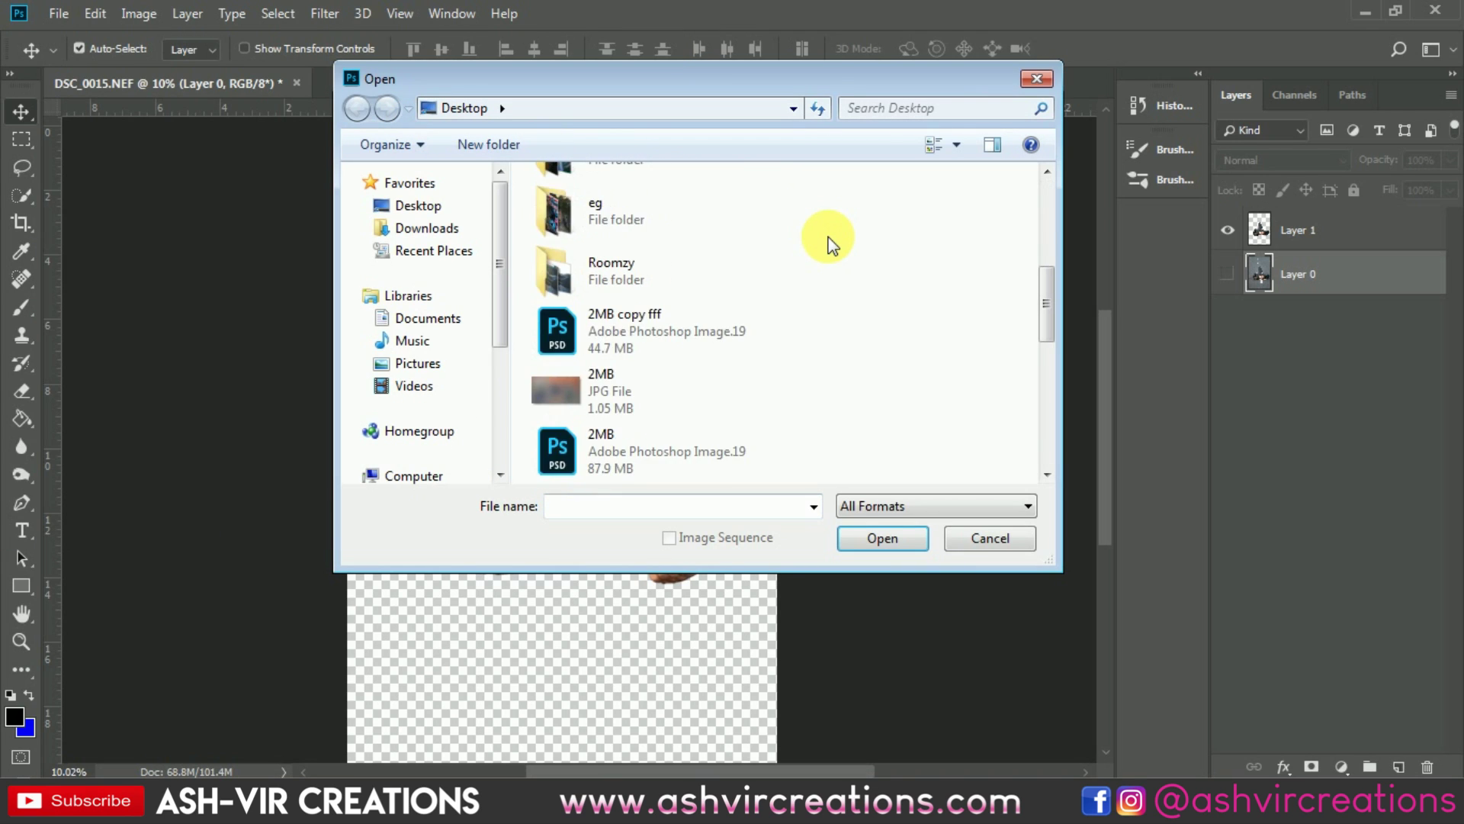
{"action": "scroll", "coordinate": [827, 243], "scroll_direction": "up", "scroll_amount": 4}
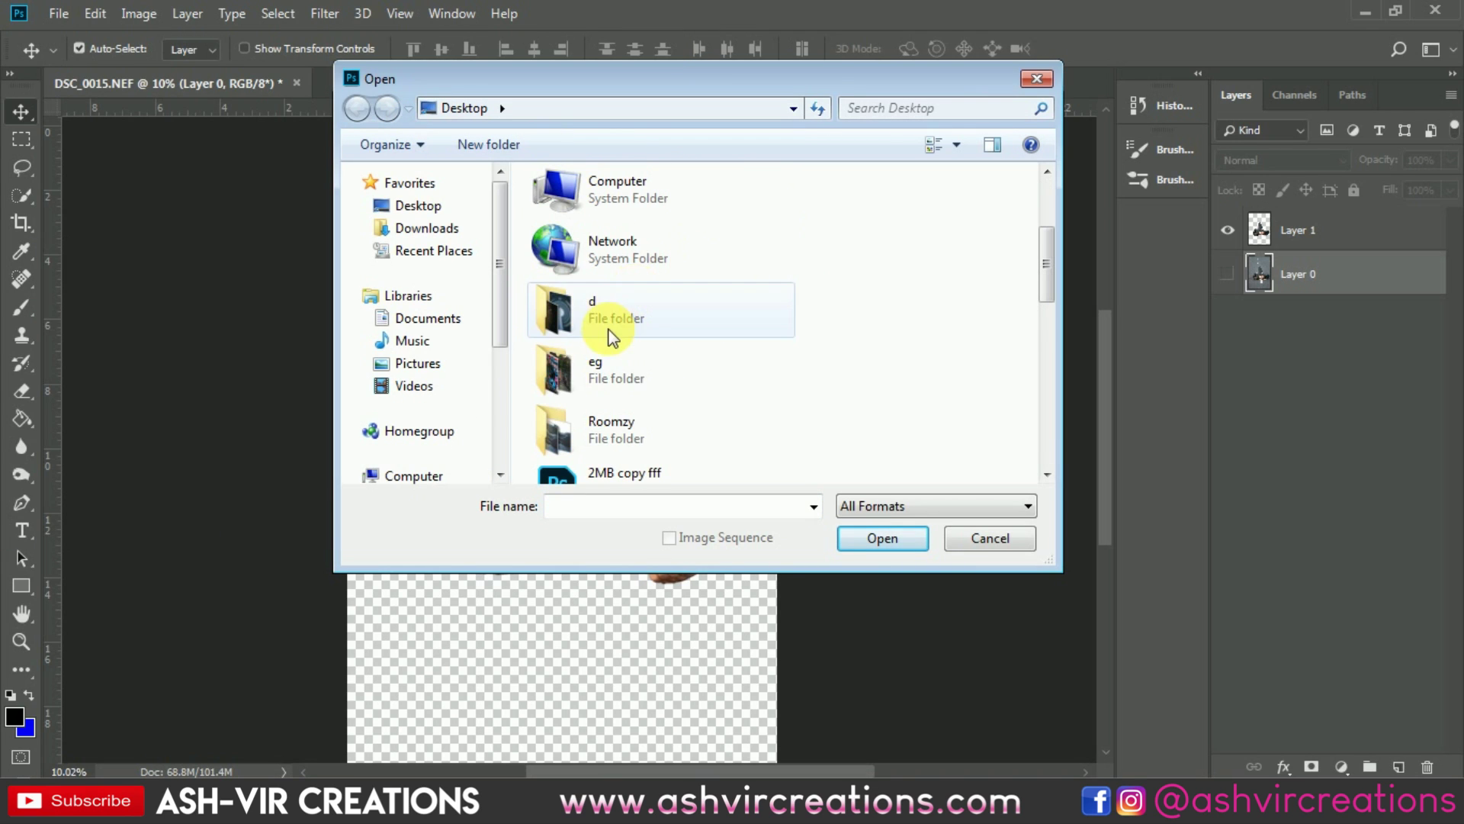
{"action": "double_click", "coordinate": [607, 424]}
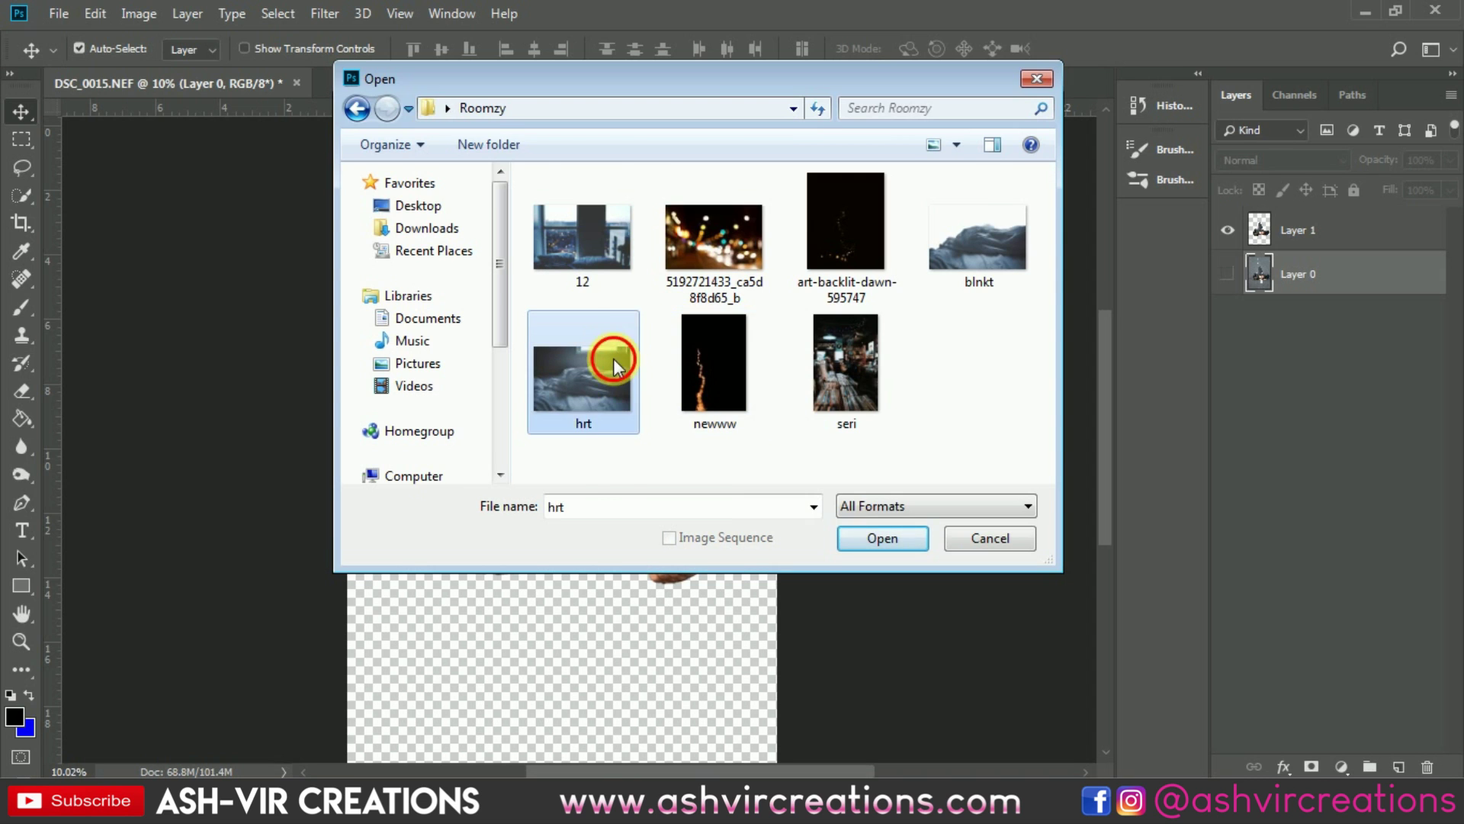
{"action": "double_click", "coordinate": [613, 358]}
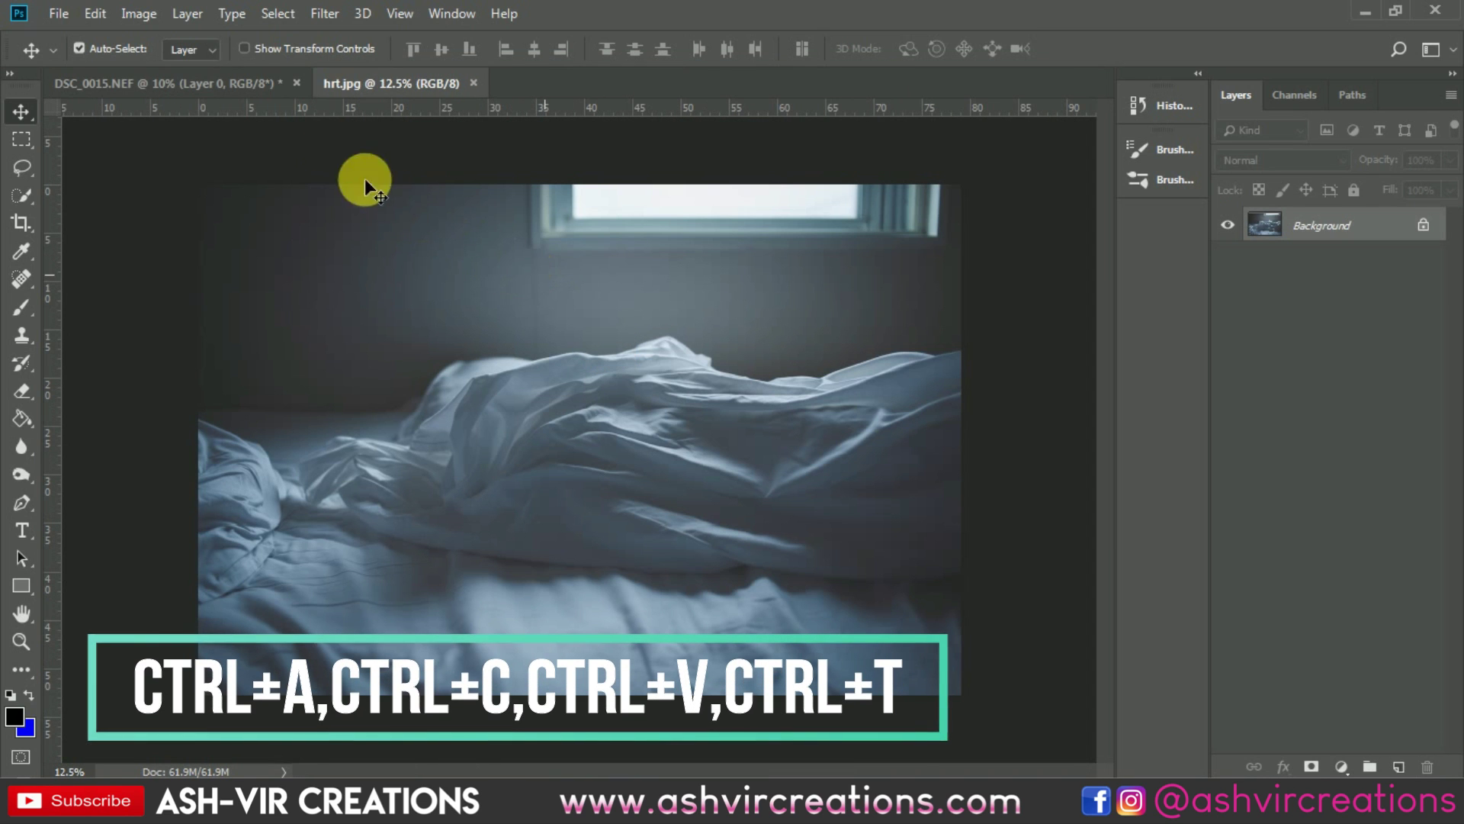
Paste the bedroom image into the DSC_0015.NEF document beneath the man and place it against the canvas's left edge.
{"action": "left_click", "coordinate": [237, 81]}
{"action": "key", "text": "ctrl+v"}
{"action": "left_click_drag", "start_coordinate": [503, 260], "coordinate": [661, 359]}
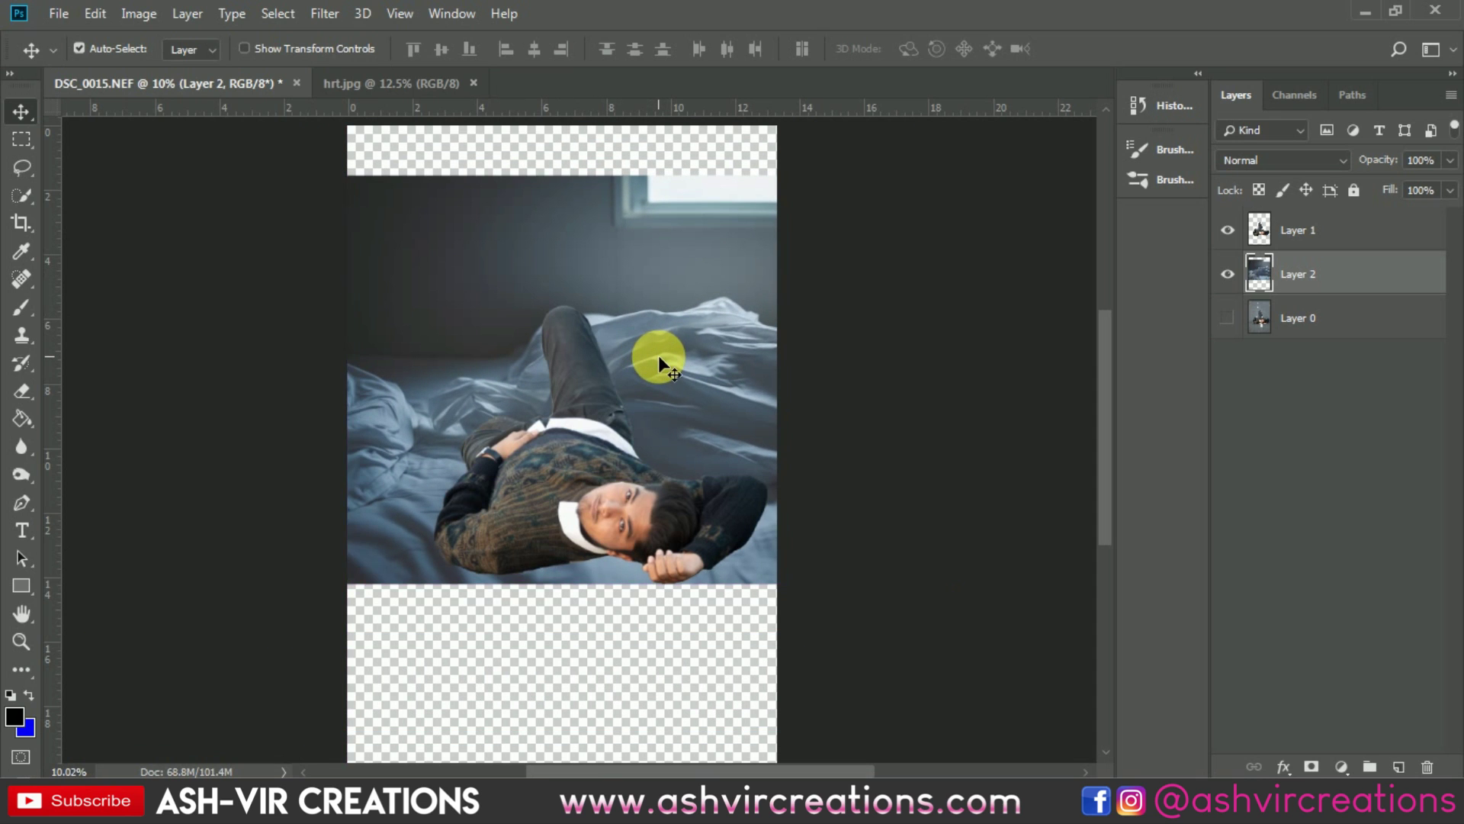
Scale the pasted bedroom image to about 71.6% so it roughly spans the canvas width, and shift it slightly down behind the man.
{"action": "key", "text": "ctrl+t"}
{"action": "left_click_drag", "start_coordinate": [958, 174], "coordinate": [777, 271]}
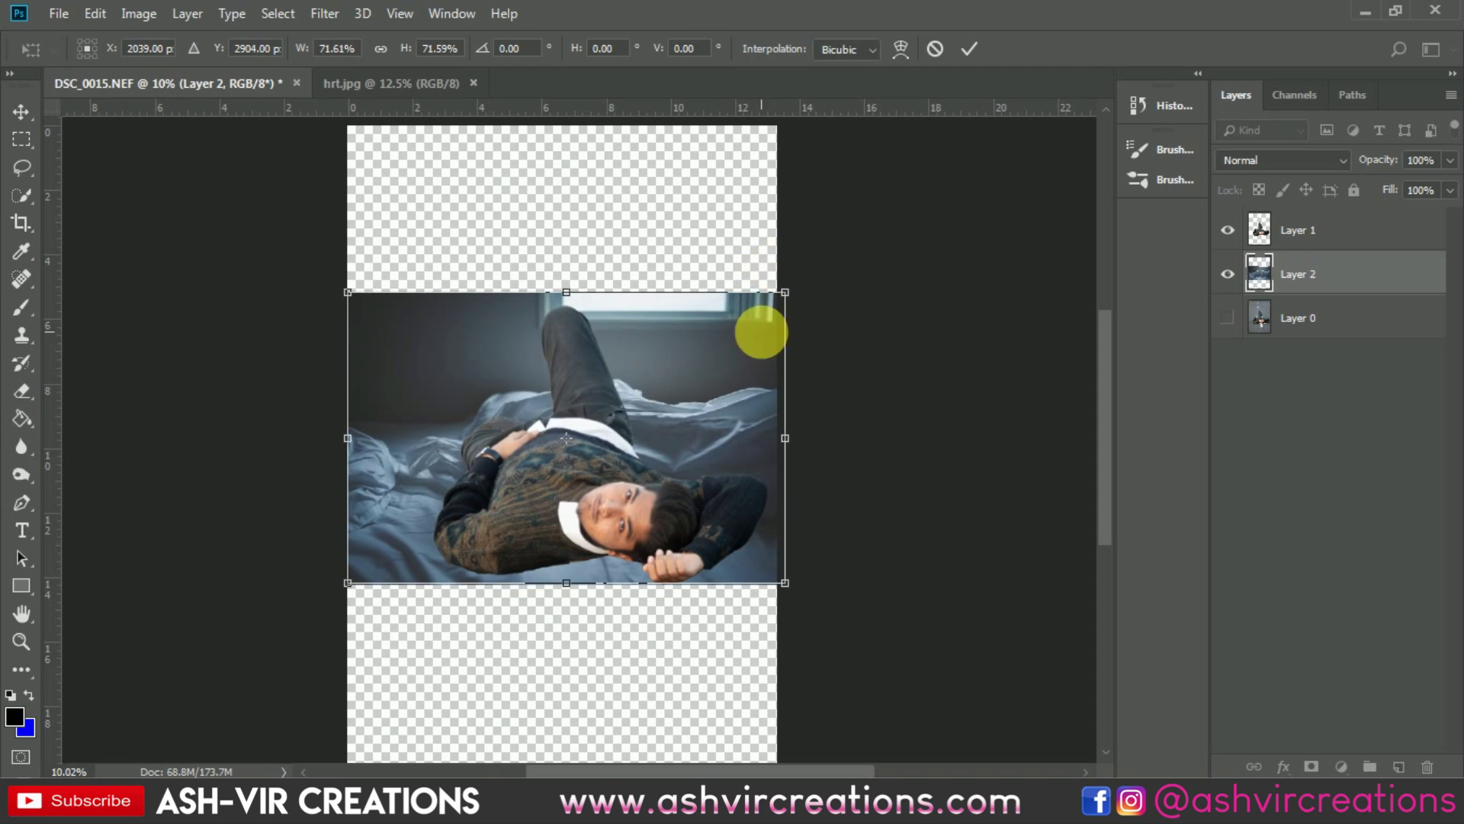
{"action": "scroll", "coordinate": [716, 381], "scroll_direction": "up", "scroll_amount": 2}
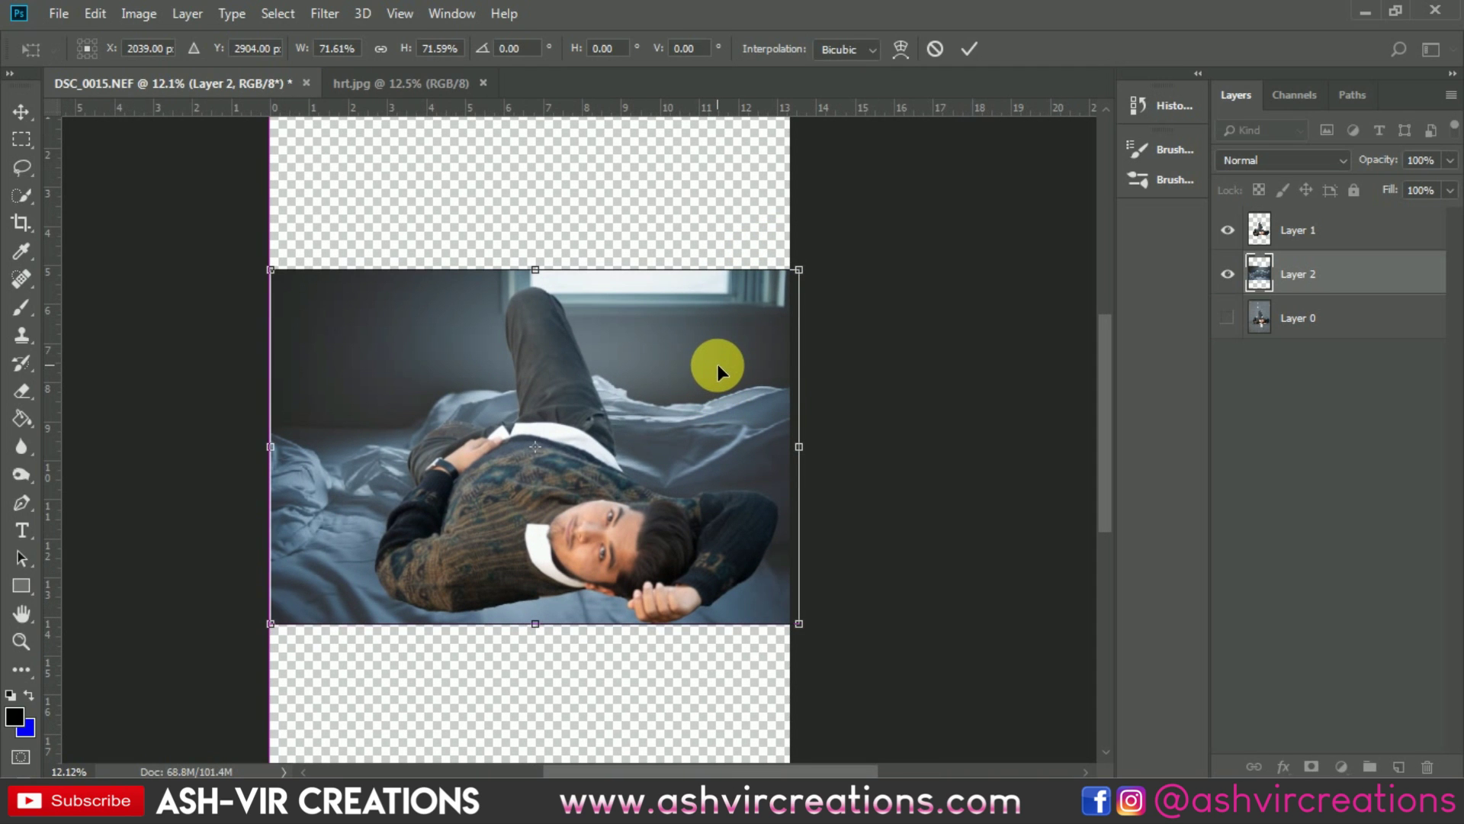
{"action": "mouse_move", "coordinate": [721, 370]}
{"action": "left_mouse_down"}
{"action": "mouse_move", "coordinate": [771, 363]}
{"action": "mouse_move", "coordinate": [690, 364]}
{"action": "mouse_move", "coordinate": [715, 361]}
{"action": "left_mouse_up"}
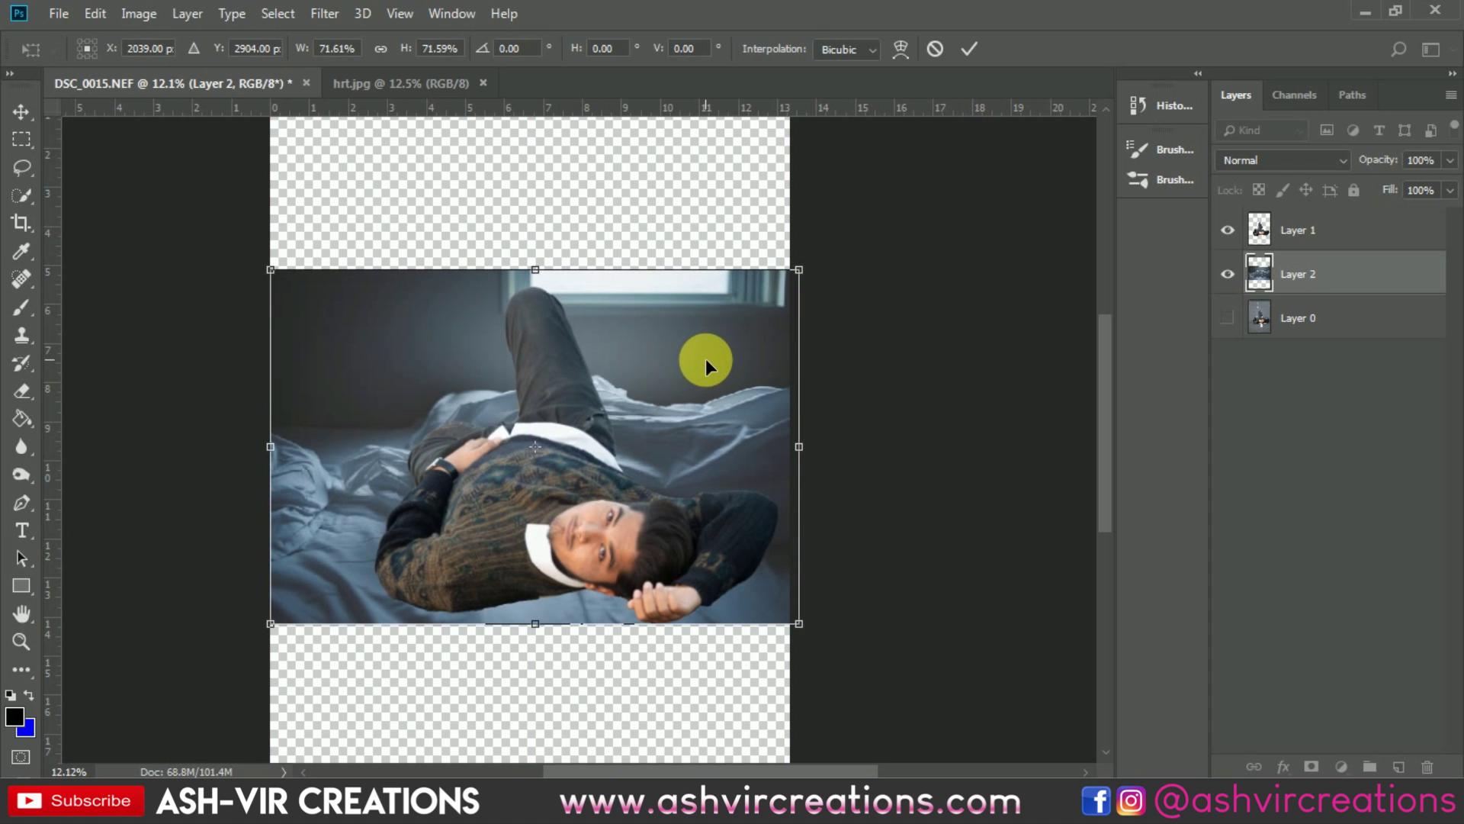
{"action": "mouse_move", "coordinate": [706, 360]}
{"action": "left_mouse_down"}
{"action": "mouse_move", "coordinate": [625, 367]}
{"action": "mouse_move", "coordinate": [706, 367]}
{"action": "left_mouse_up"}
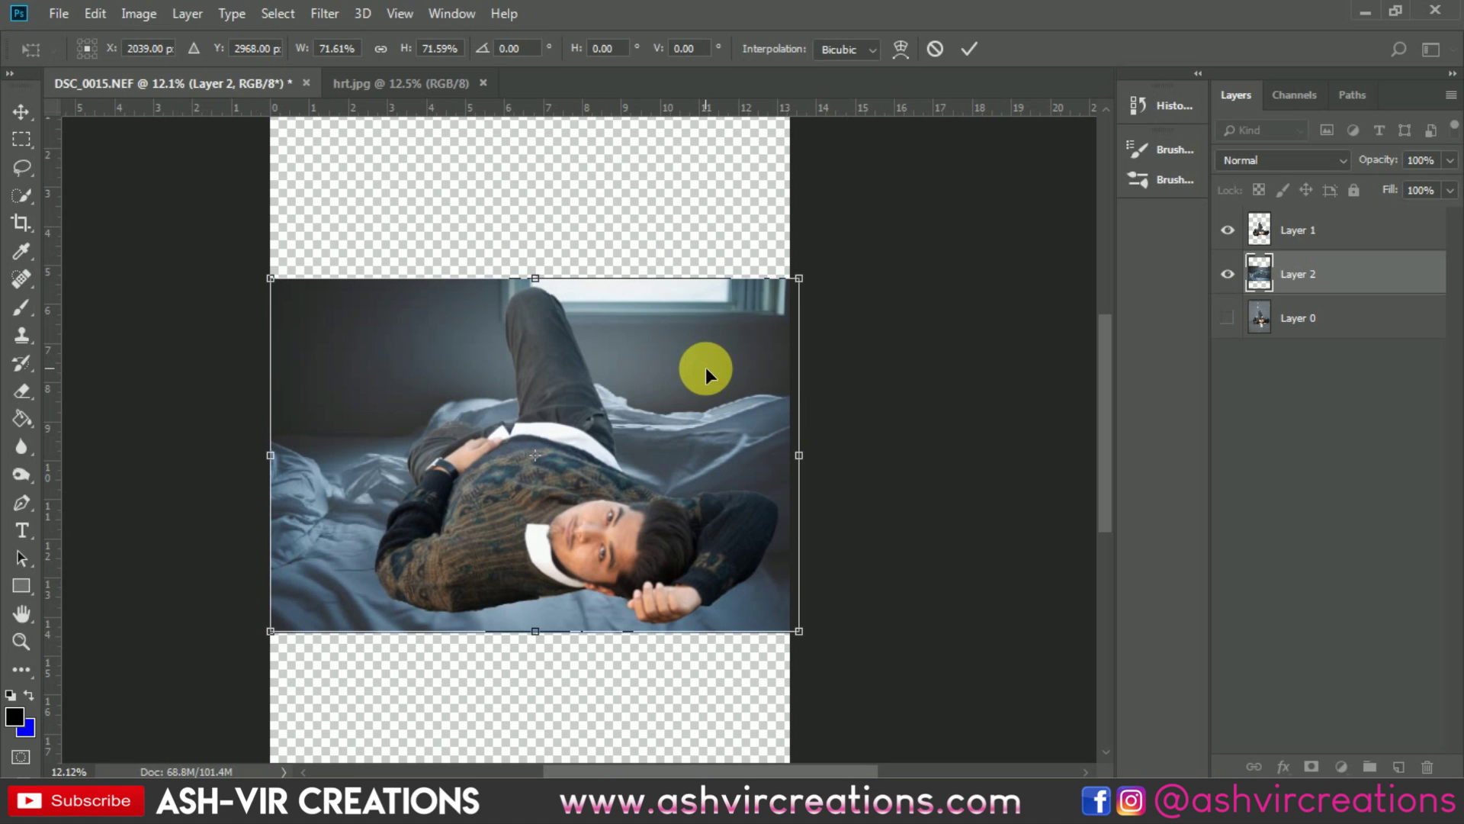
{"action": "key", "text": "Return"}
Crop the canvas to a 1:1 square around the bedroom image, leaving more empty space above it and a thin strip beside it.
{"action": "scroll", "coordinate": [706, 367], "scroll_direction": "down", "scroll_amount": 1}
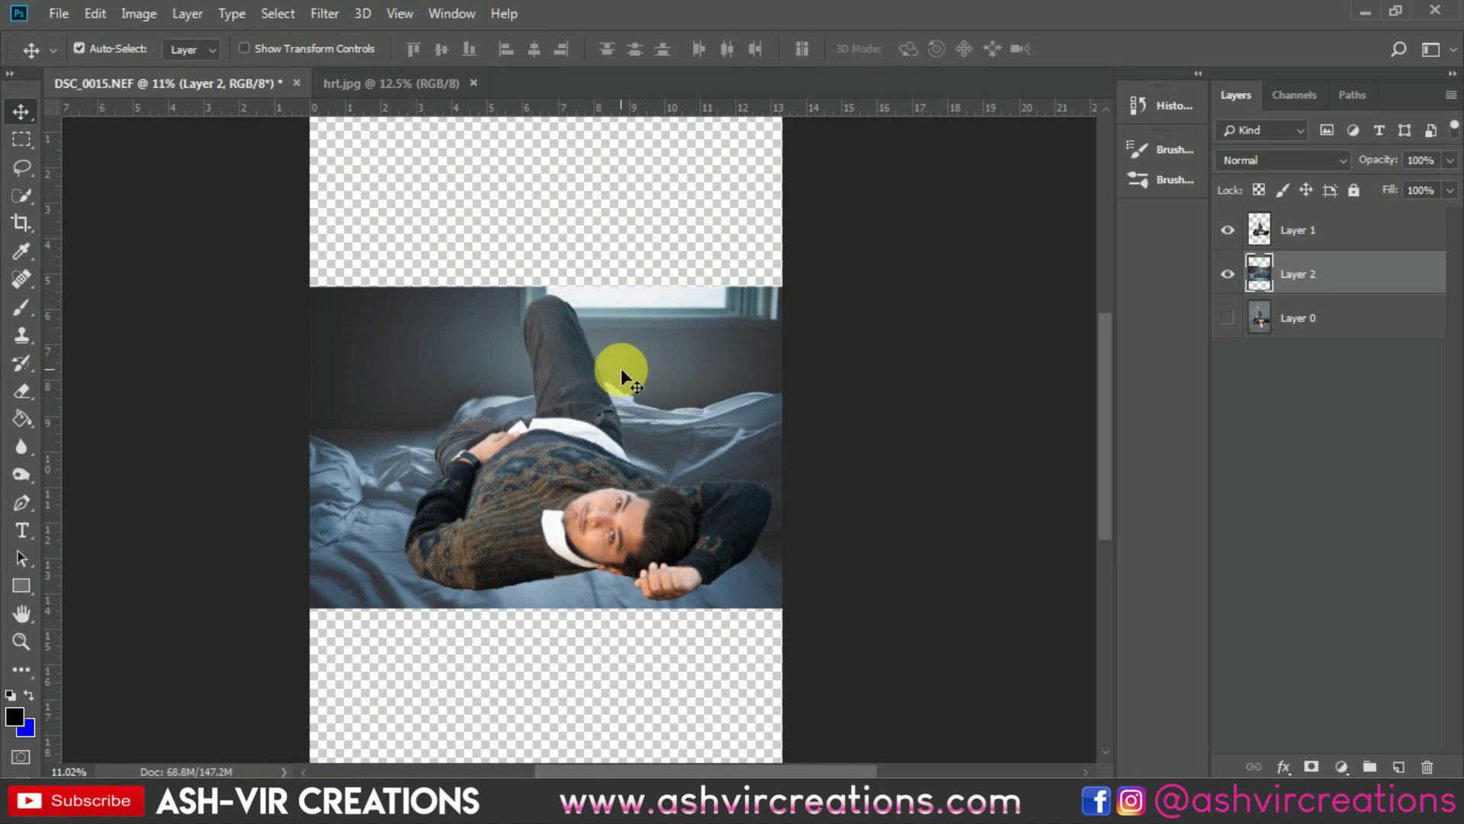
{"action": "left_click", "coordinate": [17, 225]}
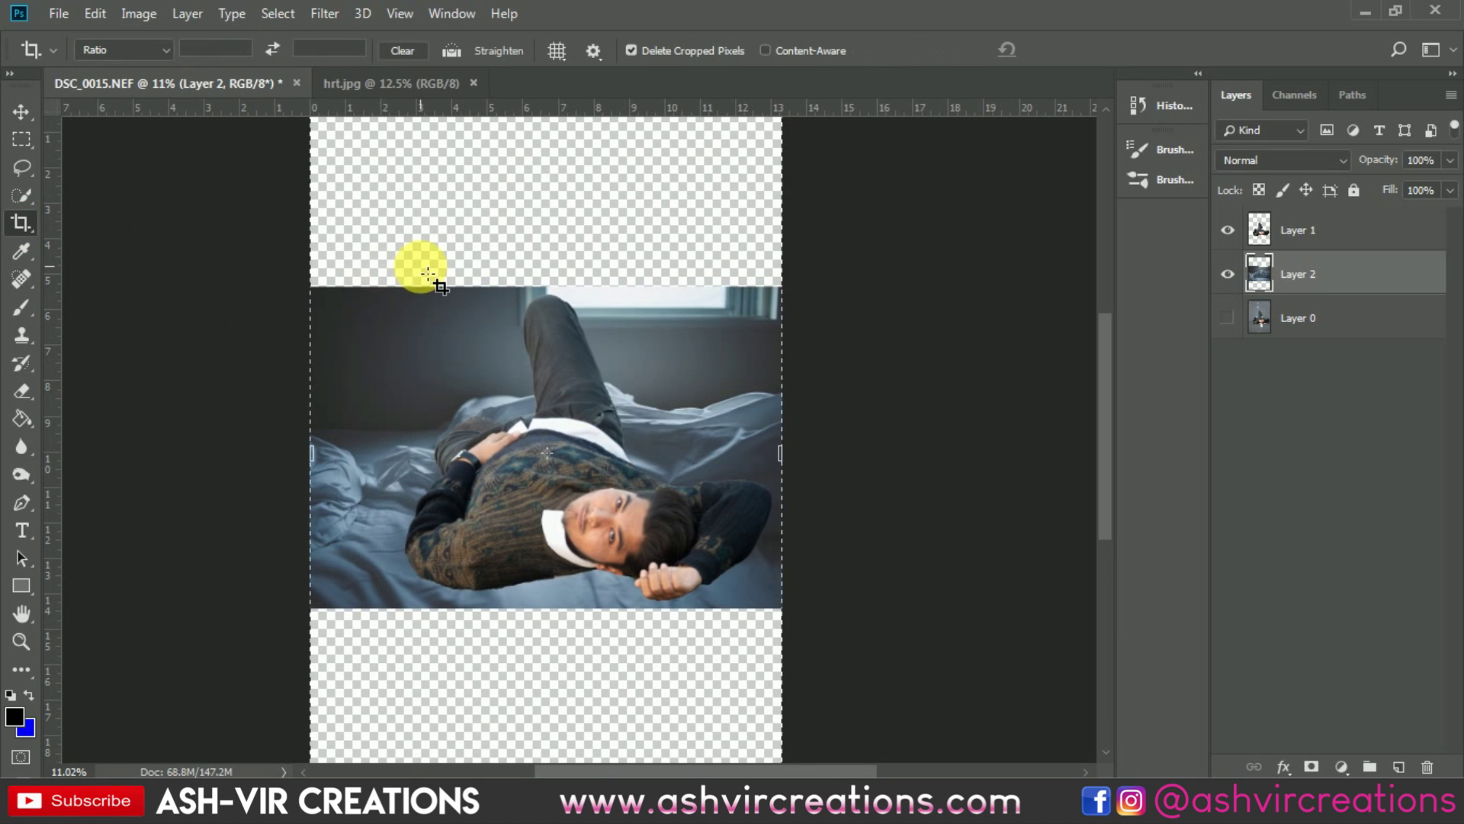
{"action": "left_click", "coordinate": [430, 232]}
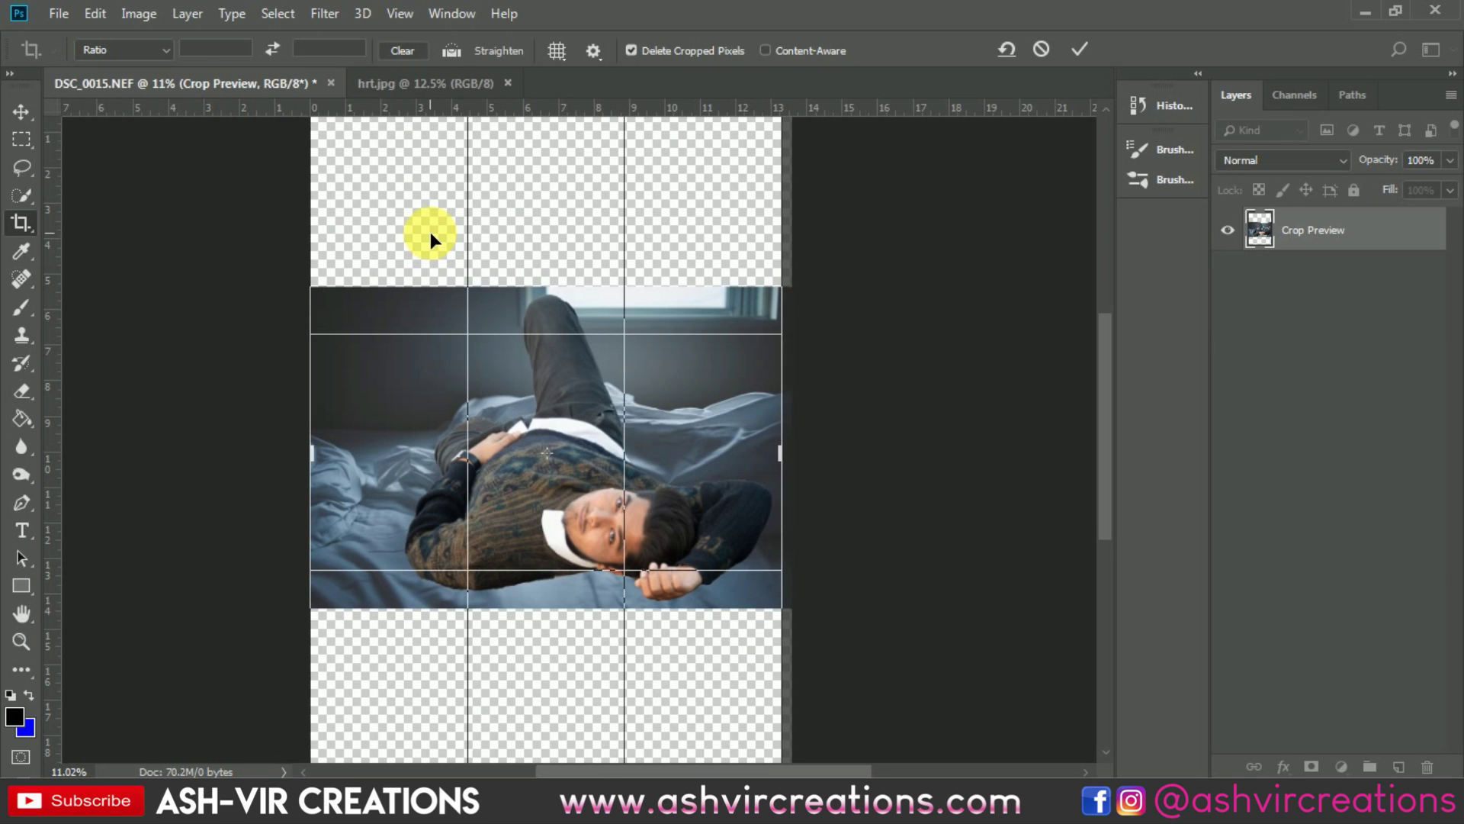
{"action": "scroll", "coordinate": [430, 232], "scroll_direction": "down", "scroll_amount": 2}
{"action": "scroll", "coordinate": [430, 232], "scroll_direction": "down", "scroll_amount": 1}
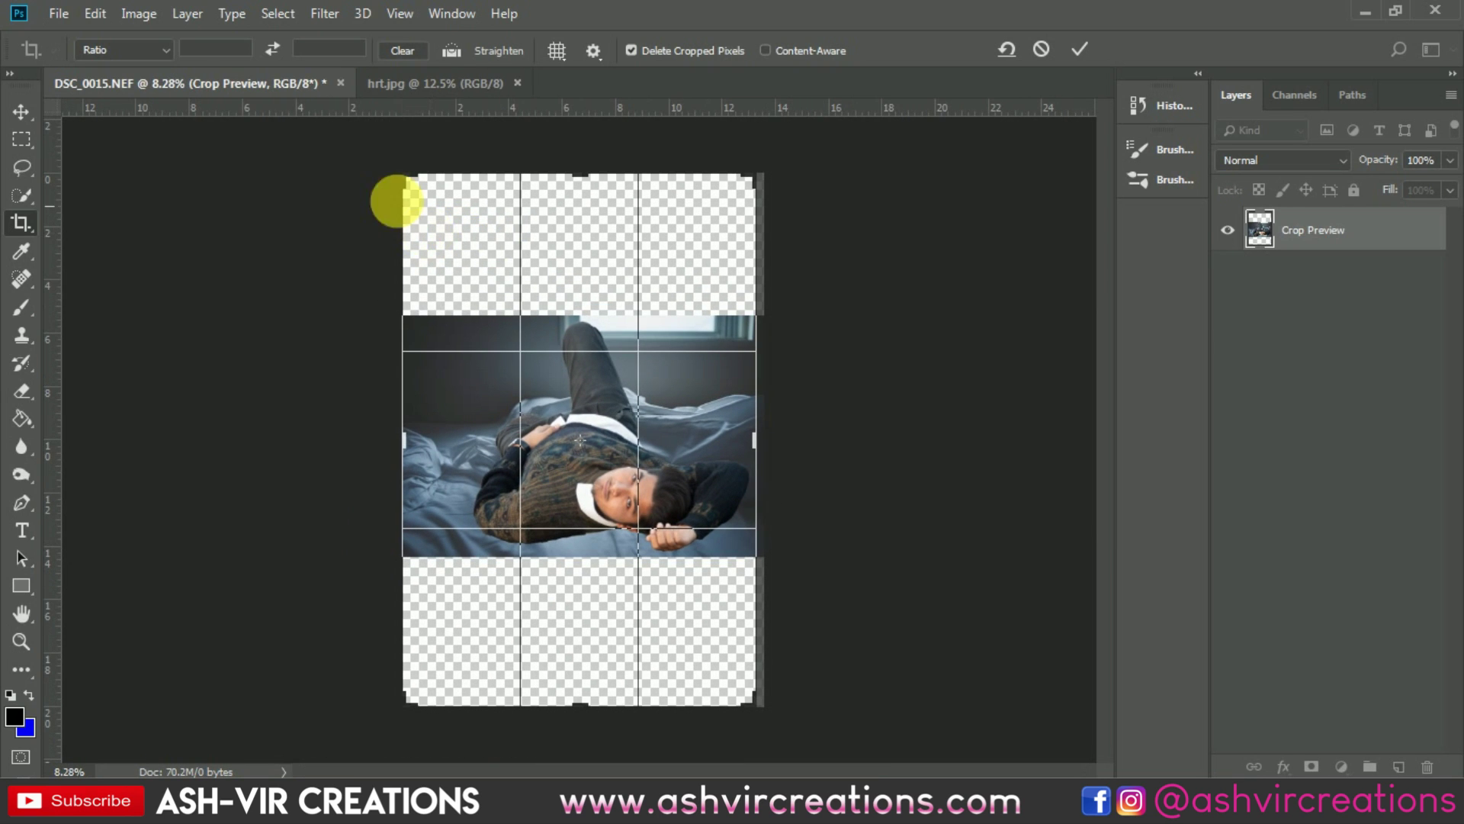
{"action": "left_click", "coordinate": [141, 50]}
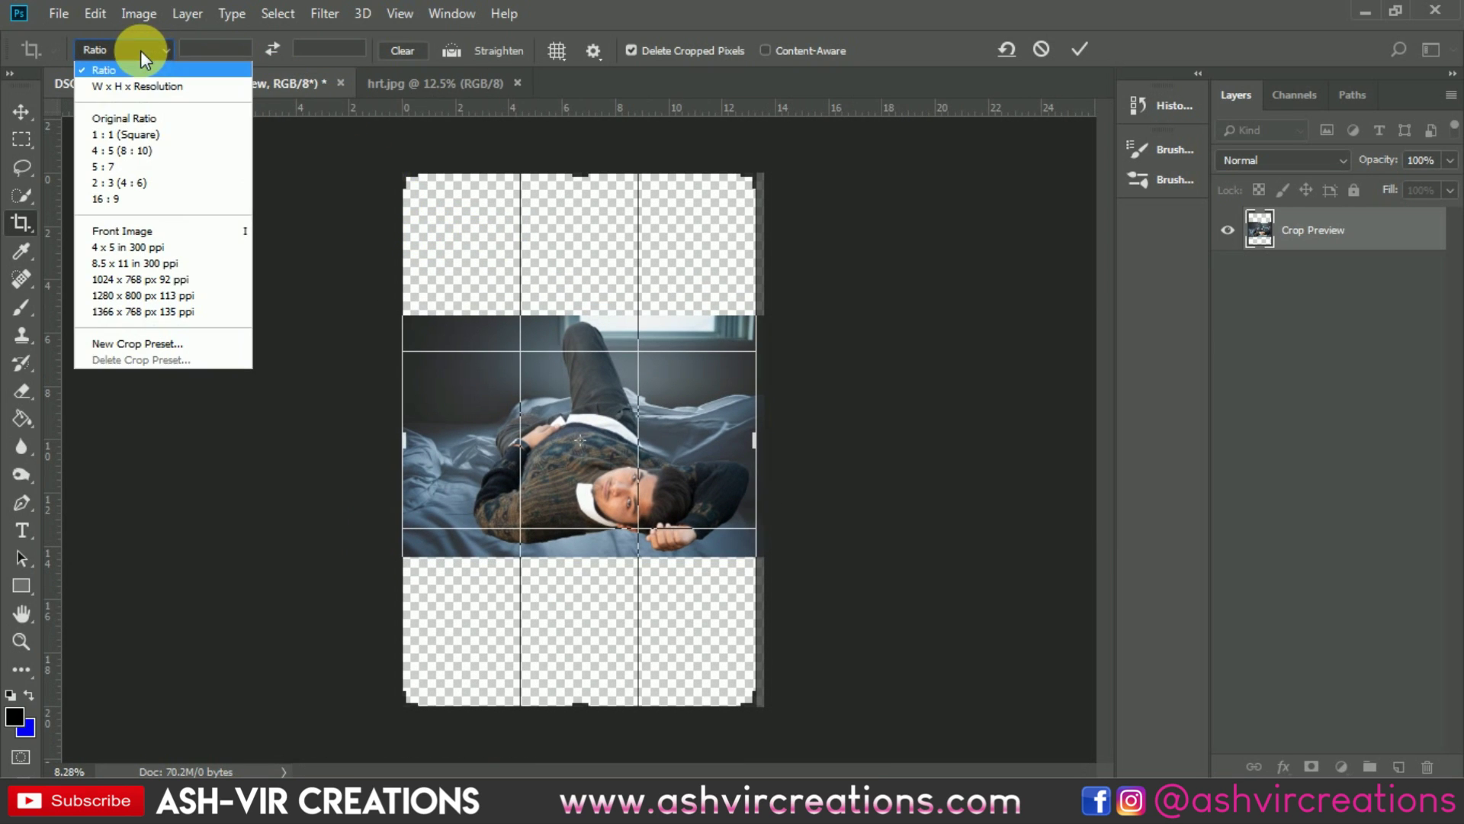
{"action": "left_click", "coordinate": [143, 134]}
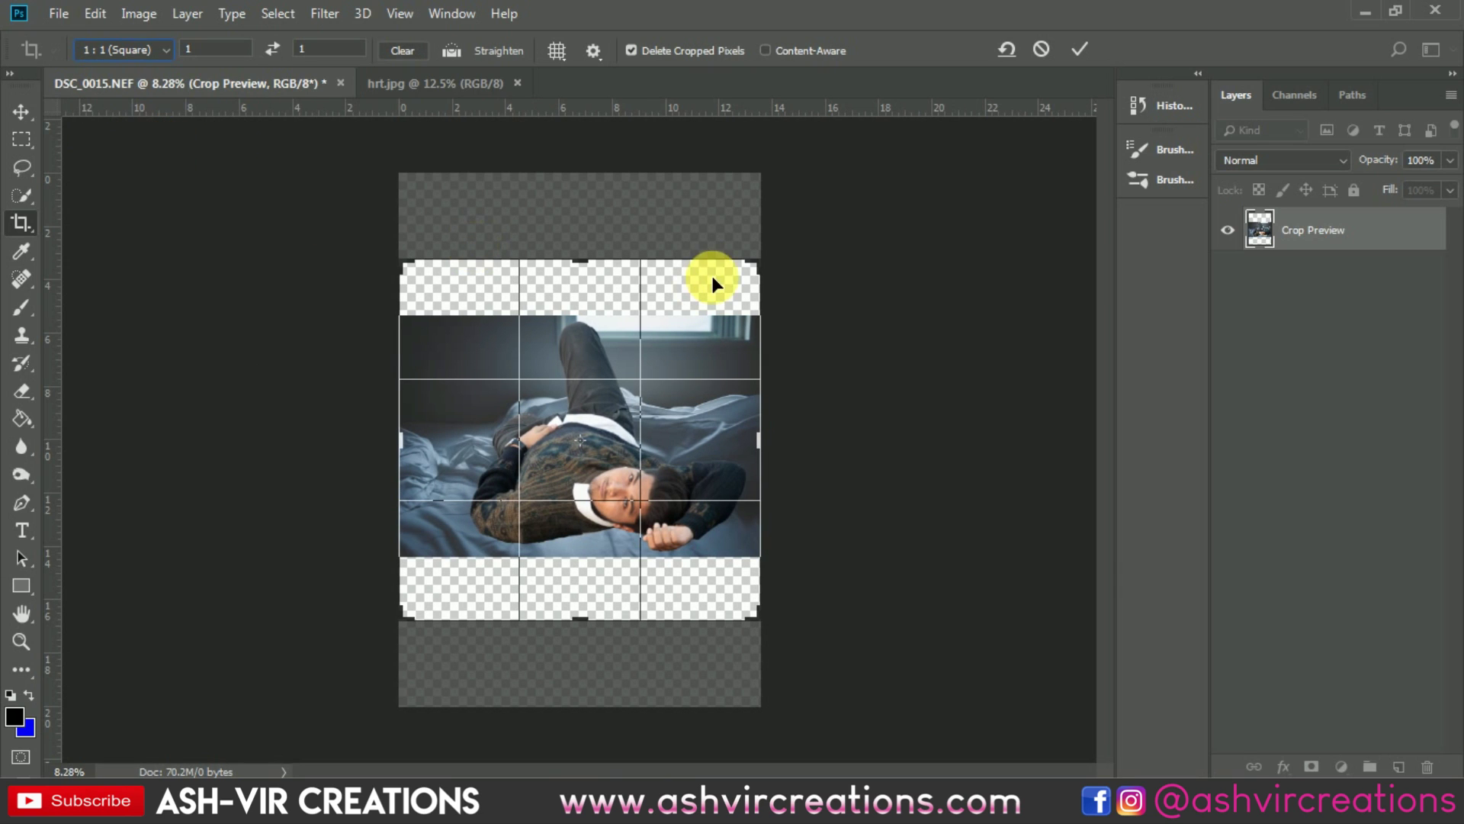
{"action": "left_click_drag", "start_coordinate": [665, 349], "coordinate": [664, 382]}
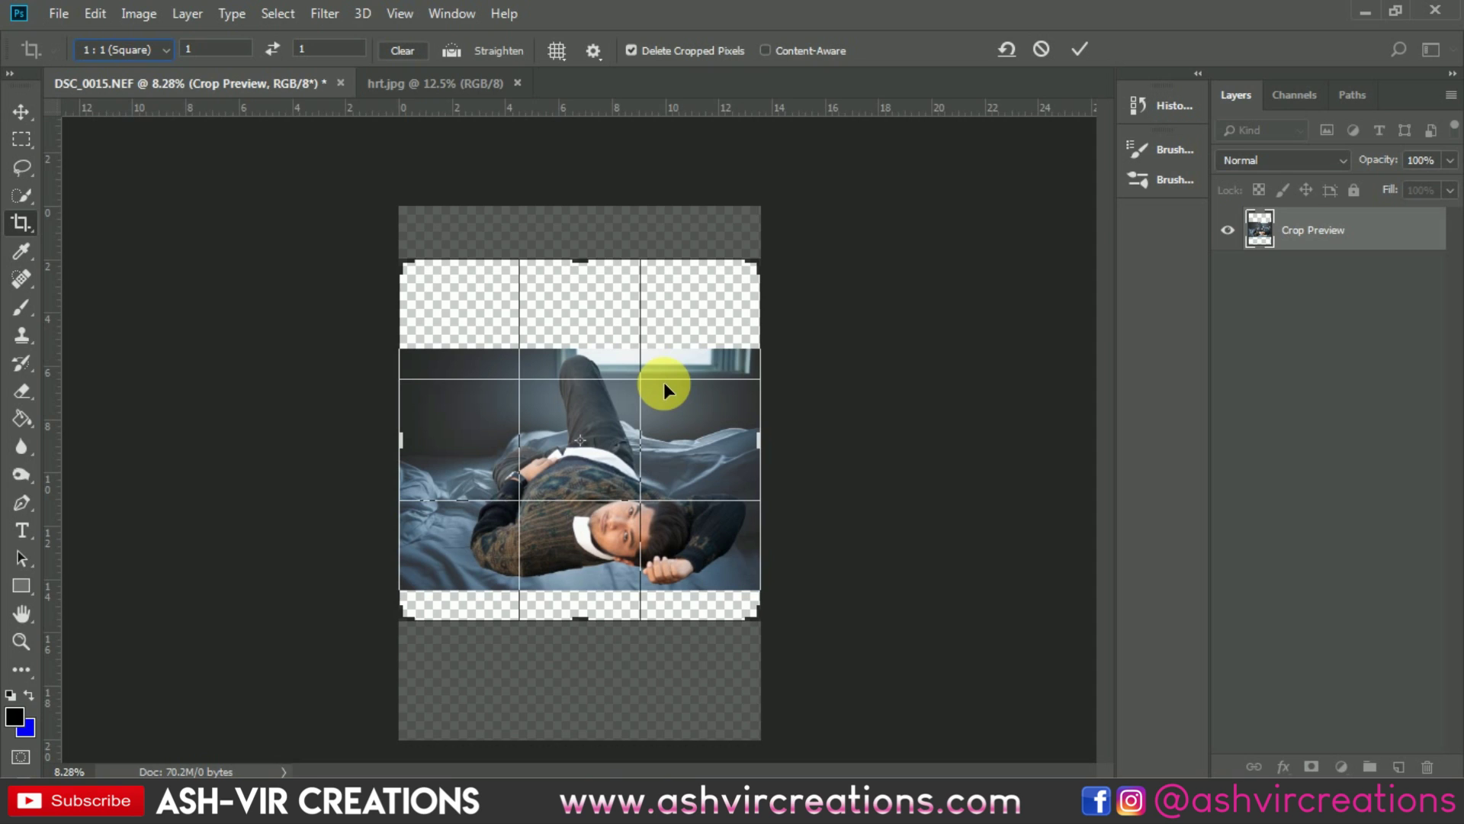
{"action": "left_click_drag", "start_coordinate": [770, 276], "coordinate": [777, 271]}
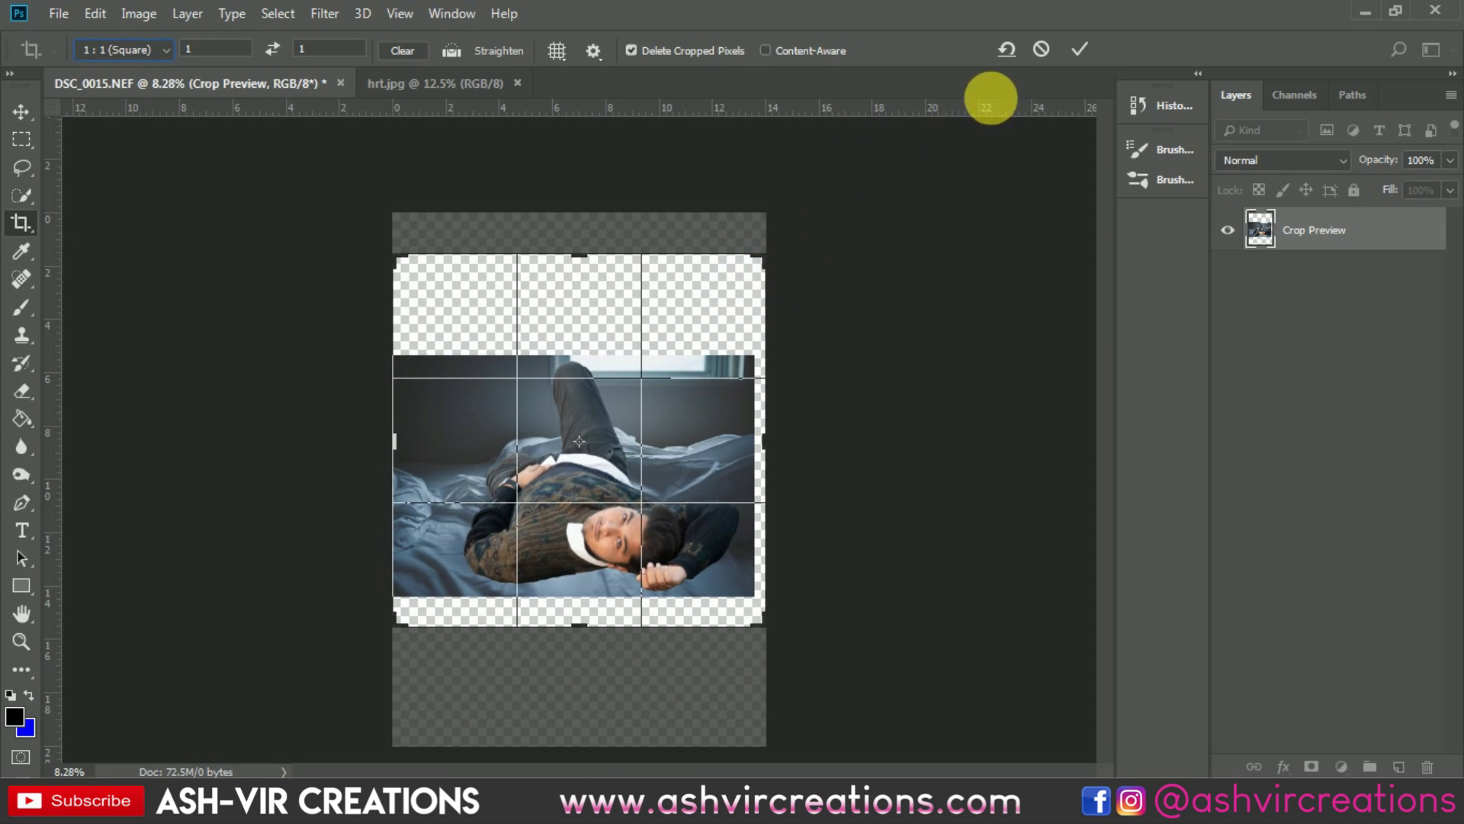
{"action": "left_click", "coordinate": [1080, 49]}
Enlarge the bedroom layer to about 103.7% so it fills the full width of the square canvas.
{"action": "key", "text": "v"}
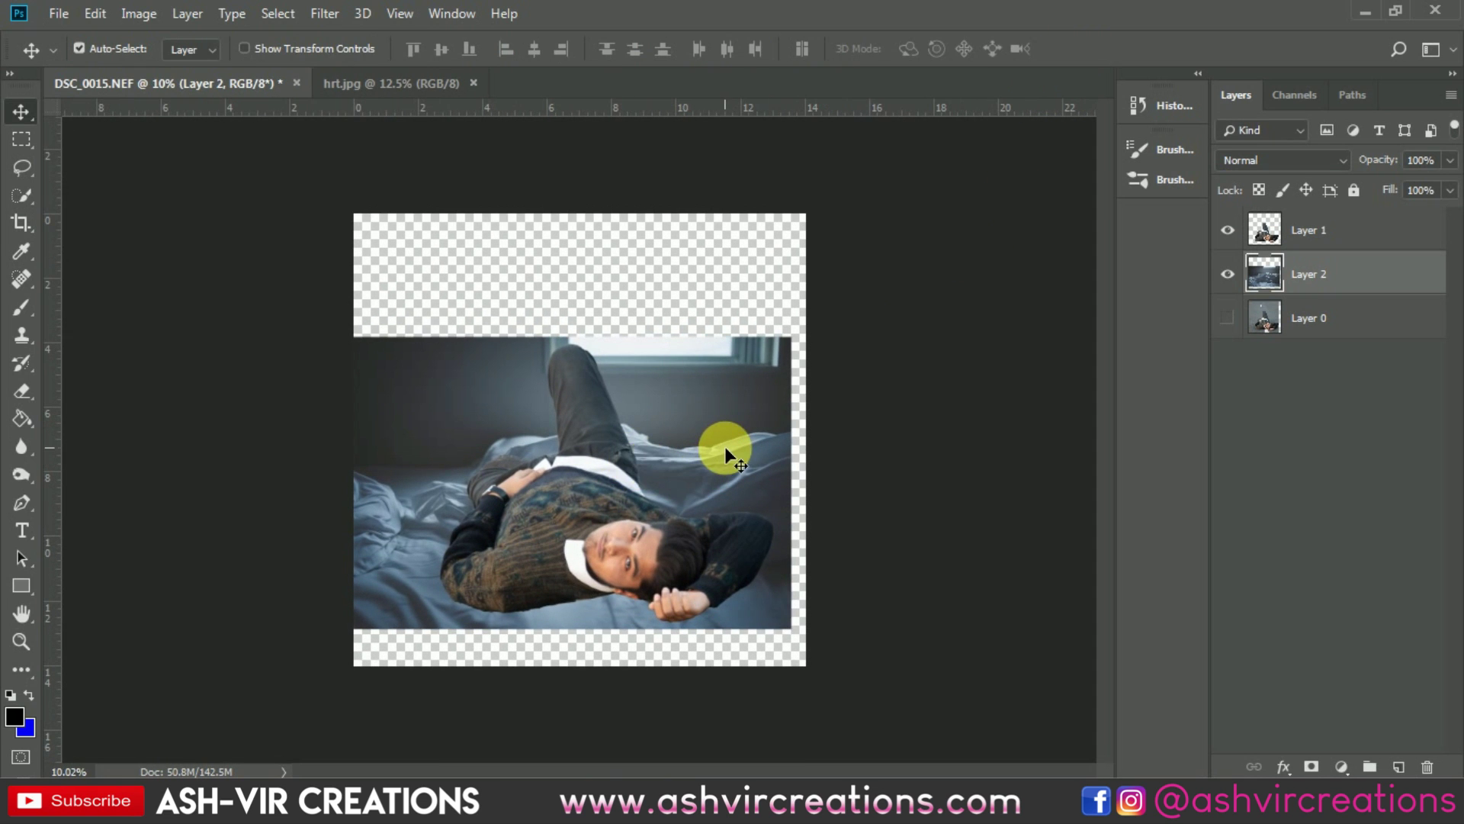
{"action": "key", "text": "ctrl+t"}
{"action": "left_click_drag", "start_coordinate": [791, 629], "coordinate": [807, 639]}
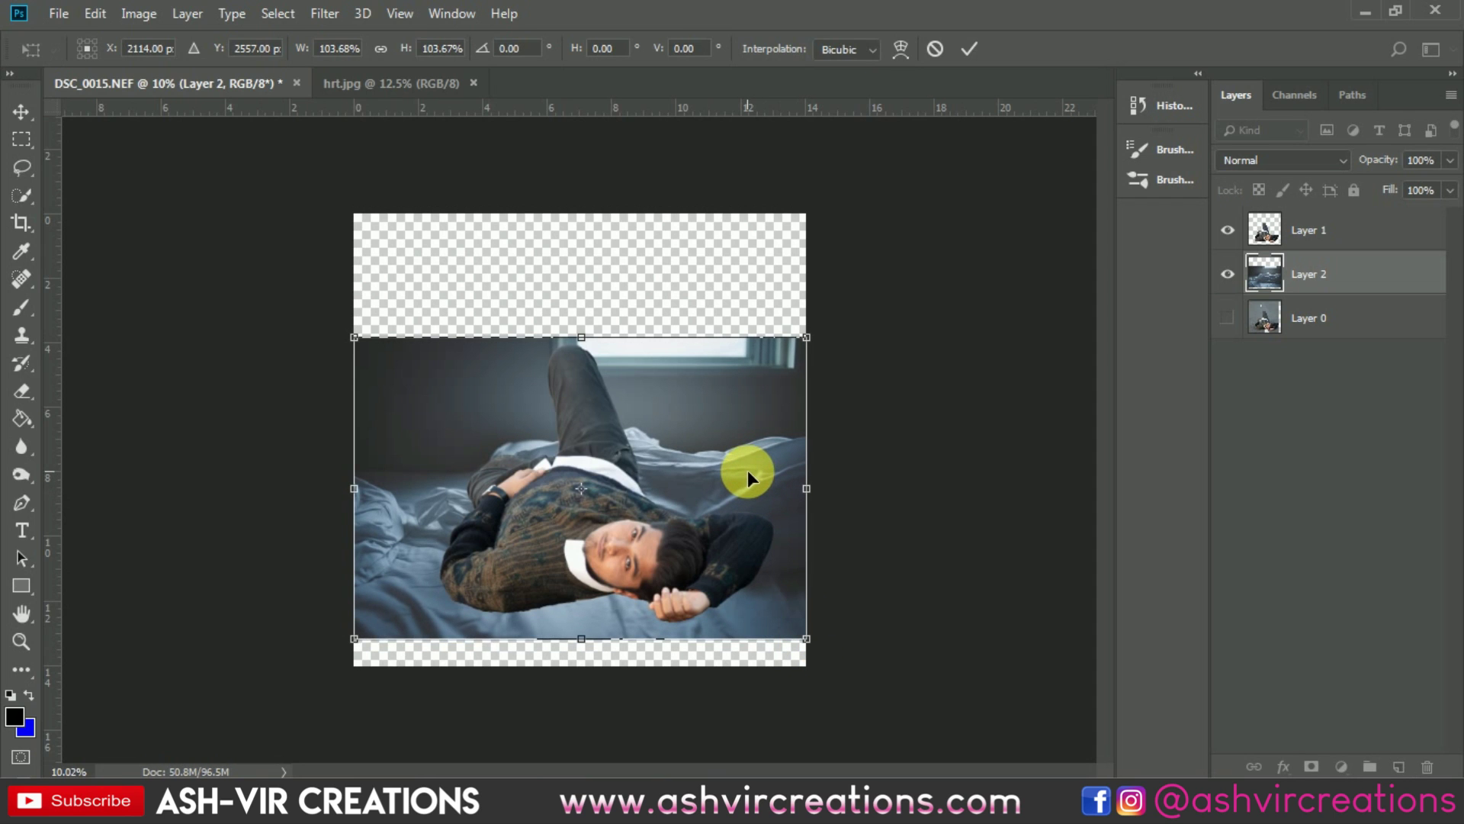
{"action": "key", "text": "Return"}
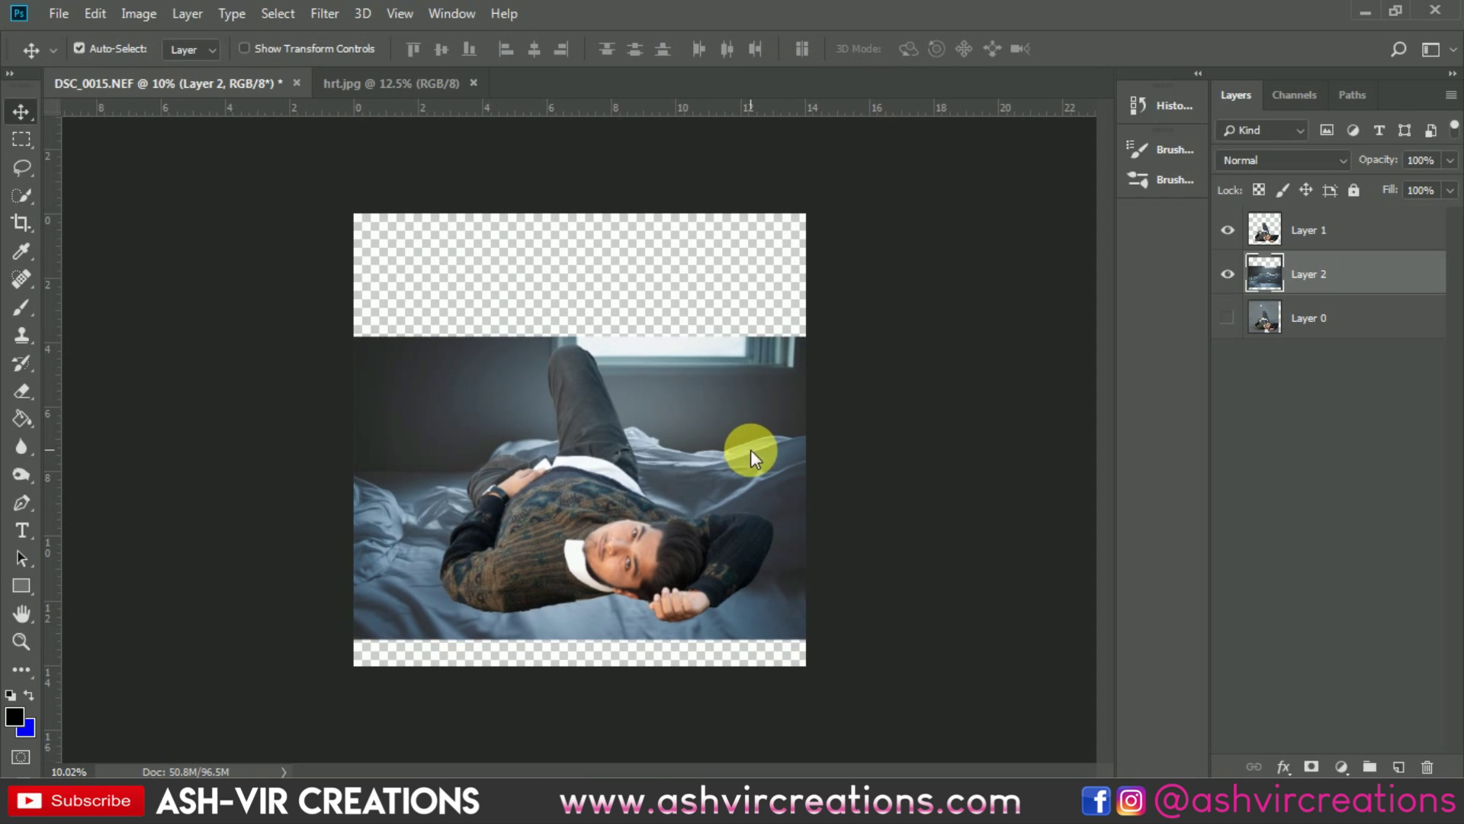
Add an empty layer between the bedroom image and the man's cutout.
{"action": "scroll", "coordinate": [694, 392], "scroll_direction": "up", "scroll_amount": 1}
{"action": "scroll", "coordinate": [694, 392], "scroll_direction": "down", "scroll_amount": 1}
{"action": "scroll", "coordinate": [693, 391], "scroll_direction": "up", "scroll_amount": 1}
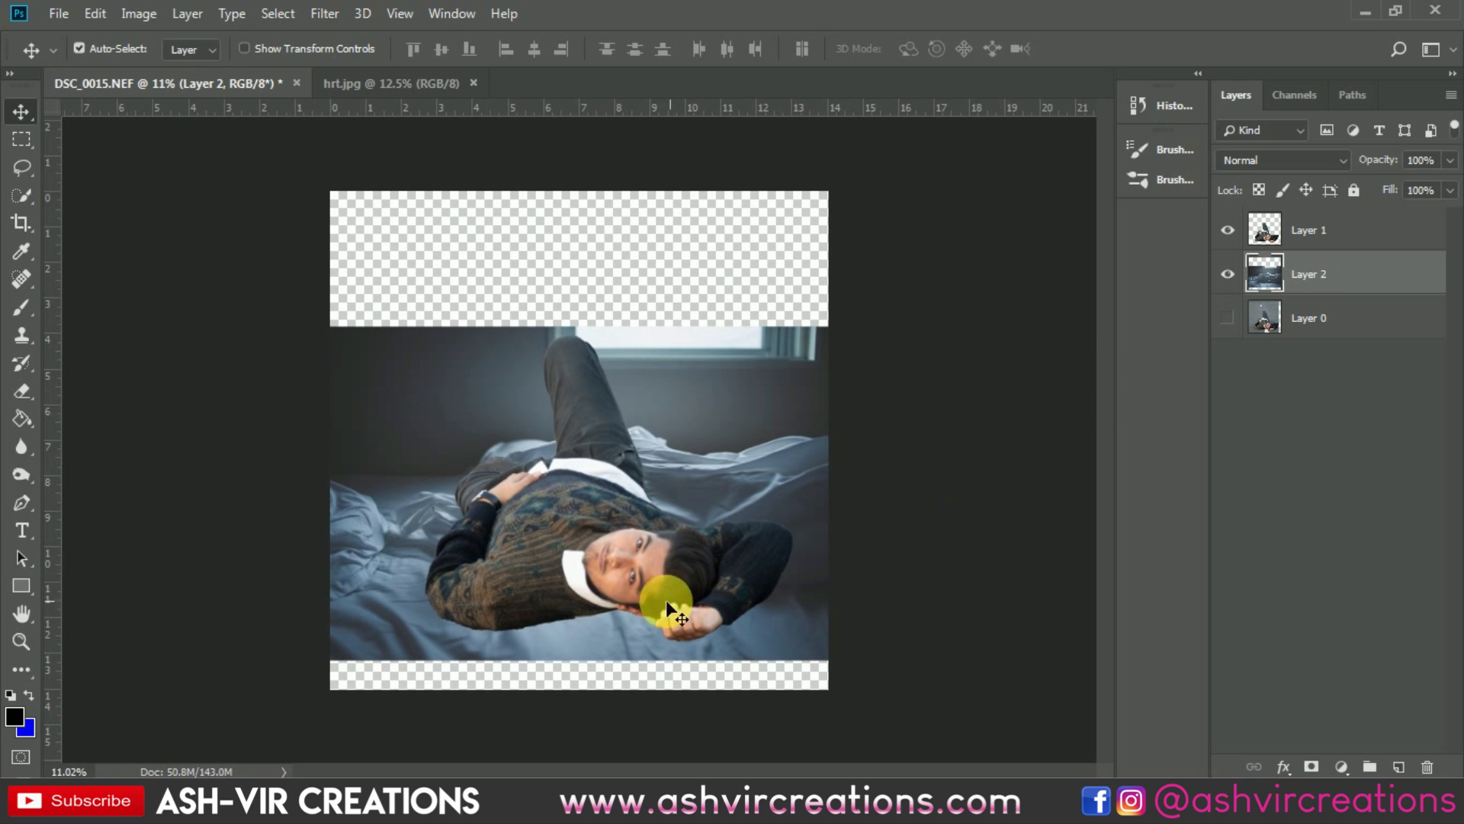
{"action": "scroll", "coordinate": [610, 585], "scroll_direction": "up", "scroll_amount": 1}
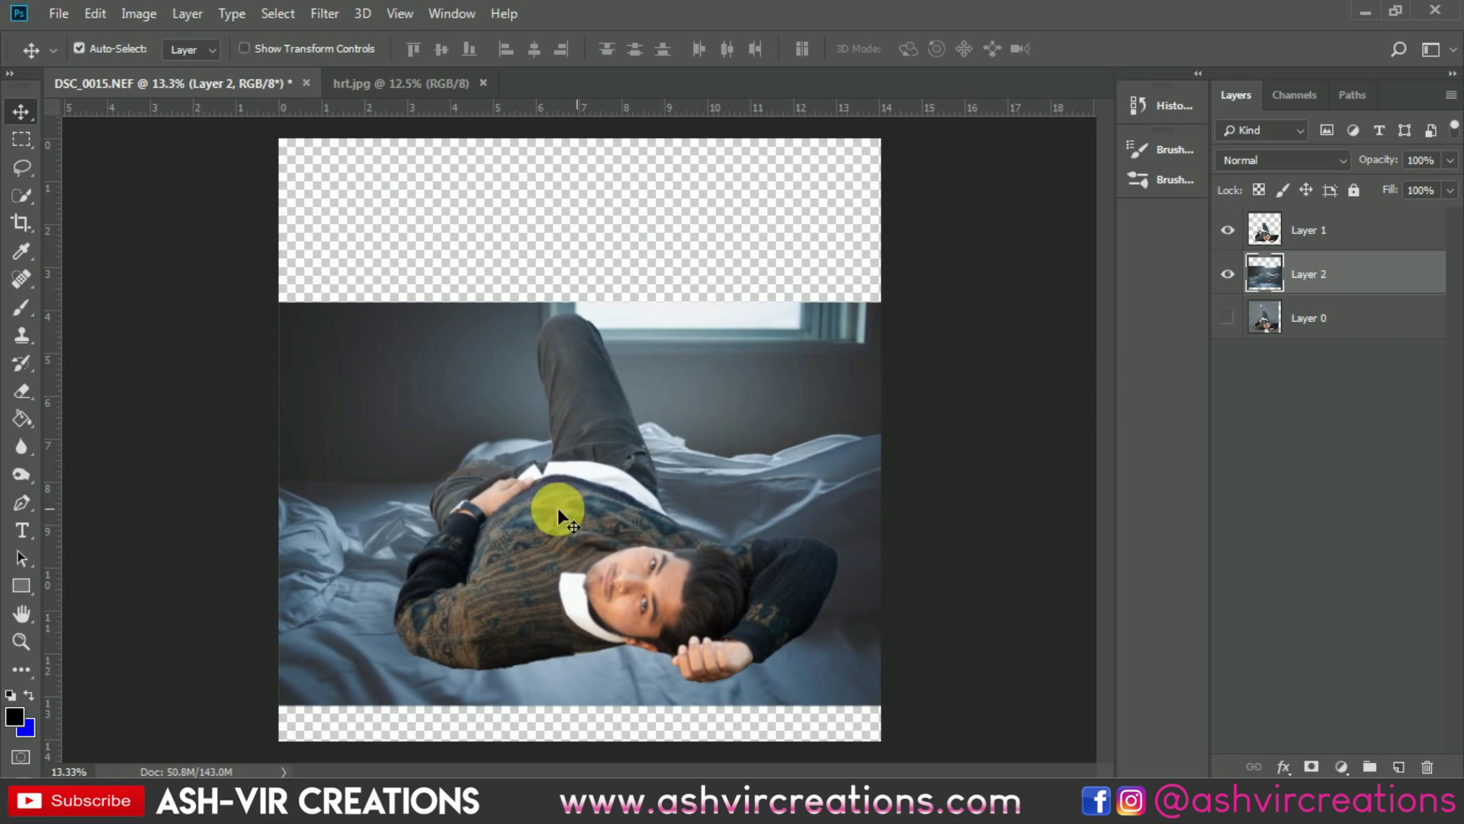
{"action": "scroll", "coordinate": [465, 502], "scroll_direction": "up", "scroll_amount": 3}
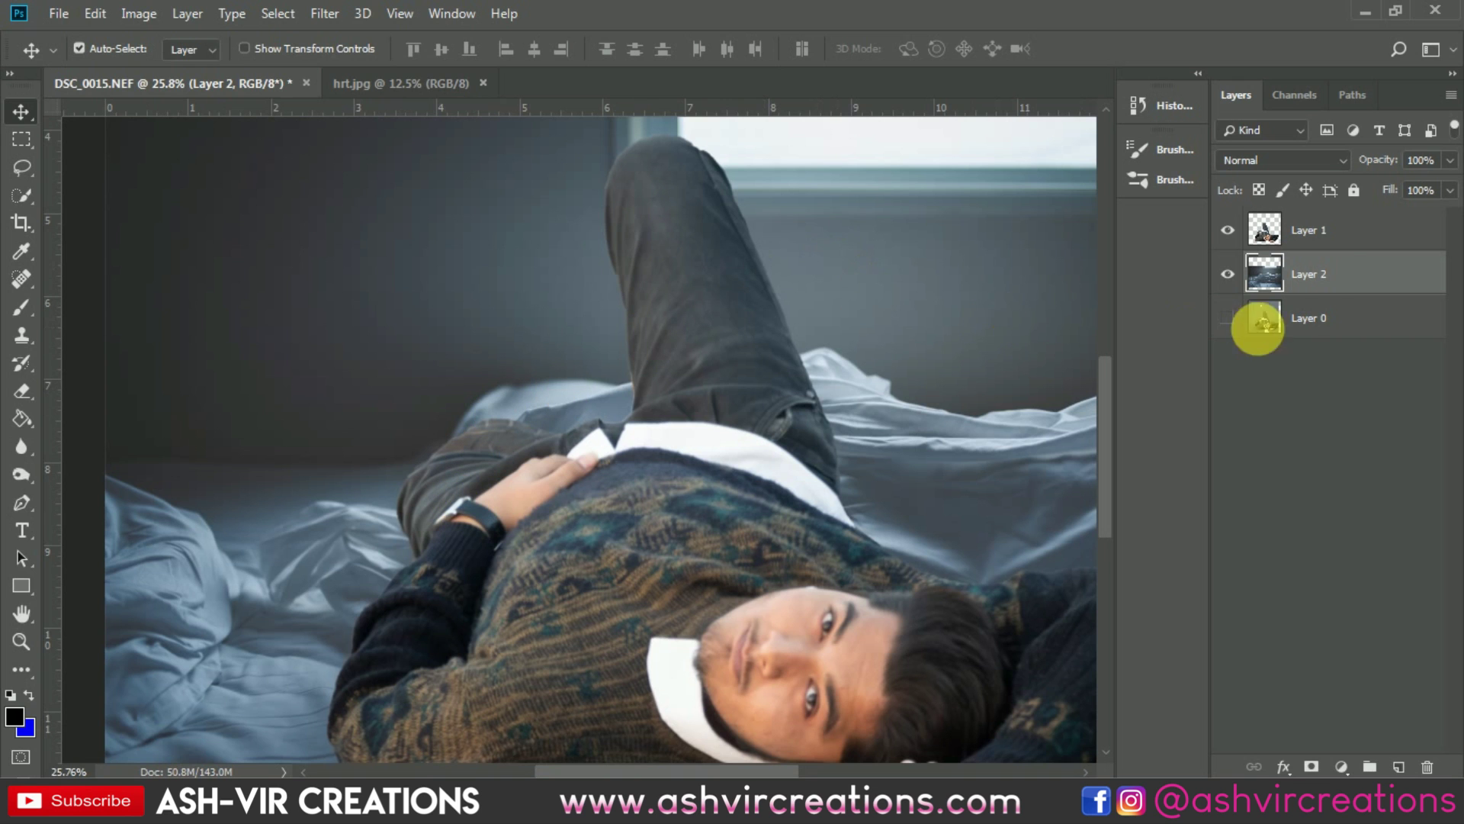
{"action": "left_click", "coordinate": [1324, 229]}
{"action": "scroll", "coordinate": [752, 293], "scroll_direction": "up", "scroll_amount": 3}
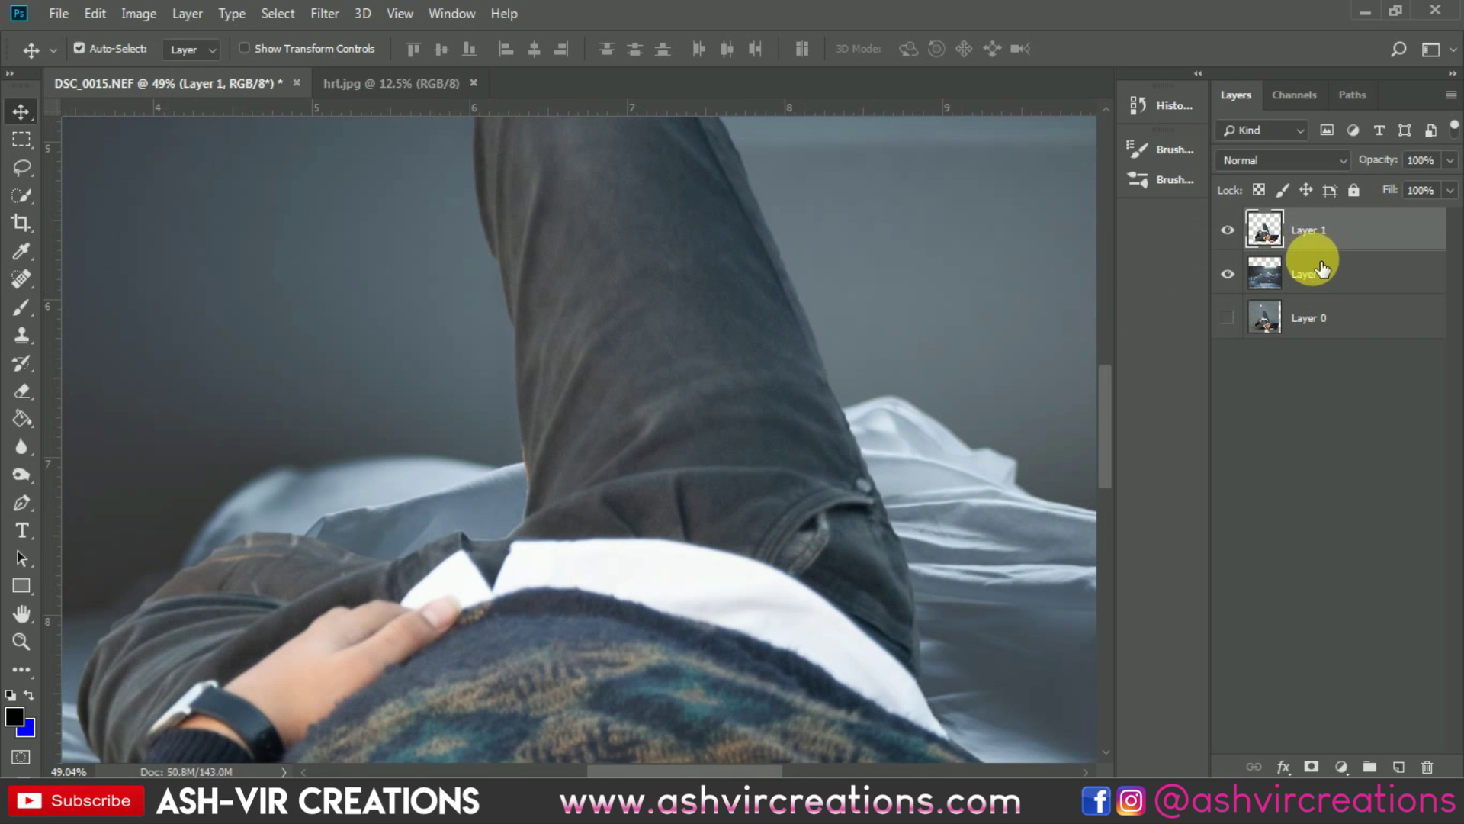
{"action": "left_click", "coordinate": [1322, 274]}
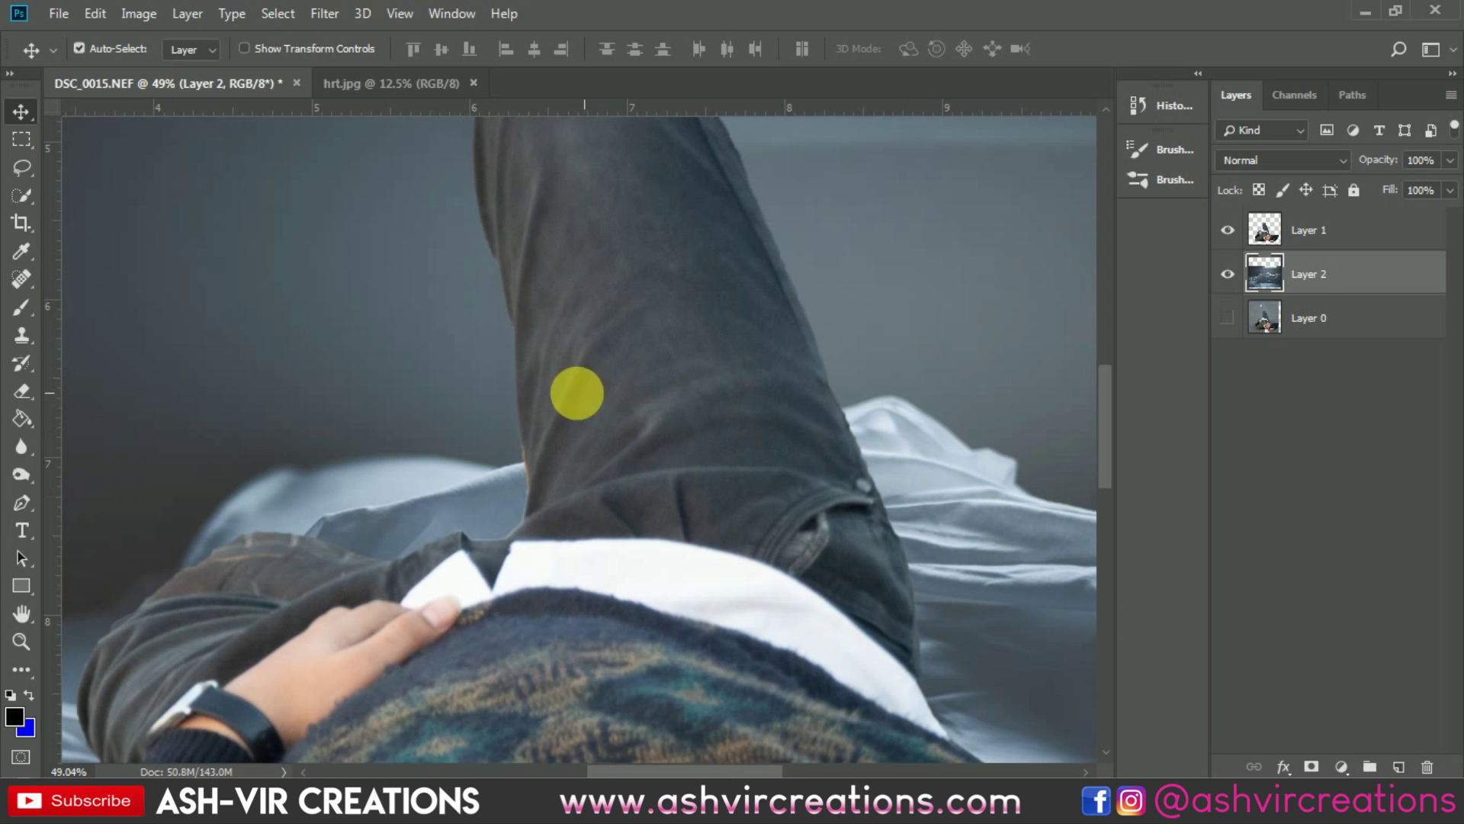
{"action": "left_click_drag", "start_coordinate": [575, 392], "coordinate": [769, 173]}
{"action": "left_click_drag", "start_coordinate": [811, 305], "coordinate": [497, 496]}
{"action": "left_click", "coordinate": [1398, 766]}
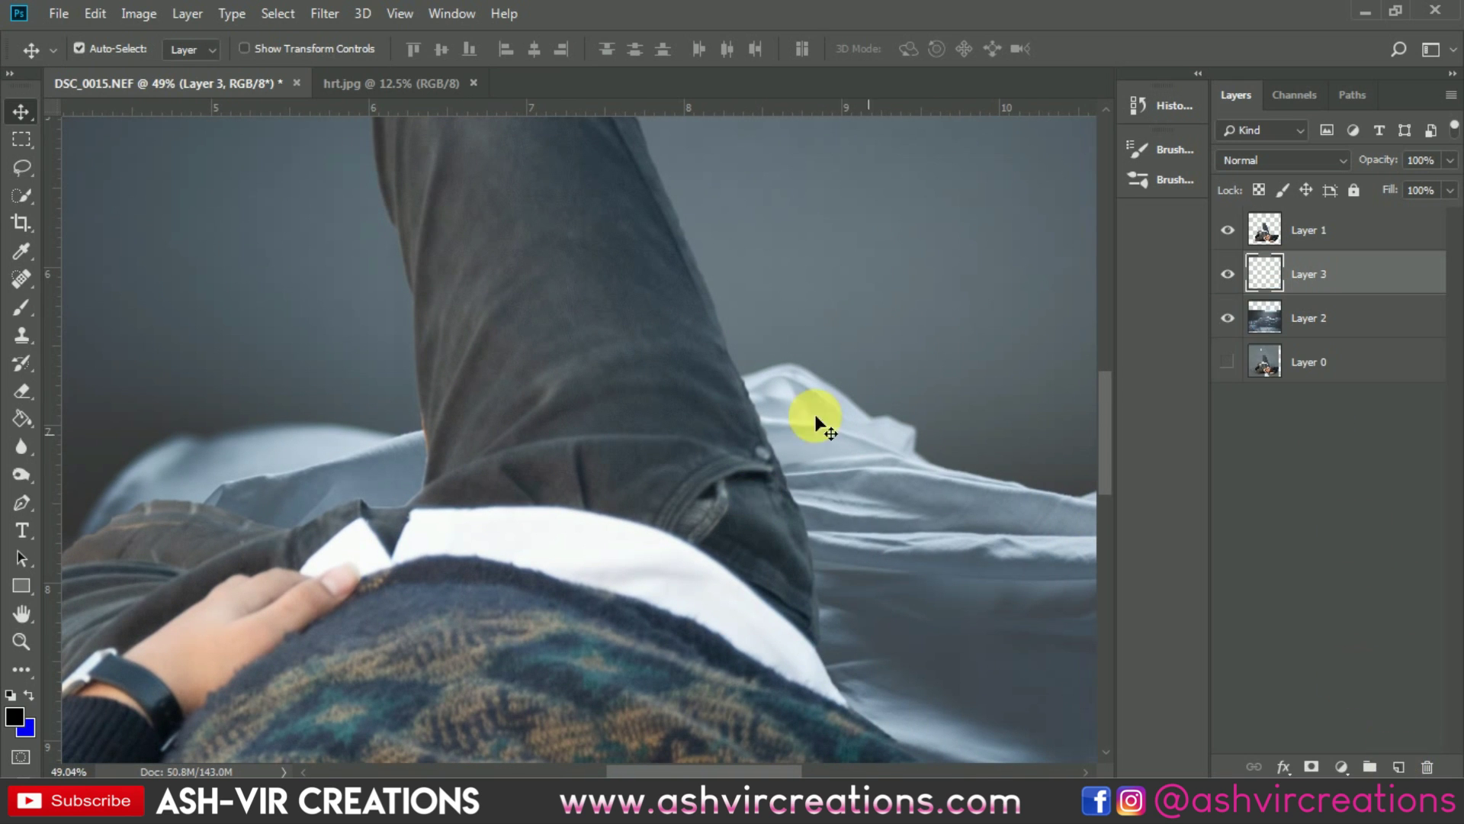
Fill the empty layer behind the man with solid black using the Paint Bucket tool.
{"action": "left_click", "coordinate": [23, 391]}
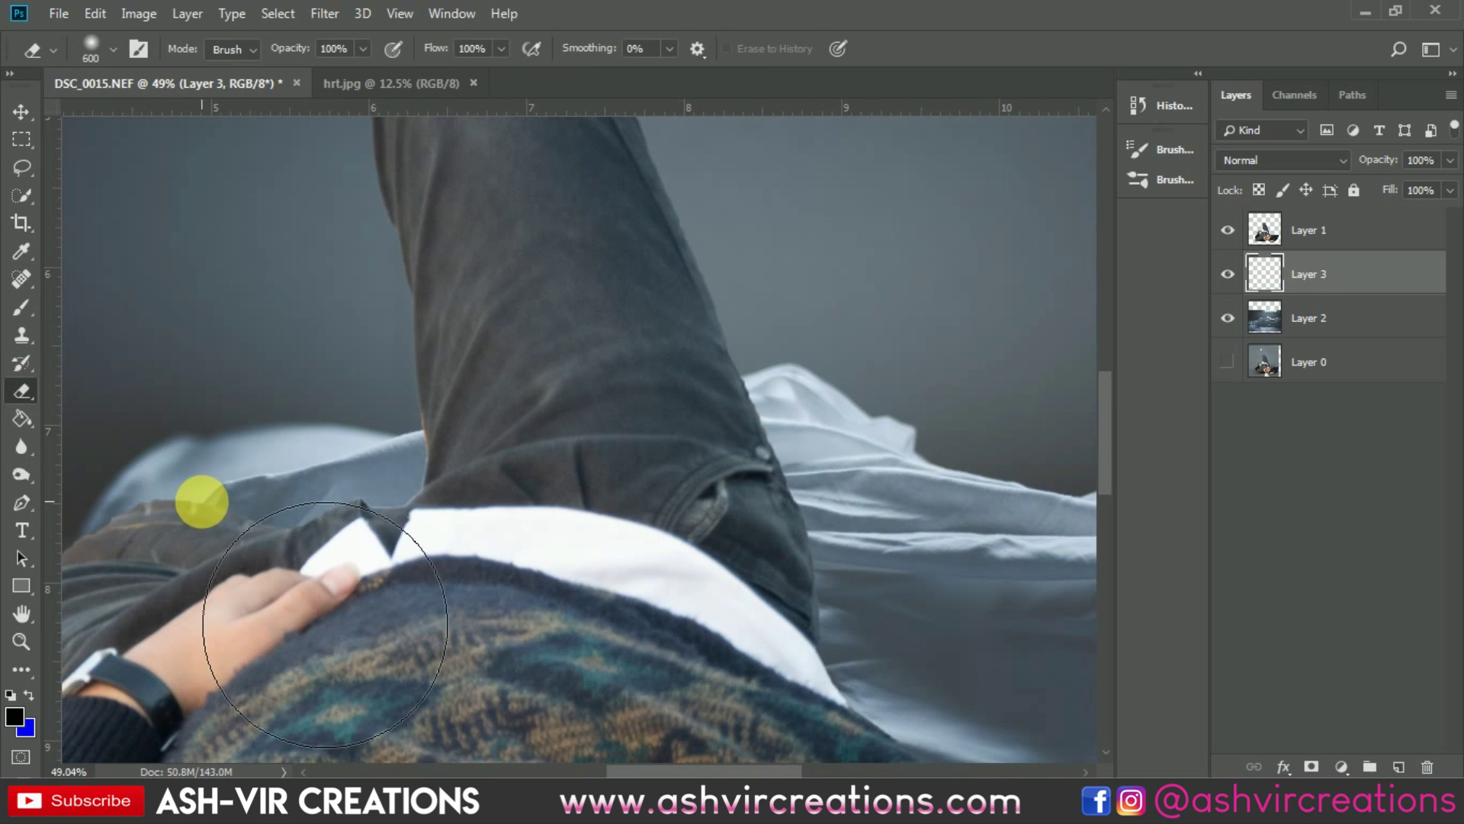
{"action": "left_click", "coordinate": [25, 393]}
{"action": "left_click", "coordinate": [22, 418]}
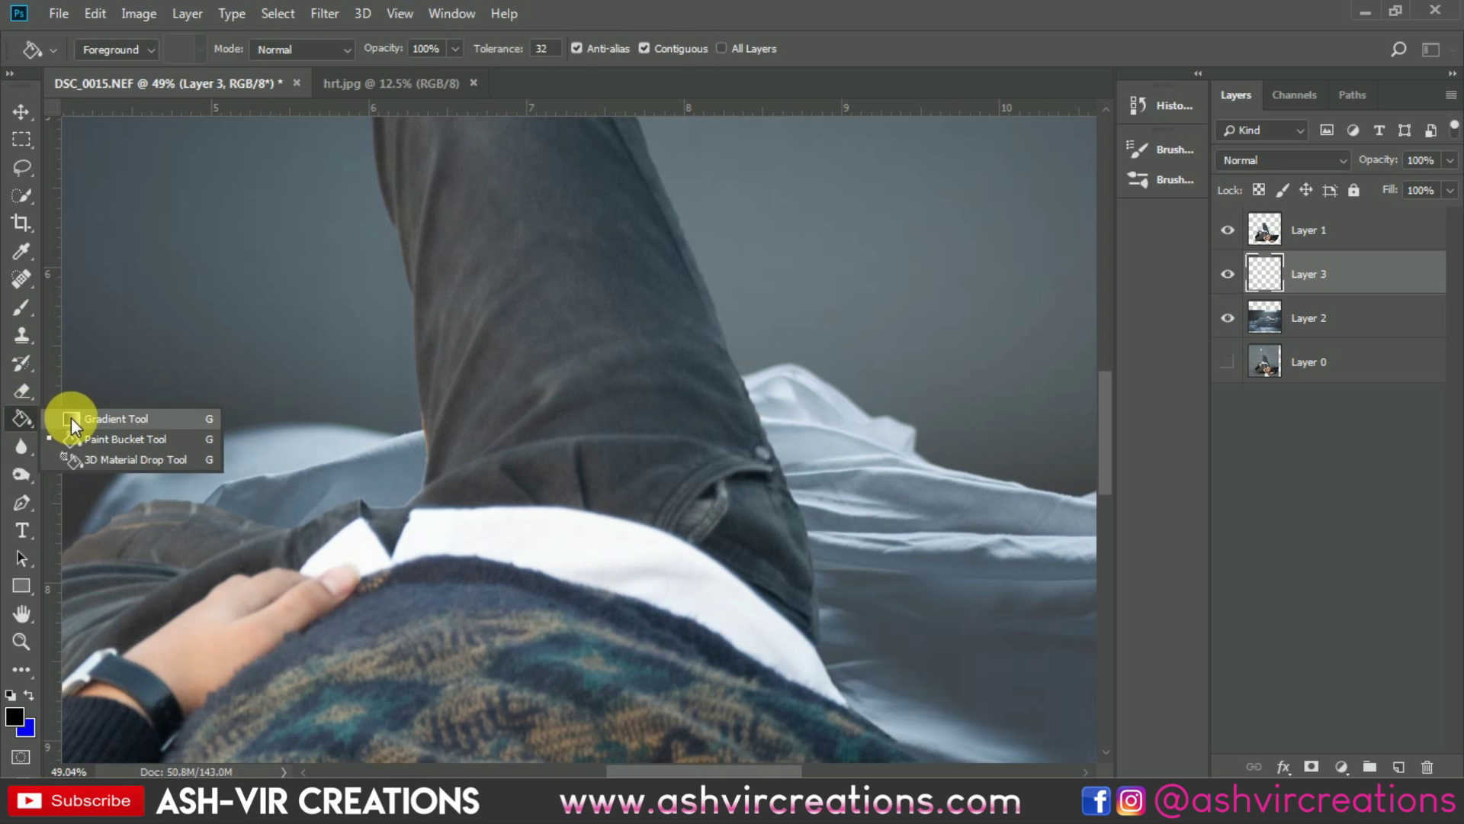
{"action": "left_click", "coordinate": [82, 440]}
{"action": "left_click", "coordinate": [586, 427]}
{"action": "scroll", "coordinate": [586, 427], "scroll_direction": "down", "scroll_amount": 2}
{"action": "scroll", "coordinate": [584, 427], "scroll_direction": "down", "scroll_amount": 1}
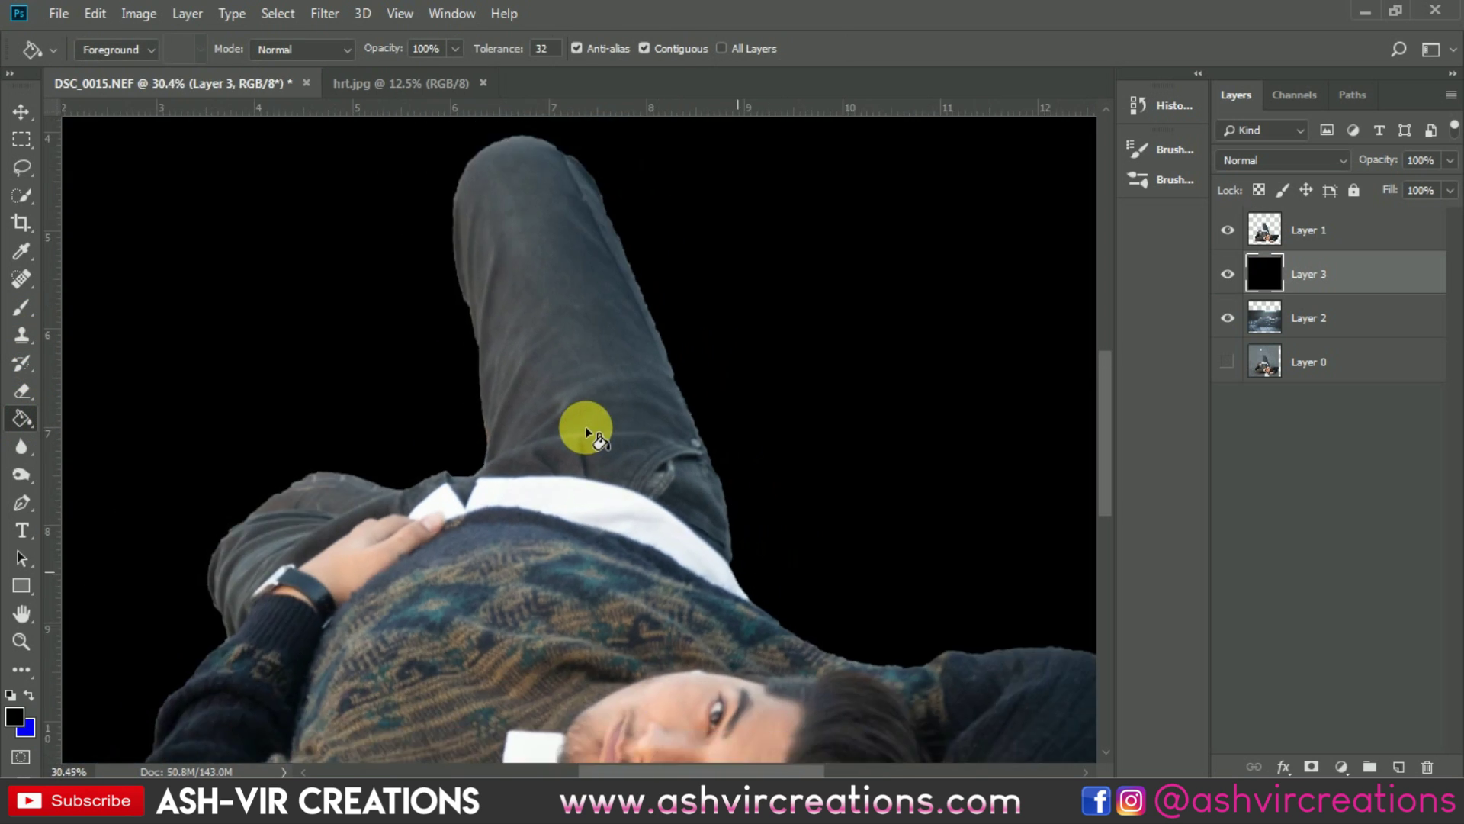
{"action": "key", "text": "v"}
{"action": "left_click_drag", "start_coordinate": [644, 278], "coordinate": [825, 200]}
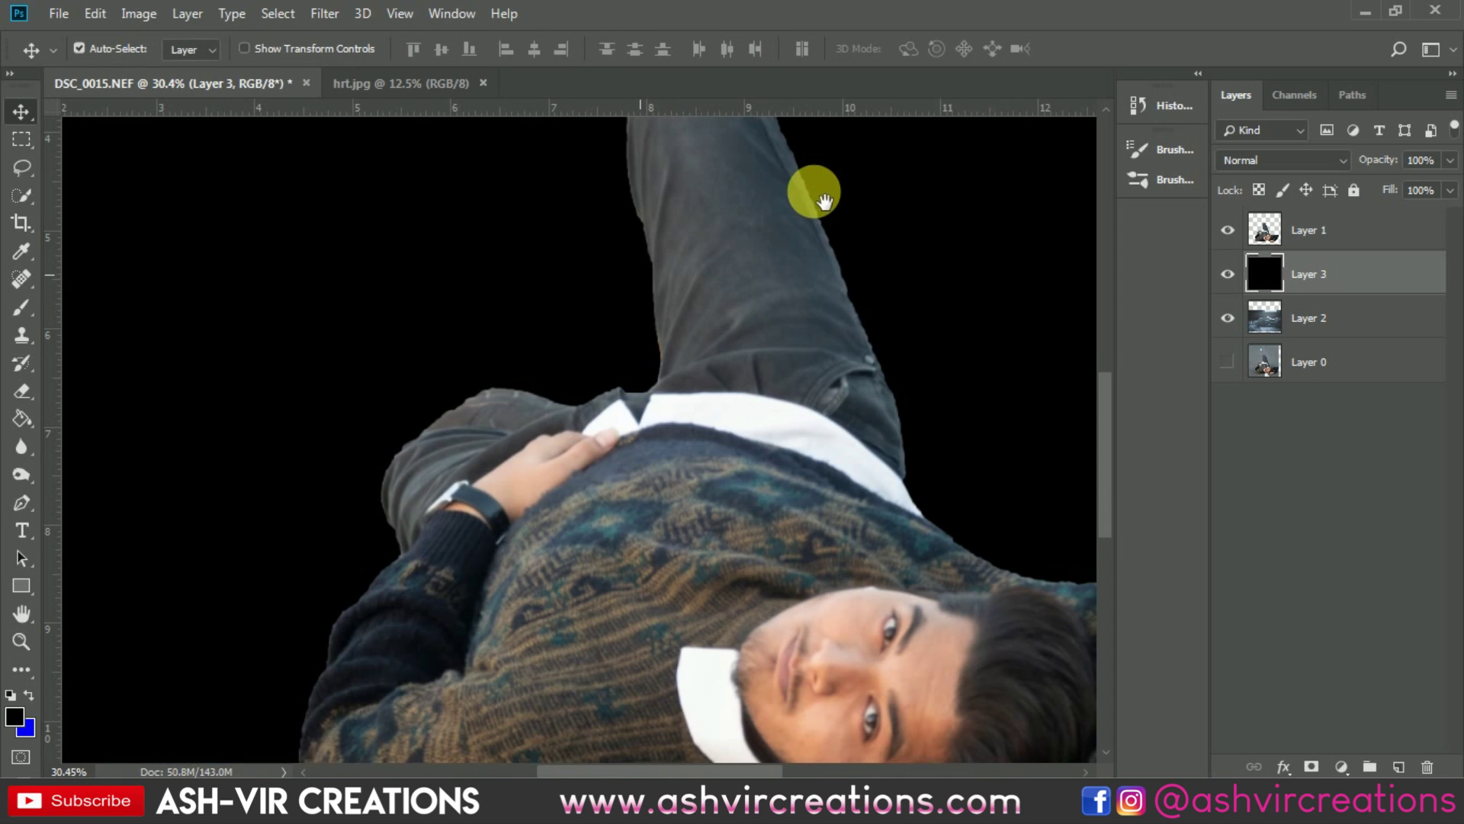
On the man's cutout layer, start a pen path along the pocket-side edge of the raised leg, from the knee down the thigh.
{"action": "left_click", "coordinate": [1305, 229]}
{"action": "left_click_drag", "start_coordinate": [458, 468], "coordinate": [487, 422]}
{"action": "left_click_drag", "start_coordinate": [346, 645], "coordinate": [248, 725]}
{"action": "left_click_drag", "start_coordinate": [617, 399], "coordinate": [486, 462]}
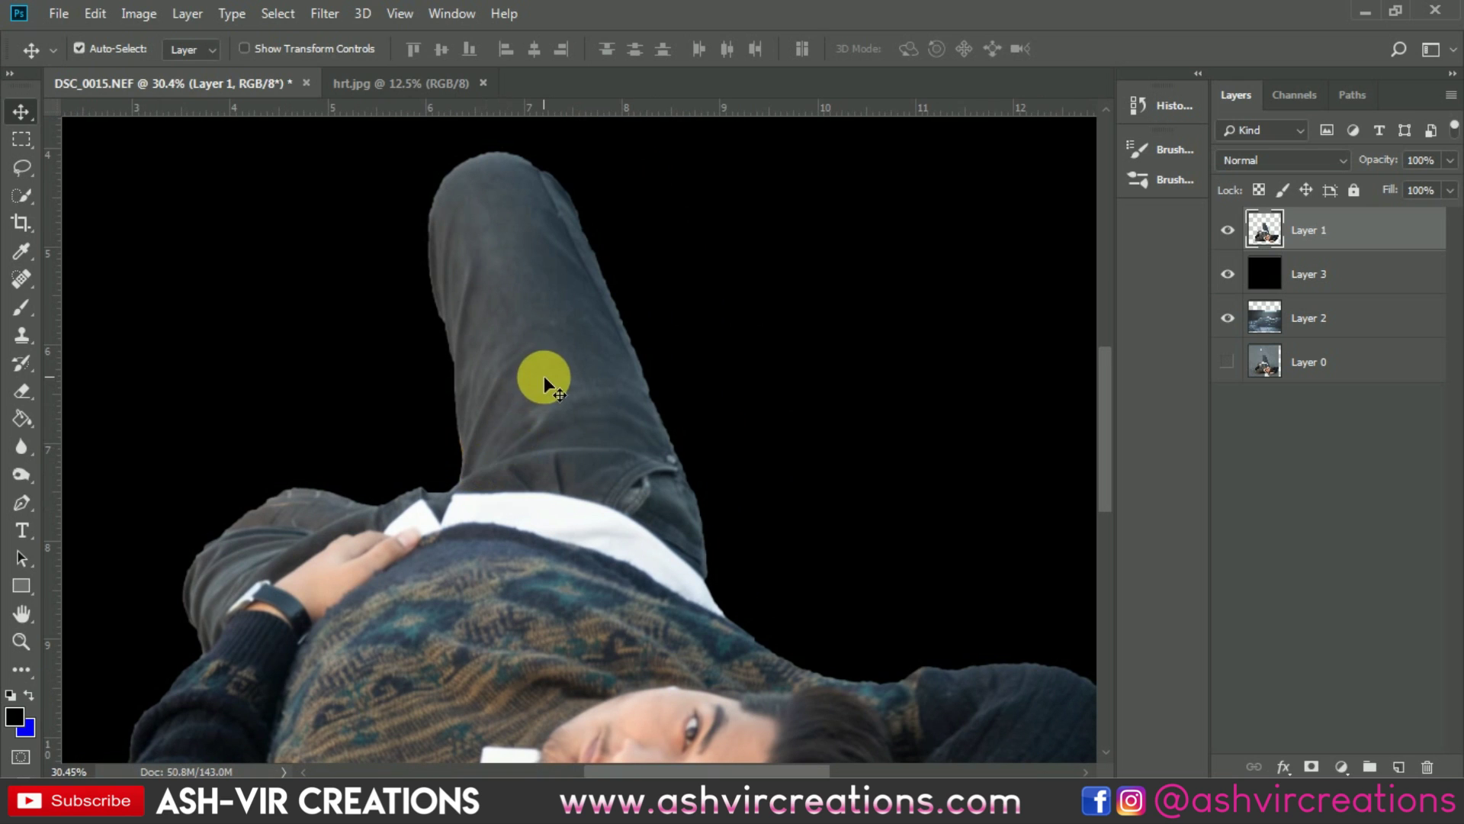
{"action": "key", "text": "p"}
{"action": "scroll", "coordinate": [589, 275], "scroll_direction": "up", "scroll_amount": 7}
{"action": "left_click_drag", "start_coordinate": [554, 217], "coordinate": [520, 336]}
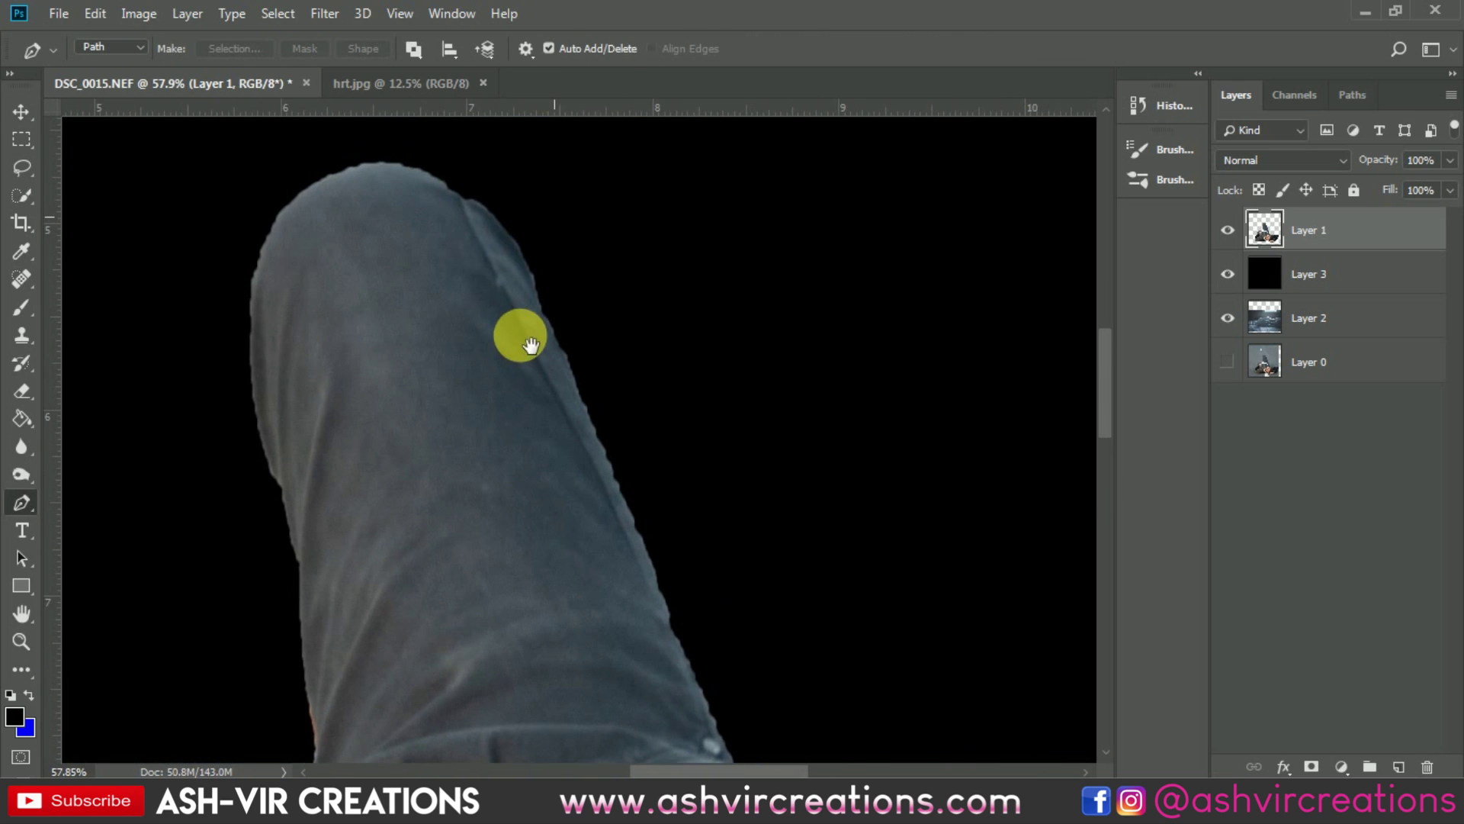
{"action": "scroll", "coordinate": [467, 210], "scroll_direction": "up", "scroll_amount": 5}
{"action": "left_click", "coordinate": [466, 202]}
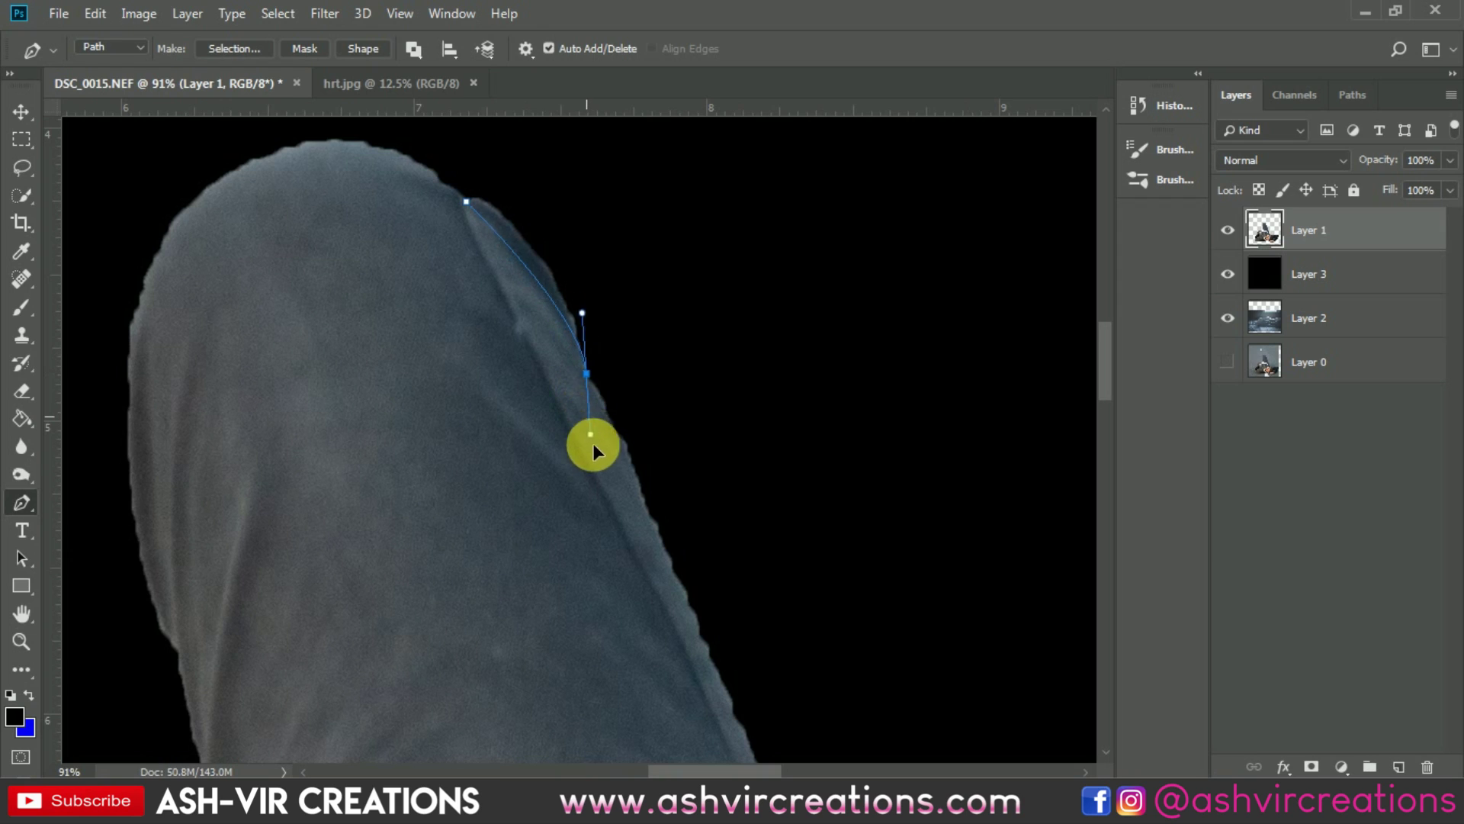
{"action": "left_click_drag", "start_coordinate": [589, 428], "coordinate": [606, 490]}
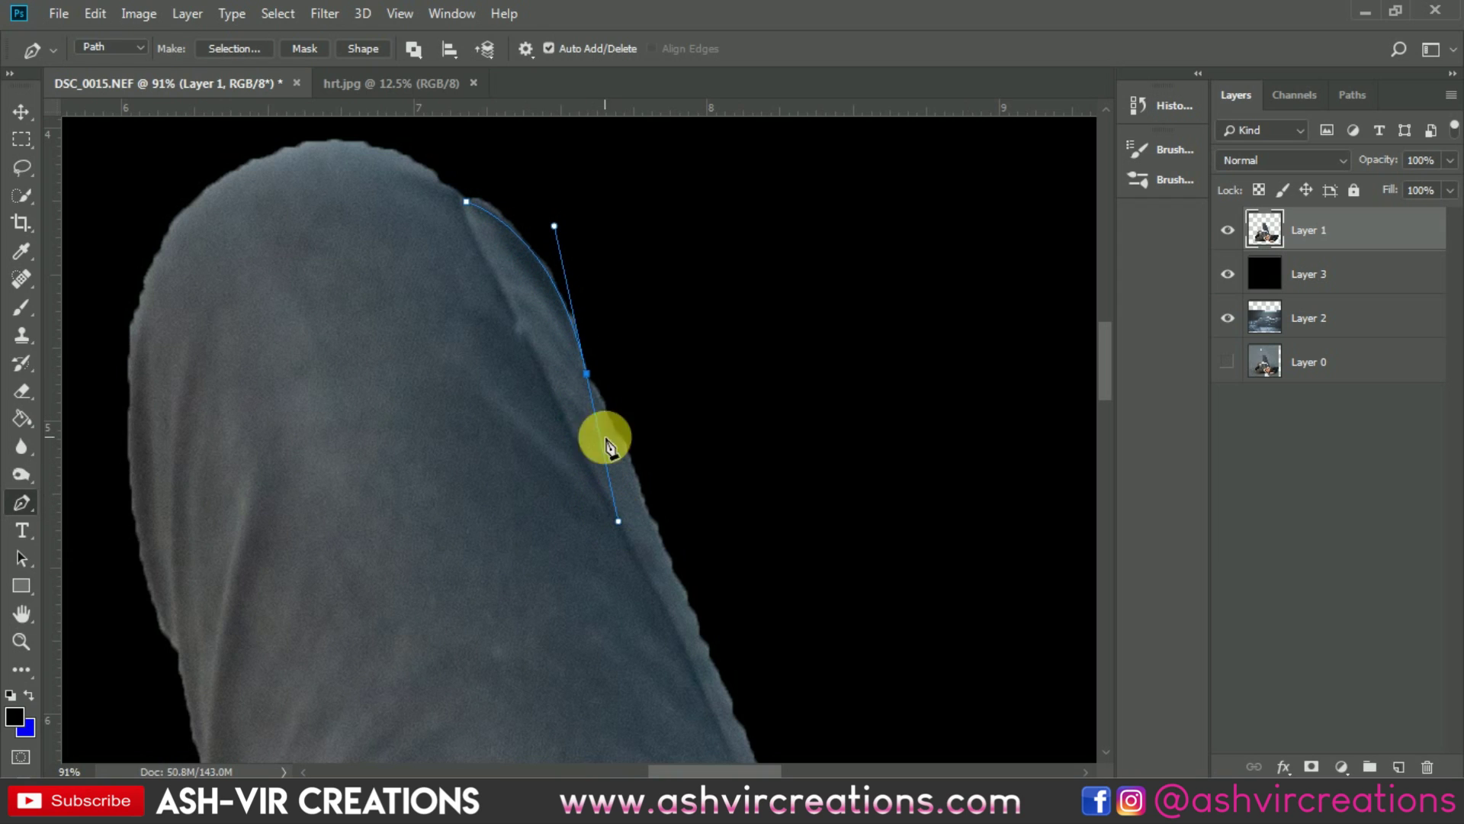
{"action": "left_click", "coordinate": [587, 374], "text": "alt"}
{"action": "left_click", "coordinate": [744, 734]}
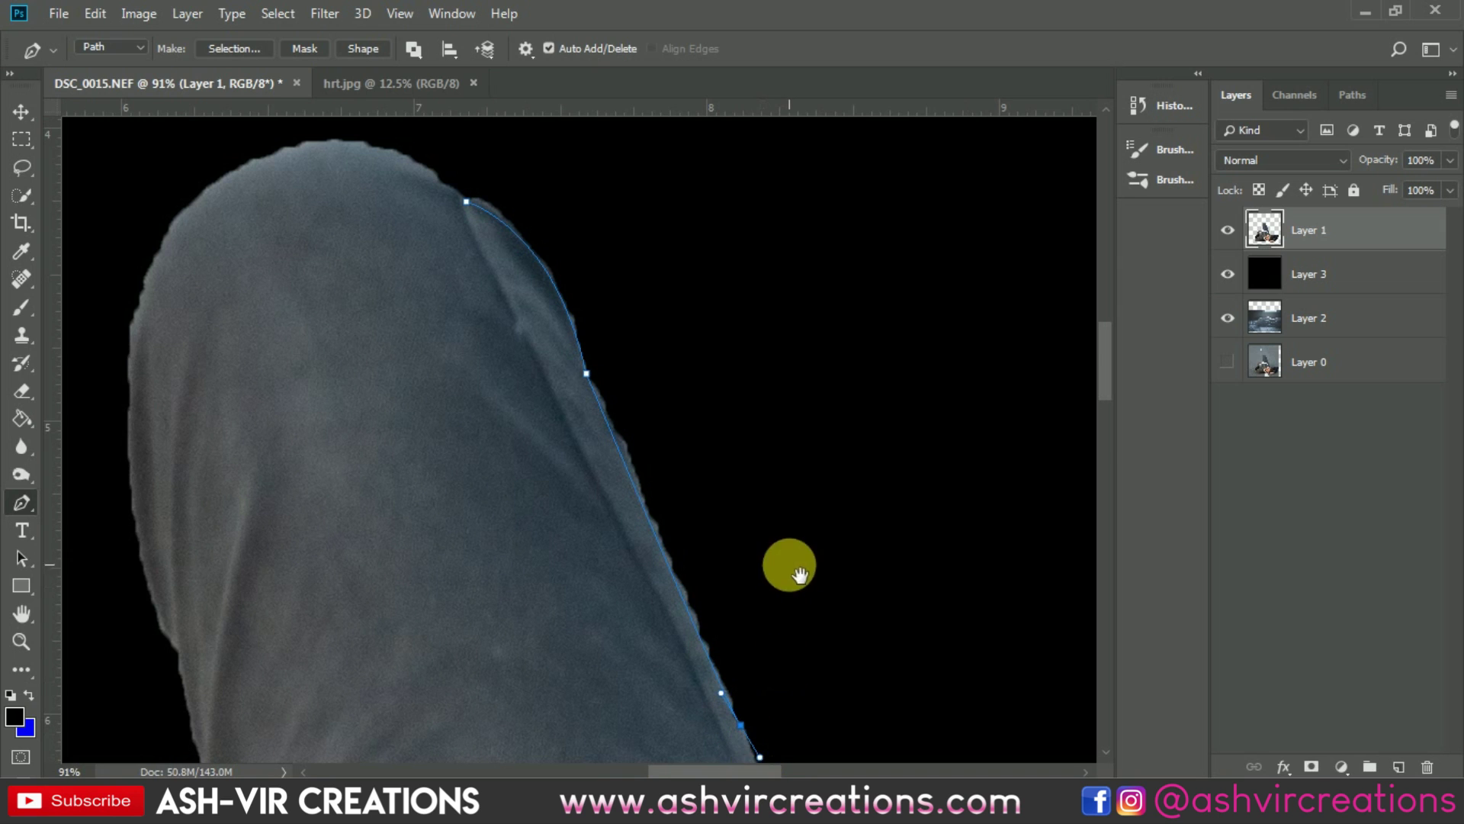
Continue the pen path down the thigh edge, past the trouser pocket, to where the leg meets the white shirt hem.
{"action": "left_click_drag", "start_coordinate": [785, 582], "coordinate": [679, 122]}
{"action": "left_click", "coordinate": [634, 288]}
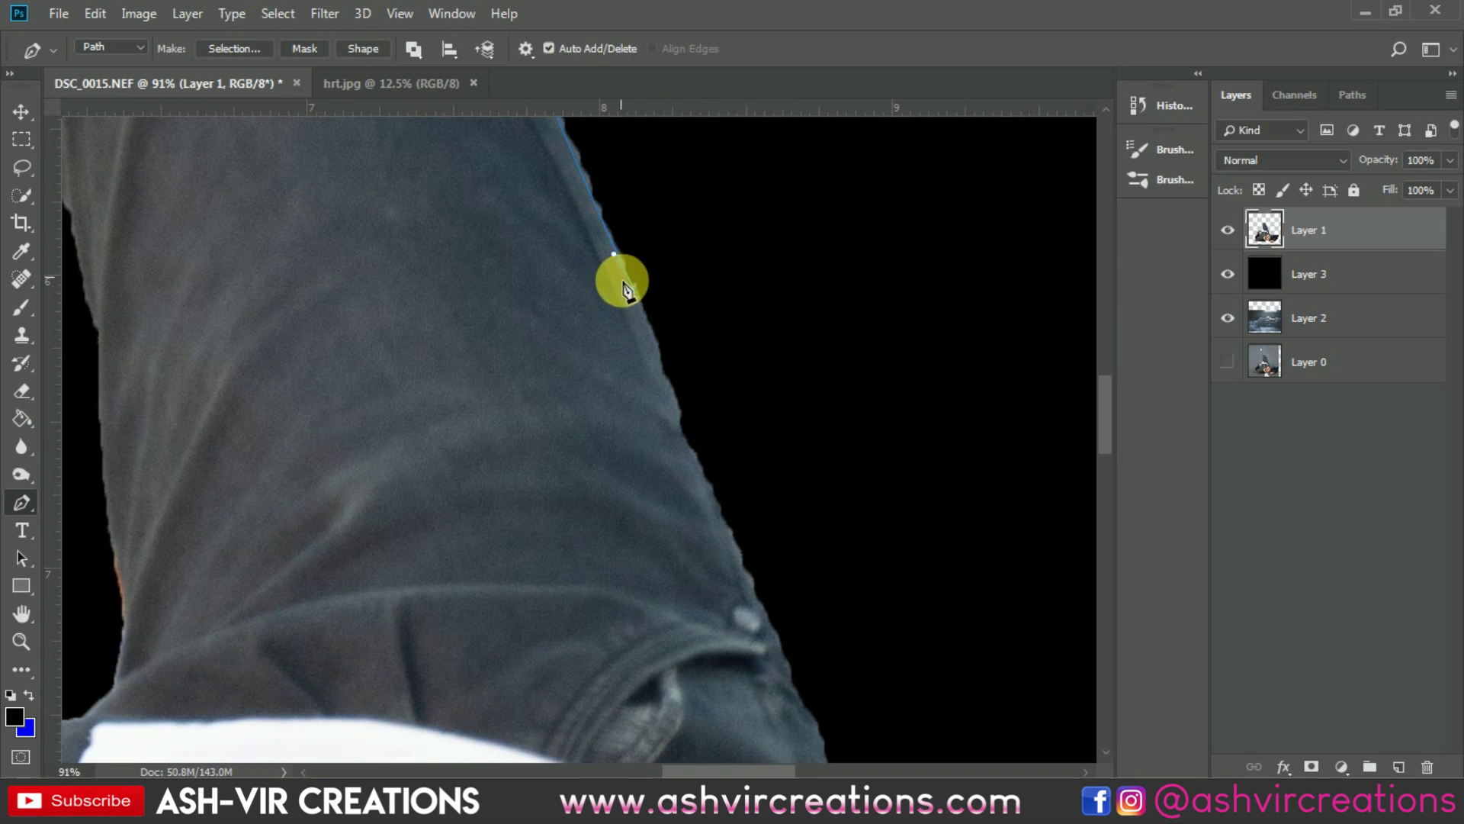
{"action": "left_click_drag", "start_coordinate": [681, 414], "coordinate": [694, 467]}
{"action": "left_click", "coordinate": [683, 425], "text": "alt"}
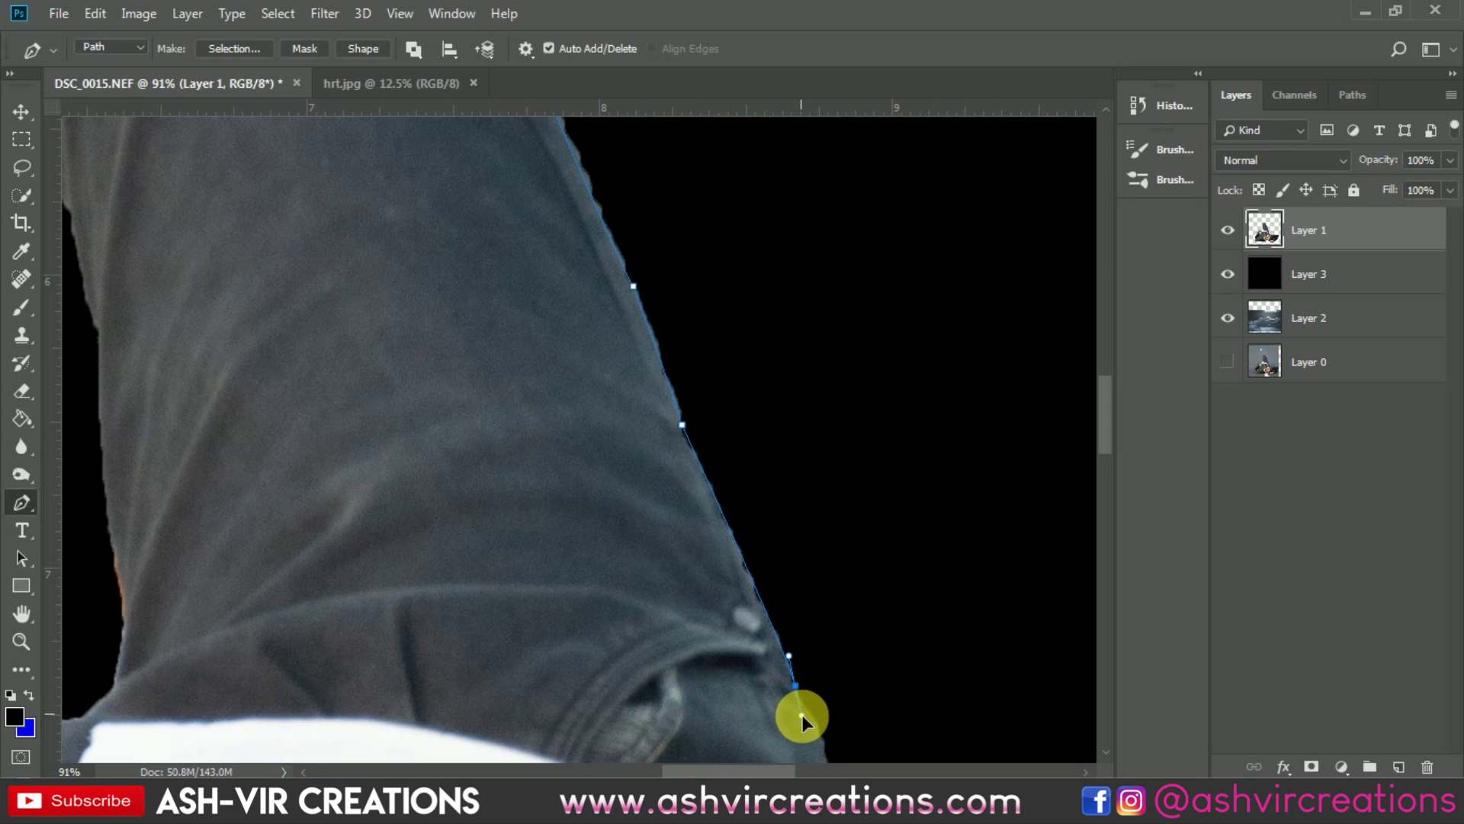
{"action": "left_click_drag", "start_coordinate": [781, 654], "coordinate": [723, 334]}
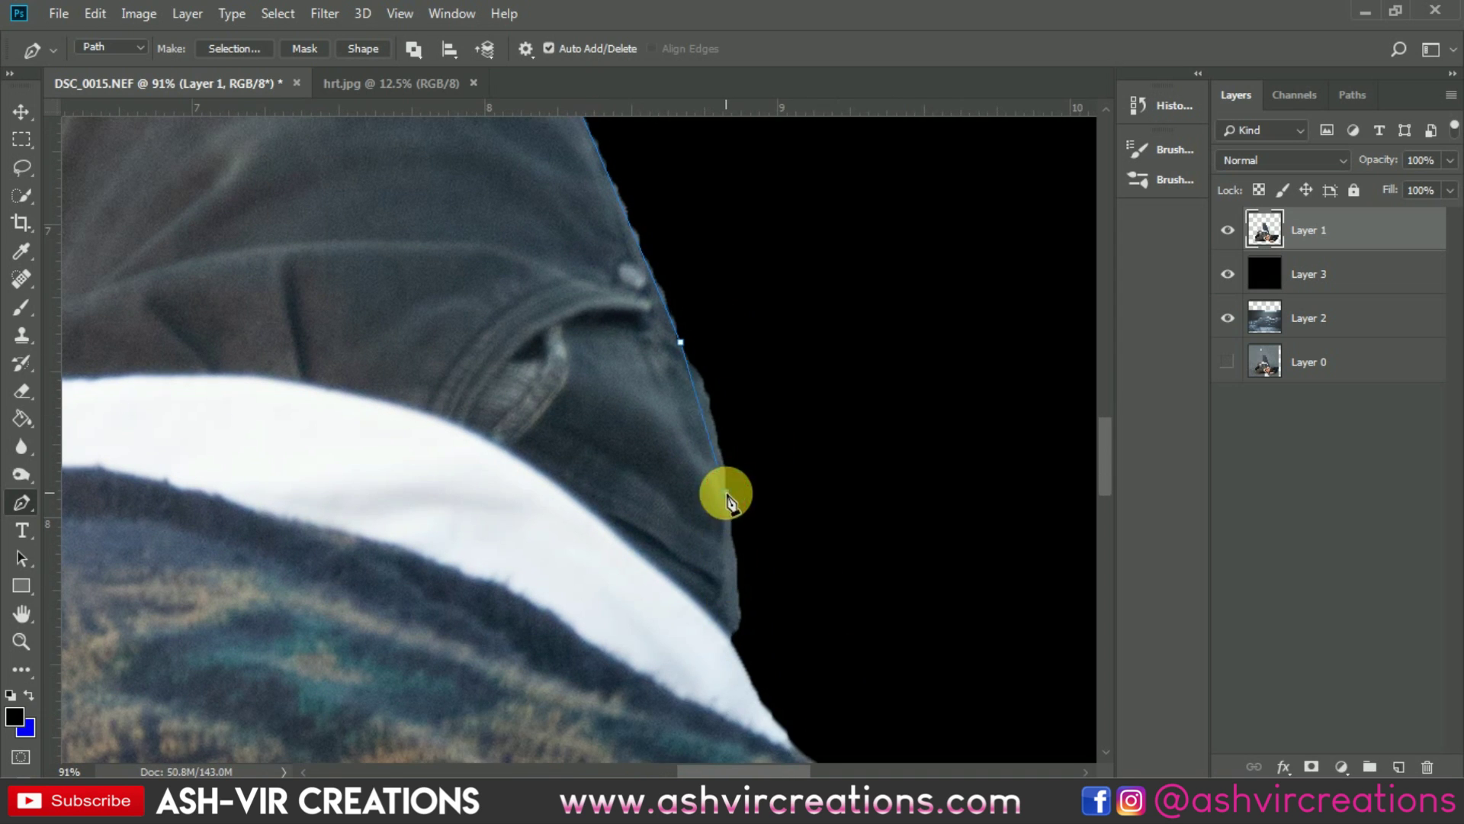
{"action": "left_click_drag", "start_coordinate": [722, 549], "coordinate": [730, 575]}
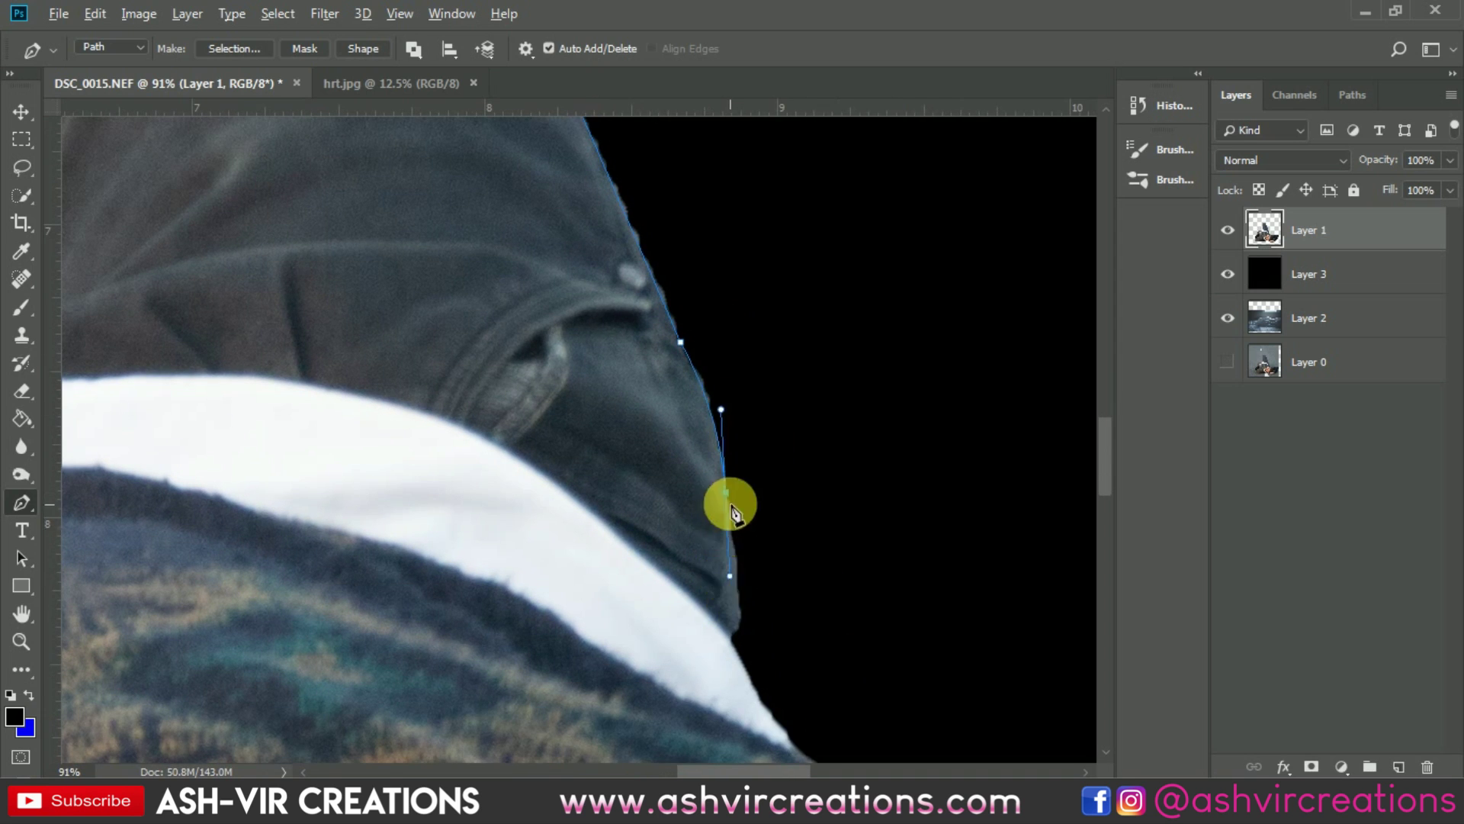
{"action": "left_click", "coordinate": [731, 639]}
{"action": "left_click_drag", "start_coordinate": [725, 665], "coordinate": [798, 662]}
{"action": "left_click", "coordinate": [733, 637], "text": "alt"}
Close the path through the black area beside the leg, convert it to a selection and clear the rough fringe from the cutout.
{"action": "left_click_drag", "start_coordinate": [866, 530], "coordinate": [865, 499]}
{"action": "scroll", "coordinate": [849, 436], "scroll_direction": "down", "scroll_amount": 3}
{"action": "scroll", "coordinate": [849, 436], "scroll_direction": "down", "scroll_amount": 3}
{"action": "left_click_drag", "start_coordinate": [823, 373], "coordinate": [717, 723]}
{"action": "left_click_drag", "start_coordinate": [731, 378], "coordinate": [692, 373]}
{"action": "left_click_drag", "start_coordinate": [597, 354], "coordinate": [578, 363]}
{"action": "left_click", "coordinate": [535, 417]}
{"action": "key", "text": "ctrl+Return"}
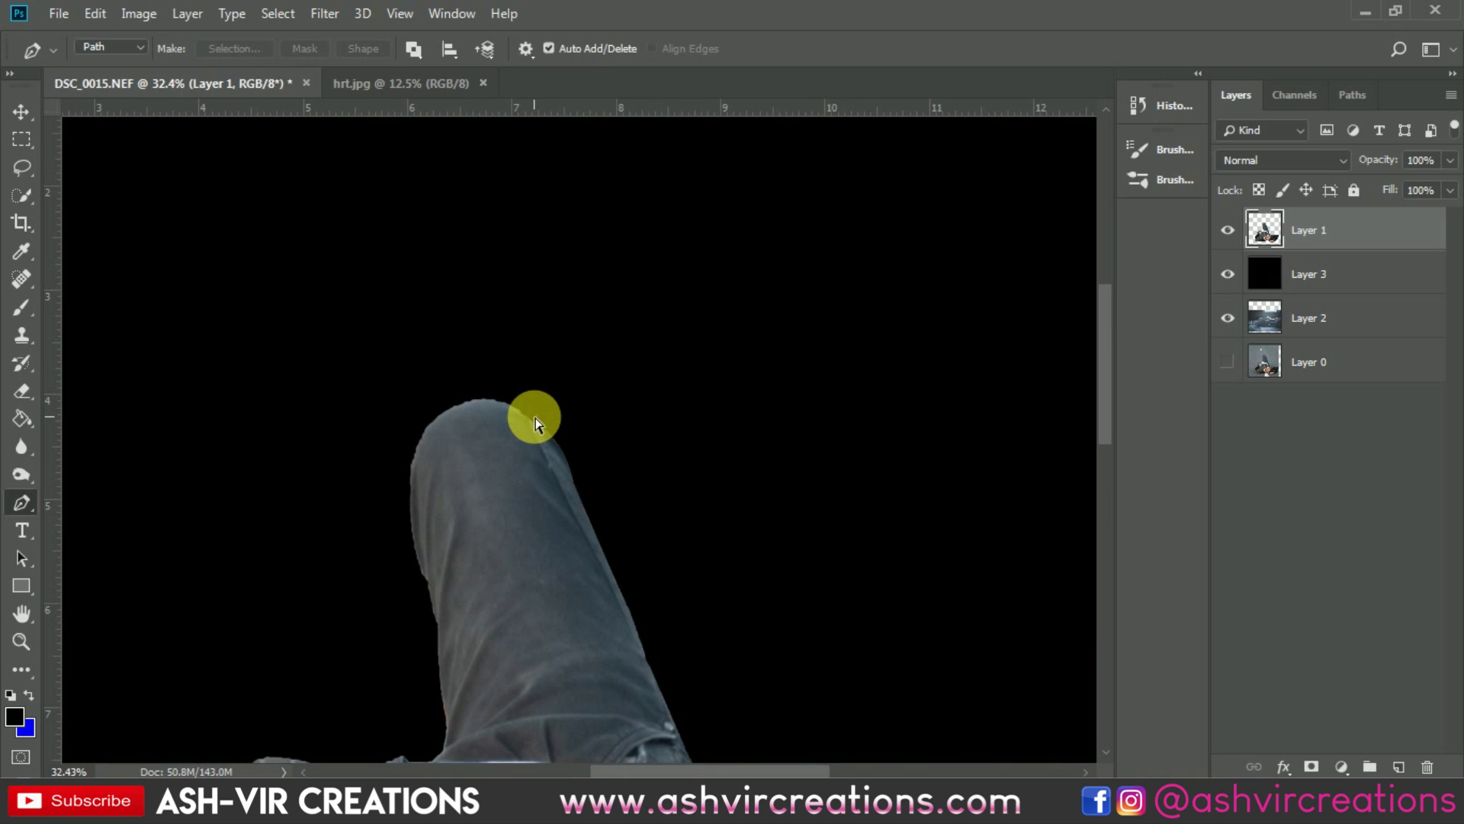
Start a new pen path that curves over the top of the raised knee and down its opposite side.
{"action": "scroll", "coordinate": [535, 417], "scroll_direction": "up", "scroll_amount": 4}
{"action": "scroll", "coordinate": [621, 415], "scroll_direction": "up", "scroll_amount": 2}
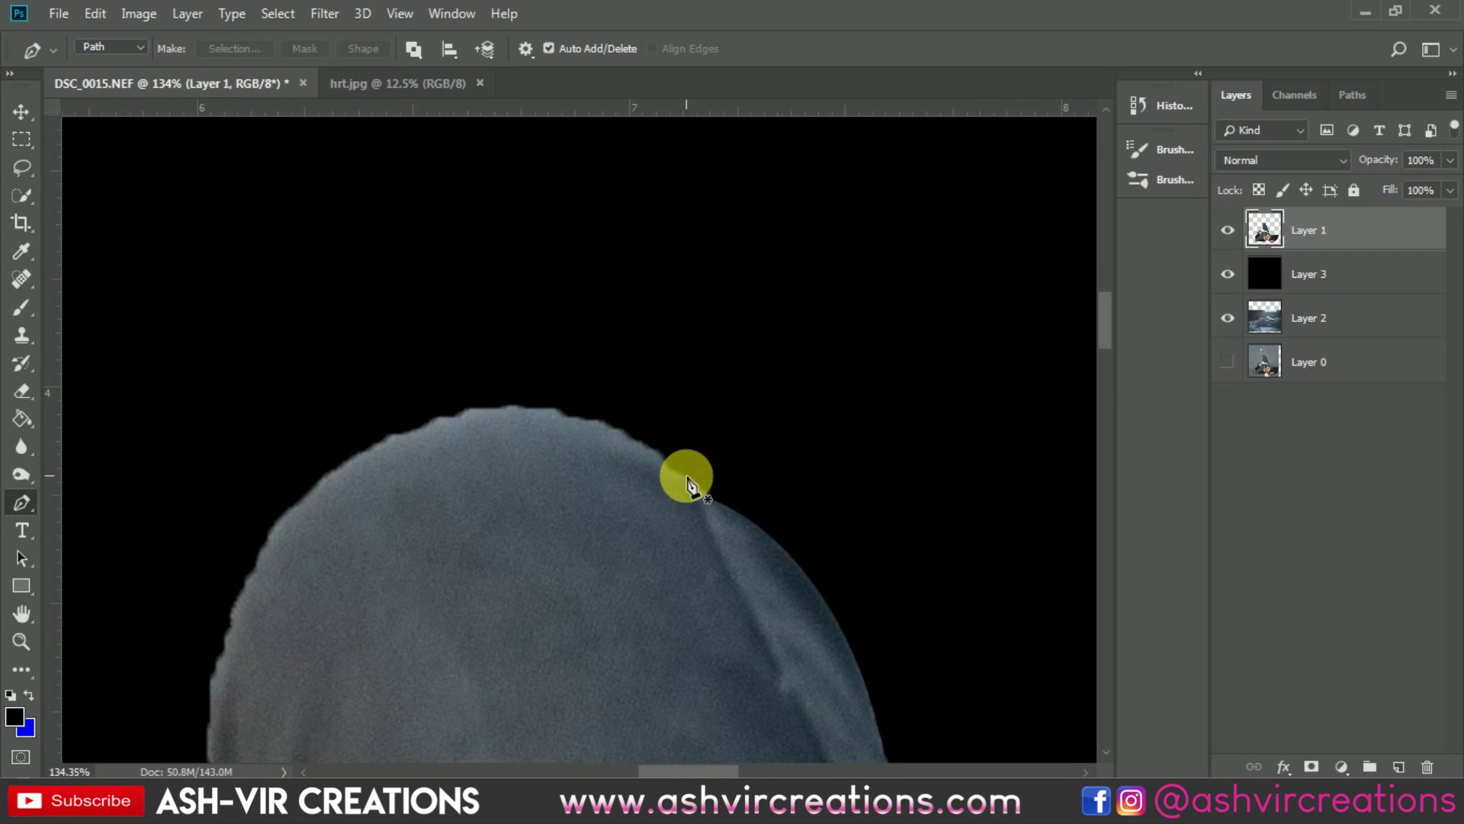
{"action": "left_click", "coordinate": [667, 465]}
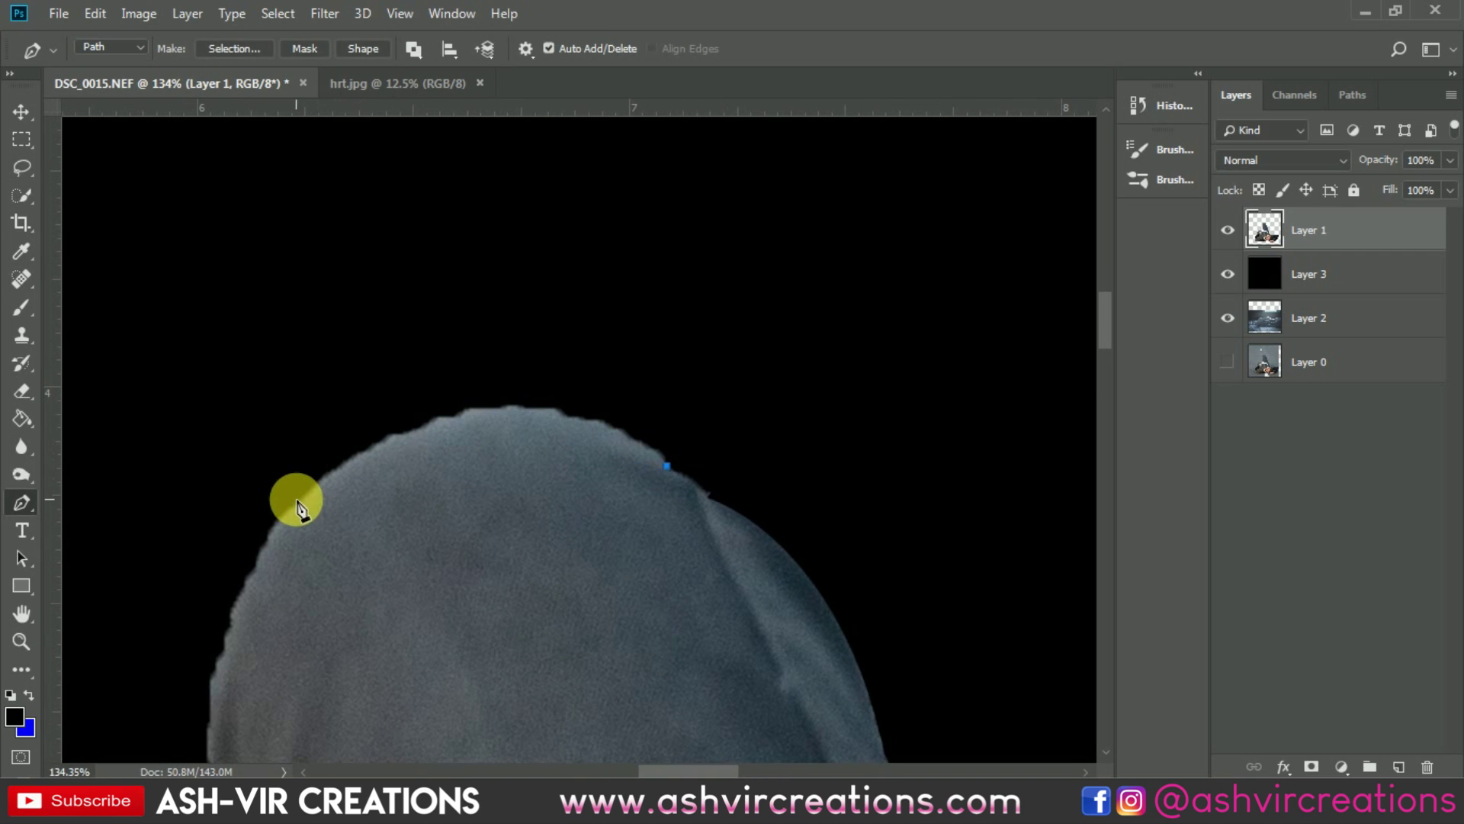
{"action": "left_click_drag", "start_coordinate": [295, 504], "coordinate": [67, 684]}
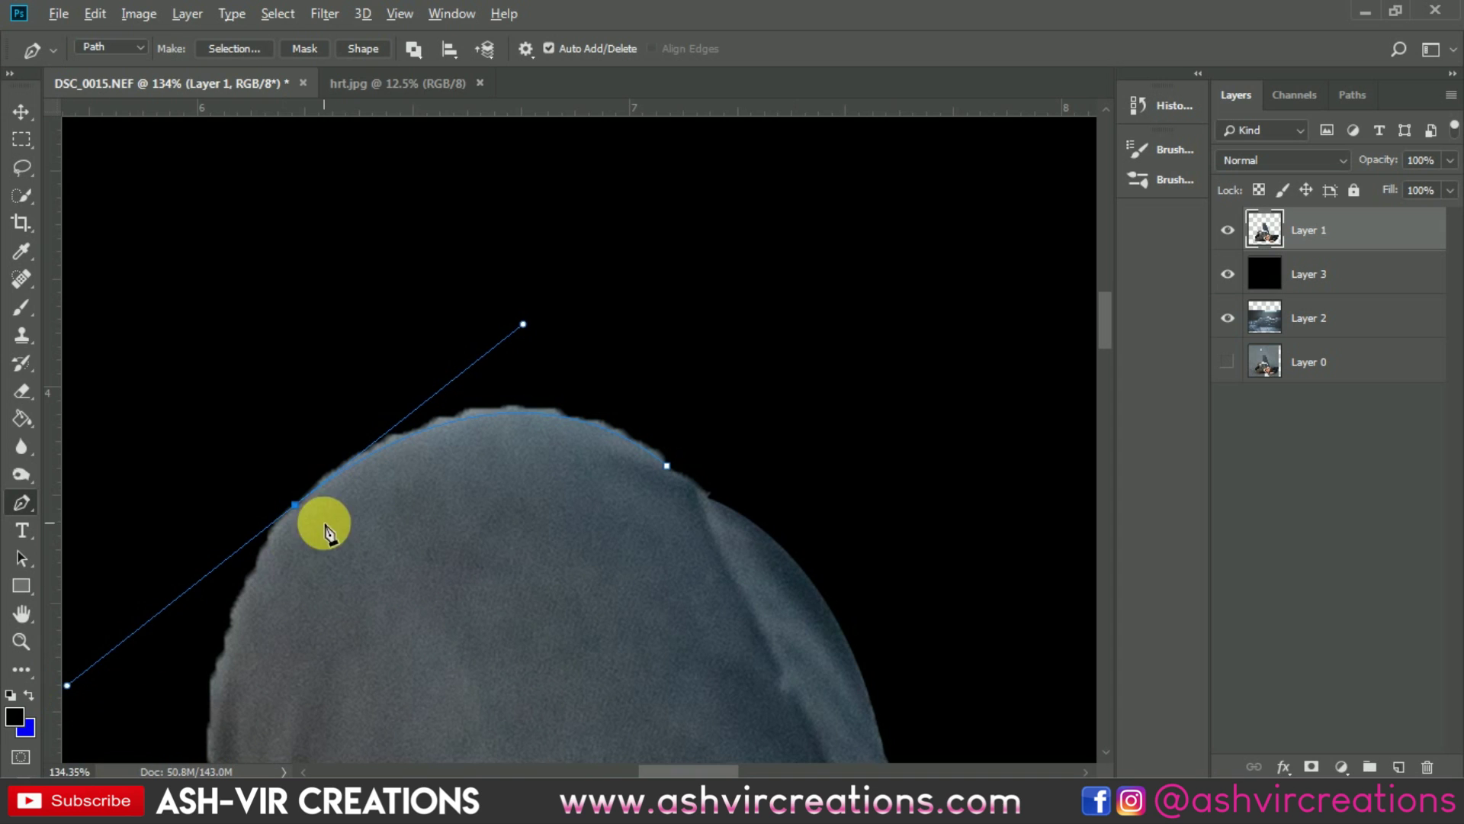
{"action": "left_click", "coordinate": [293, 503], "text": "alt"}
{"action": "left_click_drag", "start_coordinate": [331, 539], "coordinate": [539, 213]}
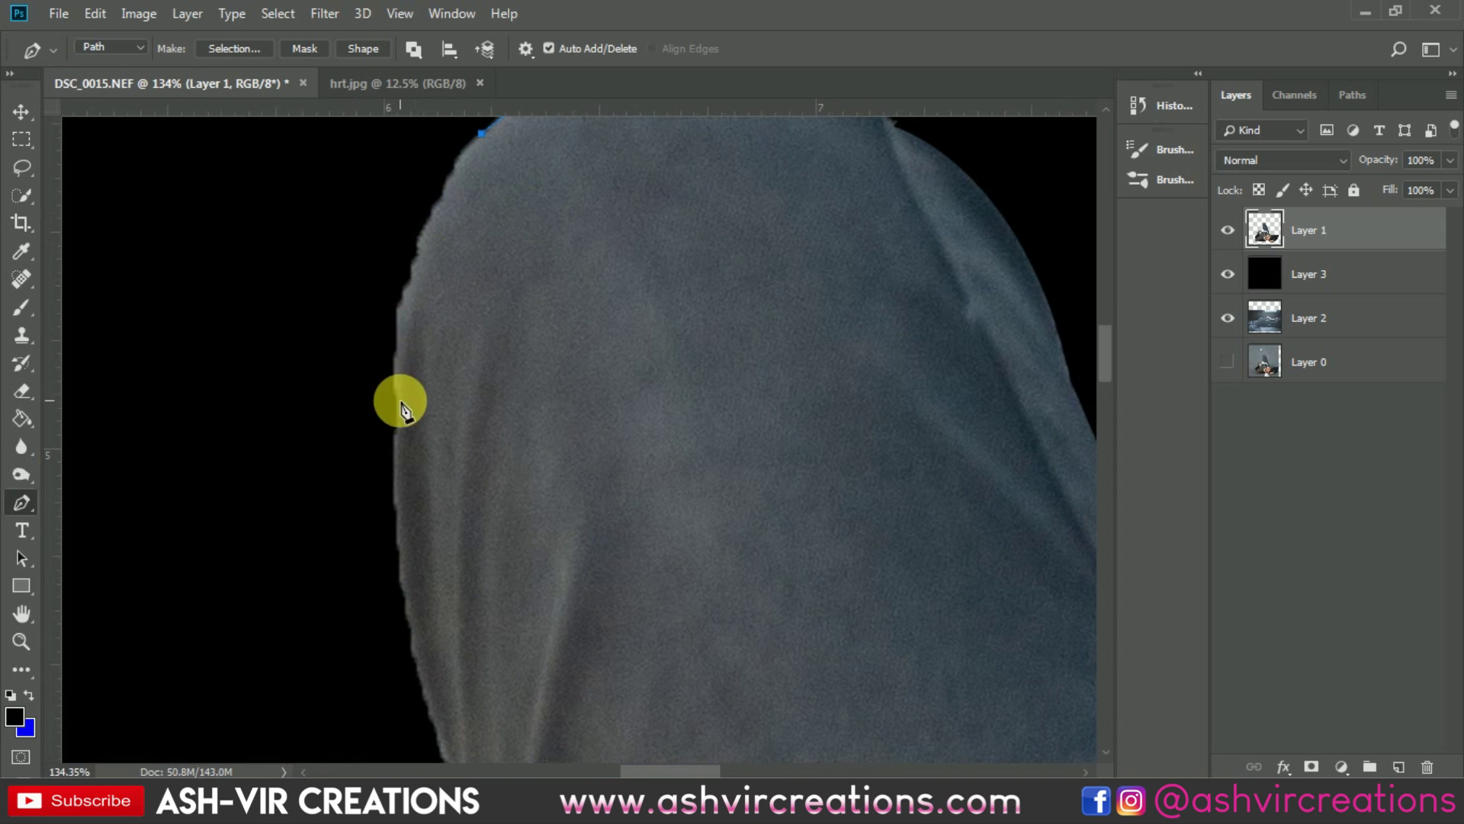
{"action": "left_click_drag", "start_coordinate": [407, 528], "coordinate": [404, 656]}
{"action": "left_click", "coordinate": [397, 439]}
Extend the path along the inner edge of the raised thigh, down to the orange-tinted fringe near its base.
{"action": "scroll", "coordinate": [480, 328], "scroll_direction": "down", "scroll_amount": 2}
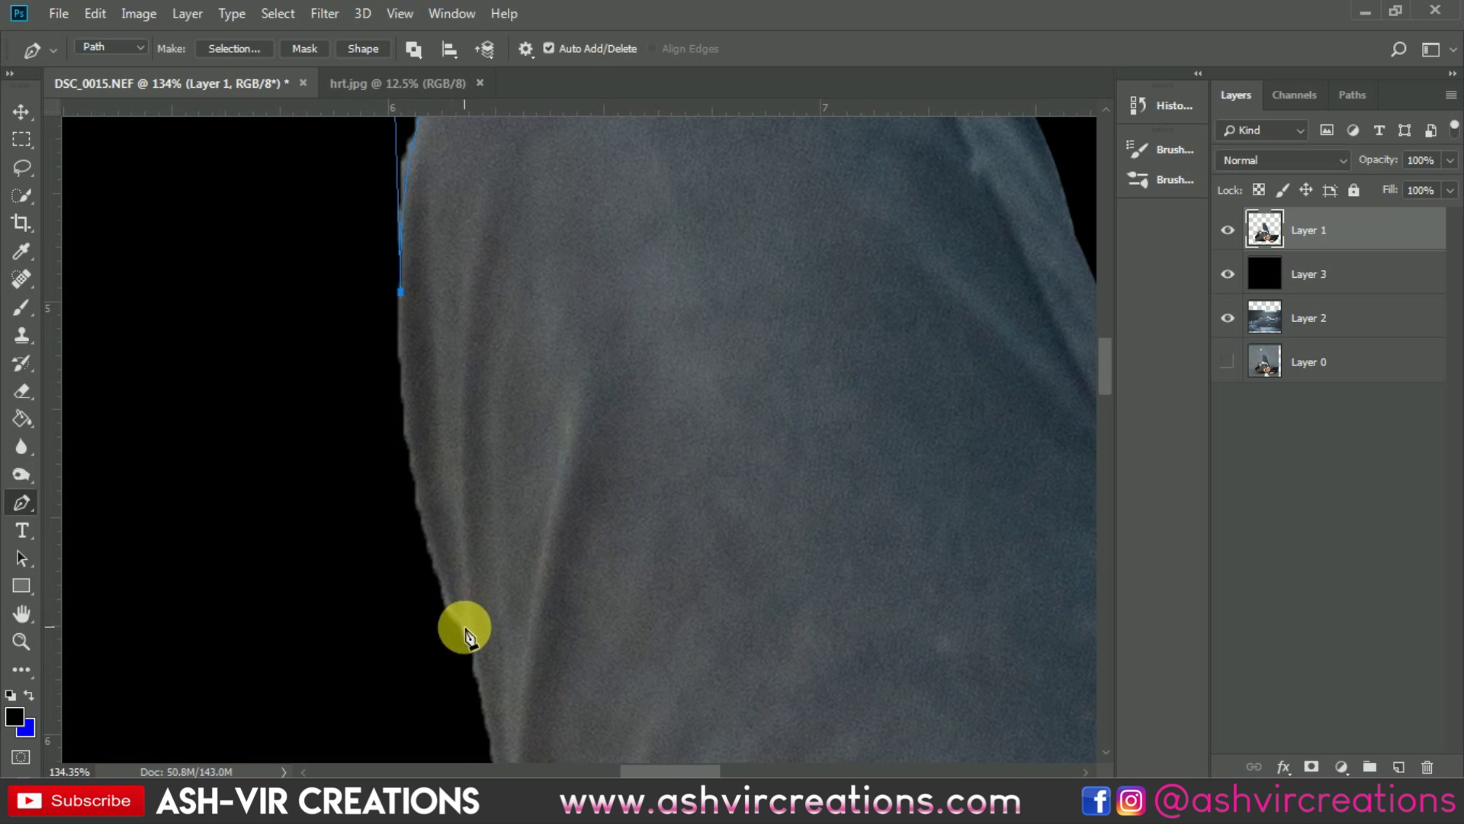
{"action": "left_click_drag", "start_coordinate": [462, 631], "coordinate": [528, 753]}
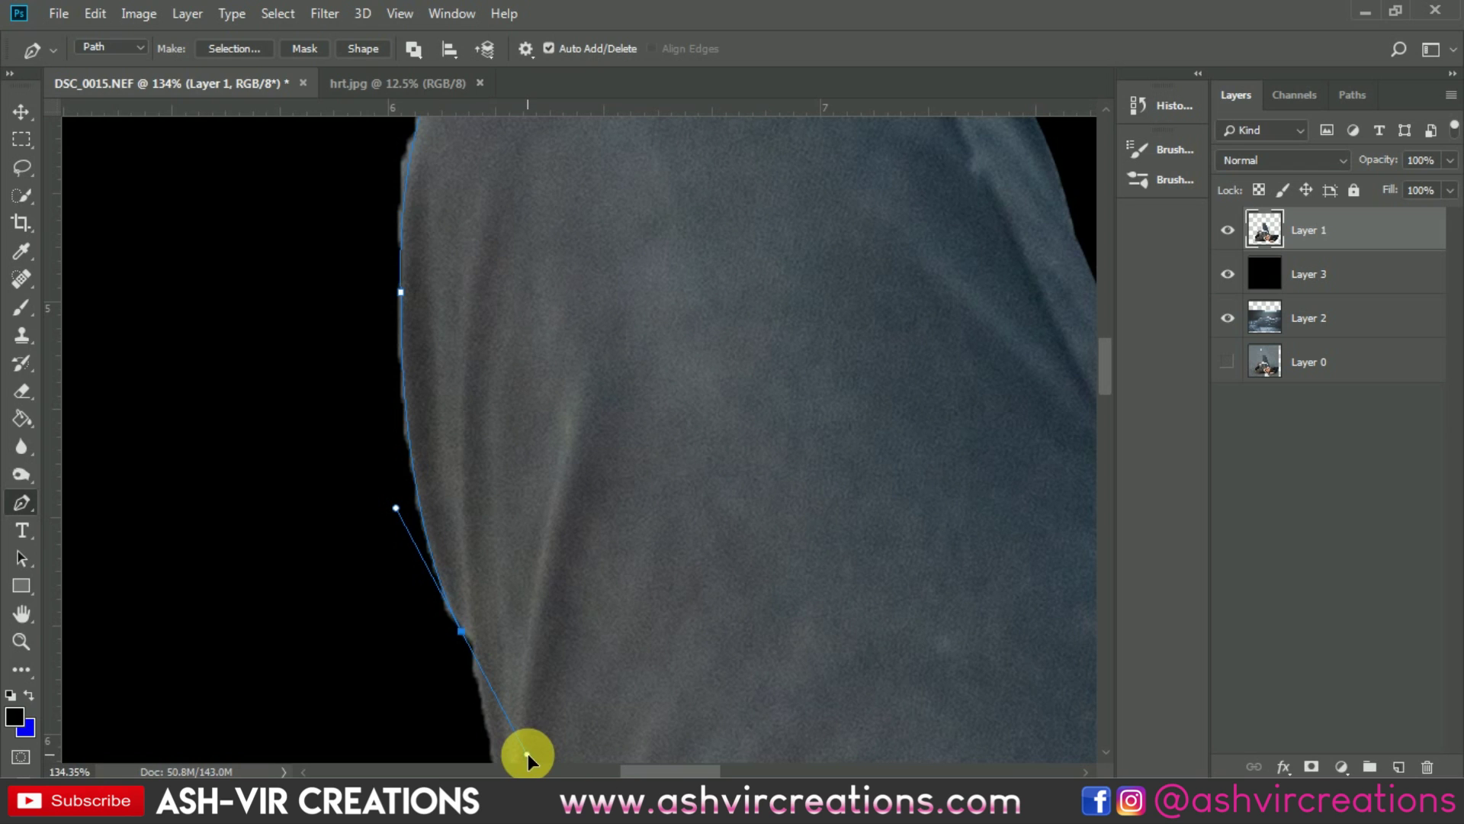
{"action": "left_click", "coordinate": [462, 632]}
{"action": "left_click_drag", "start_coordinate": [545, 666], "coordinate": [572, 456]}
{"action": "left_click", "coordinate": [498, 432]}
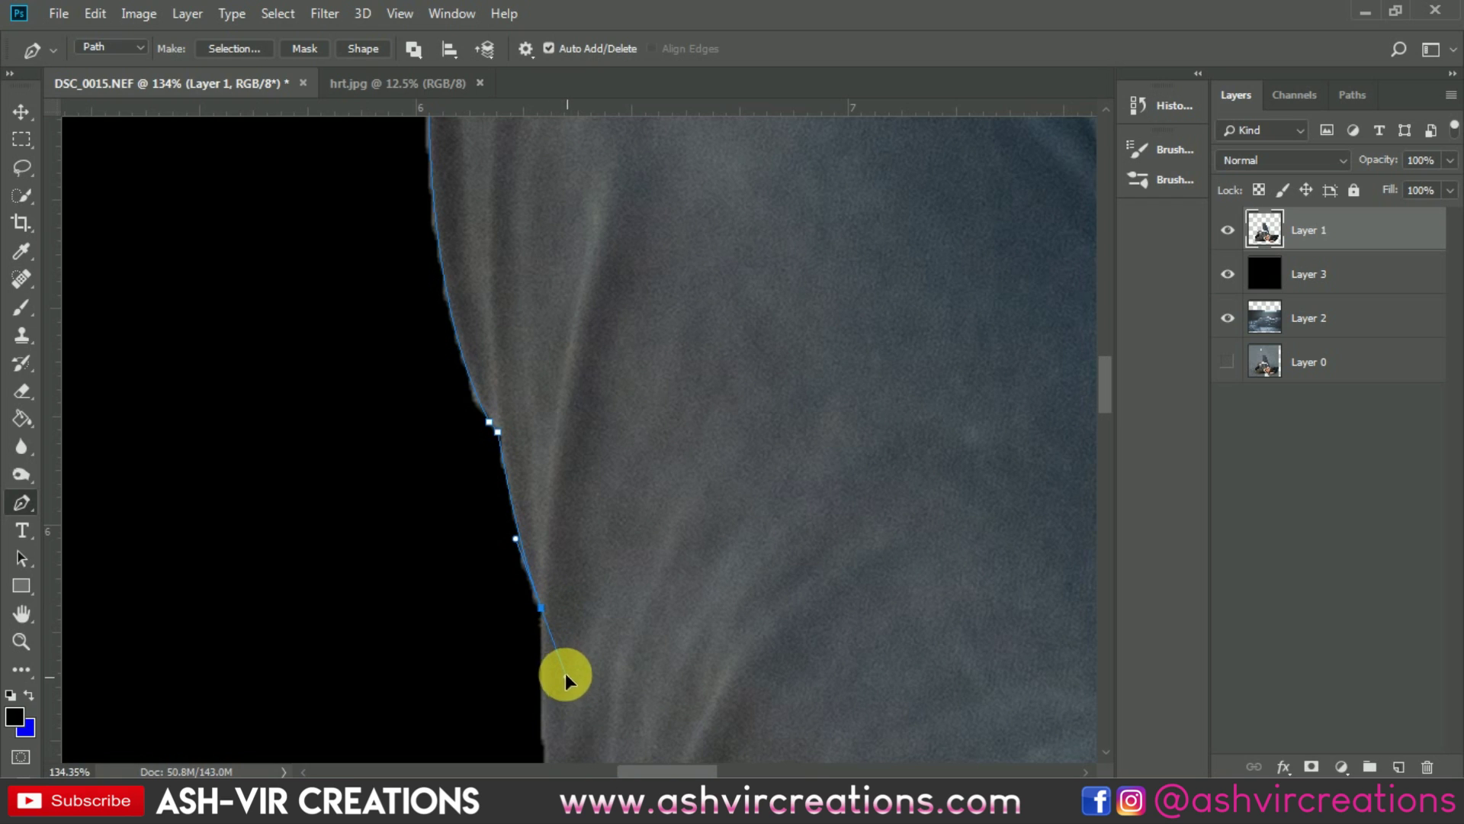
{"action": "left_click", "coordinate": [542, 608]}
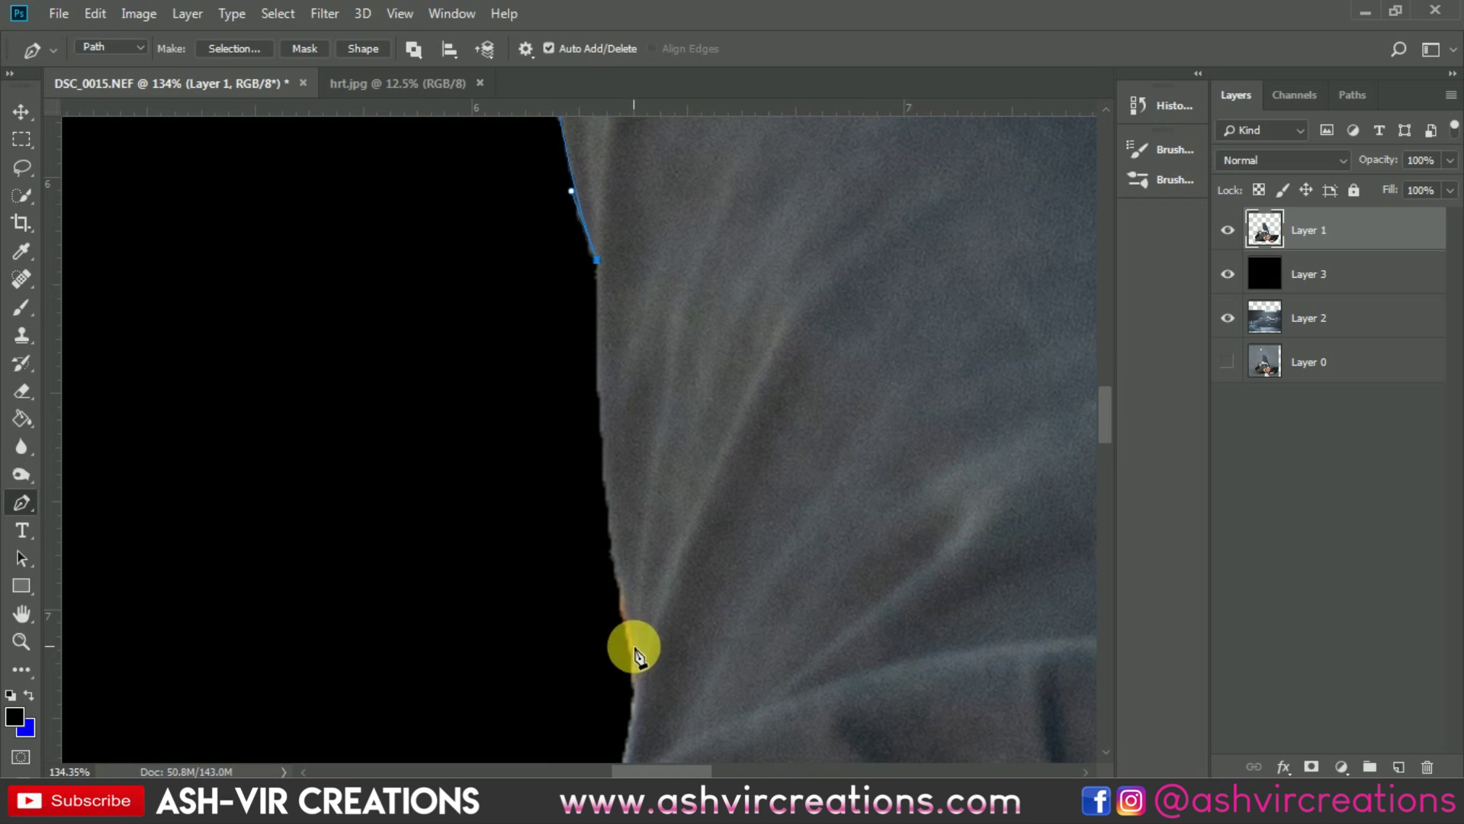
{"action": "left_click_drag", "start_coordinate": [653, 730], "coordinate": [666, 752]}
{"action": "left_click", "coordinate": [633, 647], "text": "alt"}
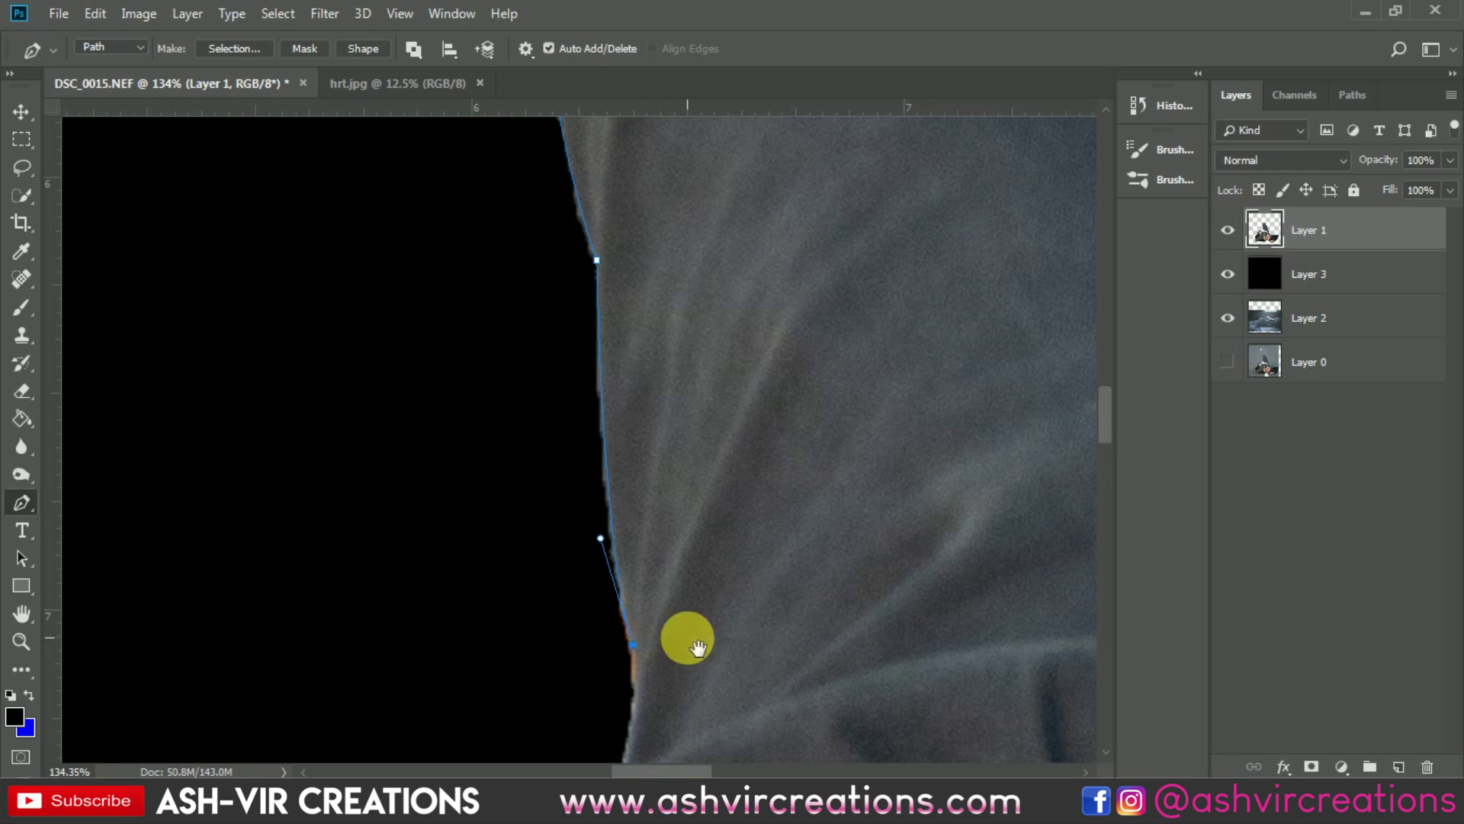
Carry the path from the base of the raised thigh across the gap and along the trouser fold above the hand.
{"action": "left_click_drag", "start_coordinate": [683, 644], "coordinate": [717, 435]}
{"action": "left_click", "coordinate": [679, 478]}
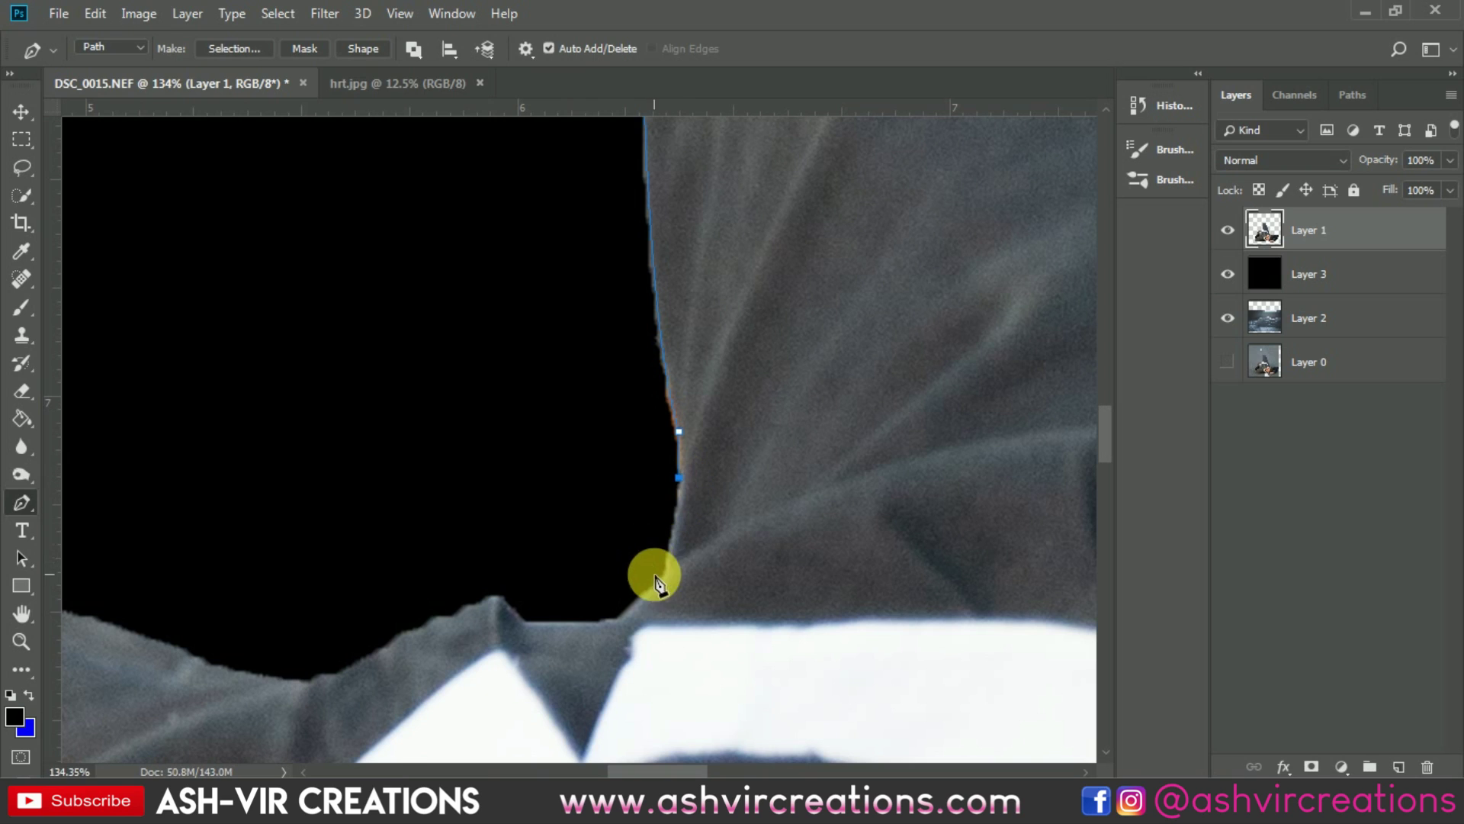
{"action": "left_click_drag", "start_coordinate": [651, 592], "coordinate": [572, 567]}
{"action": "left_click", "coordinate": [517, 572]}
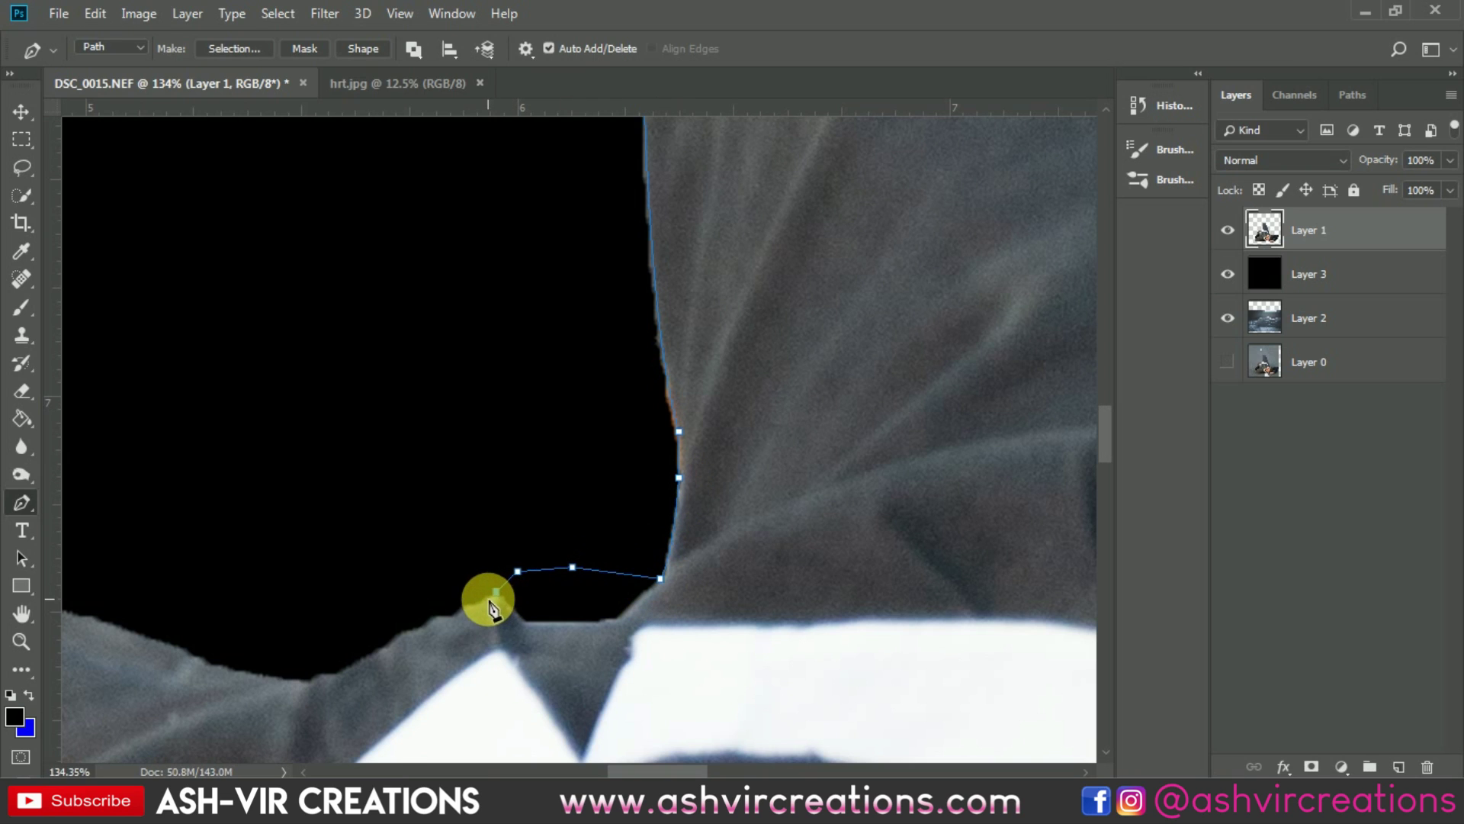
{"action": "left_click_drag", "start_coordinate": [490, 606], "coordinate": [709, 435]}
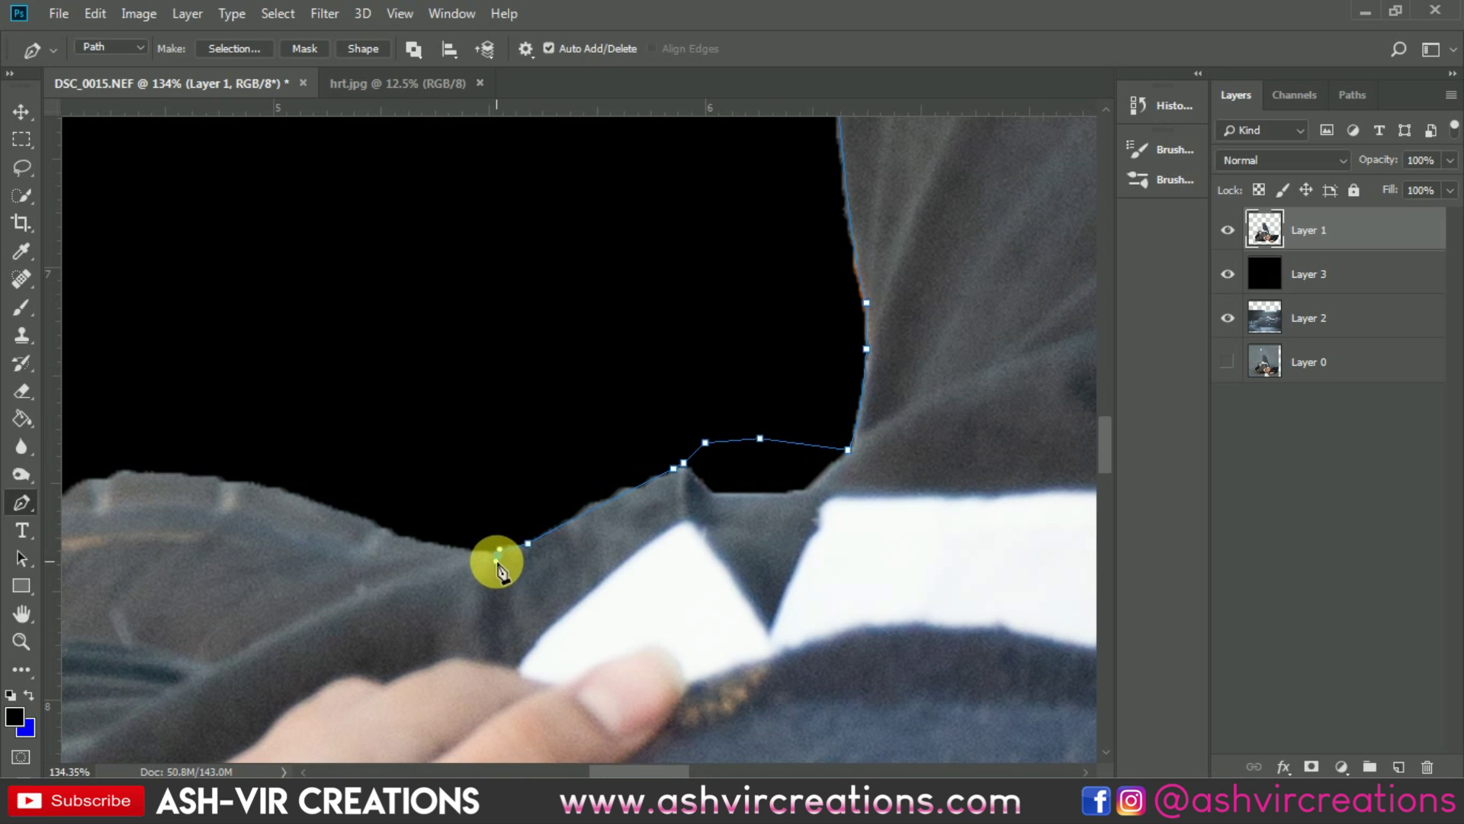
{"action": "left_click", "coordinate": [499, 550]}
Trace the curved upper edge of the other, lowered leg with the pen, redoing the misfitting first curve with an extra anchor.
{"action": "left_click_drag", "start_coordinate": [533, 569], "coordinate": [857, 605]}
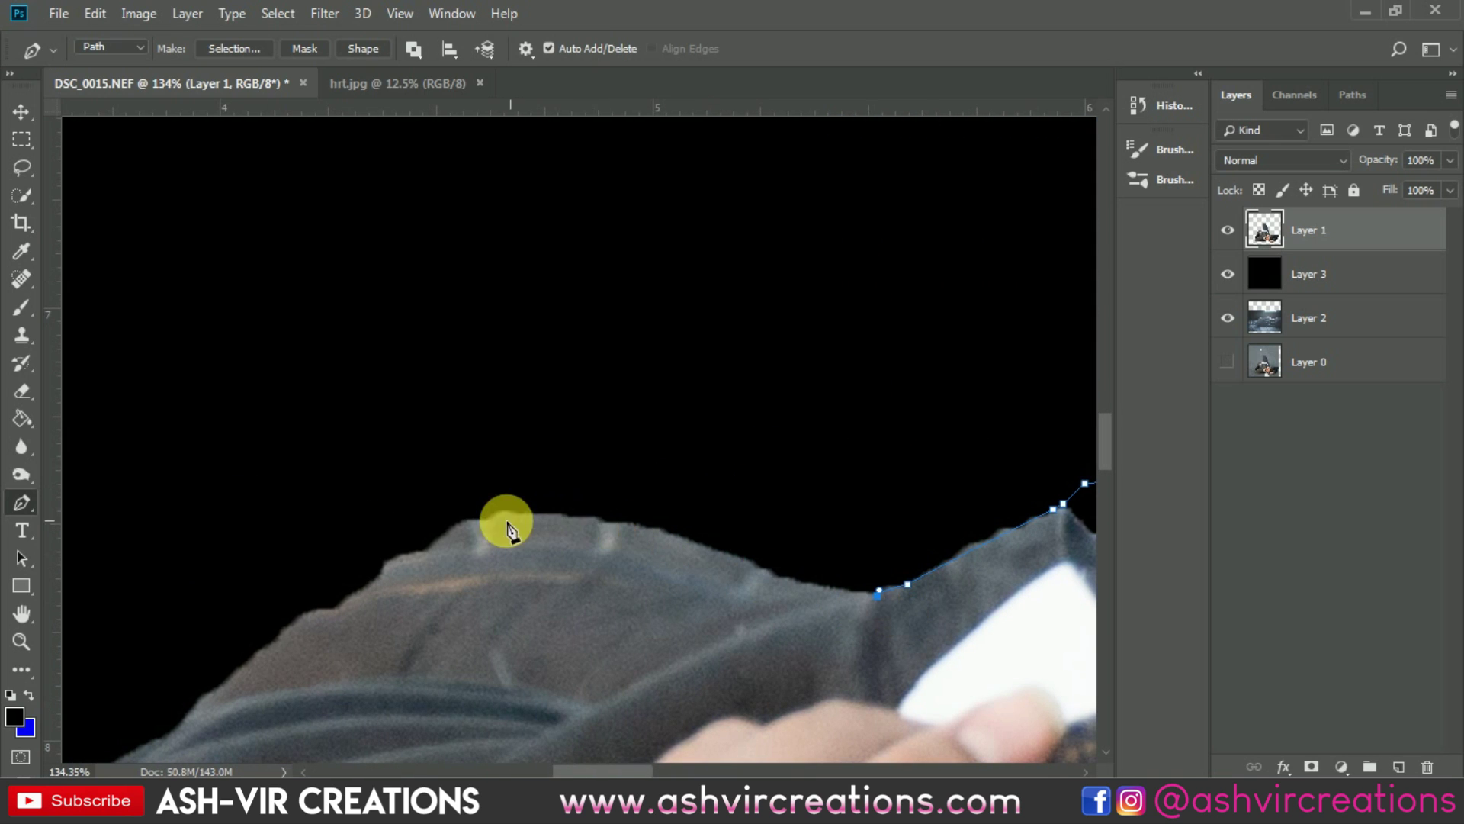
{"action": "left_click_drag", "start_coordinate": [427, 548], "coordinate": [388, 596]}
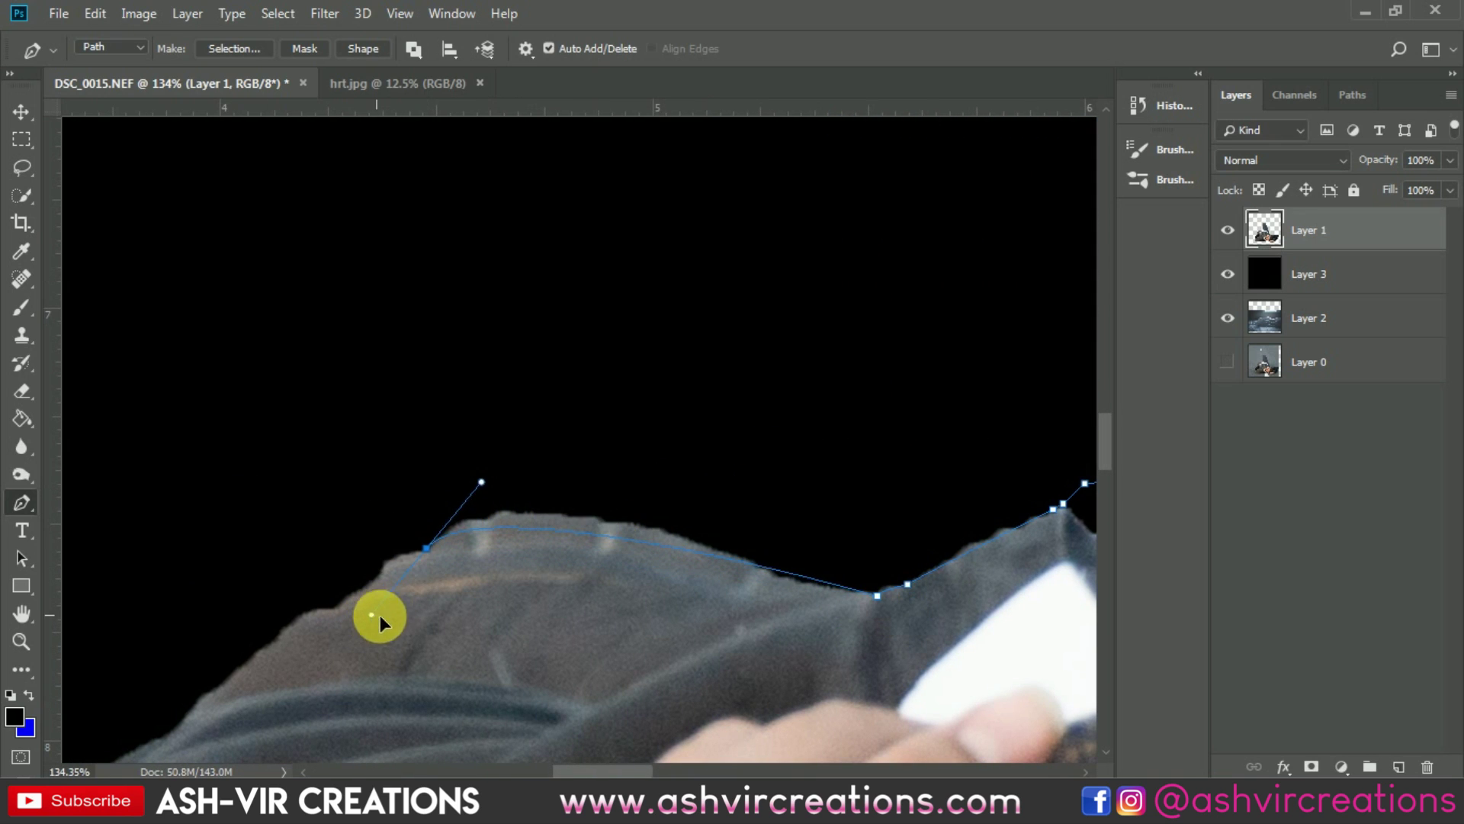
{"action": "key", "text": "ctrl+z"}
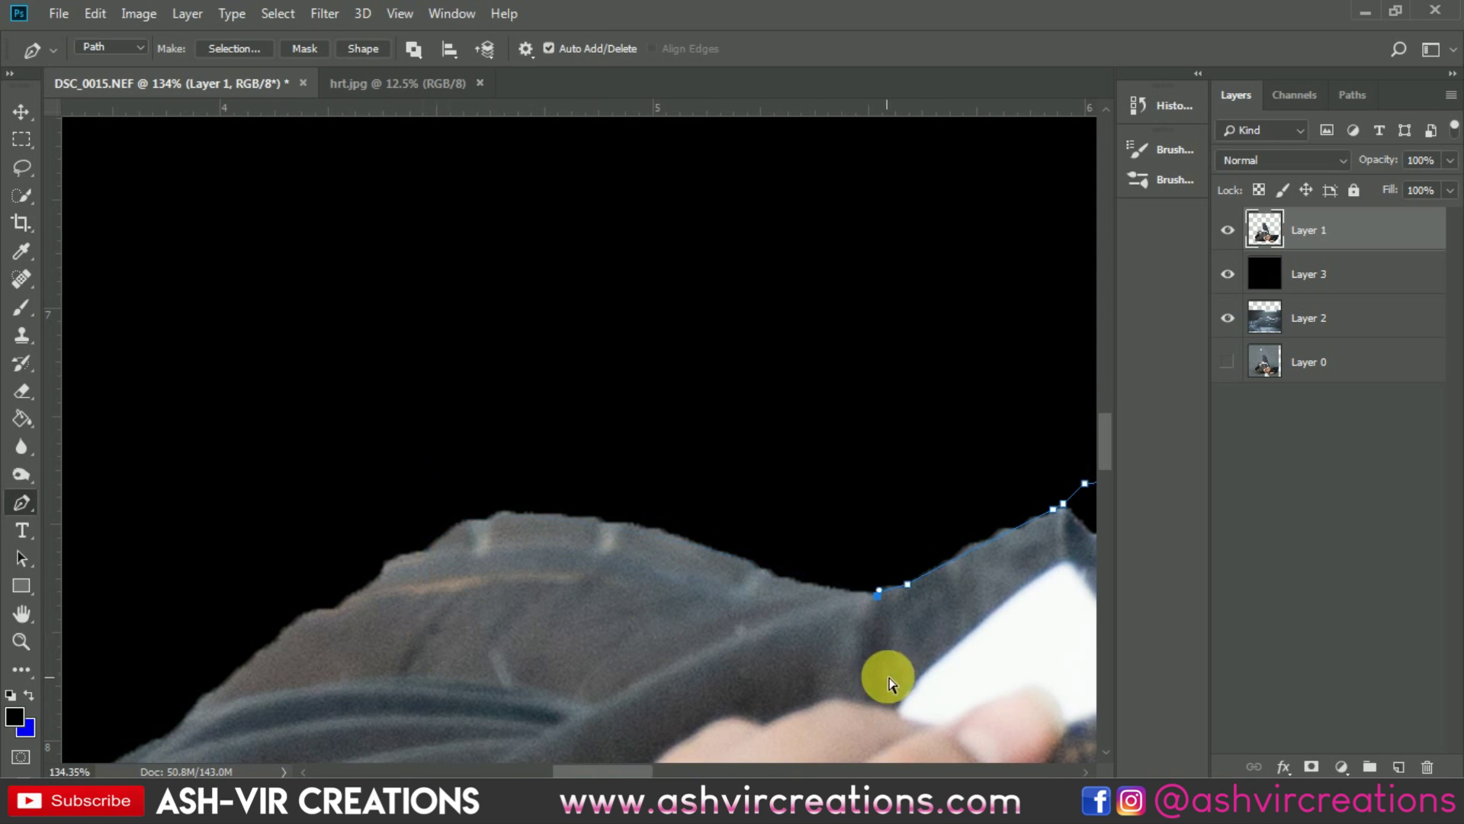
{"action": "left_click", "coordinate": [765, 574]}
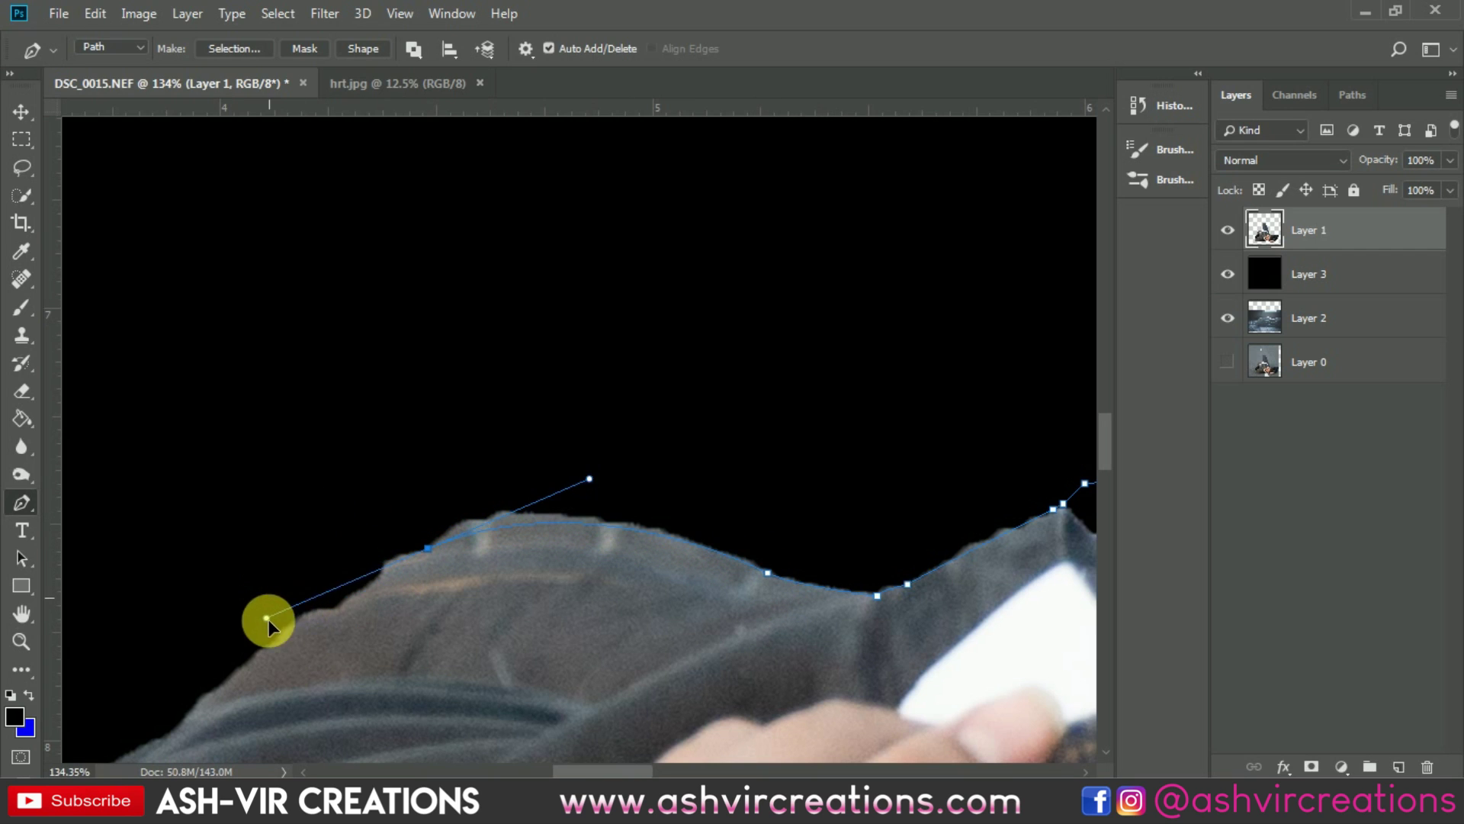
{"action": "left_click_drag", "start_coordinate": [290, 628], "coordinate": [309, 628]}
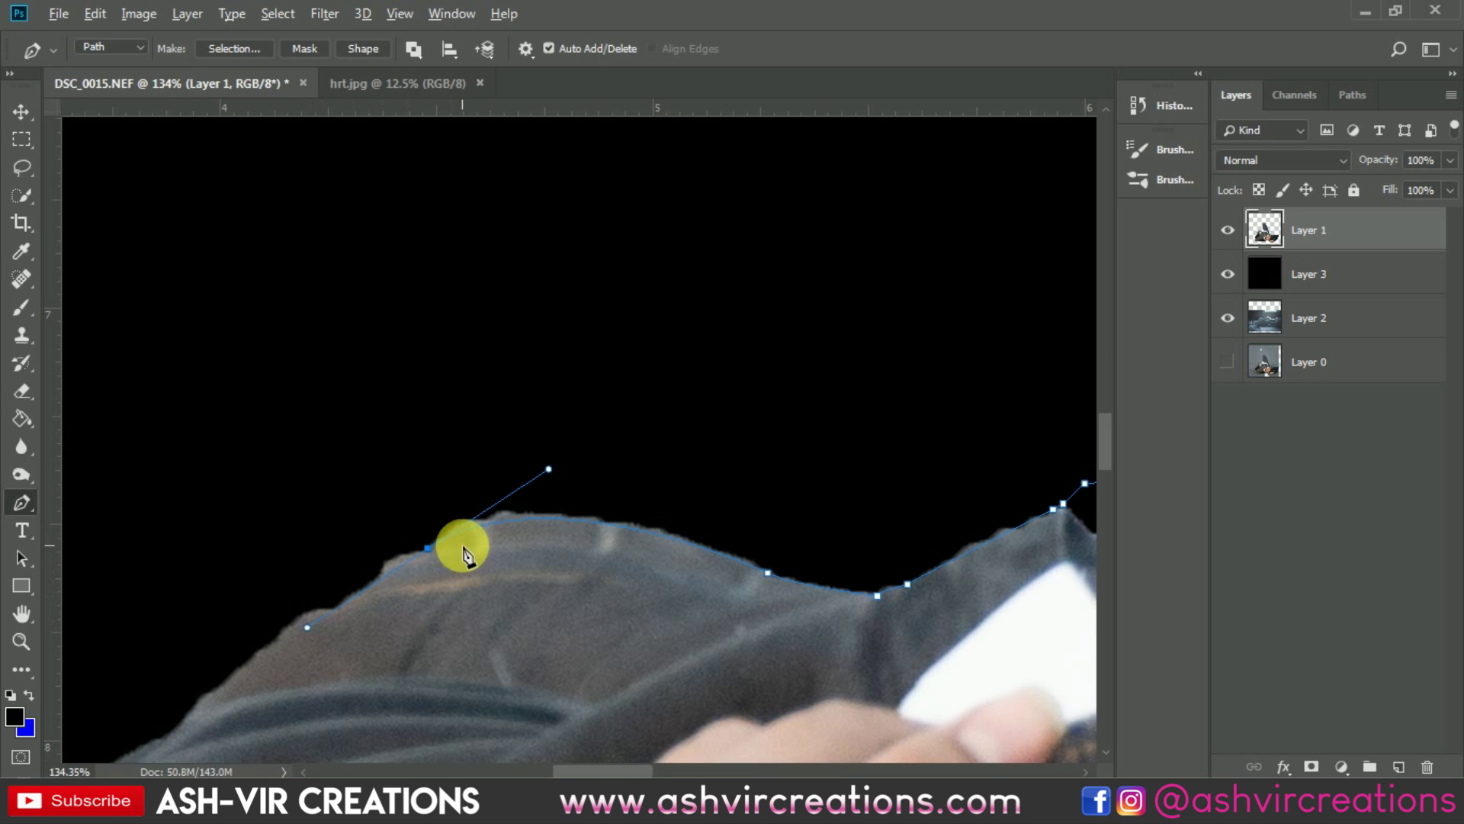
{"action": "left_click", "coordinate": [428, 548], "text": "alt"}
{"action": "left_click_drag", "start_coordinate": [492, 532], "coordinate": [652, 440]}
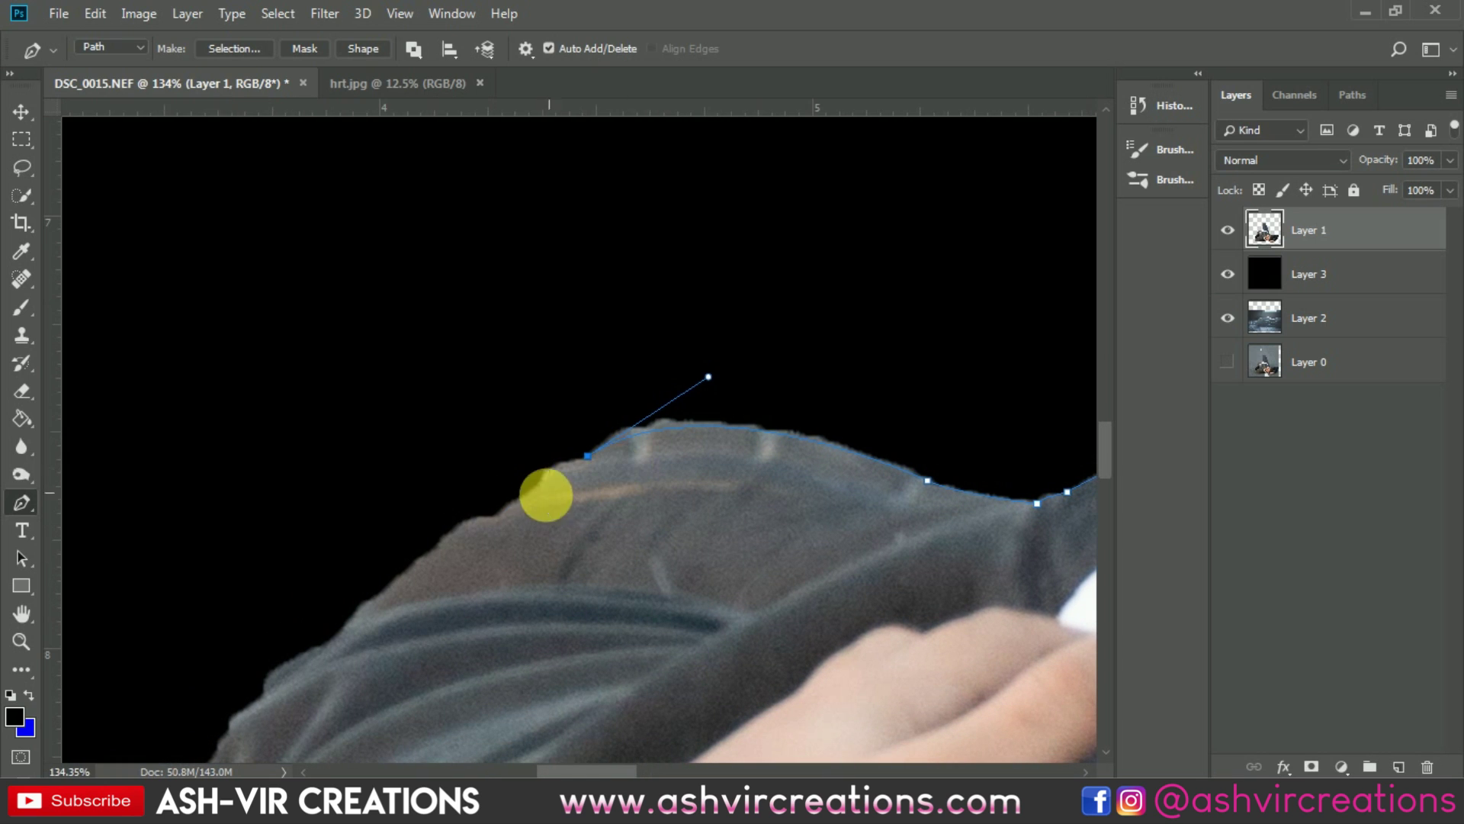
Extend the path along the lowered leg's upper edge and around the outer curve of its knee.
{"action": "left_click", "coordinate": [496, 516]}
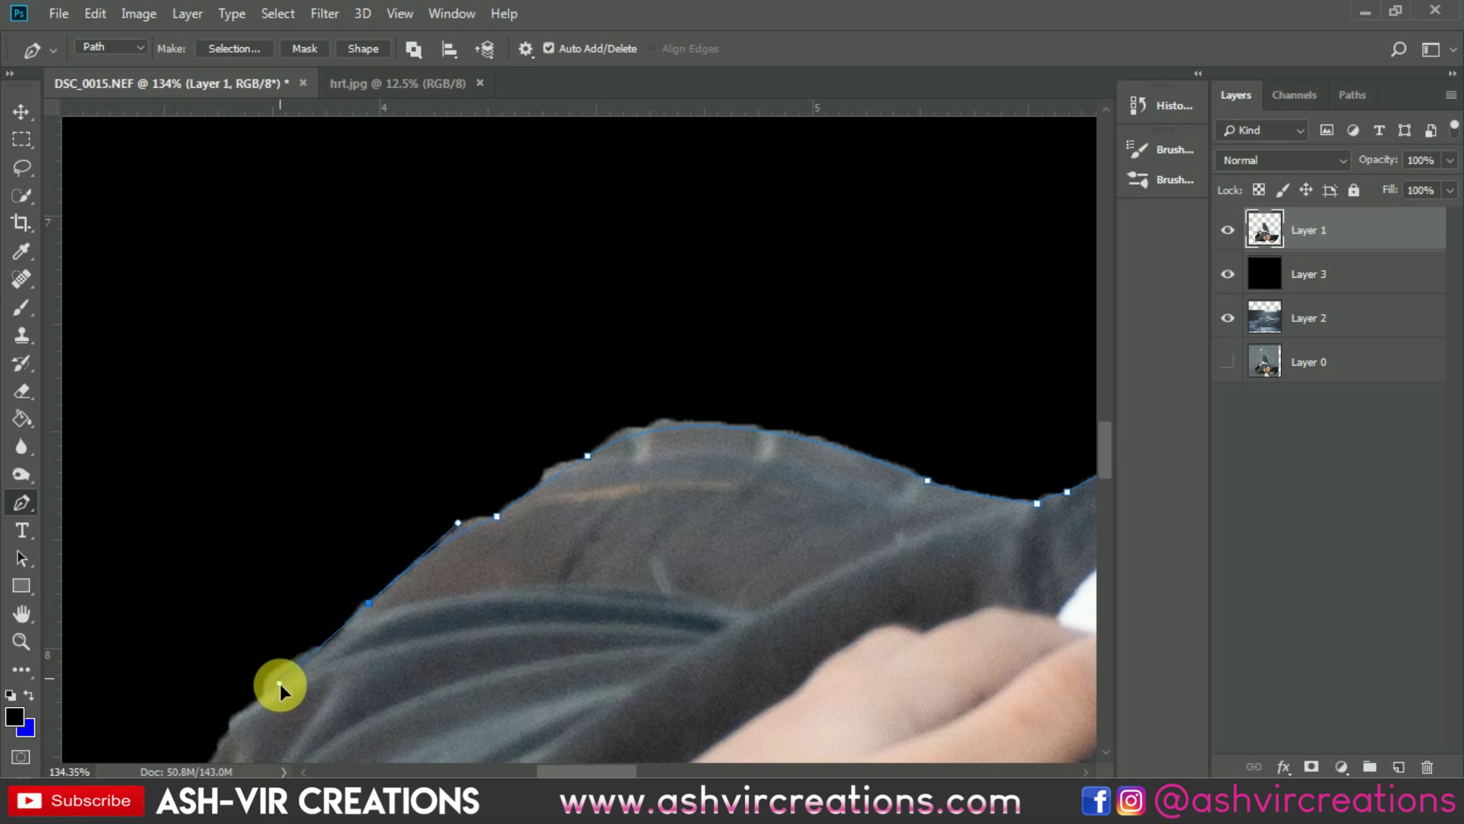
{"action": "left_click_drag", "start_coordinate": [417, 637], "coordinate": [568, 355]}
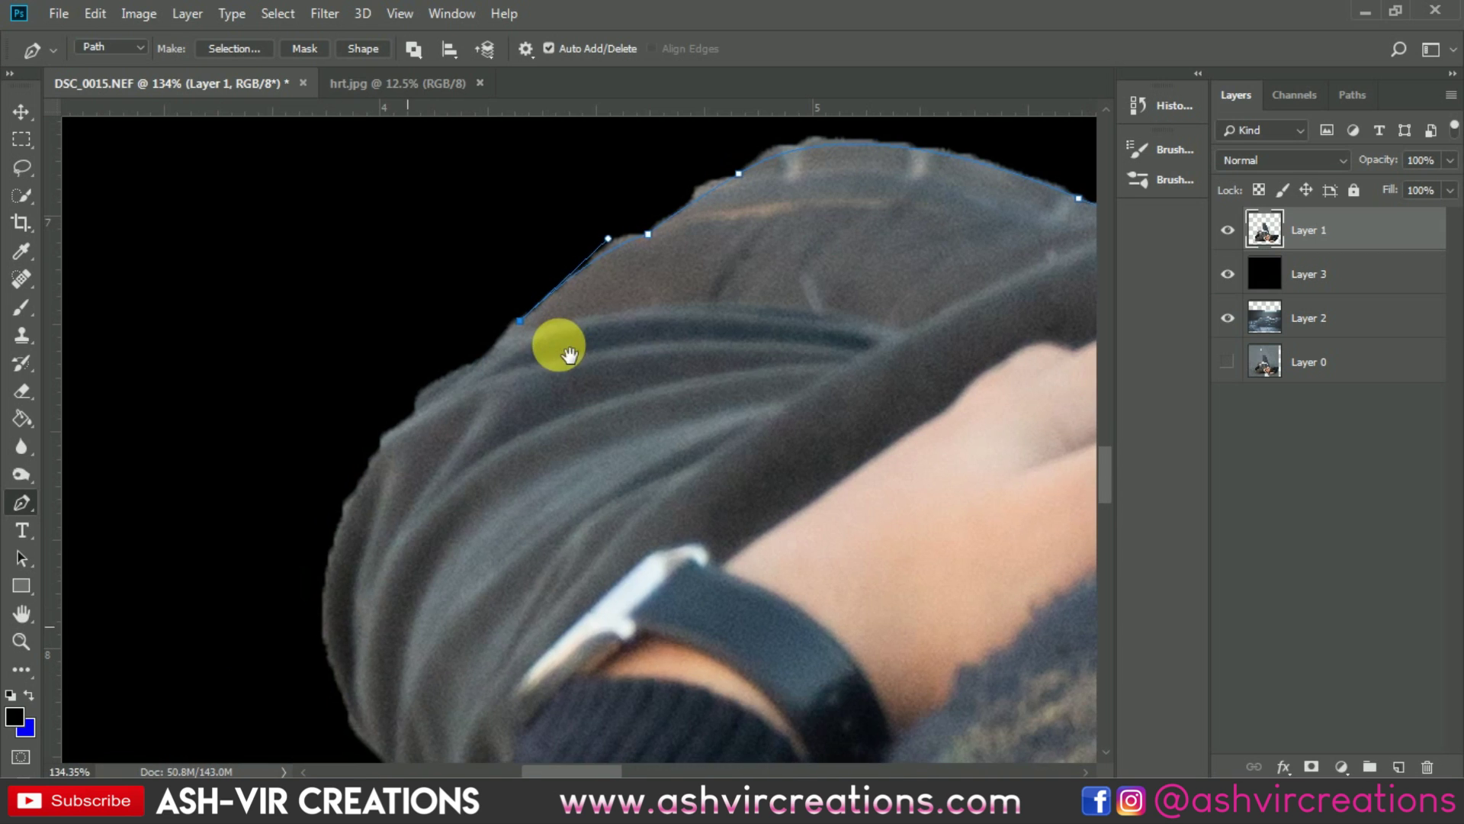
{"action": "left_click", "coordinate": [481, 356]}
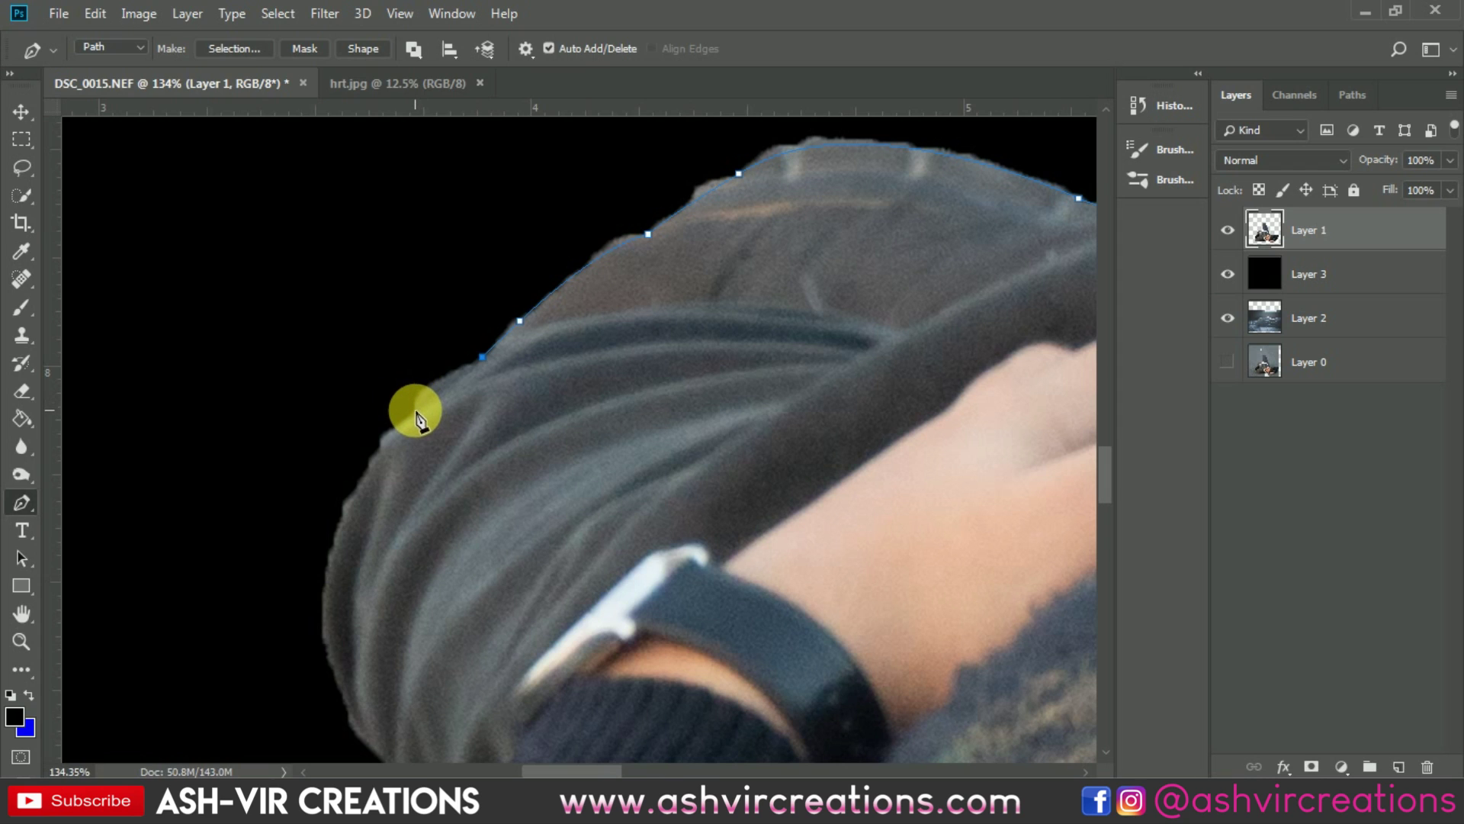
{"action": "left_click", "coordinate": [415, 410], "text": "alt"}
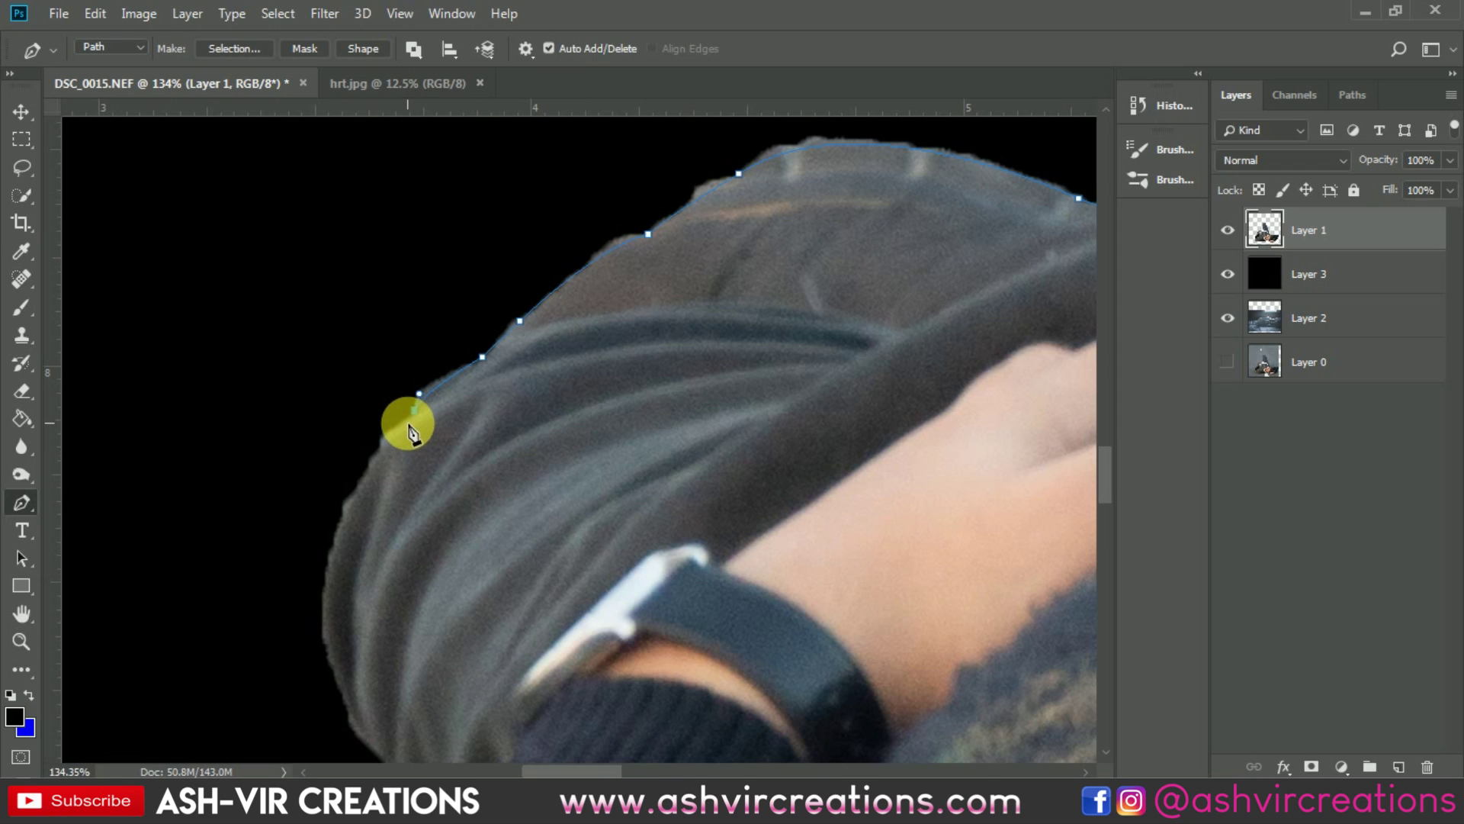
{"action": "mouse_move", "coordinate": [327, 645]}
{"action": "left_mouse_down"}
{"action": "mouse_move", "coordinate": [359, 719]}
{"action": "mouse_move", "coordinate": [322, 669]}
{"action": "left_mouse_up"}
{"action": "scroll", "coordinate": [337, 670], "scroll_direction": "down", "scroll_amount": 3}
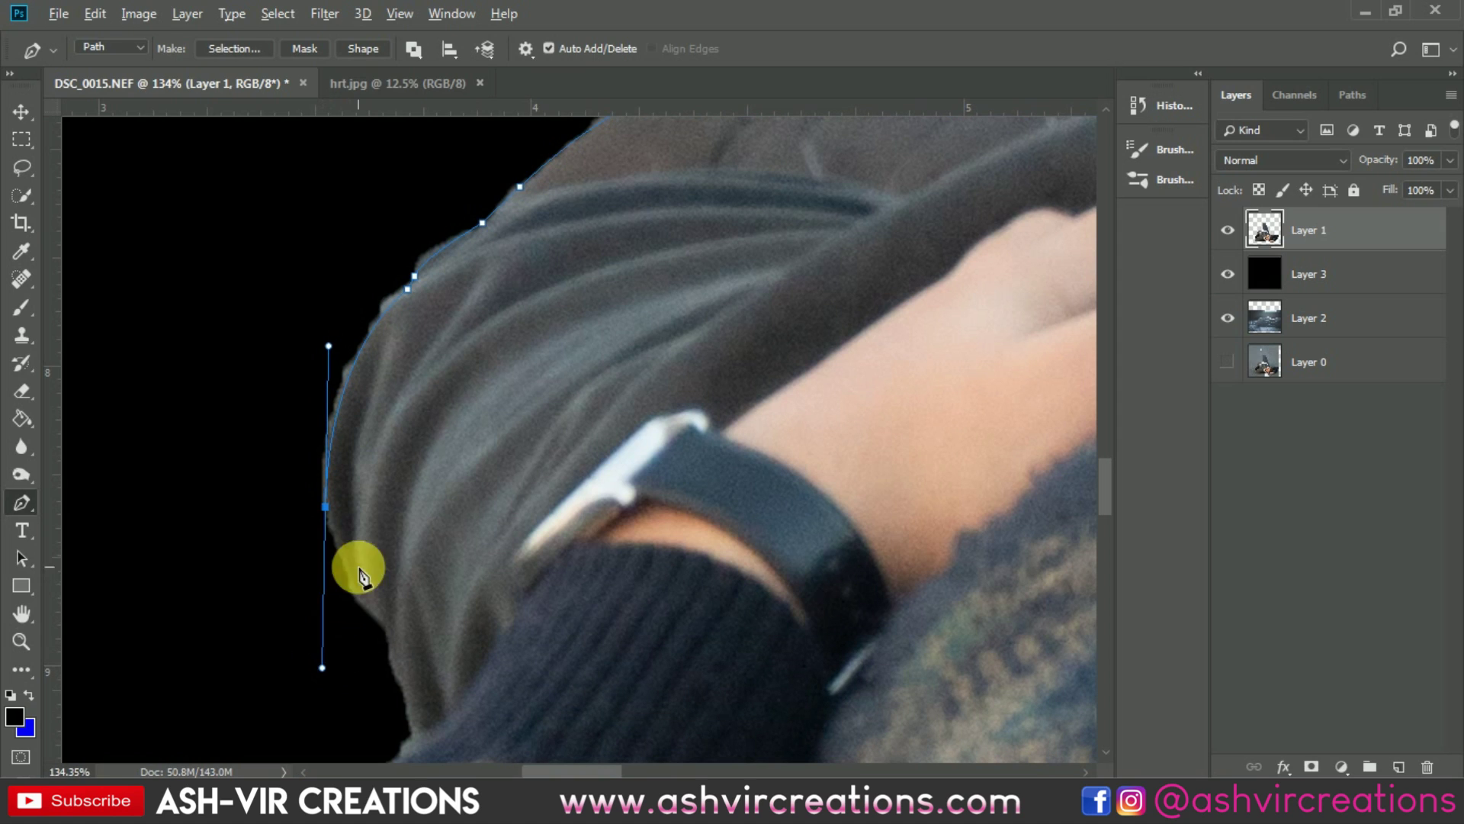
{"action": "left_click", "coordinate": [326, 507], "text": "alt"}
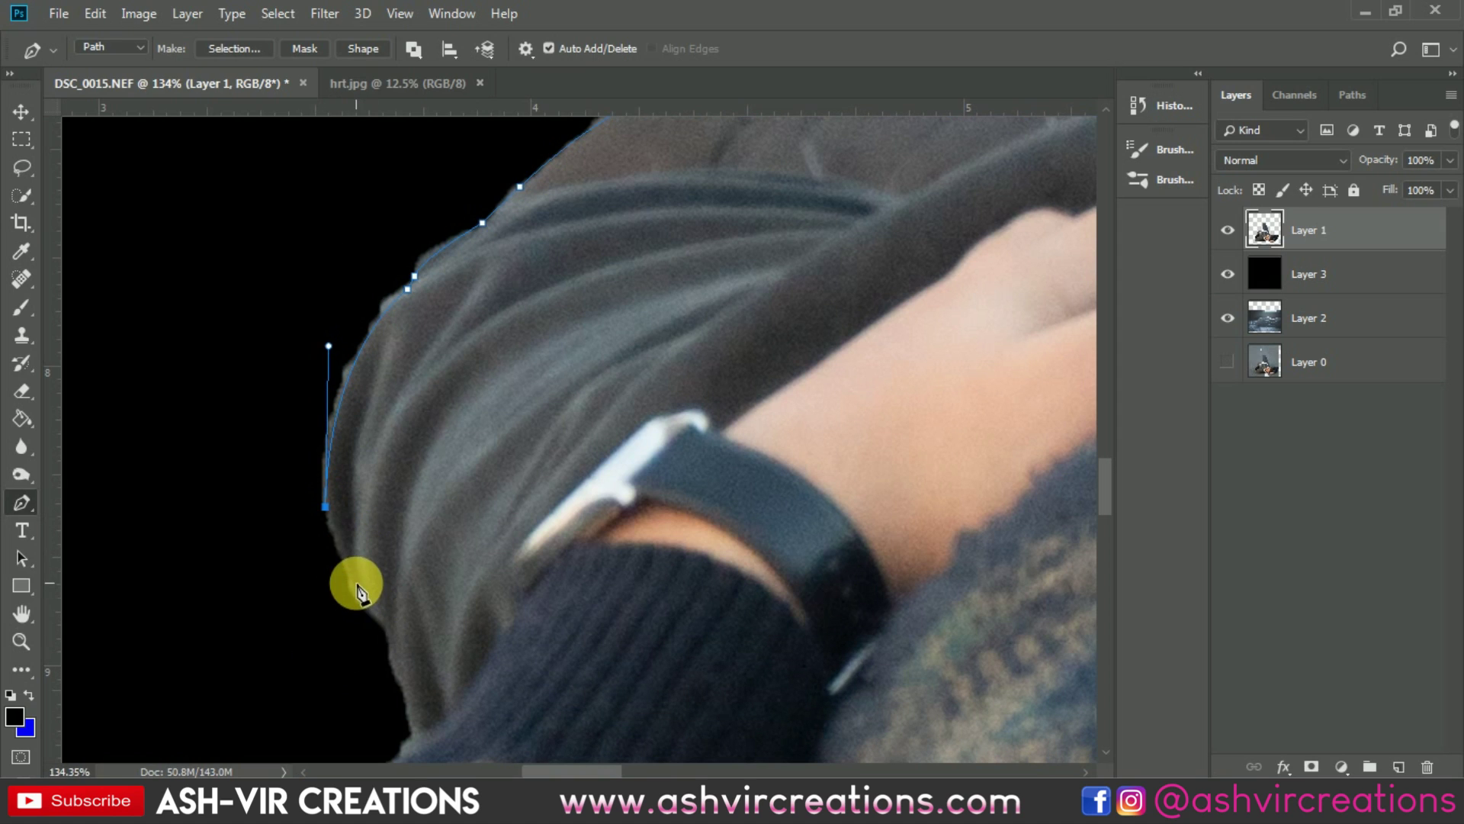
{"action": "left_click_drag", "start_coordinate": [351, 581], "coordinate": [371, 610]}
{"action": "left_click", "coordinate": [299, 603]}
{"action": "left_click", "coordinate": [189, 546]}
{"action": "left_click_drag", "start_coordinate": [223, 368], "coordinate": [261, 296]}
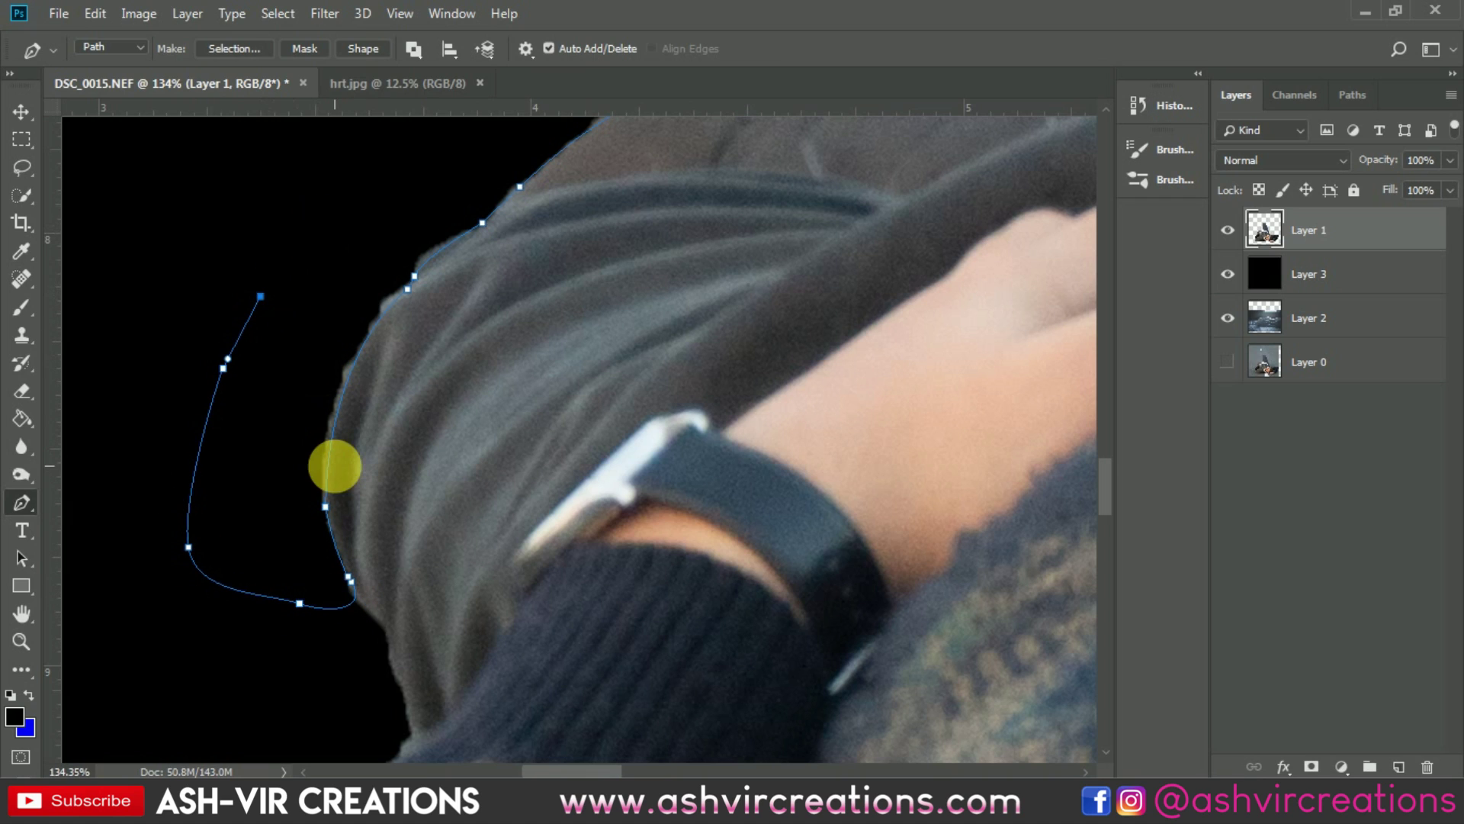
{"action": "key", "text": "ctrl+z"}
{"action": "key", "text": "ctrl+z"}
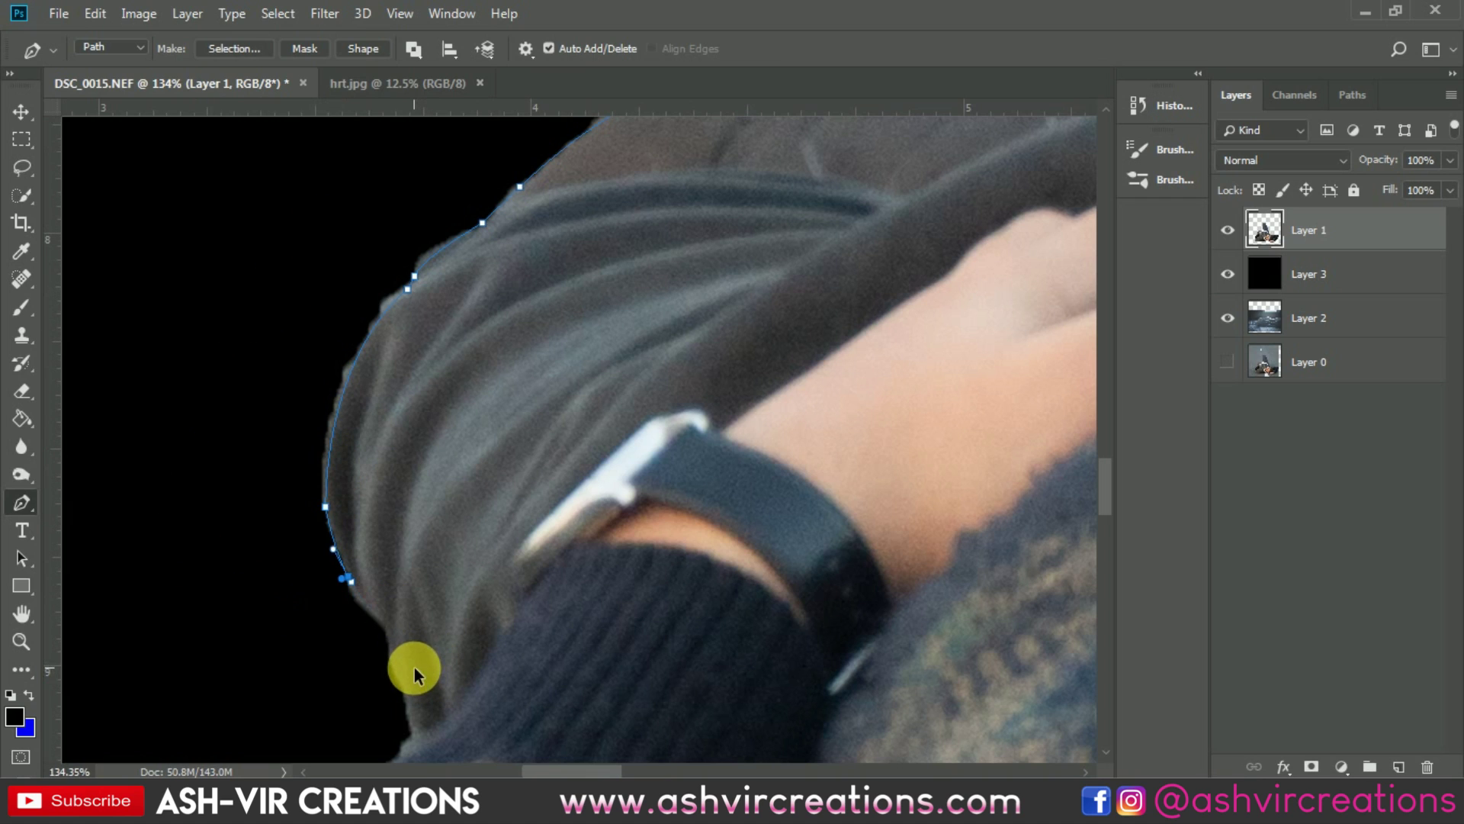
{"action": "key", "text": "ctrl+z"}
Finish tracing below the lowered knee and carry the path out into the black area beside the lowered leg.
{"action": "left_click_drag", "start_coordinate": [385, 628], "coordinate": [206, 544]}
{"action": "left_click", "coordinate": [381, 624], "text": "alt"}
{"action": "left_click_drag", "start_coordinate": [185, 349], "coordinate": [202, 290]}
{"action": "left_click_drag", "start_coordinate": [268, 200], "coordinate": [284, 193]}
{"action": "left_click_drag", "start_coordinate": [347, 219], "coordinate": [239, 763]}
{"action": "left_click_drag", "start_coordinate": [569, 450], "coordinate": [667, 439]}
{"action": "left_click", "coordinate": [937, 423]}
{"action": "left_click_drag", "start_coordinate": [722, 363], "coordinate": [282, 173]}
{"action": "left_click", "coordinate": [758, 121]}
Route the path through the black area above the raised knee and close it at its starting anchor.
{"action": "left_click_drag", "start_coordinate": [793, 350], "coordinate": [664, 722]}
{"action": "left_click", "coordinate": [729, 275]}
{"action": "left_click_drag", "start_coordinate": [658, 238], "coordinate": [695, 820]}
{"action": "scroll", "coordinate": [608, 481], "scroll_direction": "down", "scroll_amount": 4}
{"action": "left_click_drag", "start_coordinate": [649, 364], "coordinate": [623, 531]}
{"action": "left_click_drag", "start_coordinate": [478, 229], "coordinate": [570, 199]}
{"action": "left_click_drag", "start_coordinate": [726, 188], "coordinate": [843, 189]}
{"action": "left_click_drag", "start_coordinate": [994, 162], "coordinate": [998, 169]}
{"action": "left_click", "coordinate": [1023, 235]}
{"action": "left_click", "coordinate": [939, 335]}
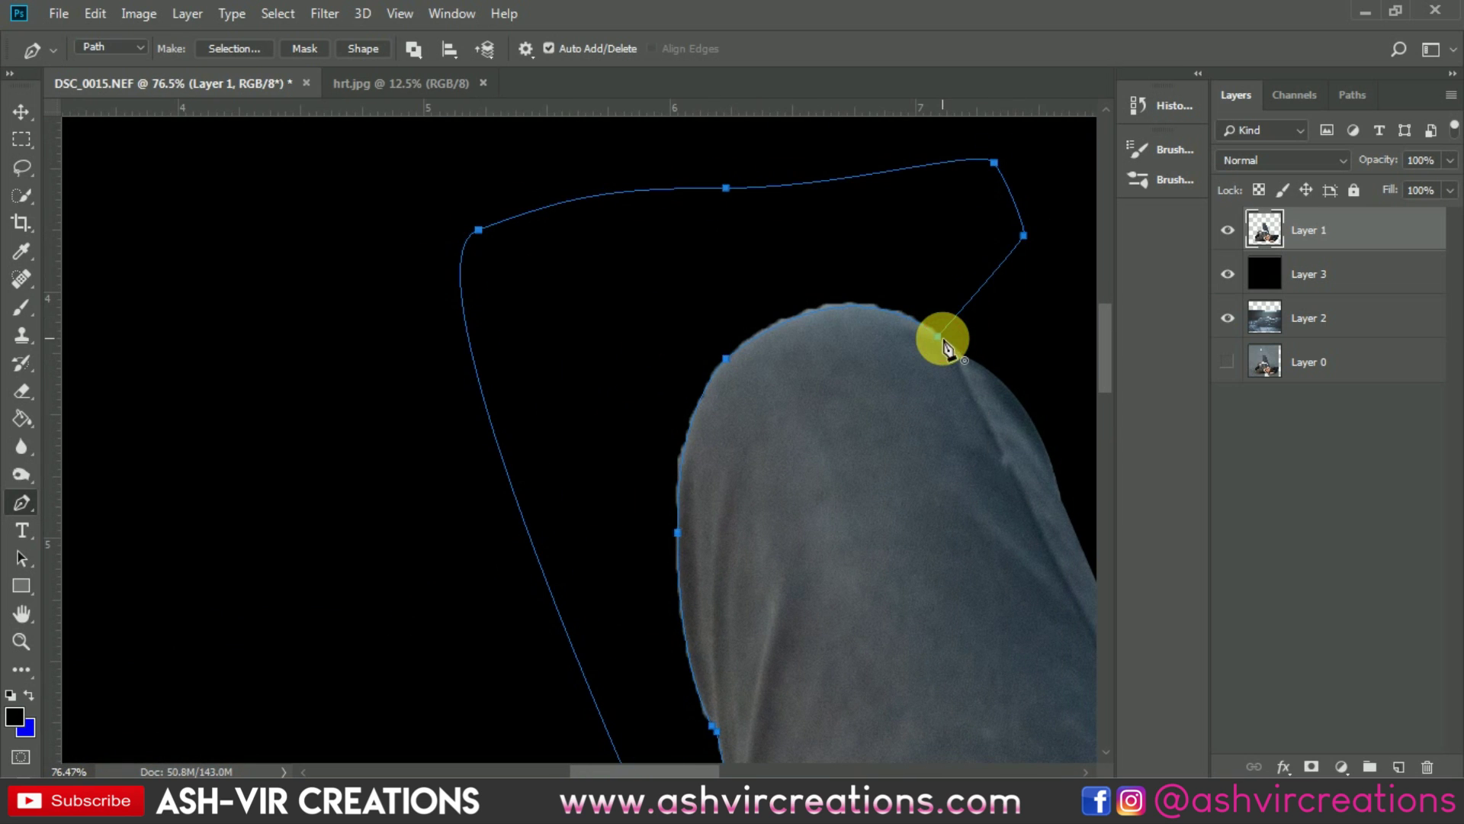
Convert the closed leg path to a selection, delete the fringe inside it from Layer 1, and deselect.
{"action": "key", "text": "ctrl+Return"}
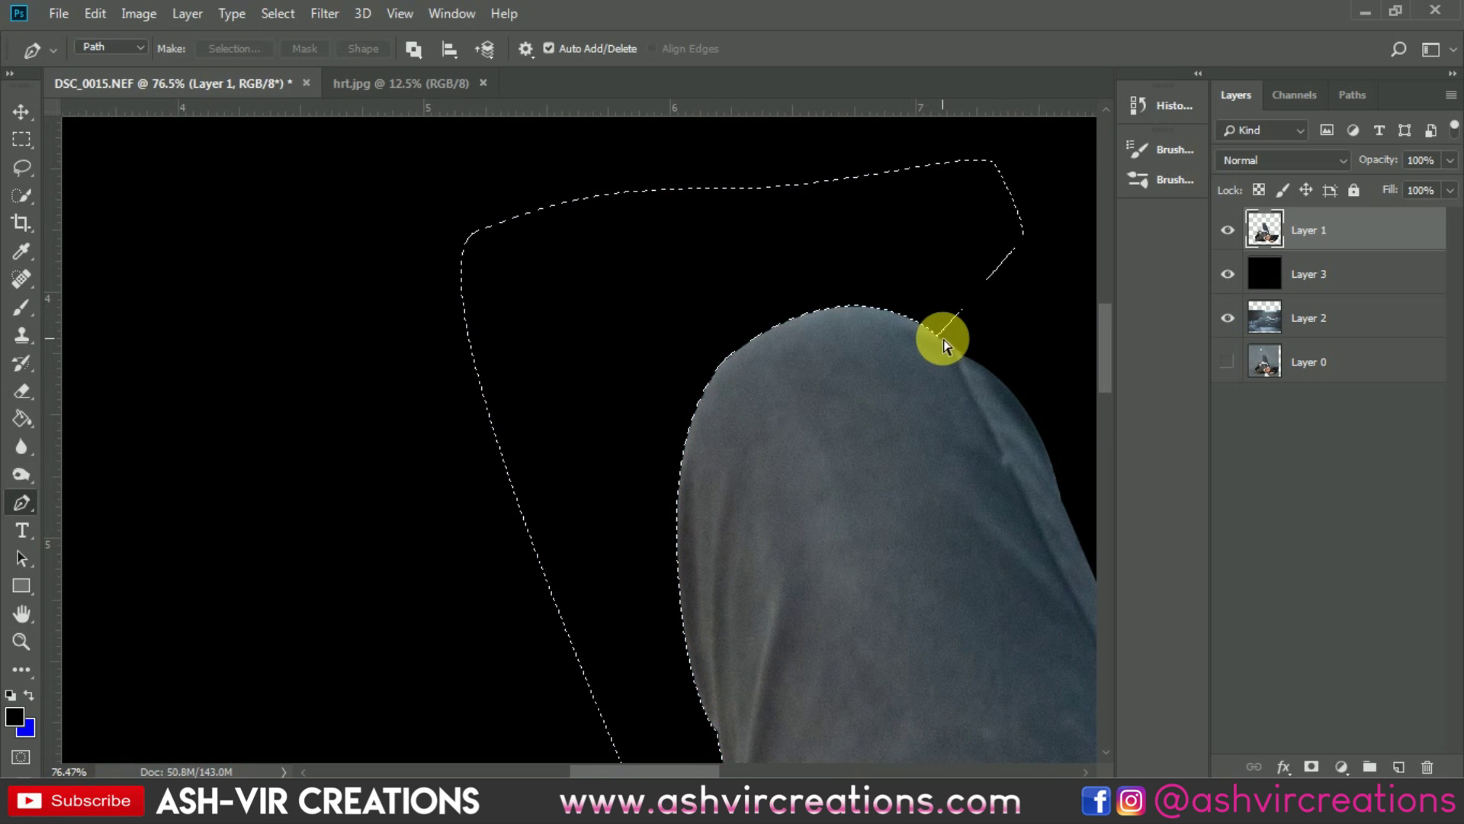
{"action": "key", "text": "v"}
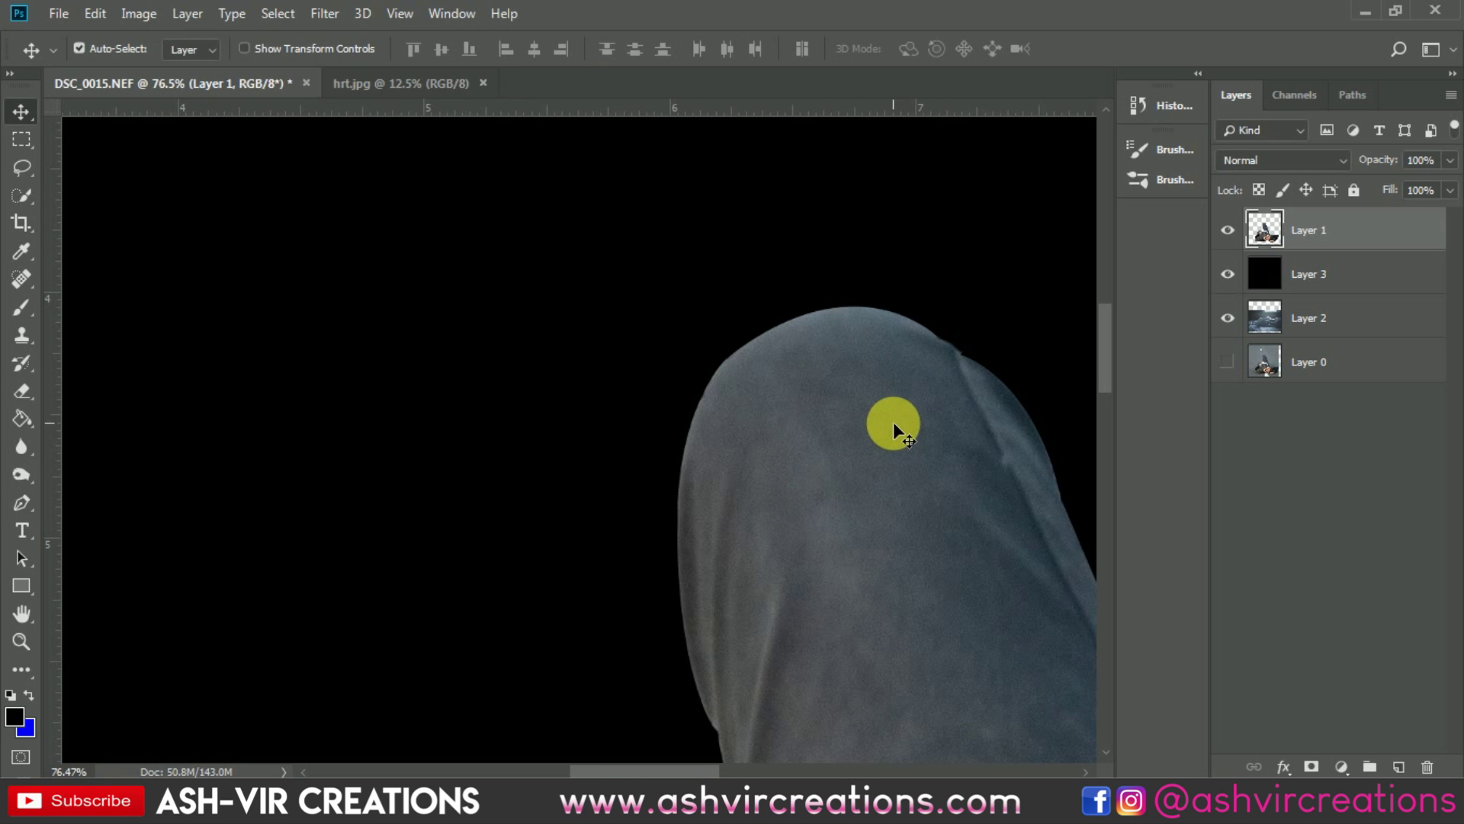
{"action": "scroll", "coordinate": [893, 422], "scroll_direction": "down", "scroll_amount": 7}
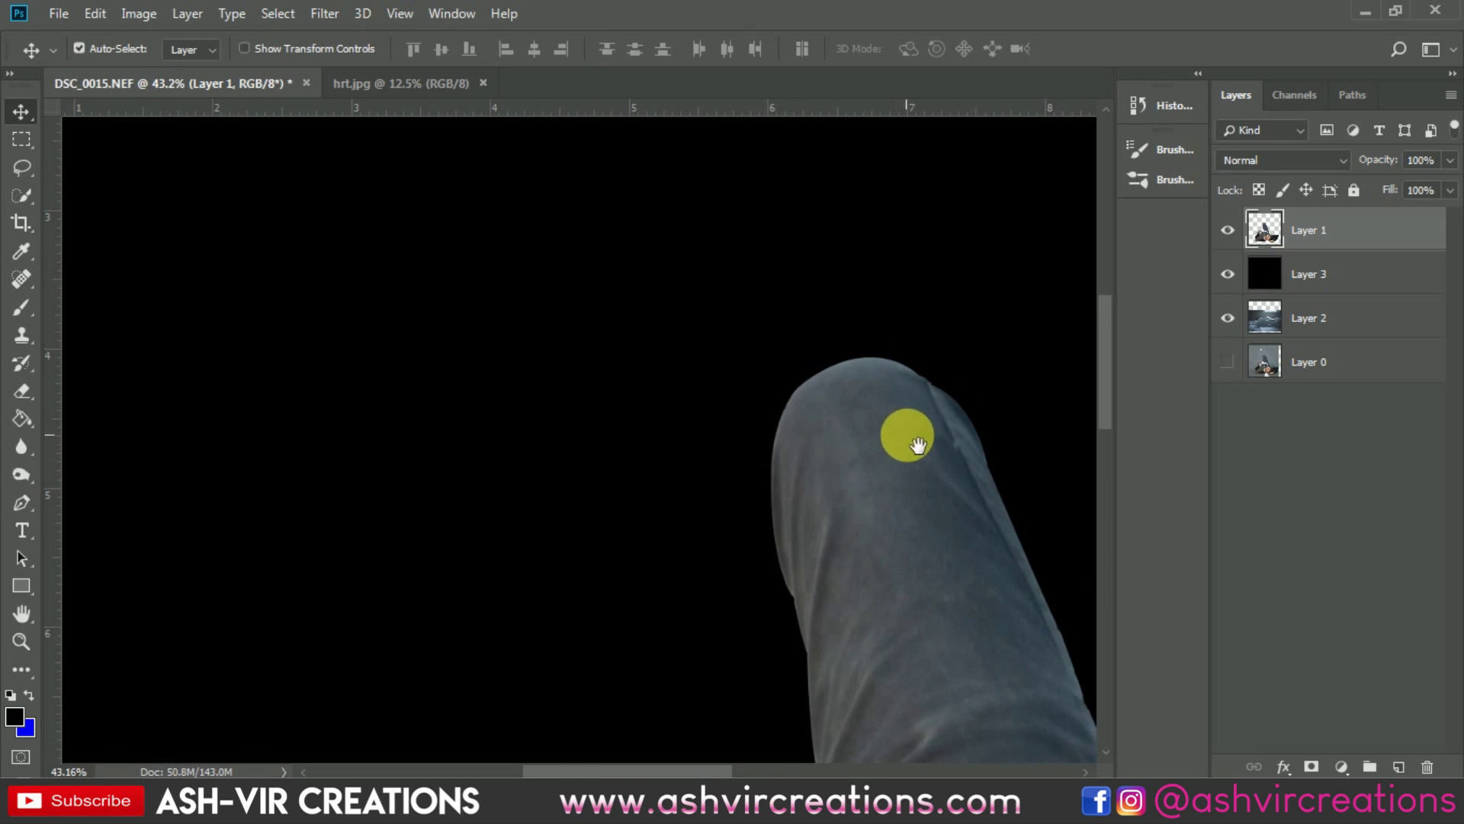
{"action": "scroll", "coordinate": [833, 329], "scroll_direction": "down", "scroll_amount": 2}
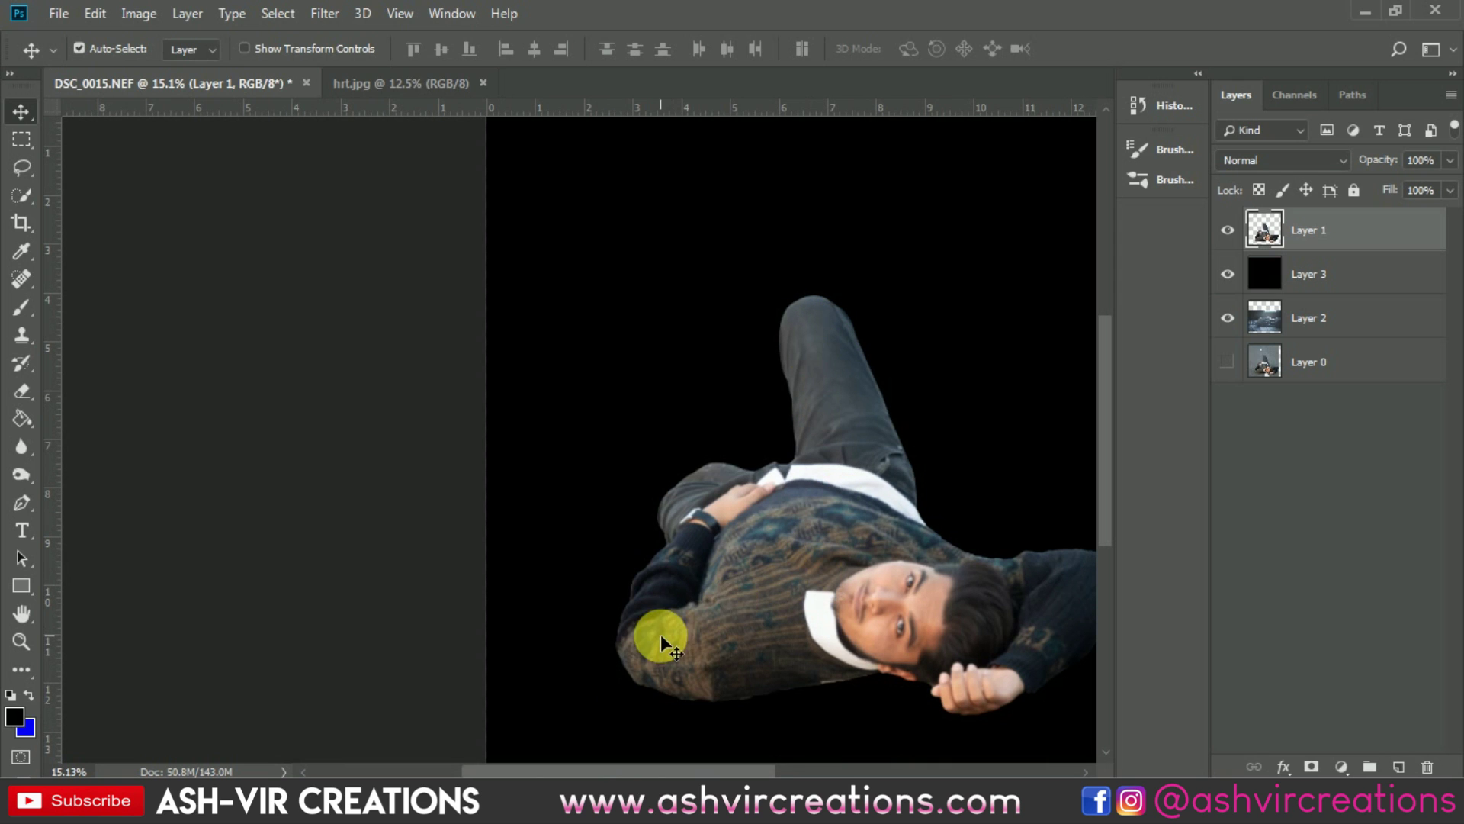
Start a new pen path at the white shirt's tip and curve it down the sweater's edge toward the head.
{"action": "scroll", "coordinate": [830, 515], "scroll_direction": "up", "scroll_amount": 8}
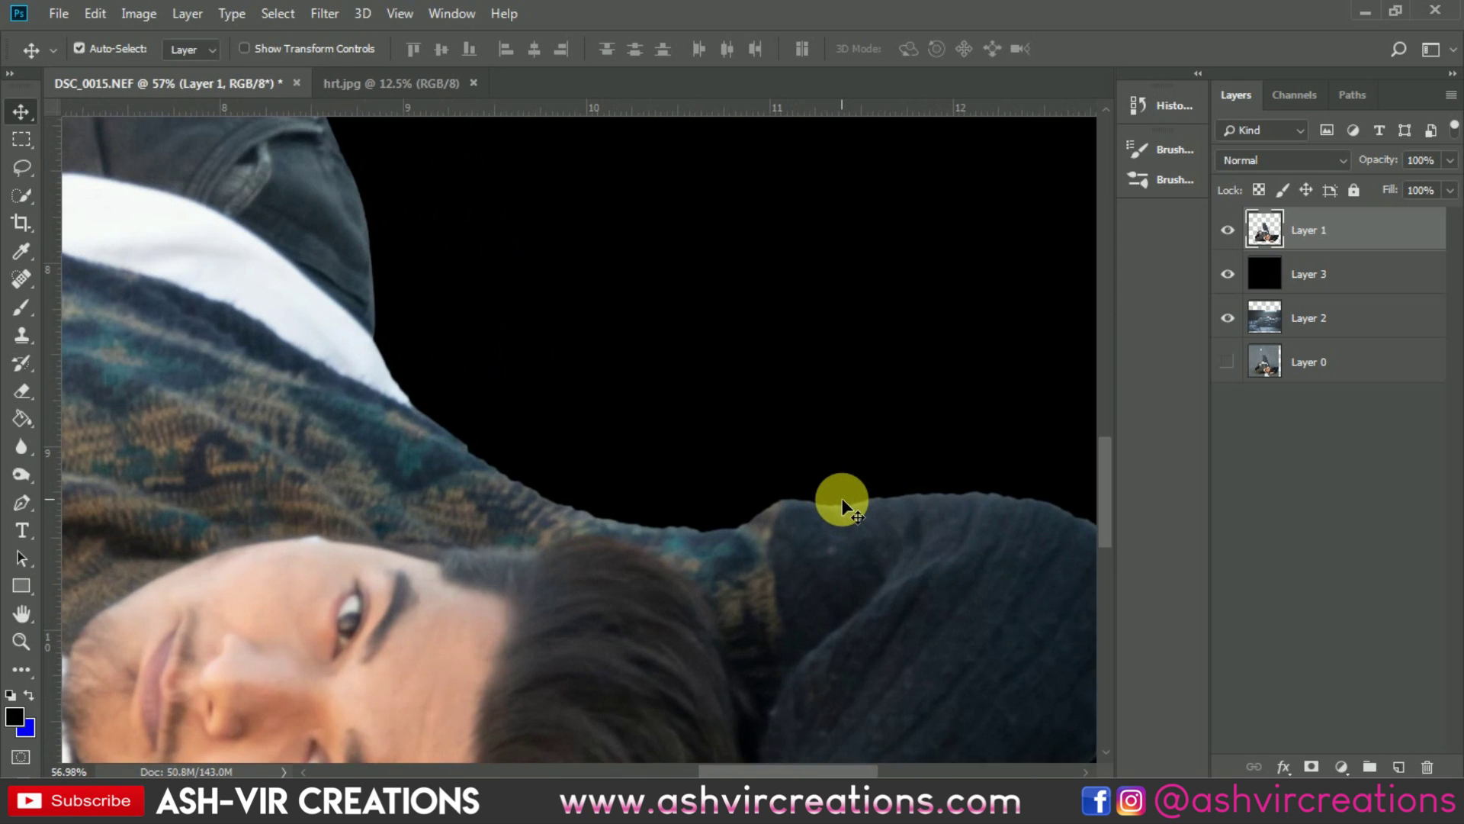
{"action": "key", "text": "p"}
{"action": "scroll", "coordinate": [825, 513], "scroll_direction": "up", "scroll_amount": 1}
{"action": "scroll", "coordinate": [294, 386], "scroll_direction": "up", "scroll_amount": 4}
{"action": "left_click", "coordinate": [269, 356]}
{"action": "left_click_drag", "start_coordinate": [796, 643], "coordinate": [980, 692]}
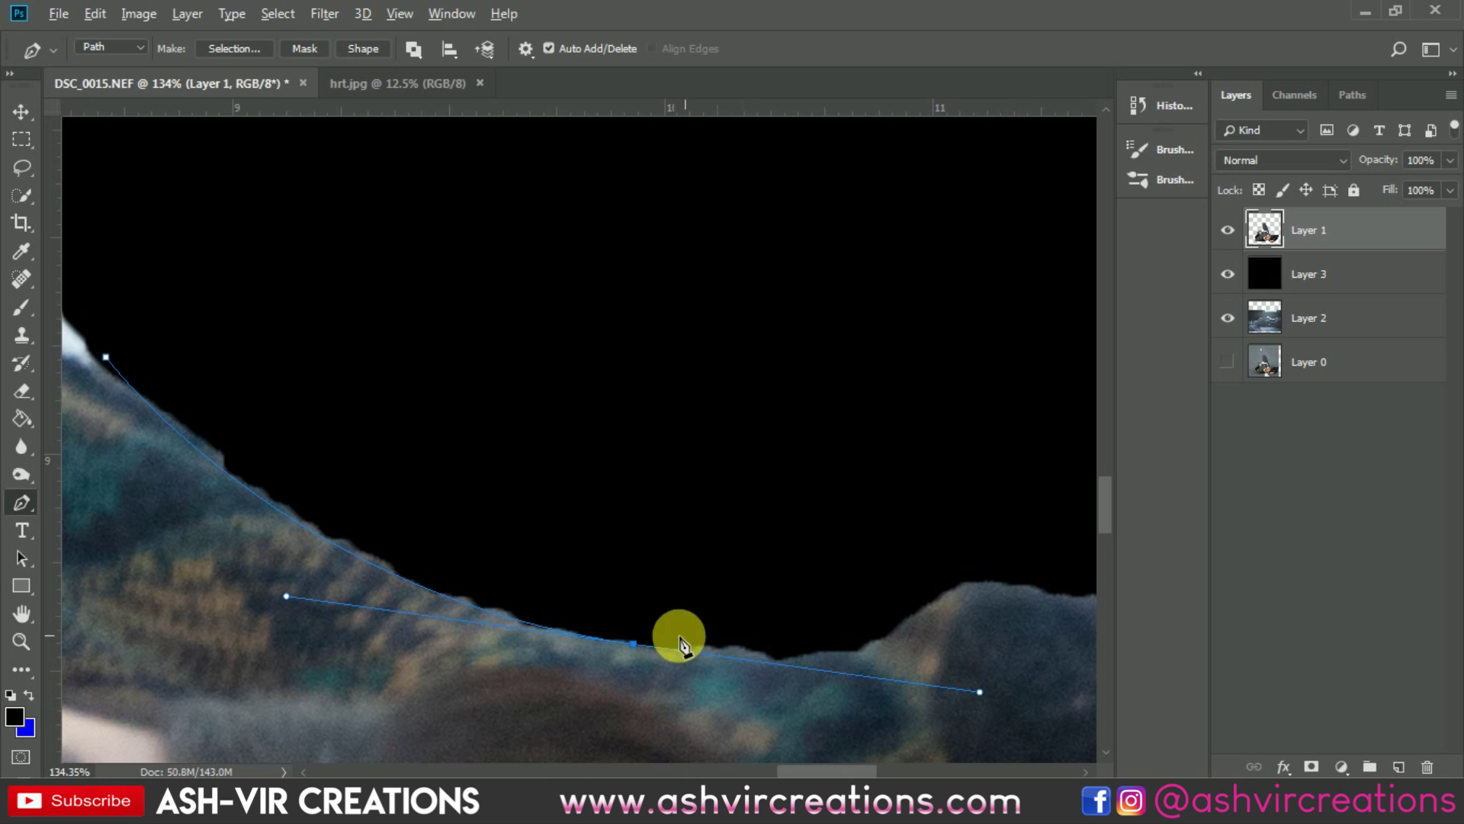
{"action": "left_click", "coordinate": [635, 644], "text": "alt"}
Extend the path through the dip above the hair and over the shoulder seam onto the bent arm's sleeve.
{"action": "left_click_drag", "start_coordinate": [680, 579], "coordinate": [414, 431]}
{"action": "left_click_drag", "start_coordinate": [583, 506], "coordinate": [644, 505]}
{"action": "left_click", "coordinate": [582, 506], "text": "alt"}
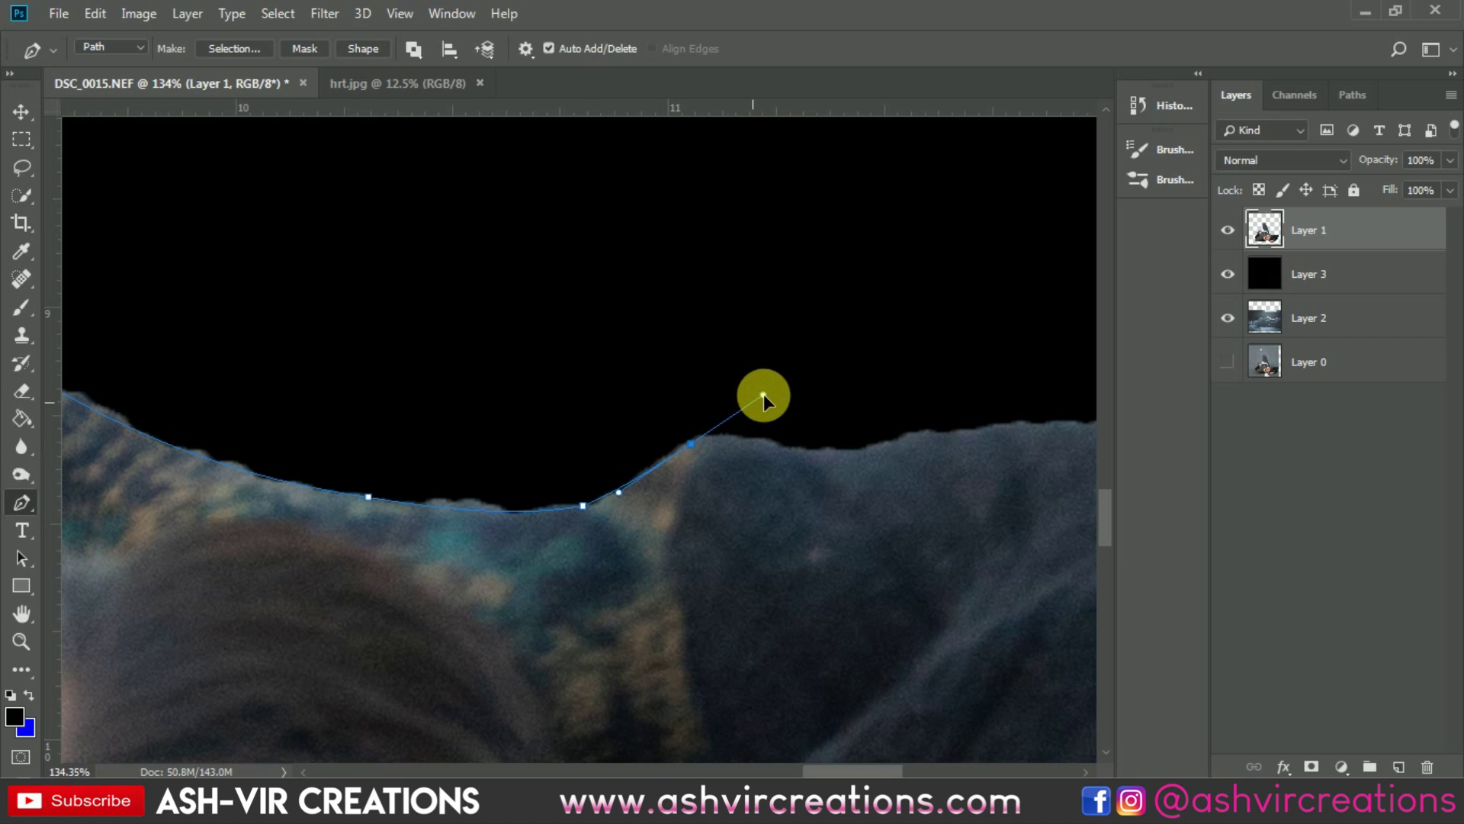
{"action": "left_click", "coordinate": [691, 444], "text": "alt"}
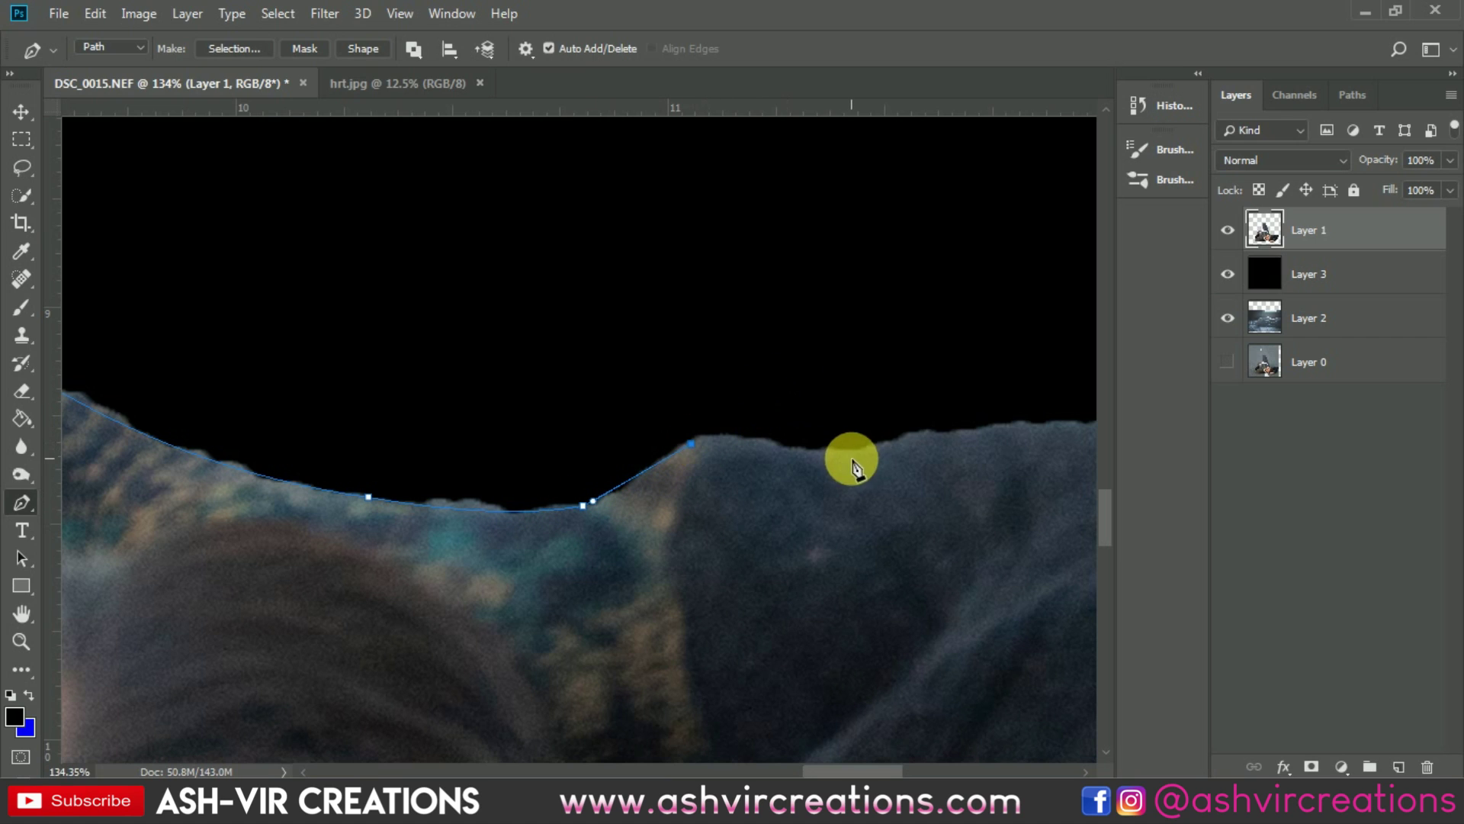
{"action": "left_click_drag", "start_coordinate": [816, 450], "coordinate": [359, 483]}
{"action": "left_click", "coordinate": [785, 449], "text": "alt"}
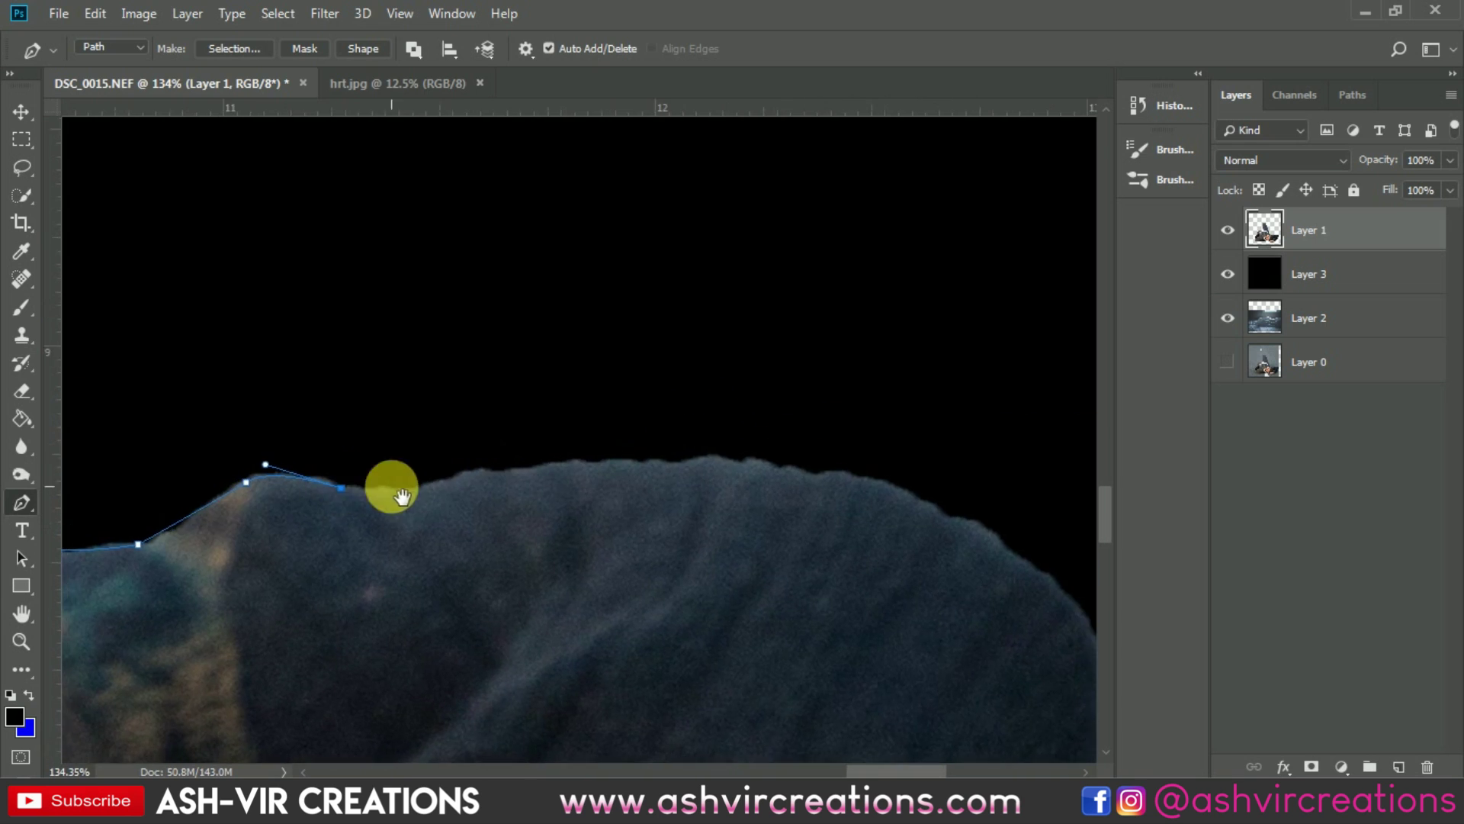
Trace the upper edge of the bent arm's sleeve to the start of the elbow curve.
{"action": "mouse_move", "coordinate": [591, 465]}
{"action": "left_mouse_down"}
{"action": "mouse_move", "coordinate": [673, 468]}
{"action": "mouse_move", "coordinate": [701, 430]}
{"action": "mouse_move", "coordinate": [564, 454]}
{"action": "left_mouse_up"}
{"action": "left_click_drag", "start_coordinate": [454, 469], "coordinate": [565, 440]}
{"action": "left_click", "coordinate": [477, 475], "text": "alt"}
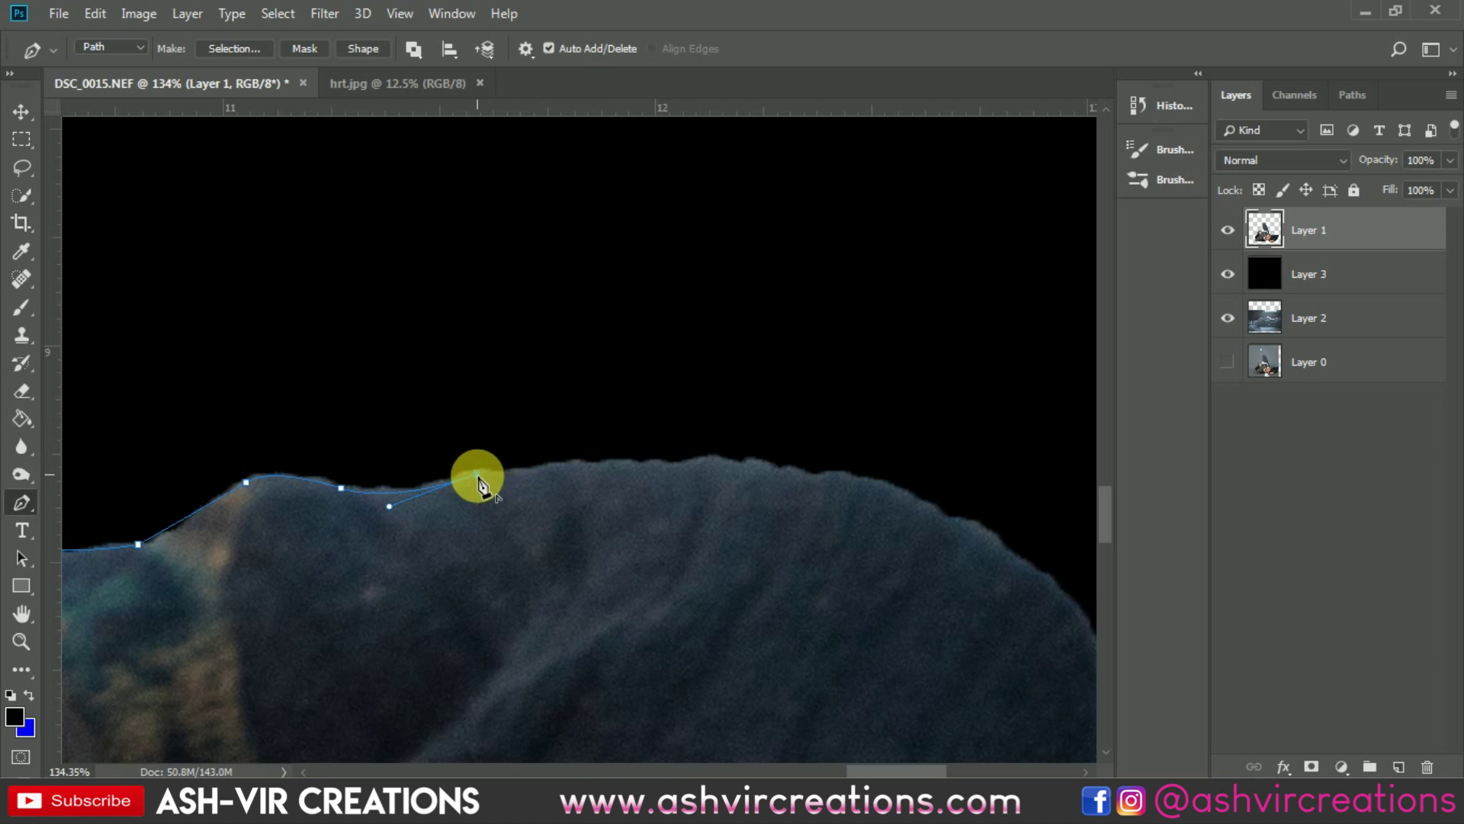
{"action": "left_click_drag", "start_coordinate": [744, 464], "coordinate": [459, 401]}
{"action": "left_click", "coordinate": [746, 467]}
{"action": "left_click_drag", "start_coordinate": [707, 493], "coordinate": [804, 373]}
{"action": "left_click", "coordinate": [716, 496], "text": "alt"}
Curve the path around the elbow of the bent arm and end it with a corner anchor.
{"action": "left_click_drag", "start_coordinate": [720, 591], "coordinate": [674, 574]}
{"action": "left_click_drag", "start_coordinate": [766, 47], "coordinate": [634, 552]}
{"action": "left_click_drag", "start_coordinate": [791, 409], "coordinate": [775, 582]}
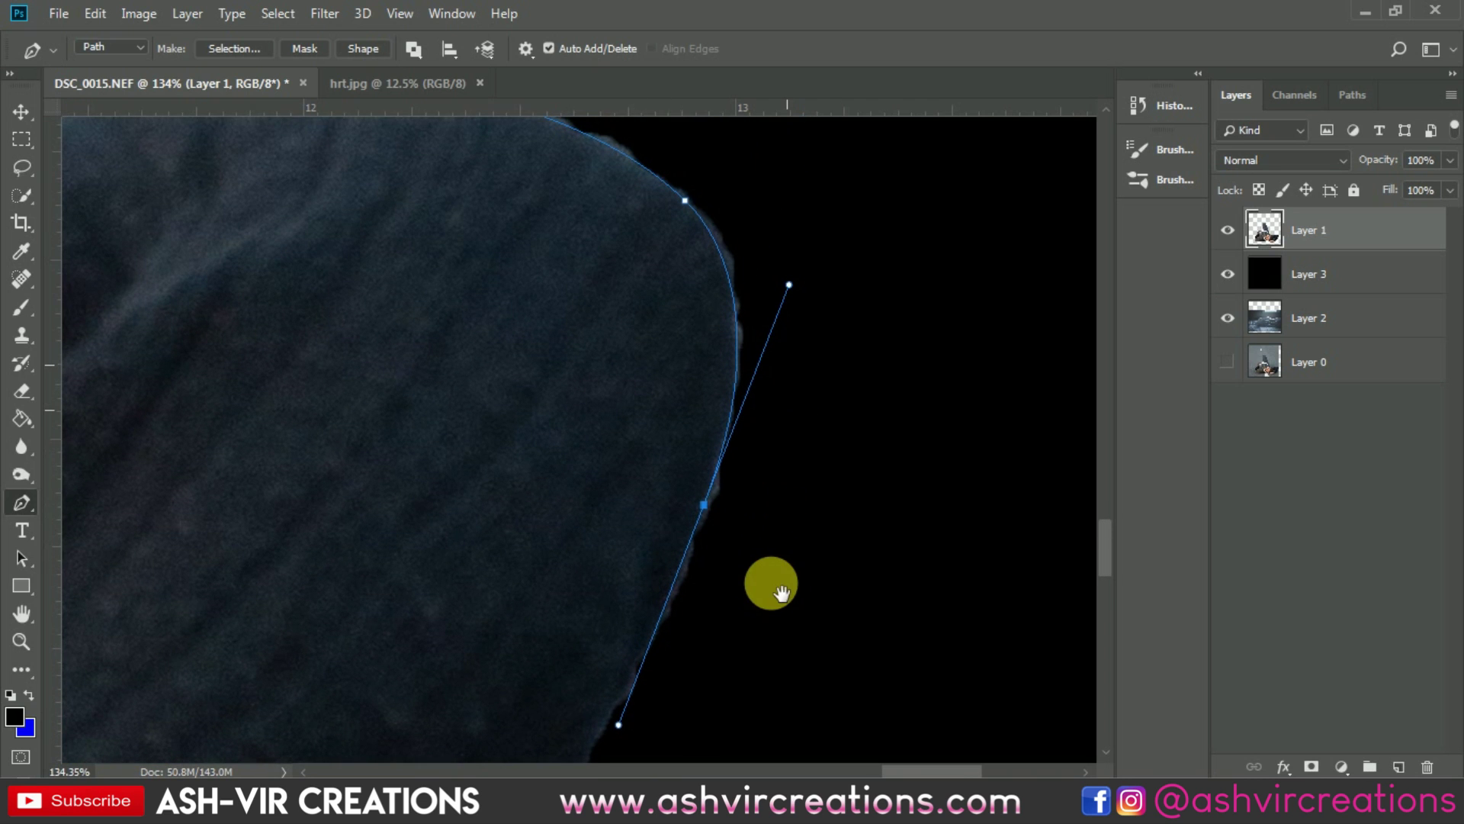
{"action": "left_click", "coordinate": [705, 504], "text": "alt"}
Continue the path below the elbow, replacing the misfitting anchor with a closer one on the sleeve edge.
{"action": "left_click_drag", "start_coordinate": [778, 503], "coordinate": [863, 359]}
{"action": "scroll", "coordinate": [781, 534], "scroll_direction": "down", "scroll_amount": 4}
{"action": "left_click_drag", "start_coordinate": [786, 568], "coordinate": [821, 455]}
{"action": "left_click_drag", "start_coordinate": [715, 528], "coordinate": [687, 575]}
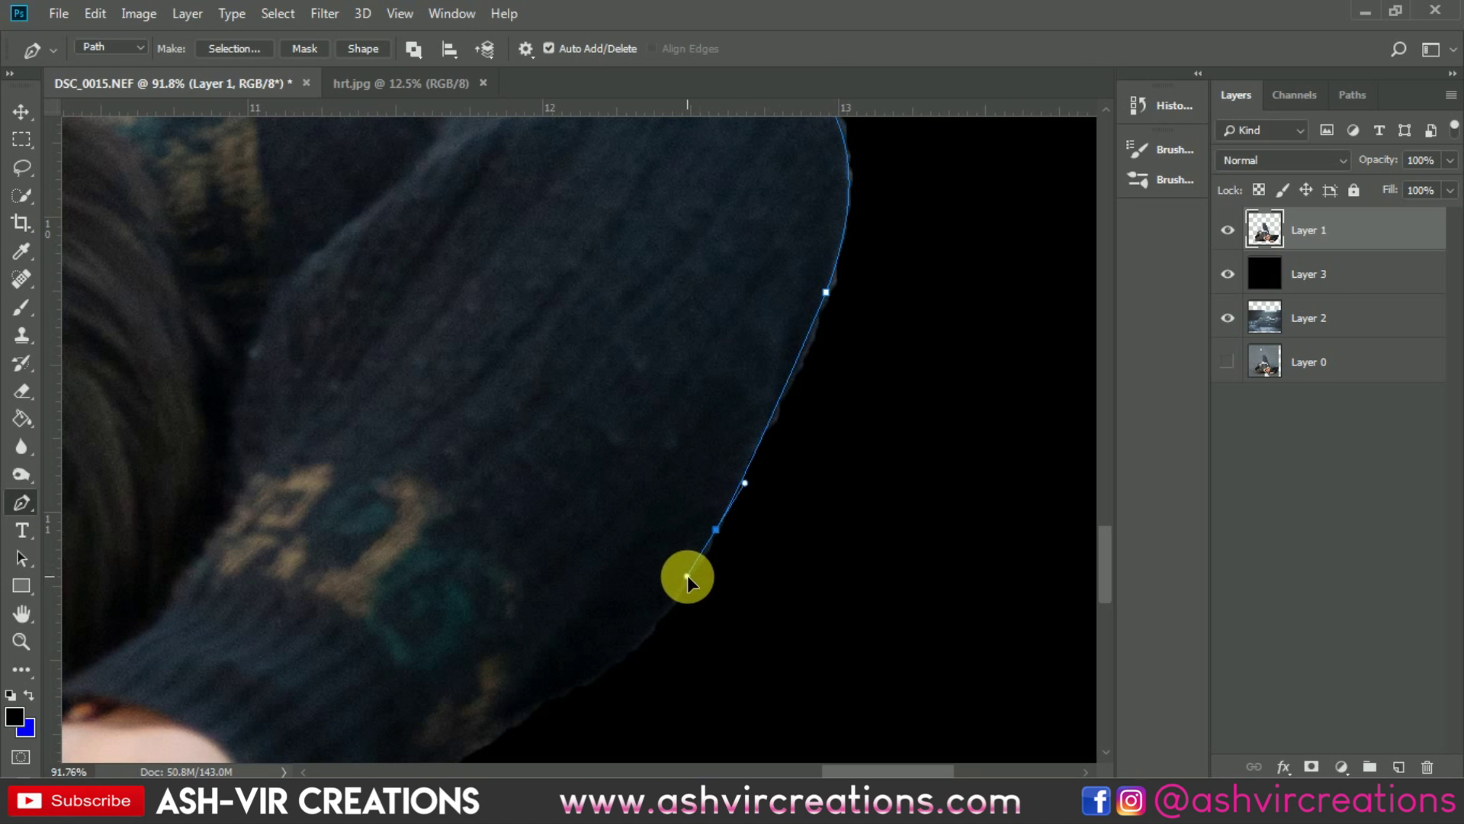
{"action": "key", "text": "ctrl+z"}
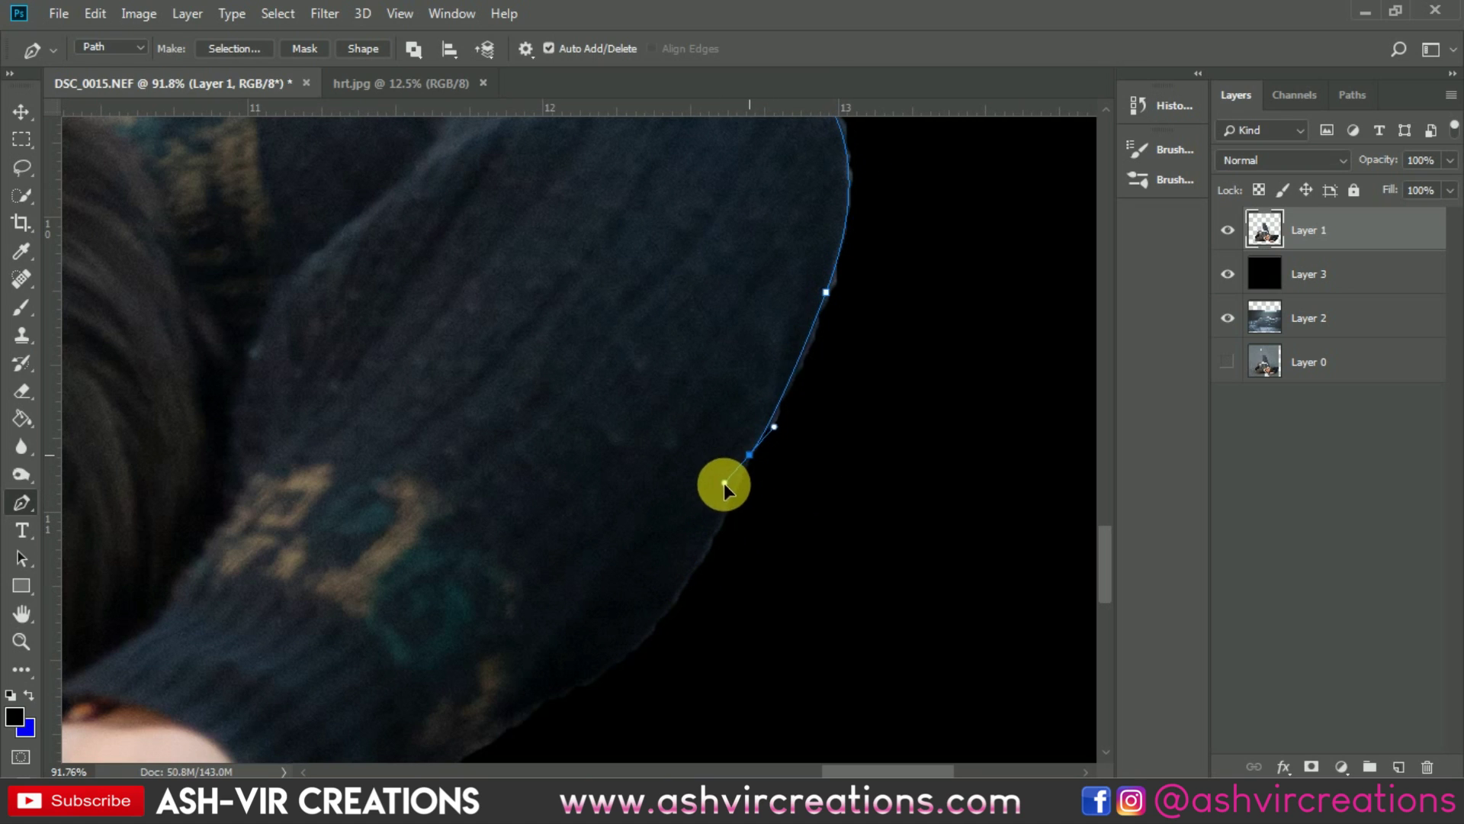
{"action": "left_click", "coordinate": [749, 454], "text": "alt"}
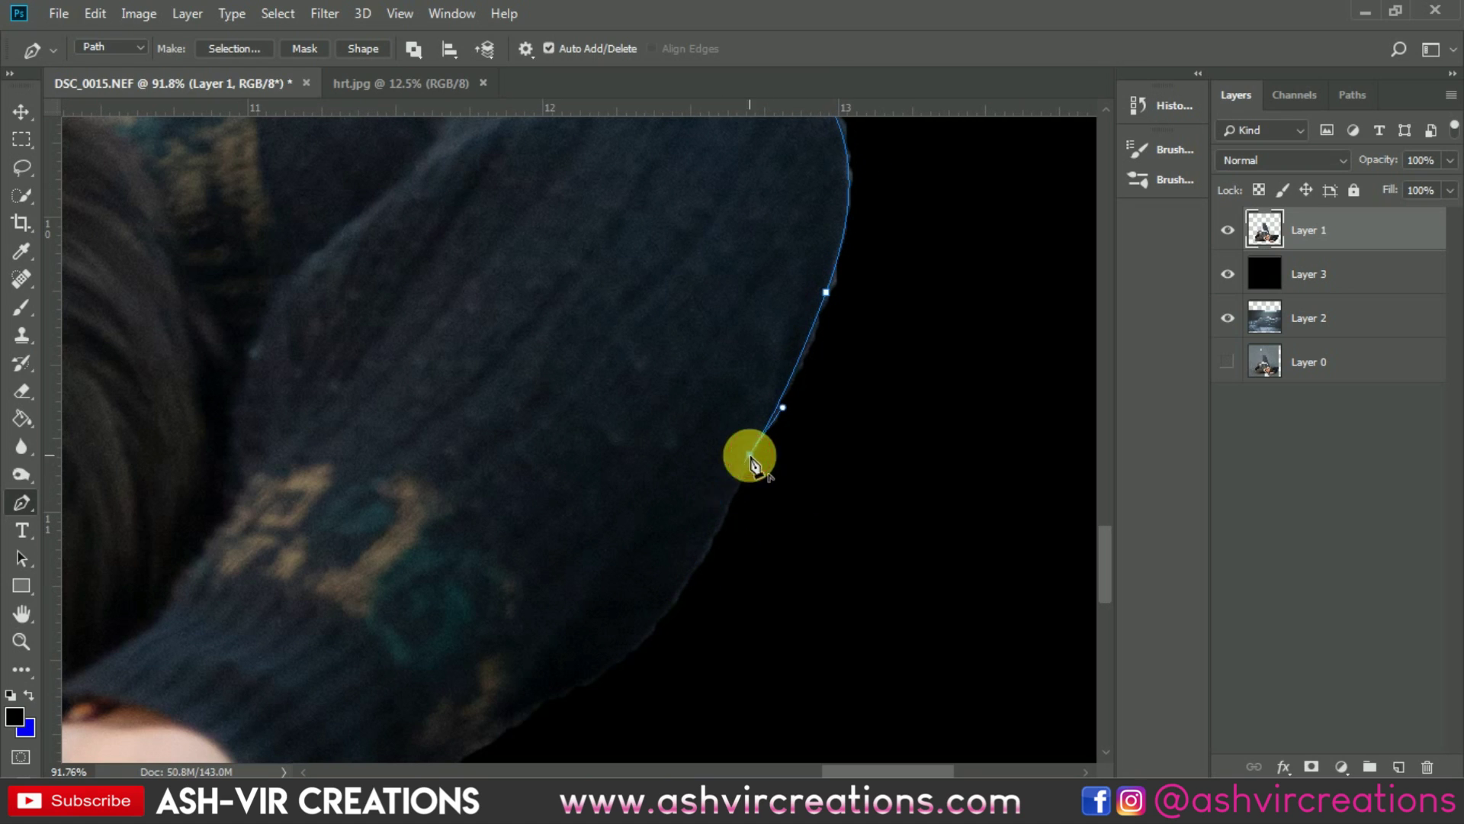
Trace the lower edge of the forearm sleeve down to the cuff beside the hand.
{"action": "left_click_drag", "start_coordinate": [569, 684], "coordinate": [683, 467]}
{"action": "left_click", "coordinate": [628, 653], "text": "alt"}
{"action": "left_click", "coordinate": [571, 492], "text": "alt"}
{"action": "left_click_drag", "start_coordinate": [403, 624], "coordinate": [379, 657]}
{"action": "left_click", "coordinate": [402, 625], "text": "alt"}
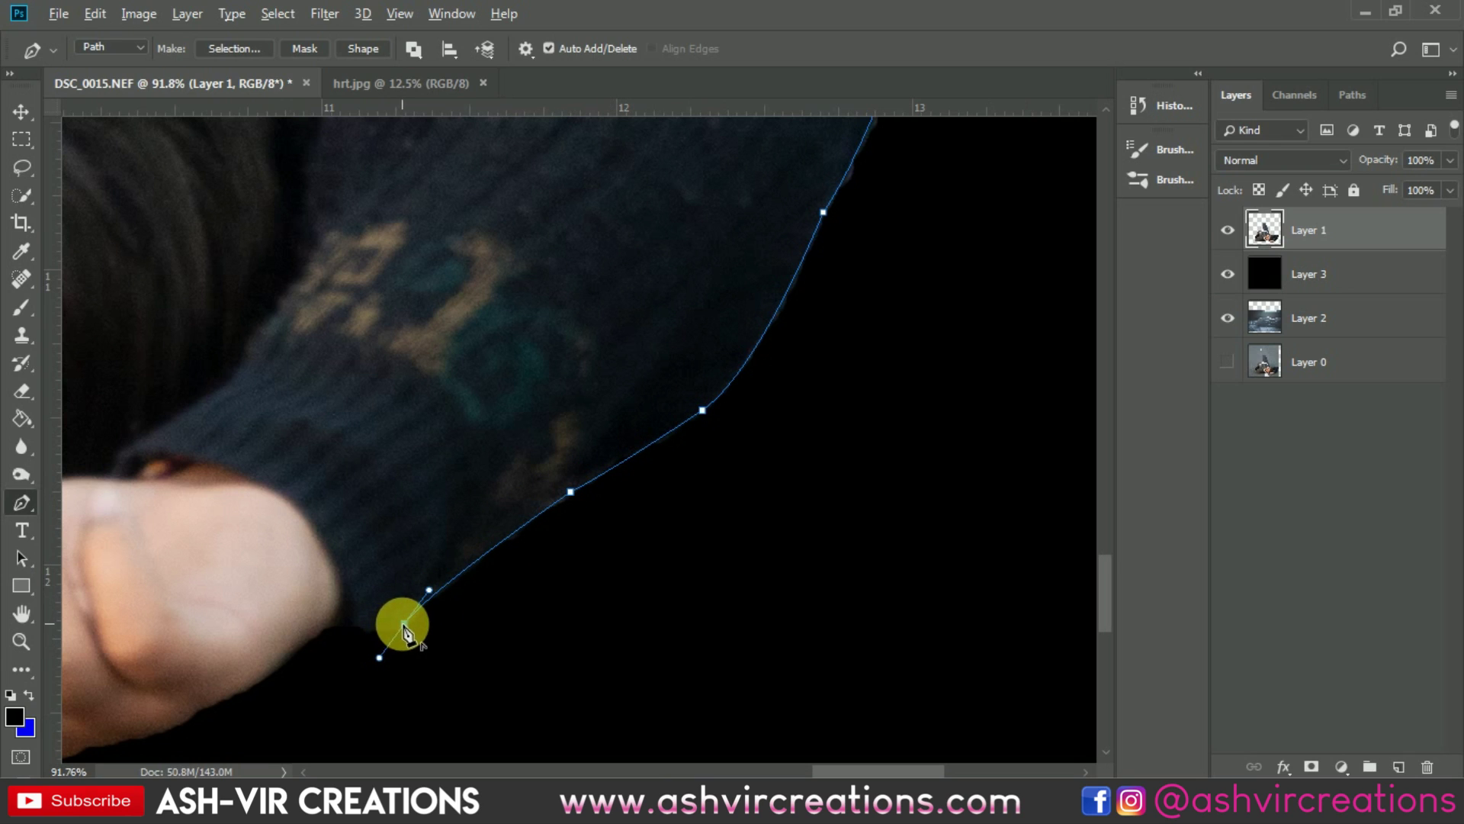
{"action": "left_click_drag", "start_coordinate": [356, 624], "coordinate": [344, 613]}
Route the path through the black area outside the bent arm and close it at its starting anchor by the shirt.
{"action": "left_click_drag", "start_coordinate": [349, 671], "coordinate": [379, 680]}
{"action": "left_click_drag", "start_coordinate": [625, 683], "coordinate": [693, 628]}
{"action": "left_click_drag", "start_coordinate": [840, 570], "coordinate": [854, 533]}
{"action": "scroll", "coordinate": [894, 432], "scroll_direction": "down", "scroll_amount": 4}
{"action": "left_click_drag", "start_coordinate": [854, 355], "coordinate": [680, 622]}
{"action": "left_click", "coordinate": [829, 321]}
{"action": "left_click_drag", "start_coordinate": [755, 234], "coordinate": [703, 236]}
{"action": "left_click", "coordinate": [442, 235]}
{"action": "left_click_drag", "start_coordinate": [327, 232], "coordinate": [428, 320]}
{"action": "left_click", "coordinate": [244, 365]}
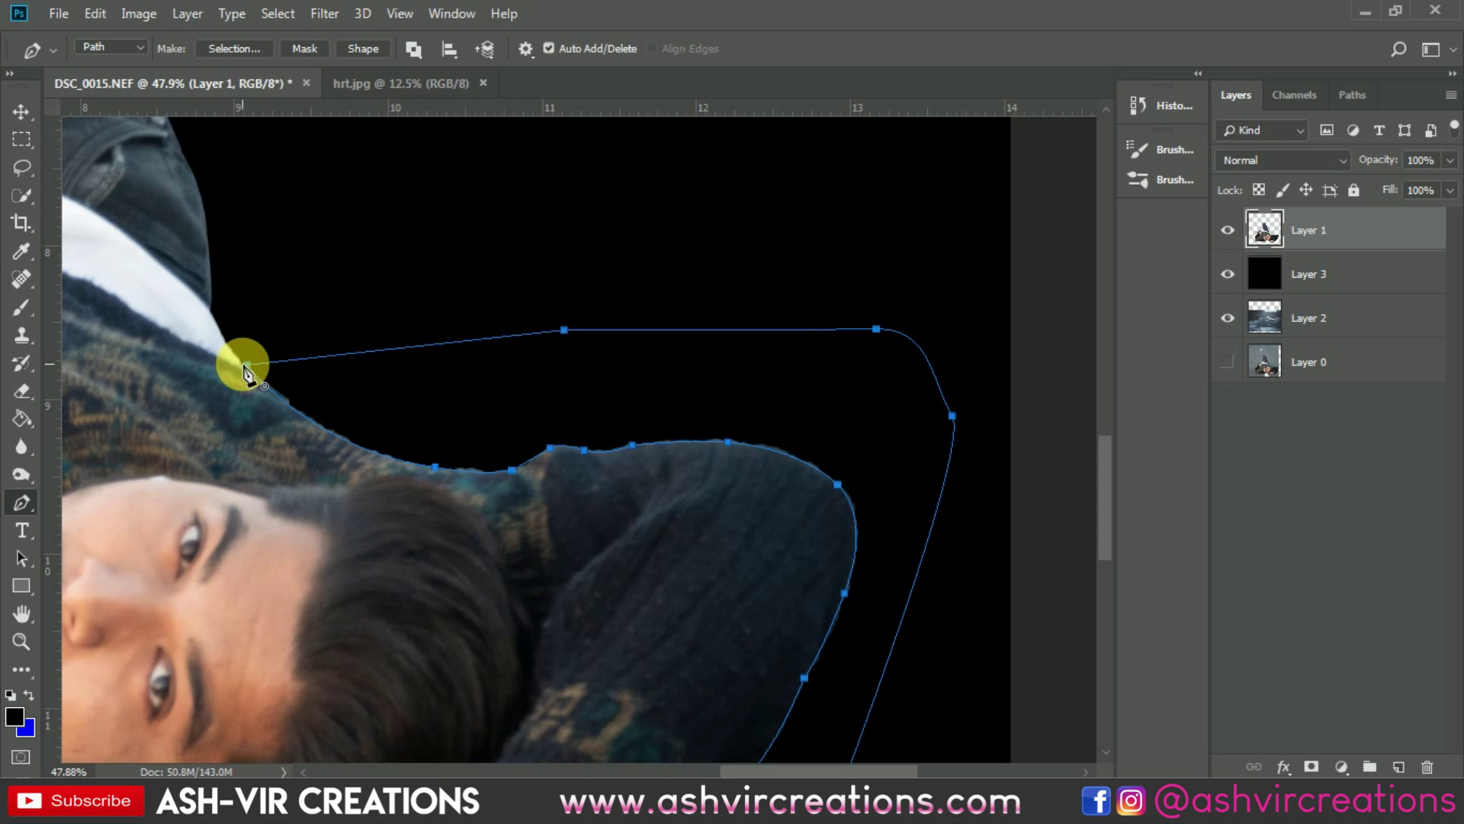
Convert the closed arm path to a selection, delete the fringe inside it from Layer 1, and deselect.
{"action": "key", "text": "ctrl+Return"}
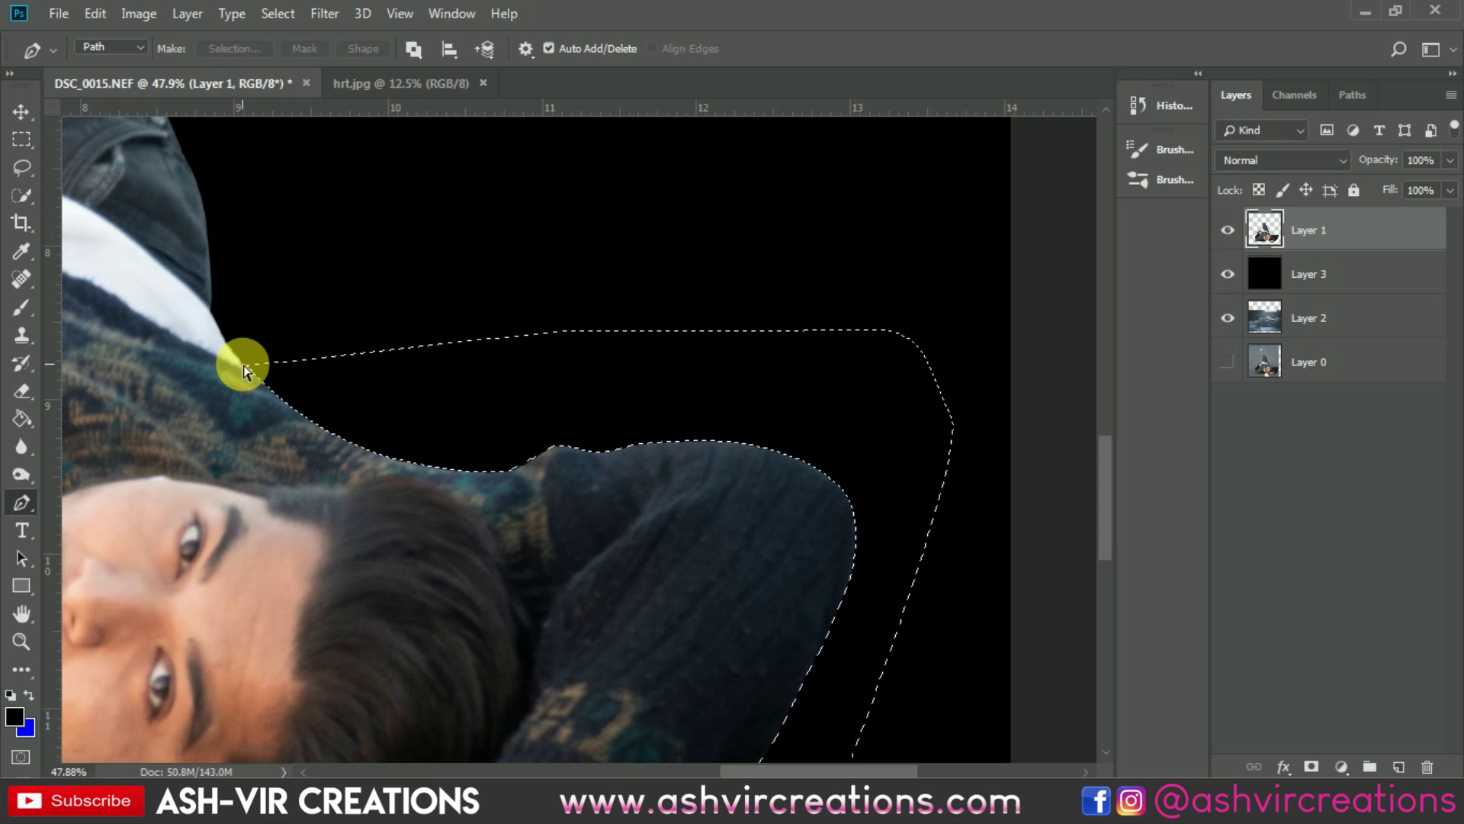
{"action": "key", "text": "v"}
{"action": "scroll", "coordinate": [382, 481], "scroll_direction": "down", "scroll_amount": 5}
{"action": "left_click_drag", "start_coordinate": [382, 481], "coordinate": [725, 386]}
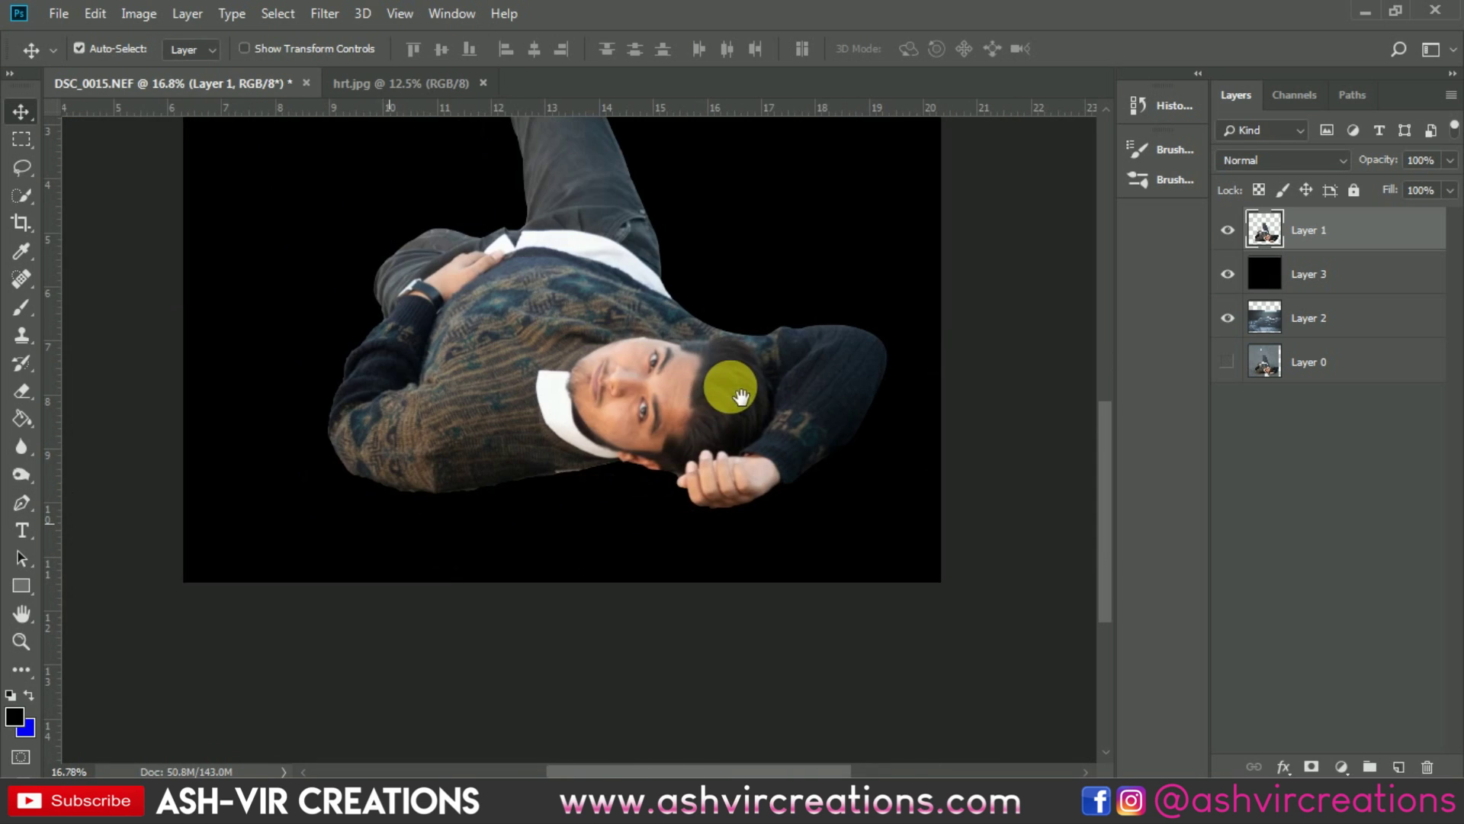
Start a pen path where the trousers meet the other arm's sleeve and curve it along the sleeve's upper outer edge.
{"action": "scroll", "coordinate": [349, 361], "scroll_direction": "up", "scroll_amount": 4}
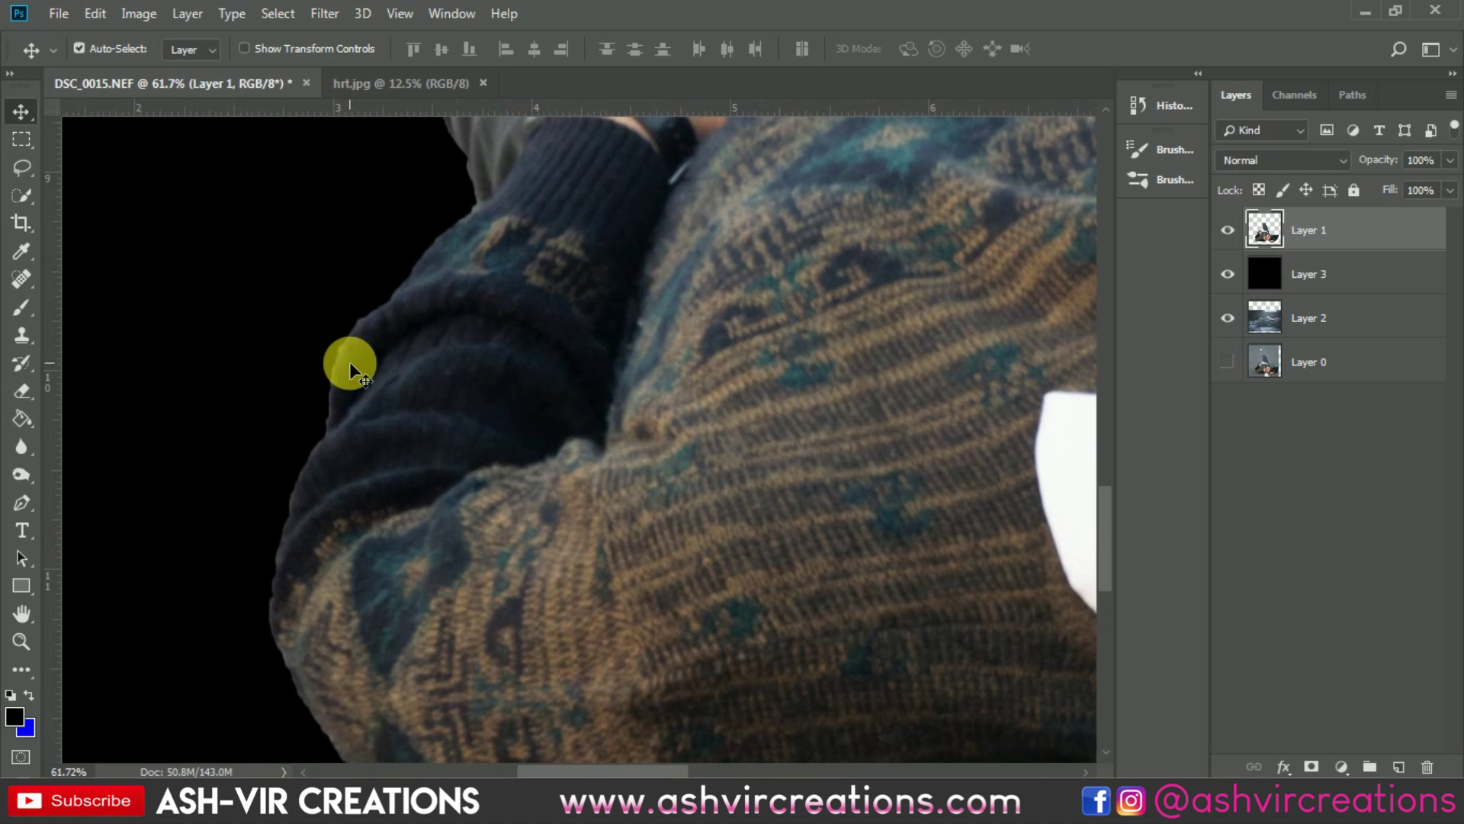
{"action": "key", "text": "p"}
{"action": "scroll", "coordinate": [350, 361], "scroll_direction": "up", "scroll_amount": 3}
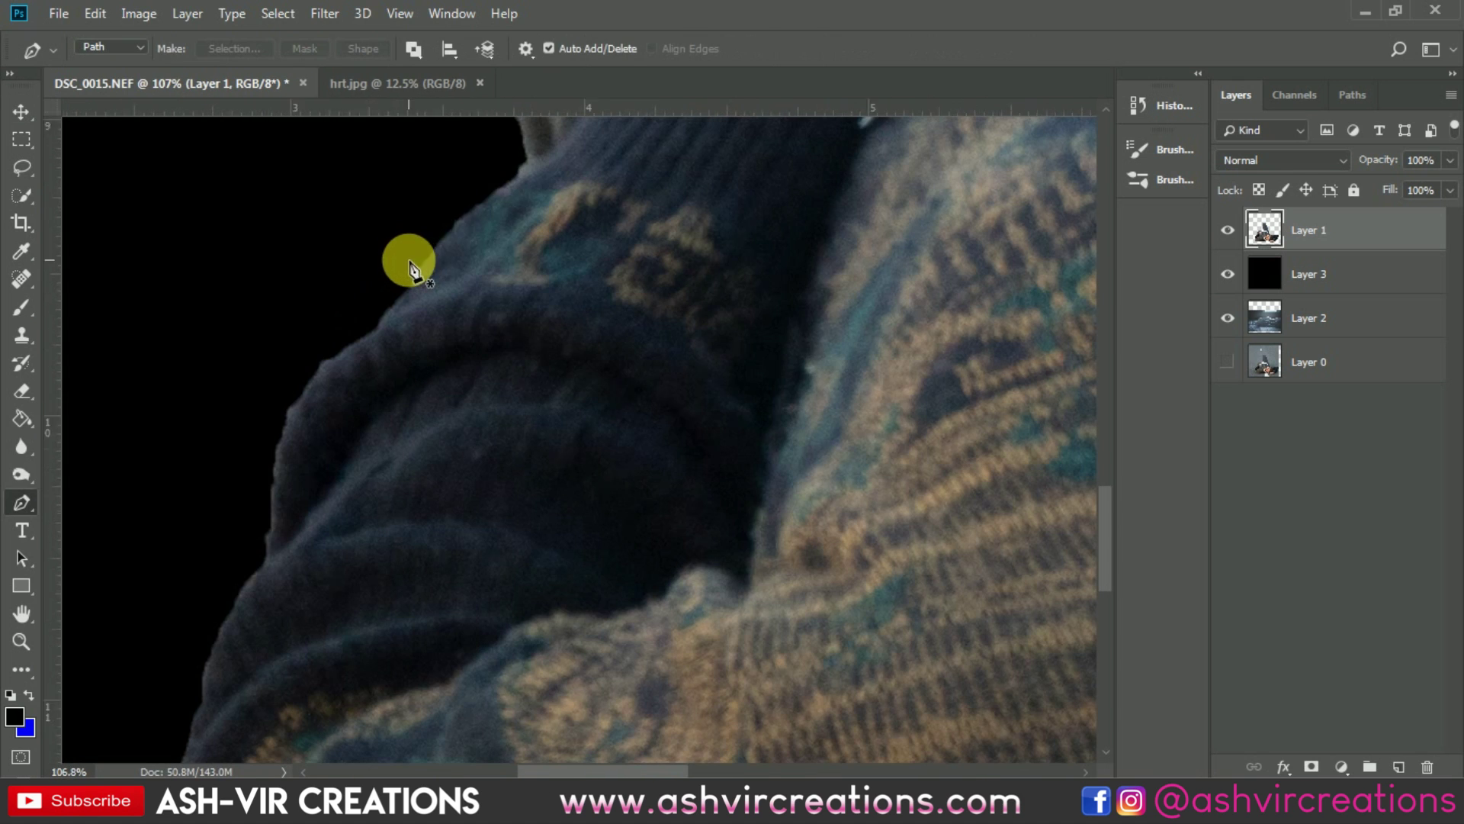
{"action": "left_click", "coordinate": [525, 145]}
{"action": "left_click", "coordinate": [528, 169]}
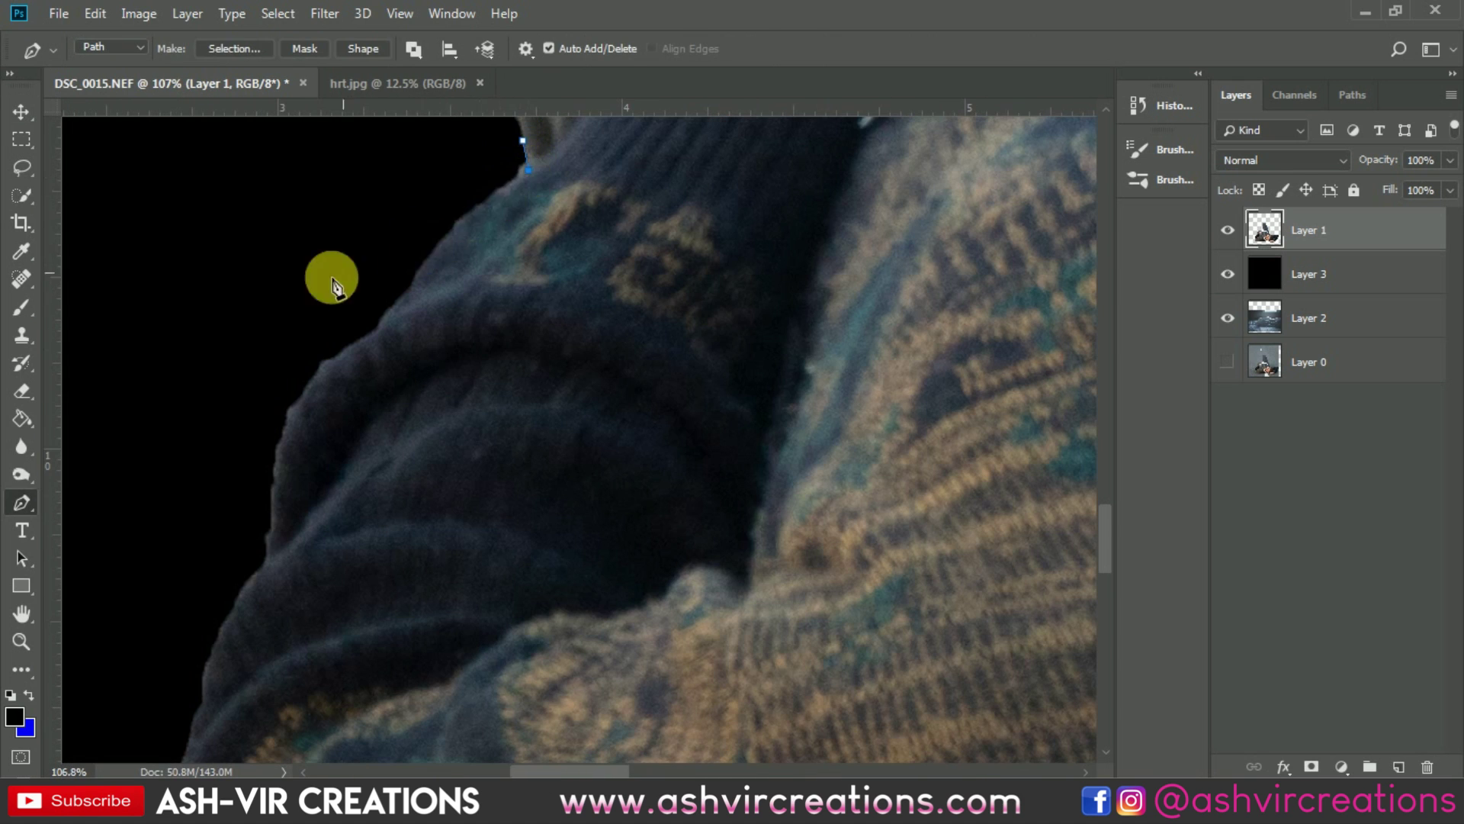
{"action": "left_click_drag", "start_coordinate": [379, 327], "coordinate": [366, 367]}
{"action": "left_click_drag", "start_coordinate": [321, 432], "coordinate": [296, 454]}
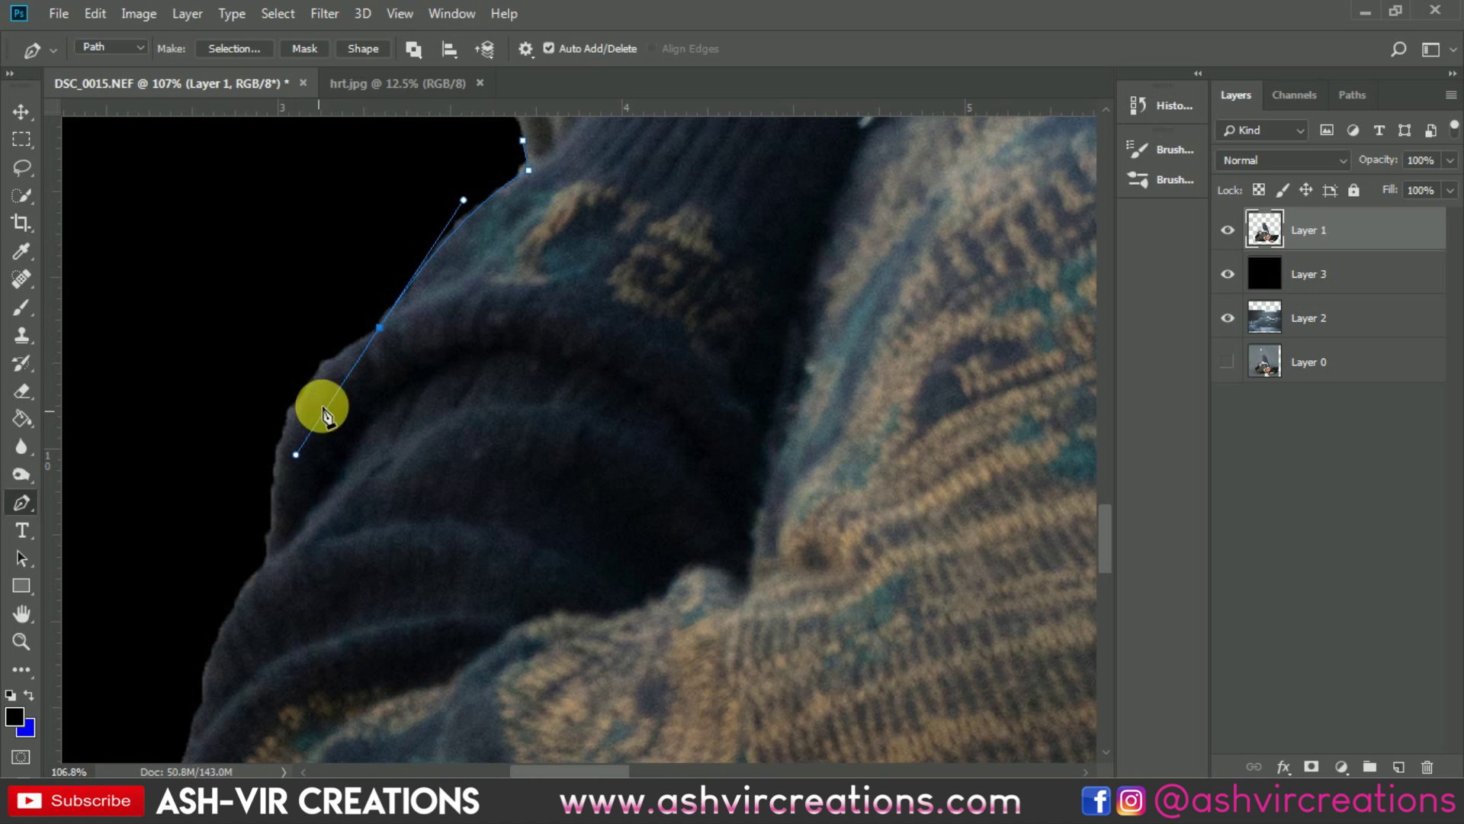
{"action": "left_click", "coordinate": [379, 328], "text": "alt"}
Continue the pen path down the outer edge of the sleeve's folds towards the elbow.
{"action": "left_click_drag", "start_coordinate": [268, 548], "coordinate": [267, 731]}
{"action": "left_click", "coordinate": [269, 547], "text": "alt"}
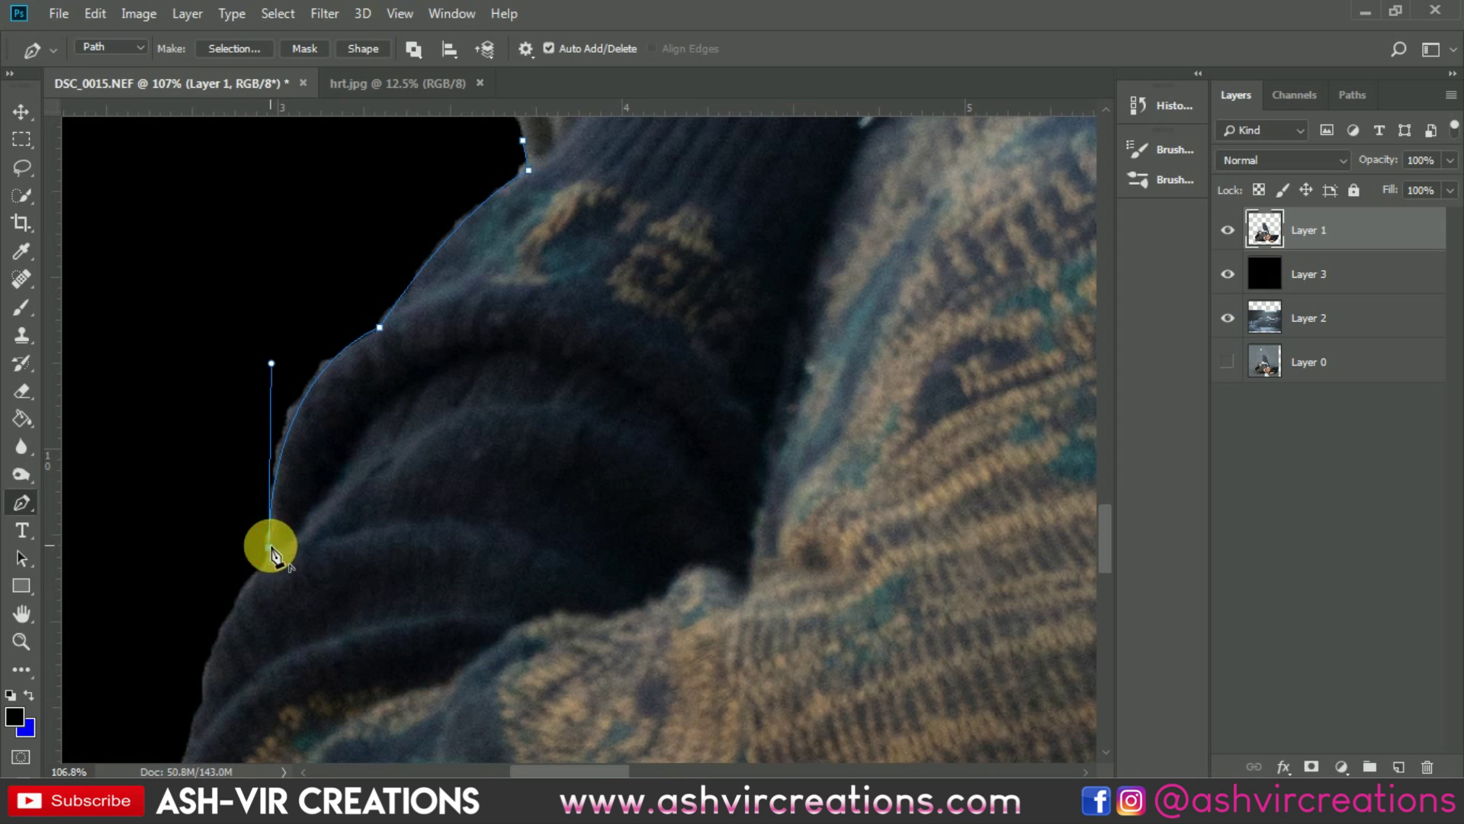
{"action": "left_click_drag", "start_coordinate": [271, 553], "coordinate": [571, 304]}
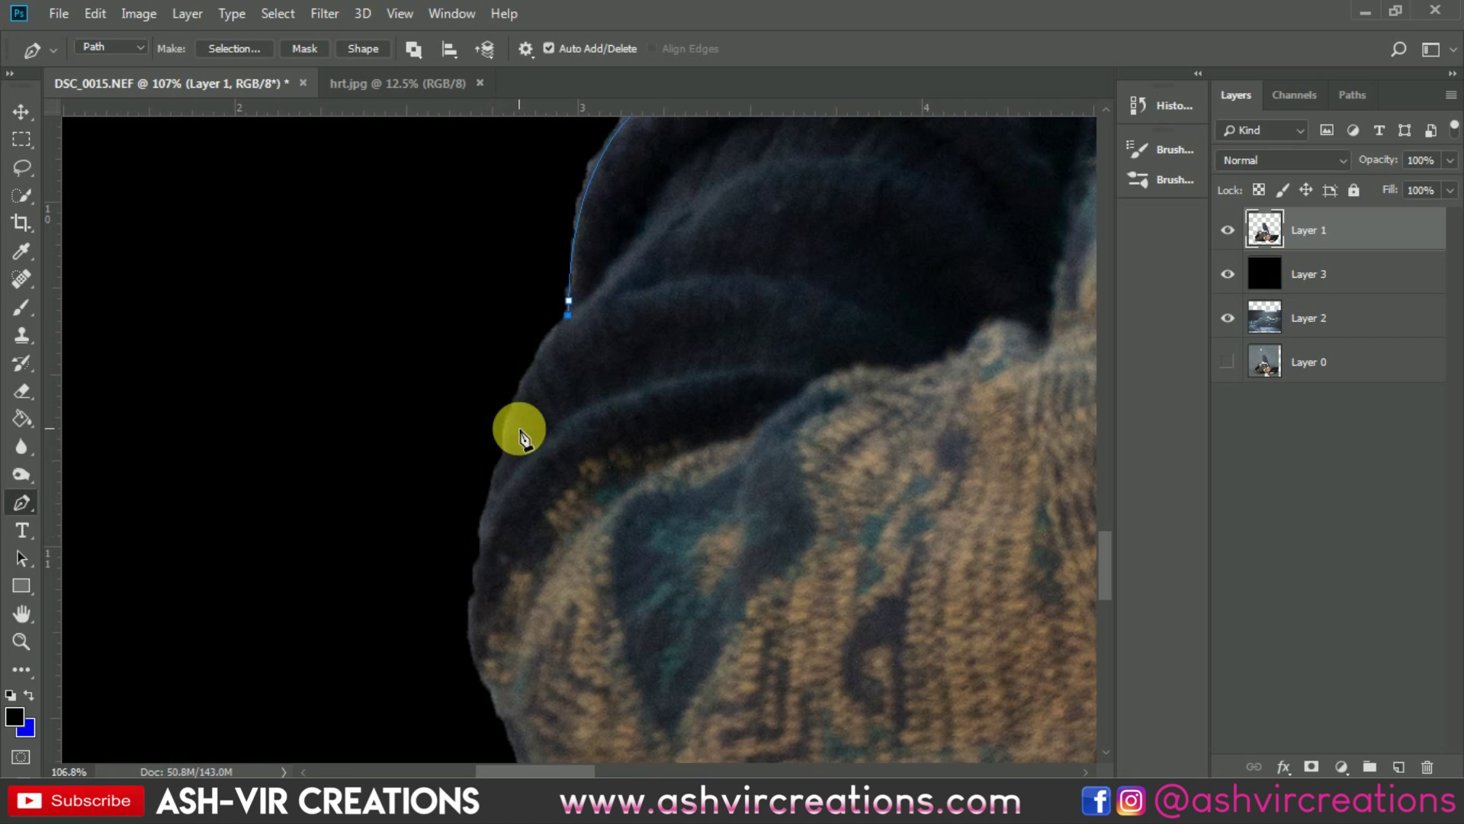
{"action": "left_click_drag", "start_coordinate": [468, 549], "coordinate": [489, 549]}
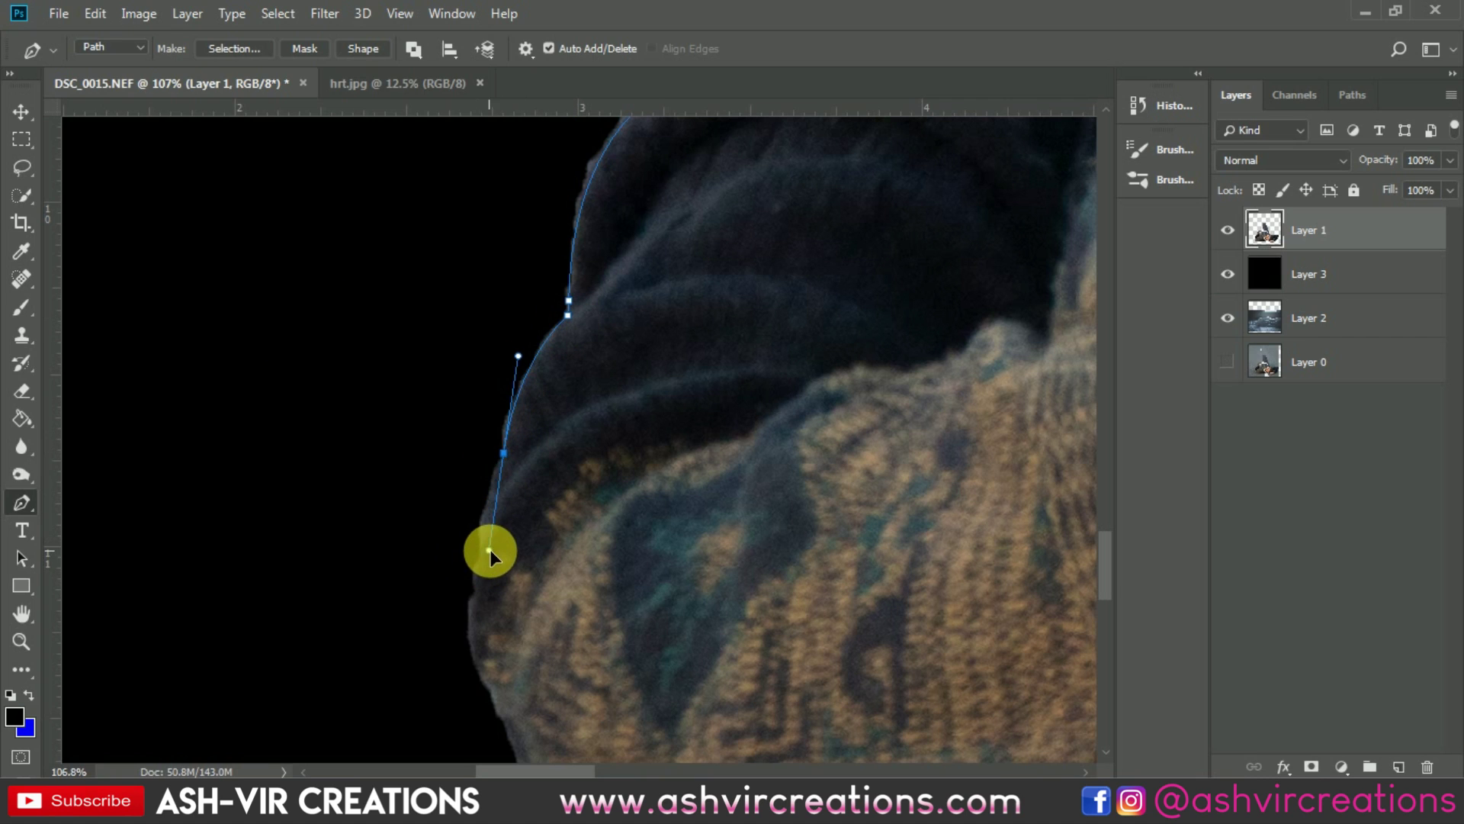
{"action": "left_click", "coordinate": [504, 453], "text": "alt"}
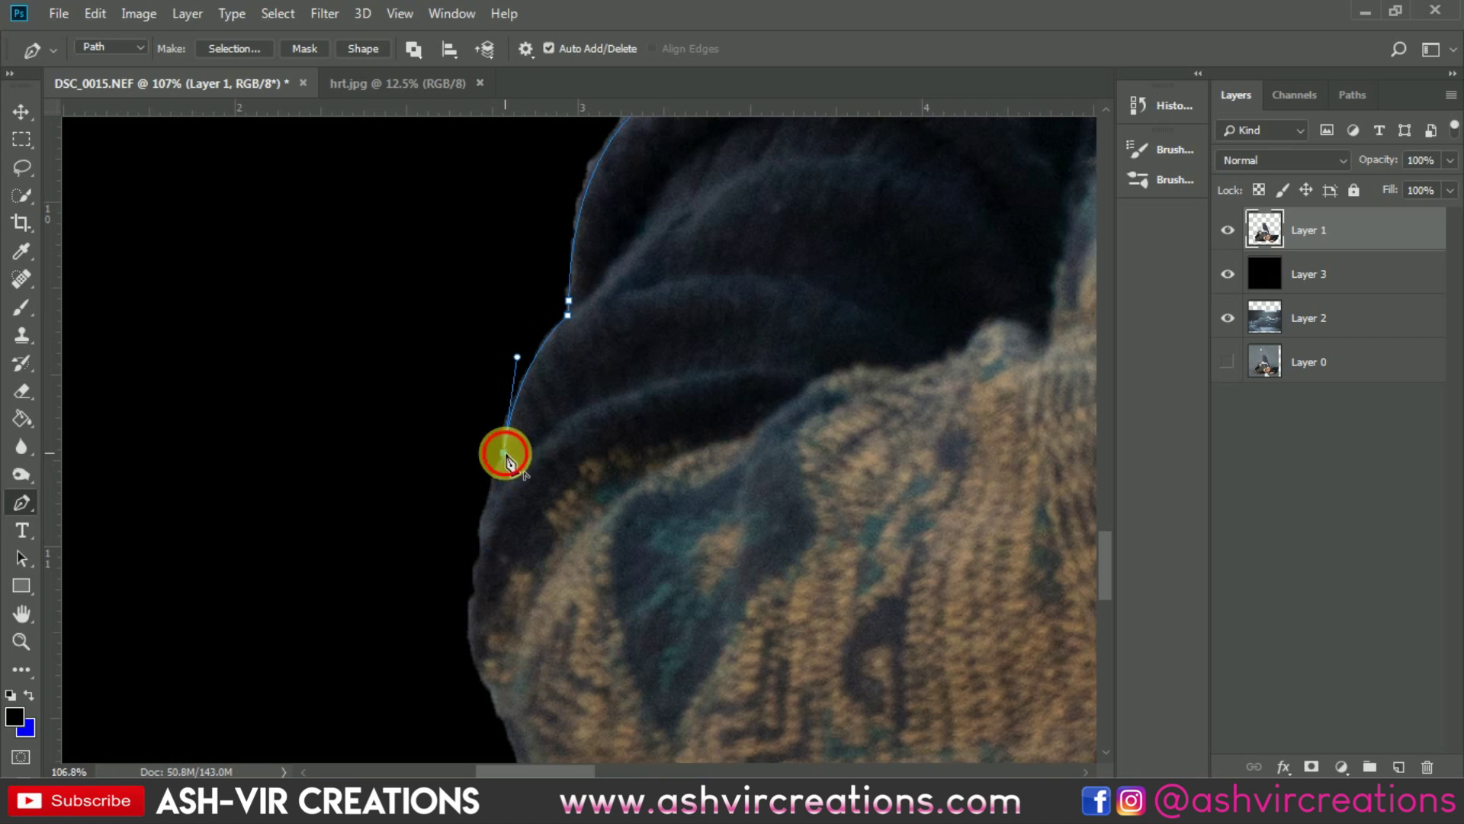
{"action": "left_click_drag", "start_coordinate": [483, 588], "coordinate": [476, 601]}
{"action": "left_click", "coordinate": [479, 553], "text": "alt"}
Curve the pen path around the outside of the elbow to its lower corner.
{"action": "left_click_drag", "start_coordinate": [490, 725], "coordinate": [505, 543]}
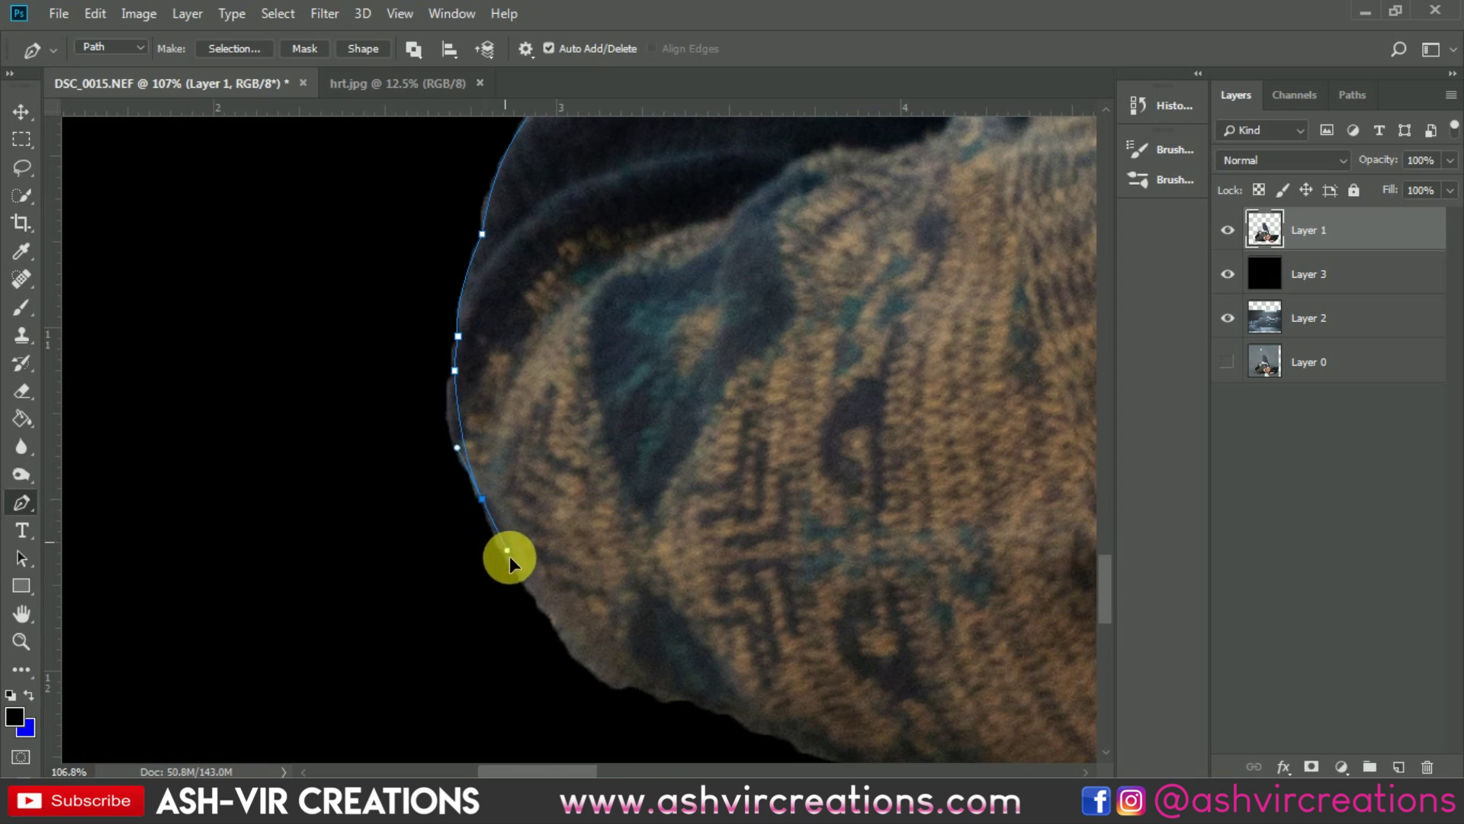
{"action": "left_click_drag", "start_coordinate": [532, 610], "coordinate": [537, 601]}
{"action": "left_click", "coordinate": [482, 499], "text": "alt"}
{"action": "left_click_drag", "start_coordinate": [629, 721], "coordinate": [648, 744]}
{"action": "left_click", "coordinate": [586, 665], "text": "alt"}
Extend the path from the elbow along the sweater's lower edge with a curved anchor, dropping the misplaced point.
{"action": "left_click_drag", "start_coordinate": [679, 591], "coordinate": [449, 382]}
{"action": "left_click", "coordinate": [631, 555]}
{"action": "key", "text": "ctrl+z"}
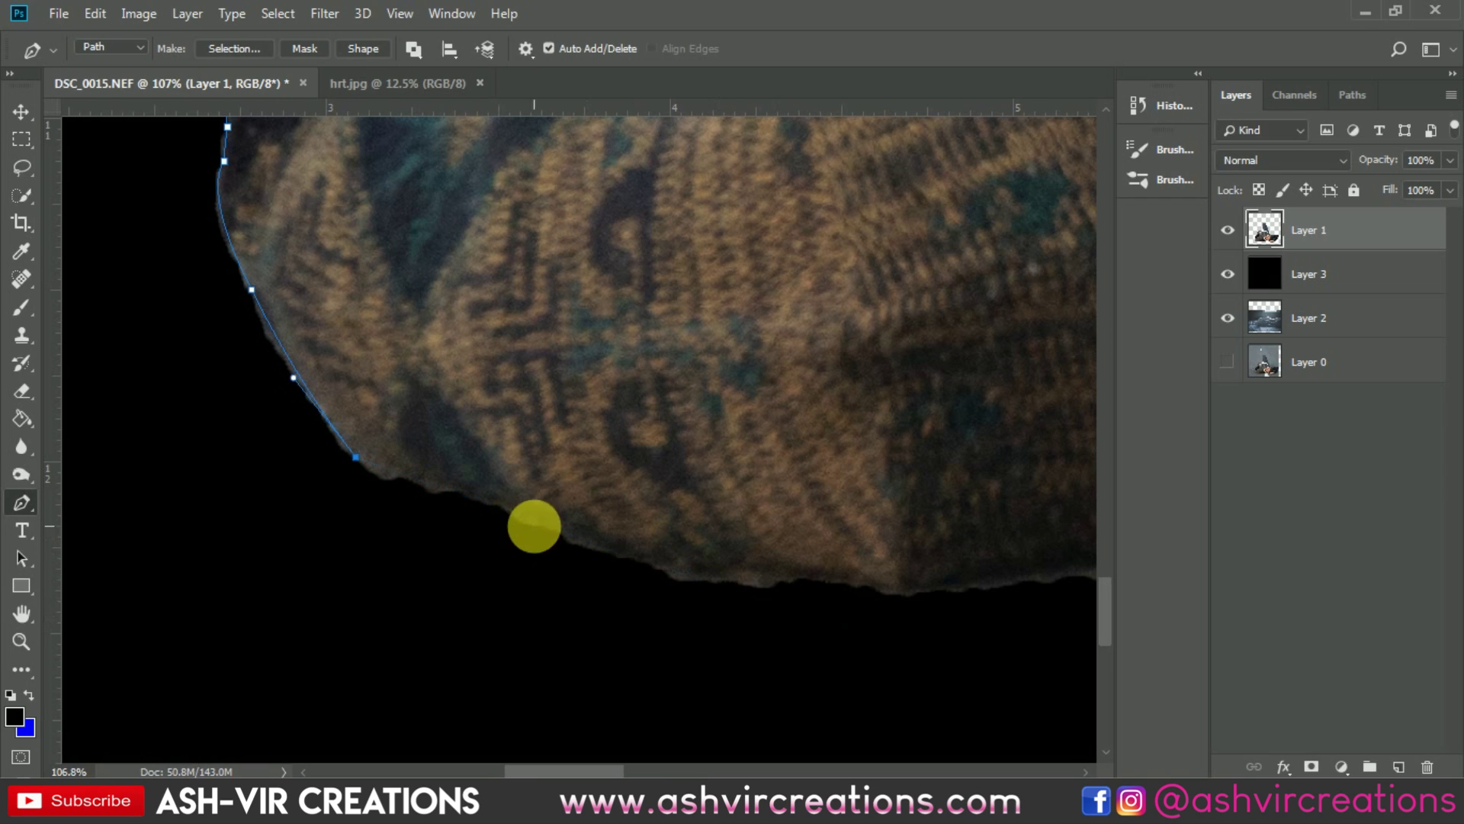
{"action": "left_click_drag", "start_coordinate": [537, 520], "coordinate": [665, 556]}
{"action": "left_click", "coordinate": [533, 517], "text": "alt"}
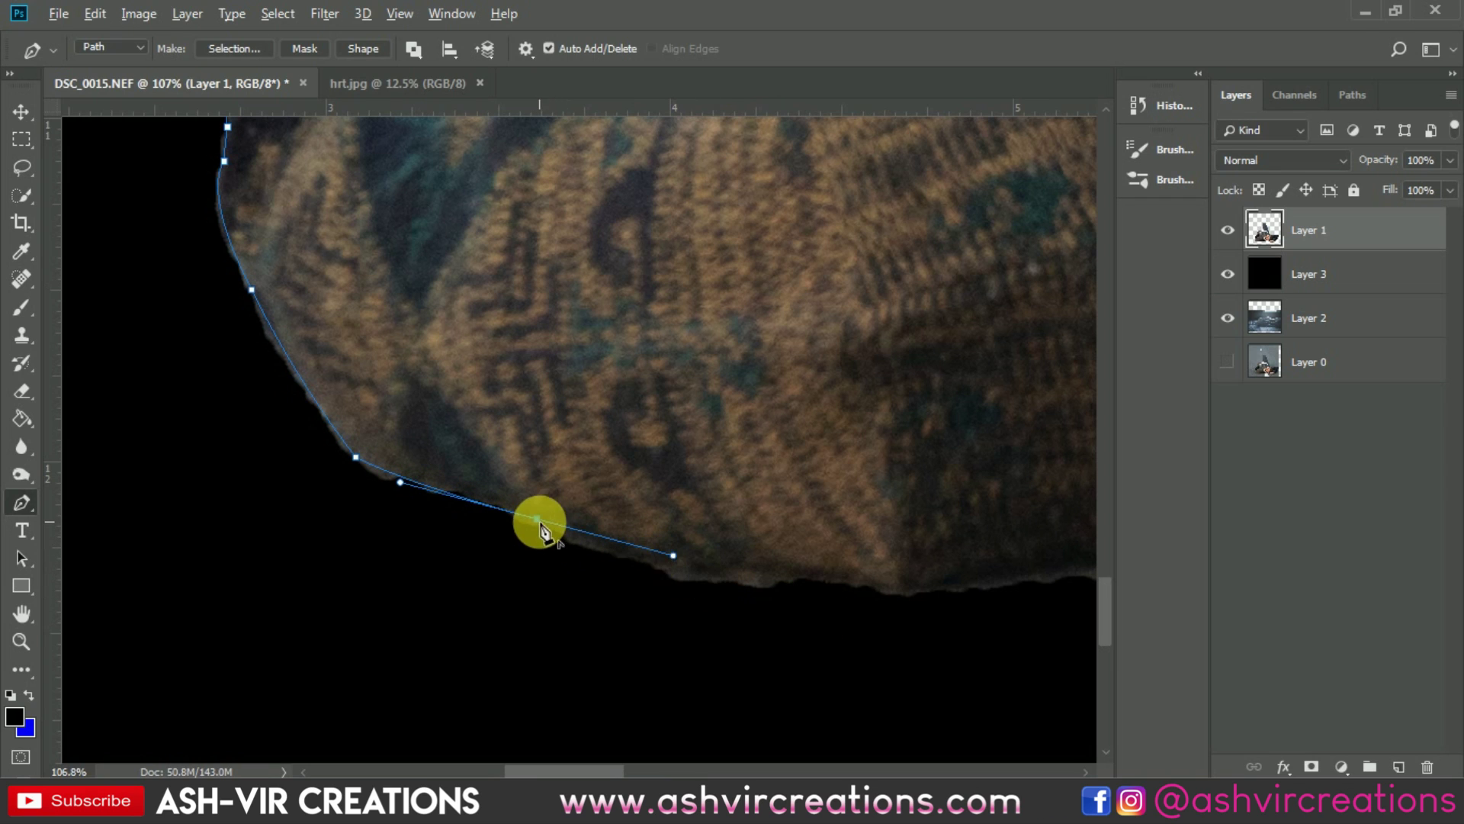
Finish tracing the sweater's lower edge, route the path back through the black area outside the arm, and close it.
{"action": "scroll", "coordinate": [579, 592], "scroll_direction": "right", "scroll_amount": 5}
{"action": "left_click_drag", "start_coordinate": [816, 547], "coordinate": [912, 564]}
{"action": "scroll", "coordinate": [912, 564], "scroll_direction": "down", "scroll_amount": 4}
{"action": "left_click_drag", "start_coordinate": [905, 633], "coordinate": [836, 640]}
{"action": "left_click_drag", "start_coordinate": [564, 700], "coordinate": [506, 691]}
{"action": "left_click_drag", "start_coordinate": [419, 594], "coordinate": [409, 559]}
{"action": "left_click_drag", "start_coordinate": [431, 381], "coordinate": [448, 369]}
{"action": "left_click_drag", "start_coordinate": [487, 349], "coordinate": [473, 536]}
{"action": "left_click_drag", "start_coordinate": [474, 425], "coordinate": [575, 408]}
{"action": "left_click", "coordinate": [655, 360]}
Convert the closed elbow path to a selection, delete the fringe inside it from Layer 1, and deselect.
{"action": "key", "text": "ctrl+Return"}
{"action": "key", "text": "Delete"}
{"action": "key", "text": "ctrl+d"}
{"action": "key", "text": "v"}
{"action": "scroll", "coordinate": [568, 434], "scroll_direction": "down", "scroll_amount": 5}
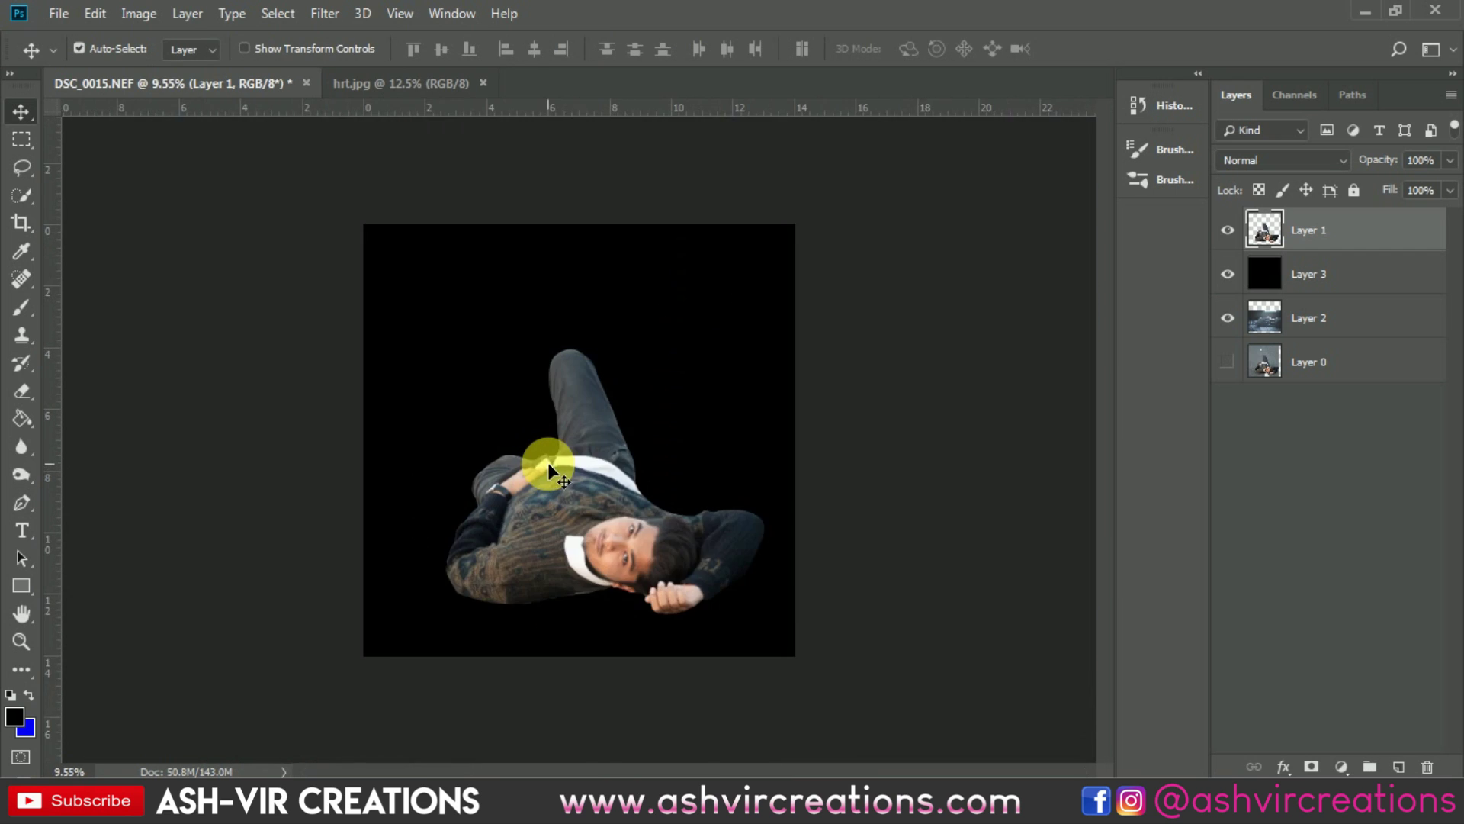
Check the trimmed leg edges, then hide and delete the black Layer 3 covering the bedroom.
{"action": "scroll", "coordinate": [549, 462], "scroll_direction": "up", "scroll_amount": 5}
{"action": "left_click_drag", "start_coordinate": [598, 207], "coordinate": [603, 254]}
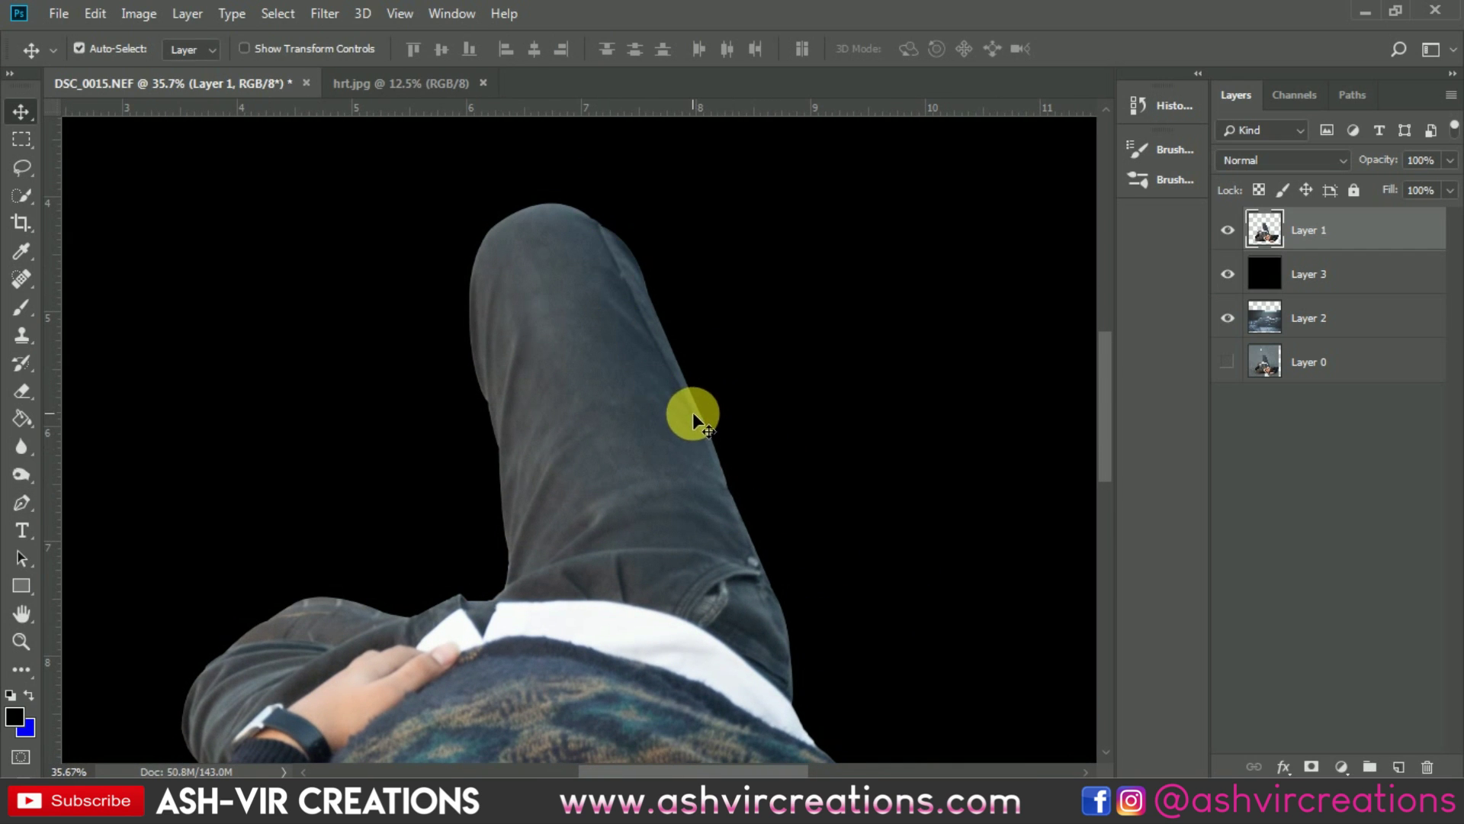
{"action": "scroll", "coordinate": [692, 412], "scroll_direction": "down", "scroll_amount": 2}
{"action": "left_click", "coordinate": [1228, 274]}
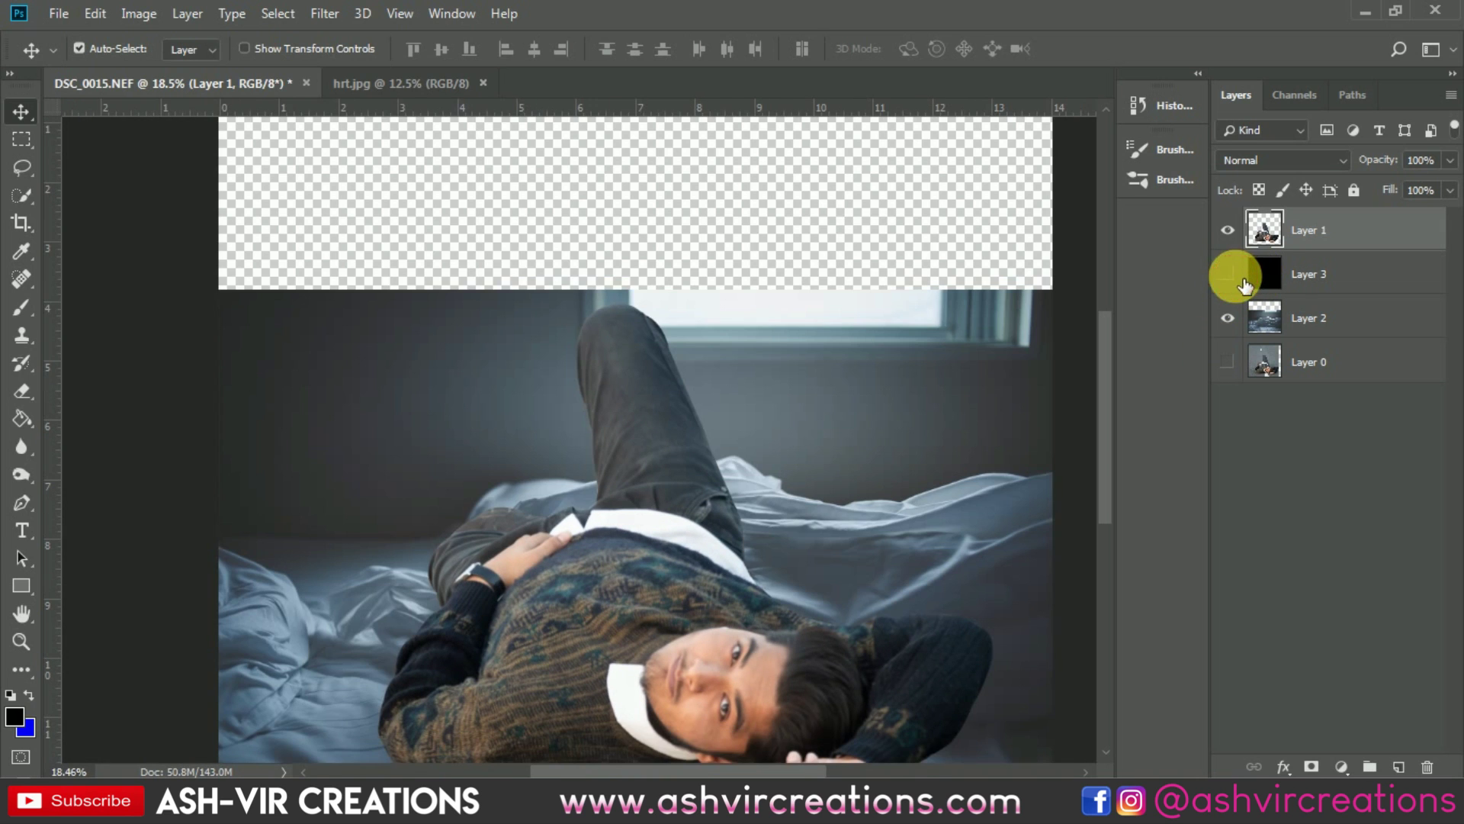
{"action": "left_click", "coordinate": [1306, 277]}
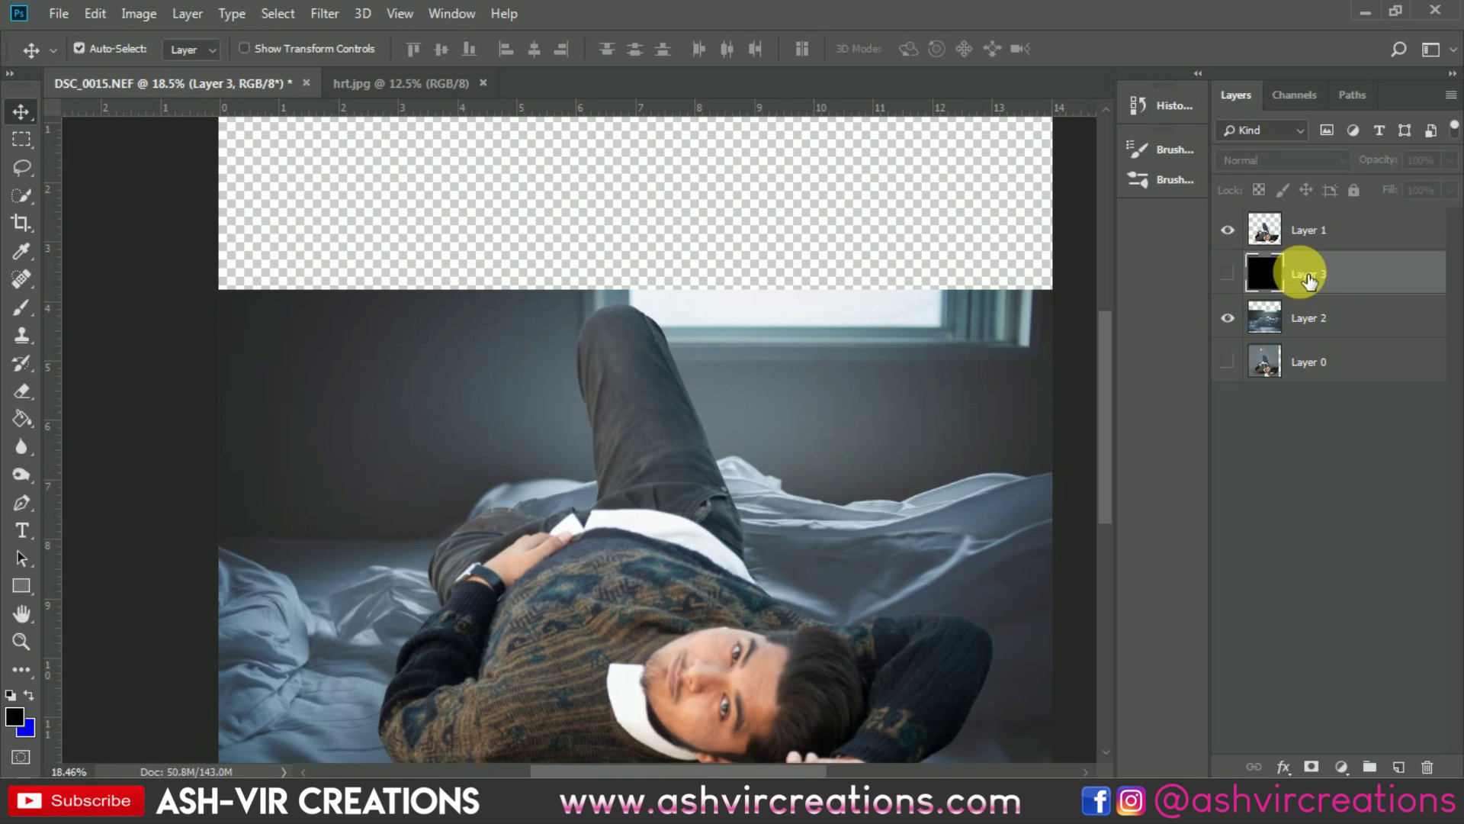
{"action": "key", "text": "Delete"}
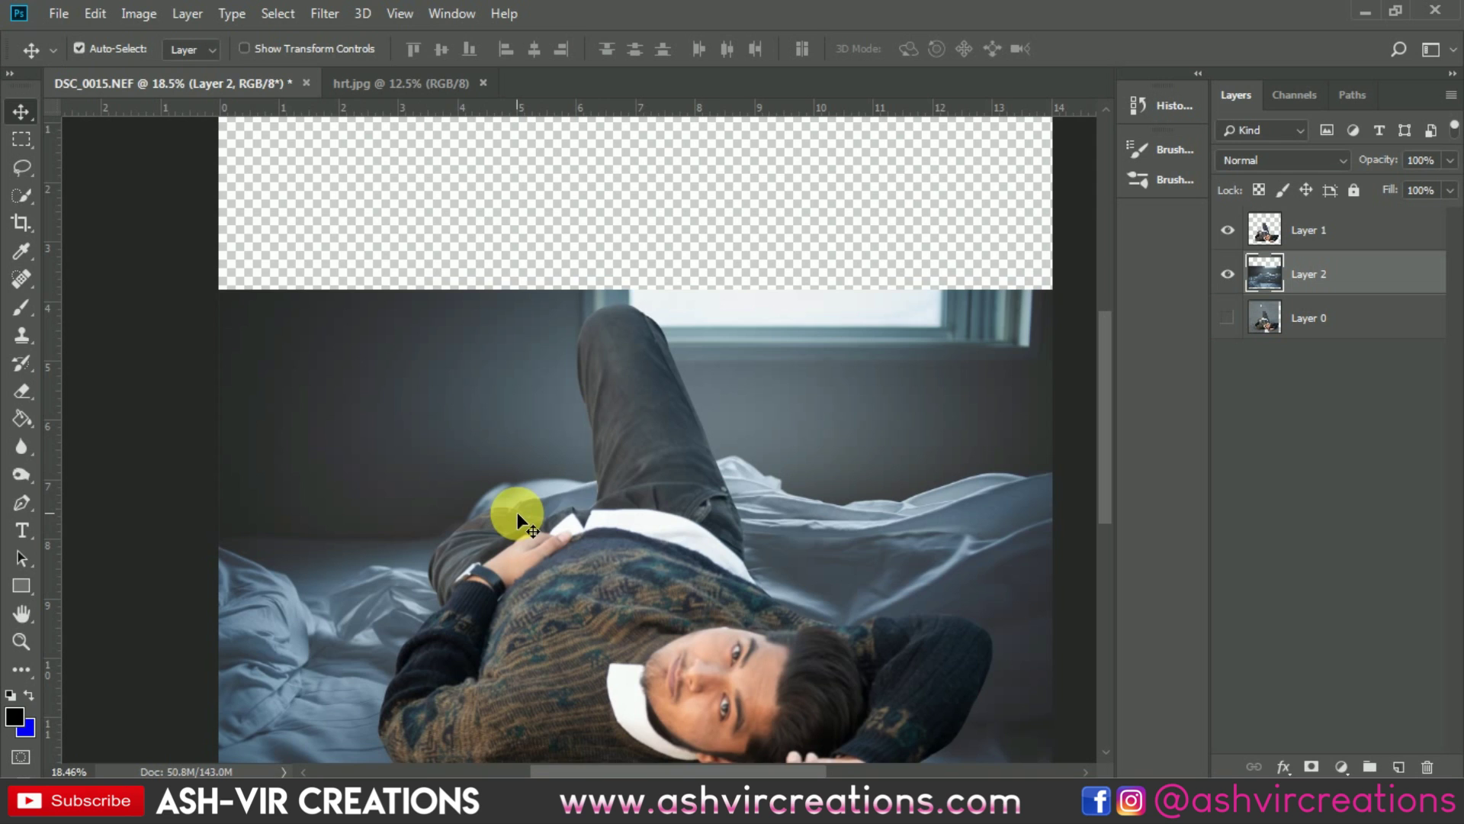
{"action": "scroll", "coordinate": [518, 516], "scroll_direction": "down", "scroll_amount": 1}
{"action": "scroll", "coordinate": [517, 511], "scroll_direction": "down", "scroll_amount": 1}
{"action": "scroll", "coordinate": [517, 511], "scroll_direction": "up", "scroll_amount": 1}
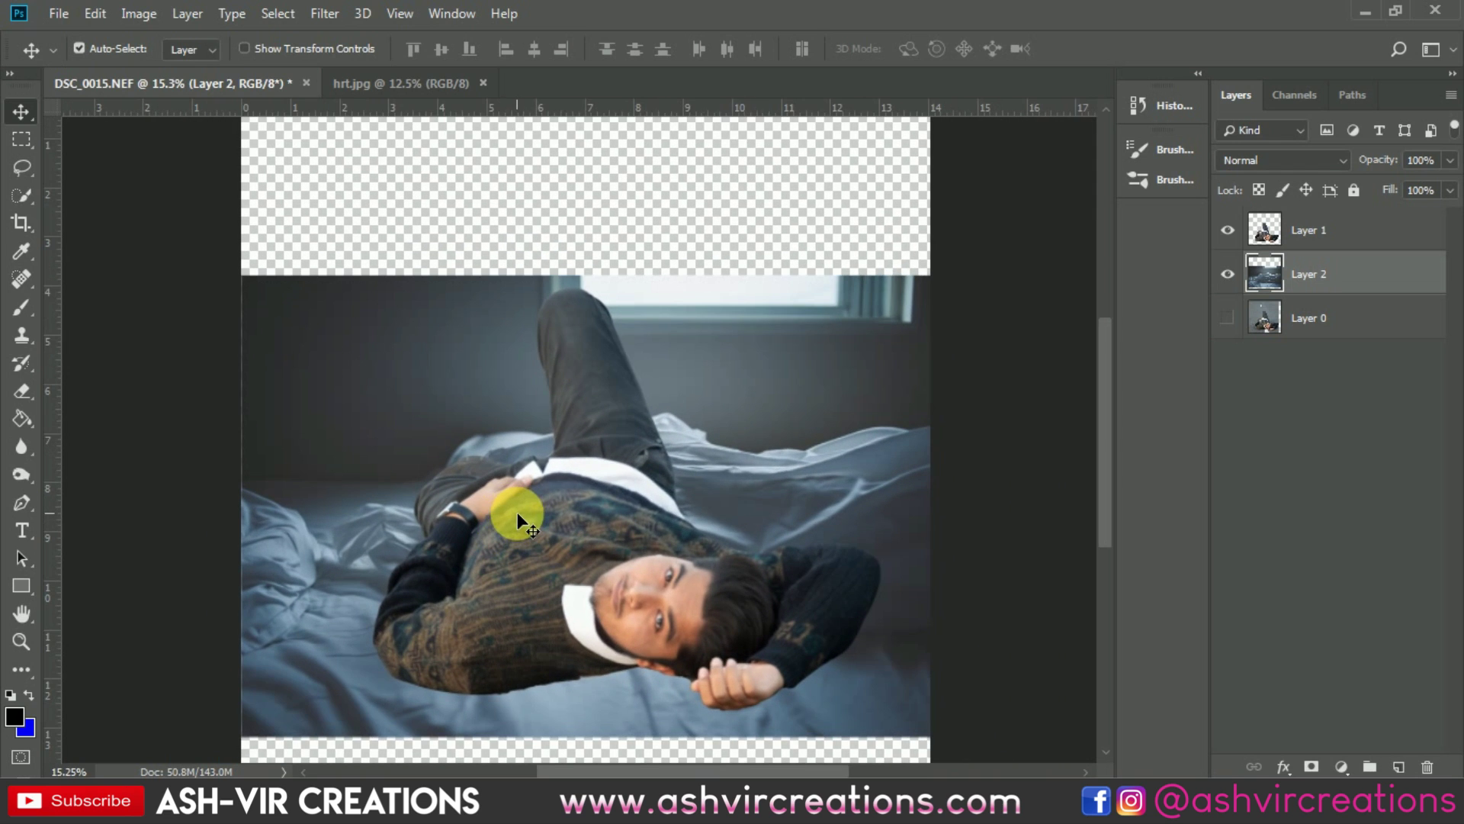
Open the Tilt-Shift blur filter on Layer 1.
{"action": "left_click", "coordinate": [1357, 231]}
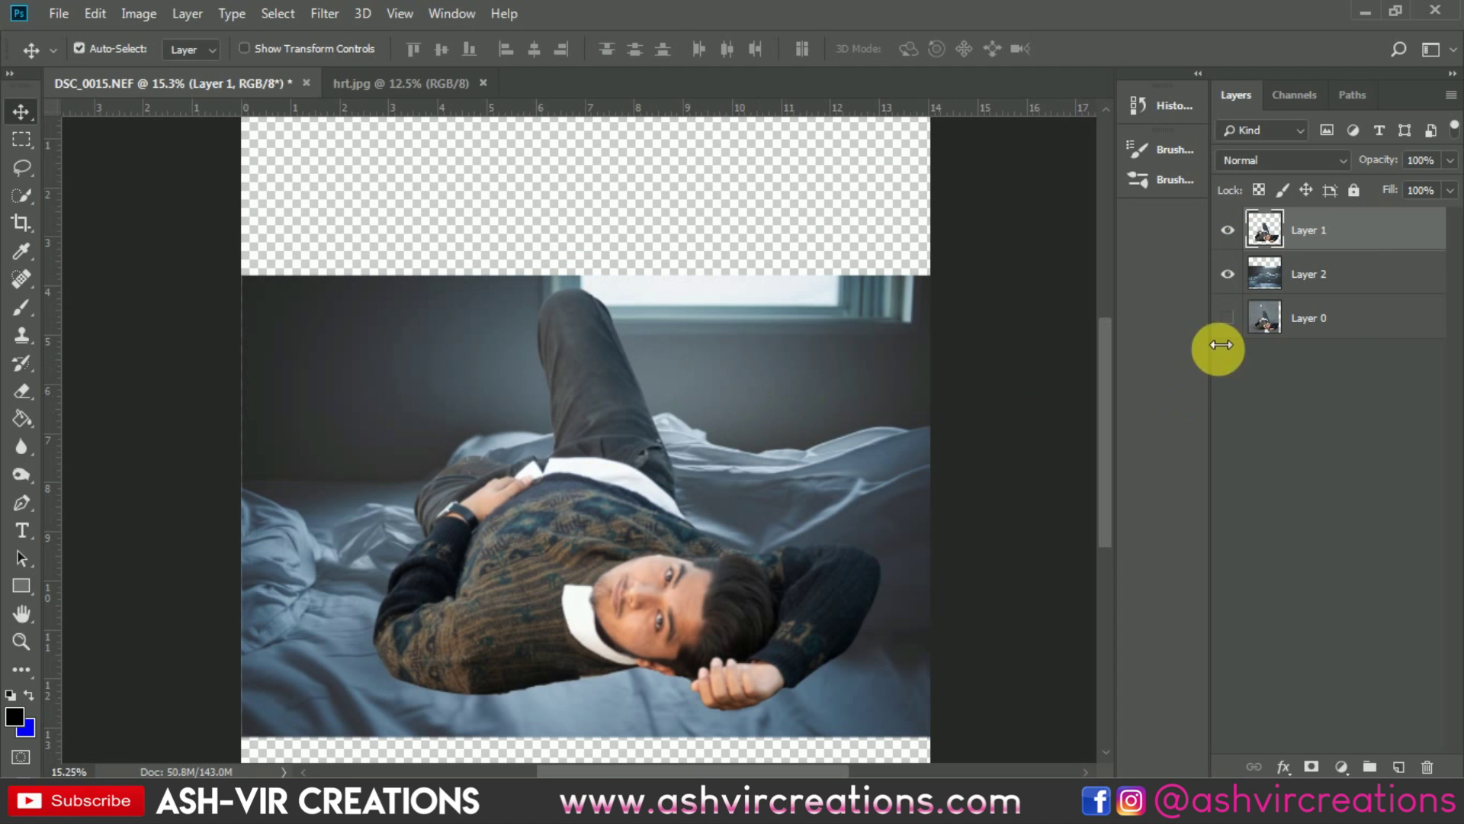
{"action": "left_click", "coordinate": [327, 14]}
{"action": "mouse_move", "coordinate": [355, 257]}
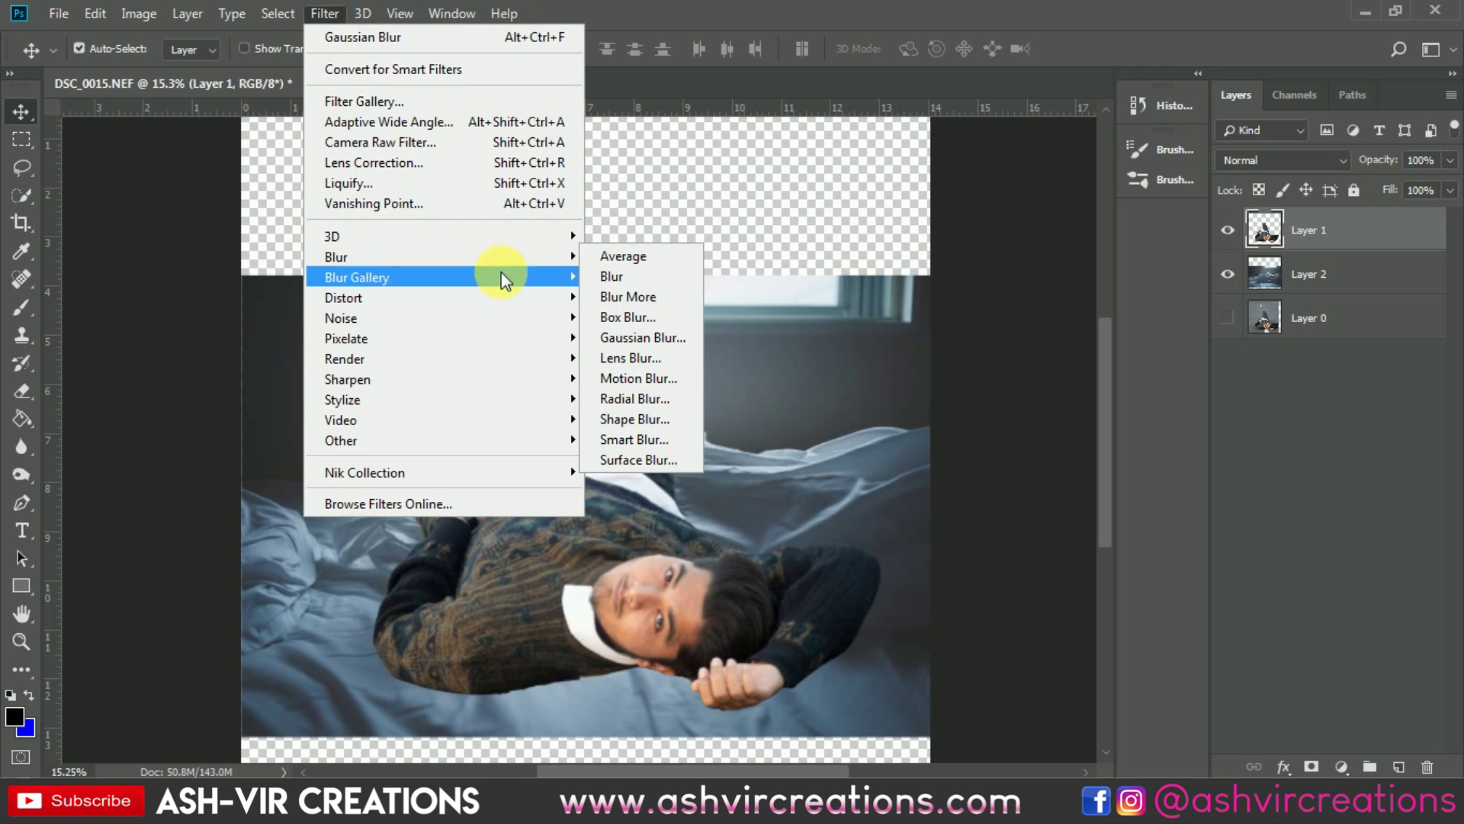
{"action": "mouse_move", "coordinate": [533, 276]}
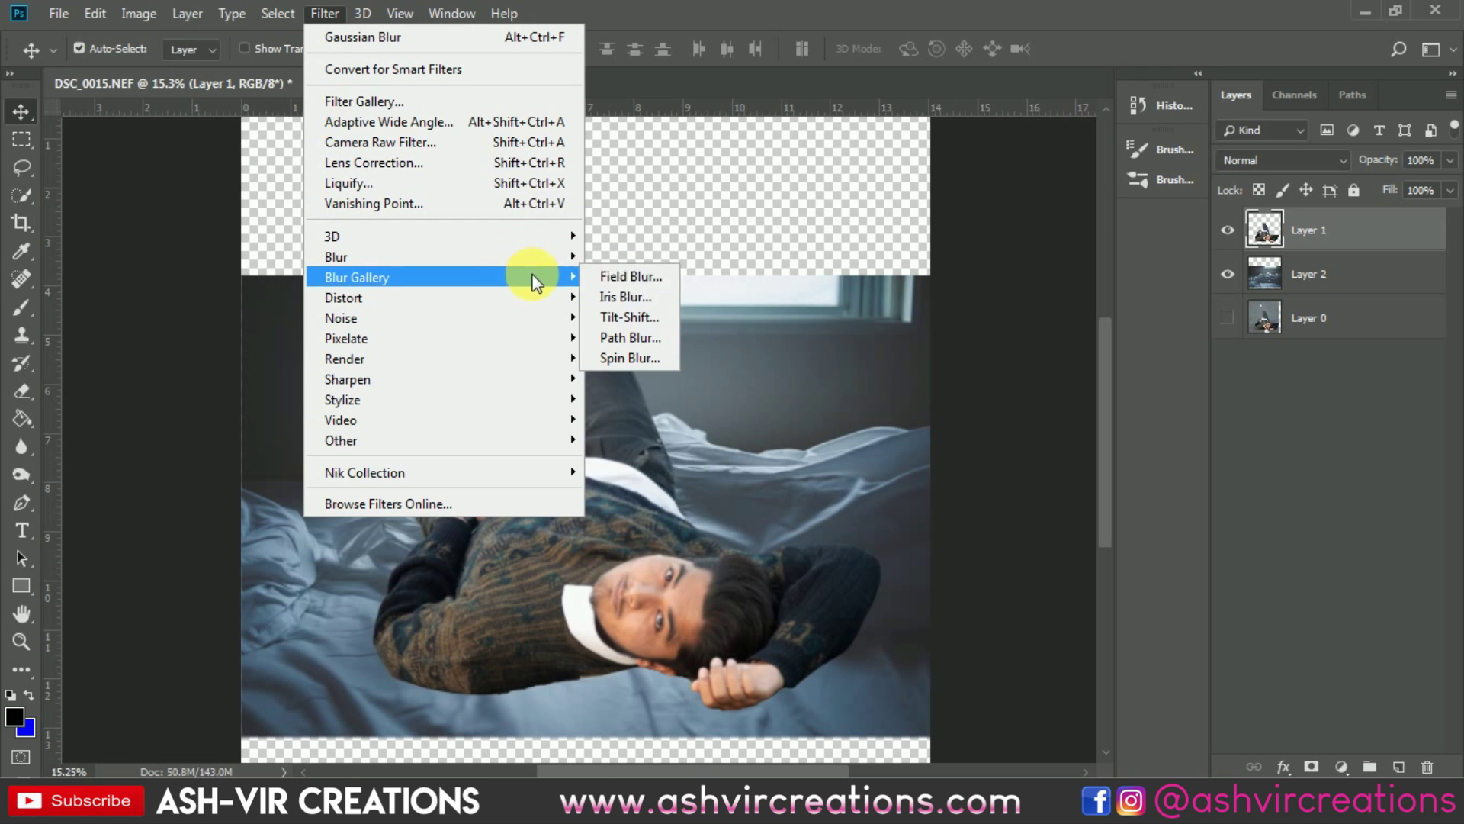
{"action": "left_click", "coordinate": [631, 317]}
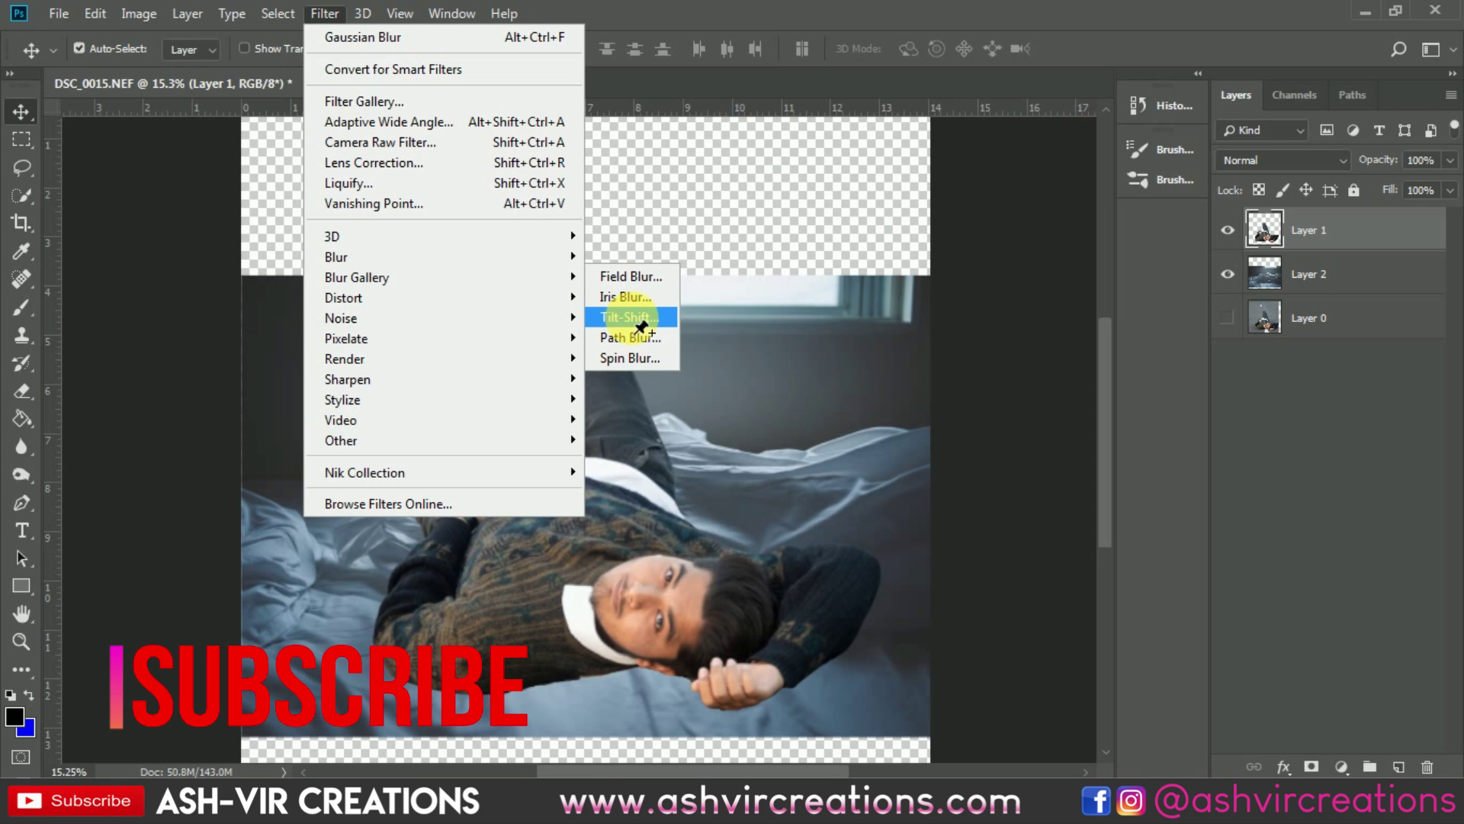
{"action": "left_click", "coordinate": [631, 317]}
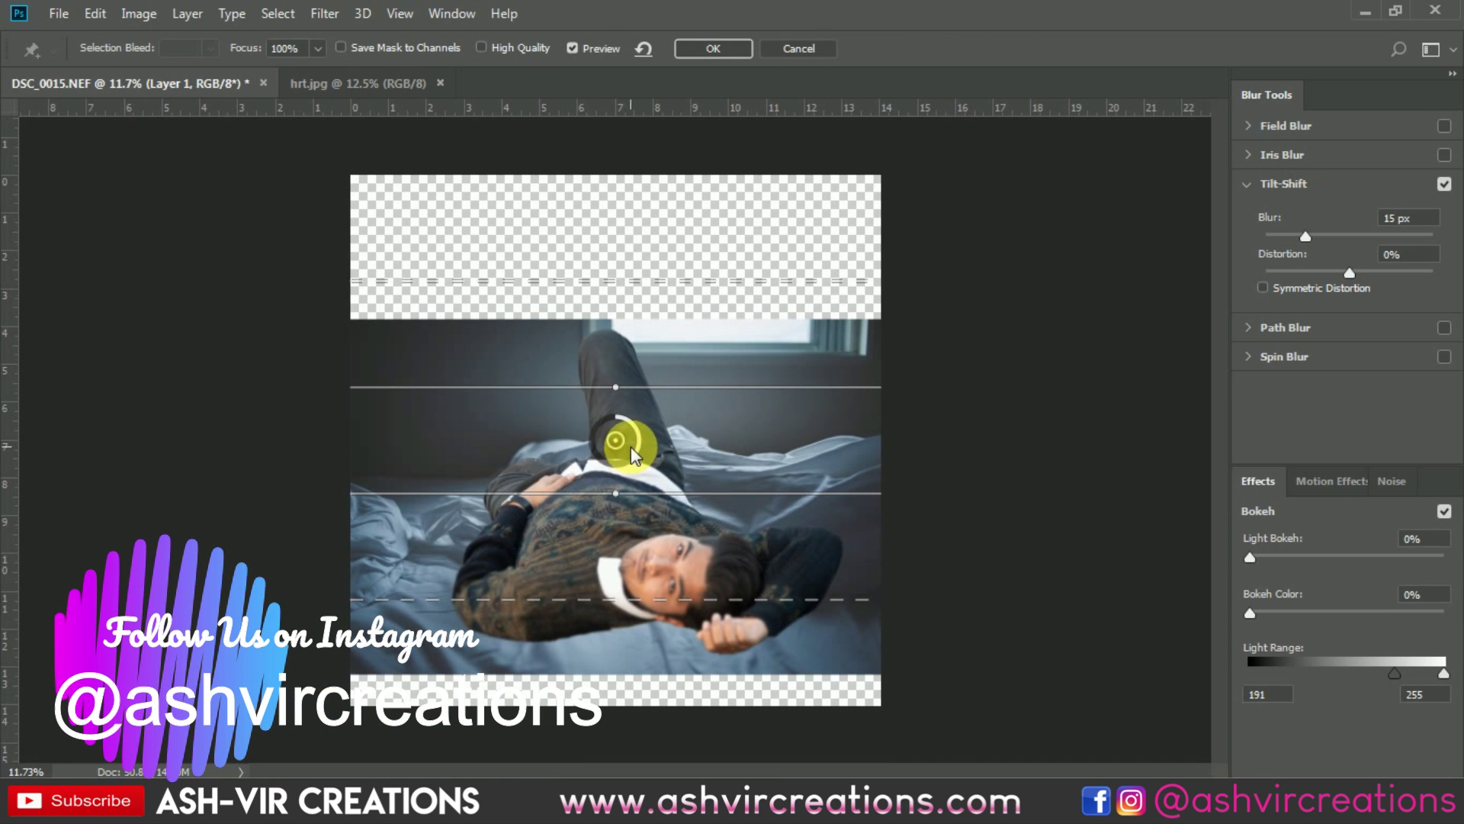
Centre the tilt-shift on the man's face, lower its bottom focus line to the bed's edge, and set the blur to 93 px.
{"action": "left_click_drag", "start_coordinate": [620, 512], "coordinate": [636, 572]}
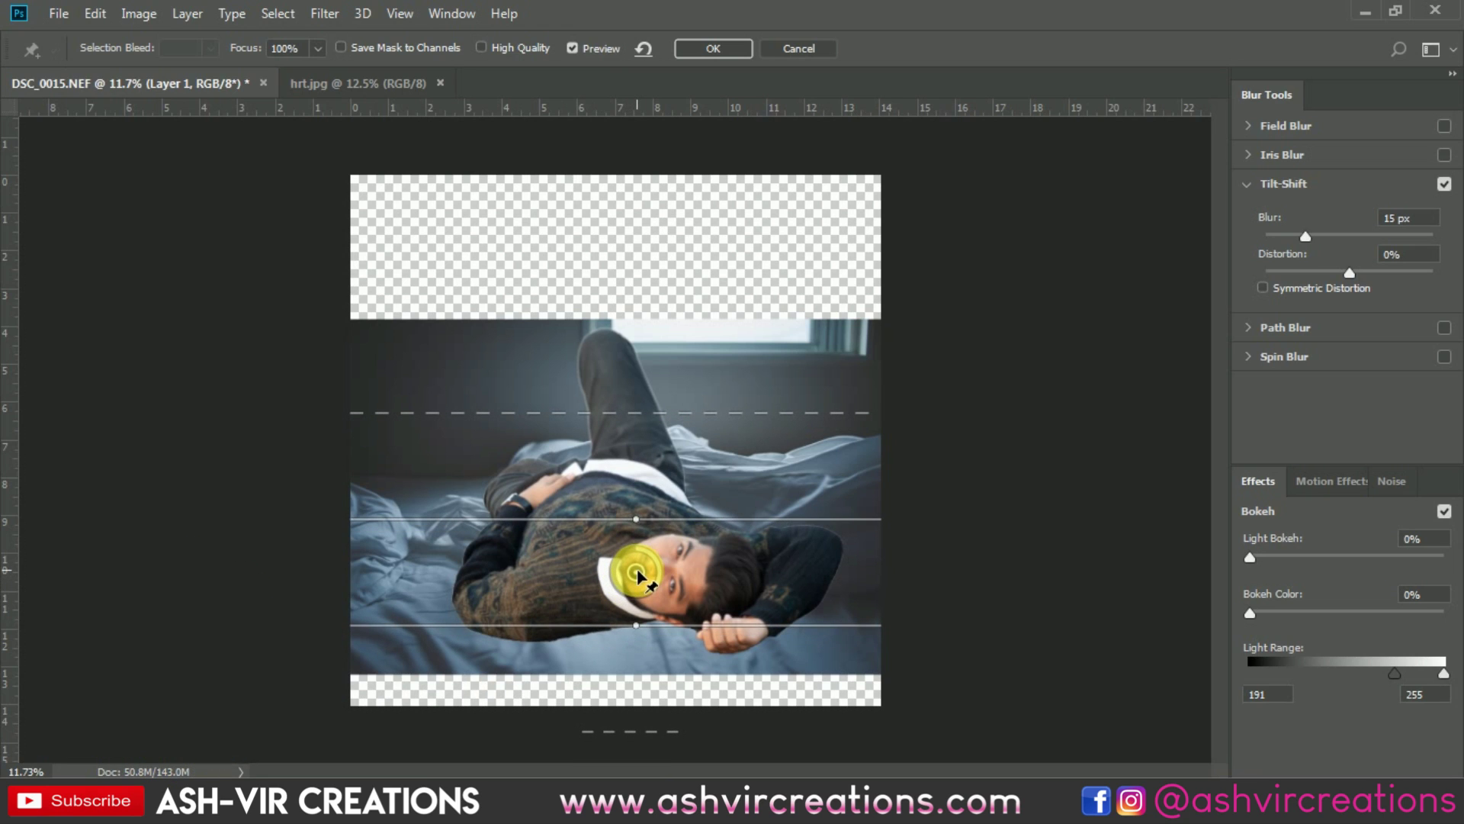
{"action": "left_click_drag", "start_coordinate": [645, 637], "coordinate": [671, 665]}
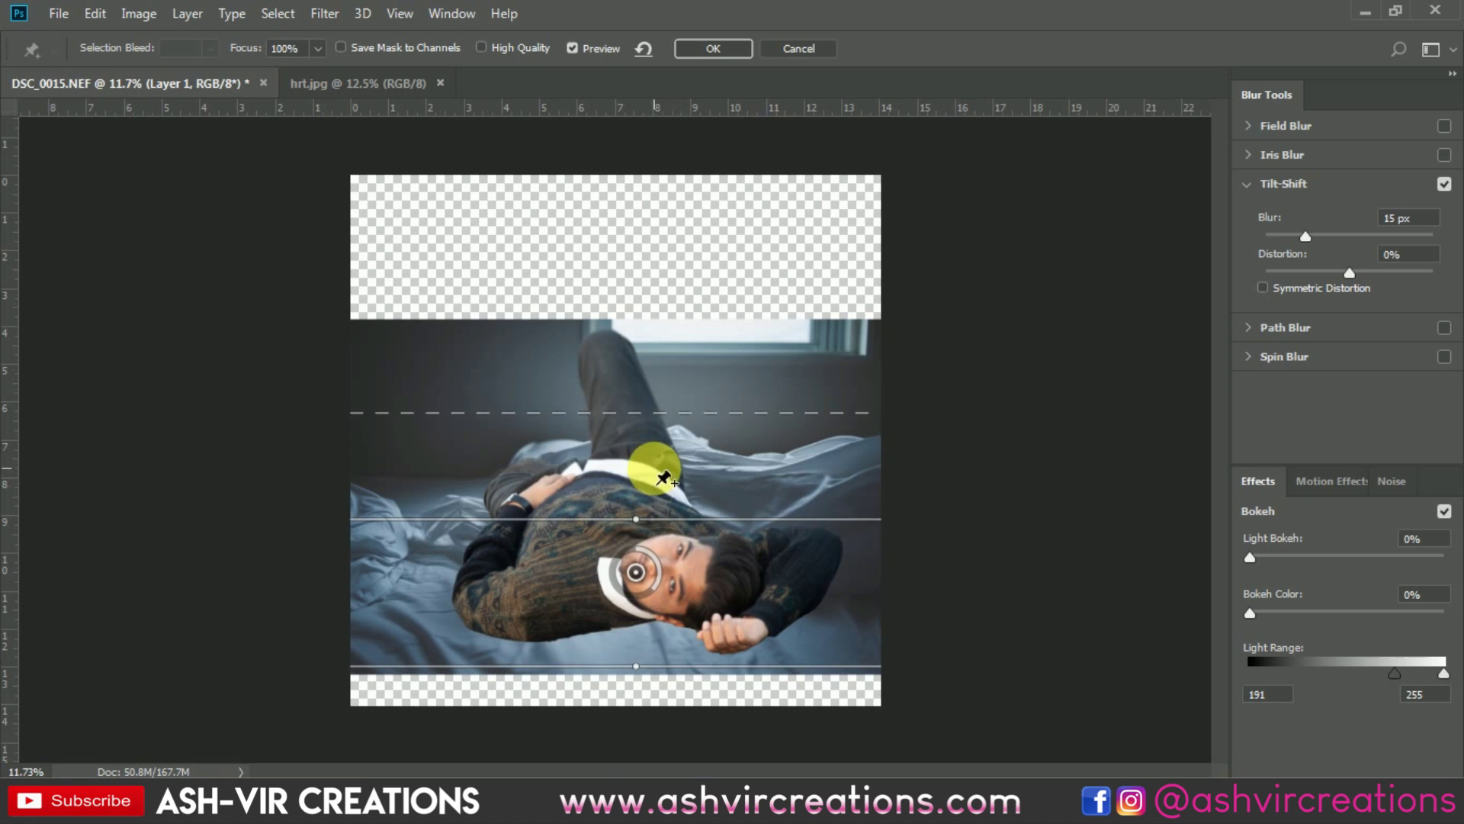
{"action": "left_click_drag", "start_coordinate": [644, 597], "coordinate": [581, 575]}
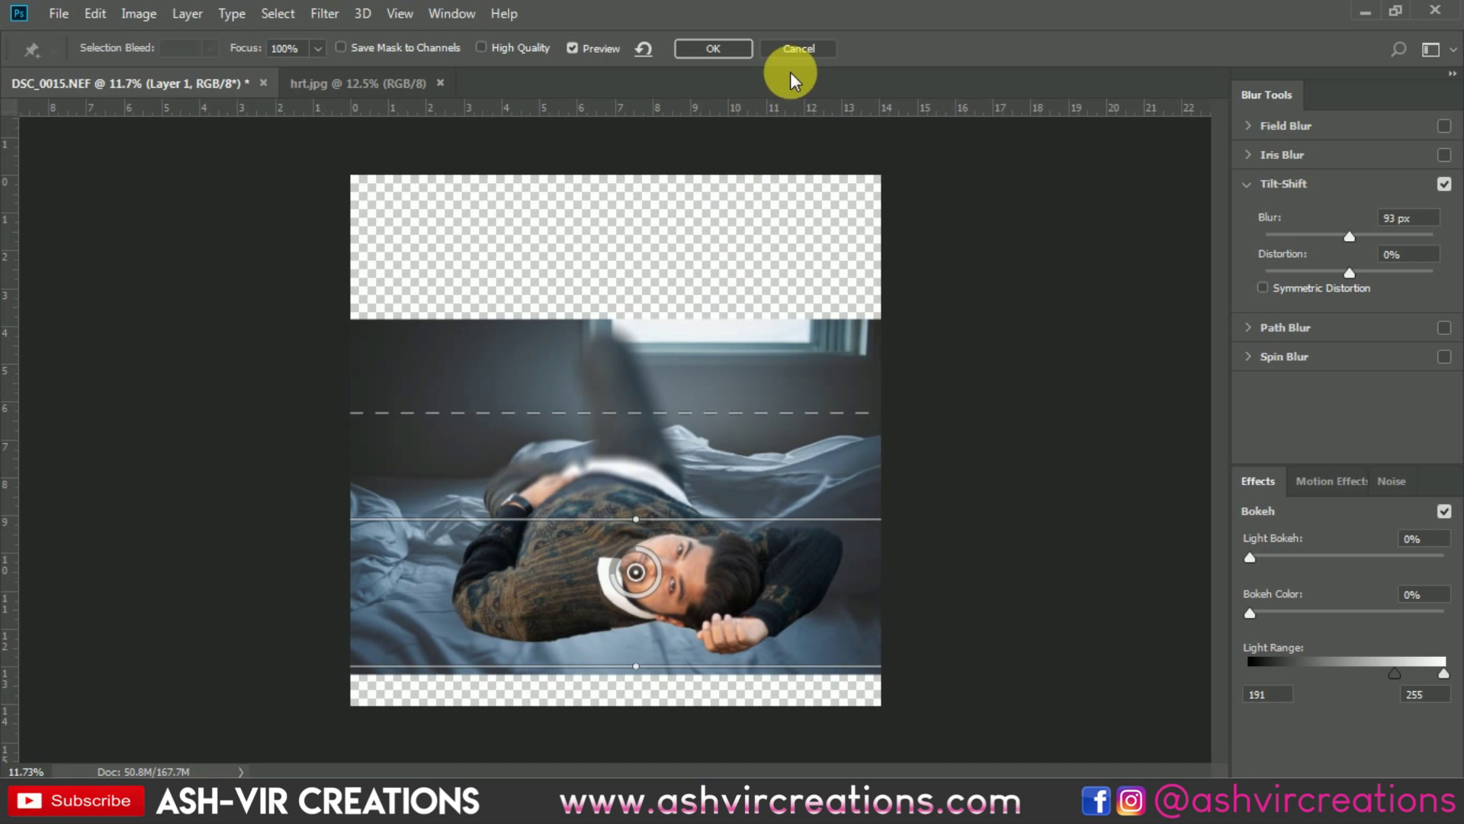
Add a second tilt-shift pin by the collar, reduce its blur to 33 px, and lower its upper feather line to the waist.
{"action": "mouse_move", "coordinate": [618, 584]}
{"action": "left_mouse_down"}
{"action": "mouse_move", "coordinate": [612, 568]}
{"action": "mouse_move", "coordinate": [616, 581]}
{"action": "left_mouse_up"}
{"action": "left_click", "coordinate": [617, 602]}
{"action": "left_click_drag", "start_coordinate": [622, 606], "coordinate": [625, 587]}
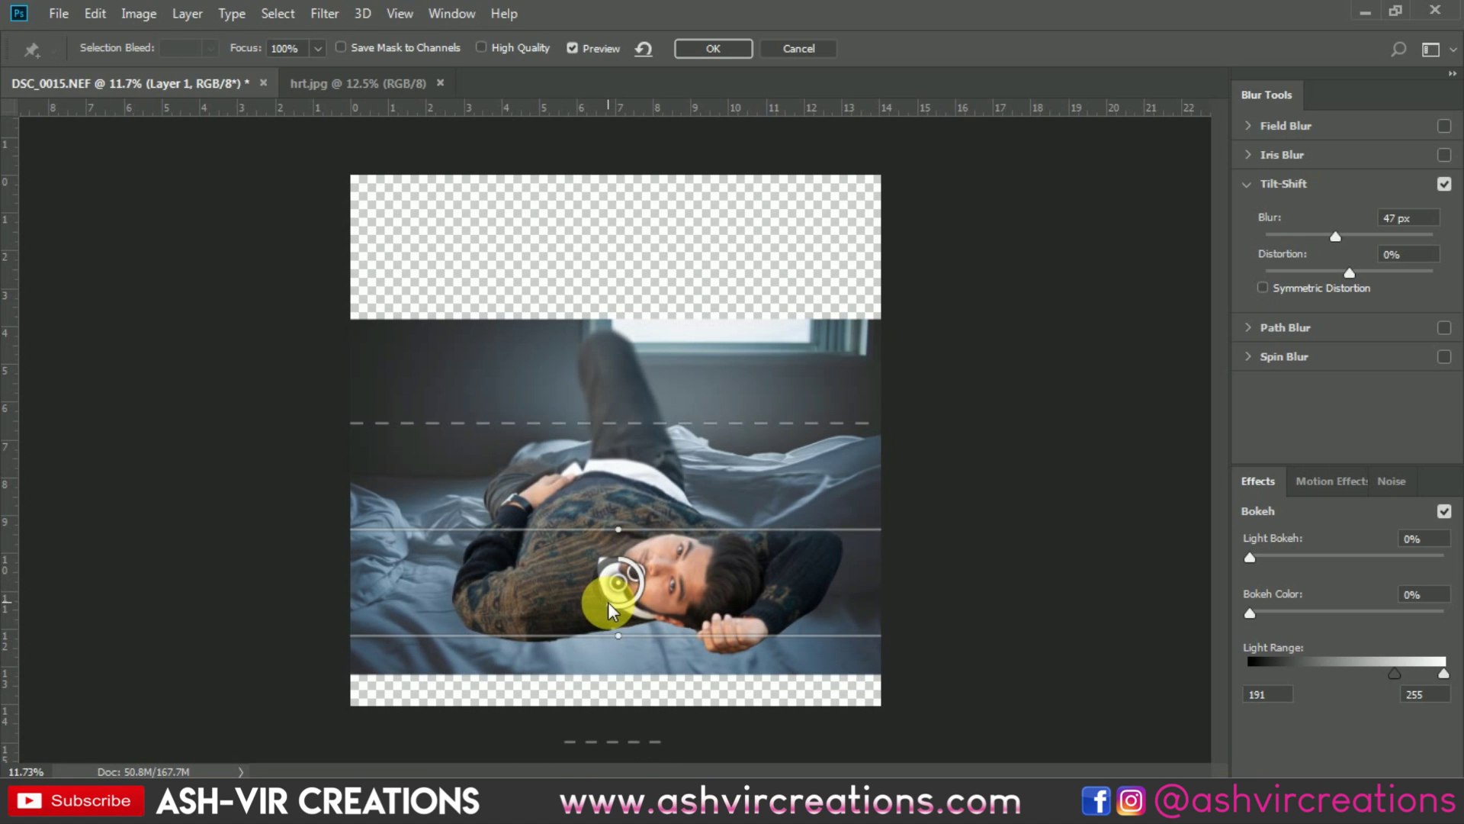
{"action": "left_click_drag", "start_coordinate": [611, 423], "coordinate": [616, 489]}
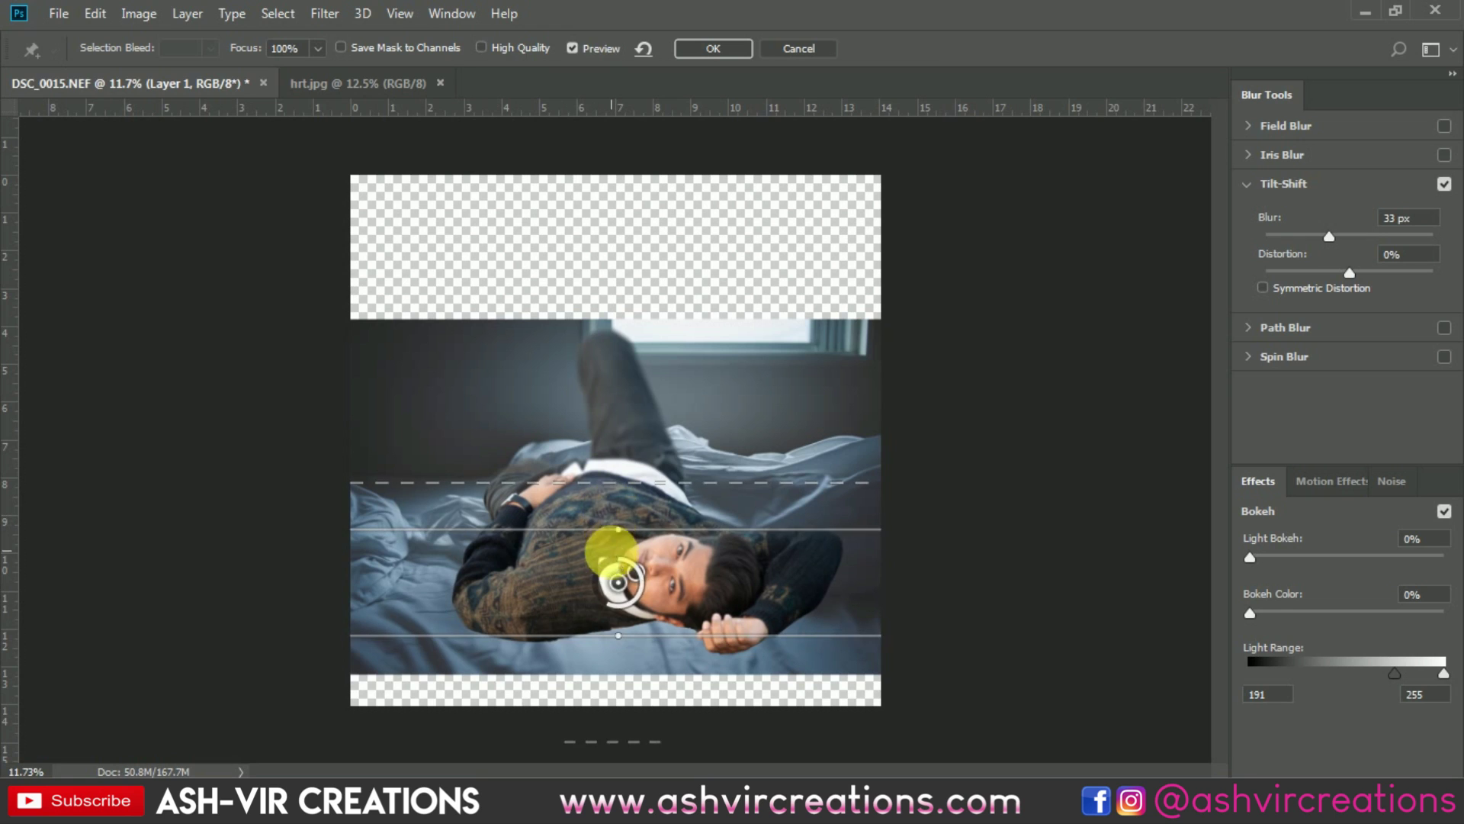
Move the second pin onto the face, set its blur to 19 px, and tilt its focus lines slightly.
{"action": "left_click_drag", "start_coordinate": [616, 582], "coordinate": [637, 614]}
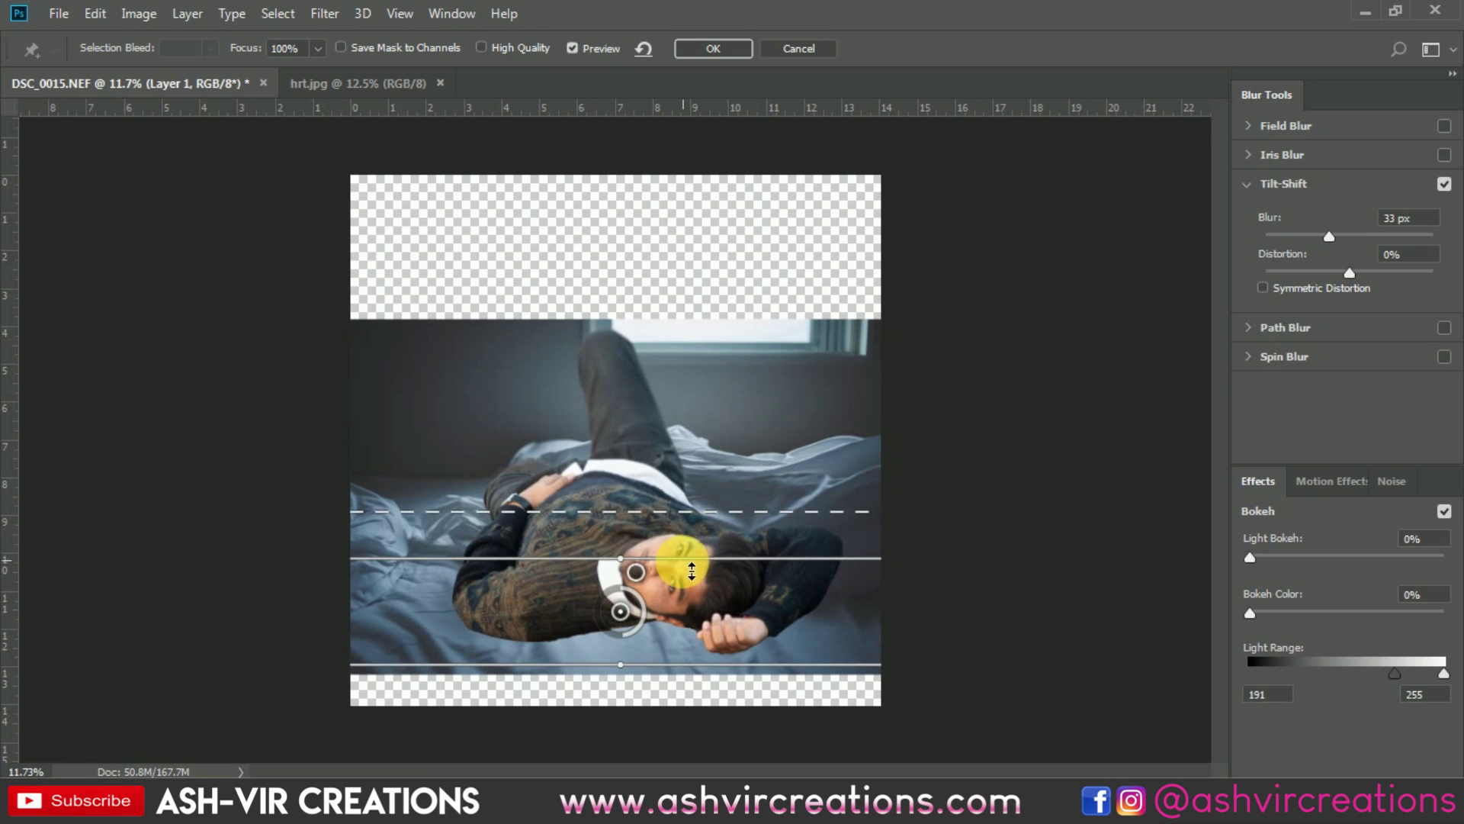
{"action": "left_click_drag", "start_coordinate": [625, 612], "coordinate": [648, 570]}
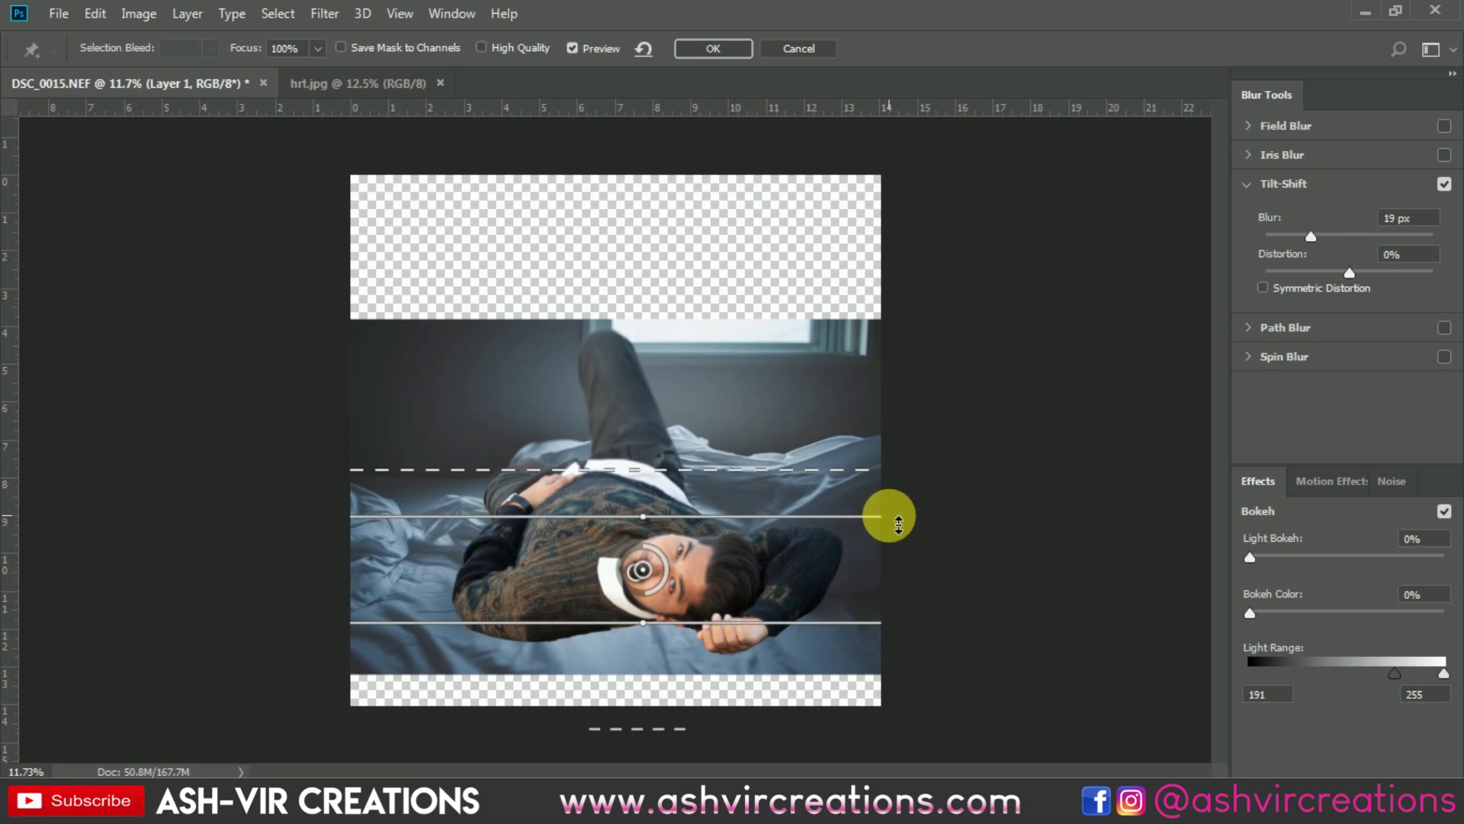
{"action": "left_click_drag", "start_coordinate": [355, 516], "coordinate": [355, 520]}
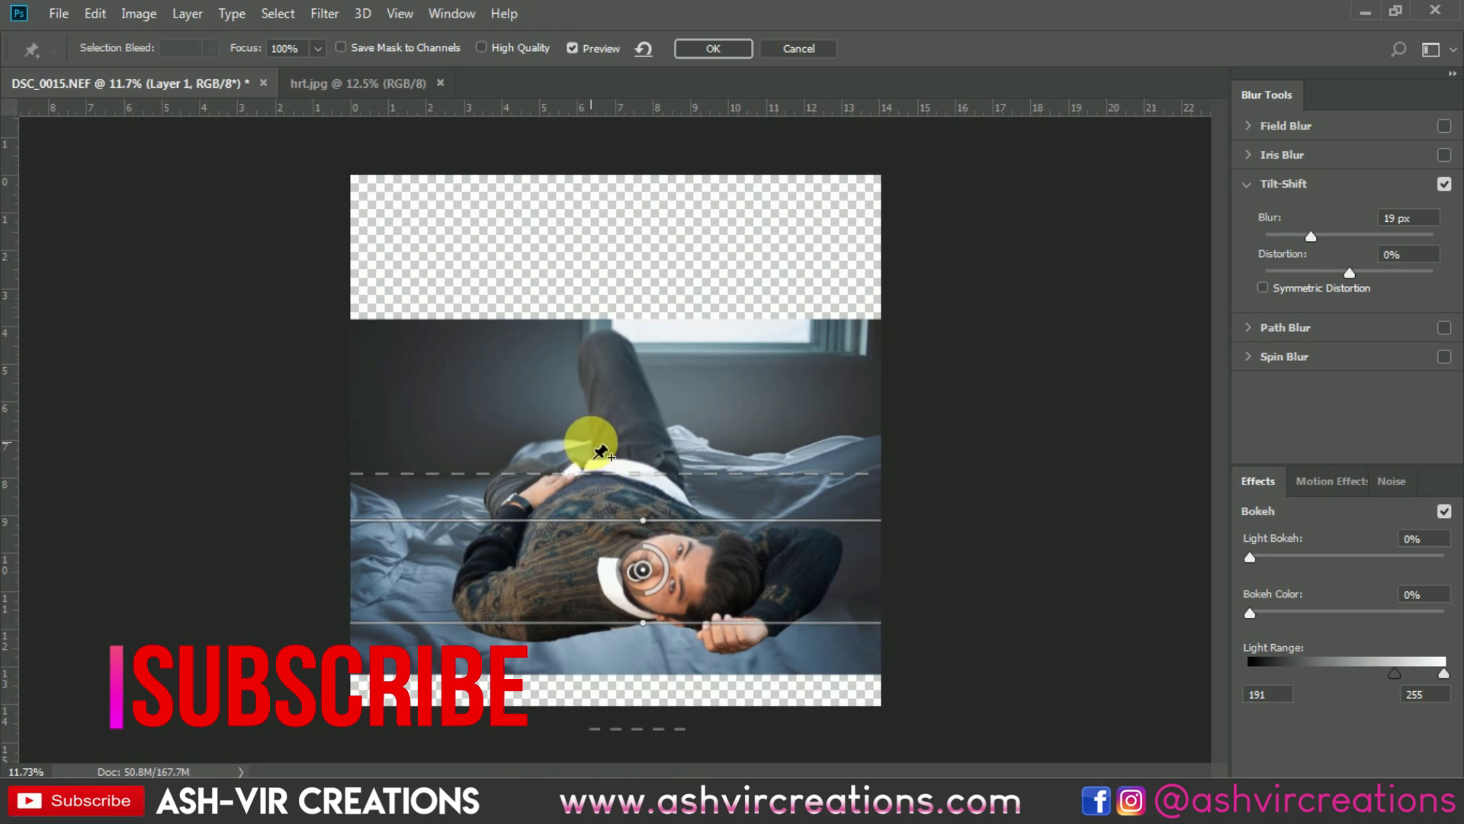
{"action": "mouse_move", "coordinate": [646, 536]}
{"action": "left_mouse_down"}
{"action": "mouse_move", "coordinate": [627, 523]}
{"action": "mouse_move", "coordinate": [648, 532]}
{"action": "left_mouse_up"}
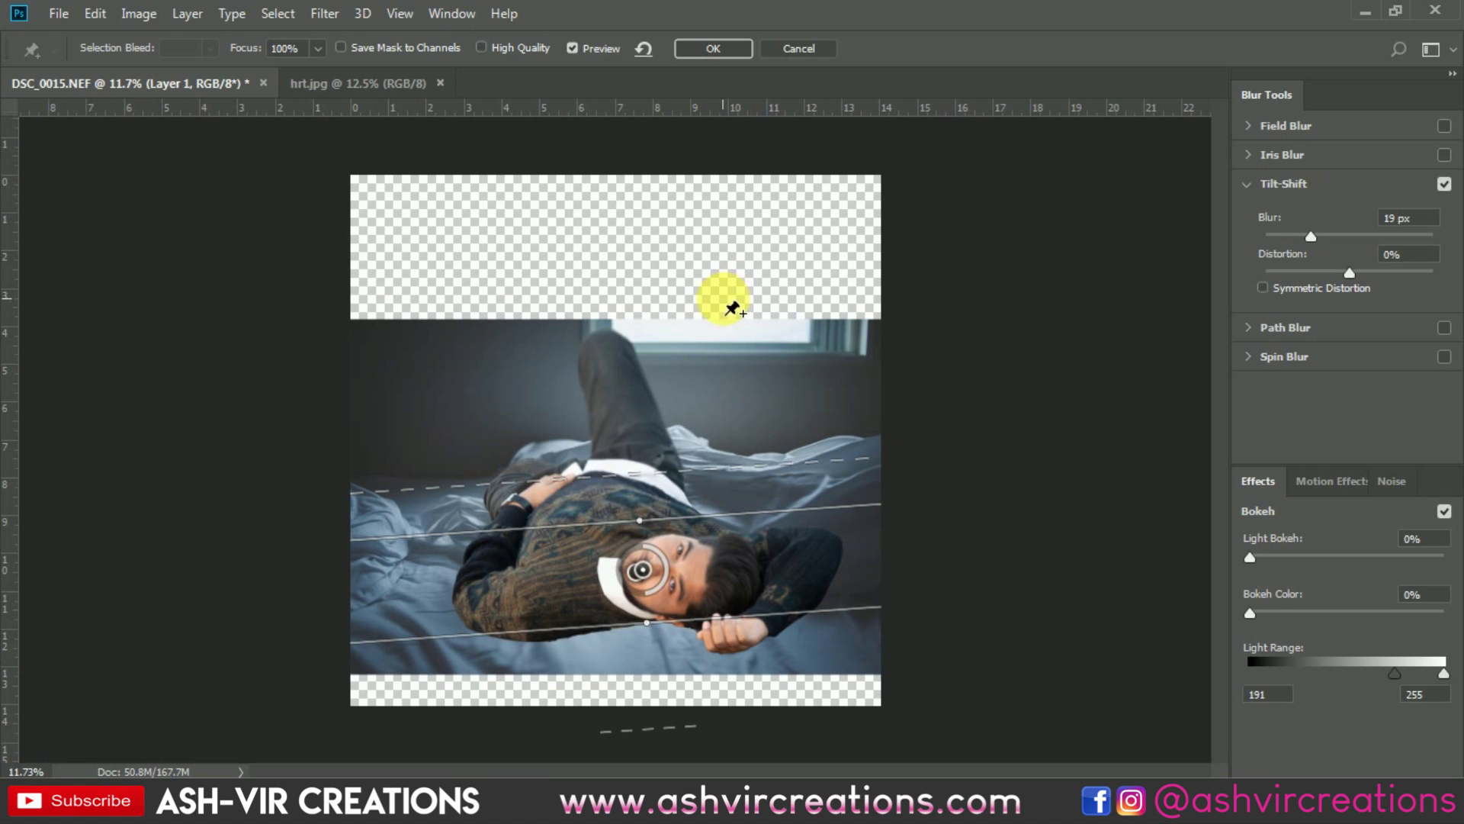
Set the tilt-shift blur to 26 px with level focus lines and apply the filter to Layer 1.
{"action": "left_click", "coordinate": [642, 568]}
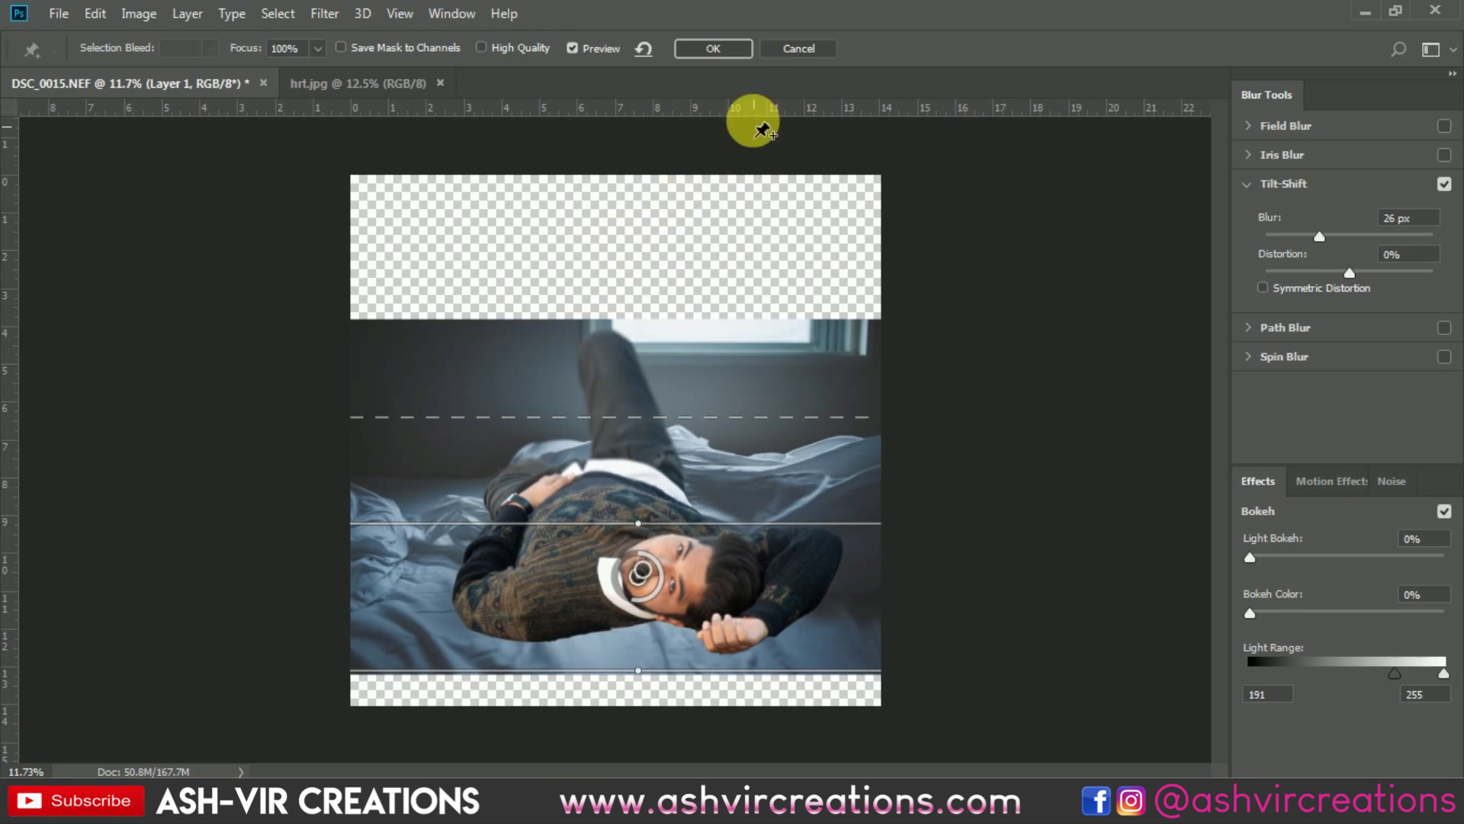
{"action": "left_click", "coordinate": [729, 51]}
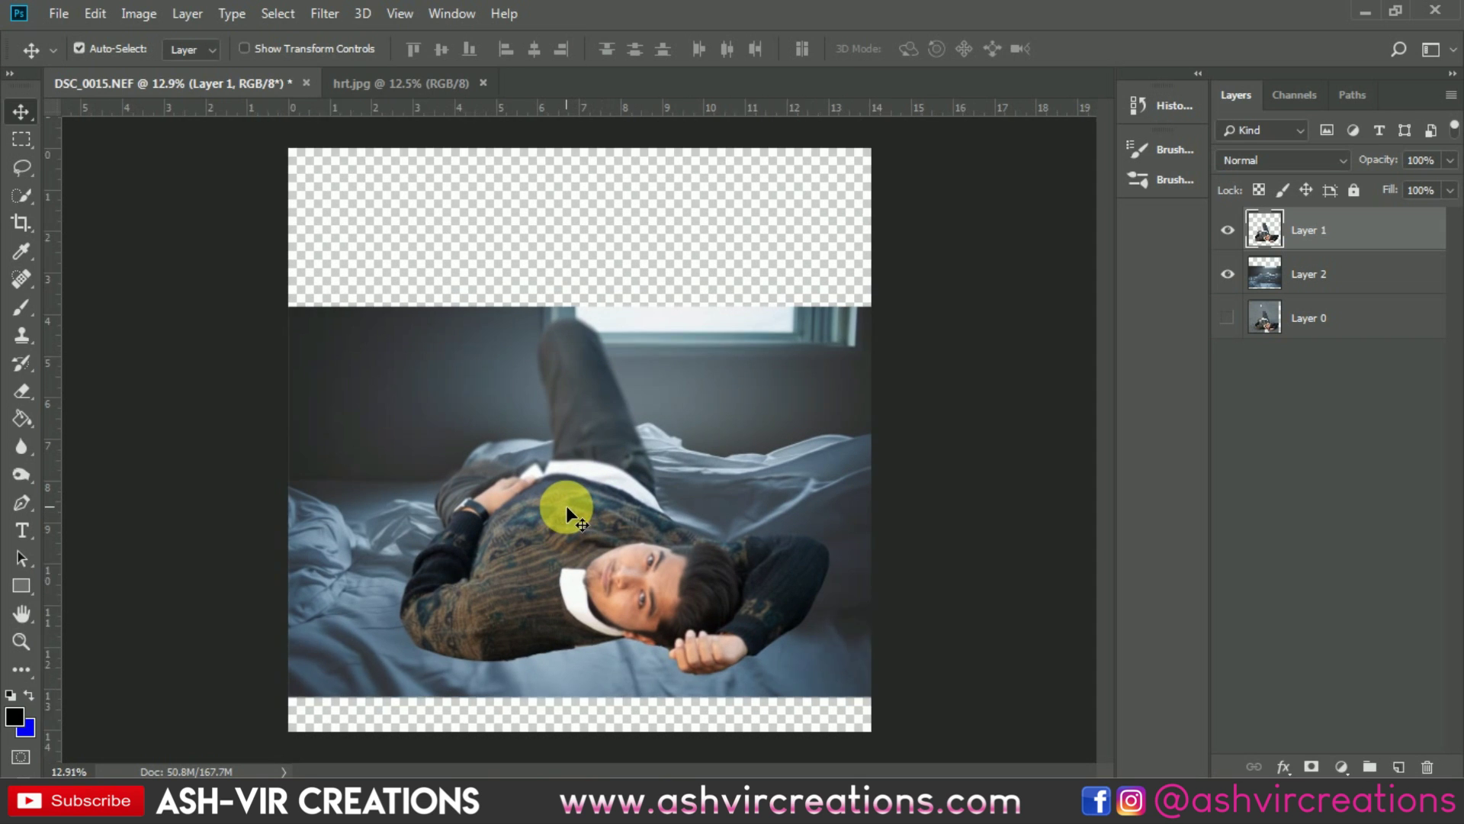
Choose the Blur Tool with the 30 px Hard Round brush for the cutout's edges beside the hand.
{"action": "scroll", "coordinate": [566, 505], "scroll_direction": "up", "scroll_amount": 3}
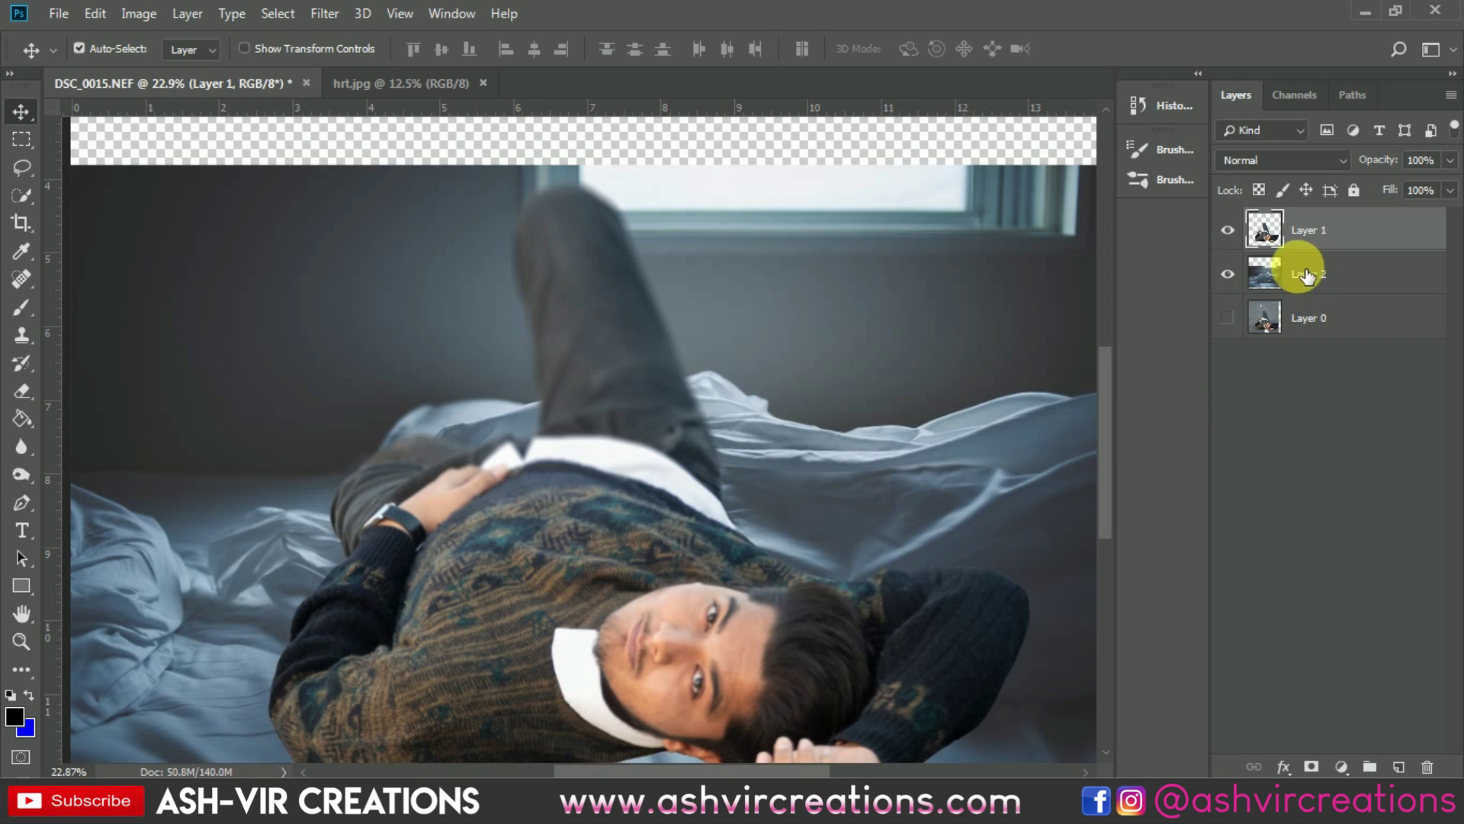
{"action": "scroll", "coordinate": [419, 582], "scroll_direction": "up", "scroll_amount": 2}
{"action": "left_click_drag", "start_coordinate": [475, 526], "coordinate": [628, 480]}
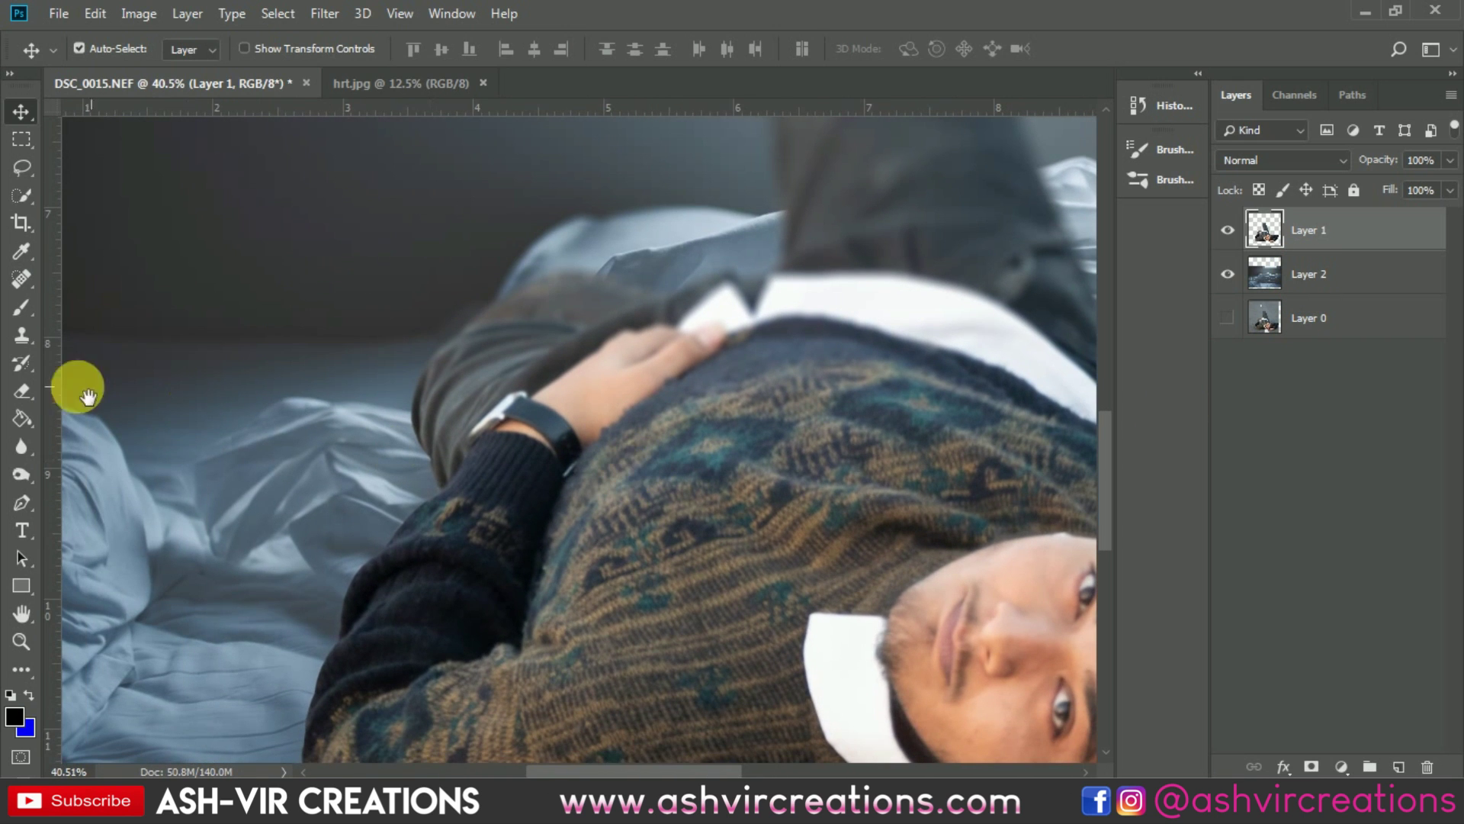
{"action": "left_click", "coordinate": [21, 446]}
{"action": "right_click", "coordinate": [33, 441]}
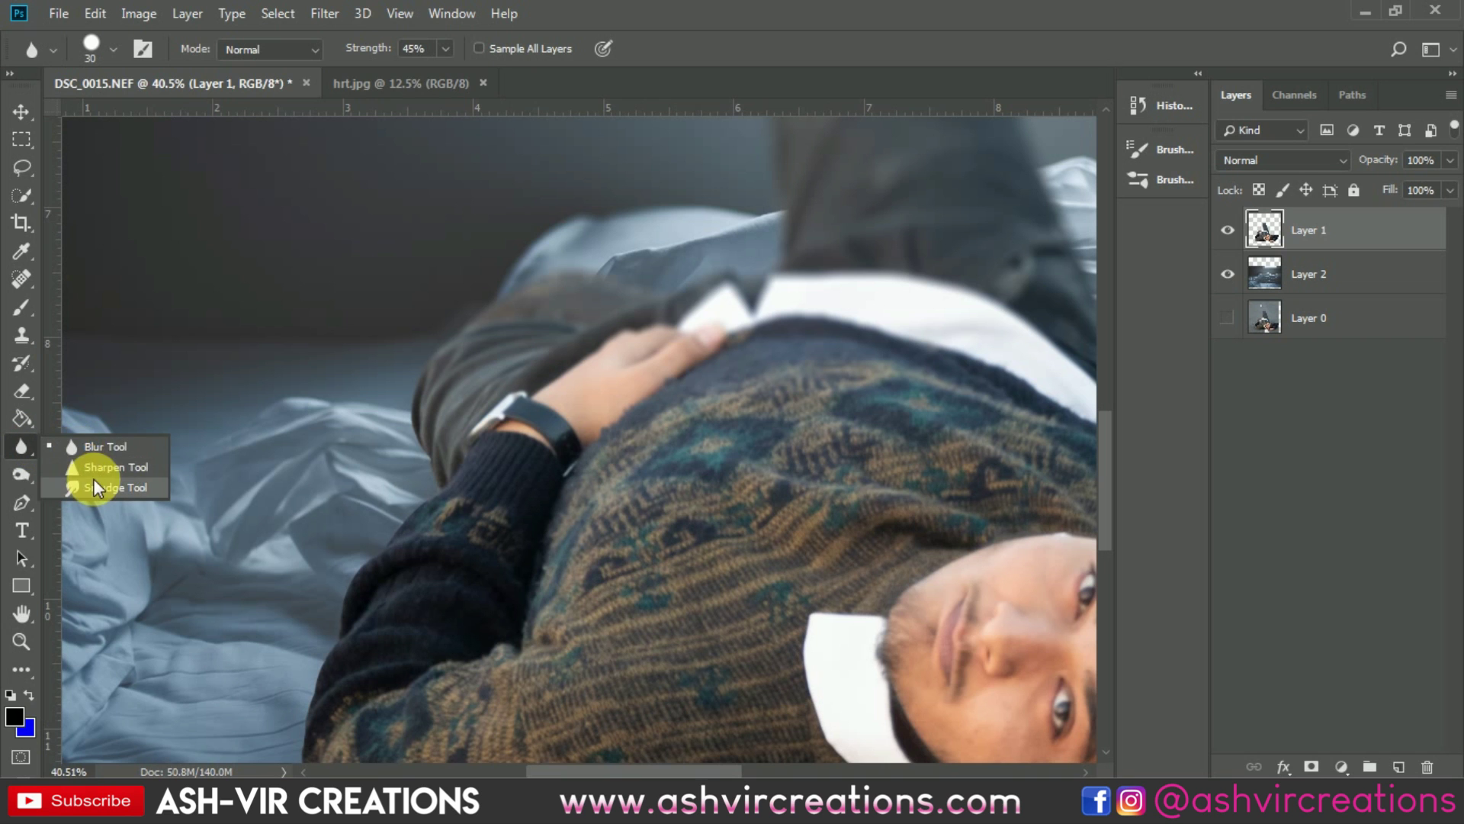
{"action": "left_click", "coordinate": [103, 447]}
{"action": "scroll", "coordinate": [453, 324], "scroll_direction": "up", "scroll_amount": 2}
{"action": "right_click", "coordinate": [448, 376]}
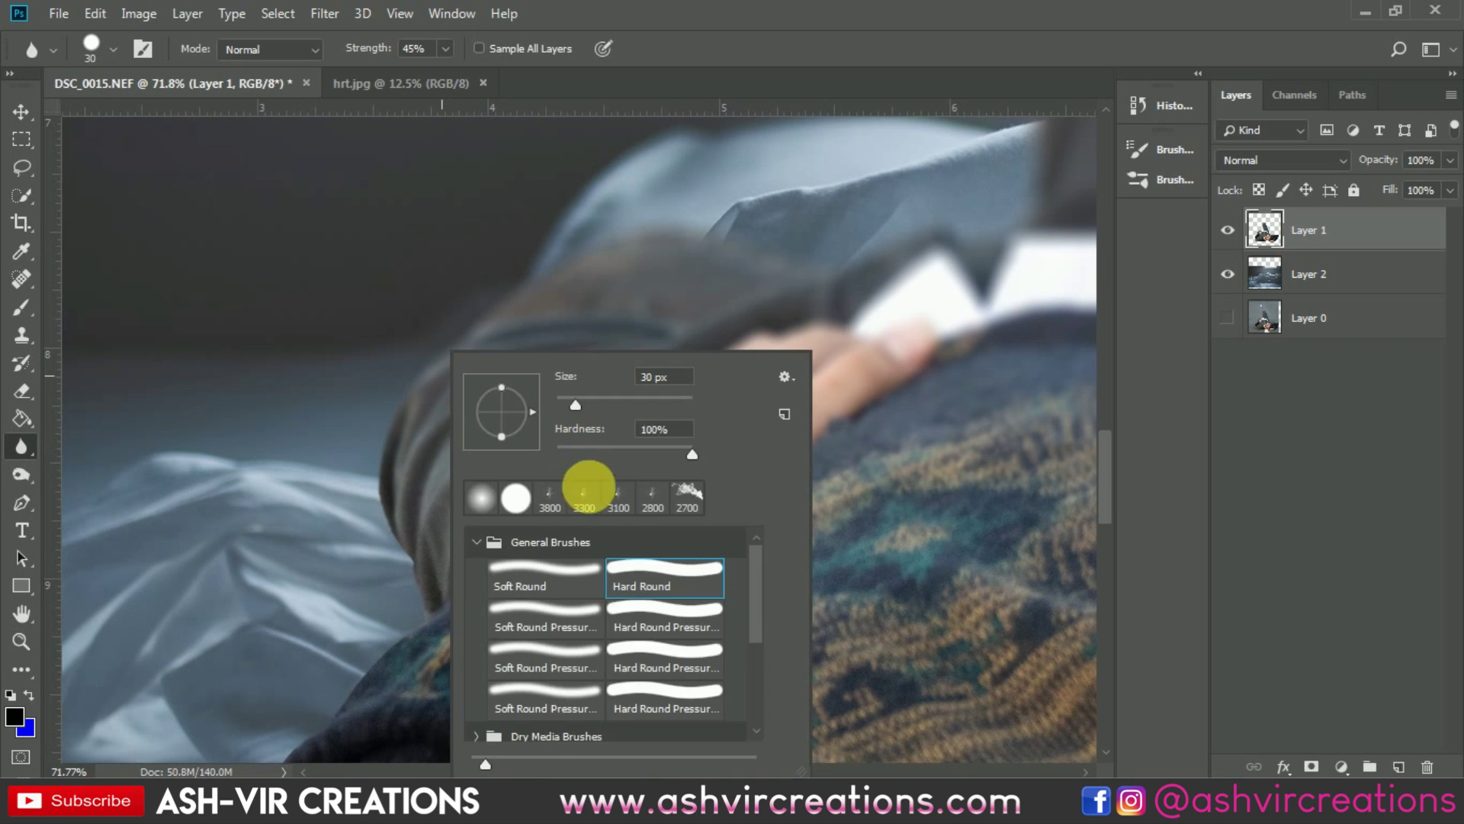
{"action": "double_click", "coordinate": [642, 572]}
Enlarge the blur brush to 45 px and soften the cutout's edges along the bent leg and sleeve against the bedding.
{"action": "left_click_drag", "start_coordinate": [509, 497], "coordinate": [571, 341]}
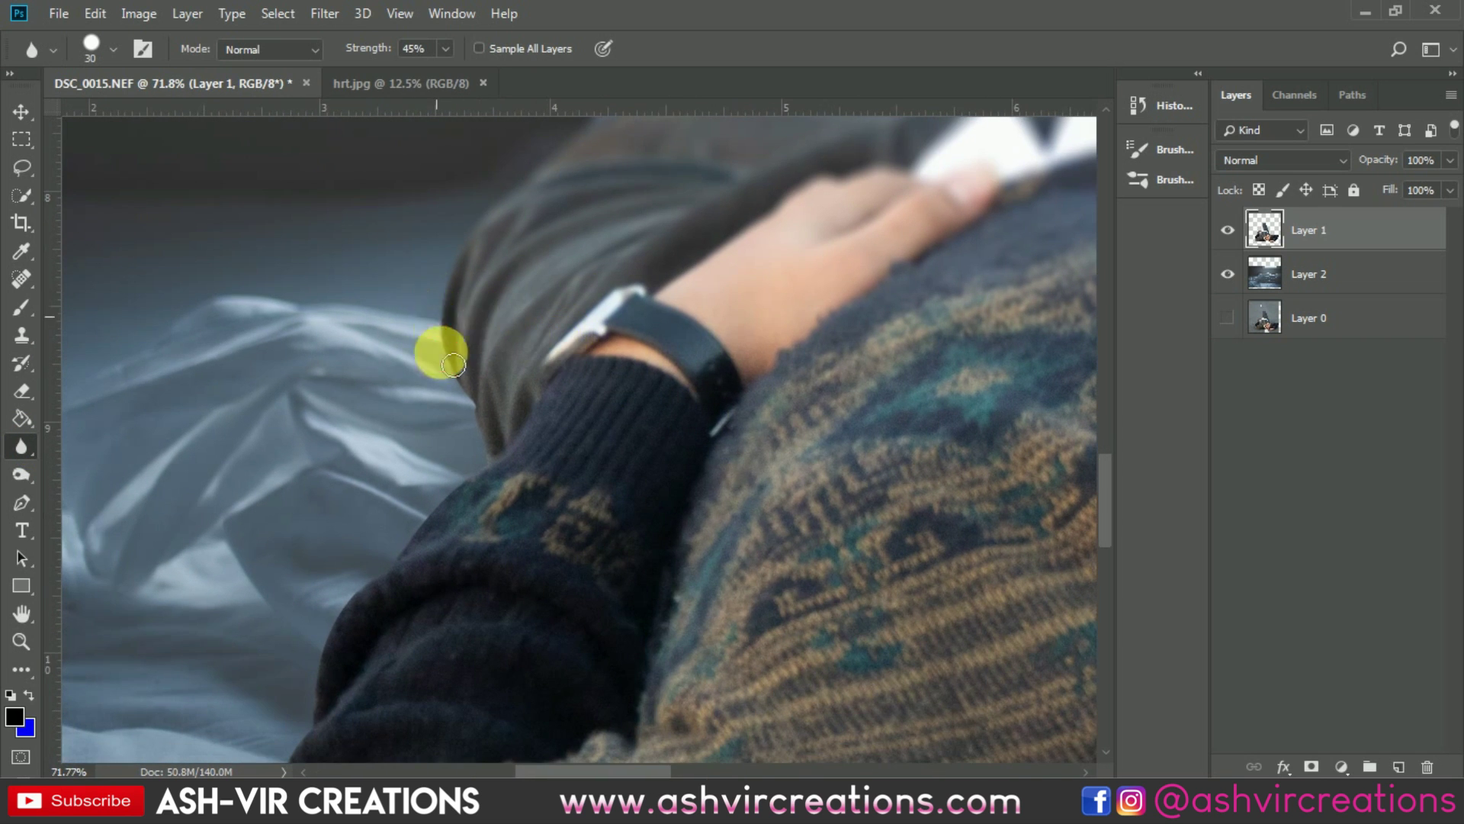
{"action": "mouse_move", "coordinate": [469, 393]}
{"action": "left_mouse_down"}
{"action": "mouse_move", "coordinate": [487, 435]}
{"action": "mouse_move", "coordinate": [472, 476]}
{"action": "mouse_move", "coordinate": [401, 556]}
{"action": "left_mouse_up"}
{"action": "key", "text": "bracketright"}
{"action": "key", "text": "bracketright"}
{"action": "key", "text": "bracketright"}
{"action": "mouse_move", "coordinate": [464, 484]}
{"action": "left_mouse_down"}
{"action": "mouse_move", "coordinate": [596, 353]}
{"action": "mouse_move", "coordinate": [526, 447]}
{"action": "mouse_move", "coordinate": [457, 597]}
{"action": "left_mouse_up"}
{"action": "left_click_drag", "start_coordinate": [514, 480], "coordinate": [636, 264]}
{"action": "mouse_move", "coordinate": [600, 324]}
{"action": "left_mouse_down"}
{"action": "mouse_move", "coordinate": [529, 460]}
{"action": "mouse_move", "coordinate": [509, 597]}
{"action": "left_mouse_up"}
{"action": "left_click_drag", "start_coordinate": [528, 461], "coordinate": [538, 273]}
{"action": "left_click_drag", "start_coordinate": [513, 518], "coordinate": [542, 366]}
{"action": "mouse_move", "coordinate": [562, 279]}
{"action": "left_mouse_down"}
{"action": "mouse_move", "coordinate": [564, 329]}
{"action": "mouse_move", "coordinate": [648, 450]}
{"action": "left_mouse_up"}
{"action": "left_click_drag", "start_coordinate": [610, 356], "coordinate": [539, 272]}
{"action": "mouse_move", "coordinate": [739, 416]}
{"action": "left_mouse_down"}
{"action": "mouse_move", "coordinate": [484, 350]}
{"action": "mouse_move", "coordinate": [376, 366]}
{"action": "mouse_move", "coordinate": [610, 452]}
{"action": "mouse_move", "coordinate": [831, 471]}
{"action": "left_mouse_up"}
Soften the cutout's remaining edges along the trousers, white shirt and sweater against the bedding with the Blur Tool.
{"action": "left_click_drag", "start_coordinate": [995, 356], "coordinate": [198, 655]}
{"action": "left_click_drag", "start_coordinate": [736, 568], "coordinate": [323, 486]}
{"action": "mouse_move", "coordinate": [595, 493]}
{"action": "left_mouse_down"}
{"action": "mouse_move", "coordinate": [321, 715]}
{"action": "mouse_move", "coordinate": [536, 591]}
{"action": "mouse_move", "coordinate": [446, 616]}
{"action": "mouse_move", "coordinate": [583, 565]}
{"action": "mouse_move", "coordinate": [554, 553]}
{"action": "mouse_move", "coordinate": [531, 572]}
{"action": "mouse_move", "coordinate": [638, 451]}
{"action": "left_mouse_up"}
{"action": "mouse_move", "coordinate": [590, 526]}
{"action": "left_mouse_down"}
{"action": "mouse_move", "coordinate": [507, 647]}
{"action": "mouse_move", "coordinate": [629, 318]}
{"action": "mouse_move", "coordinate": [736, 504]}
{"action": "left_mouse_up"}
{"action": "mouse_move", "coordinate": [757, 564]}
{"action": "left_mouse_down"}
{"action": "mouse_move", "coordinate": [666, 470]}
{"action": "mouse_move", "coordinate": [599, 440]}
{"action": "mouse_move", "coordinate": [266, 446]}
{"action": "mouse_move", "coordinate": [226, 467]}
{"action": "mouse_move", "coordinate": [744, 515]}
{"action": "mouse_move", "coordinate": [692, 542]}
{"action": "mouse_move", "coordinate": [511, 547]}
{"action": "mouse_move", "coordinate": [566, 539]}
{"action": "mouse_move", "coordinate": [382, 482]}
{"action": "mouse_move", "coordinate": [329, 432]}
{"action": "mouse_move", "coordinate": [361, 449]}
{"action": "mouse_move", "coordinate": [521, 652]}
{"action": "mouse_move", "coordinate": [453, 599]}
{"action": "mouse_move", "coordinate": [508, 637]}
{"action": "mouse_move", "coordinate": [413, 543]}
{"action": "mouse_move", "coordinate": [376, 459]}
{"action": "left_mouse_up"}
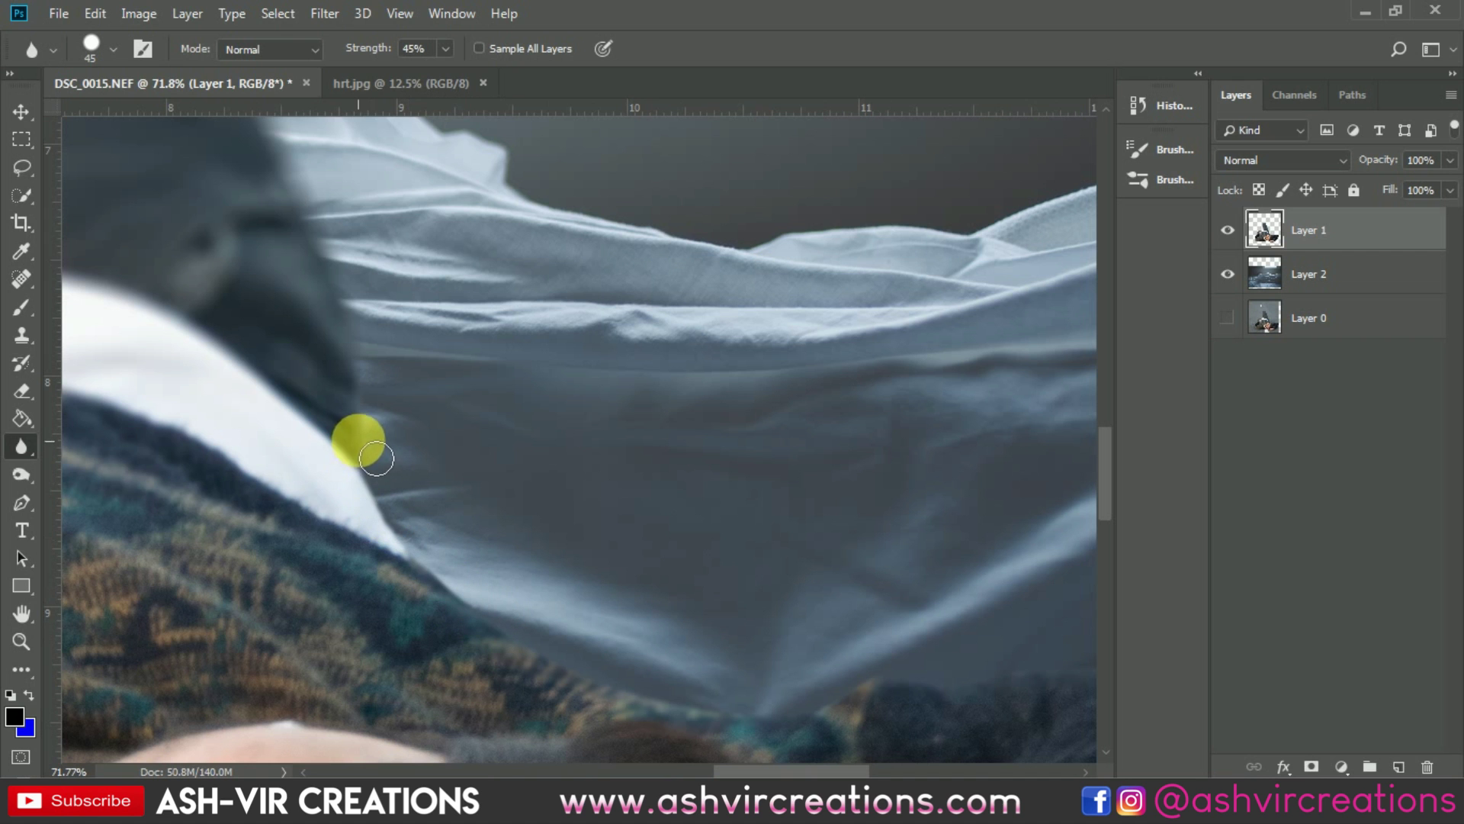
{"action": "scroll", "coordinate": [496, 555], "scroll_direction": "down", "scroll_amount": 6}
{"action": "left_click_drag", "start_coordinate": [286, 531], "coordinate": [556, 415]}
{"action": "scroll", "coordinate": [552, 416], "scroll_direction": "down", "scroll_amount": 2}
{"action": "scroll", "coordinate": [560, 399], "scroll_direction": "up", "scroll_amount": 1}
{"action": "key", "text": "v"}
{"action": "scroll", "coordinate": [822, 430], "scroll_direction": "up", "scroll_amount": 2}
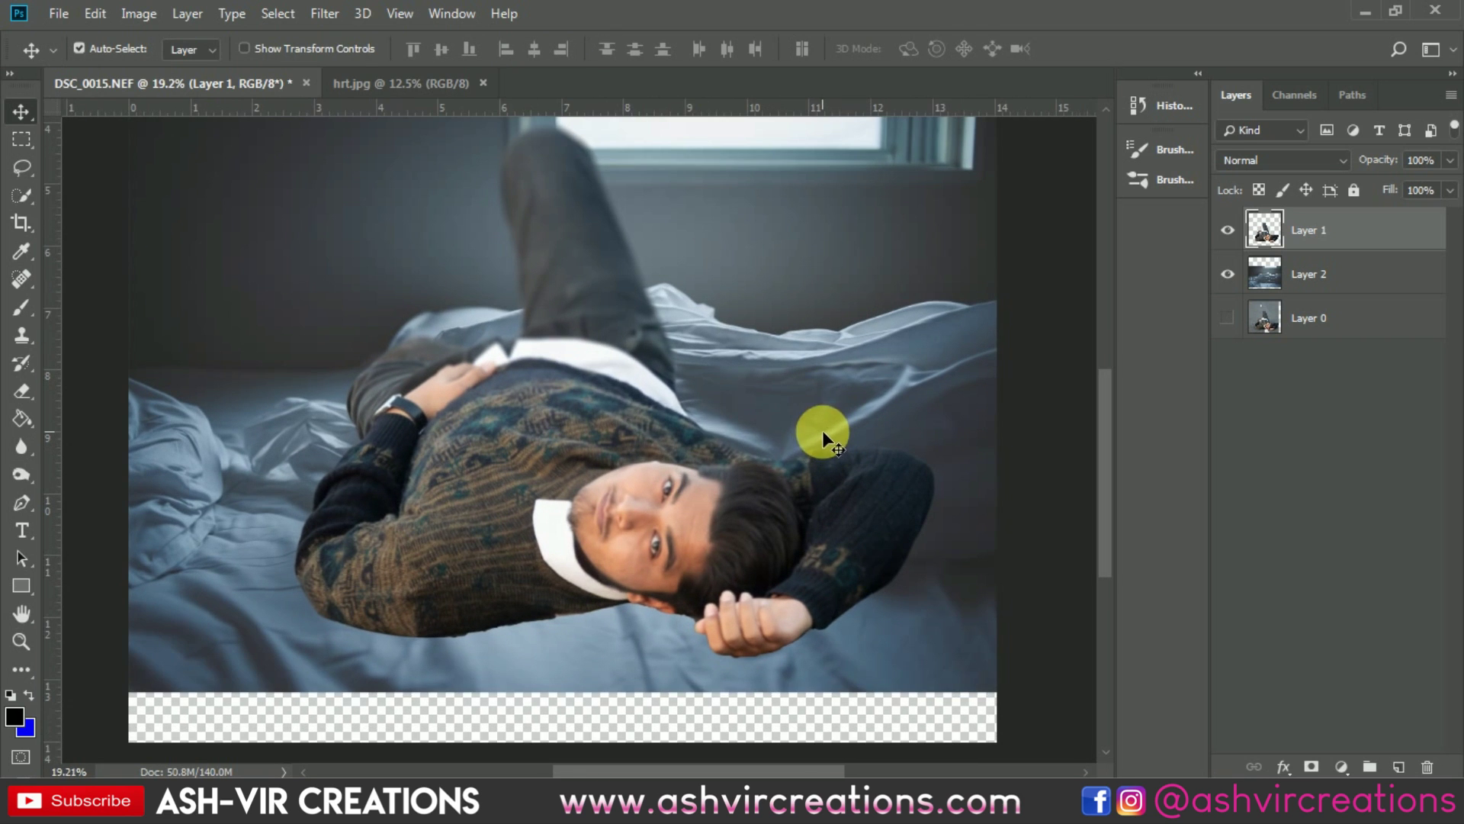
{"action": "scroll", "coordinate": [621, 396], "scroll_direction": "down", "scroll_amount": 1}
{"action": "scroll", "coordinate": [621, 405], "scroll_direction": "down", "scroll_amount": 1}
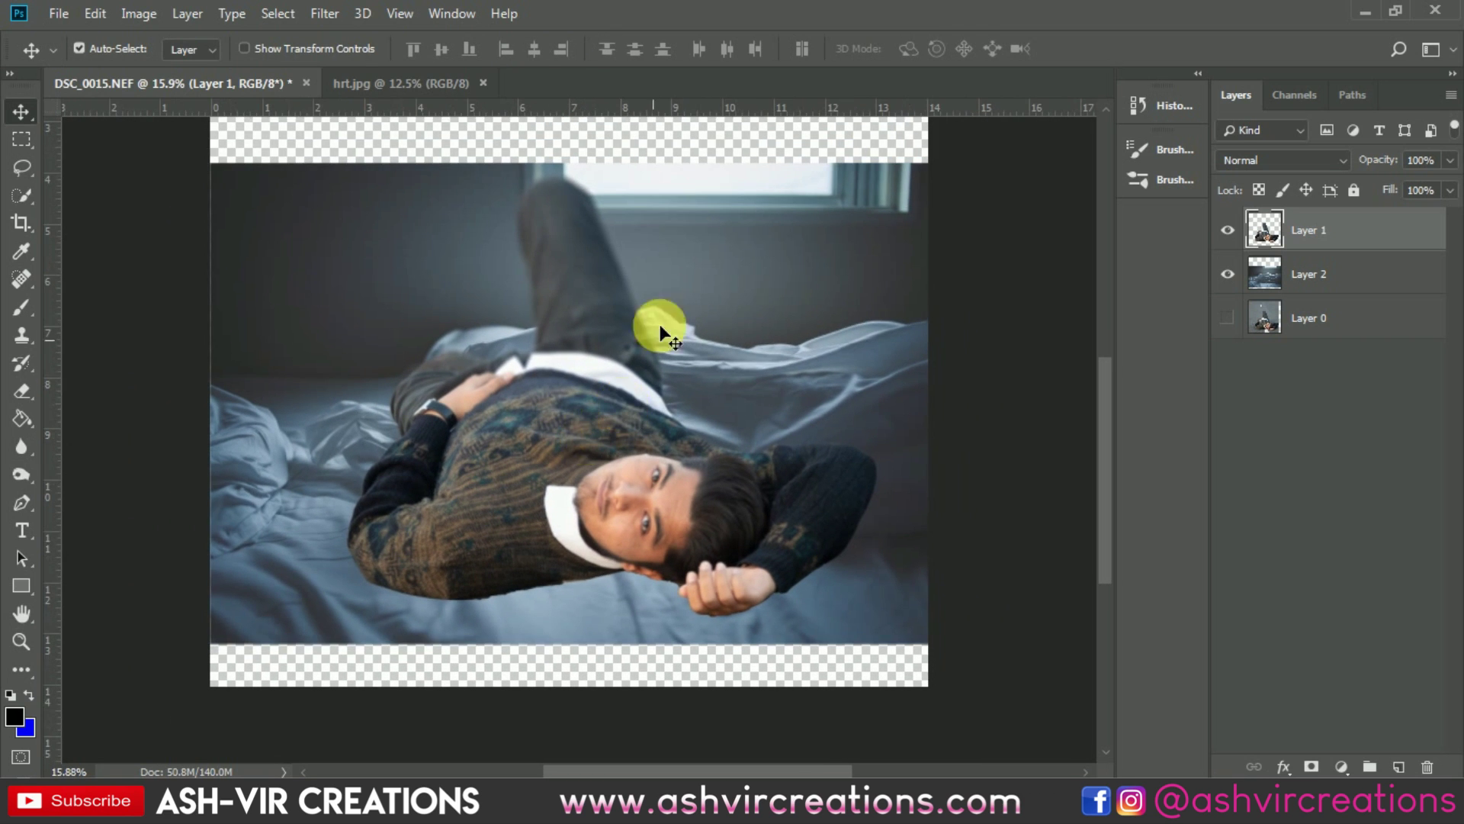
Select Layer 2 as the insertion point and open the window photo 12 from the Roomzy folder.
{"action": "left_click", "coordinate": [1295, 271]}
{"action": "scroll", "coordinate": [593, 294], "scroll_direction": "down", "scroll_amount": 3}
{"action": "scroll", "coordinate": [593, 293], "scroll_direction": "up", "scroll_amount": 1}
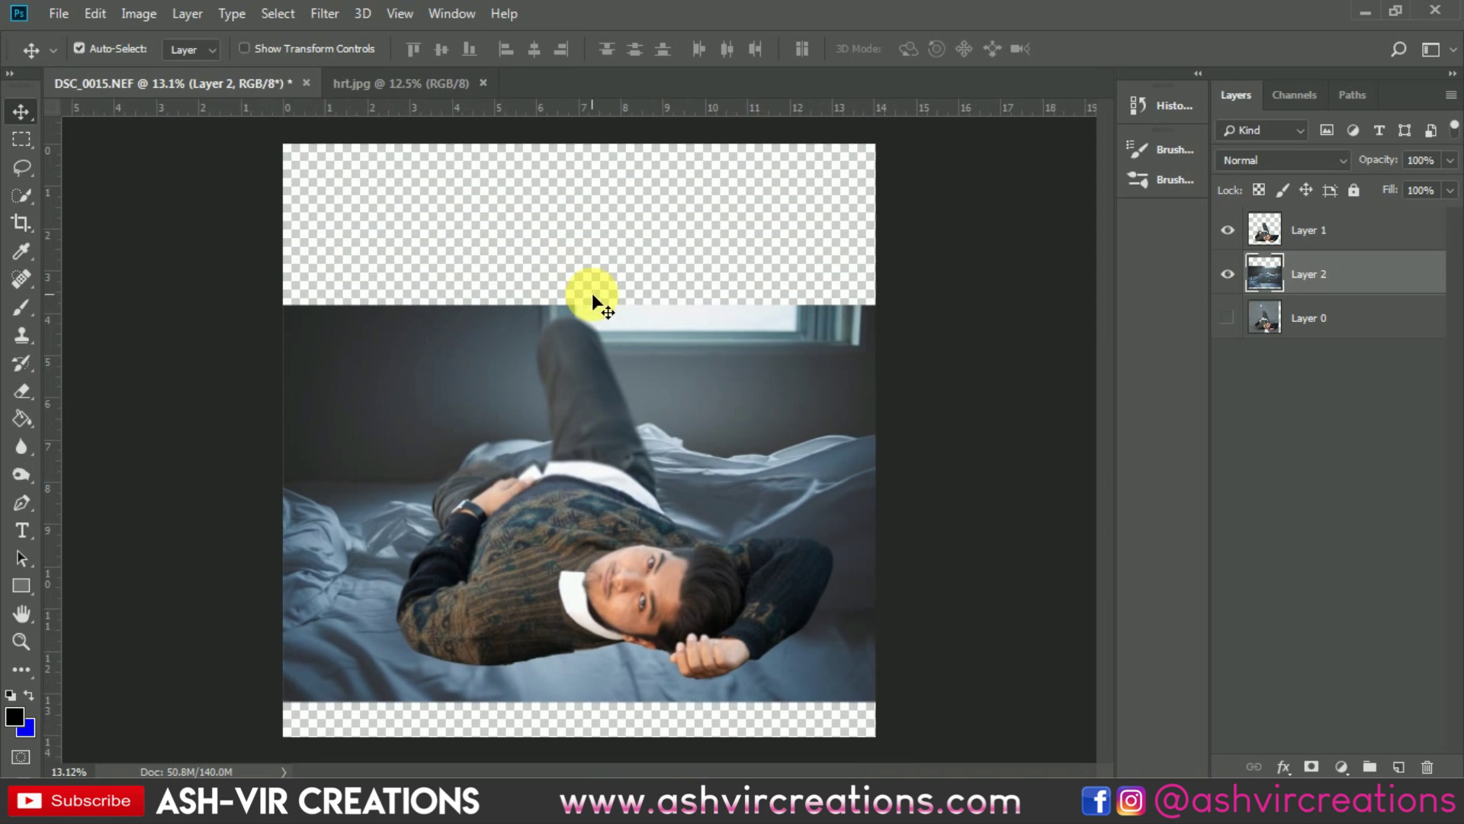
{"action": "left_click", "coordinate": [66, 14]}
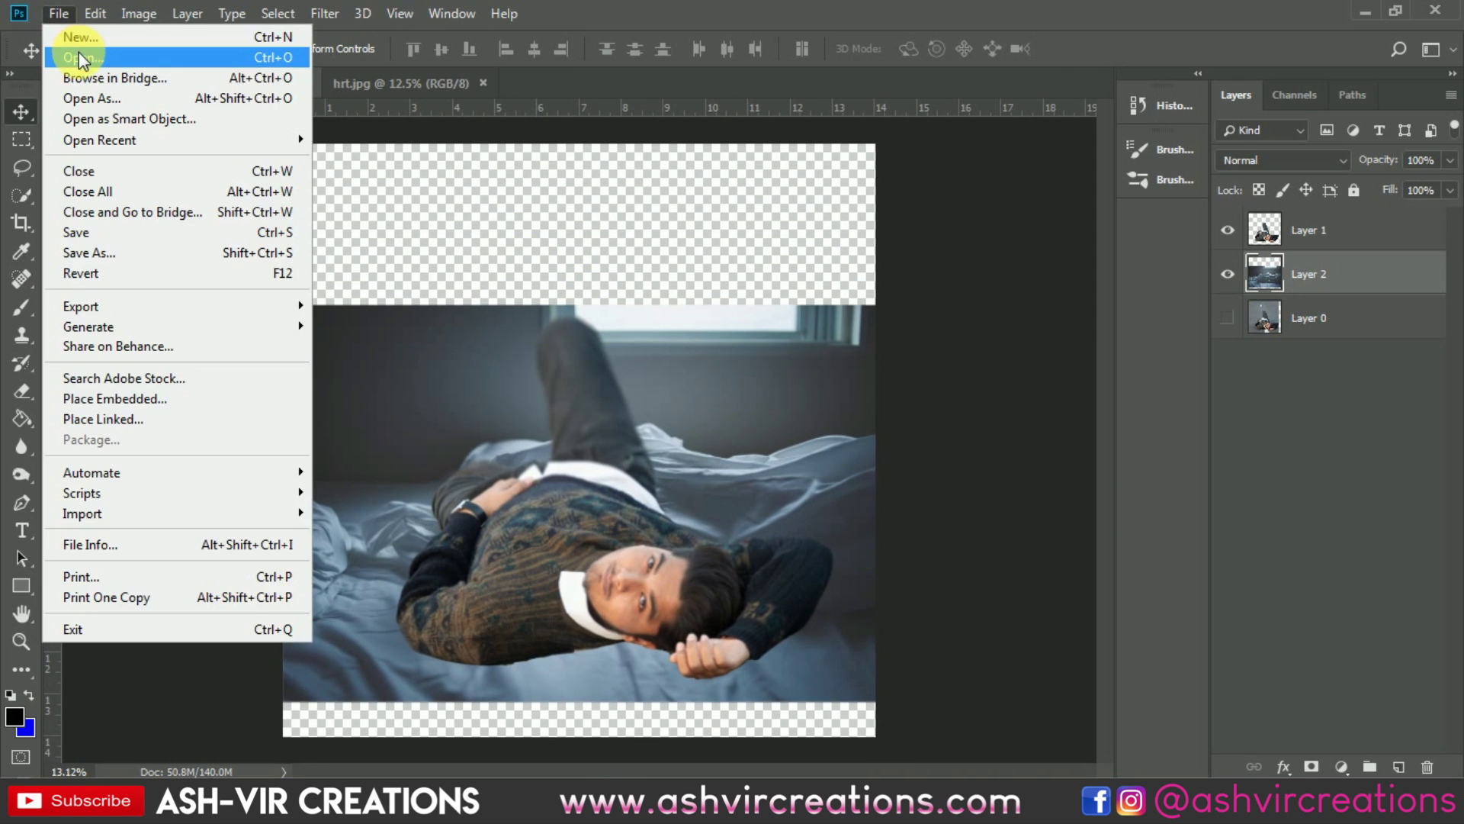
{"action": "left_click", "coordinate": [80, 52]}
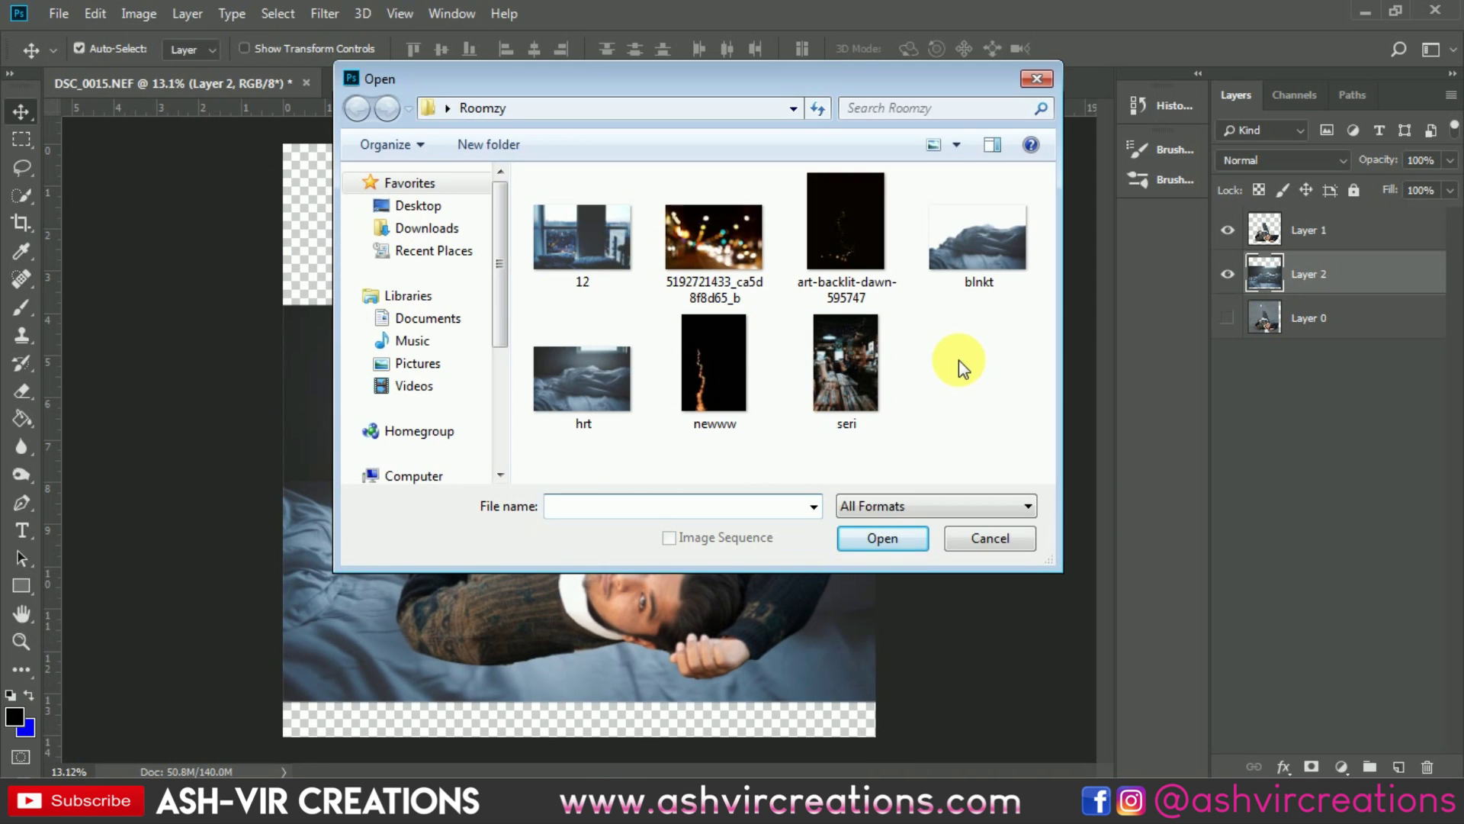
{"action": "double_click", "coordinate": [578, 246]}
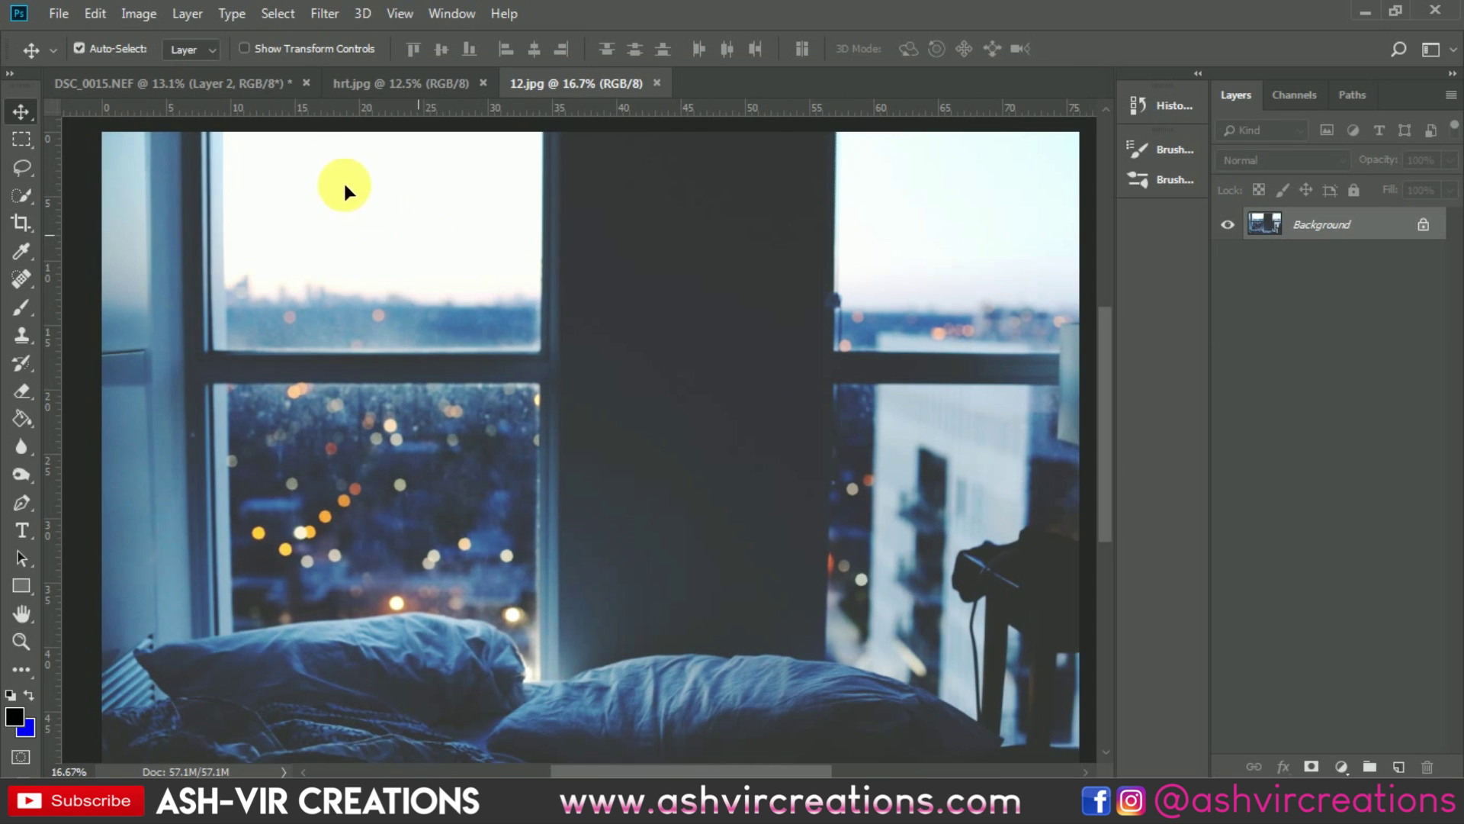
Bring the window photo into the composite between the man and the bed, aligning its pillows behind him.
{"action": "left_click_drag", "start_coordinate": [345, 186], "coordinate": [497, 270]}
{"action": "left_click_drag", "start_coordinate": [639, 303], "coordinate": [815, 353]}
{"action": "mouse_move", "coordinate": [726, 375]}
{"action": "left_mouse_down"}
{"action": "mouse_move", "coordinate": [731, 350]}
{"action": "mouse_move", "coordinate": [725, 377]}
{"action": "left_mouse_up"}
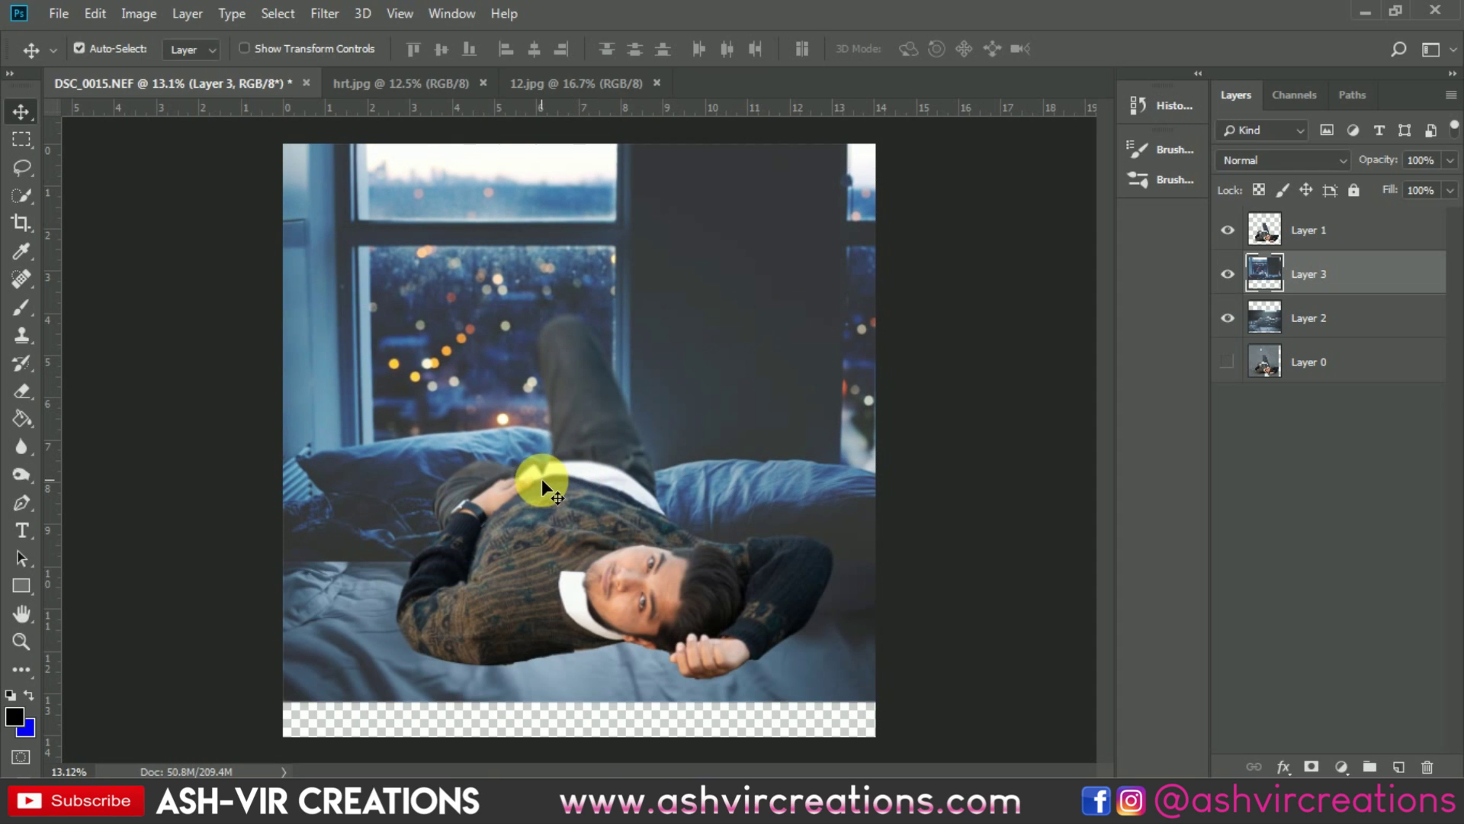
{"action": "left_click", "coordinate": [1228, 273]}
{"action": "left_click", "coordinate": [1227, 274]}
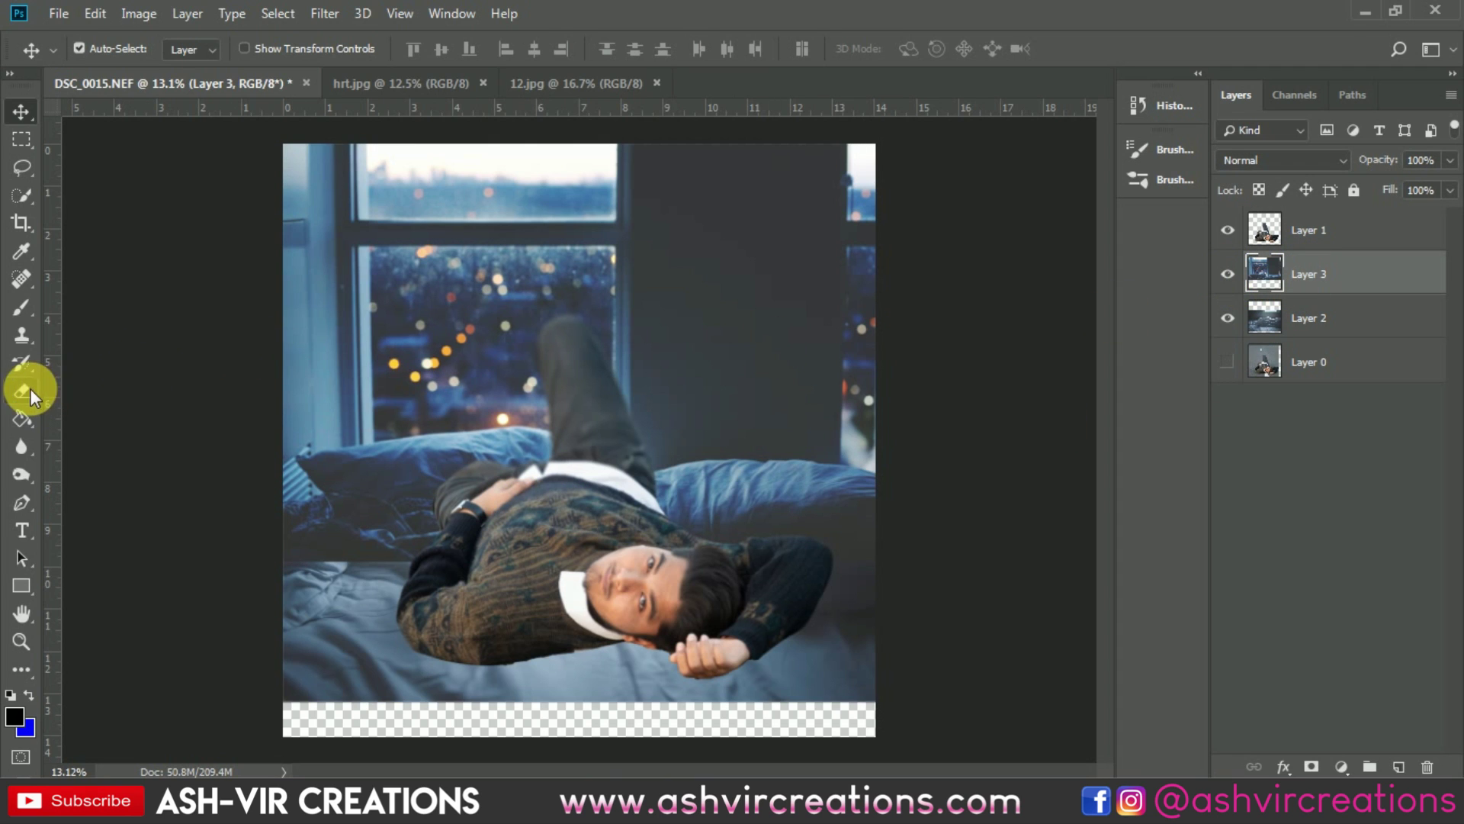
Add a layer mask to Layer 3 and choose the Soft Round brush for painting on it.
{"action": "left_click", "coordinate": [1311, 766]}
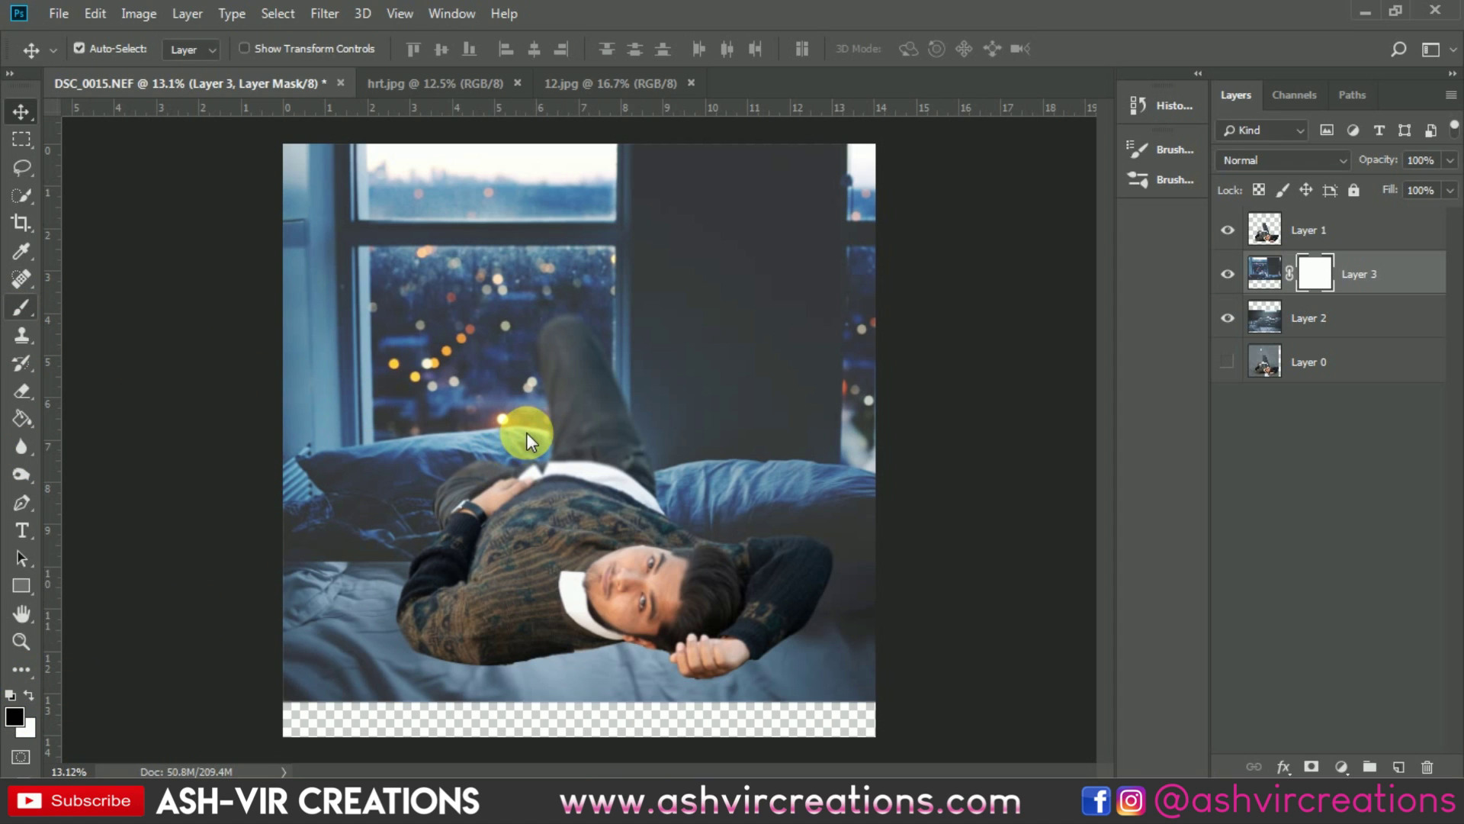
{"action": "key", "text": "b"}
{"action": "right_click", "coordinate": [363, 497]}
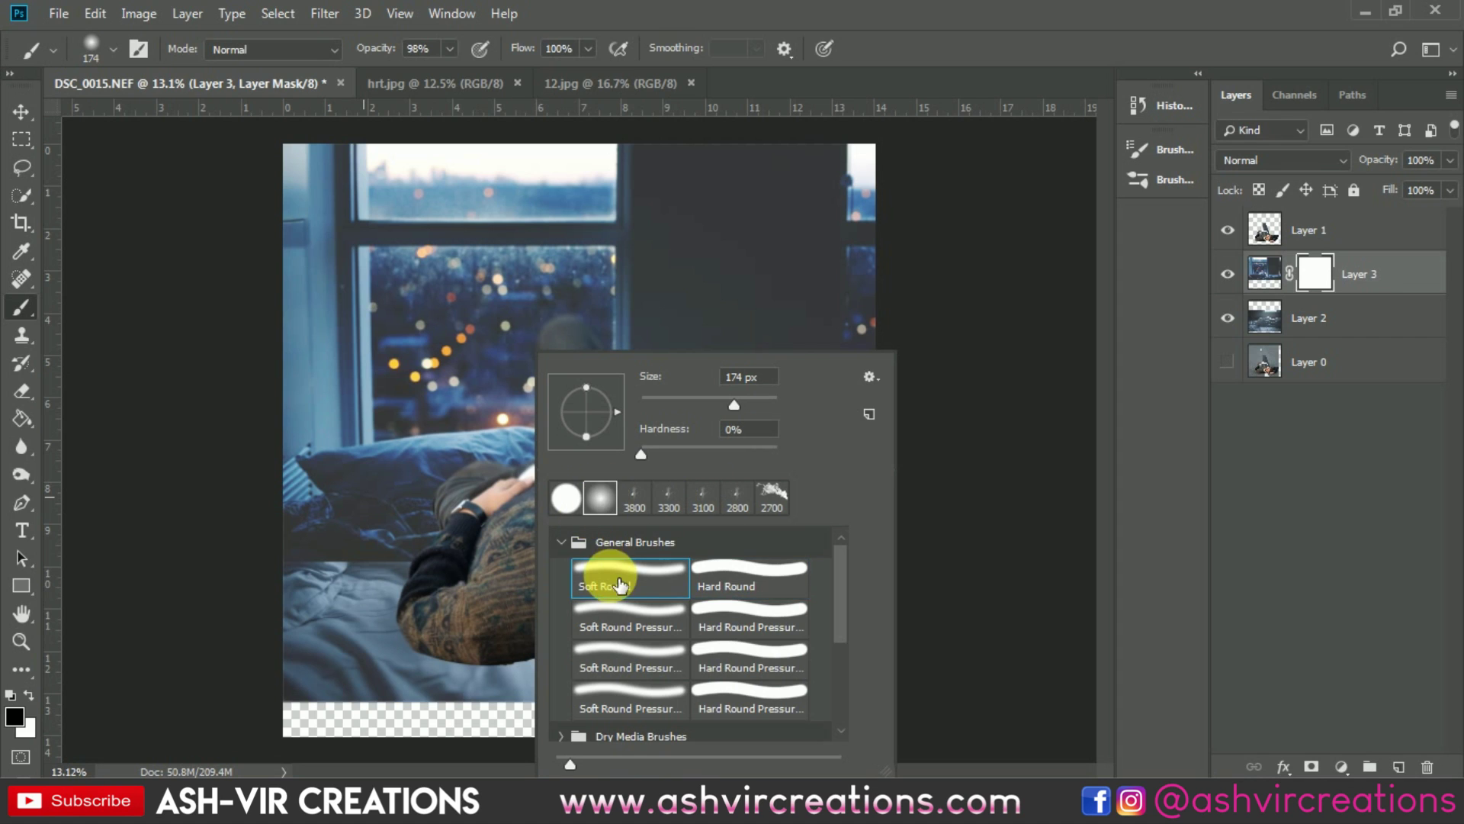
{"action": "double_click", "coordinate": [621, 591]}
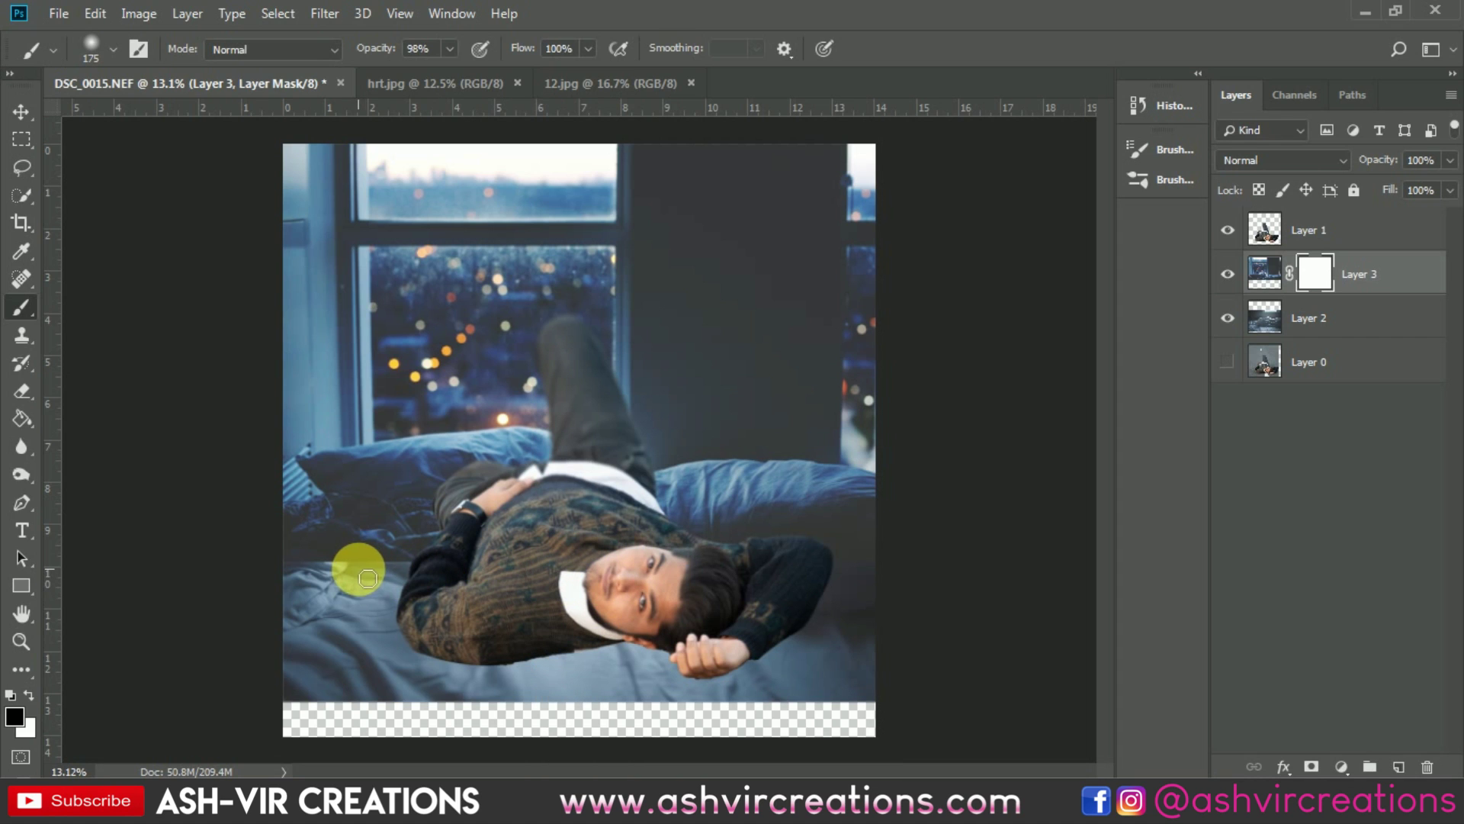
Enlarge the brush to 900 px and mask out Layer 3's lower-left edge to blend it into the bedsheet.
{"action": "key", "text": "bracketright"}
{"action": "key", "text": "bracketright"}
{"action": "key", "text": "bracketright"}
{"action": "key", "text": "bracketright"}
{"action": "key", "text": "bracketright"}
{"action": "key", "text": "bracketright"}
{"action": "key", "text": "bracketright"}
{"action": "key", "text": "bracketright"}
{"action": "key", "text": "bracketright"}
{"action": "key", "text": "bracketright"}
{"action": "key", "text": "bracketright"}
{"action": "key", "text": "bracketright"}
{"action": "key", "text": "bracketright"}
{"action": "key", "text": "bracketright"}
{"action": "key", "text": "bracketright"}
{"action": "mouse_move", "coordinate": [359, 643]}
{"action": "left_mouse_down"}
{"action": "mouse_move", "coordinate": [492, 672]}
{"action": "mouse_move", "coordinate": [406, 665]}
{"action": "mouse_move", "coordinate": [324, 683]}
{"action": "left_mouse_up"}
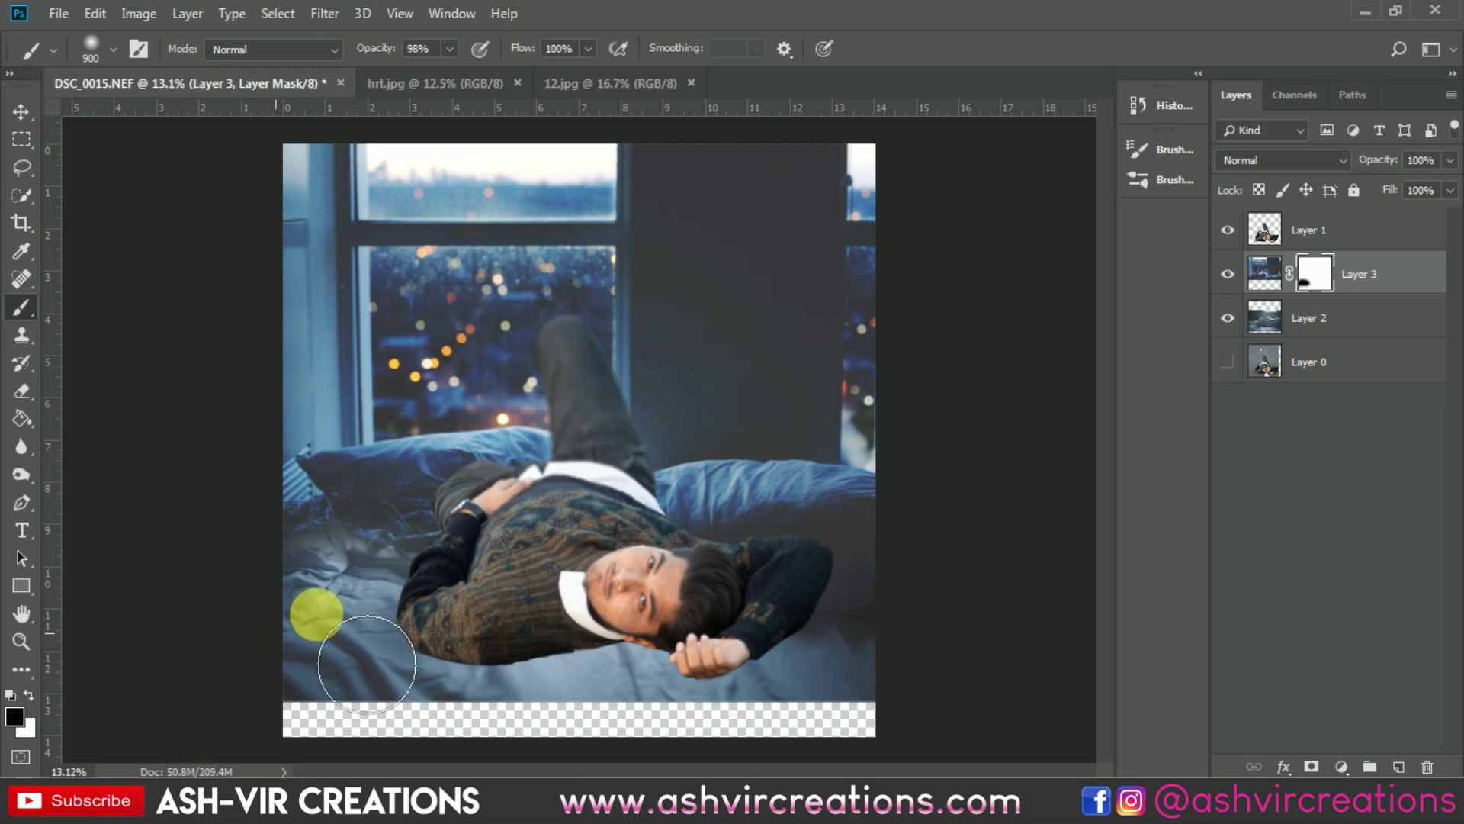
{"action": "key", "text": "v"}
{"action": "scroll", "coordinate": [491, 480], "scroll_direction": "down", "scroll_amount": 2}
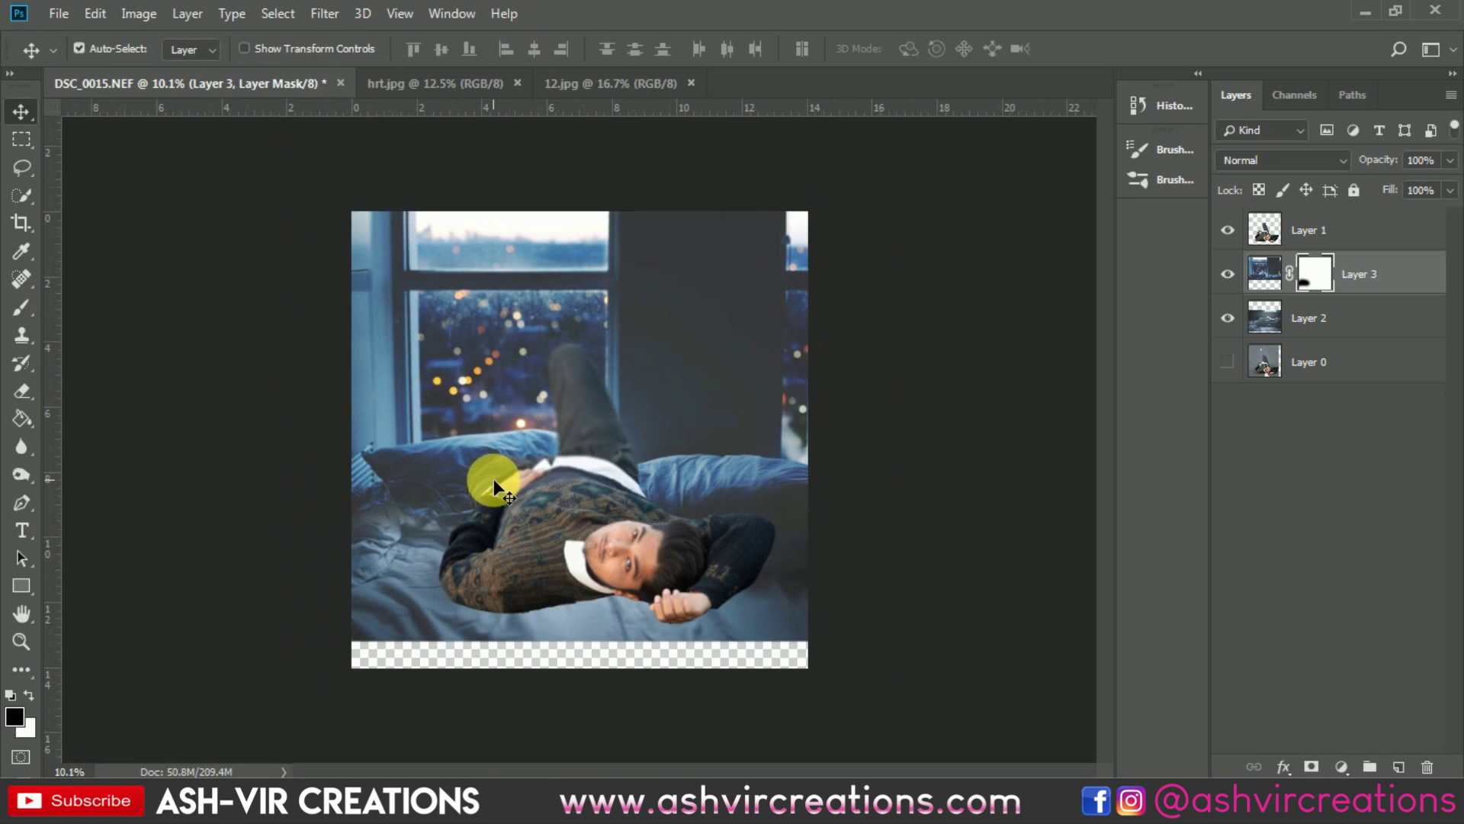
Apply a Gaussian Blur with a 4.8-pixel radius to the window image on Layer 3.
{"action": "left_click", "coordinate": [1283, 289]}
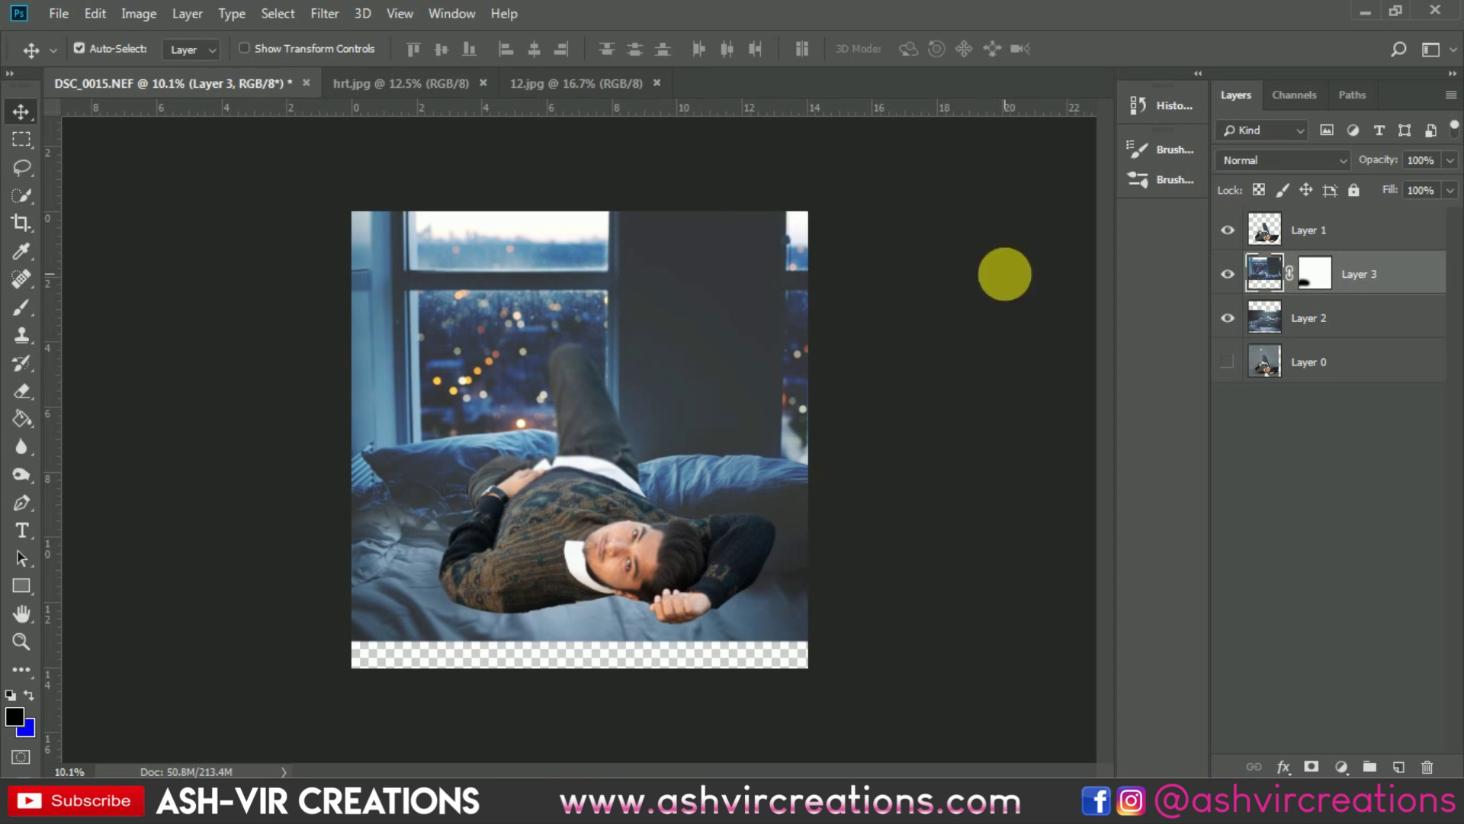
{"action": "left_click", "coordinate": [323, 15]}
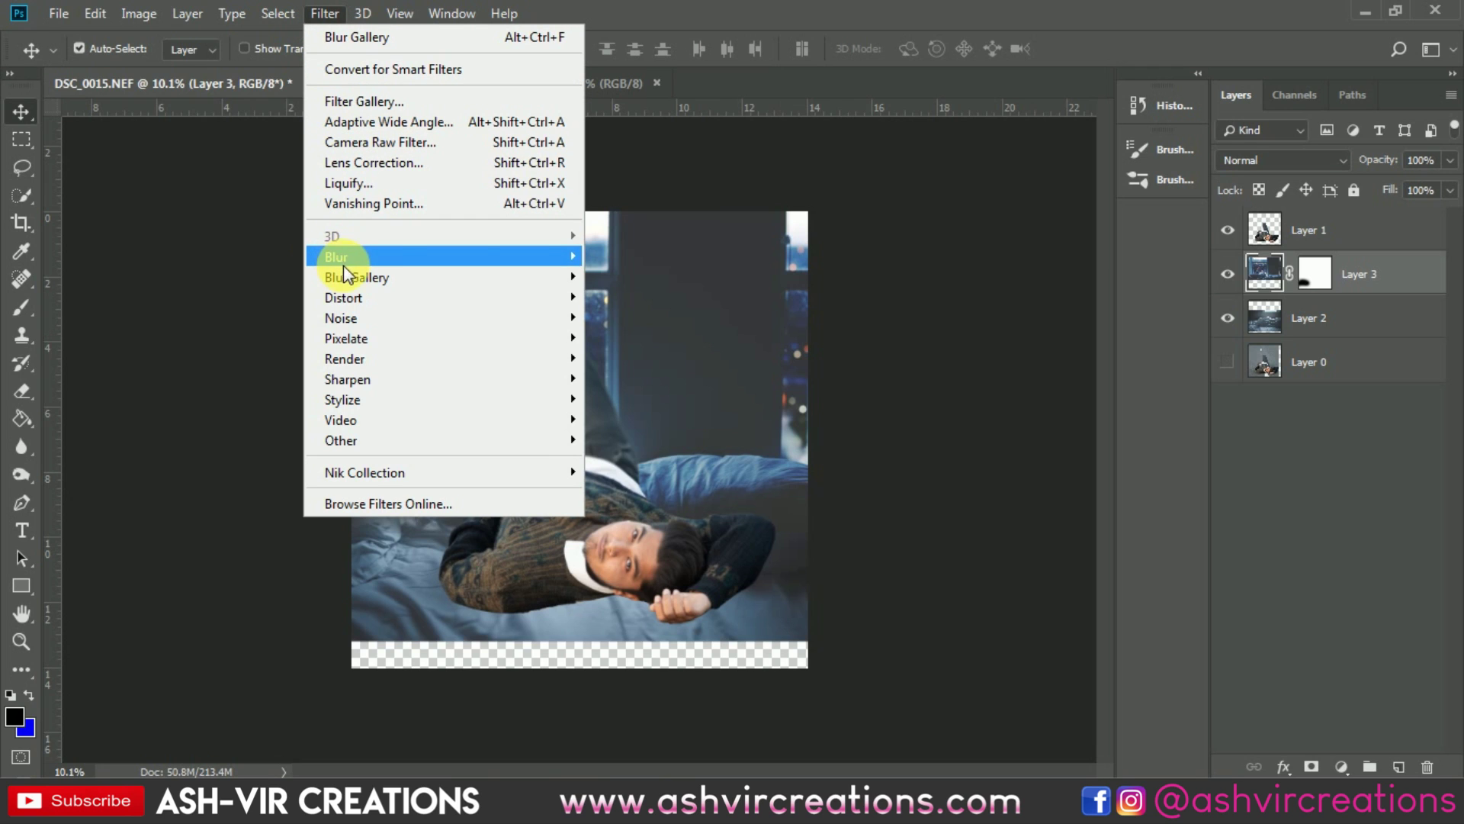
{"action": "mouse_move", "coordinate": [358, 257]}
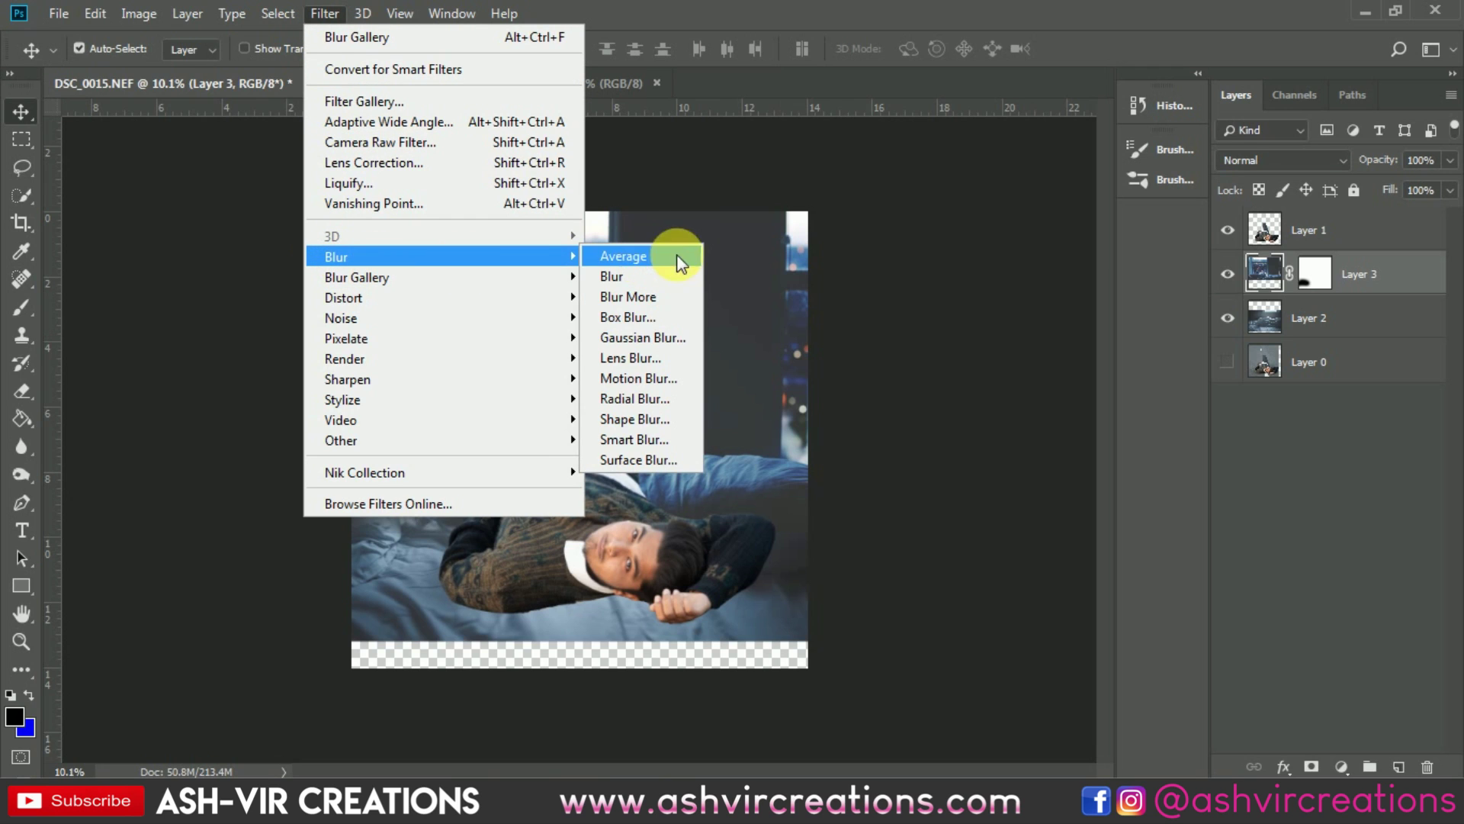
{"action": "left_click", "coordinate": [644, 337]}
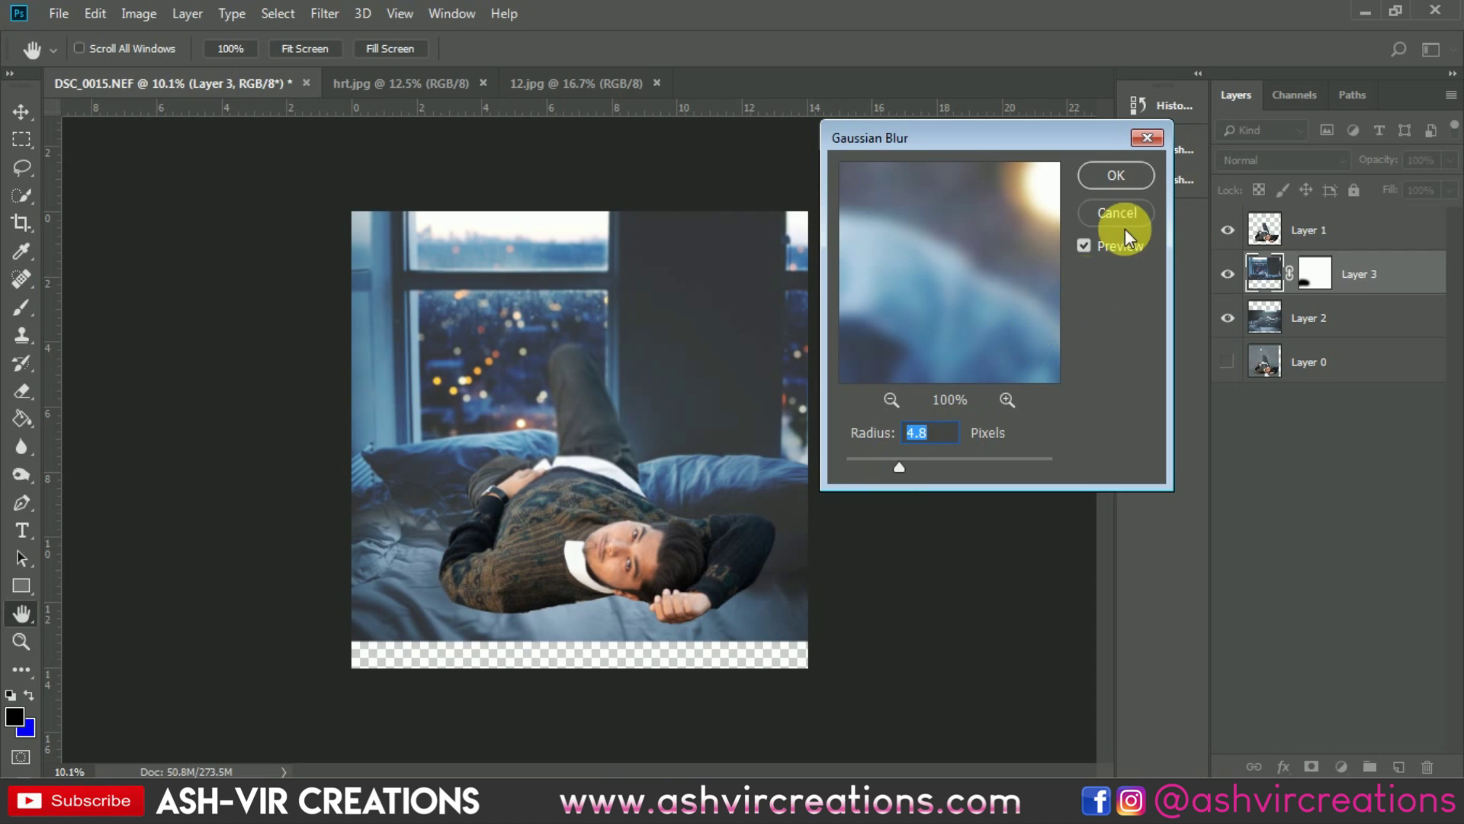
{"action": "left_click", "coordinate": [1121, 178]}
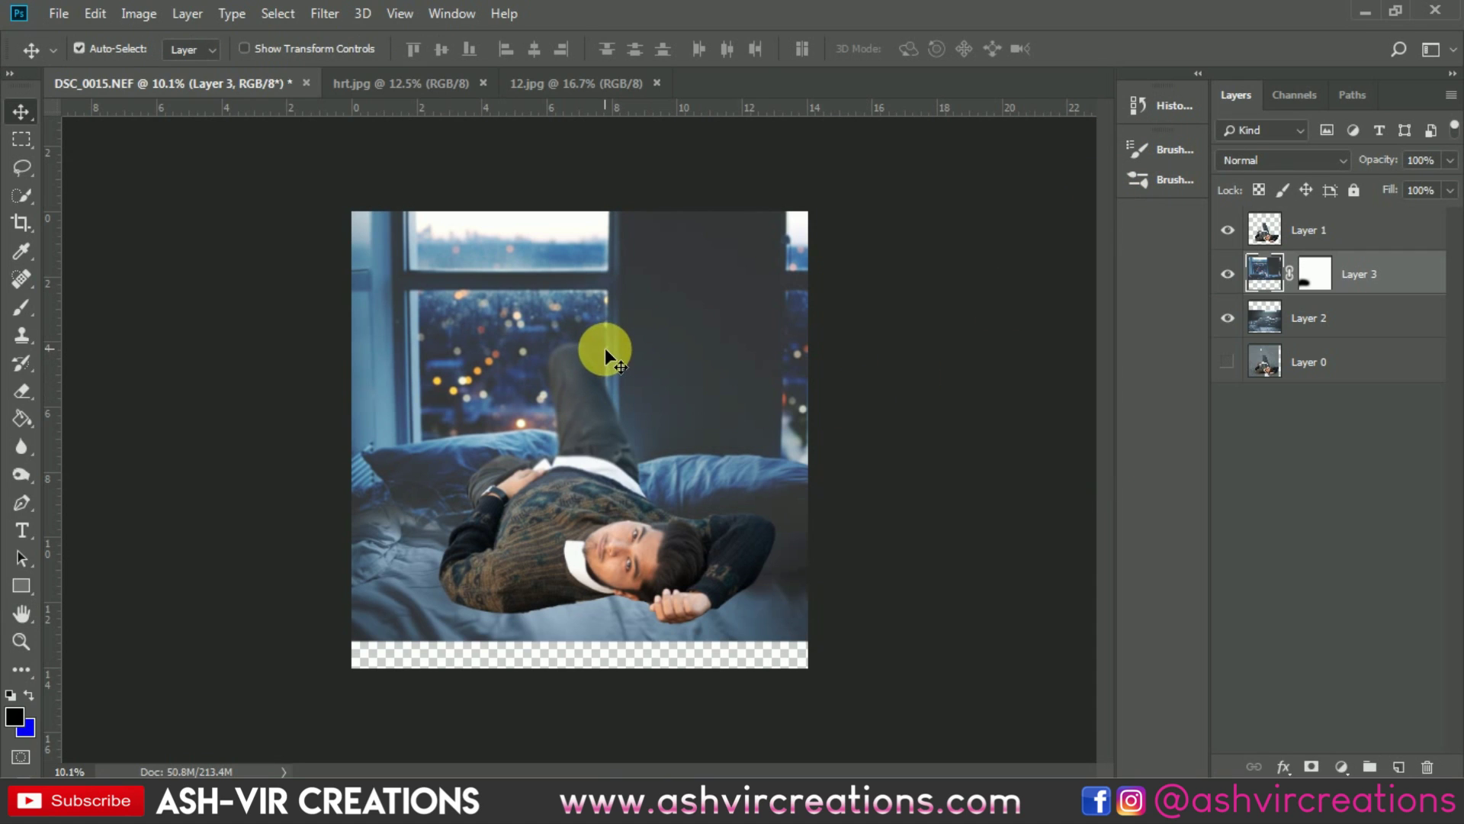
{"action": "mouse_move", "coordinate": [695, 346]}
{"action": "left_mouse_down"}
{"action": "mouse_move", "coordinate": [700, 373]}
{"action": "mouse_move", "coordinate": [699, 310]}
{"action": "mouse_move", "coordinate": [698, 340]}
{"action": "left_mouse_up"}
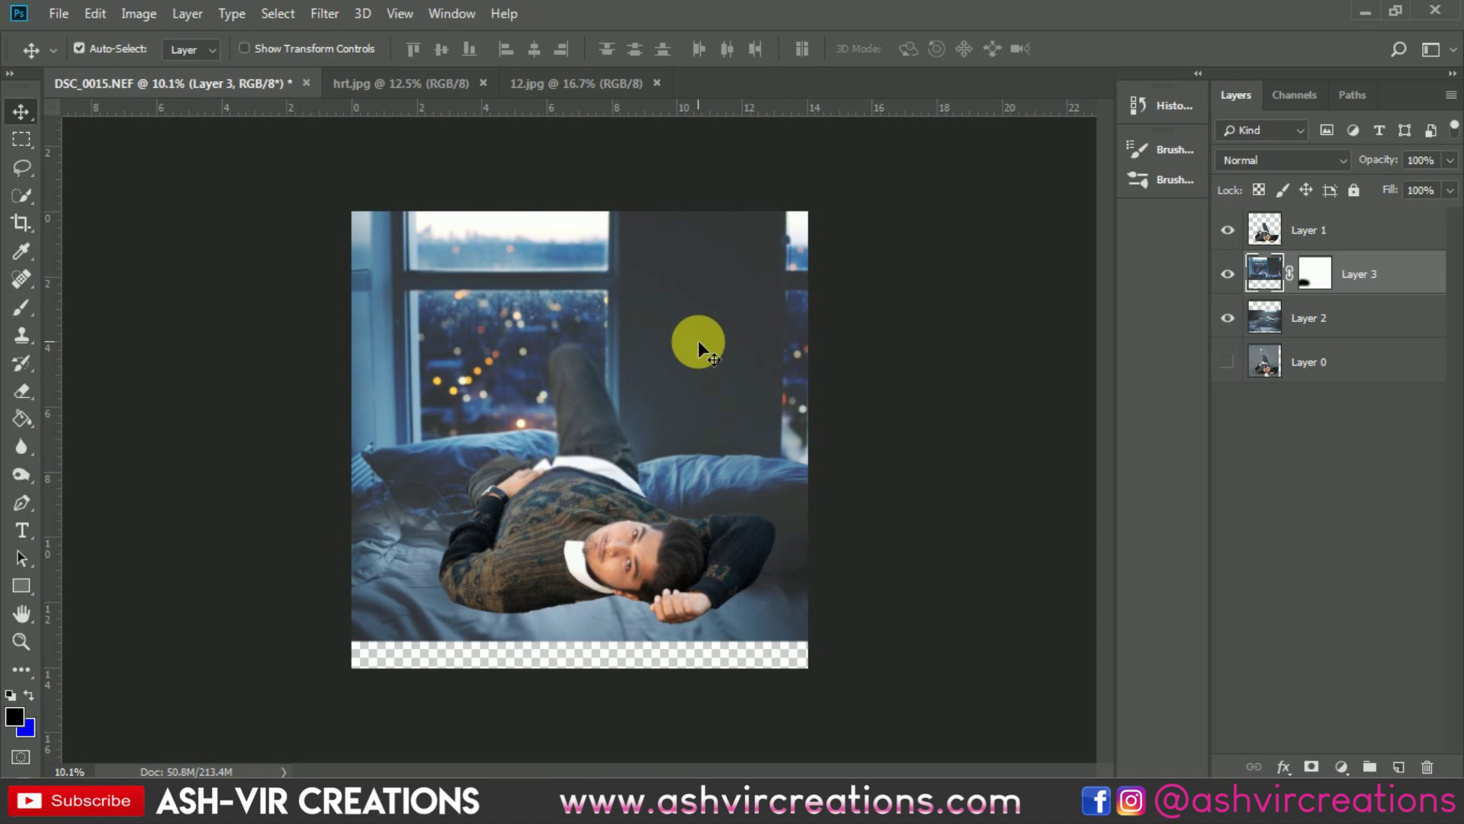
{"action": "scroll", "coordinate": [785, 568], "scroll_direction": "up", "scroll_amount": 8}
{"action": "left_click_drag", "start_coordinate": [881, 522], "coordinate": [579, 432]}
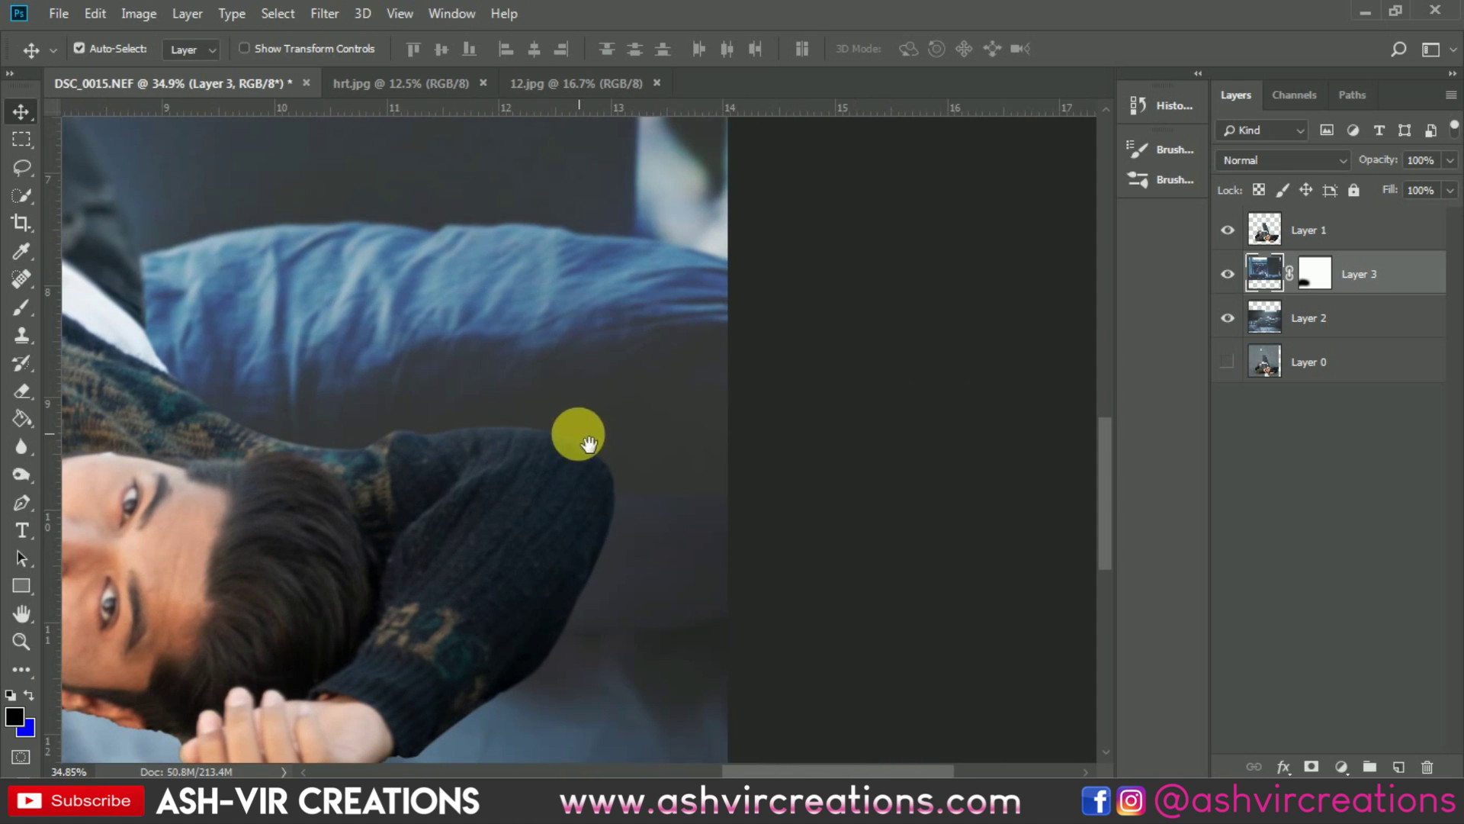
{"action": "left_click", "coordinate": [21, 390]}
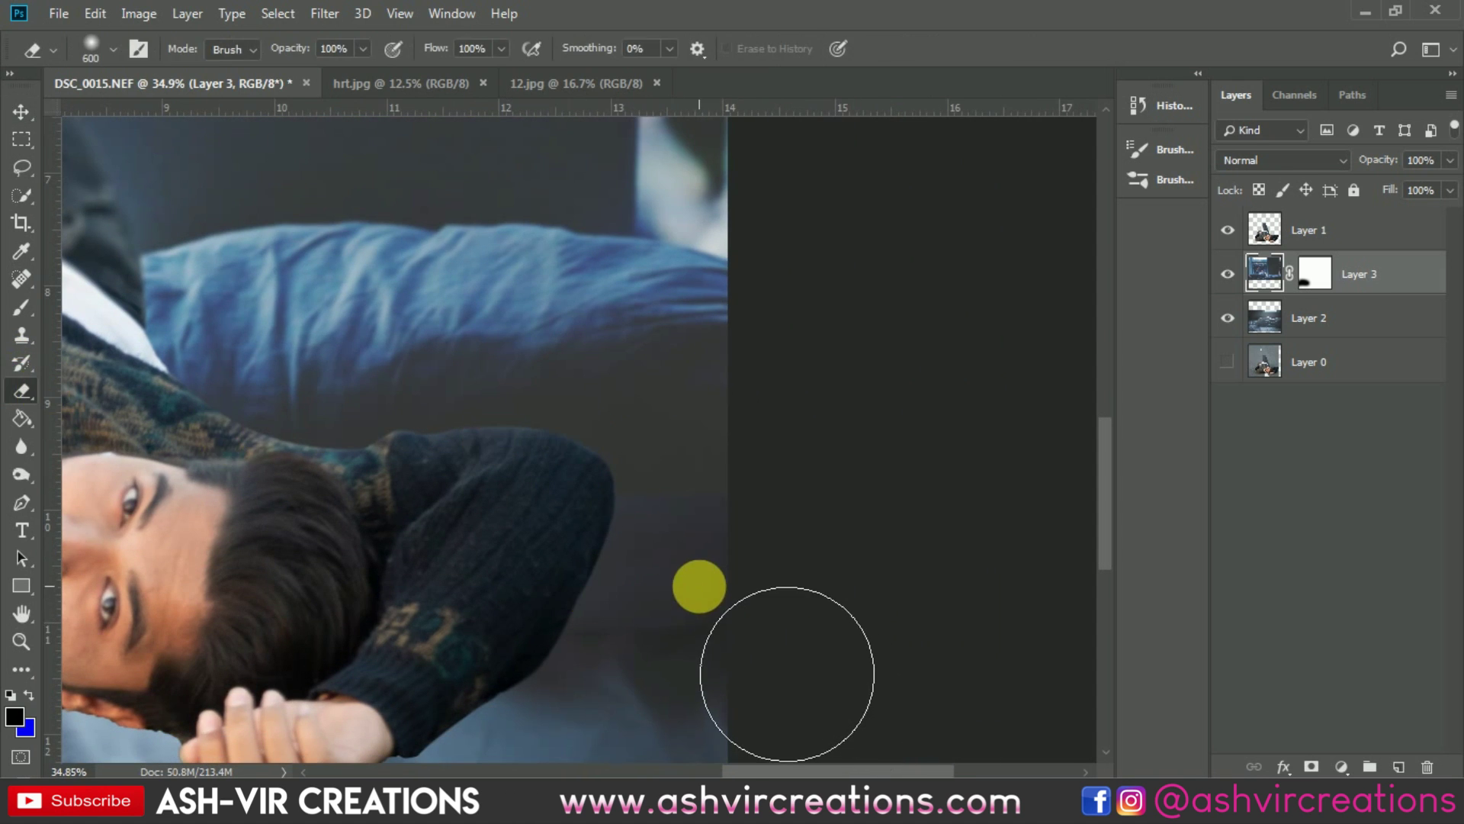
{"action": "key", "text": "["}
{"action": "key", "text": "["}
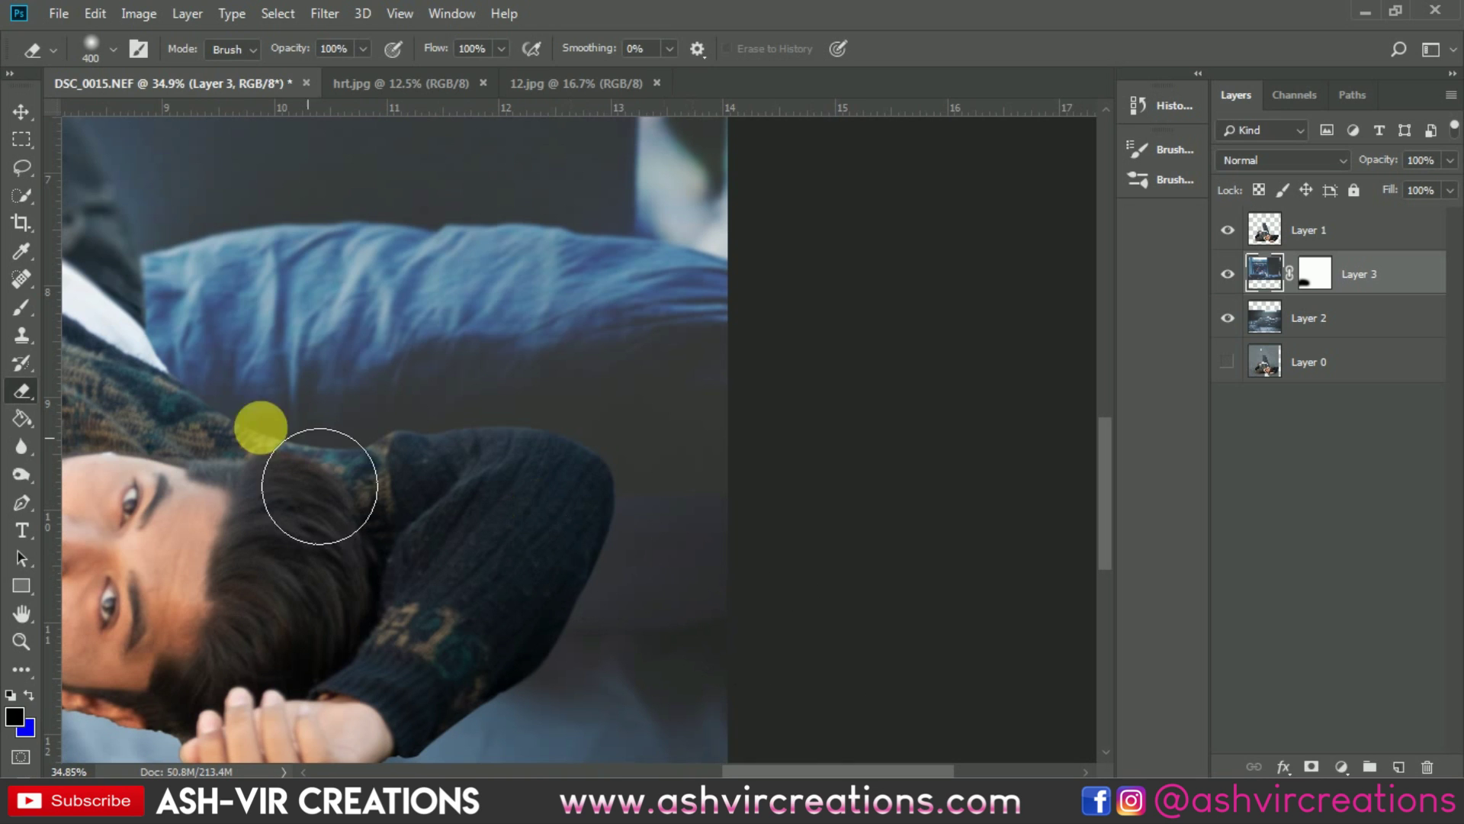
Paint black on Layer 3's mask with a 250 px brush along the image's right edge beside the bent elbow.
{"action": "left_click", "coordinate": [22, 307]}
{"action": "left_click", "coordinate": [1315, 273]}
{"action": "key", "text": "bracketleft"}
{"action": "key", "text": "bracketleft"}
{"action": "key", "text": "bracketleft"}
{"action": "left_click_drag", "start_coordinate": [681, 500], "coordinate": [817, 507]}
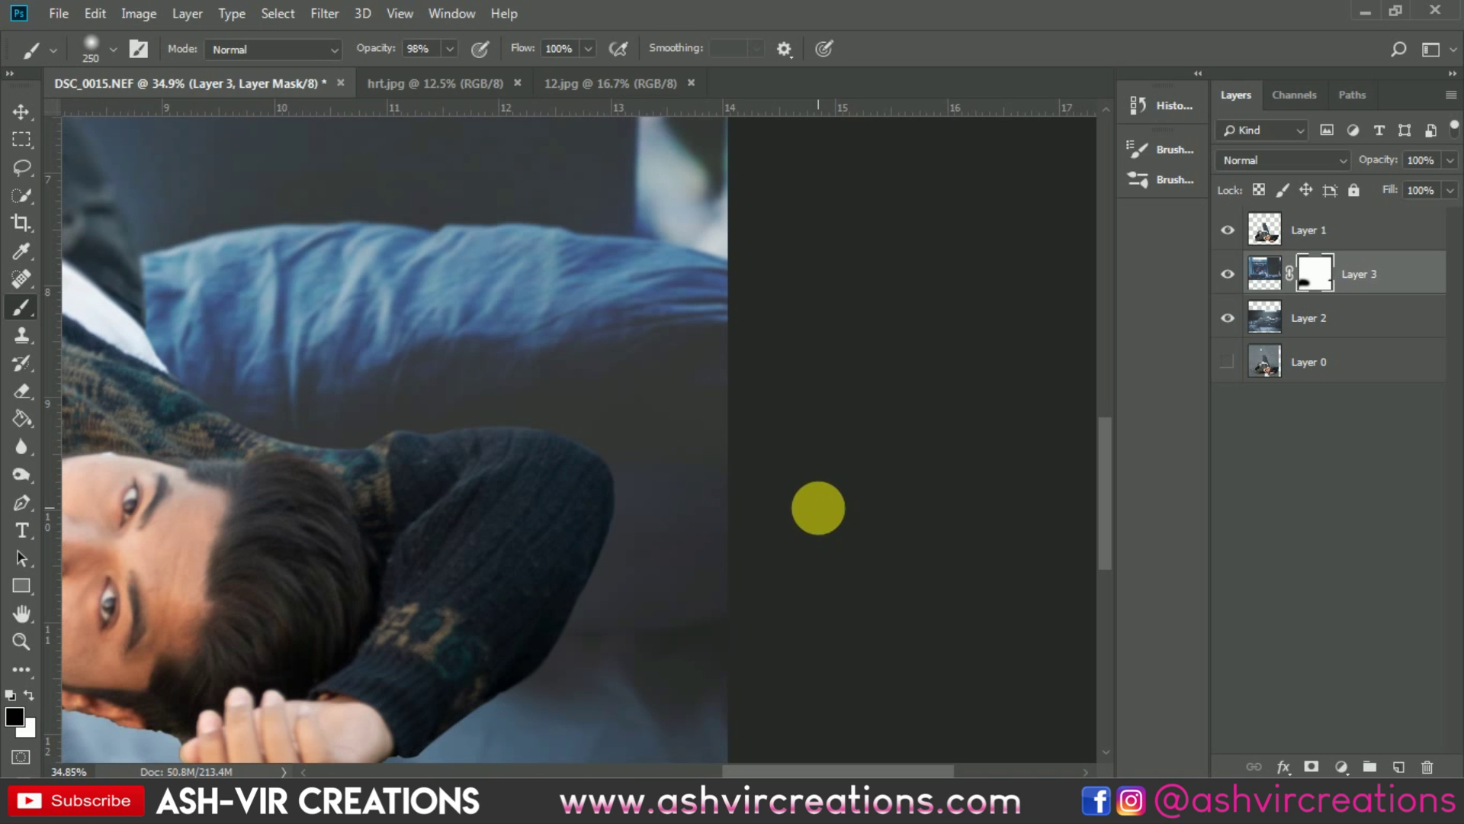
{"action": "scroll", "coordinate": [817, 509], "scroll_direction": "down", "scroll_amount": 3}
{"action": "scroll", "coordinate": [623, 482], "scroll_direction": "down", "scroll_amount": 3}
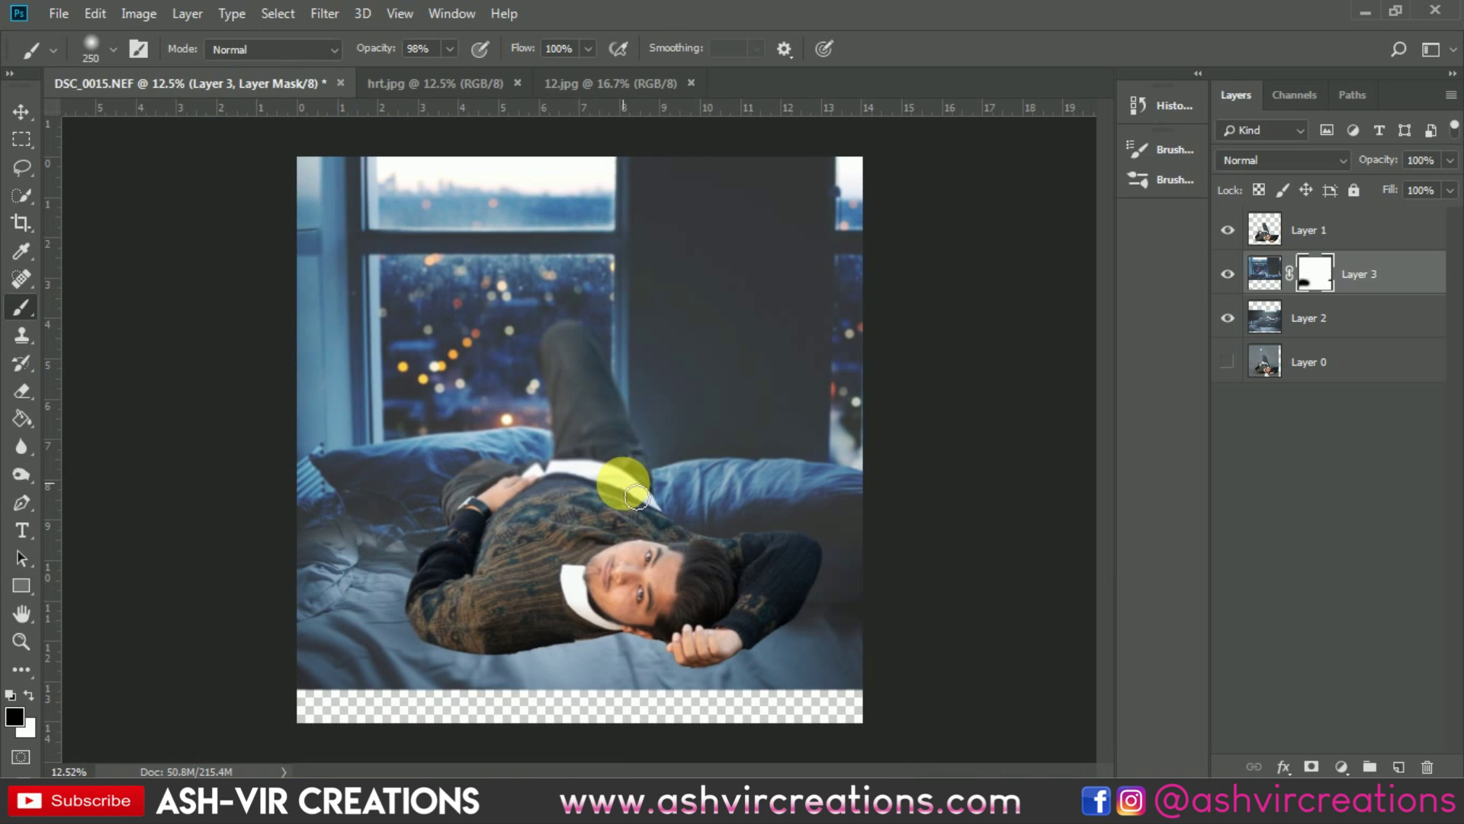
{"action": "key", "text": "v"}
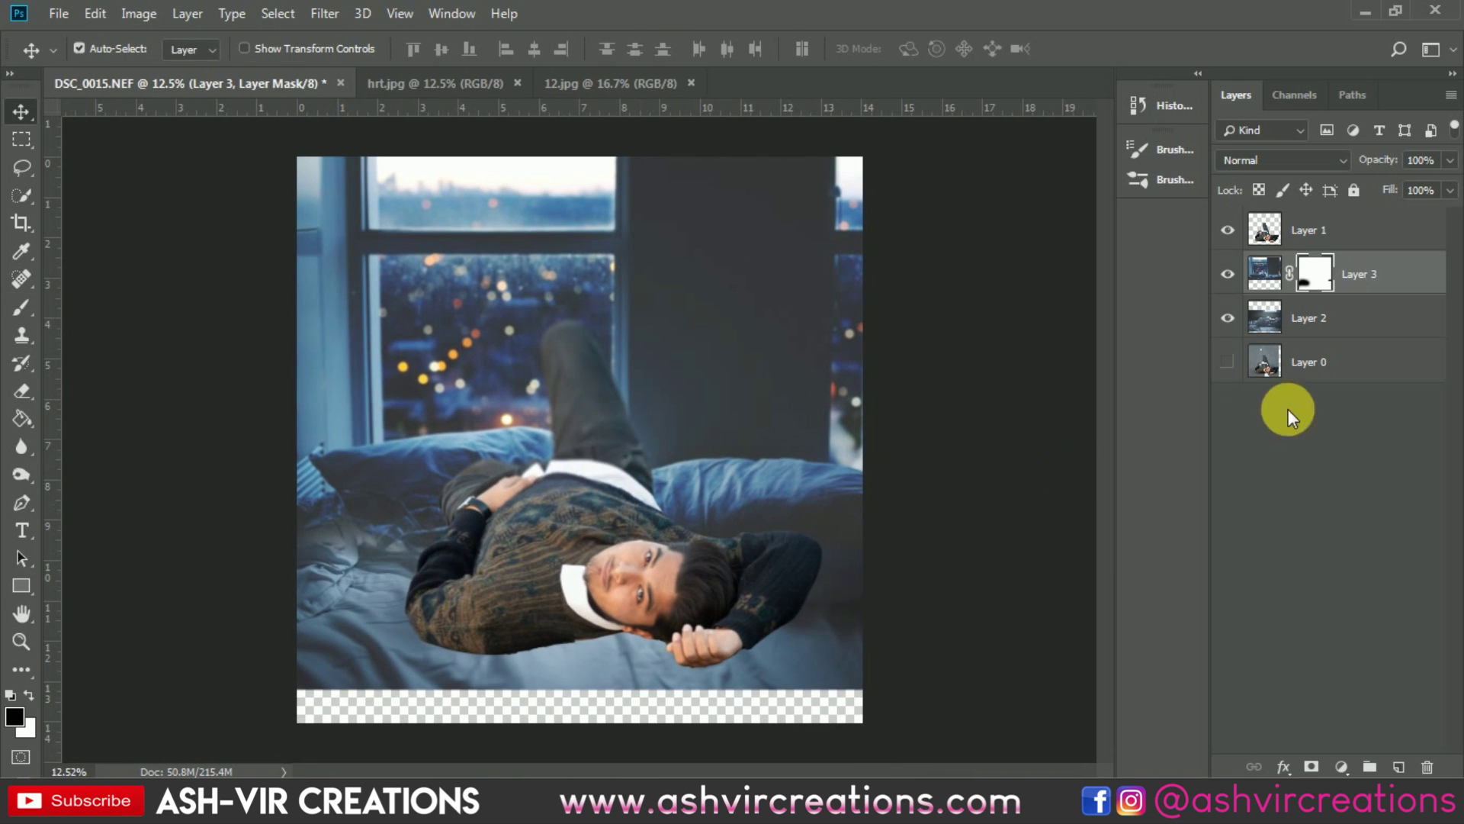
Add a Curves adjustment above Layer 1 and clip it to the man's layer.
{"action": "left_click", "coordinate": [1313, 229]}
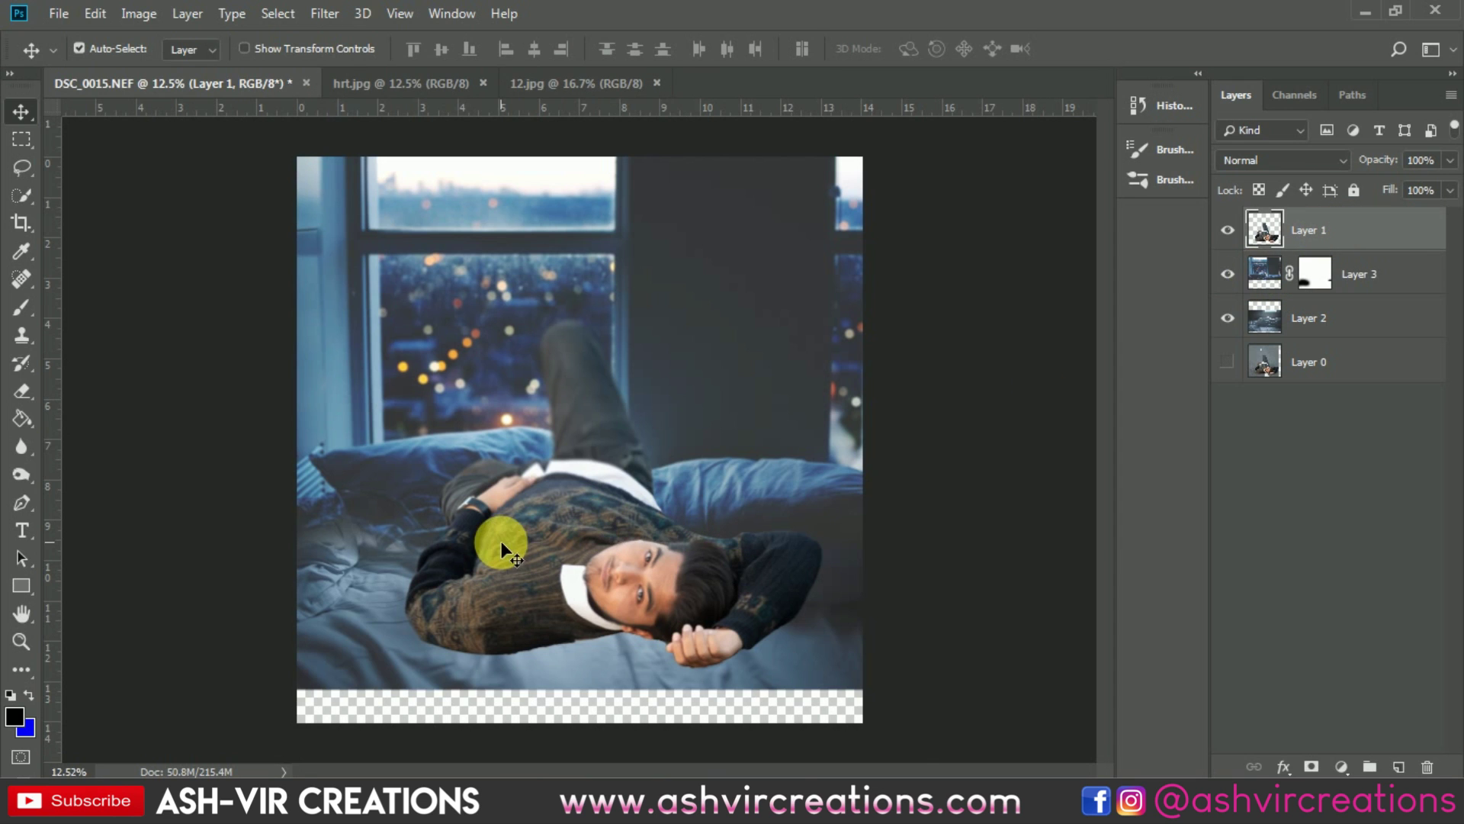
{"action": "scroll", "coordinate": [510, 541], "scroll_direction": "up", "scroll_amount": 1}
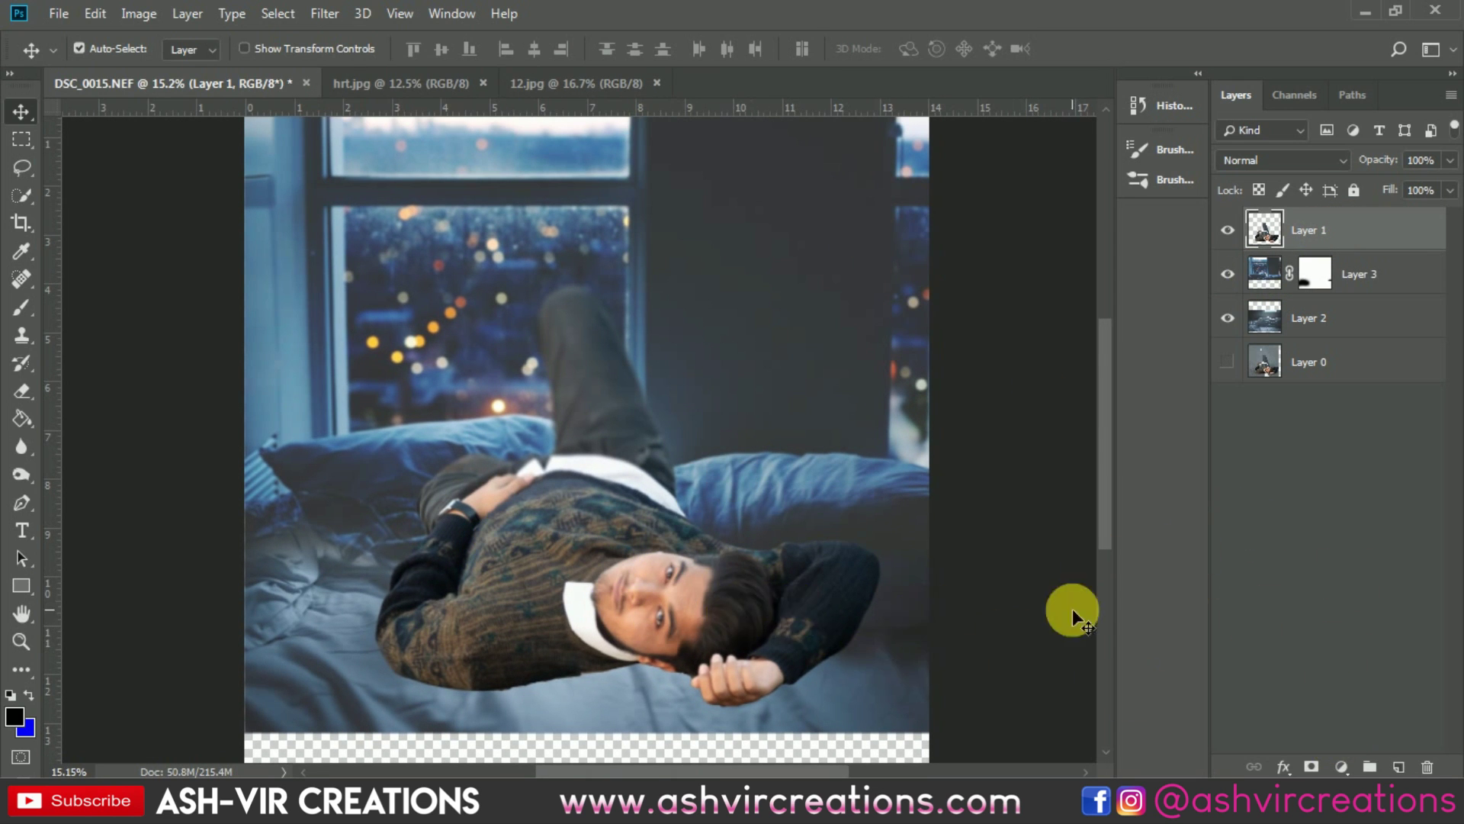
{"action": "left_click", "coordinate": [1360, 763]}
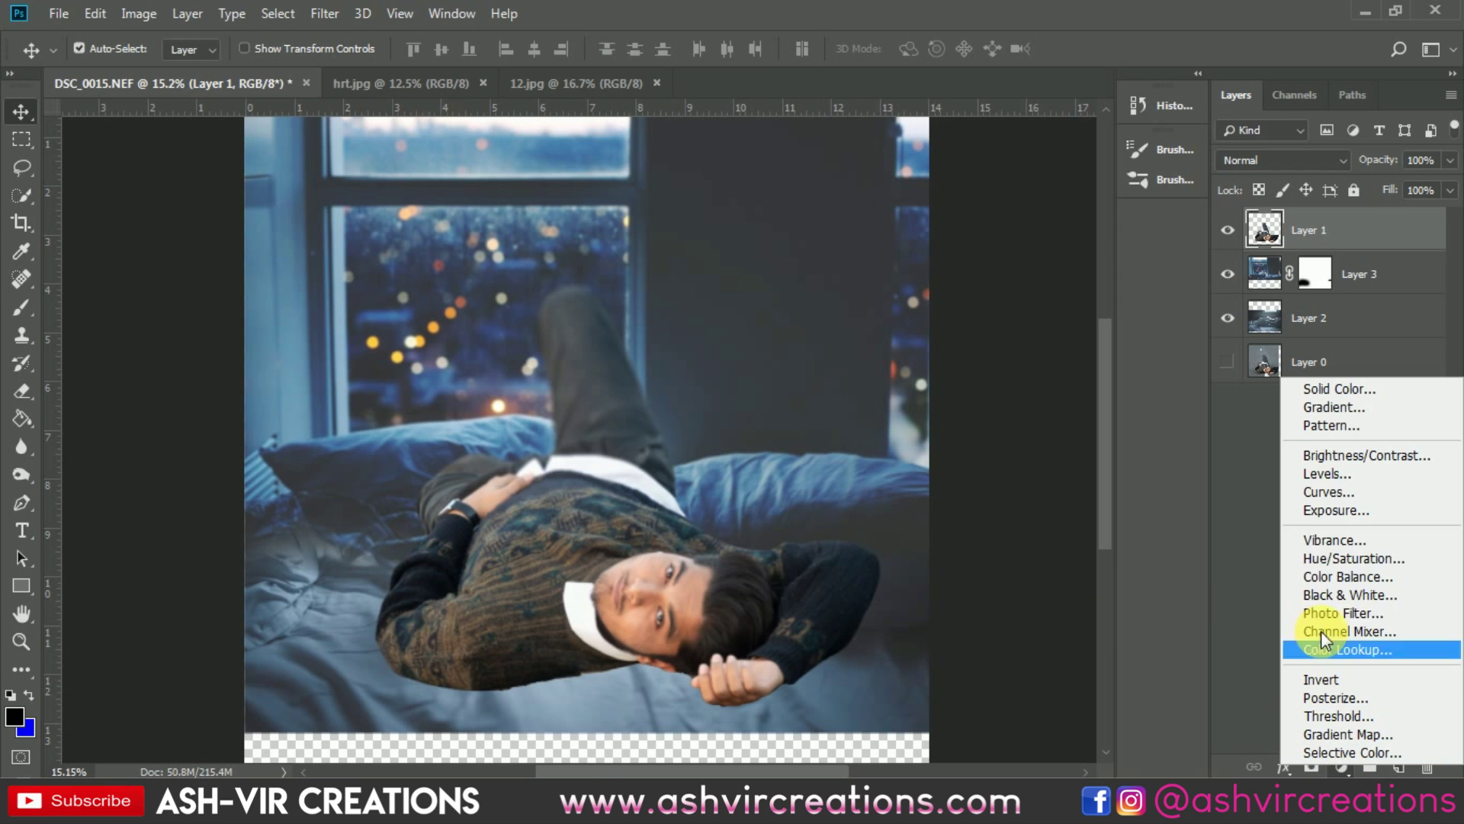
{"action": "left_click", "coordinate": [1330, 487]}
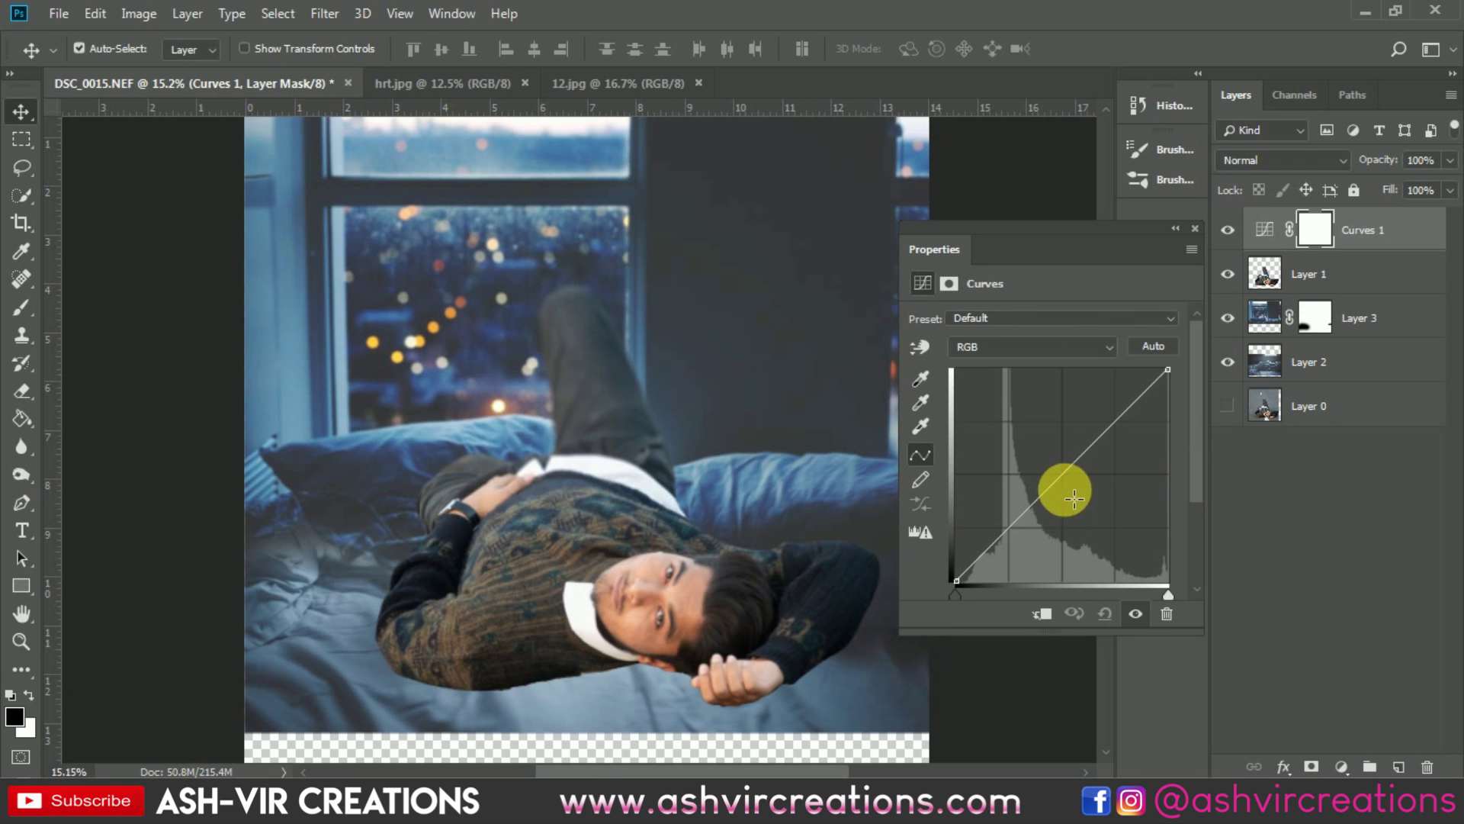
{"action": "left_click", "coordinate": [1040, 615]}
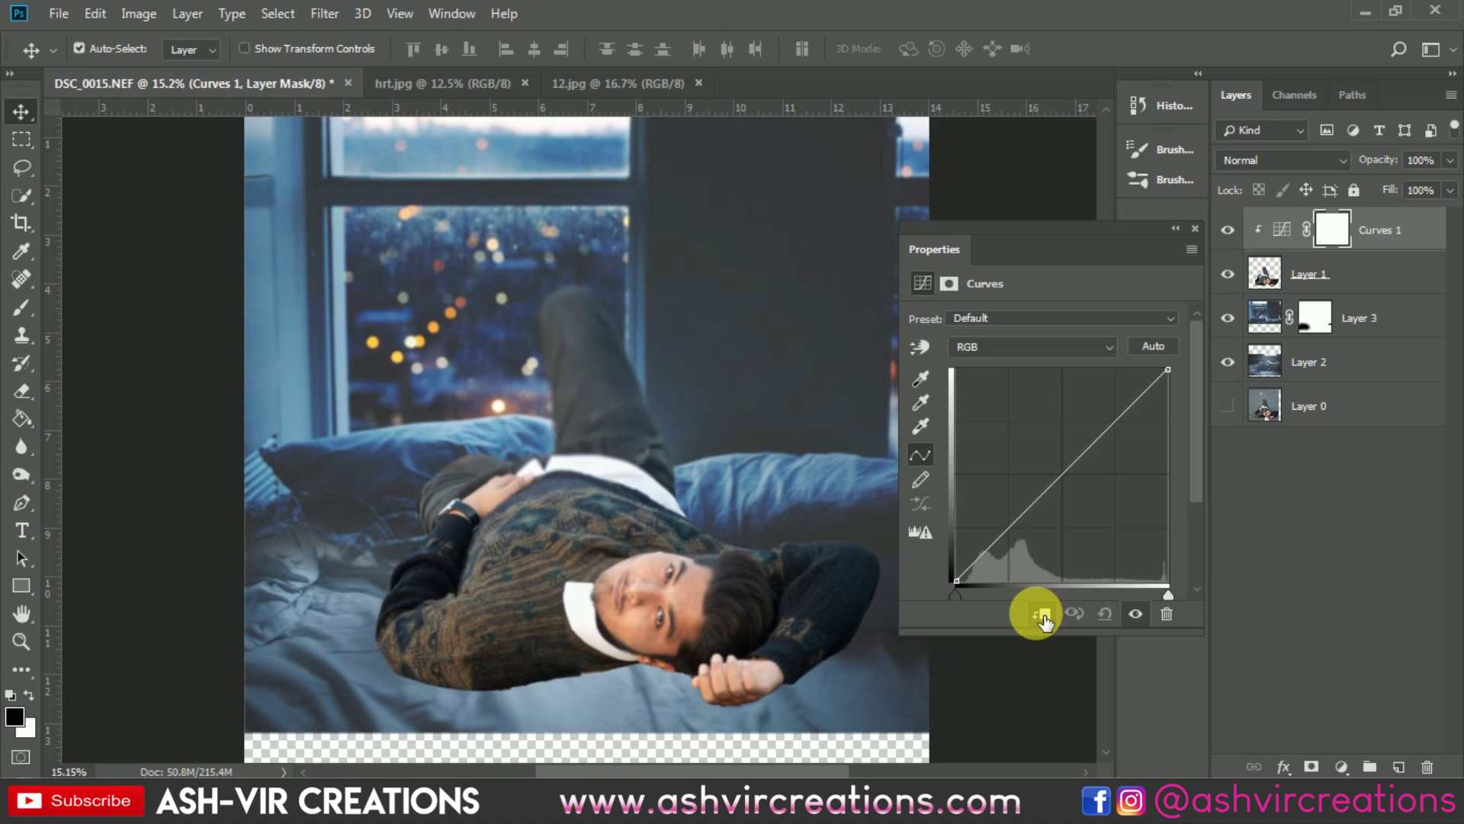
Anchor the RGB curve at its lower and upper quarter points and raise the black point to fade the man's shadows.
{"action": "left_click", "coordinate": [1008, 527]}
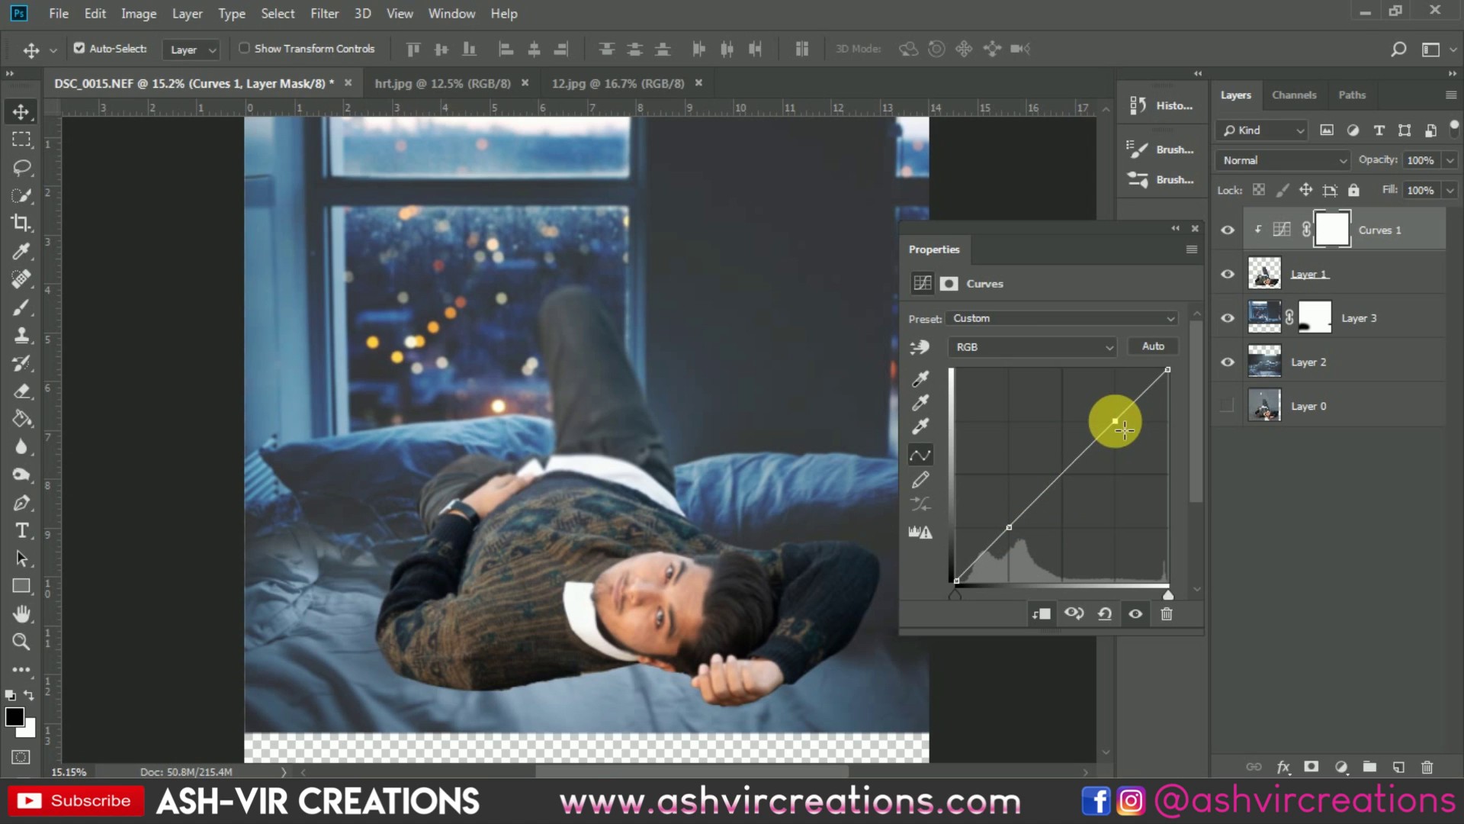
{"action": "left_click_drag", "start_coordinate": [955, 581], "coordinate": [957, 562]}
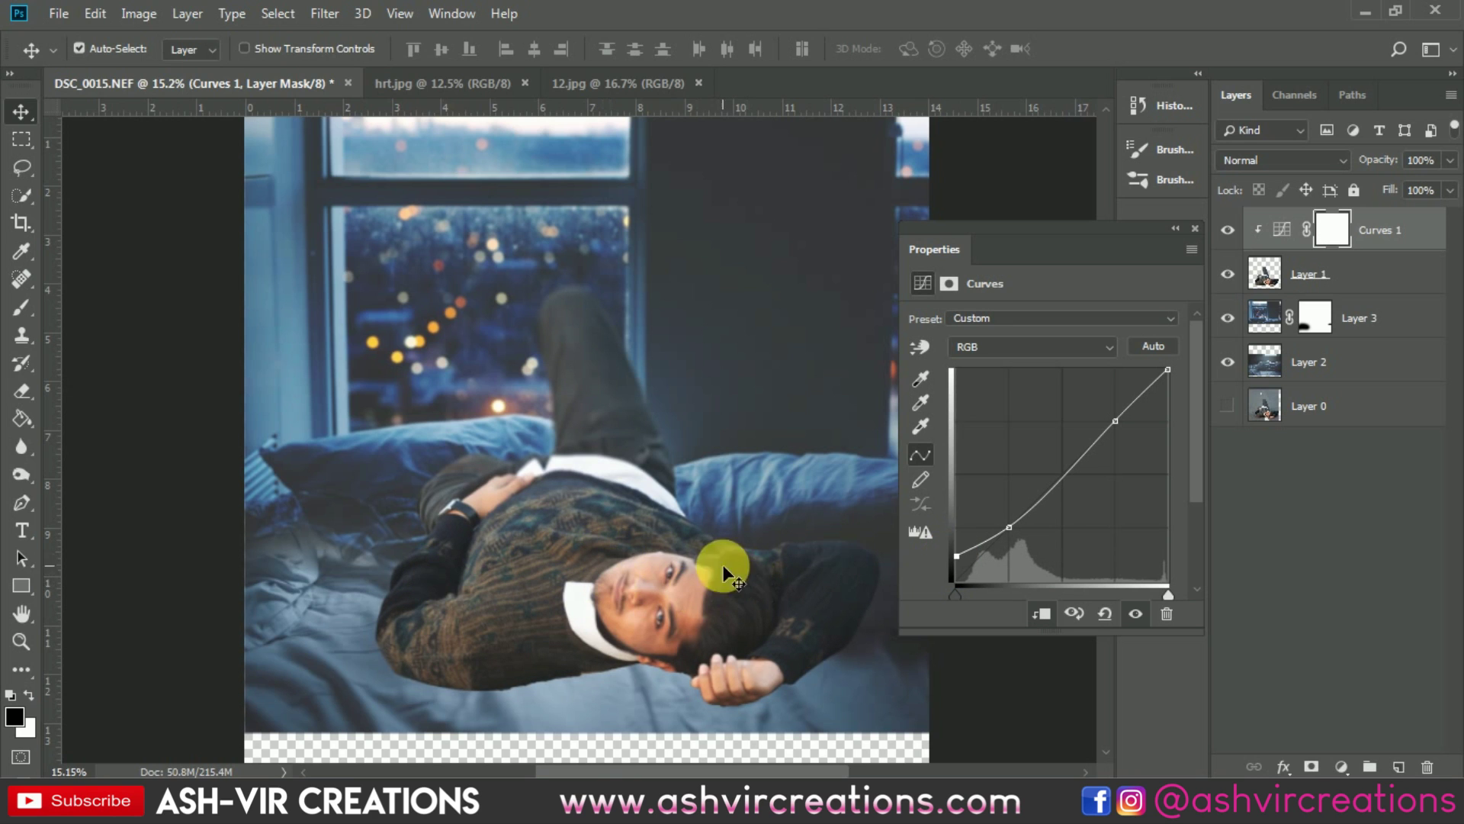
{"action": "left_click", "coordinate": [1201, 230]}
{"action": "scroll", "coordinate": [628, 450], "scroll_direction": "down", "scroll_amount": 1}
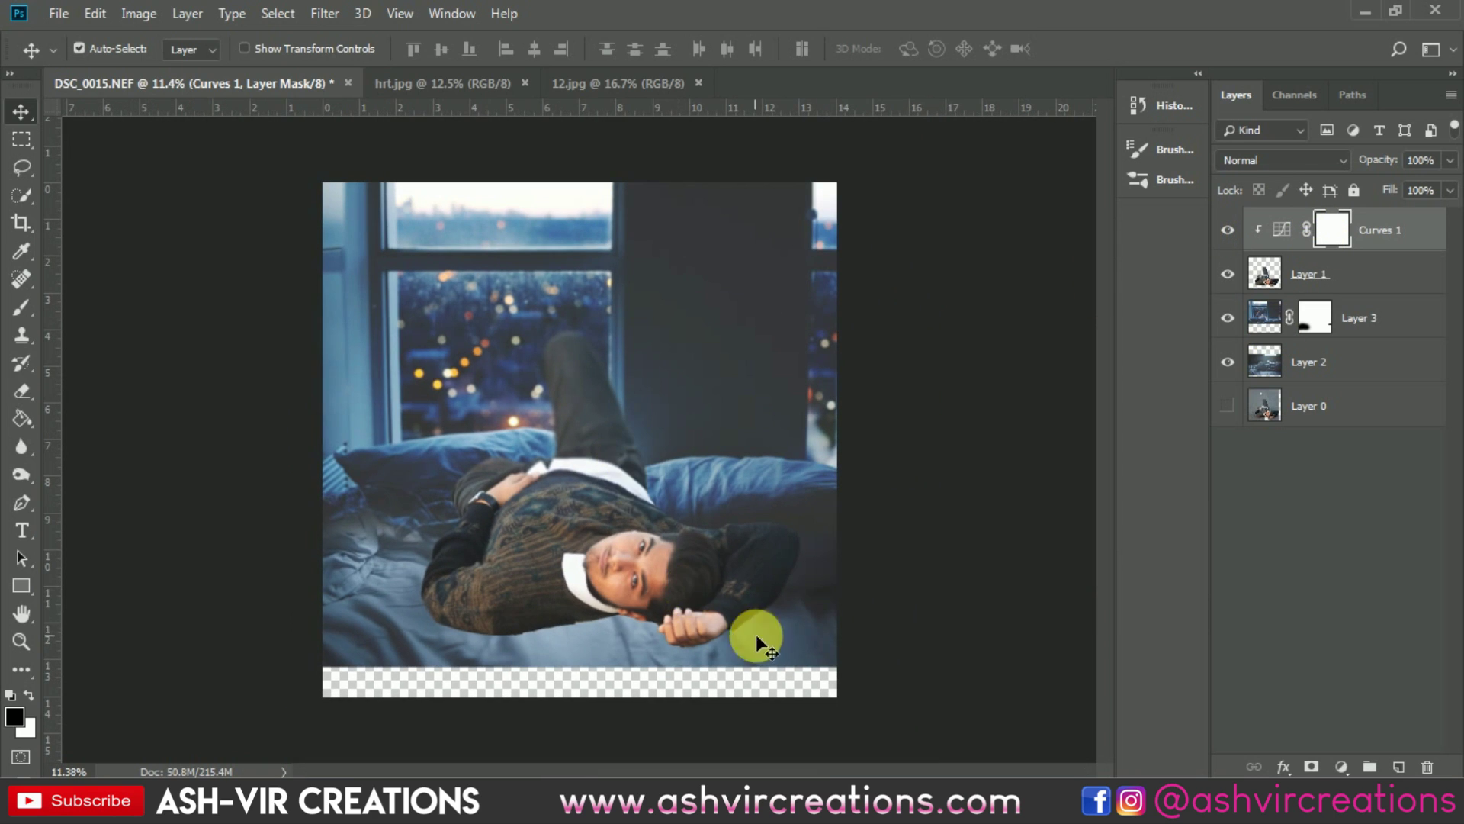
Toggle the Curves 1 layer's visibility to compare the man before and after the adjustment.
{"action": "left_click", "coordinate": [1231, 233]}
{"action": "left_click", "coordinate": [1231, 233]}
{"action": "left_click", "coordinate": [1230, 233]}
{"action": "left_click", "coordinate": [1231, 234]}
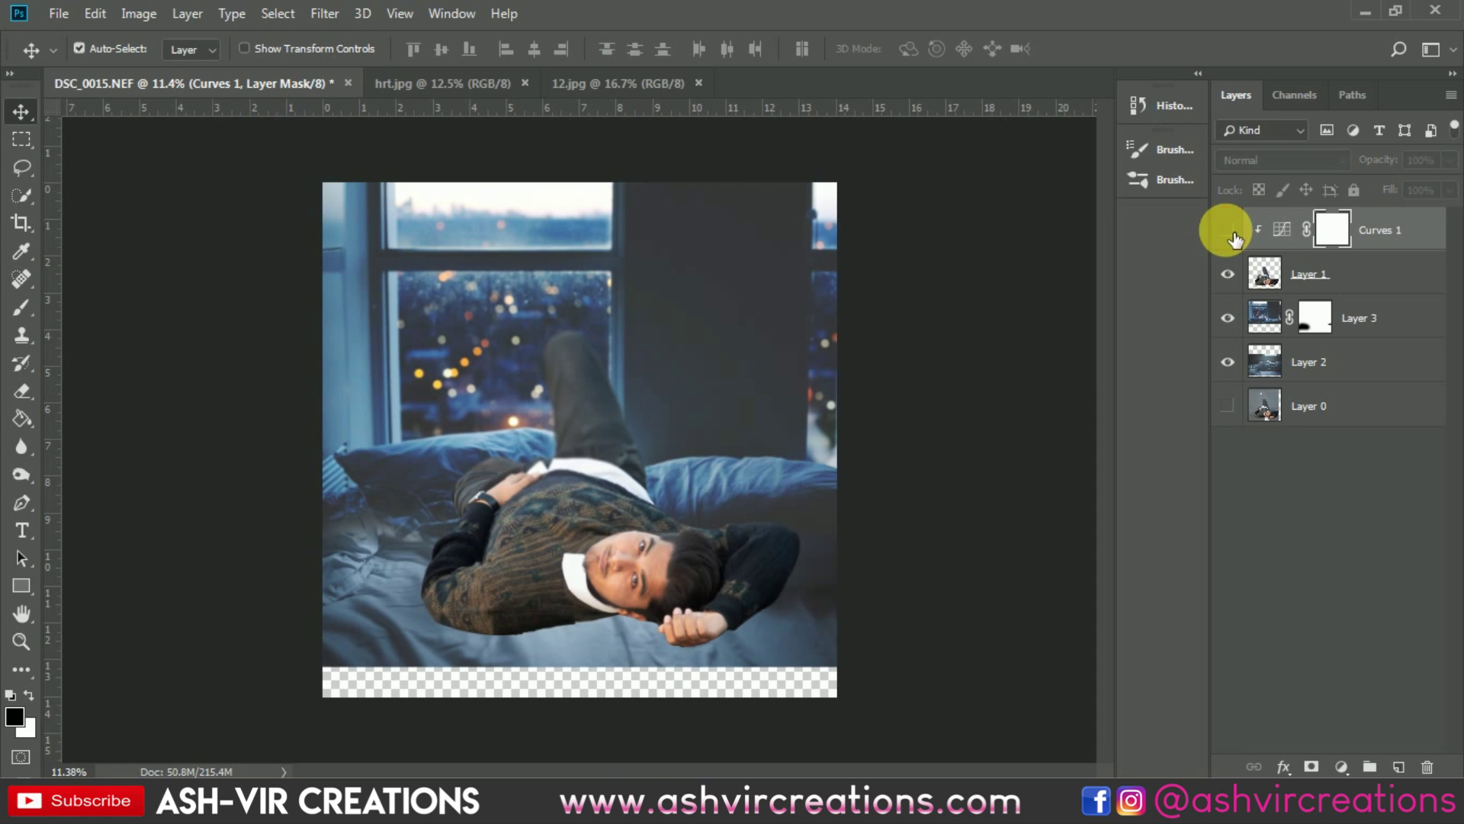
Show and hide the Curves 1 adjustment again to check the man's faded tones, leaving it visible.
{"action": "left_click", "coordinate": [1230, 232]}
{"action": "left_click", "coordinate": [1229, 232]}
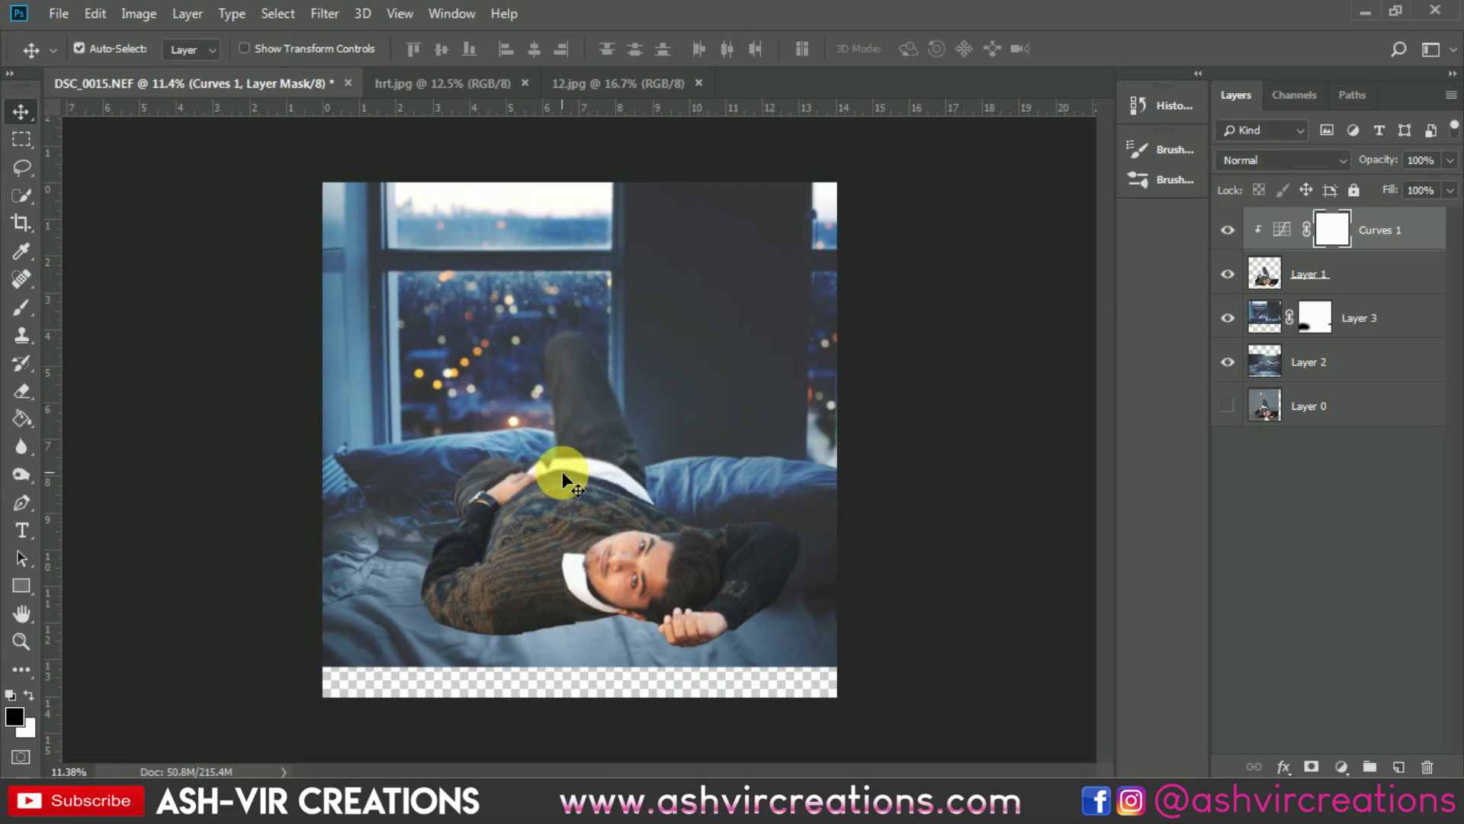
{"action": "scroll", "coordinate": [571, 460], "scroll_direction": "down", "scroll_amount": 1}
{"action": "scroll", "coordinate": [571, 460], "scroll_direction": "up", "scroll_amount": 1}
{"action": "left_click", "coordinate": [1278, 322]}
{"action": "left_click_drag", "start_coordinate": [716, 363], "coordinate": [579, 331]}
{"action": "key", "text": "ctrl"}
{"action": "key", "text": "ctrl+z"}
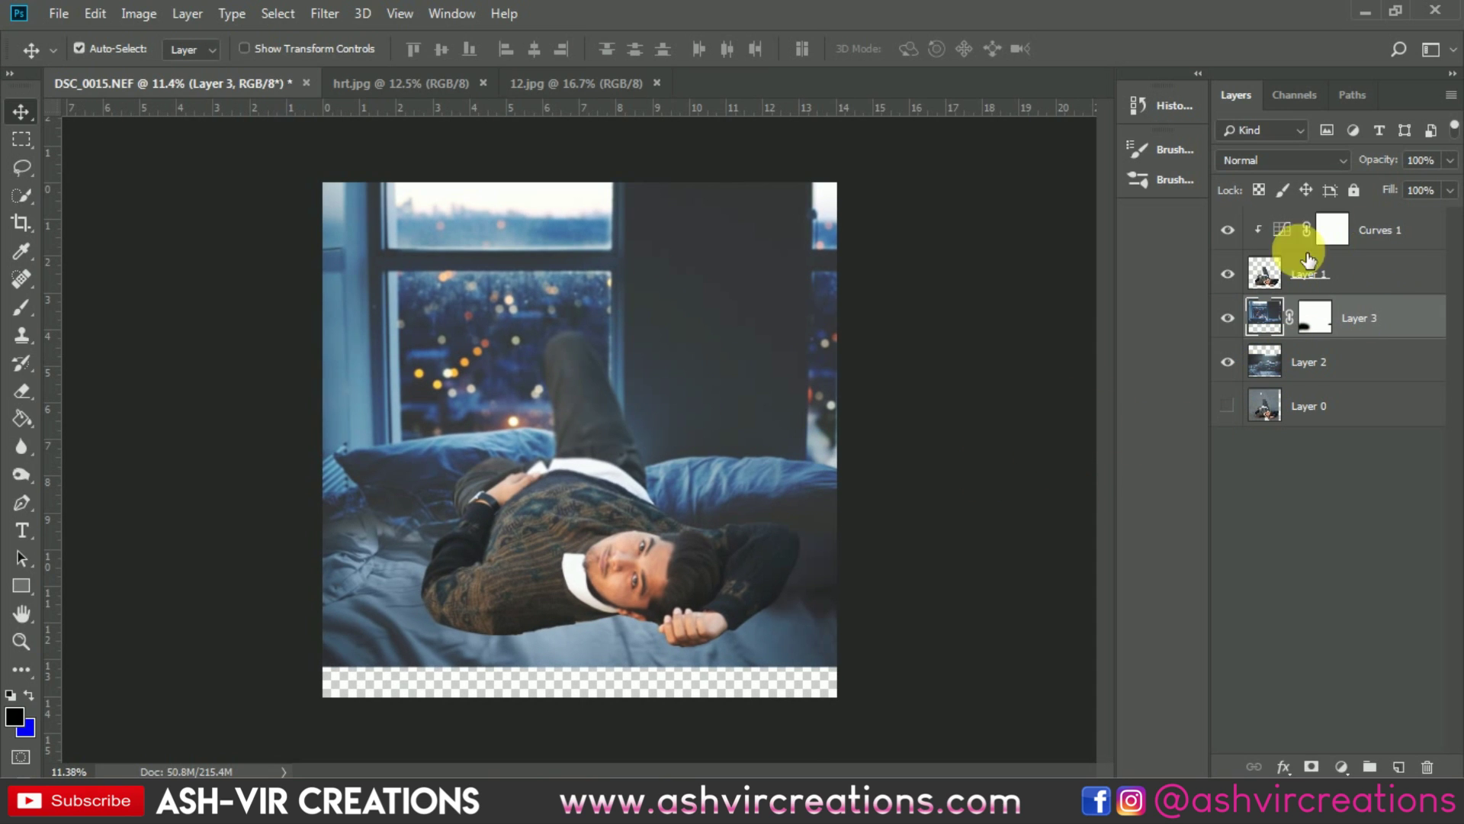
Open blnkt.png, bring its blanket into the DSC_0015.NEF composite above Curves 1, and shift it down over the man.
{"action": "left_click", "coordinate": [61, 16]}
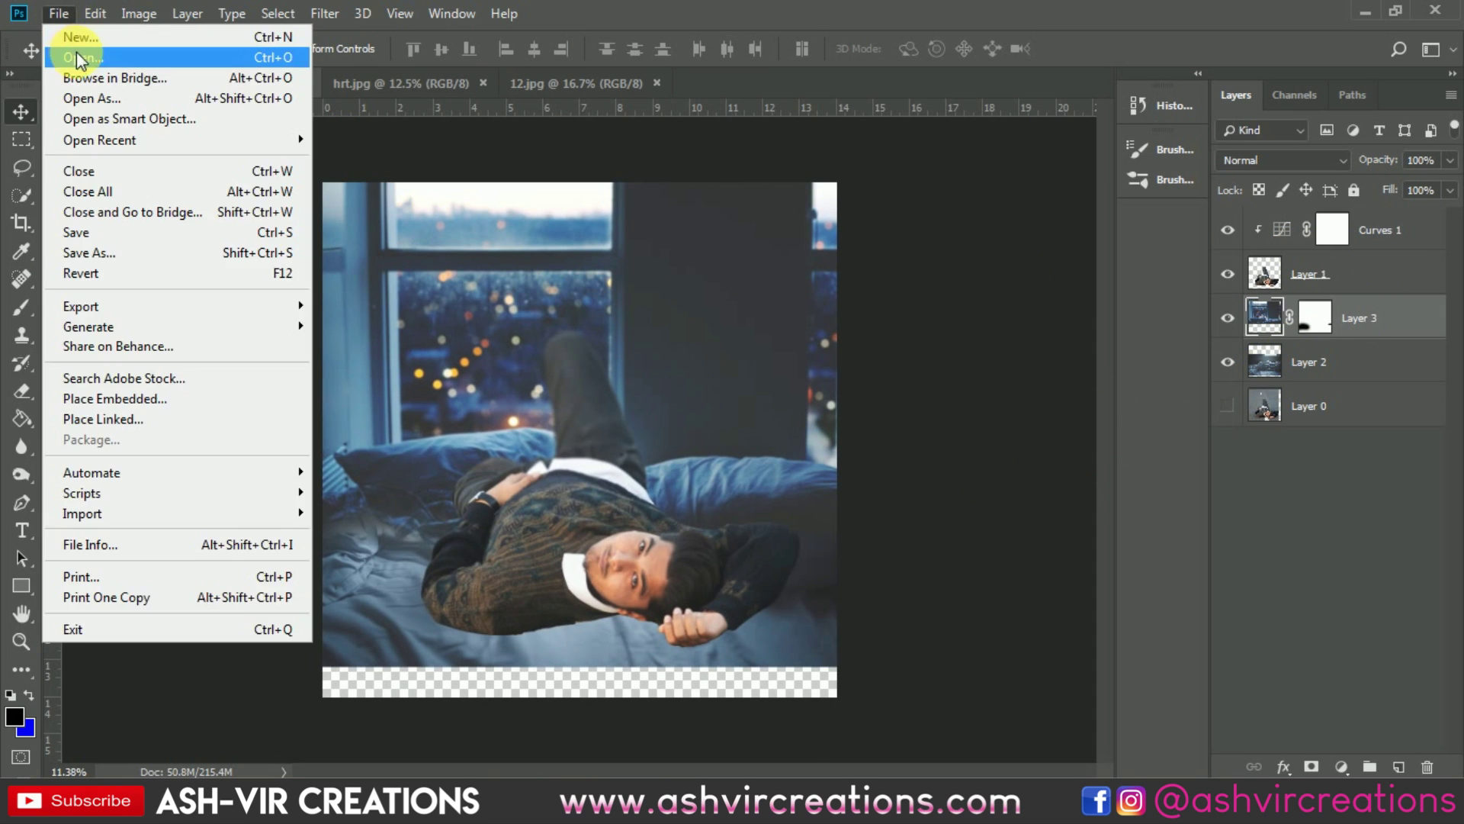
{"action": "left_click", "coordinate": [76, 53]}
{"action": "double_click", "coordinate": [1001, 254]}
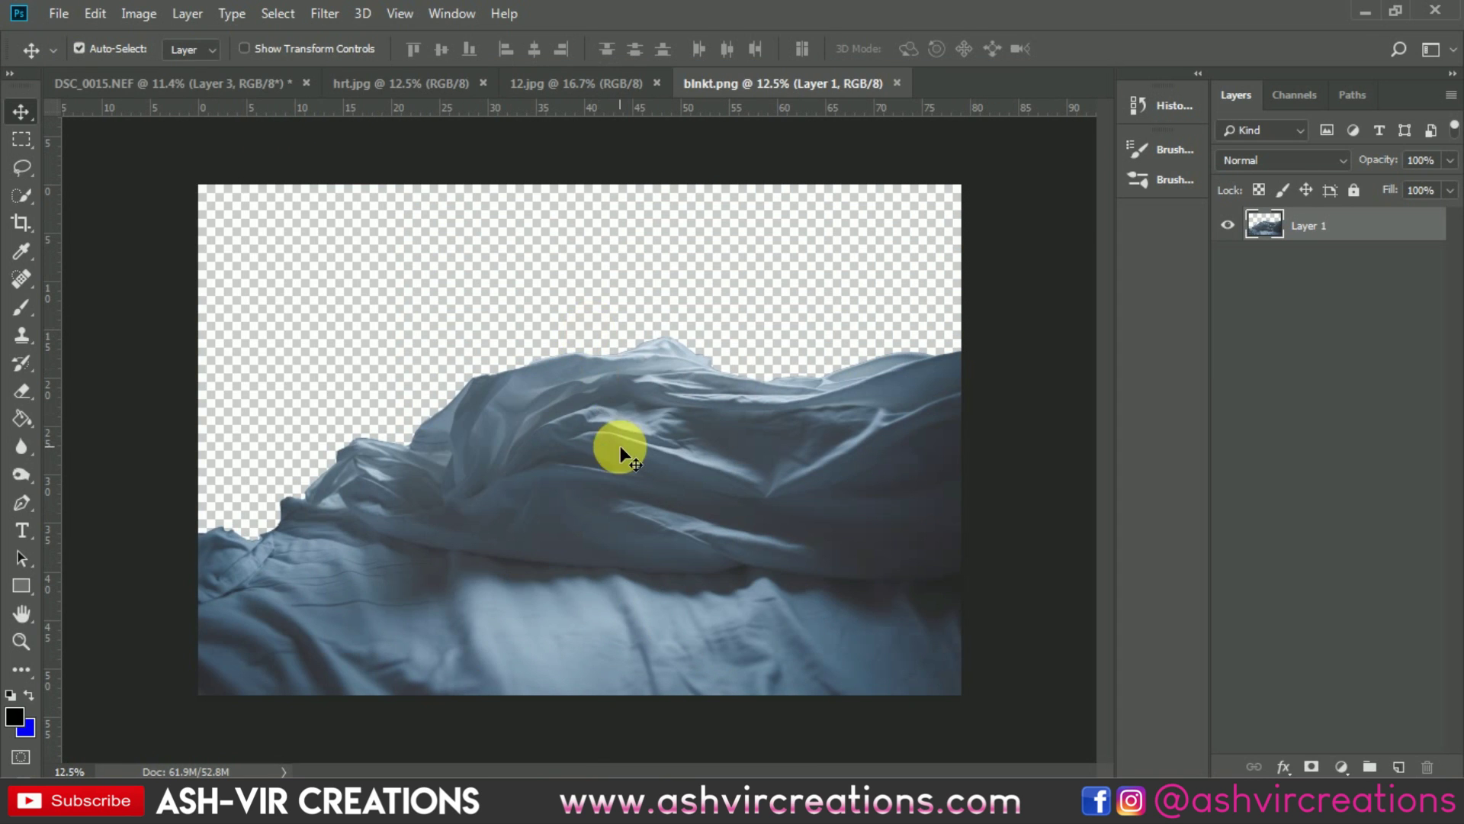
{"action": "left_click_drag", "start_coordinate": [620, 445], "coordinate": [634, 404]}
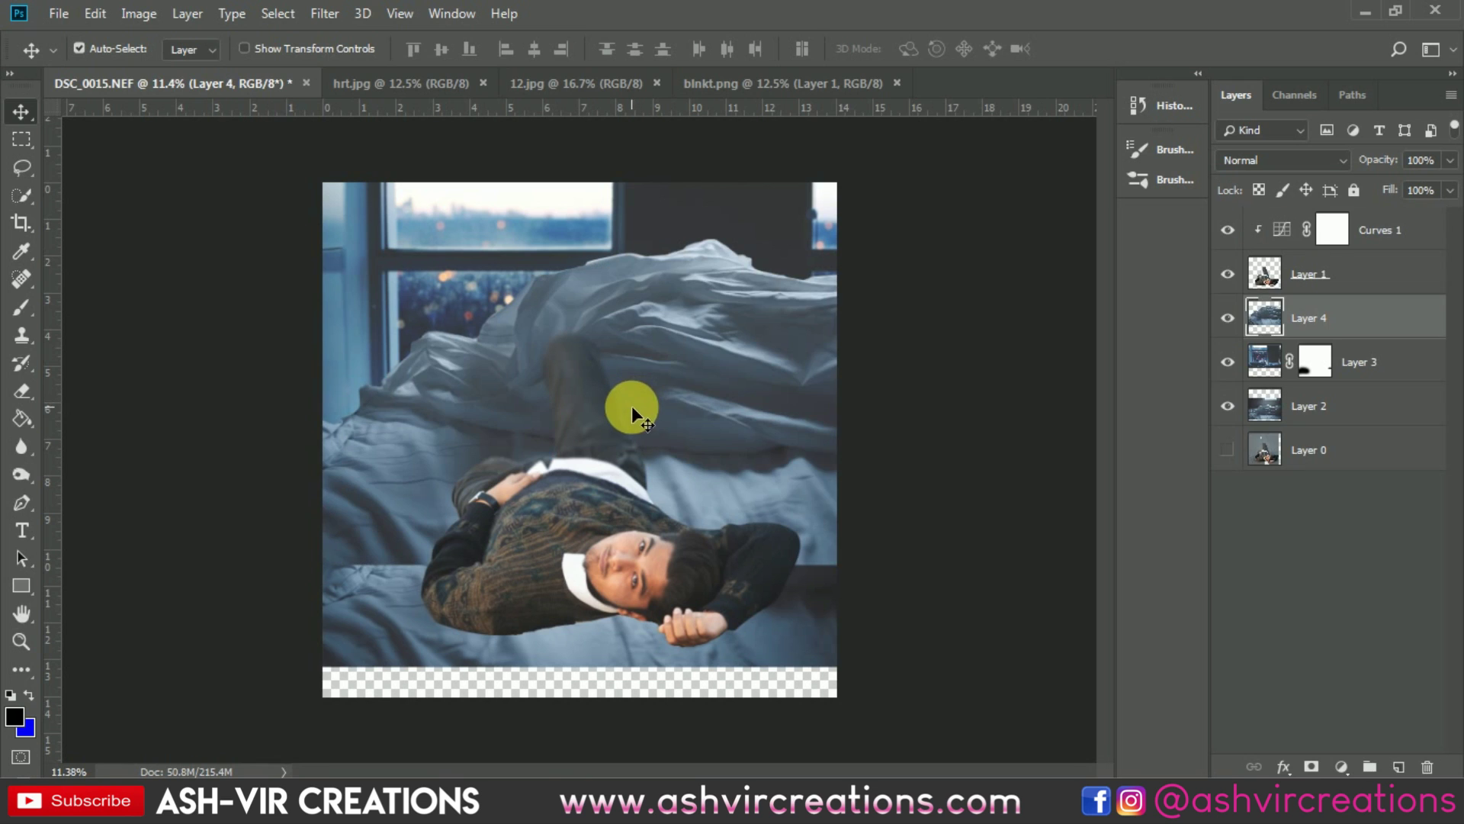
{"action": "left_click_drag", "start_coordinate": [1340, 305], "coordinate": [1361, 229]}
{"action": "left_click_drag", "start_coordinate": [797, 421], "coordinate": [654, 474]}
Apply a Gaussian Blur with a 22.2 px radius to the blanket on Layer 4.
{"action": "left_click", "coordinate": [323, 16]}
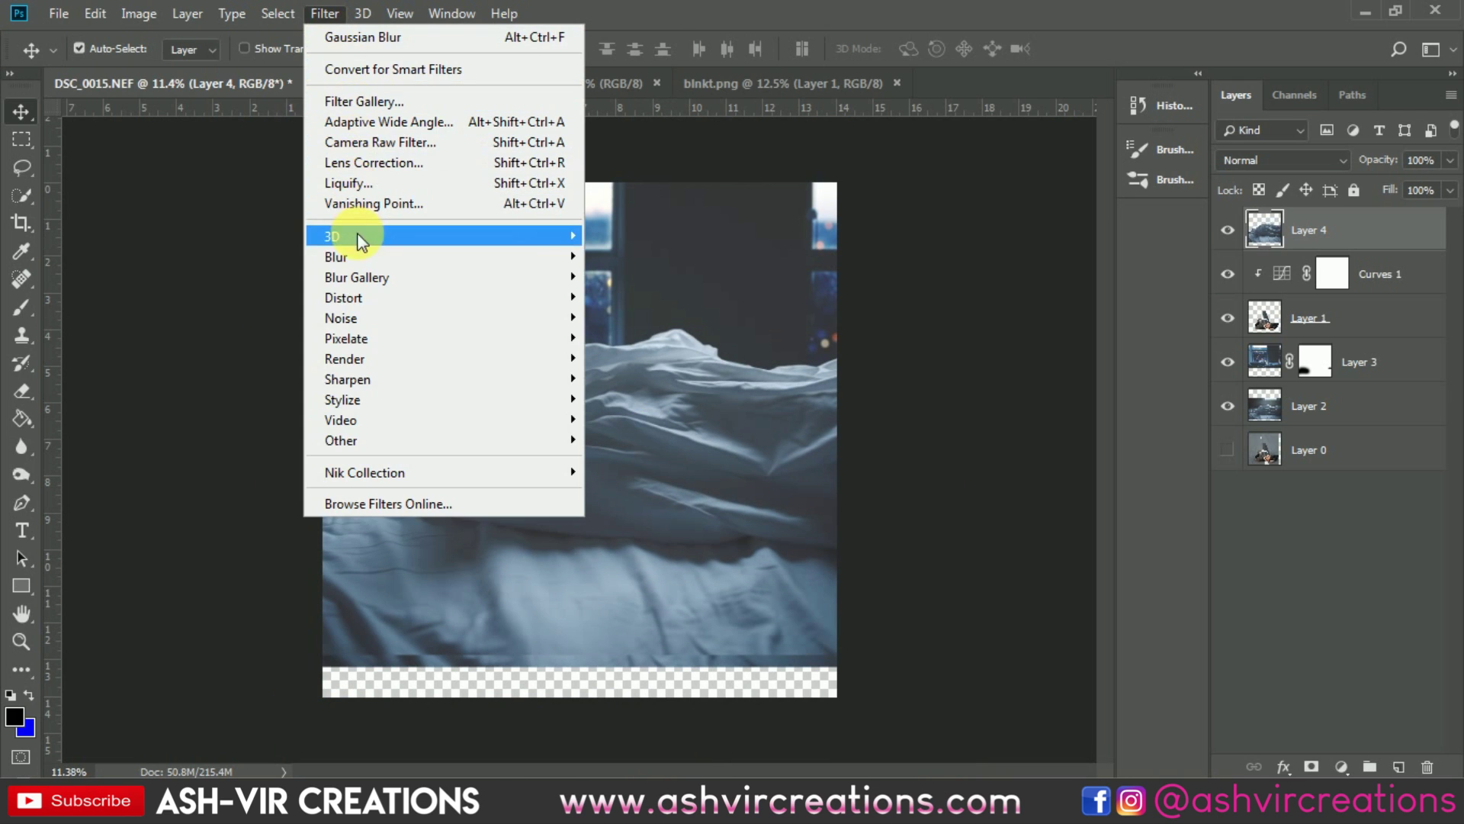
{"action": "mouse_move", "coordinate": [447, 249]}
{"action": "left_click", "coordinate": [721, 329]}
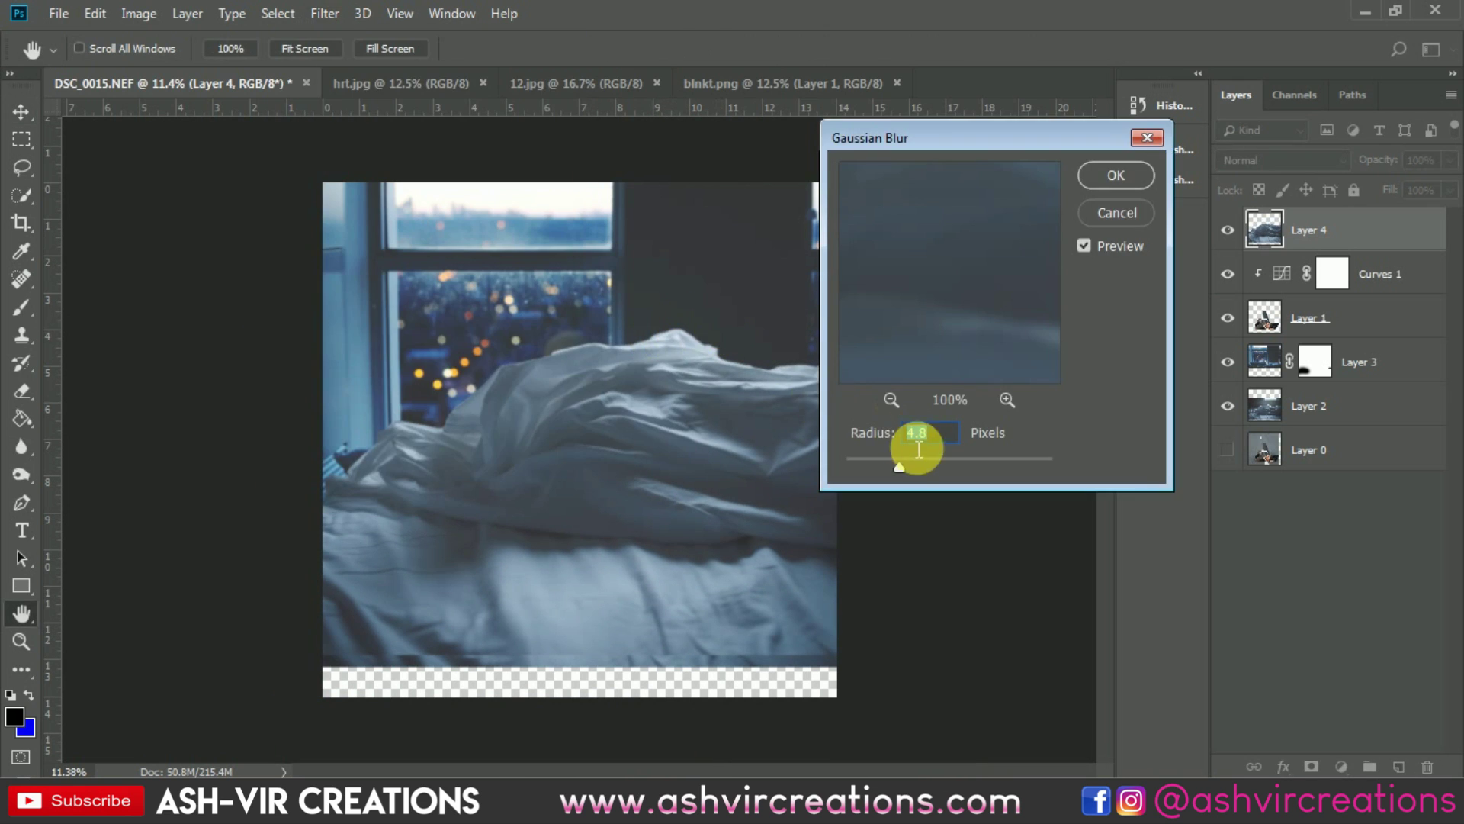
{"action": "left_click_drag", "start_coordinate": [958, 469], "coordinate": [950, 467]}
{"action": "left_click", "coordinate": [934, 467]}
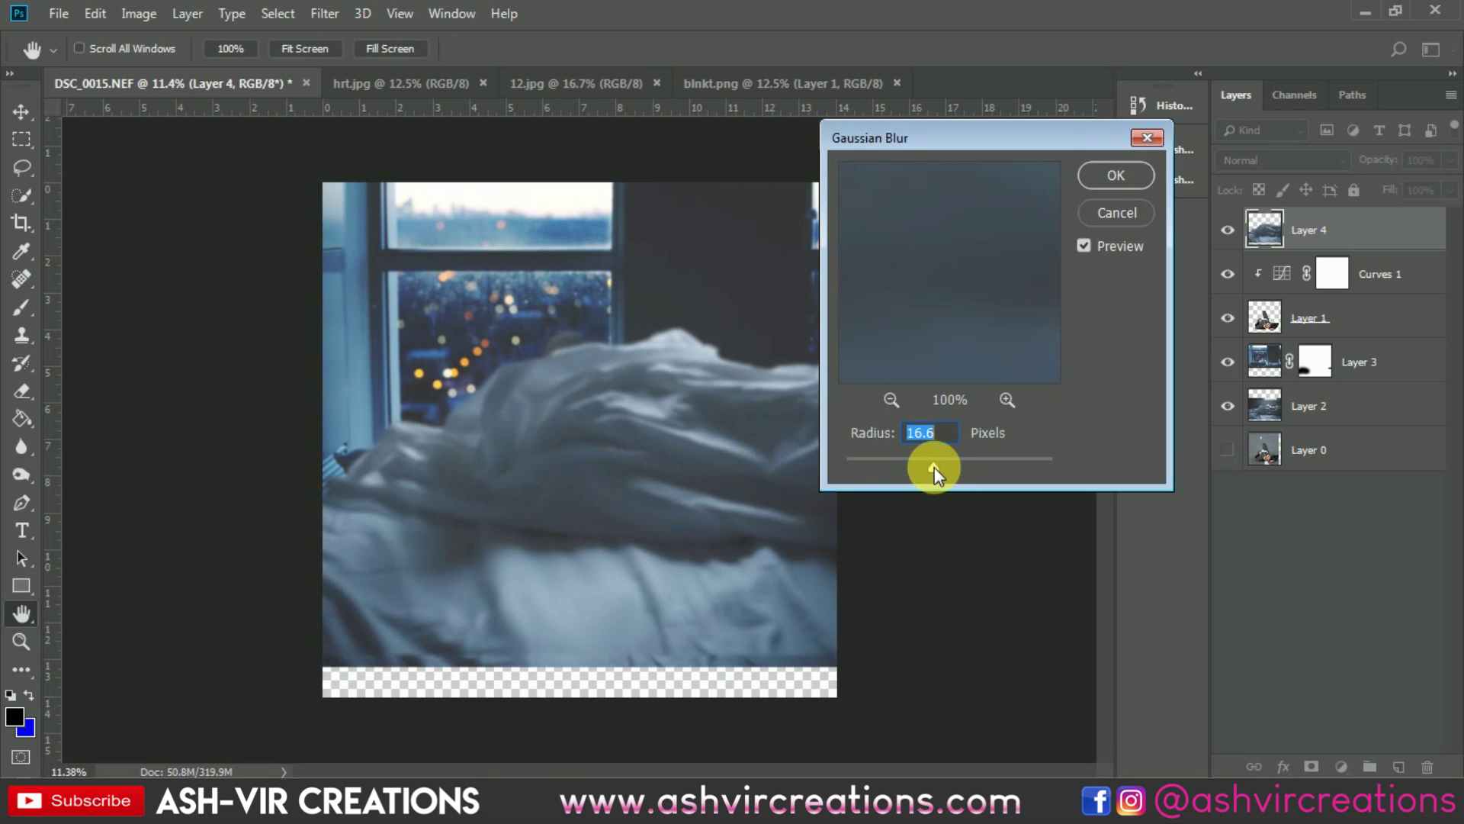
{"action": "left_click", "coordinate": [940, 467]}
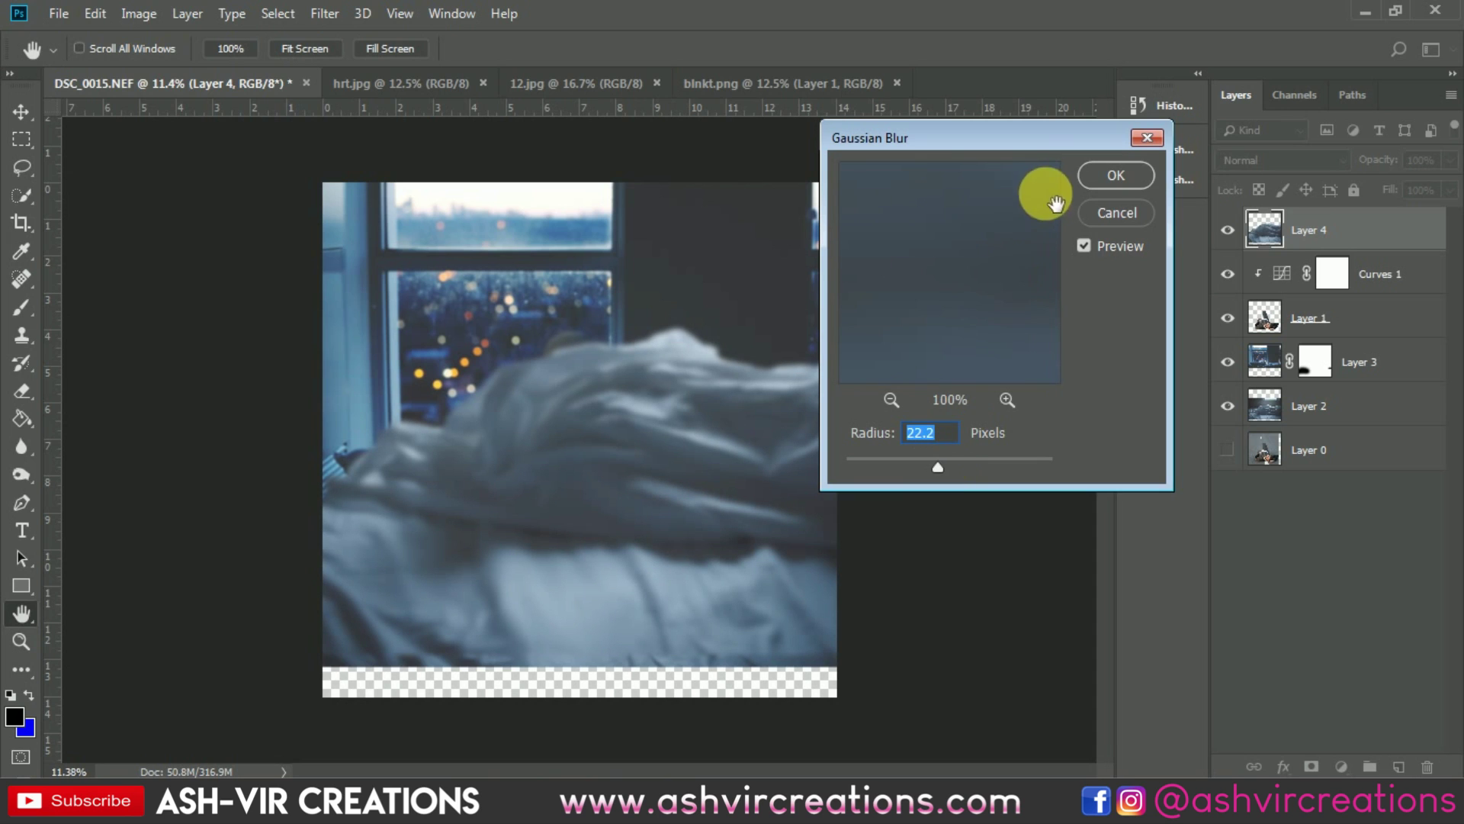
{"action": "left_click", "coordinate": [1102, 177]}
Move the blurred blanket down to the image's bottom edge and start a free transform on it.
{"action": "left_click_drag", "start_coordinate": [611, 423], "coordinate": [506, 643]}
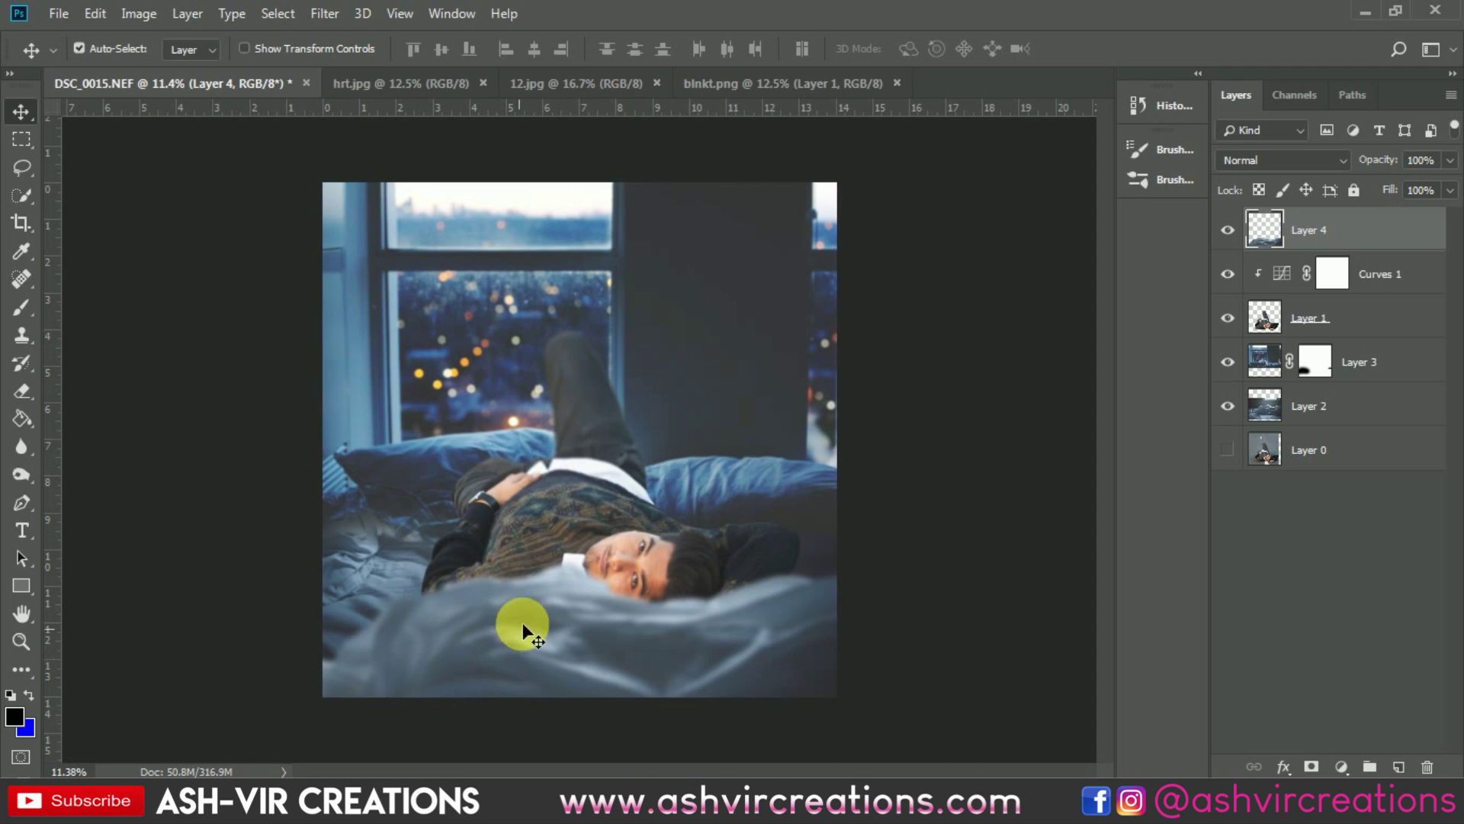
{"action": "key", "text": "ctrl+t"}
{"action": "right_click", "coordinate": [681, 659]}
{"action": "left_click", "coordinate": [740, 632]}
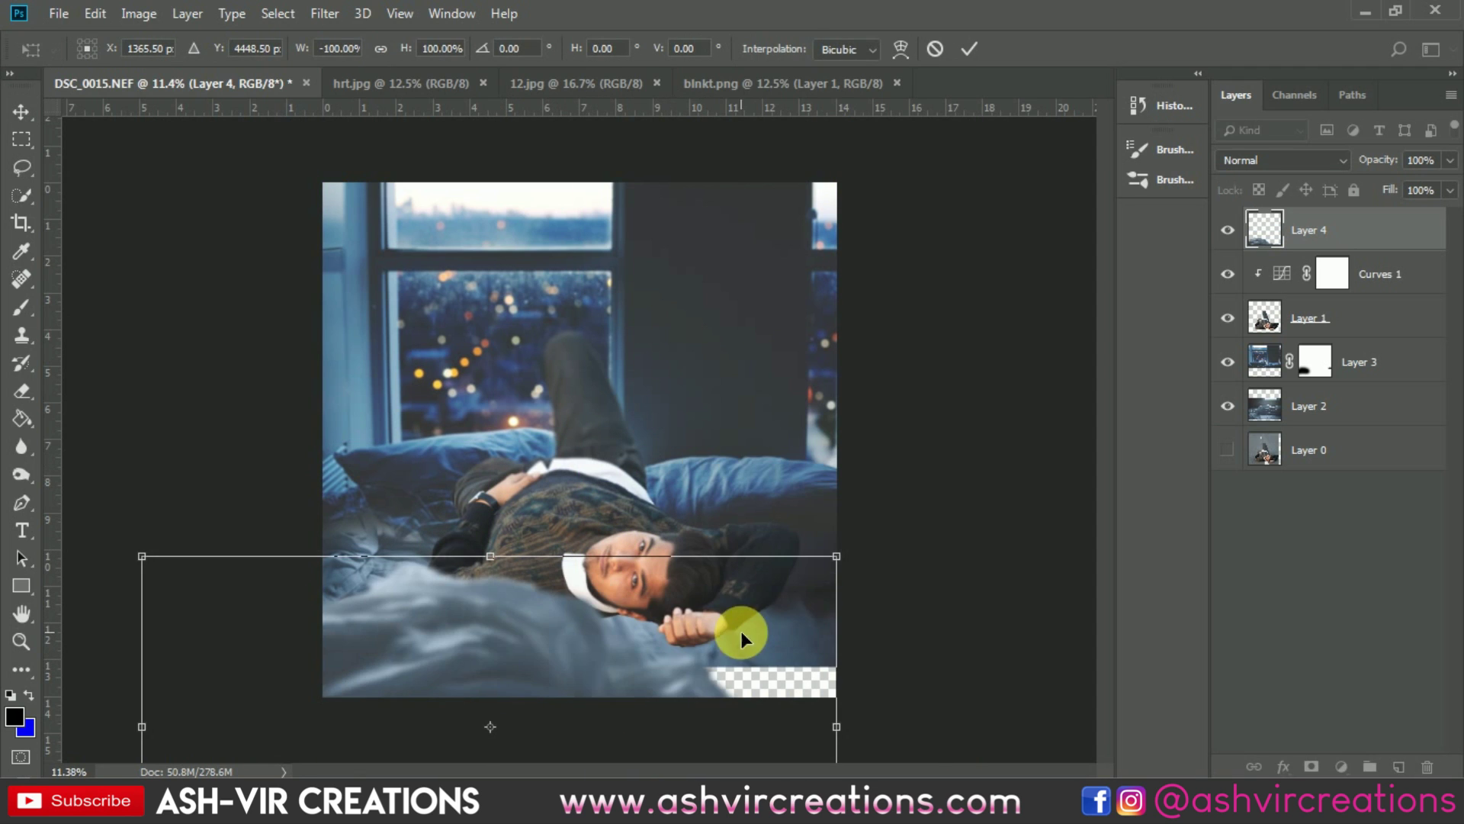
{"action": "key", "text": "ctrl+z"}
Scale the blanket to about 112% and reposition it across the full bottom edge in front of the man.
{"action": "mouse_move", "coordinate": [692, 676]}
{"action": "left_mouse_down"}
{"action": "mouse_move", "coordinate": [629, 691]}
{"action": "mouse_move", "coordinate": [687, 690]}
{"action": "left_mouse_up"}
{"action": "left_click_drag", "start_coordinate": [836, 587], "coordinate": [878, 567]}
{"action": "mouse_move", "coordinate": [730, 642]}
{"action": "left_mouse_down"}
{"action": "mouse_move", "coordinate": [702, 668]}
{"action": "mouse_move", "coordinate": [721, 638]}
{"action": "left_mouse_up"}
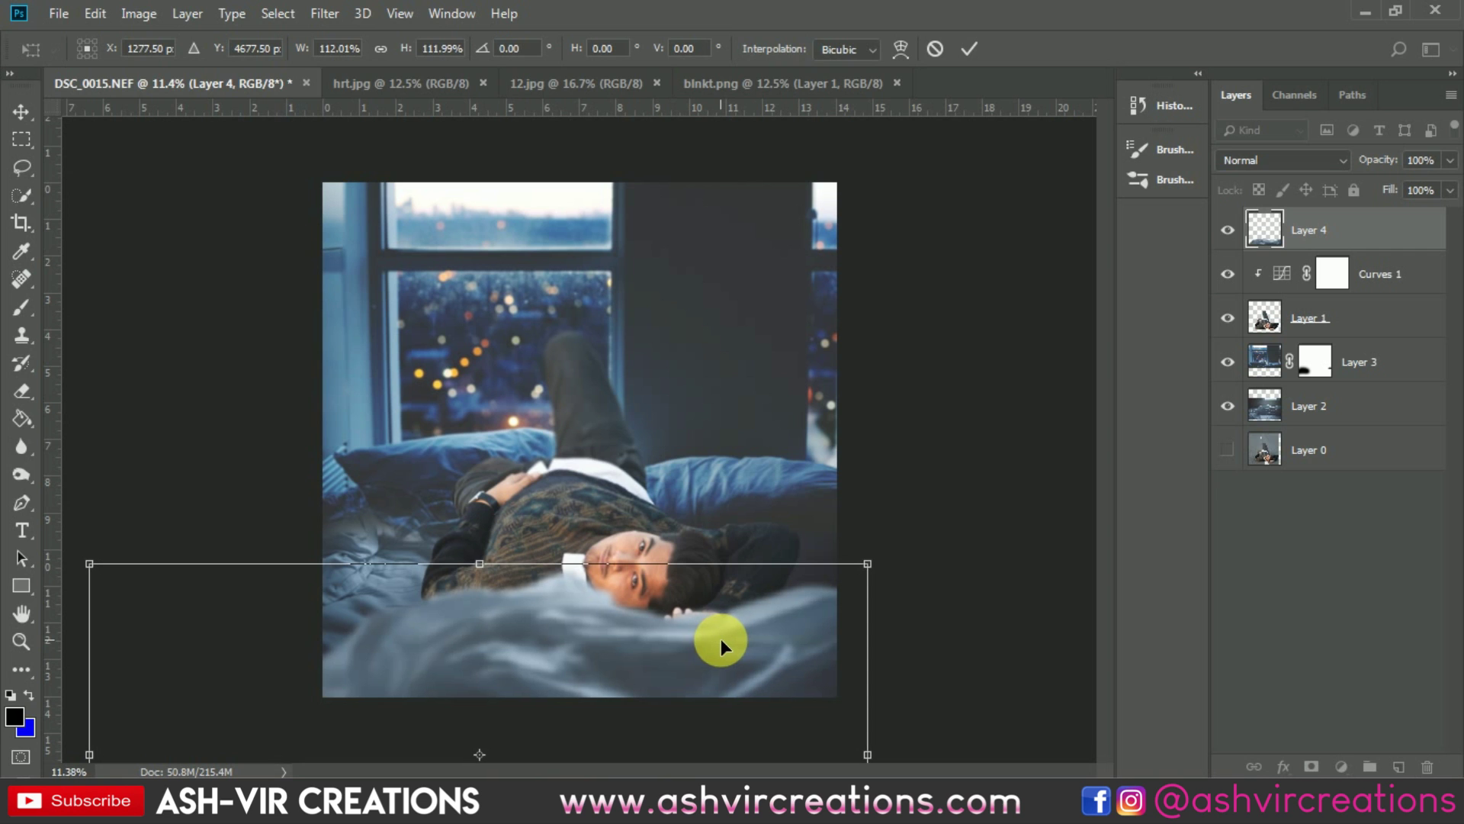
{"action": "key", "text": "Return"}
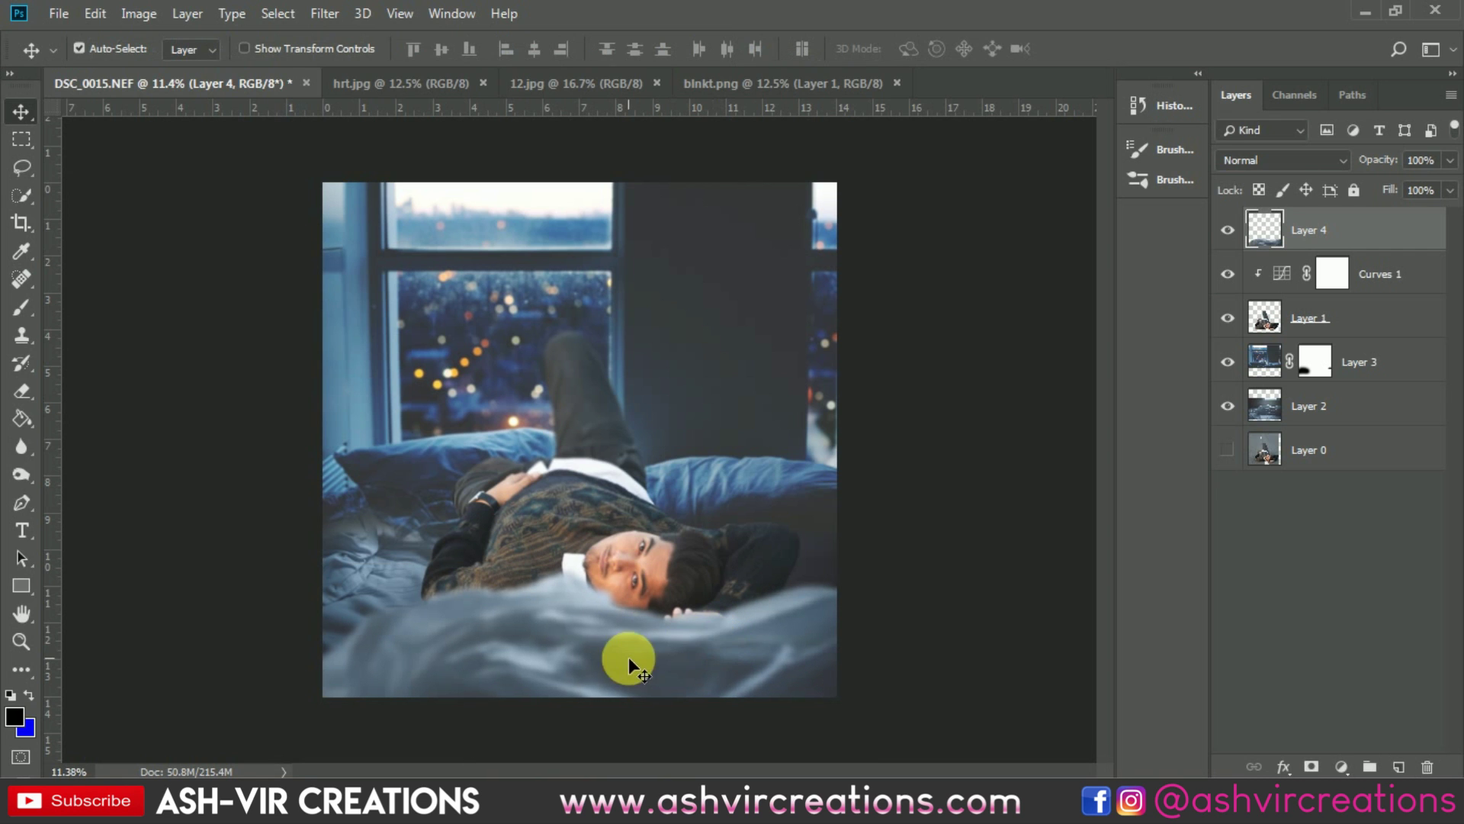
Adjust the blanket's position so it overlaps the lower edge of the man's sweater and raised hand.
{"action": "scroll", "coordinate": [589, 649], "scroll_direction": "up", "scroll_amount": 3}
{"action": "scroll", "coordinate": [588, 649], "scroll_direction": "down", "scroll_amount": 3}
{"action": "left_click_drag", "start_coordinate": [588, 650], "coordinate": [696, 618]}
{"action": "scroll", "coordinate": [698, 616], "scroll_direction": "up", "scroll_amount": 3}
{"action": "left_click_drag", "start_coordinate": [731, 677], "coordinate": [737, 700]}
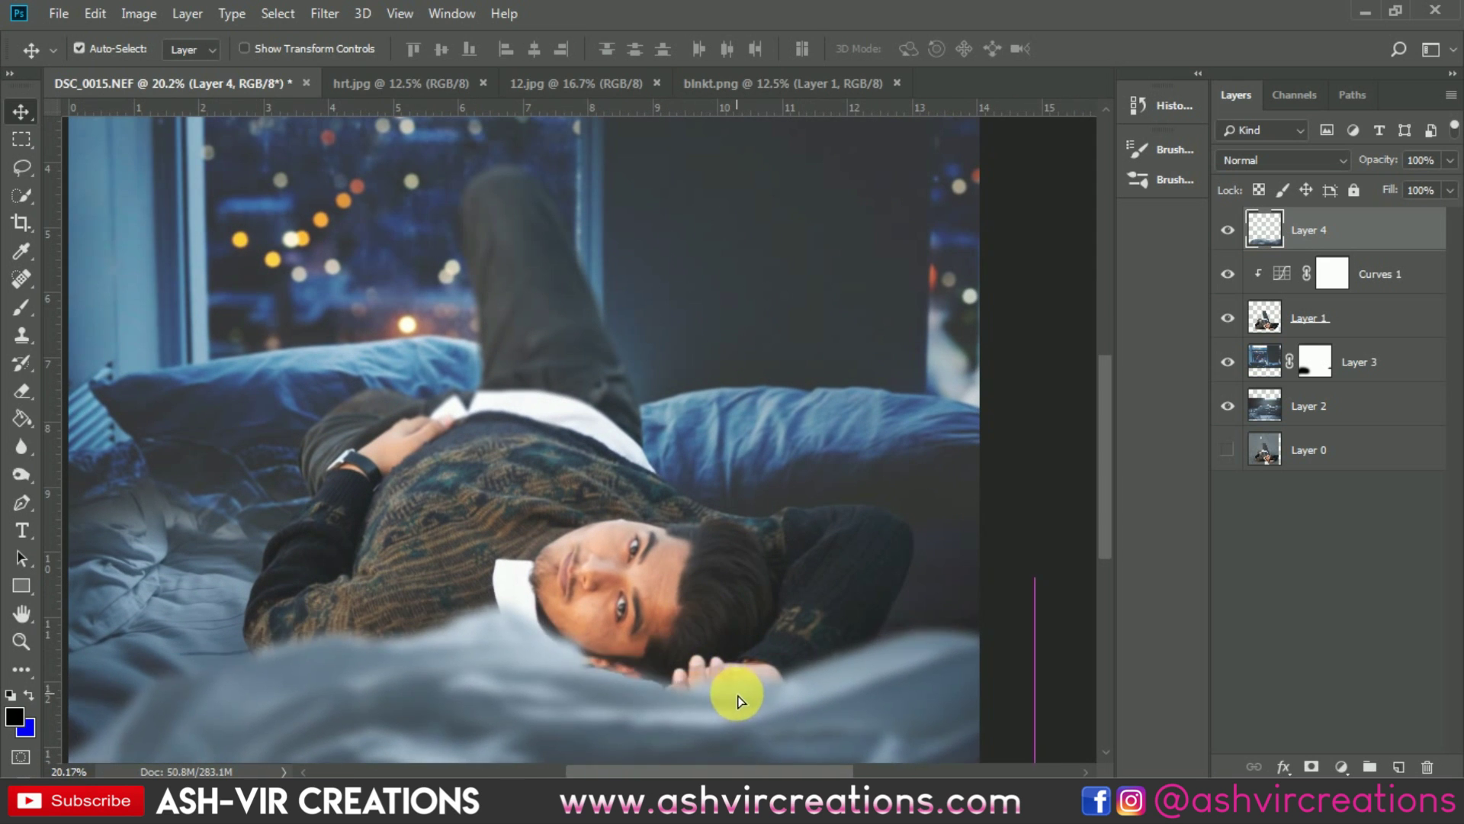
{"action": "scroll", "coordinate": [859, 576], "scroll_direction": "down", "scroll_amount": 2}
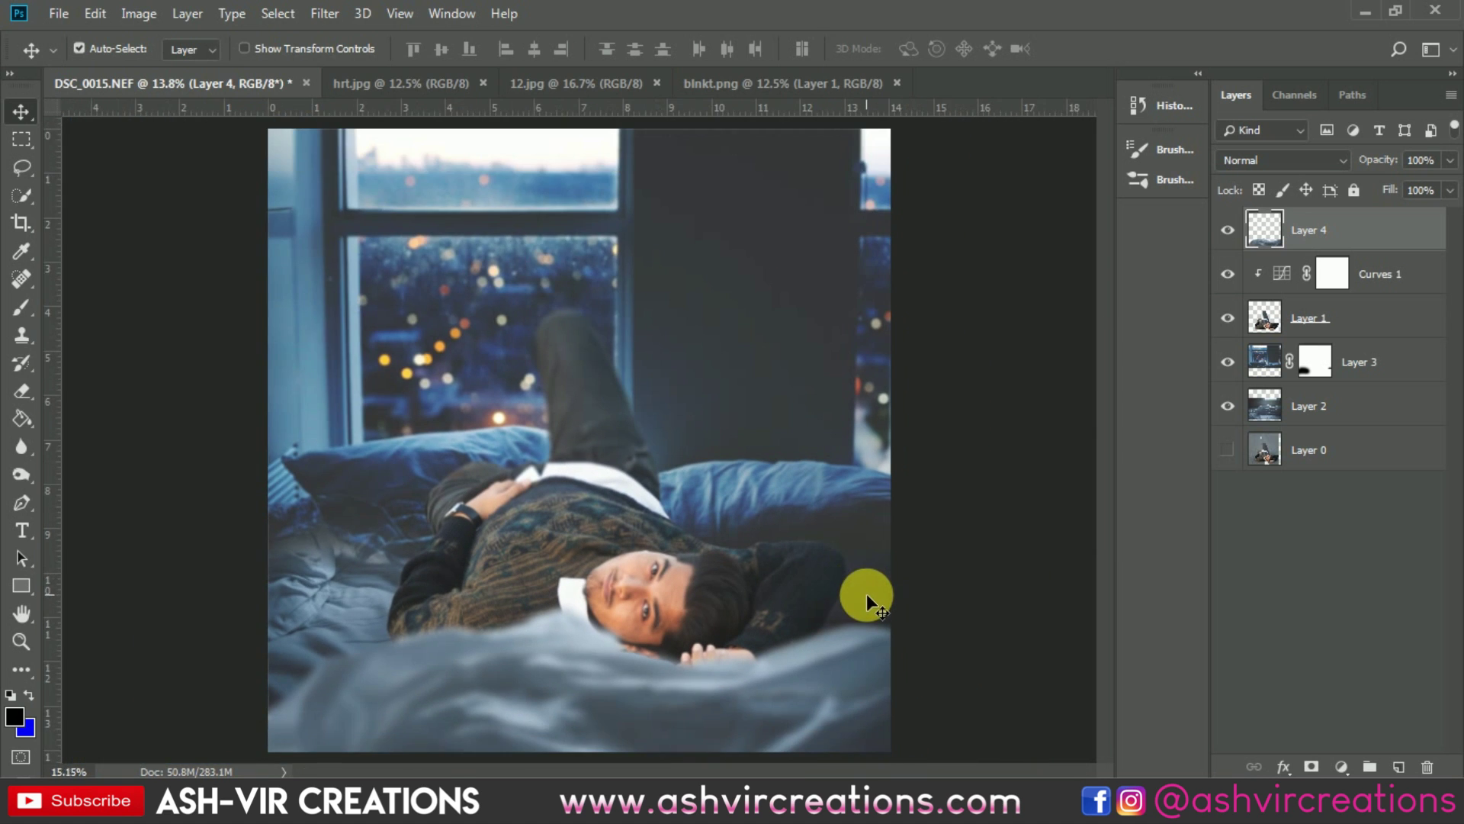
Try raising the blanket over the man's face and torso.
{"action": "scroll", "coordinate": [862, 592], "scroll_direction": "up", "scroll_amount": 3}
{"action": "left_click_drag", "start_coordinate": [819, 727], "coordinate": [780, 212]}
{"action": "scroll", "coordinate": [780, 213], "scroll_direction": "down", "scroll_amount": 1}
{"action": "scroll", "coordinate": [781, 218], "scroll_direction": "down", "scroll_amount": 2}
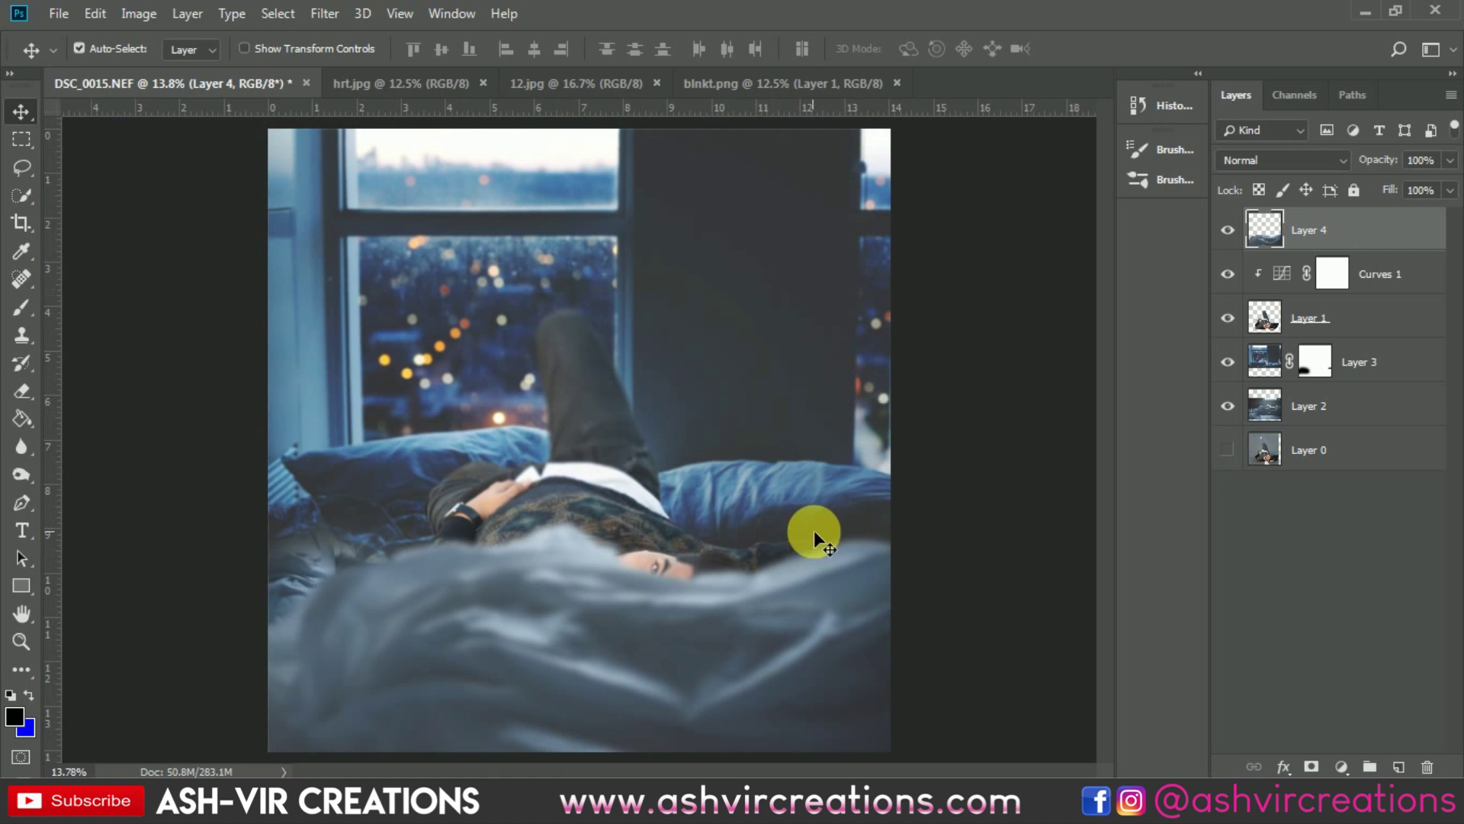
{"action": "scroll", "coordinate": [816, 526], "scroll_direction": "up", "scroll_amount": 4}
{"action": "left_click_drag", "start_coordinate": [818, 511], "coordinate": [845, 242]}
Lower the blanket along the image's bottom edge so the man's face and fingers show above its folds.
{"action": "left_click_drag", "start_coordinate": [838, 404], "coordinate": [836, 518]}
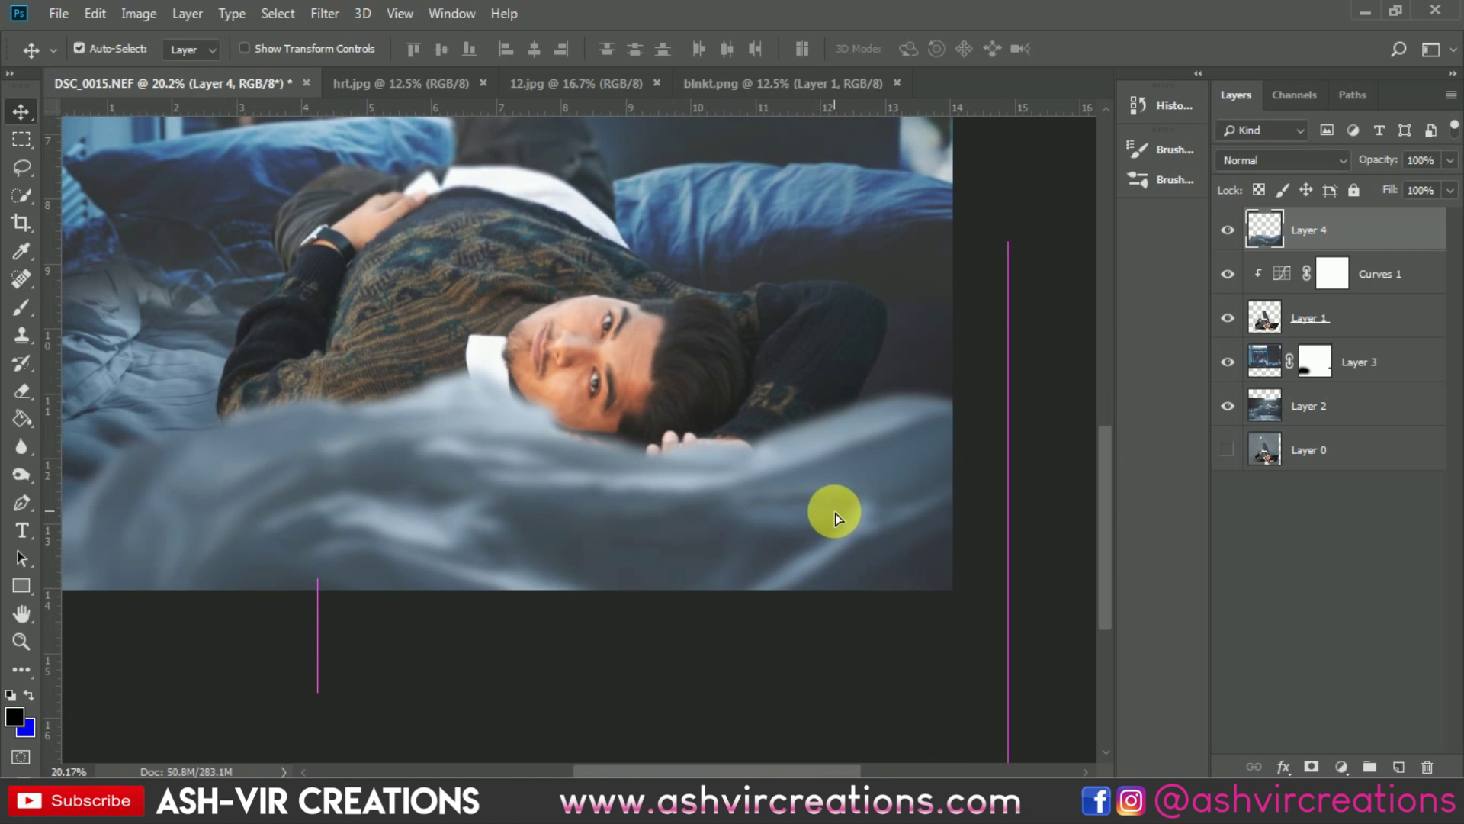
{"action": "scroll", "coordinate": [836, 518], "scroll_direction": "down", "scroll_amount": 2}
{"action": "mouse_move", "coordinate": [811, 671]}
{"action": "left_mouse_down"}
{"action": "mouse_move", "coordinate": [811, 721]}
{"action": "mouse_move", "coordinate": [813, 681]}
{"action": "left_mouse_up"}
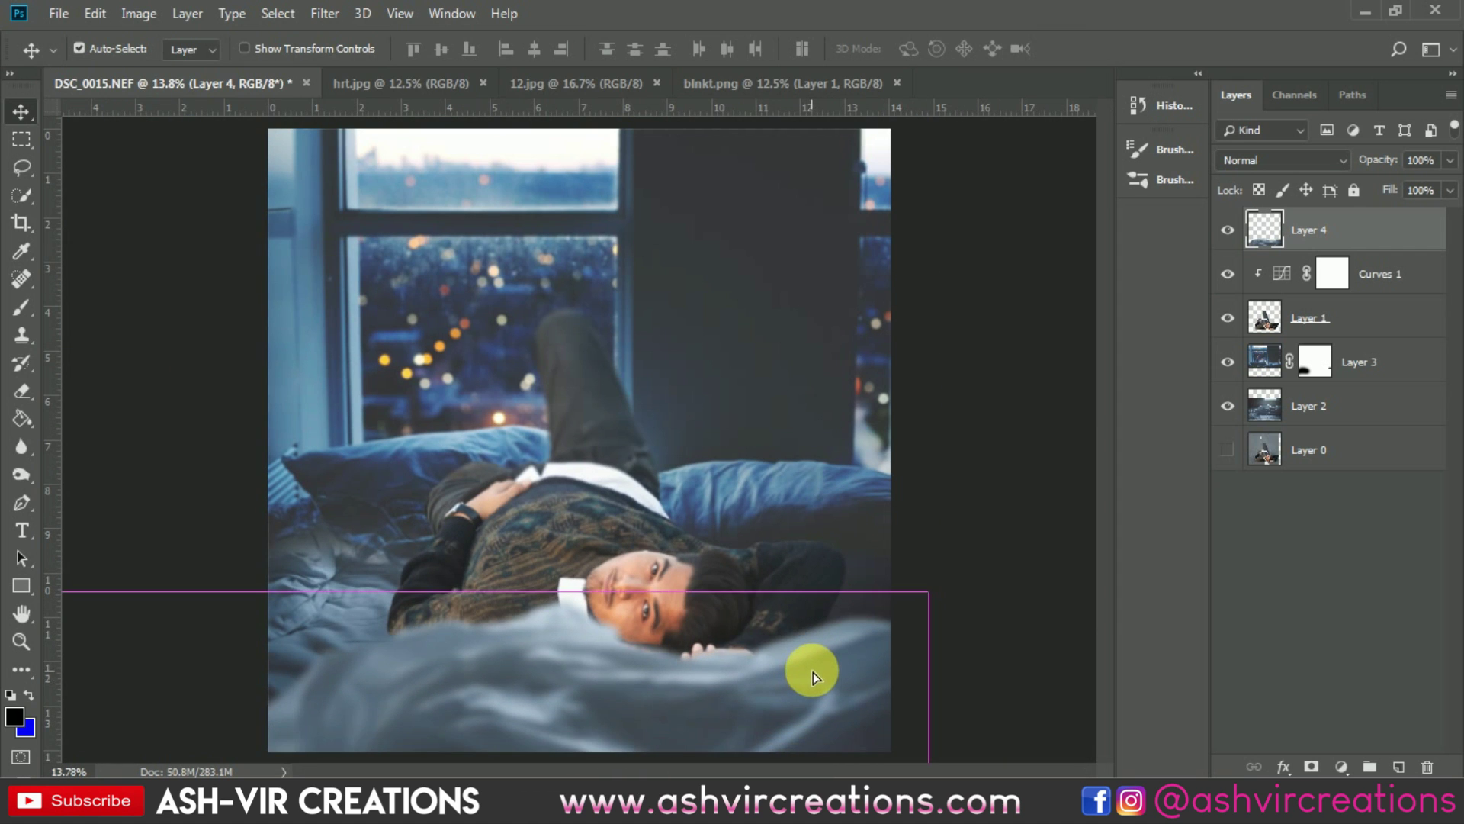
{"action": "scroll", "coordinate": [683, 685], "scroll_direction": "up", "scroll_amount": 2}
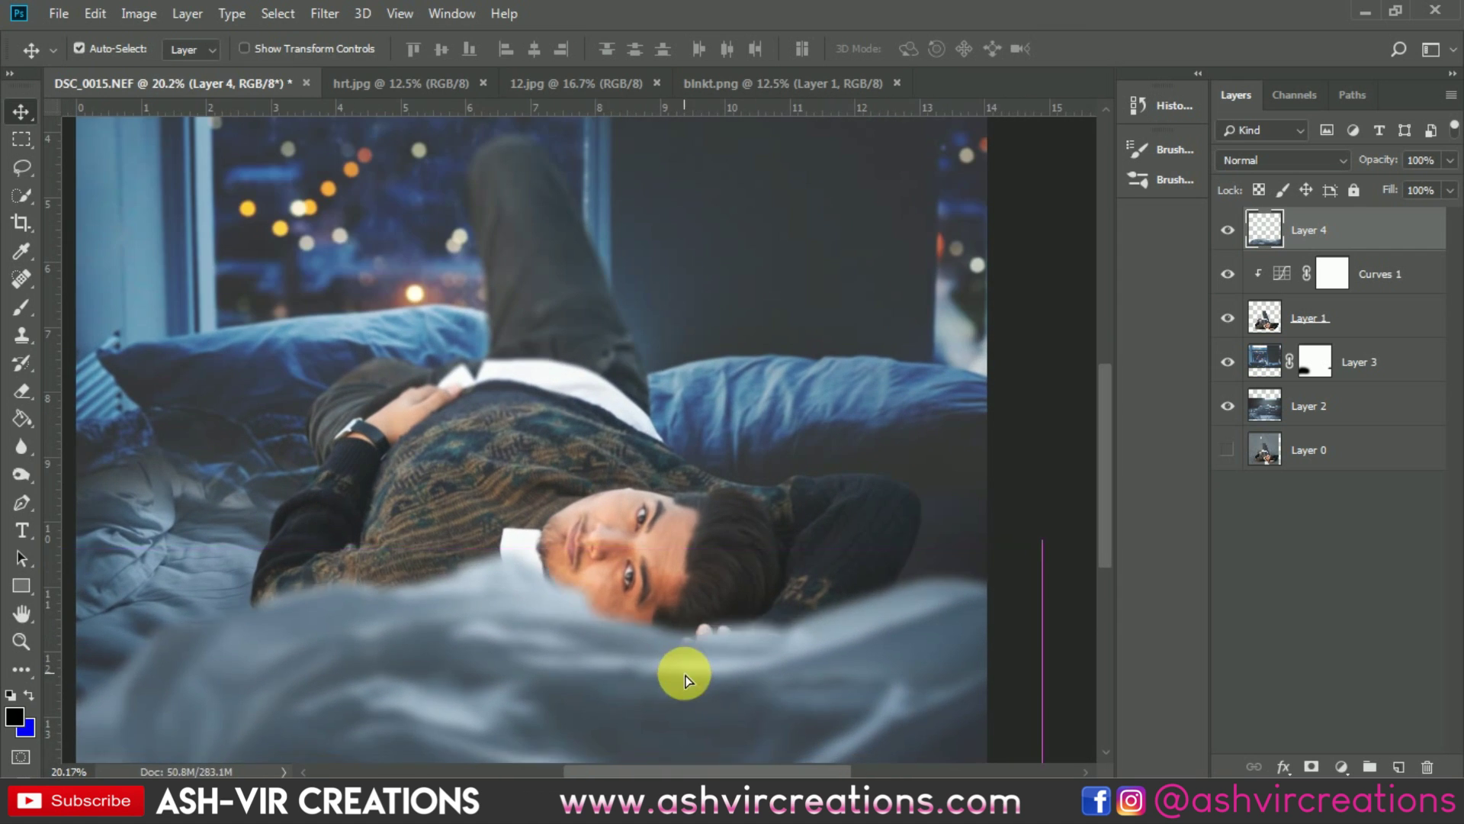
{"action": "left_click_drag", "start_coordinate": [684, 679], "coordinate": [679, 676]}
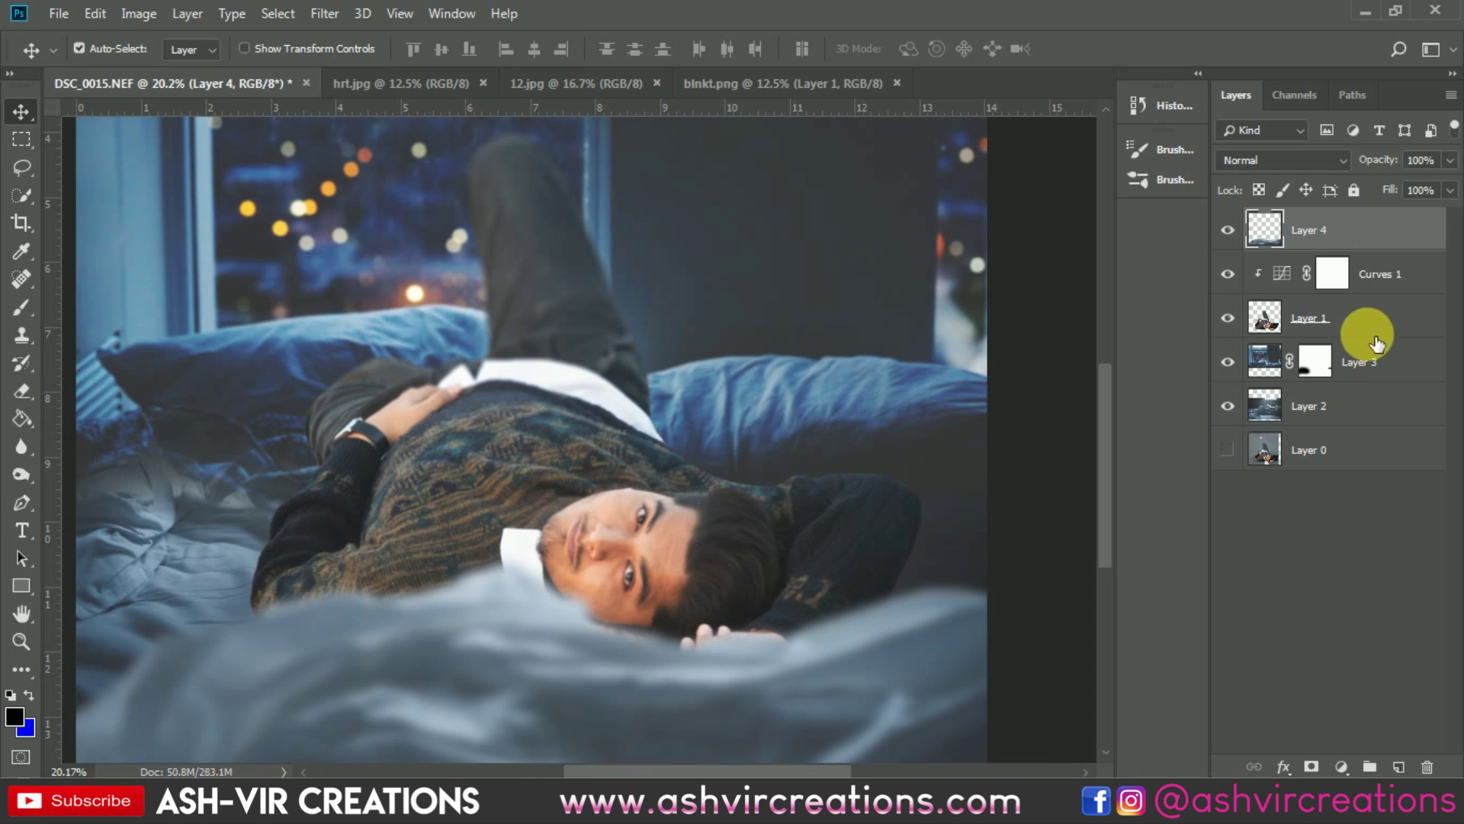
{"action": "scroll", "coordinate": [706, 391], "scroll_direction": "down", "scroll_amount": 2}
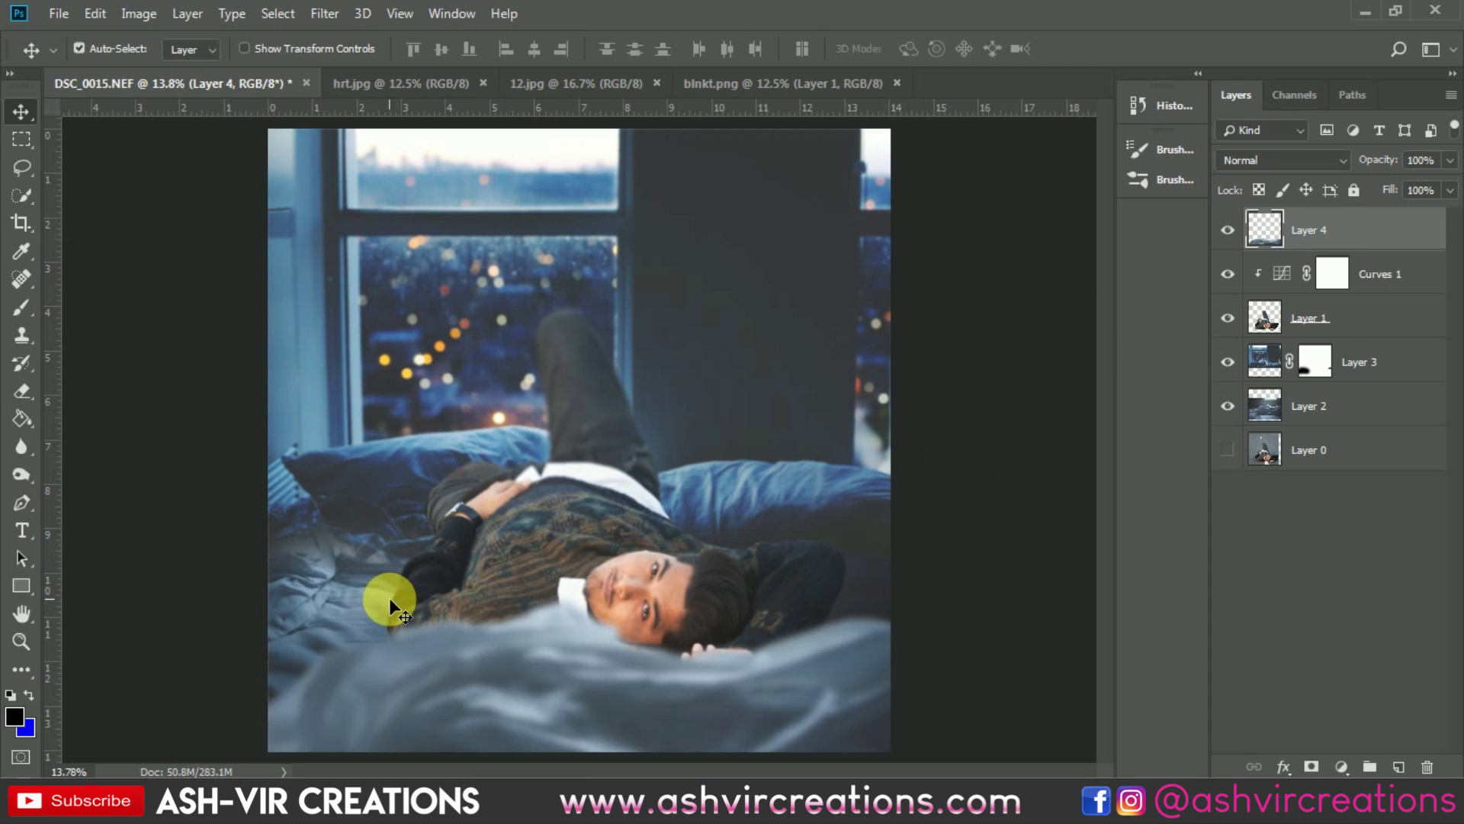
{"action": "scroll", "coordinate": [832, 479], "scroll_direction": "down", "scroll_amount": 1}
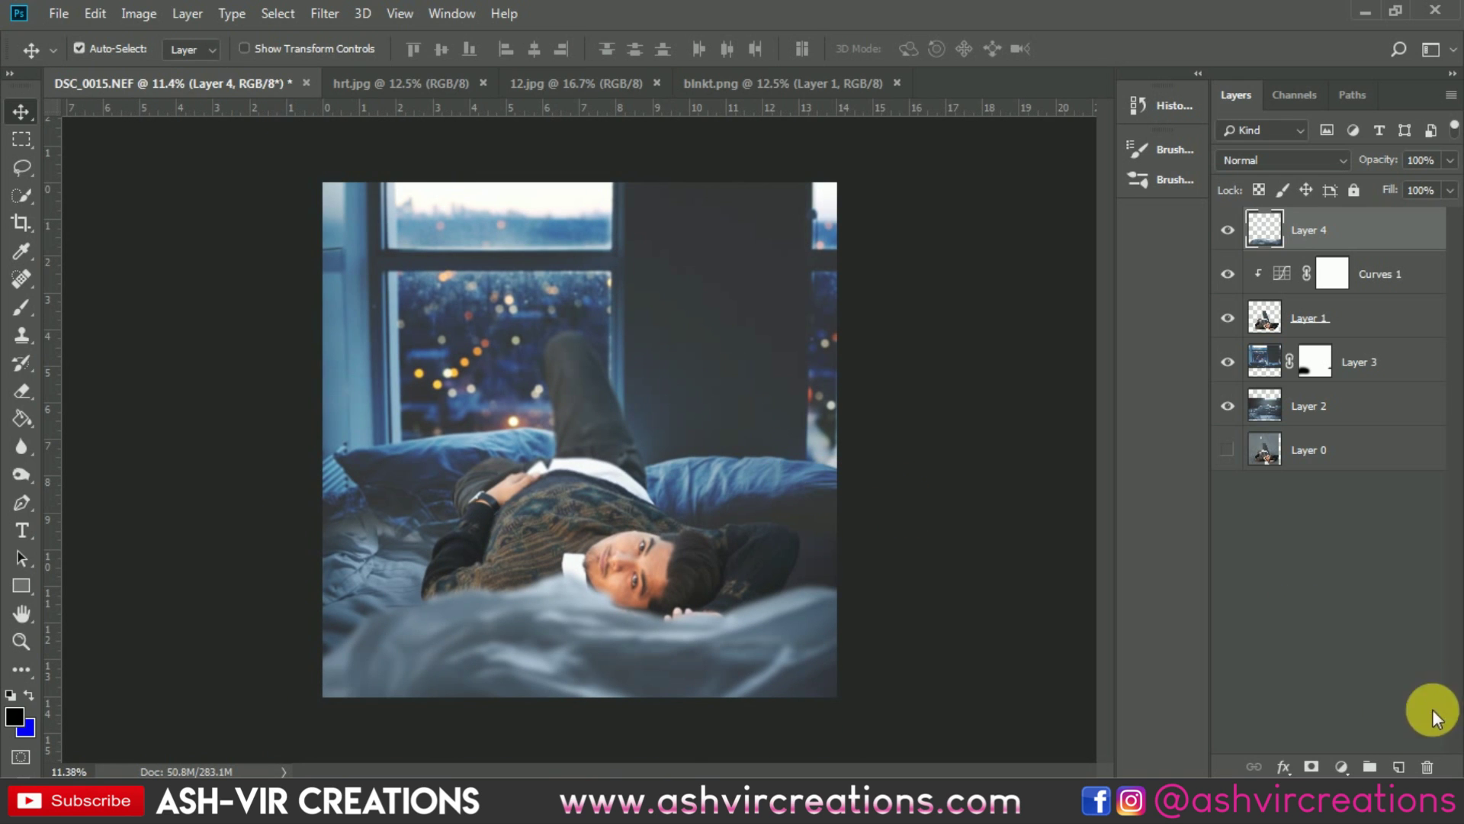
Add a Color Lookup adjustment above Layer 4 and load the AVC-Cinematic Film-a4.cube 3D LUT.
{"action": "left_click", "coordinate": [1346, 757]}
{"action": "left_click", "coordinate": [1349, 640]}
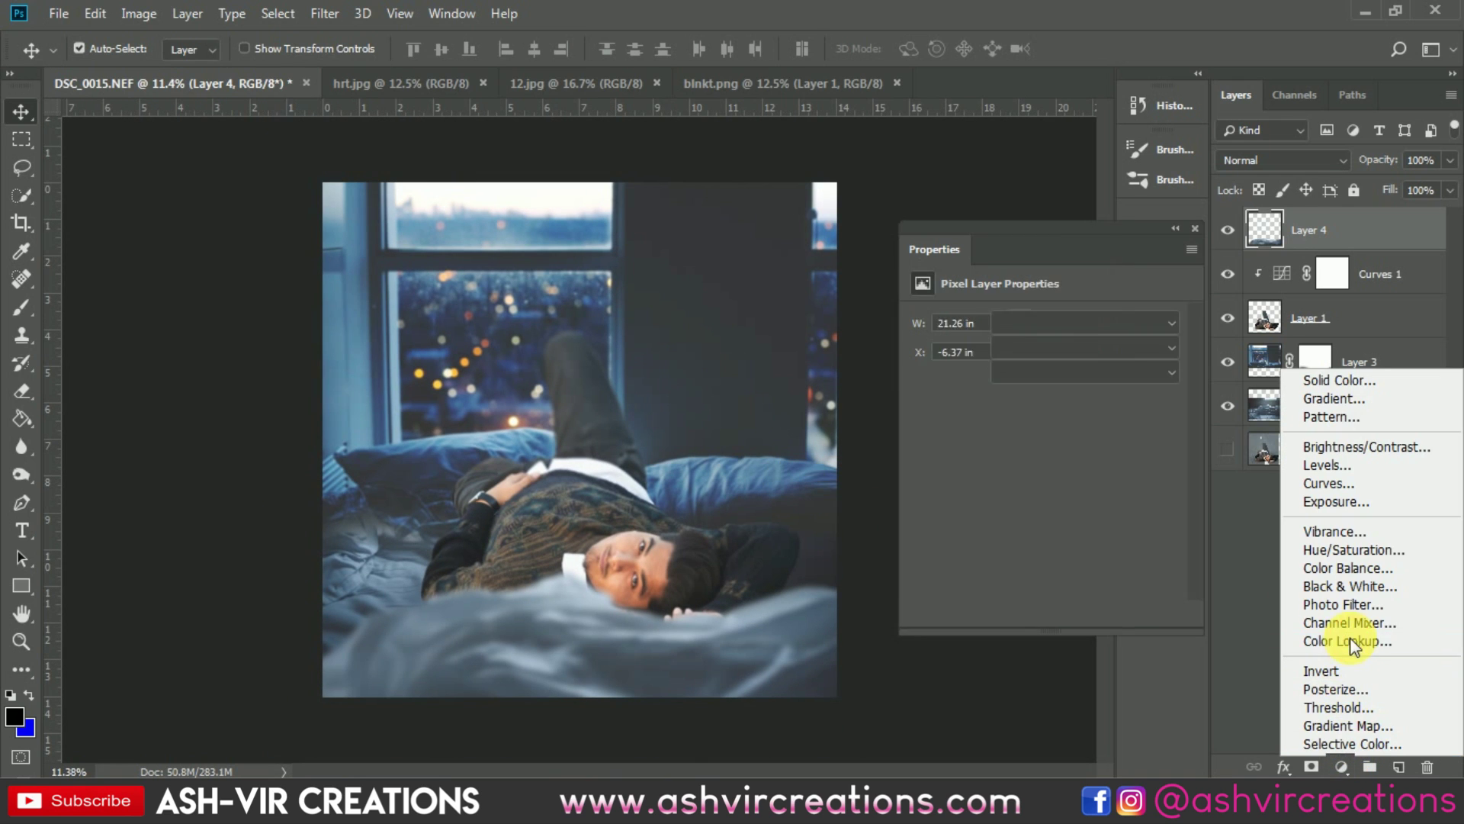
{"action": "left_click", "coordinate": [1063, 321]}
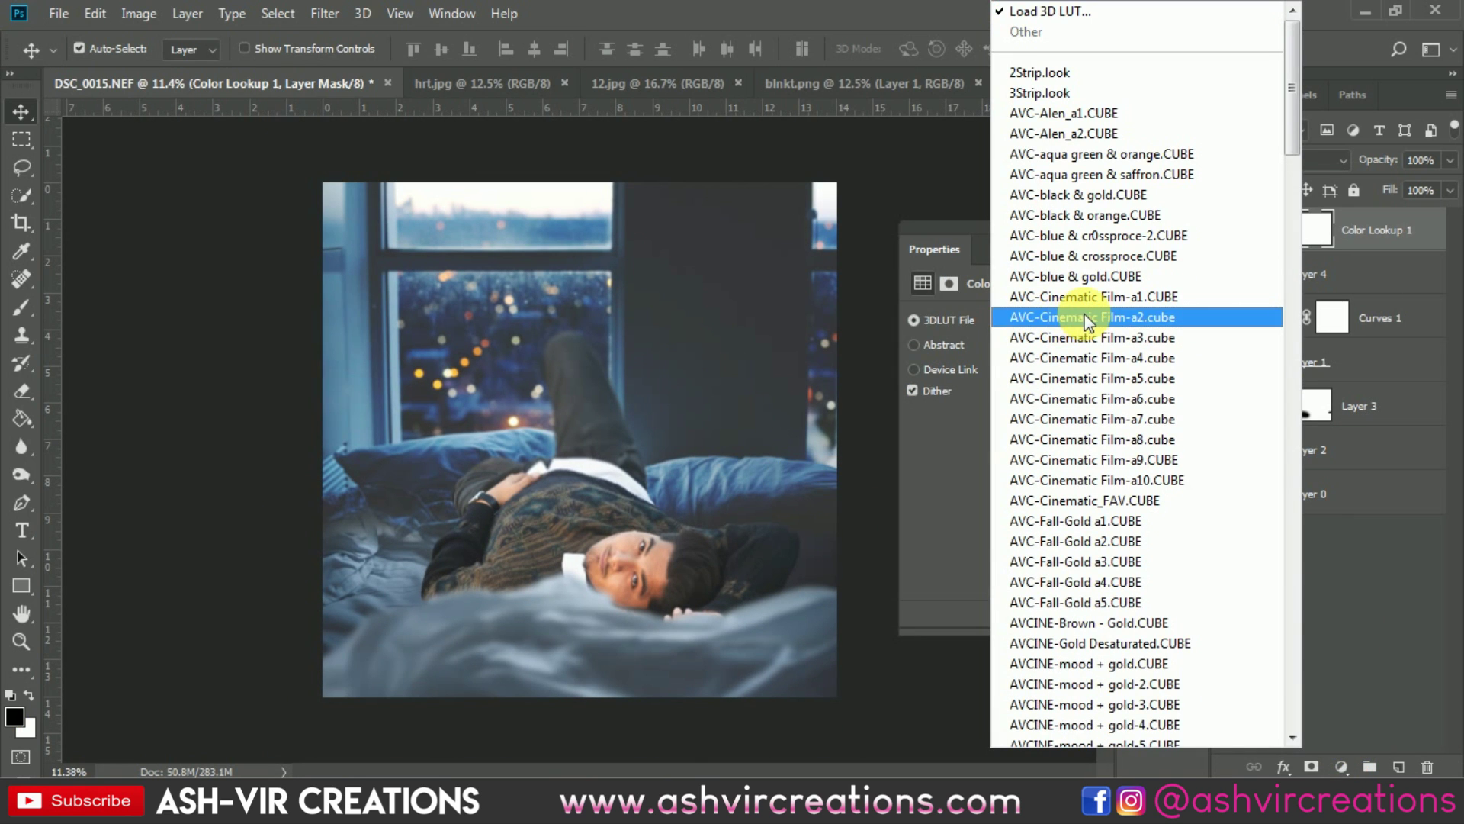
{"action": "left_click", "coordinate": [1098, 357]}
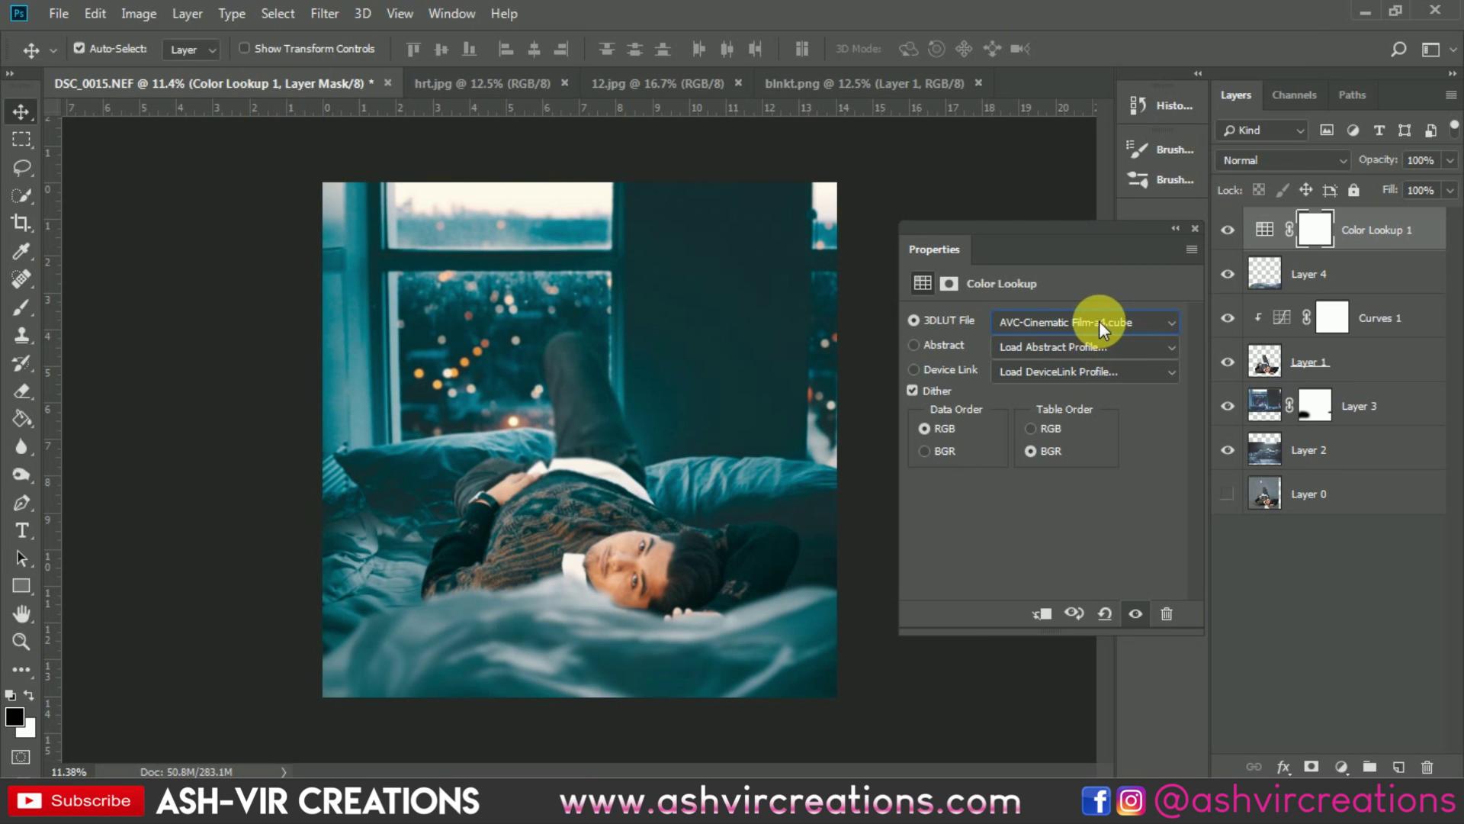
Try the AVC-Alen_a1, AVC-Alen_a2, AVC-Cinematic Film-a5 and AVC-Cinematic Film-a7 3D LUTs on the composite.
{"action": "left_click", "coordinate": [1100, 321]}
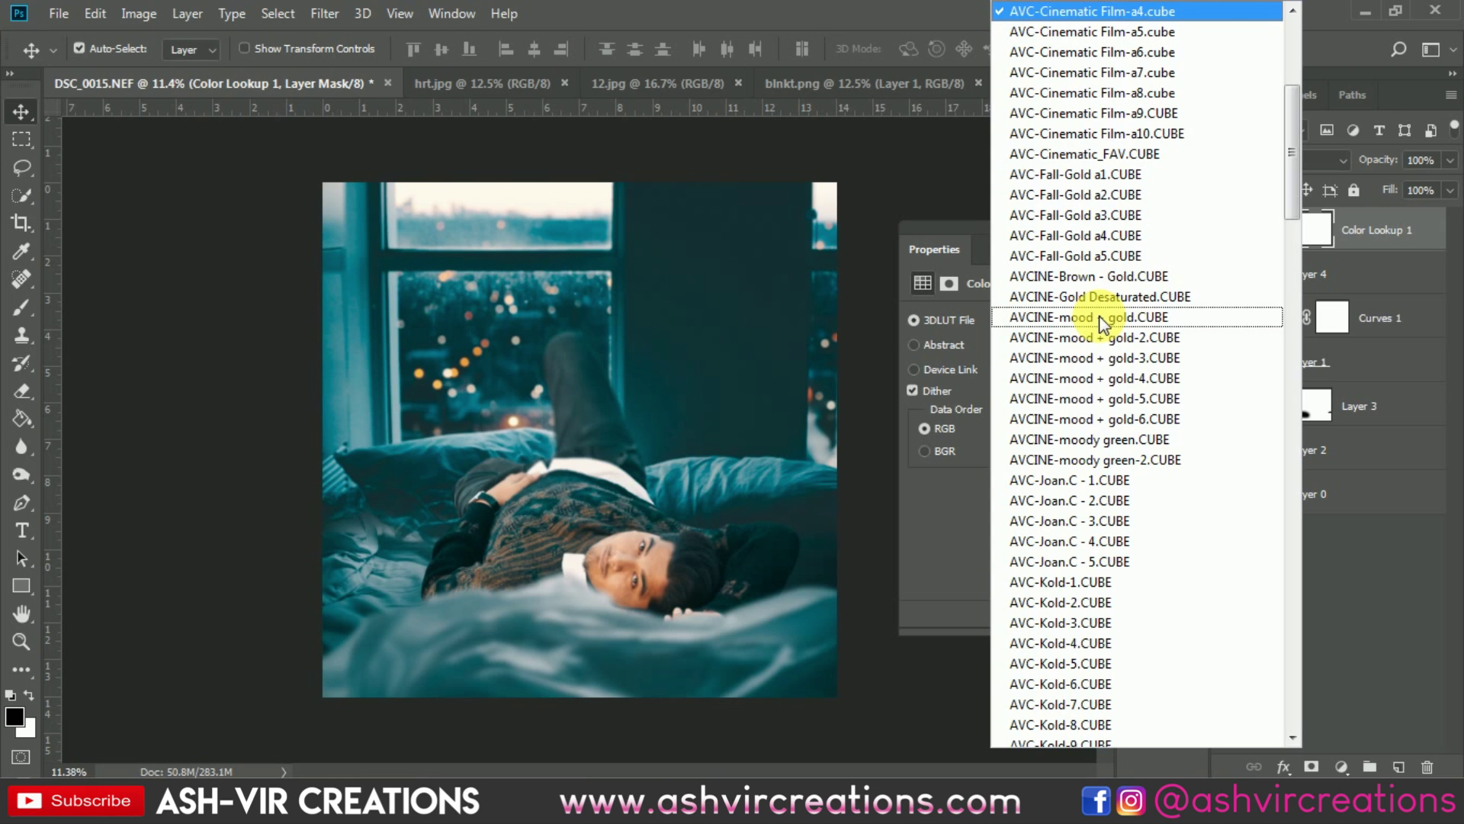
{"action": "scroll", "coordinate": [1098, 424], "scroll_direction": "up", "scroll_amount": 6}
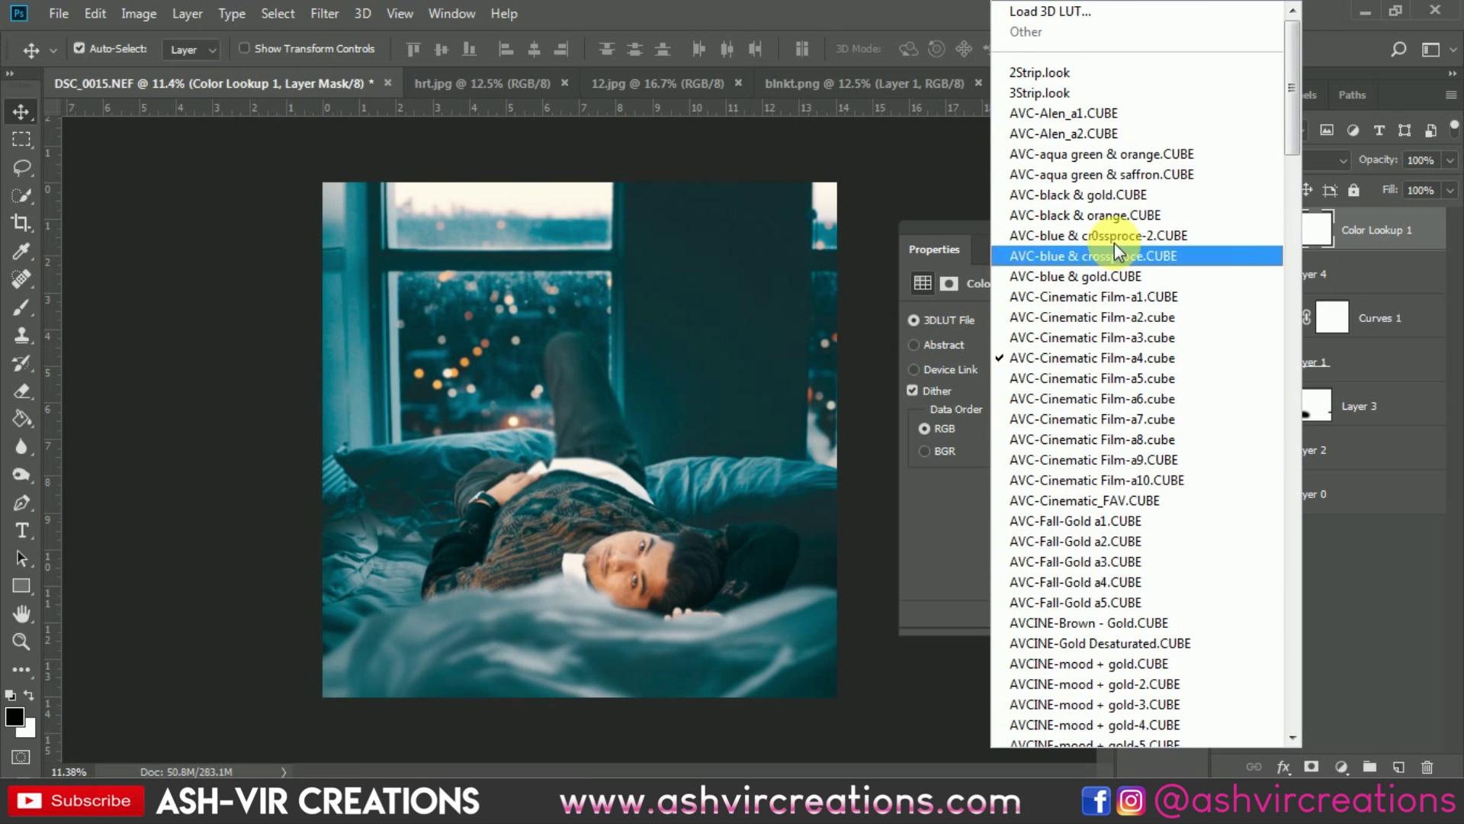
{"action": "left_click", "coordinate": [1120, 115]}
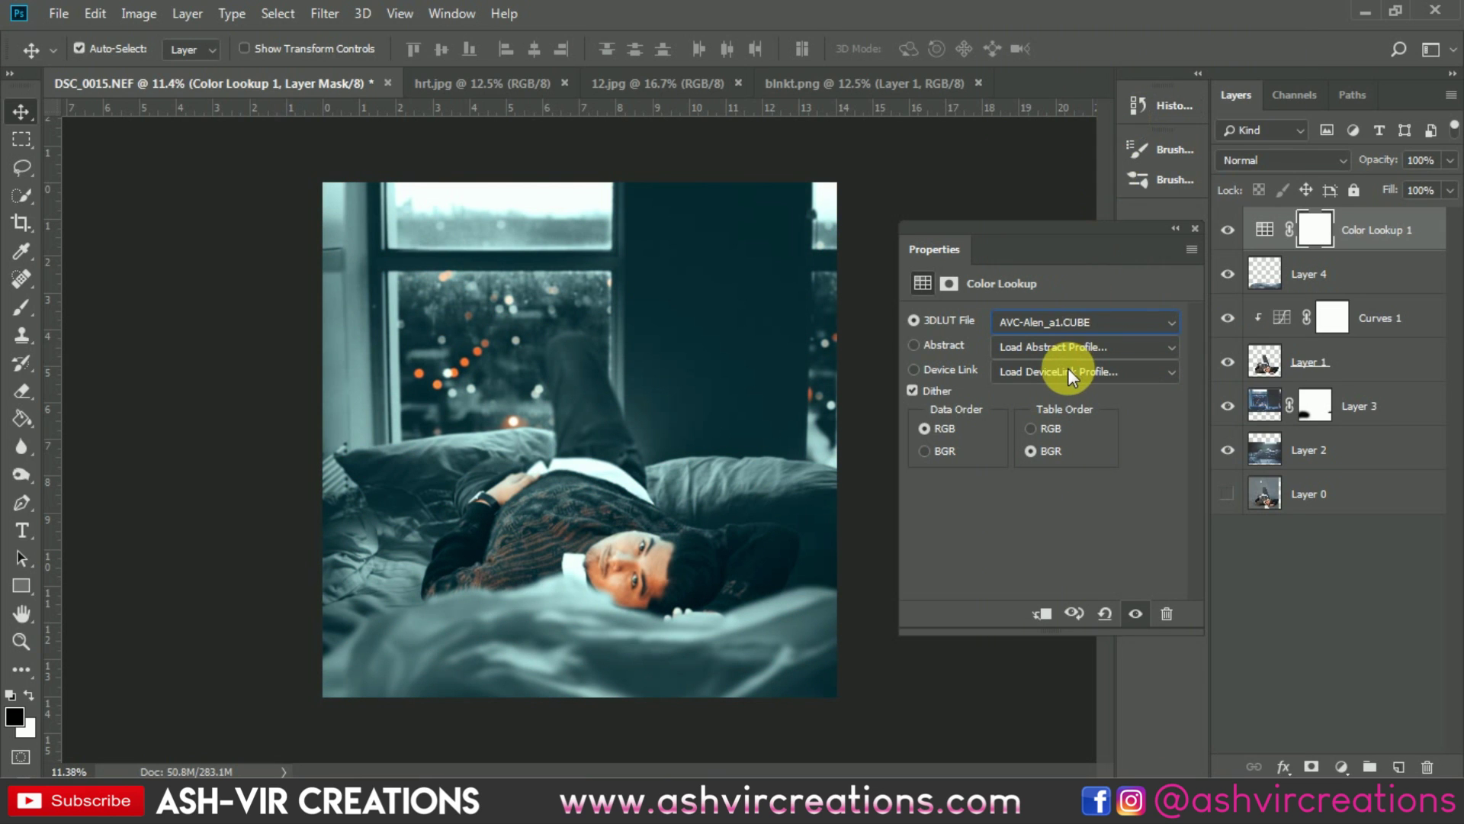
{"action": "key", "text": "Down"}
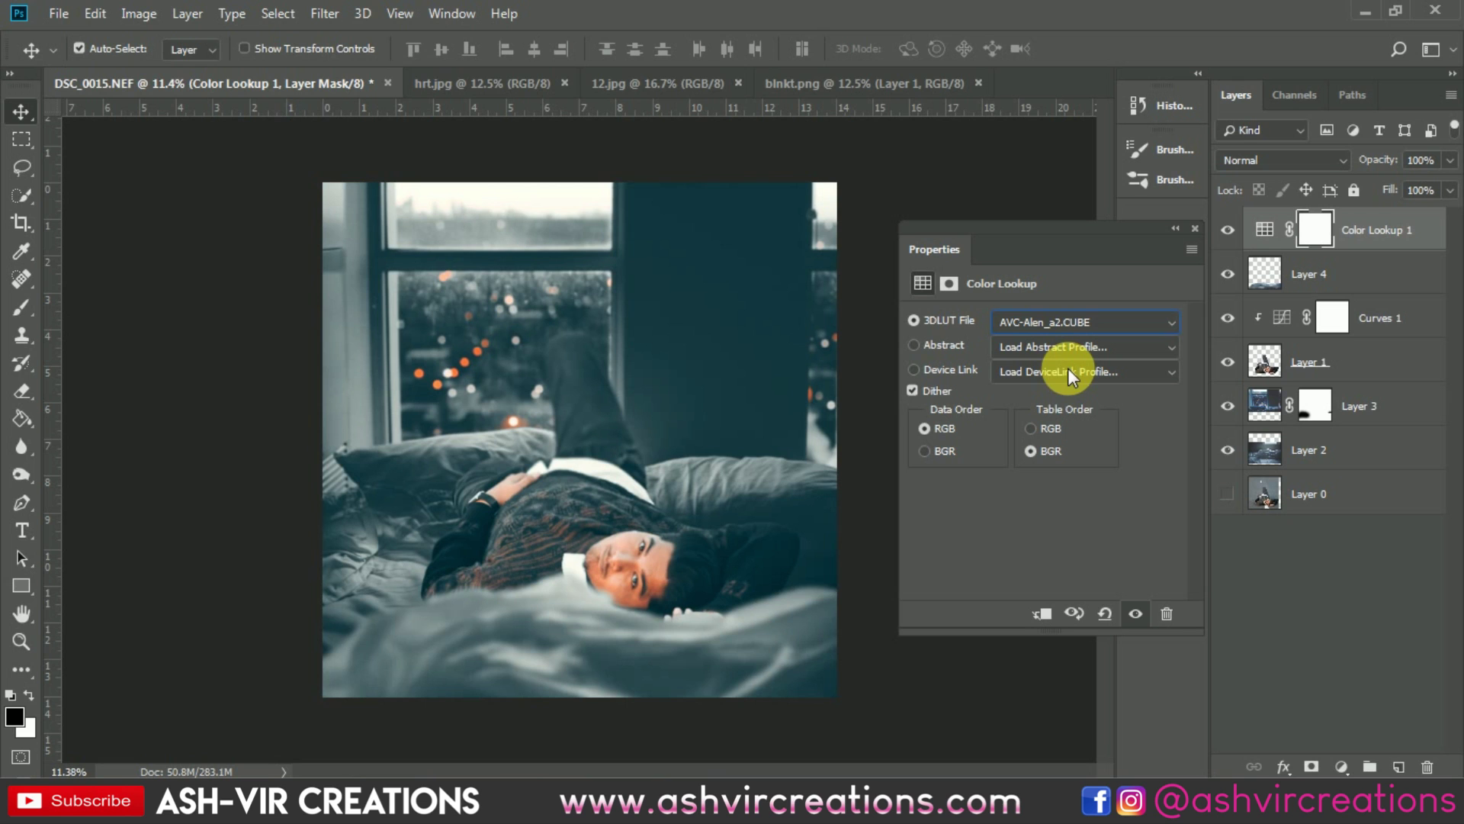
{"action": "left_click", "coordinate": [1079, 319]}
{"action": "left_click", "coordinate": [1108, 217]}
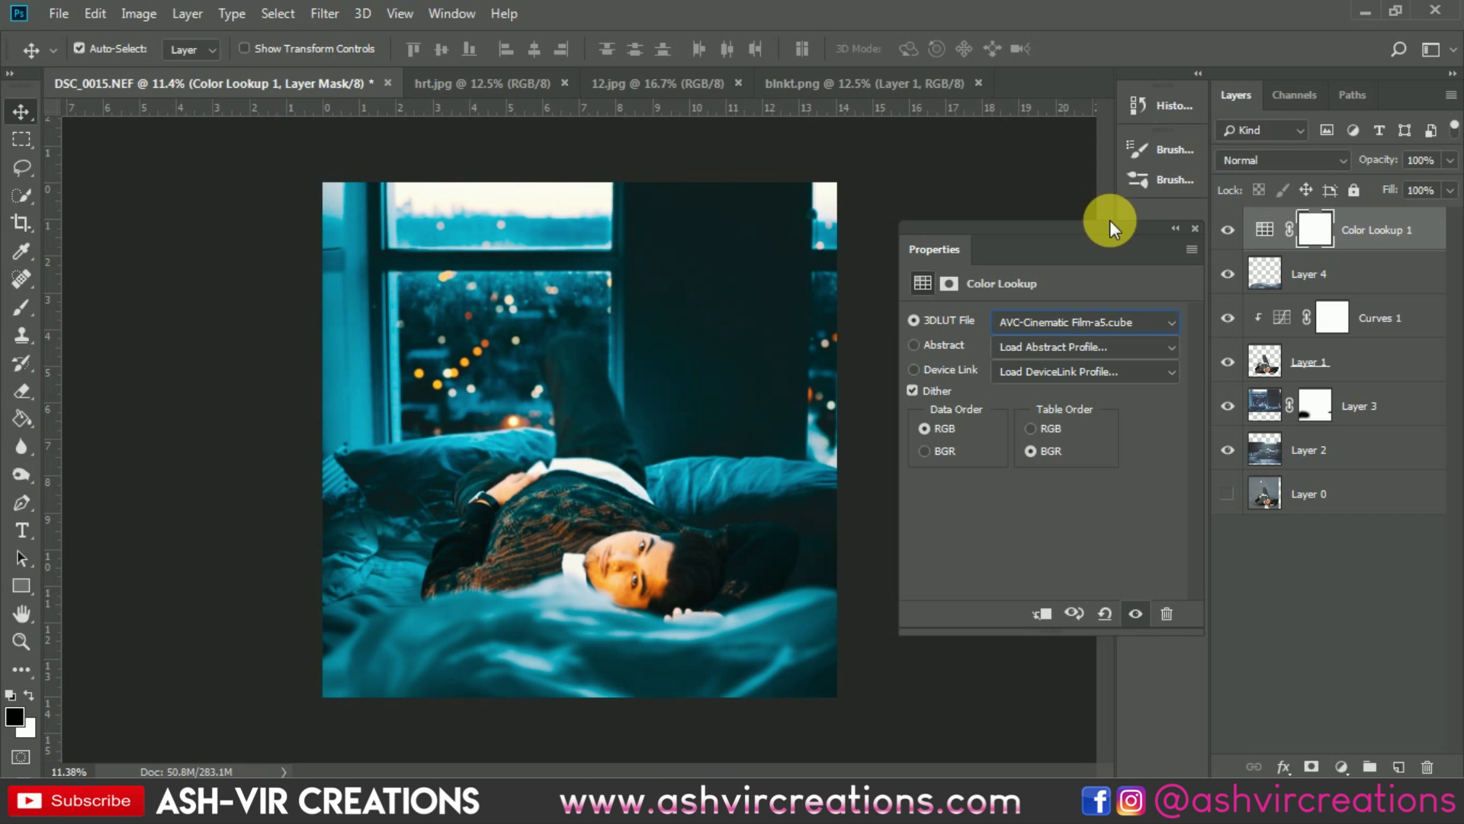
{"action": "key", "text": "Down"}
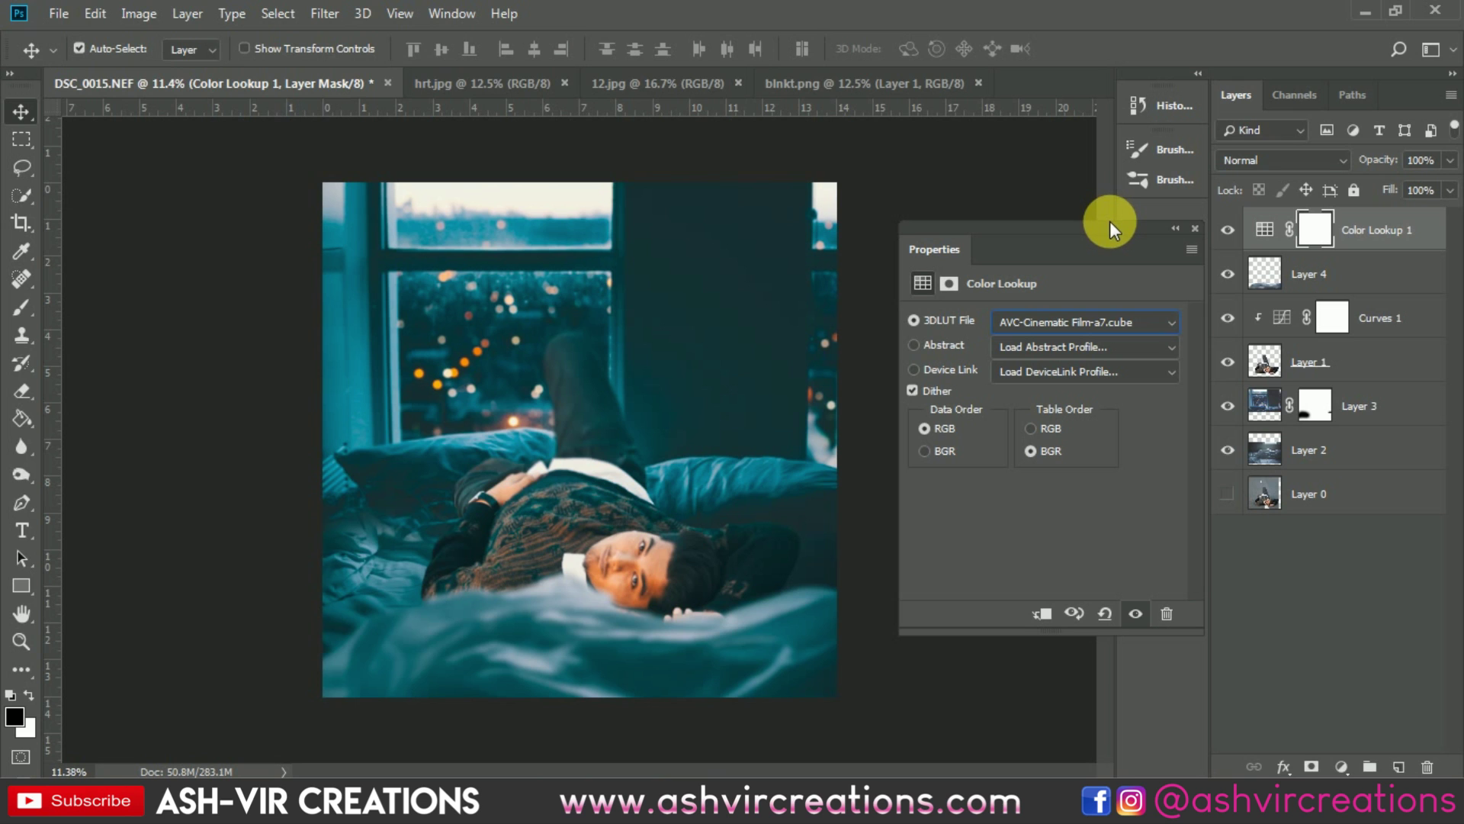
Set the Color Lookup 1 adjustment's 3D LUT to AVC-Cinematic Film-a2.cube.
{"action": "left_click", "coordinate": [1118, 322]}
{"action": "scroll", "coordinate": [1128, 145], "scroll_direction": "up", "scroll_amount": 1}
{"action": "left_click", "coordinate": [1146, 28]}
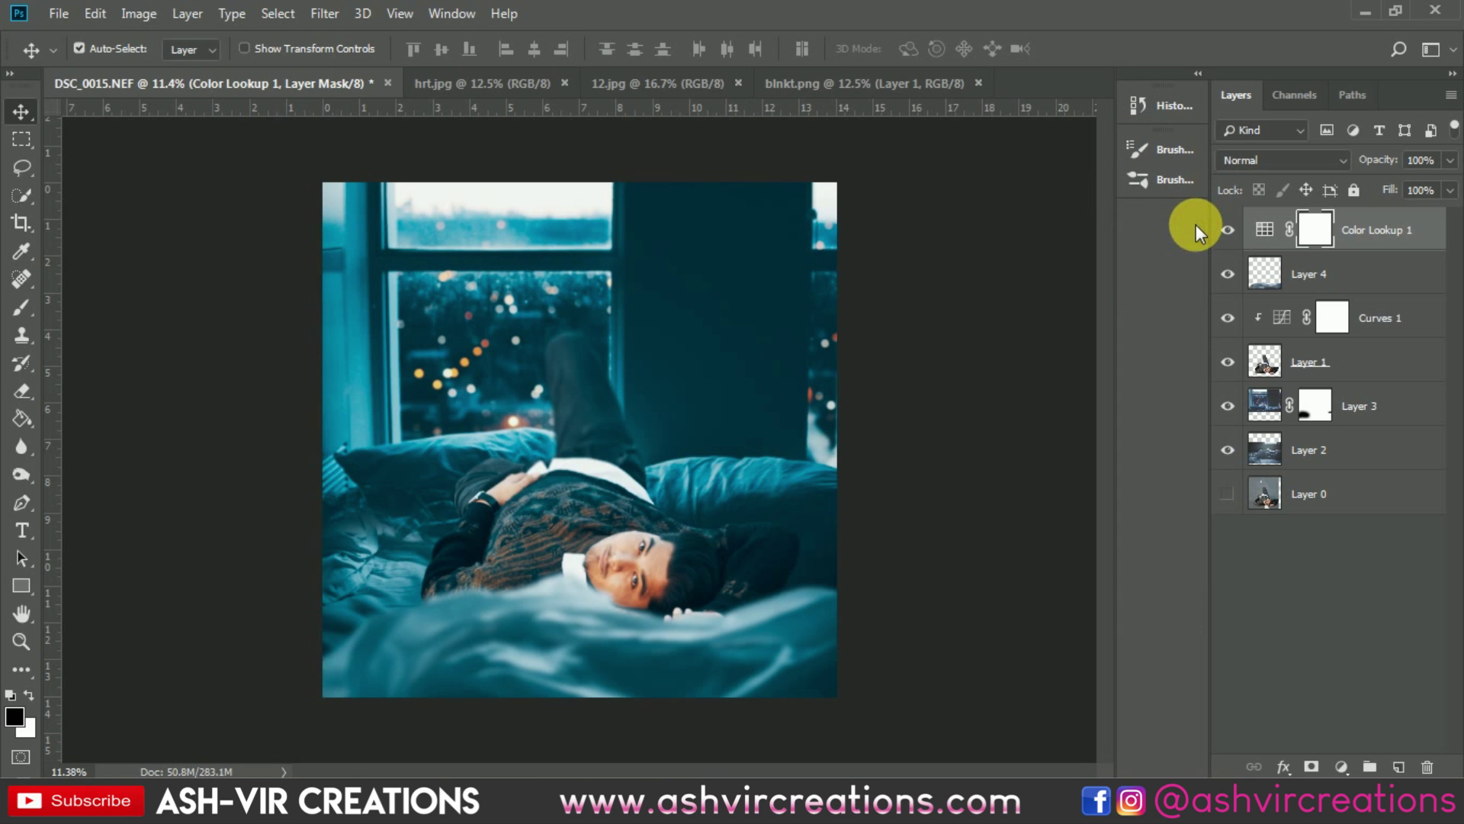
Toggle the Color Lookup 1 layer's visibility to compare the composite with and without the color grade.
{"action": "left_click", "coordinate": [1227, 230]}
{"action": "left_click", "coordinate": [1227, 229]}
{"action": "left_click", "coordinate": [1227, 229]}
{"action": "left_click", "coordinate": [1228, 230]}
{"action": "scroll", "coordinate": [913, 385], "scroll_direction": "up", "scroll_amount": 2}
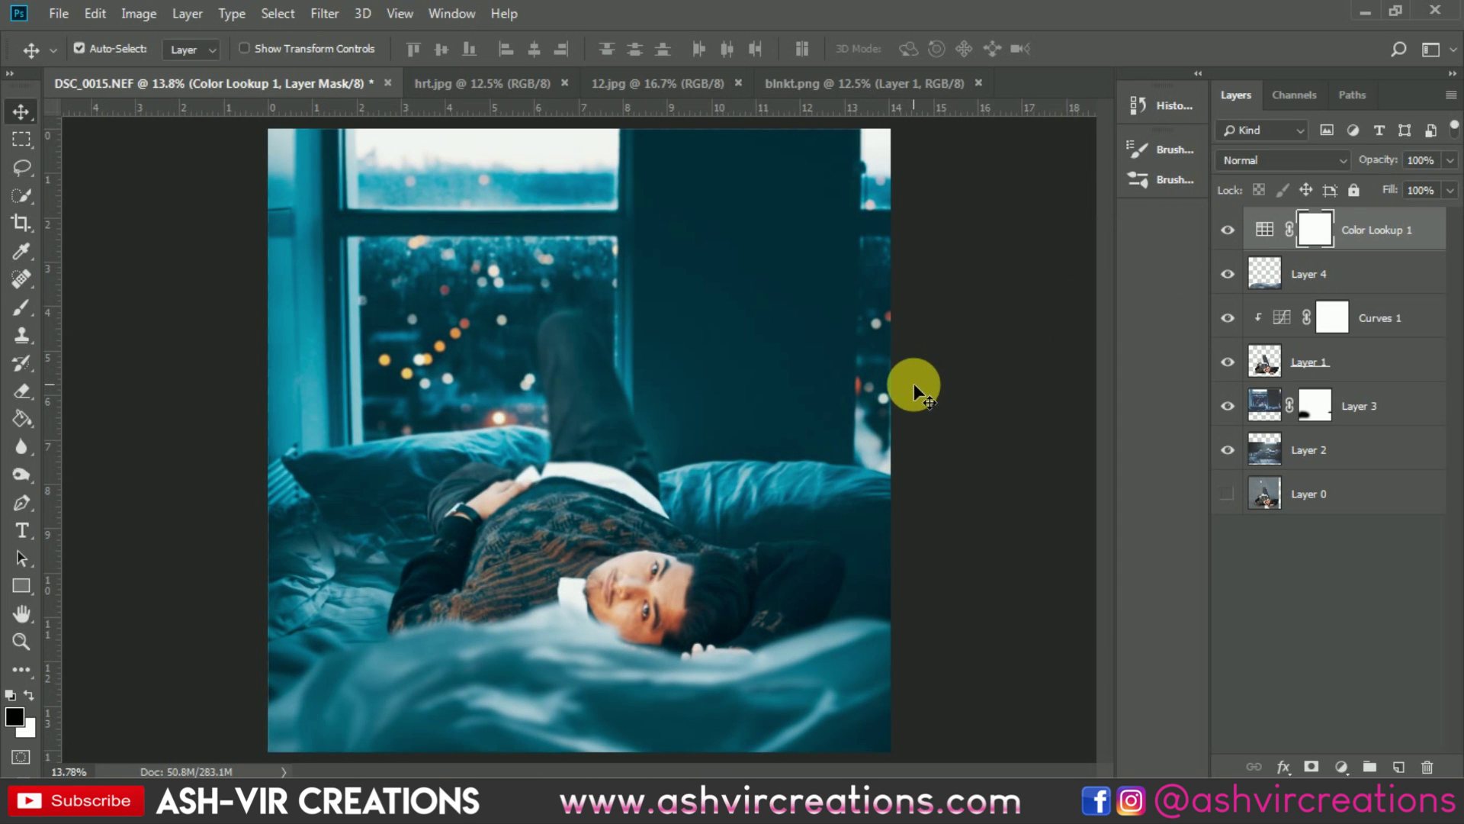
{"action": "scroll", "coordinate": [914, 383], "scroll_direction": "down", "scroll_amount": 1}
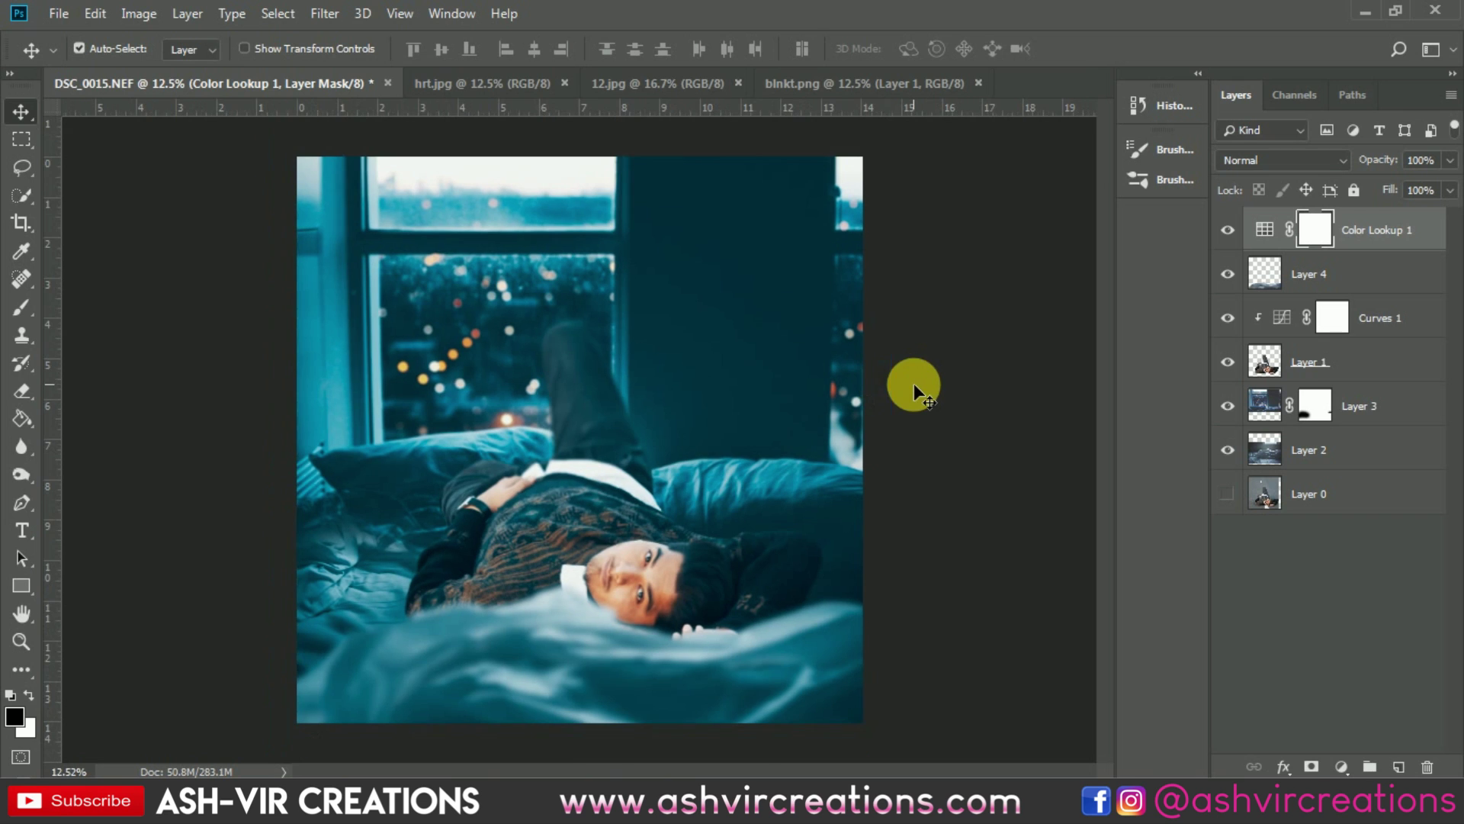
Change the Color Lookup 1 adjustment's 3D LUT to AVC-Cinematic Film-a8.cube after trying the a4, a6 and a7 film variants.
{"action": "double_click", "coordinate": [1262, 236]}
{"action": "left_click", "coordinate": [1023, 311]}
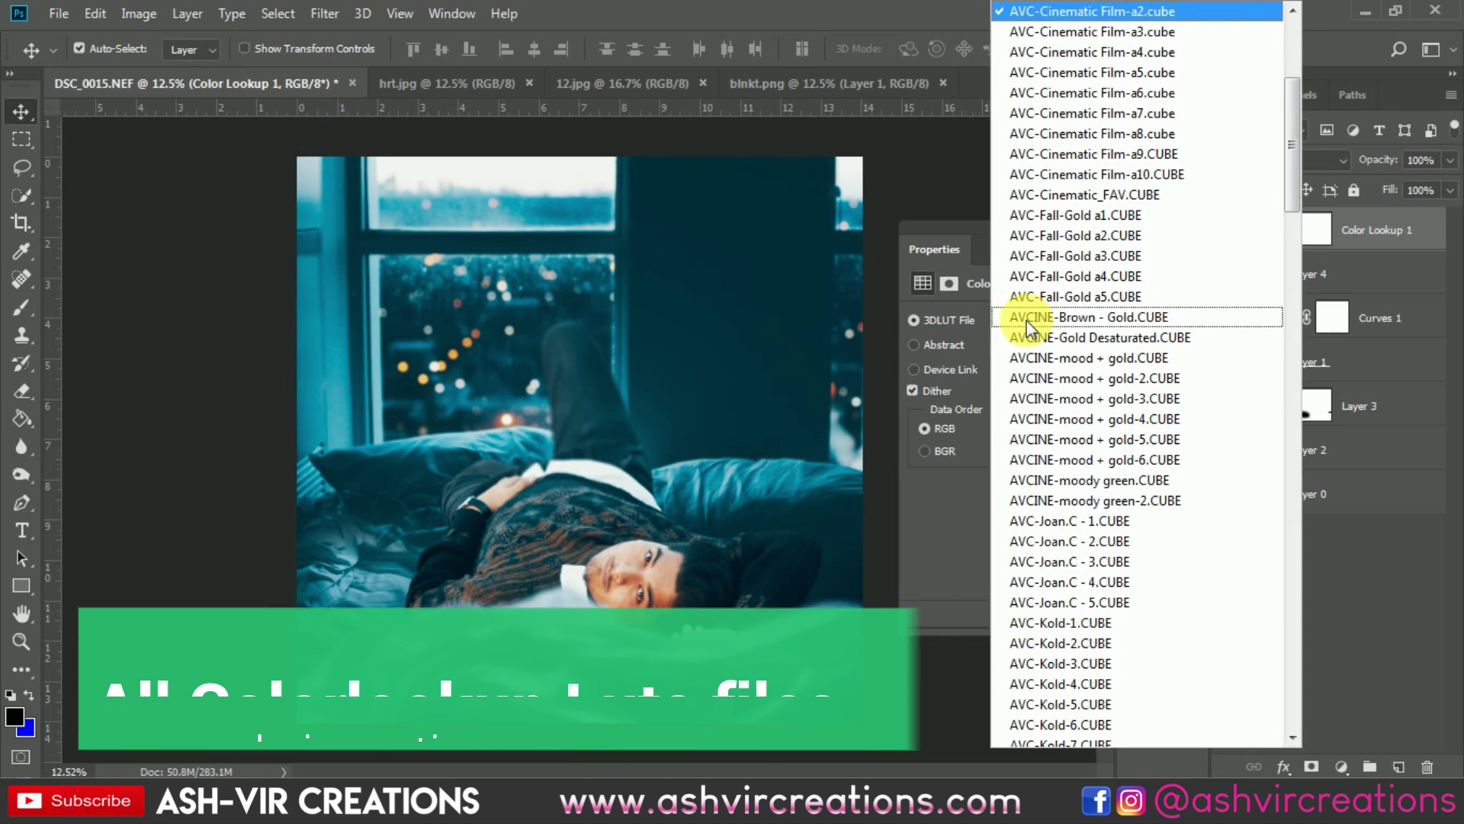
{"action": "left_click", "coordinate": [1092, 52]}
{"action": "key", "text": "Down"}
{"action": "key", "text": "Down"}
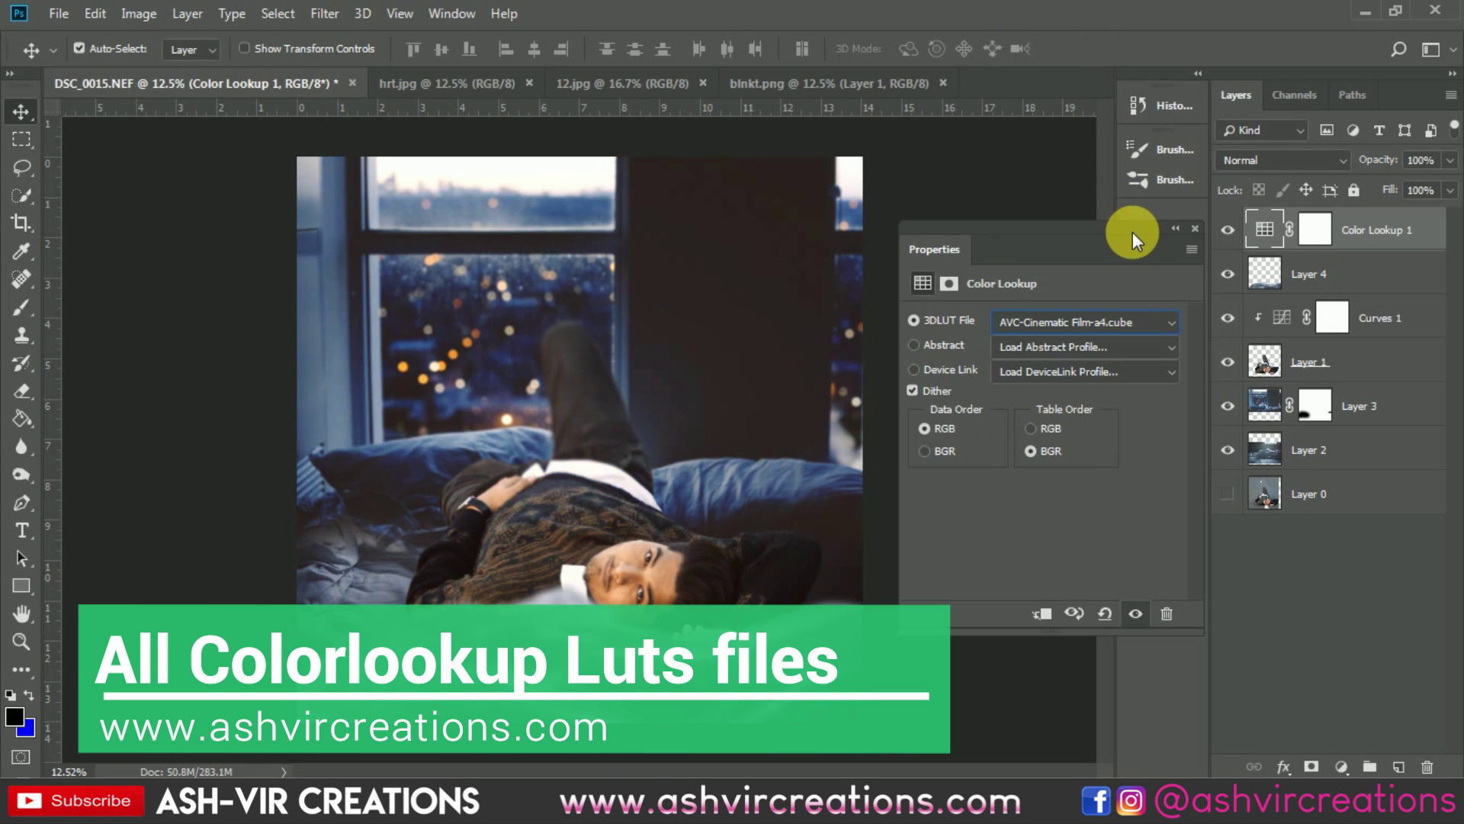
{"action": "key", "text": "Down"}
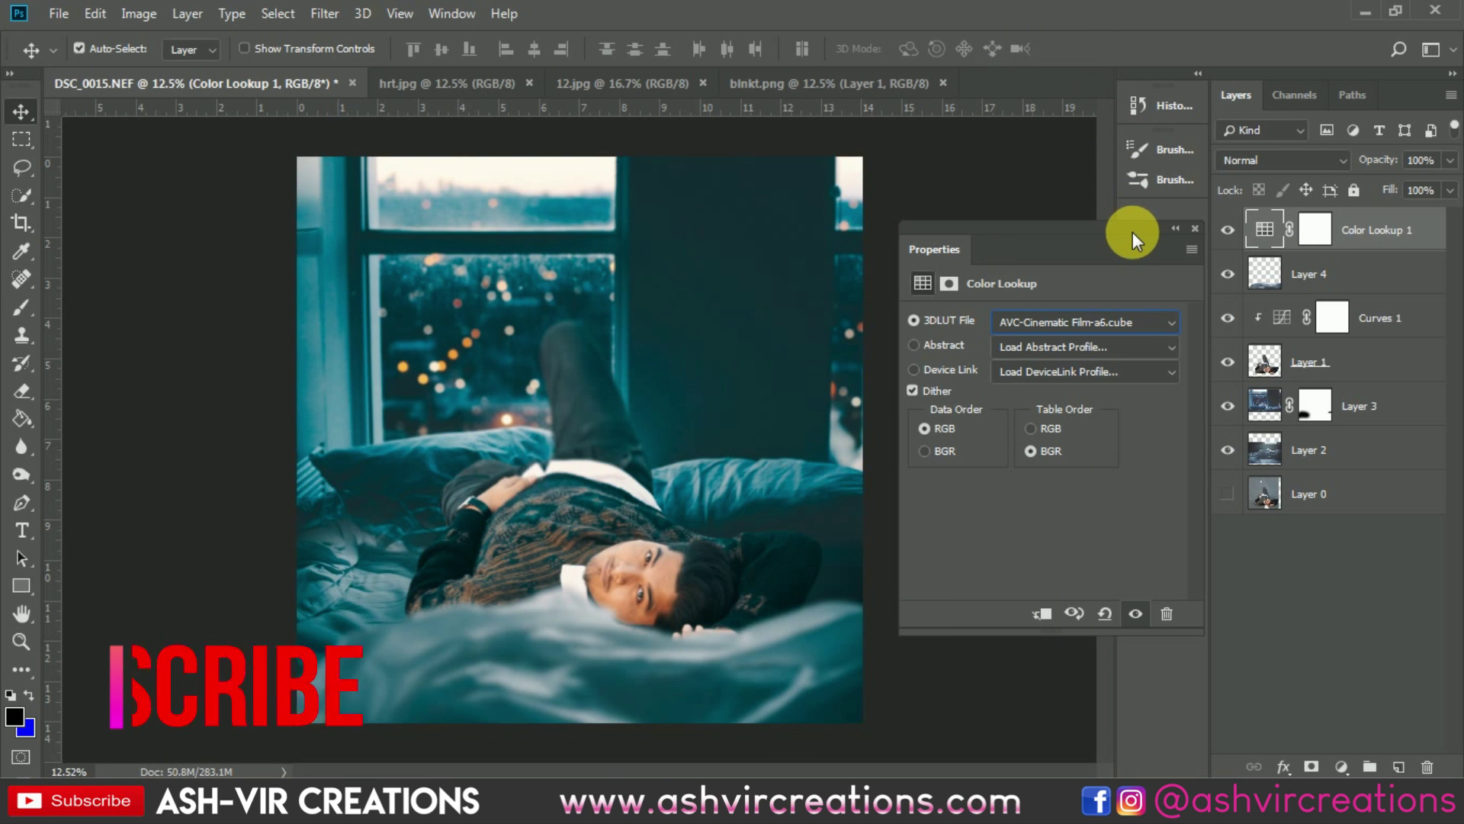
{"action": "key", "text": "Down"}
{"action": "key", "text": "Down"}
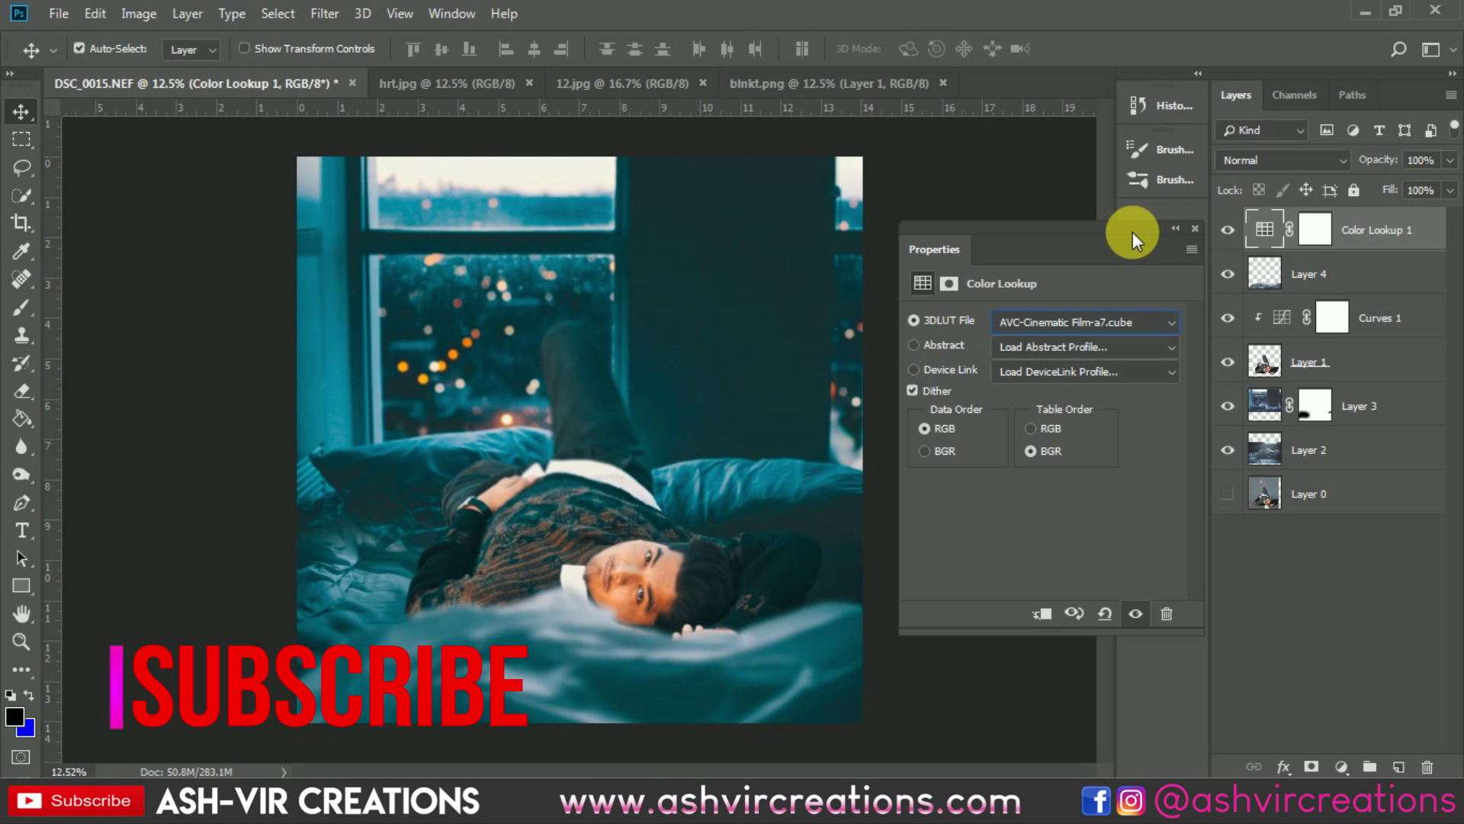
{"action": "key", "text": "Down"}
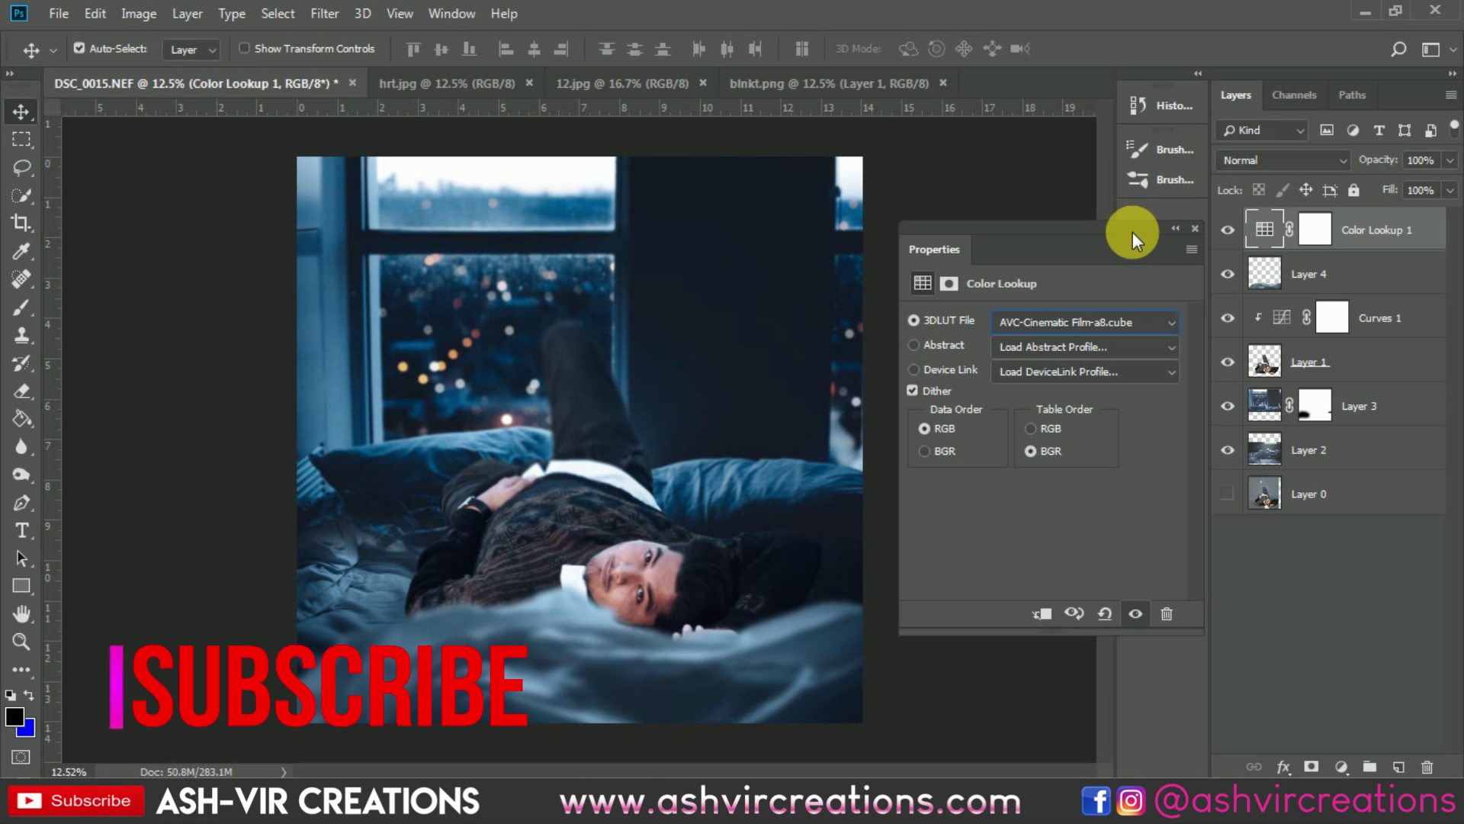
{"action": "left_click", "coordinate": [1195, 228]}
Toggle the visibility of Color Lookup 1 and Layer 3 to compare the composite with and without each.
{"action": "left_click", "coordinate": [1234, 230]}
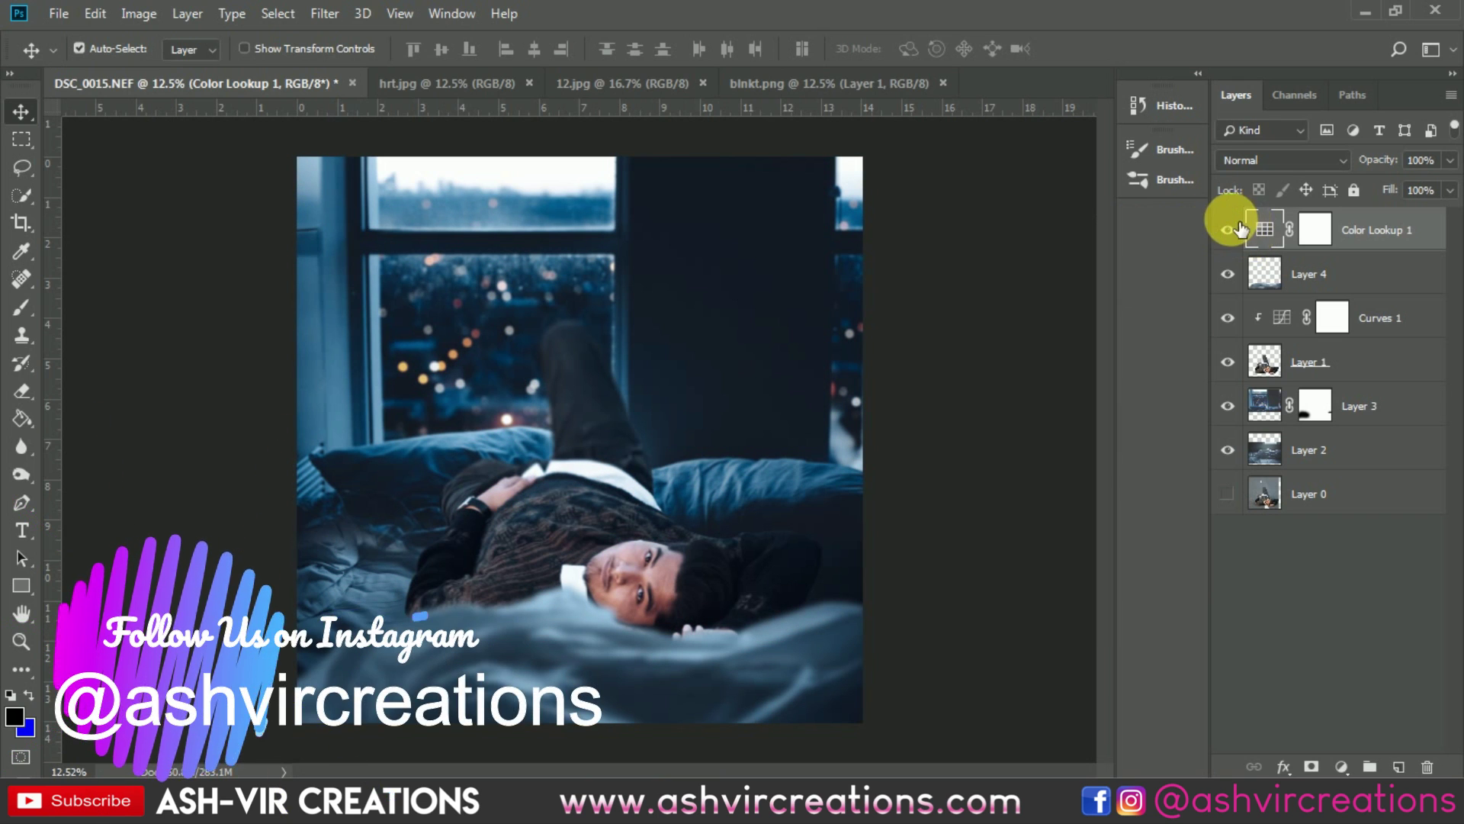
{"action": "left_click", "coordinate": [1229, 230]}
{"action": "left_click", "coordinate": [1240, 229]}
{"action": "left_click", "coordinate": [1240, 229]}
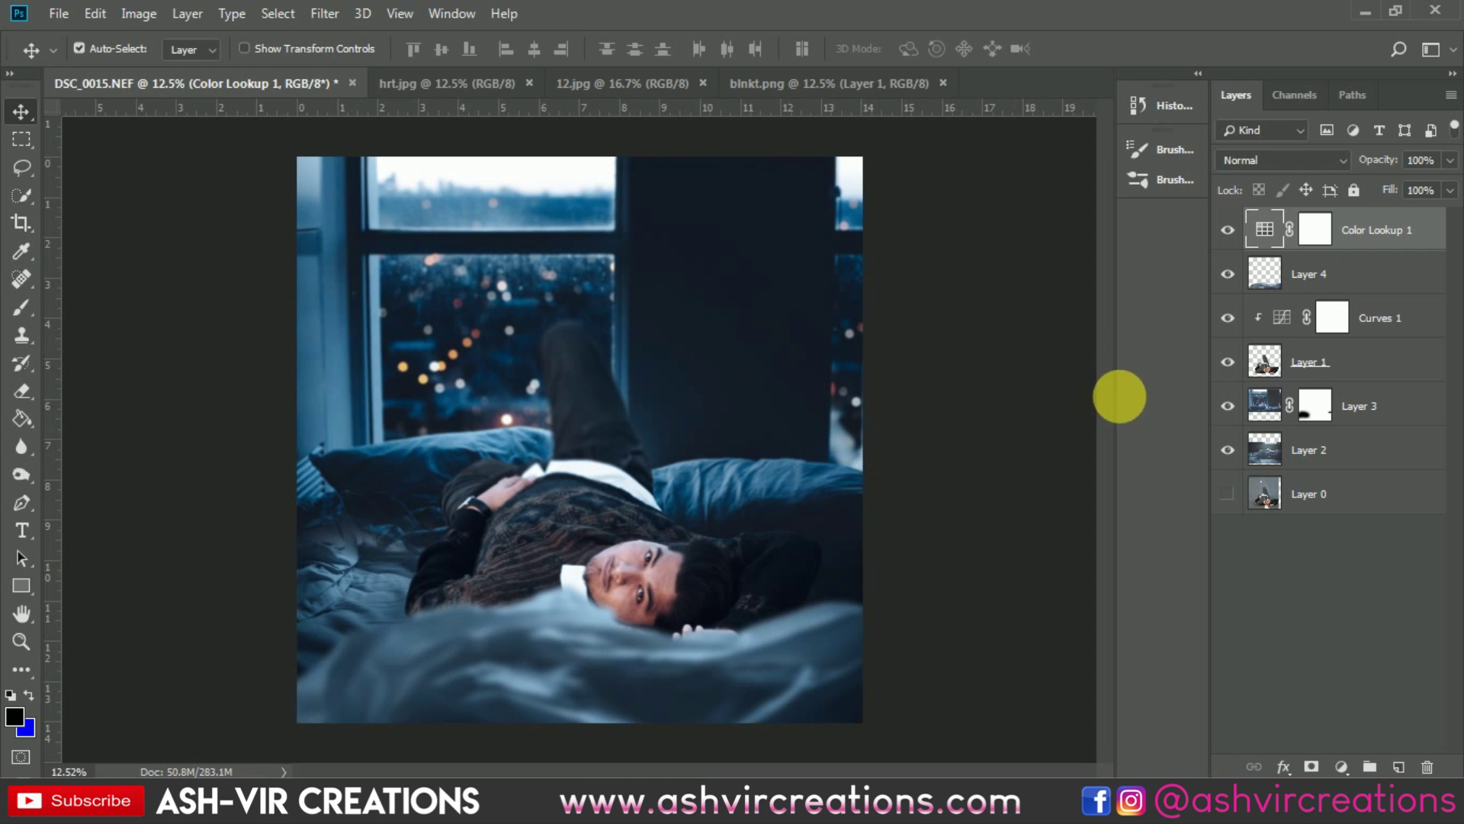
{"action": "left_click", "coordinate": [1229, 407]}
{"action": "left_click", "coordinate": [1228, 405]}
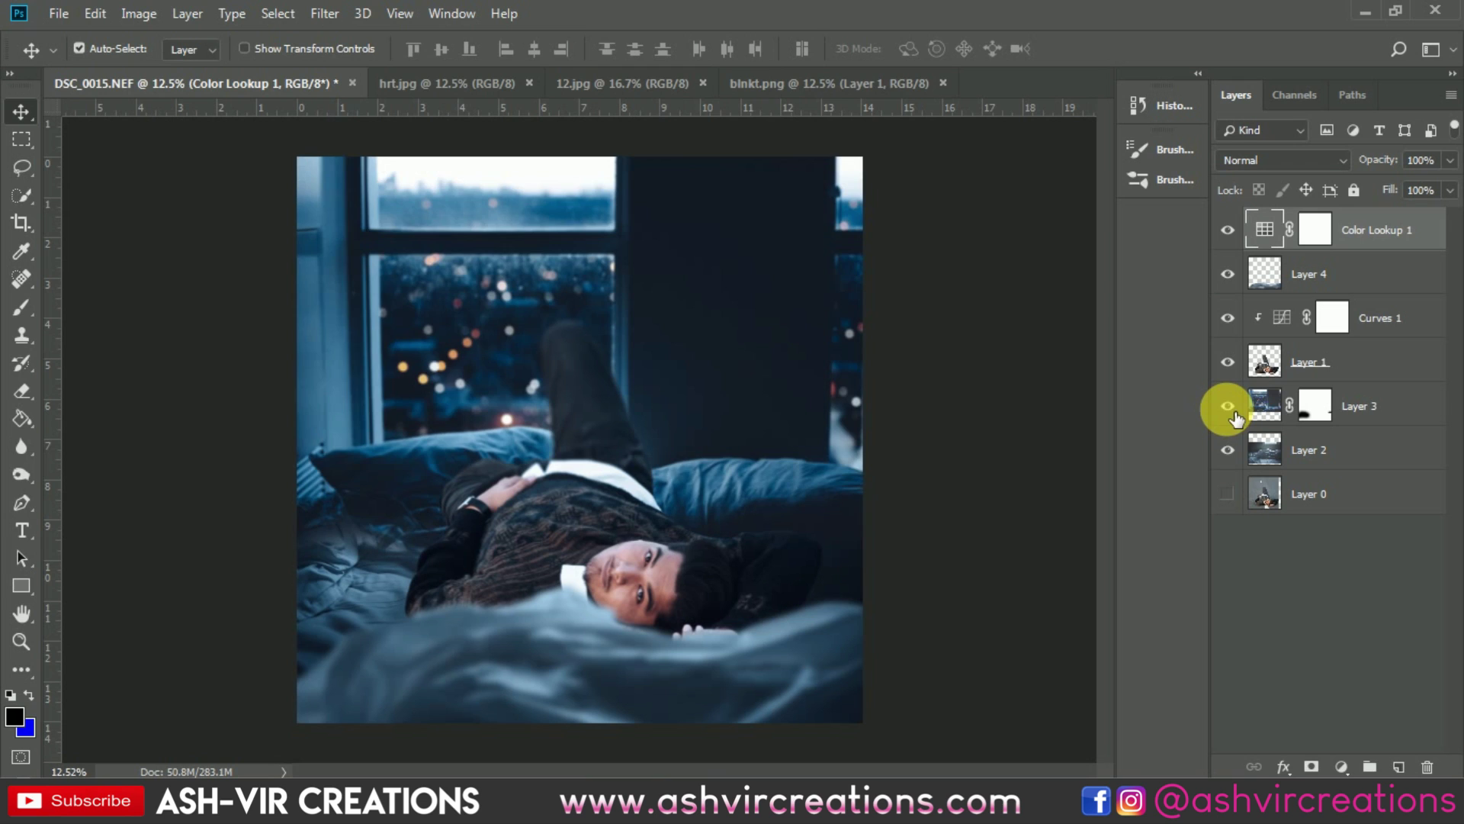
Try repositioning Layer 3's window background lower with Free Transform and check the layer by toggling its visibility.
{"action": "left_click", "coordinate": [1258, 404]}
{"action": "key", "text": "ctrl"}
{"action": "key", "text": "ctrl+t"}
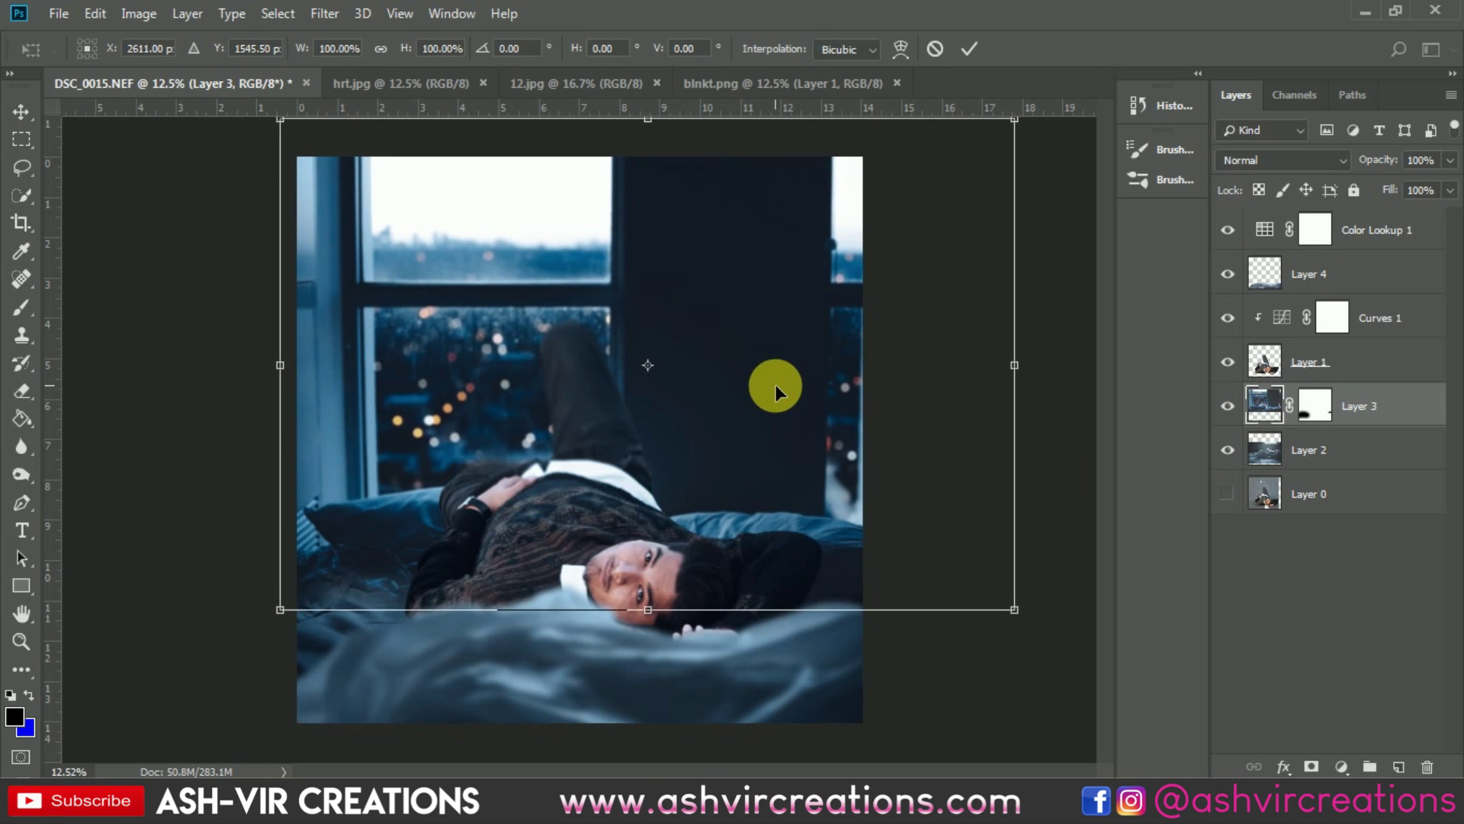
{"action": "key", "text": "Return"}
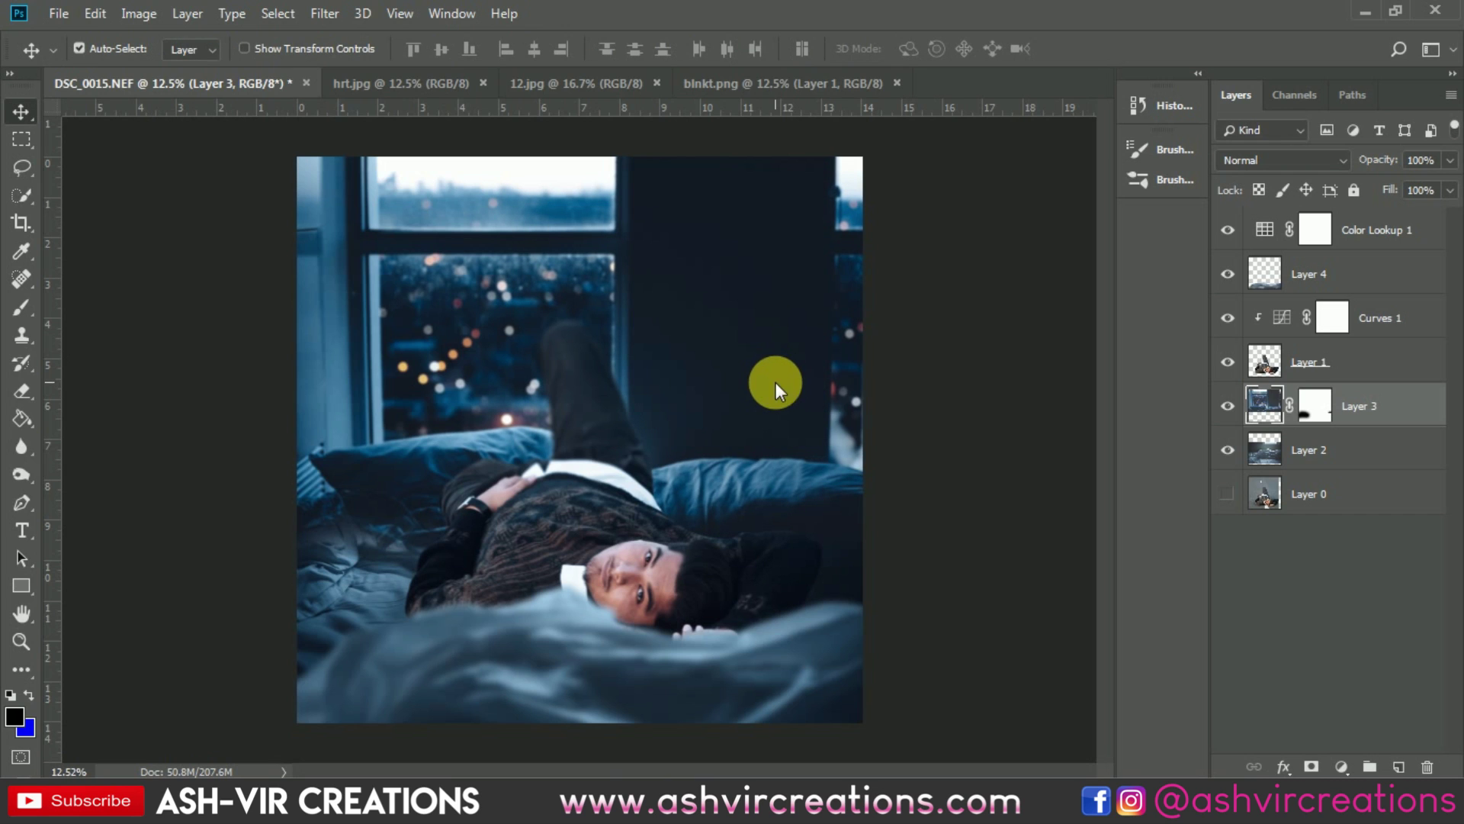
{"action": "left_click", "coordinate": [1229, 407]}
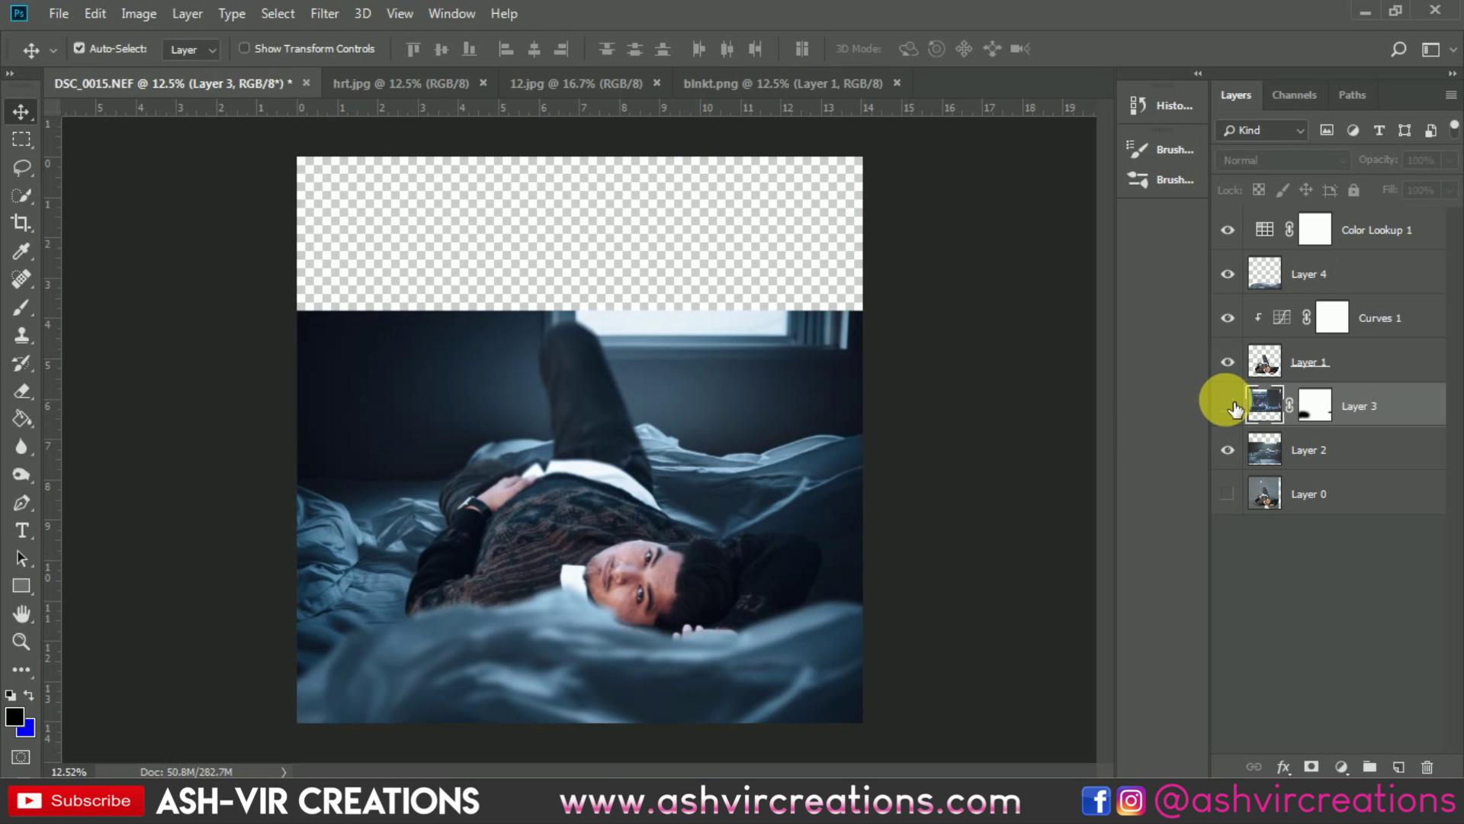
{"action": "left_click", "coordinate": [1229, 406]}
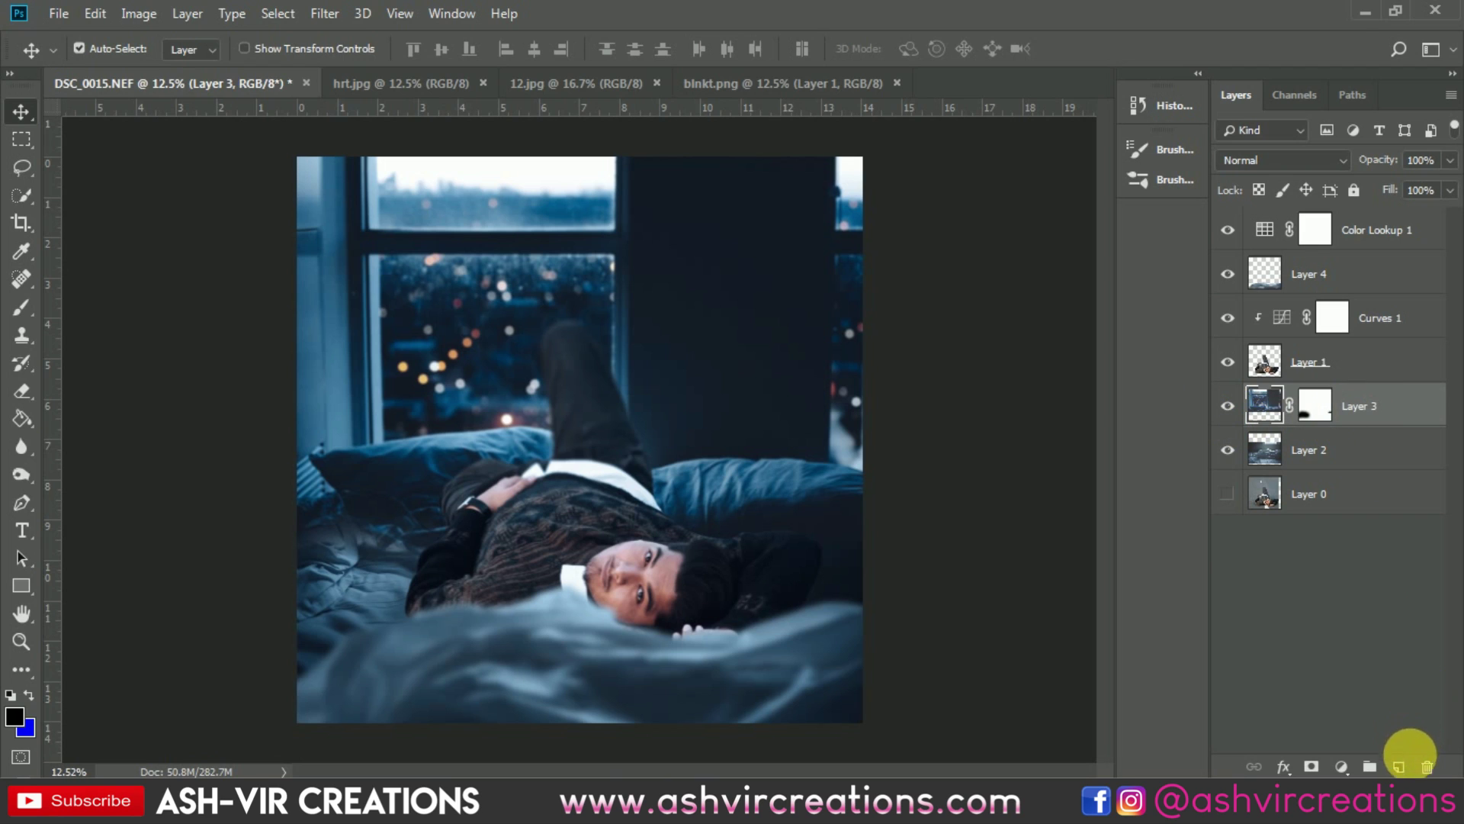
Create a new layer above Layer 3 and paint soft black shadow over the bed left of the man with a much larger brush.
{"action": "left_click", "coordinate": [1400, 765]}
{"action": "left_click", "coordinate": [21, 307]}
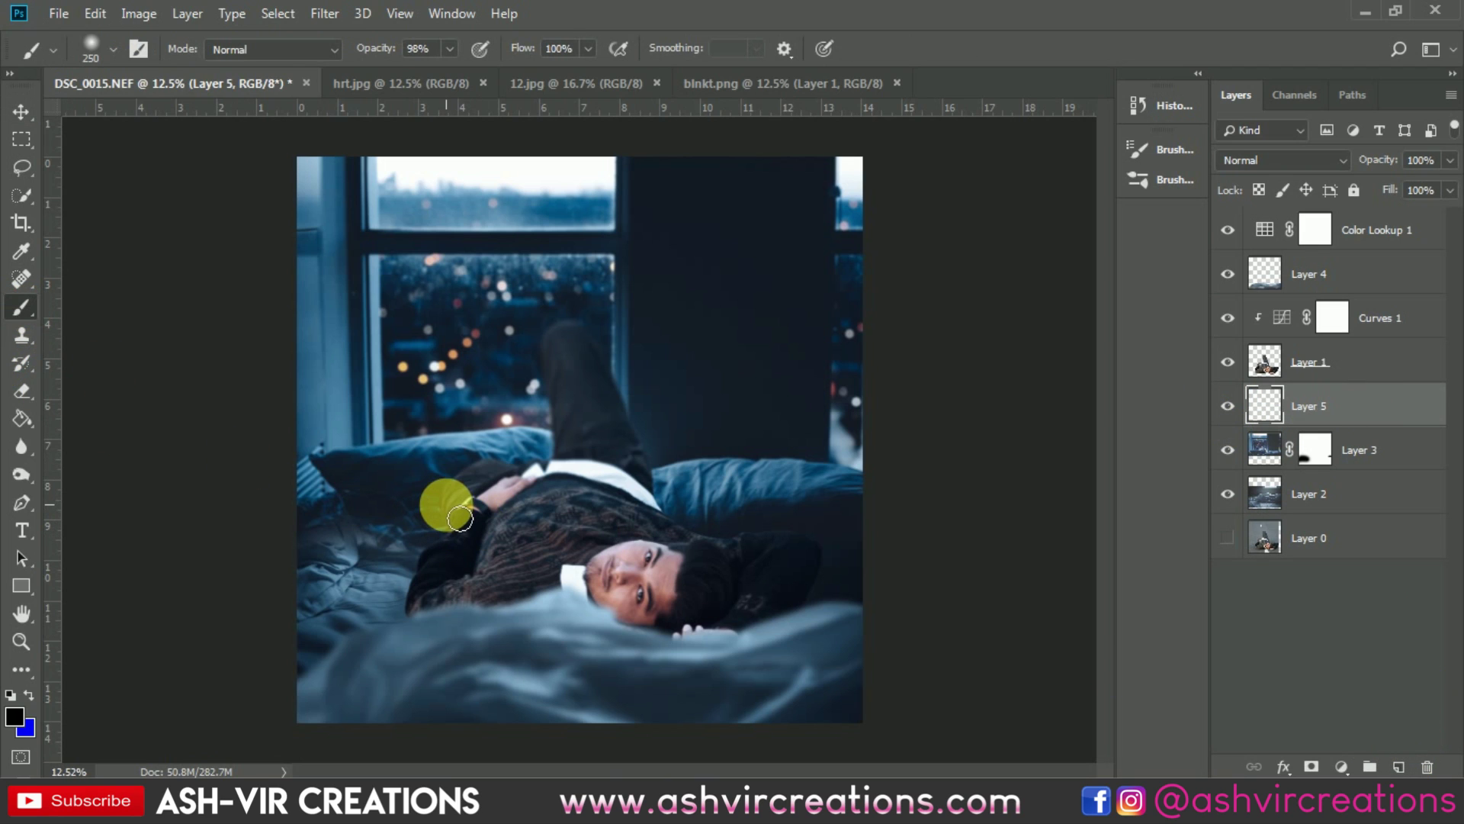
{"action": "key", "text": "bracketright"}
{"action": "key", "text": "bracketright"}
{"action": "key", "text": "bracketright"}
{"action": "key", "text": "bracketright"}
{"action": "key", "text": "bracketright"}
{"action": "key", "text": "bracketright"}
{"action": "key", "text": "bracketright"}
{"action": "key", "text": "bracketright"}
{"action": "key", "text": "bracketright"}
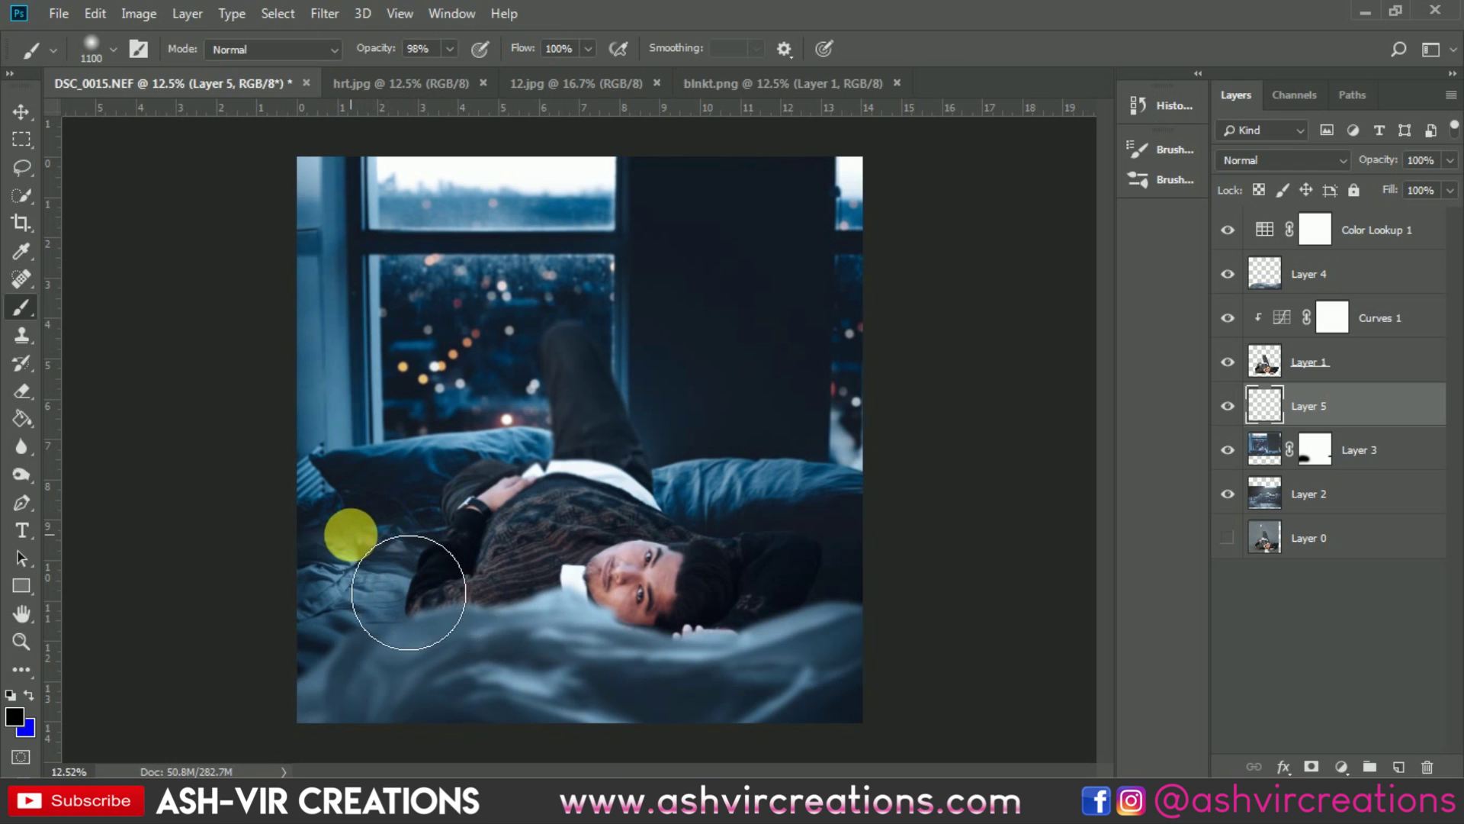
{"action": "key", "text": "bracketleft"}
{"action": "left_click", "coordinate": [350, 534]}
{"action": "mouse_move", "coordinate": [413, 534]}
{"action": "left_mouse_down"}
{"action": "mouse_move", "coordinate": [313, 523]}
{"action": "mouse_move", "coordinate": [274, 542]}
{"action": "mouse_move", "coordinate": [328, 538]}
{"action": "left_mouse_up"}
Scale the painted shadow on Layer 5 to about 127.4% and position it behind the man's arm.
{"action": "key", "text": "v"}
{"action": "key", "text": "ctrl+t"}
{"action": "left_click_drag", "start_coordinate": [516, 664], "coordinate": [570, 683]}
{"action": "left_click_drag", "start_coordinate": [441, 514], "coordinate": [440, 521]}
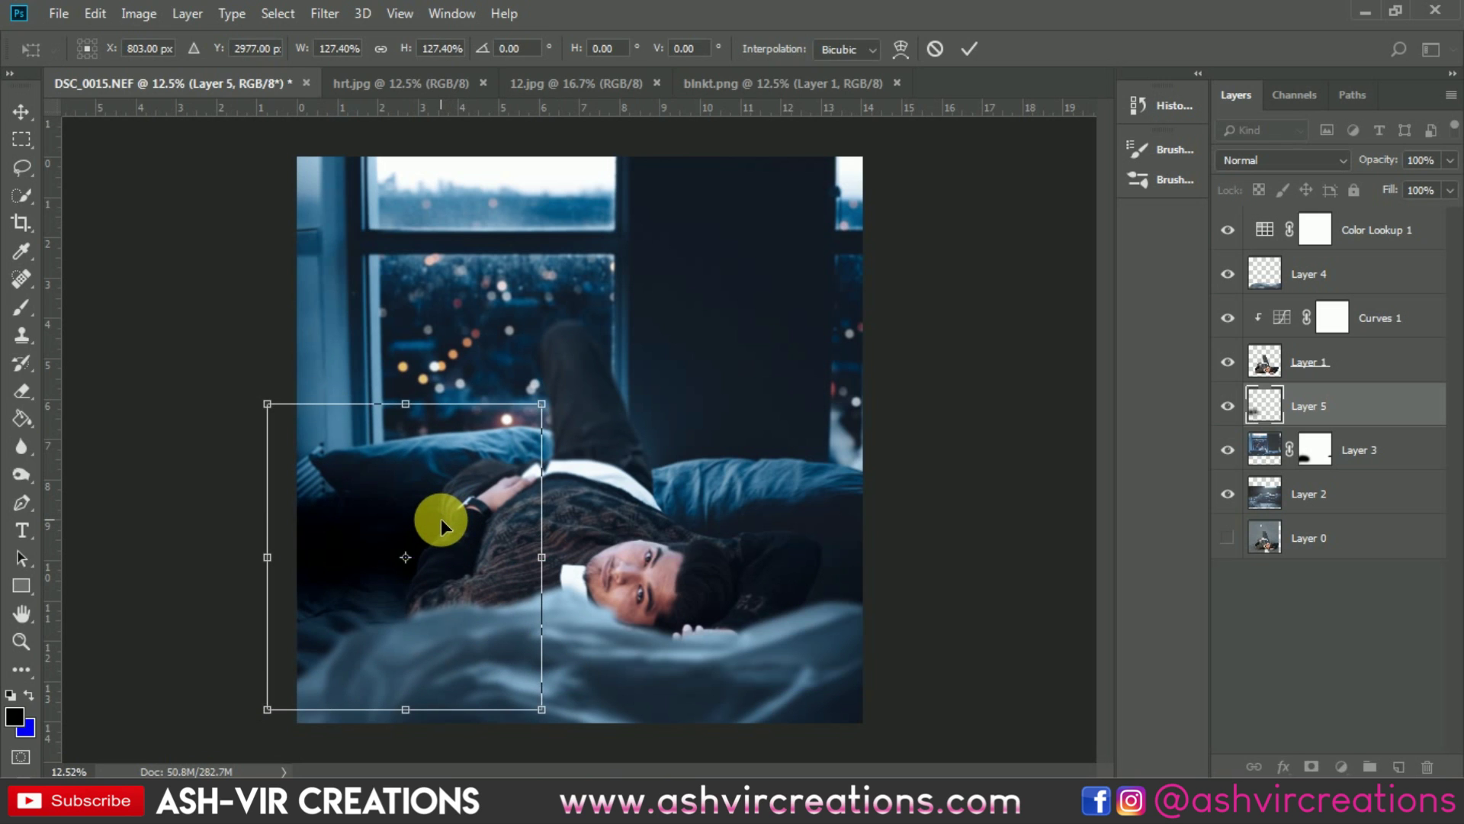
{"action": "key", "text": "Return"}
Set Layer 5's opacity to 98% and raise its lightness to +18 with Hue/Saturation.
{"action": "mouse_move", "coordinate": [1389, 167]}
{"action": "left_mouse_down"}
{"action": "mouse_move", "coordinate": [1351, 164]}
{"action": "mouse_move", "coordinate": [1378, 168]}
{"action": "left_mouse_up"}
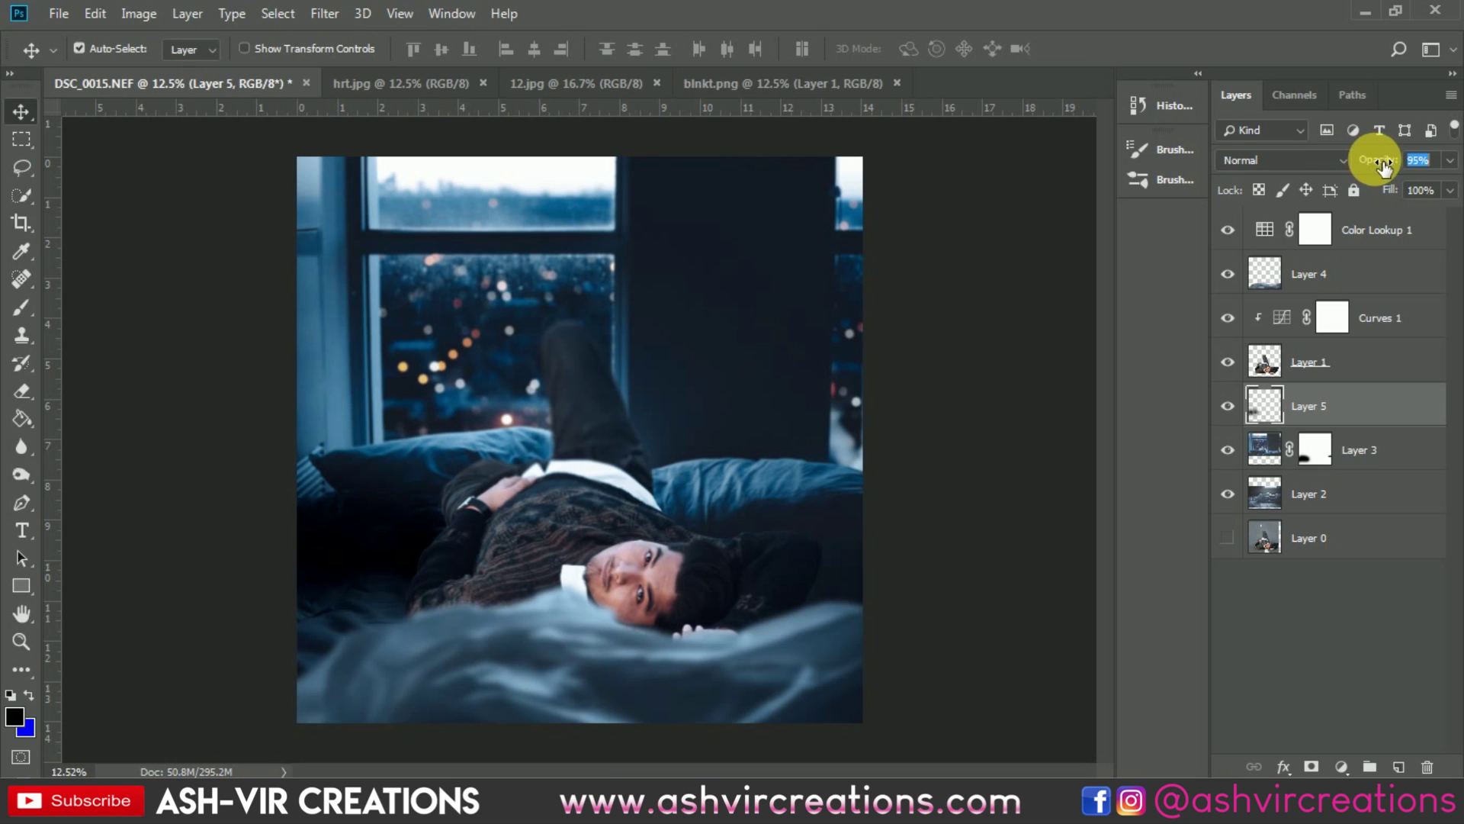
{"action": "key", "text": "ctrl+u"}
{"action": "mouse_move", "coordinate": [1143, 488]}
{"action": "left_mouse_down"}
{"action": "mouse_move", "coordinate": [1169, 485]}
{"action": "mouse_move", "coordinate": [1156, 485]}
{"action": "left_mouse_up"}
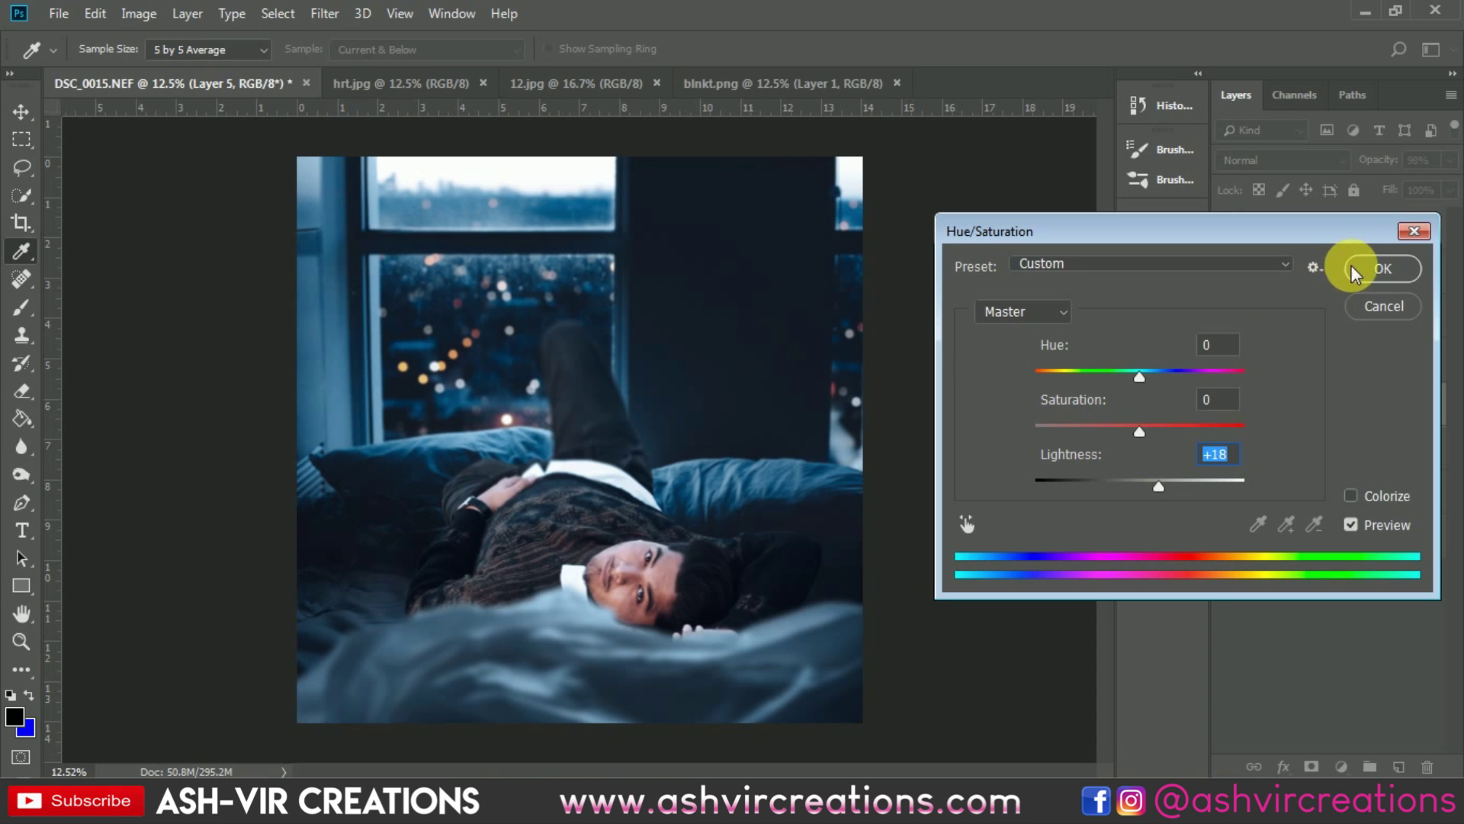
{"action": "left_click", "coordinate": [1365, 267]}
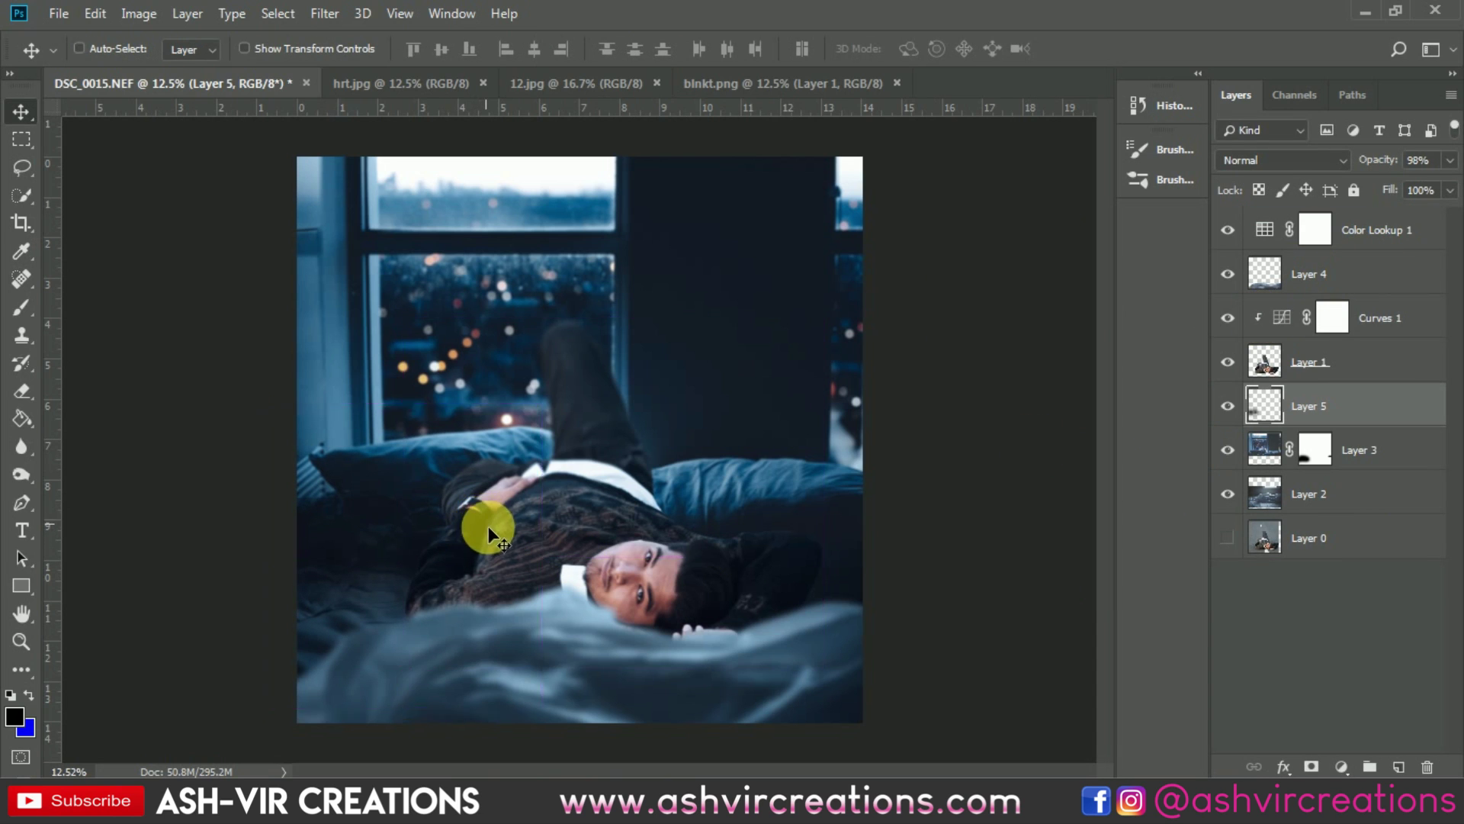
{"action": "key", "text": "ctrl+t"}
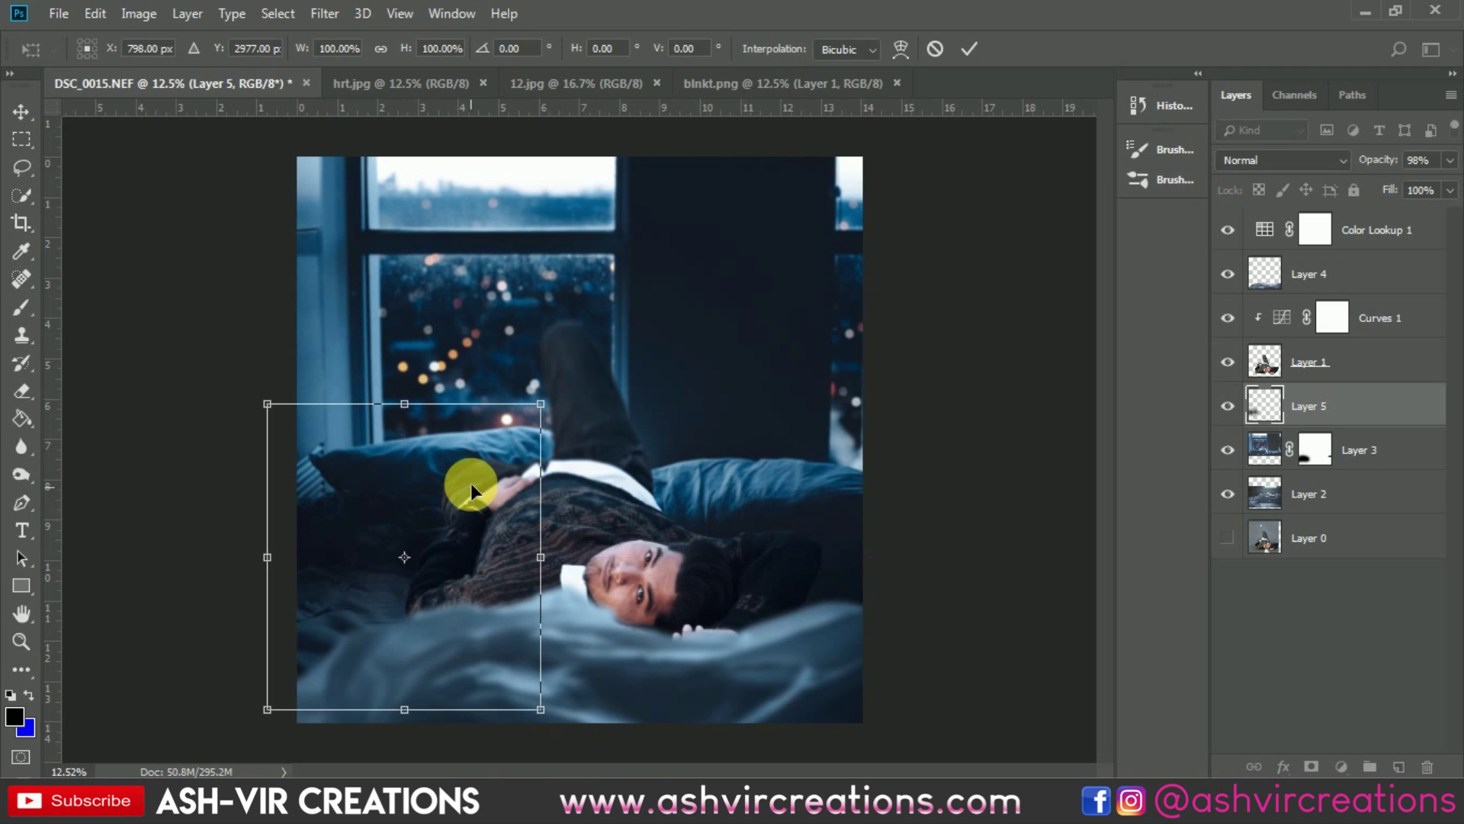
{"action": "key", "text": "Return"}
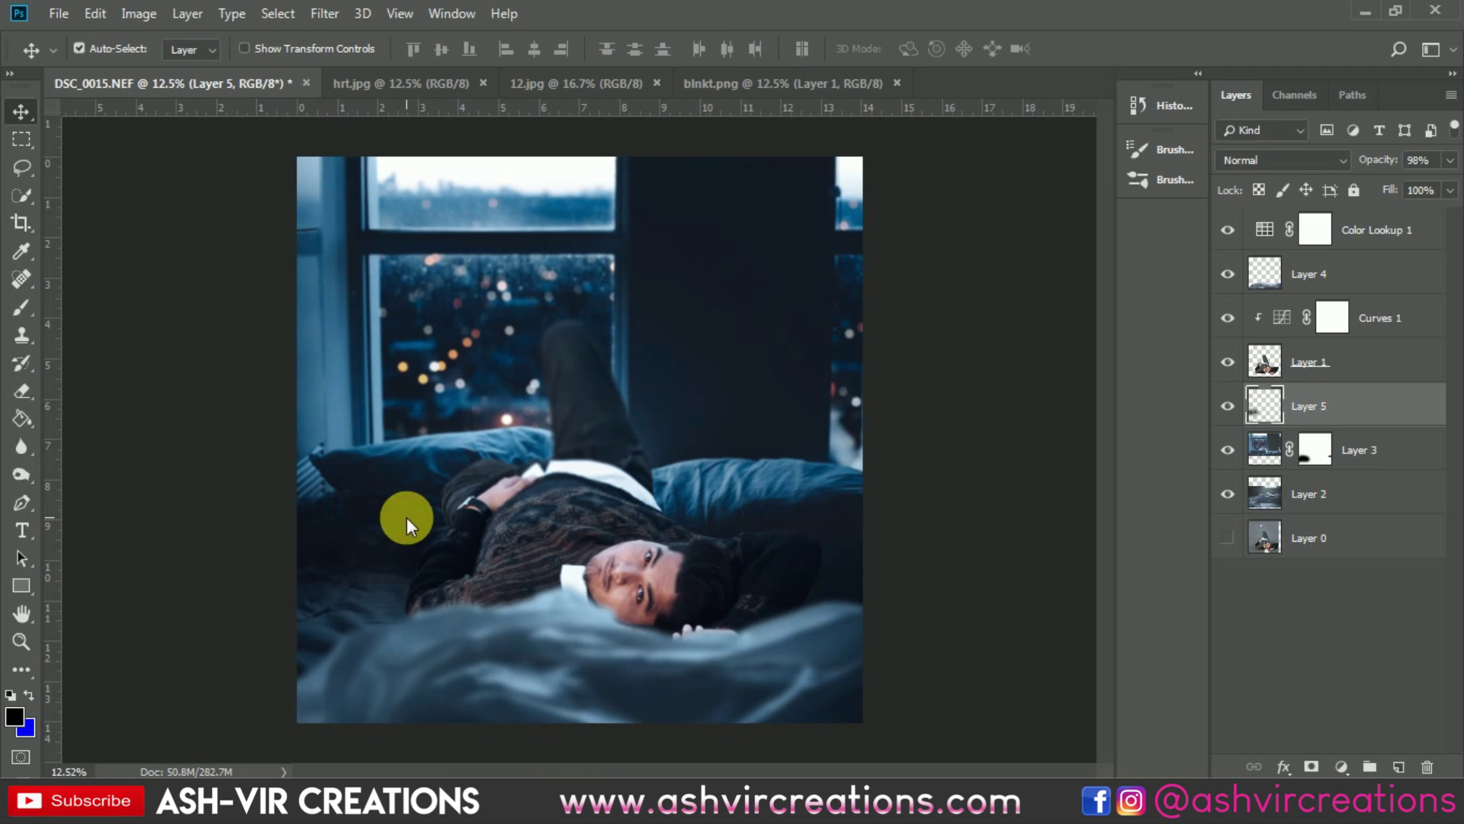
Toggle Layer 5's visibility to compare the bed with and without the painted shadow, overall and close up.
{"action": "scroll", "coordinate": [413, 534], "scroll_direction": "down", "scroll_amount": 3}
{"action": "left_click", "coordinate": [1227, 406]}
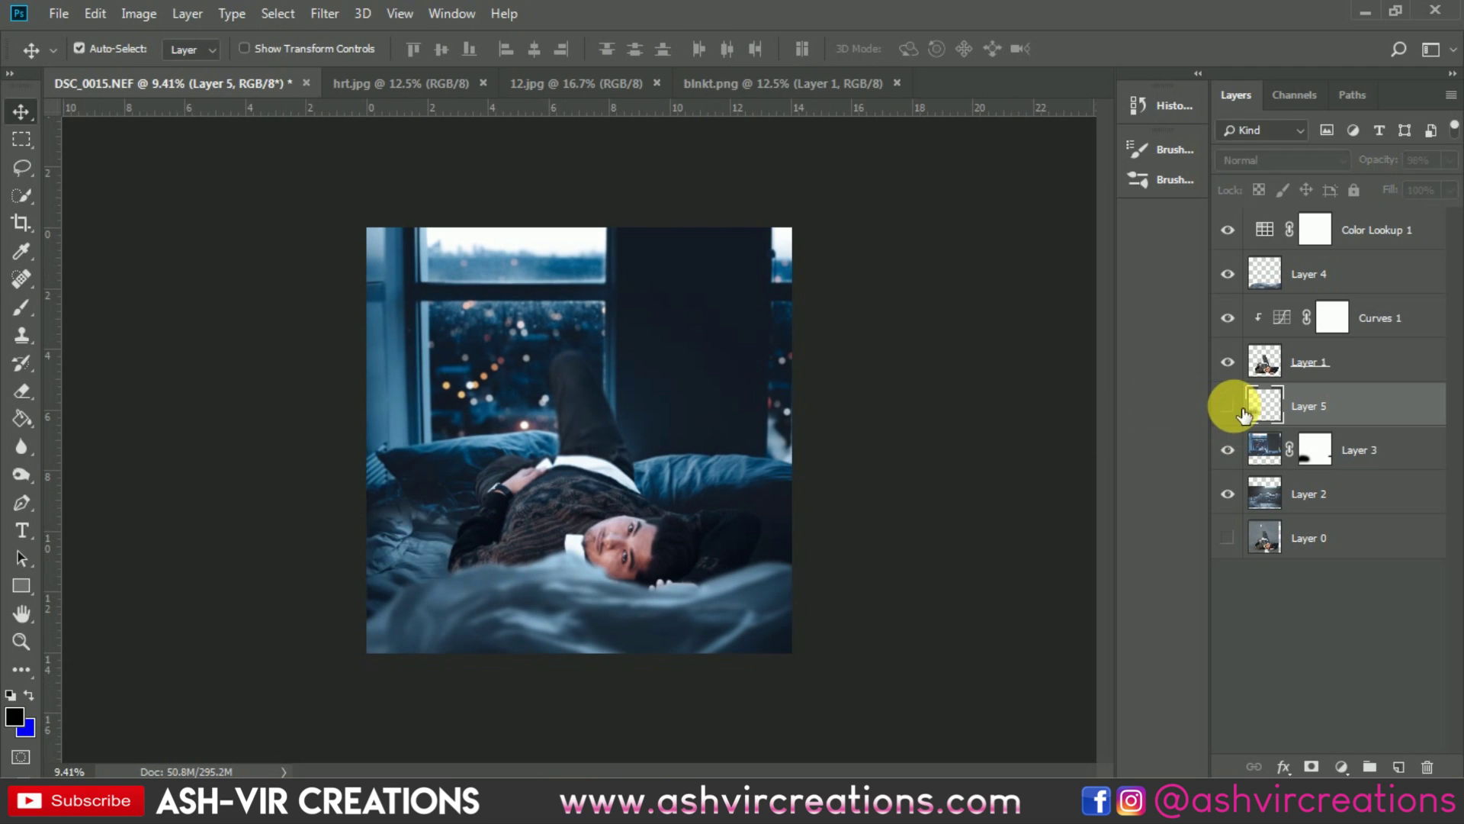
{"action": "left_click", "coordinate": [1228, 406]}
{"action": "left_click", "coordinate": [1228, 406]}
{"action": "left_click", "coordinate": [1227, 405]}
{"action": "scroll", "coordinate": [357, 556], "scroll_direction": "up", "scroll_amount": 3}
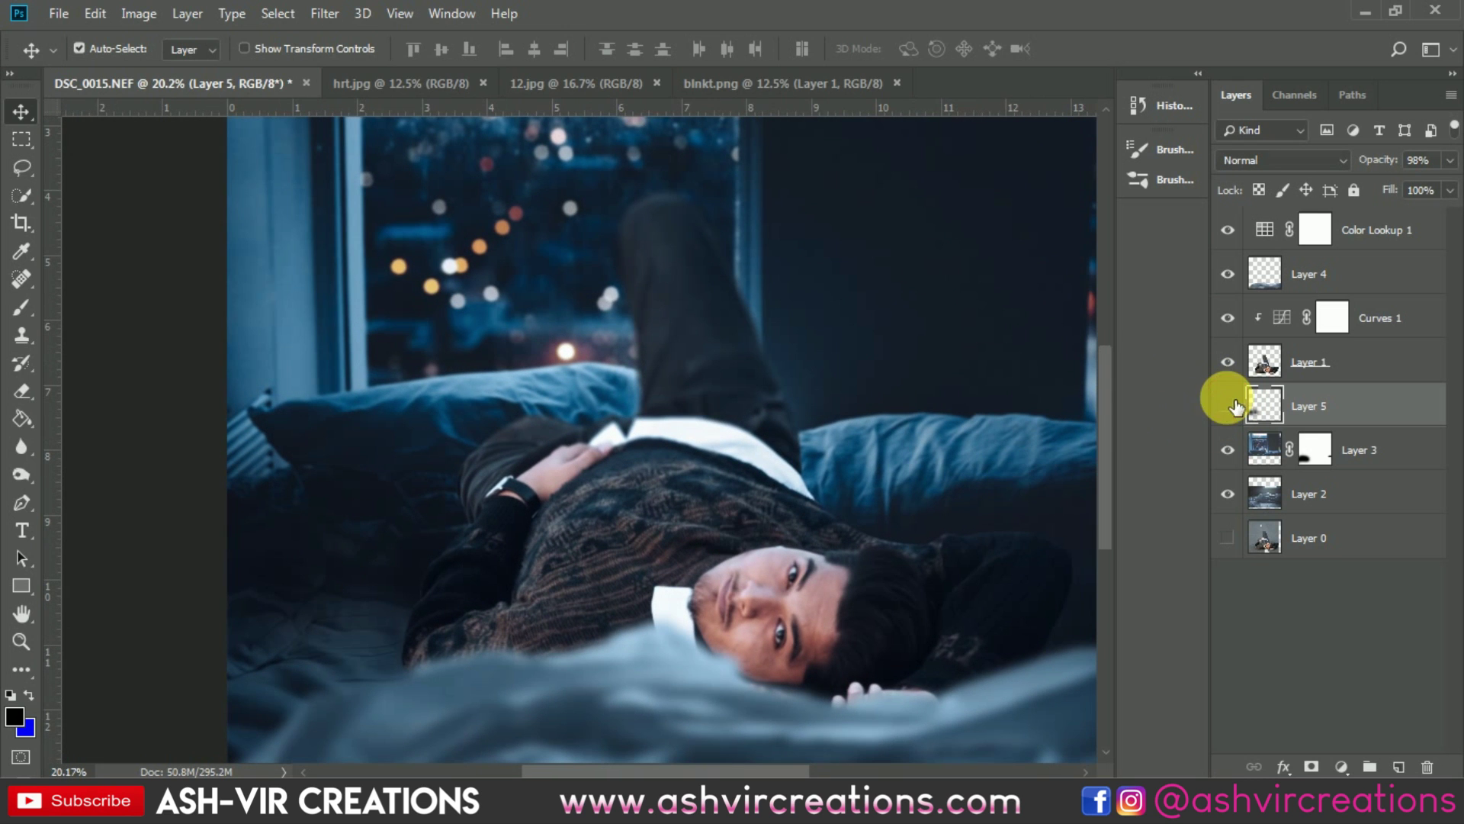
{"action": "left_click", "coordinate": [1228, 406]}
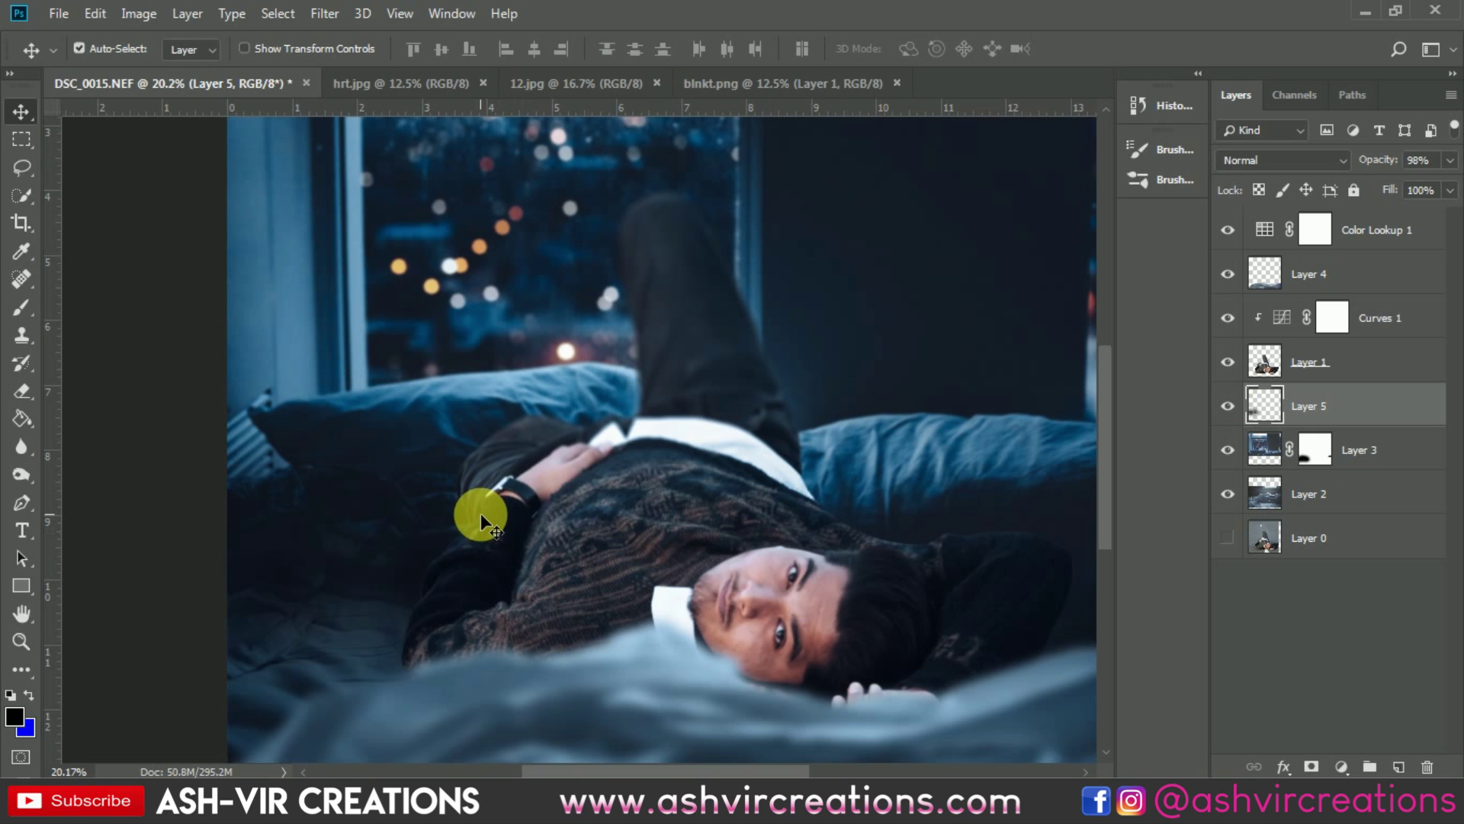
{"action": "scroll", "coordinate": [481, 514], "scroll_direction": "down", "scroll_amount": 3}
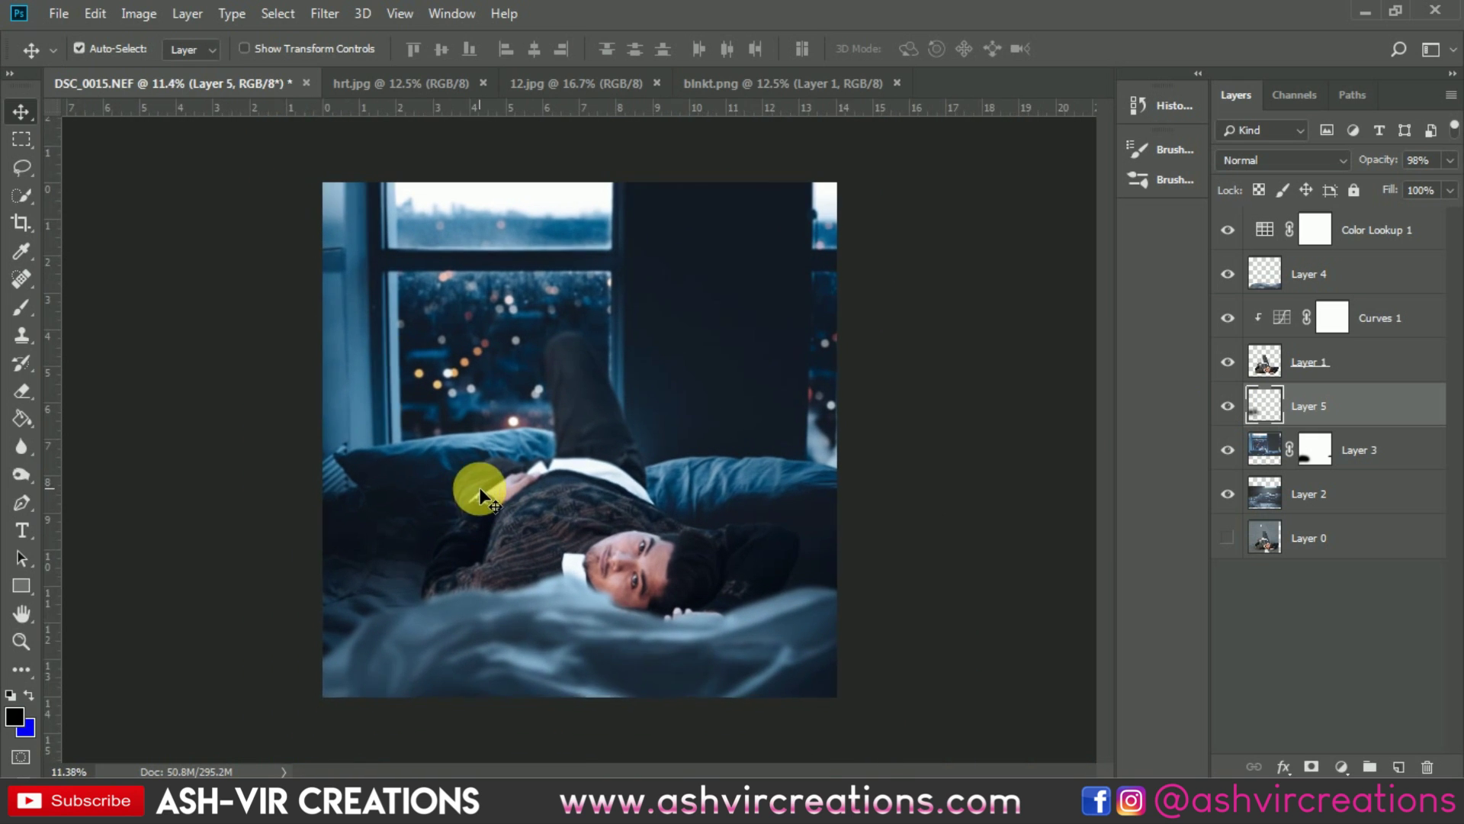
{"action": "key", "text": "ctrl+0"}
Select the Color Lookup 1 layer at the top of the layer stack.
{"action": "left_click", "coordinate": [1384, 231]}
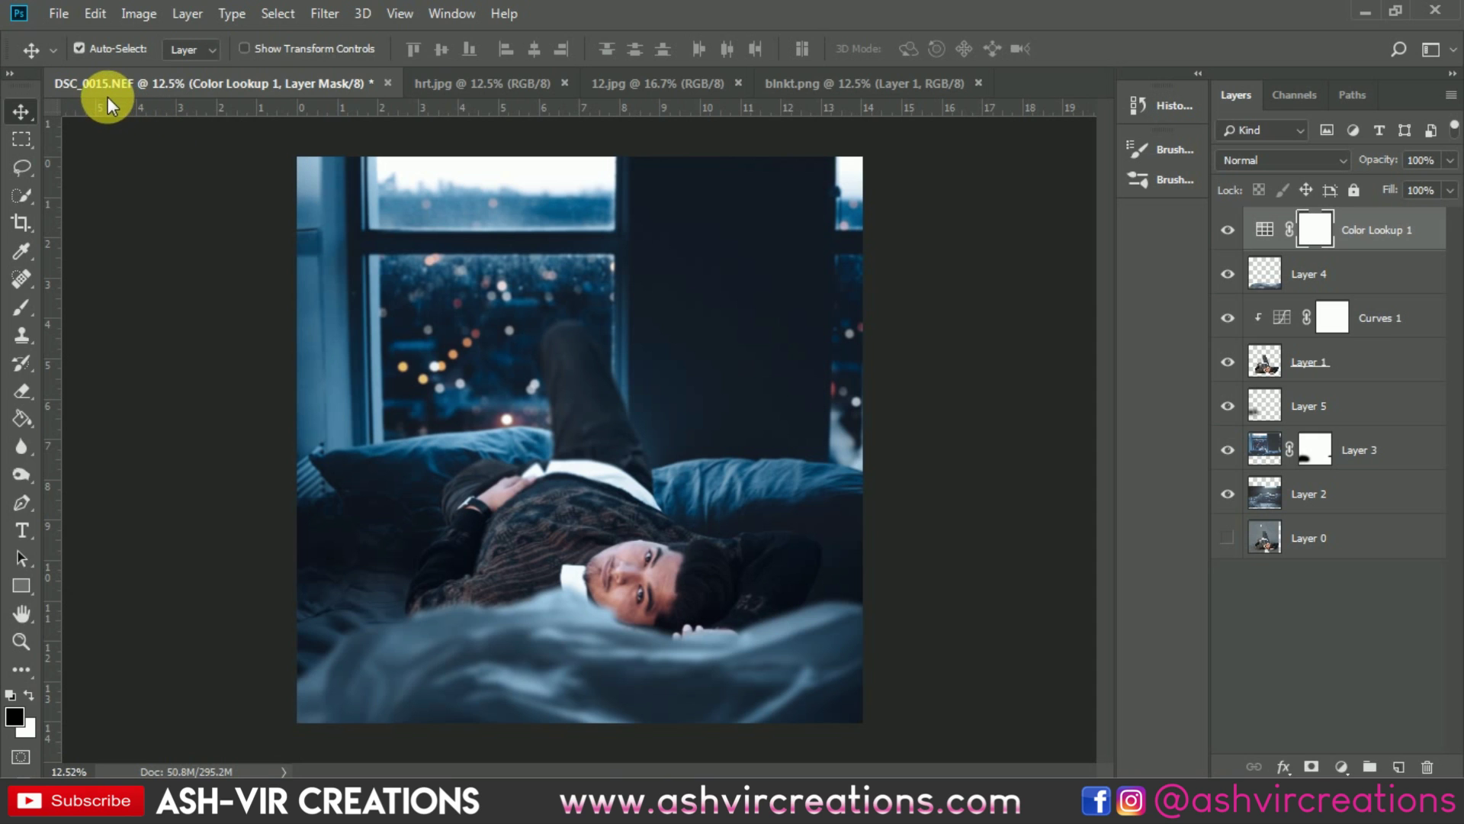
Open newww.jpg, bring its string-lights image into the DSC_0015 composite as a top layer, and set its blend mode to Screen.
{"action": "left_click", "coordinate": [70, 19]}
{"action": "left_click", "coordinate": [79, 47]}
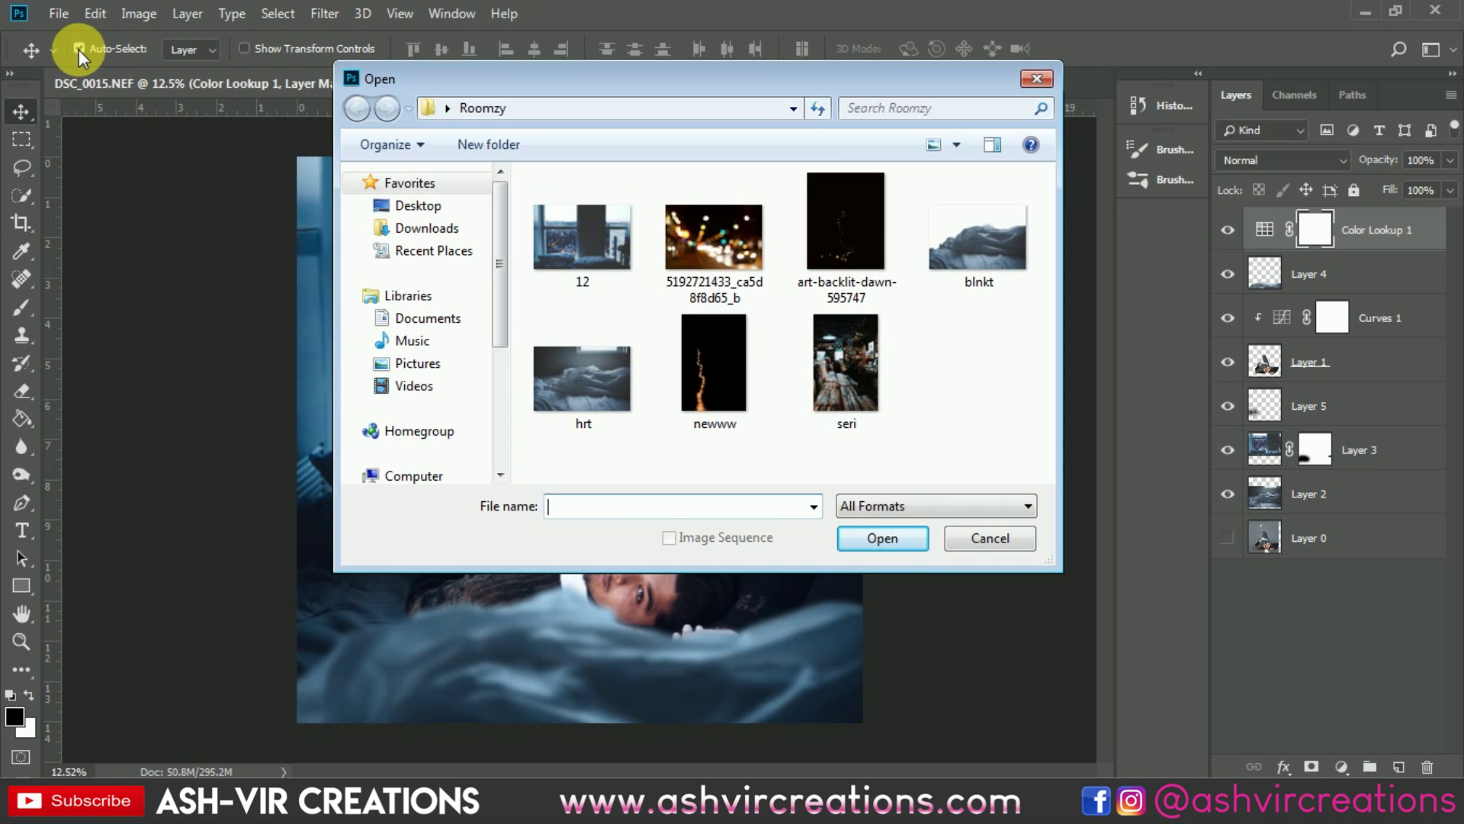
{"action": "double_click", "coordinate": [733, 337]}
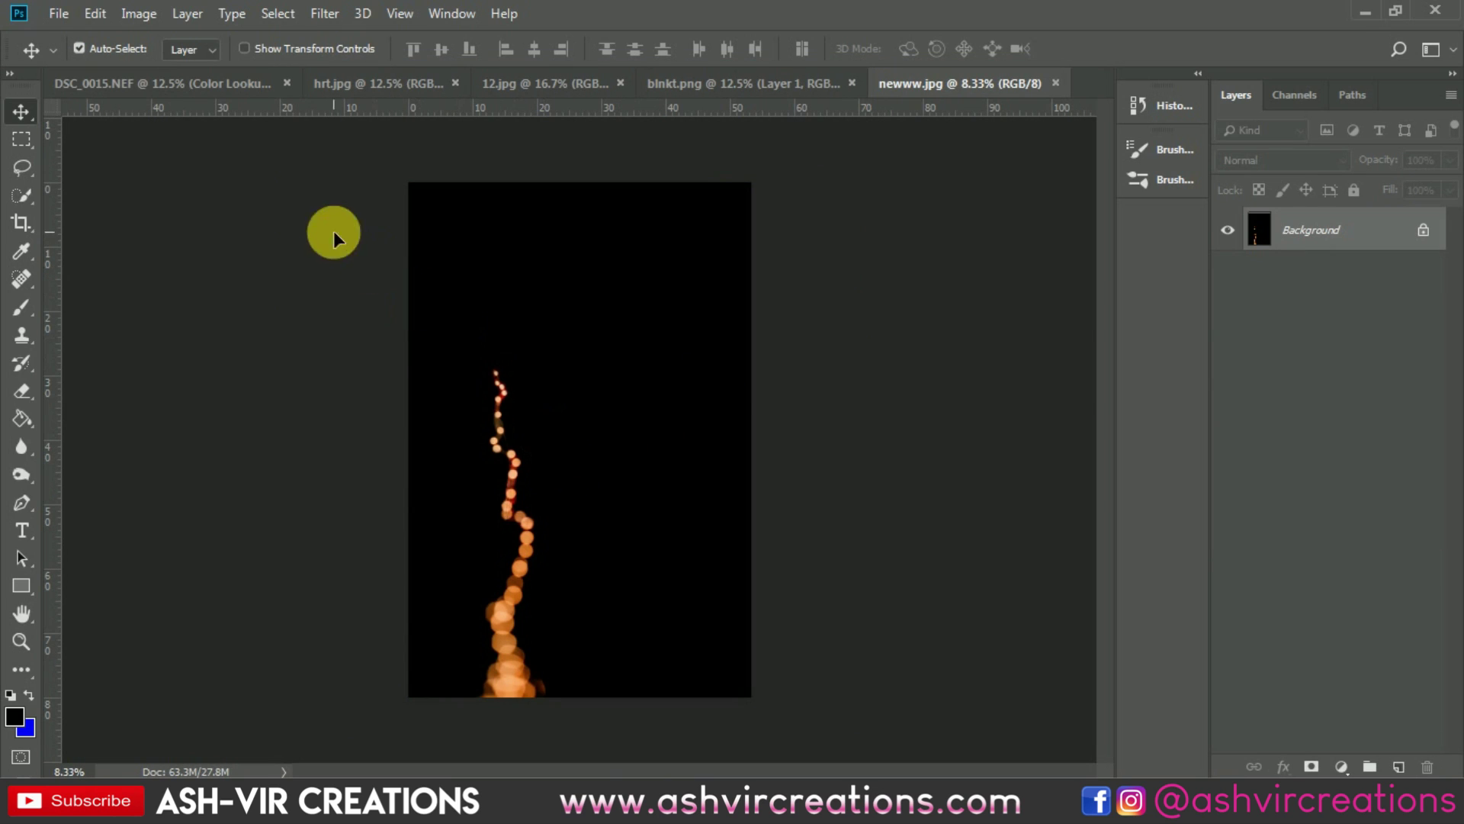
{"action": "left_click_drag", "start_coordinate": [271, 100], "coordinate": [584, 372]}
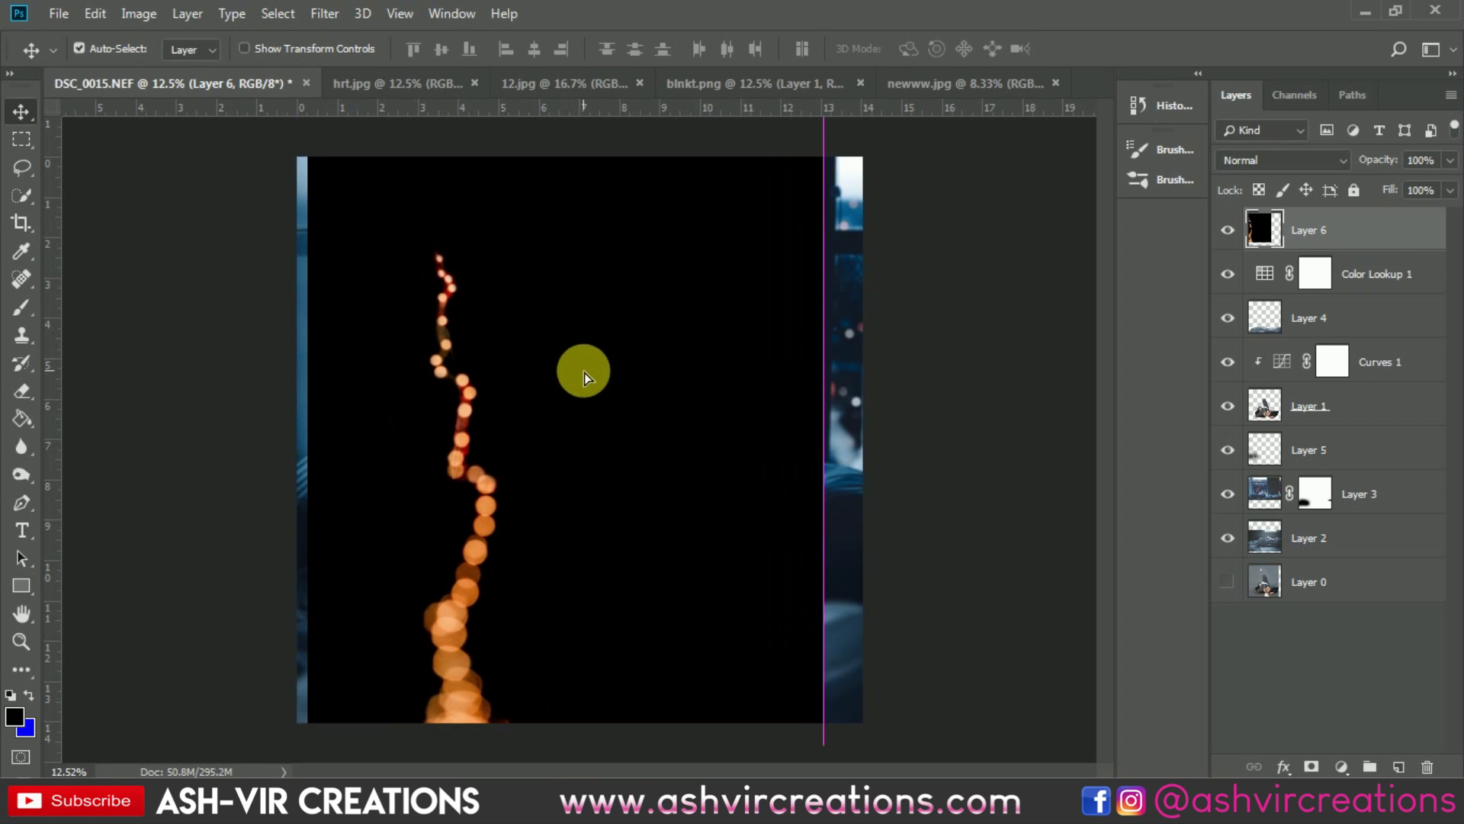
{"action": "left_click", "coordinate": [1319, 156]}
{"action": "left_click", "coordinate": [1255, 342]}
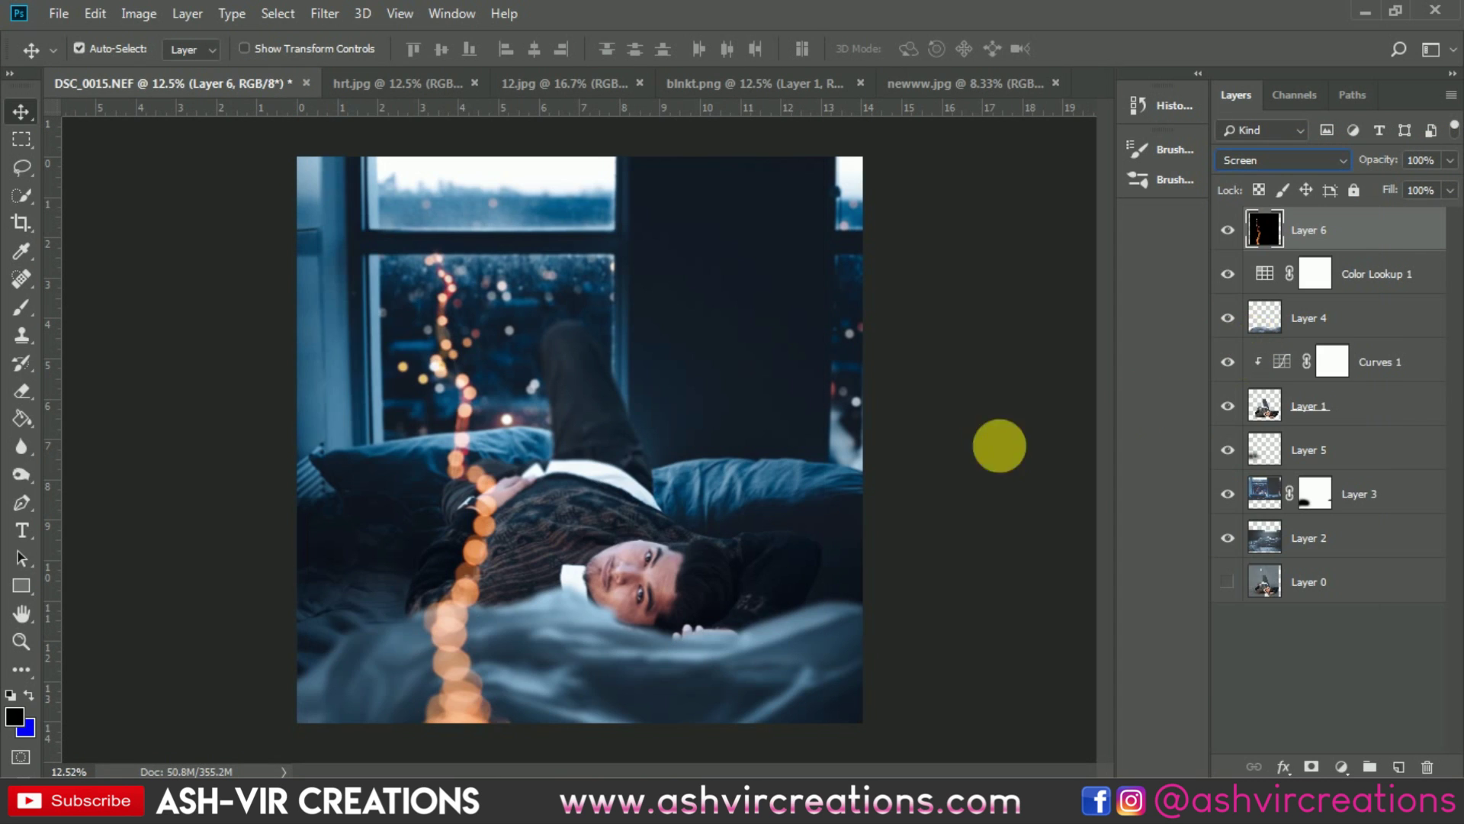
Rotate the string-lights layer by about 58° and place it diagonally across the man's chest and the foreground blanket.
{"action": "key", "text": "ctrl+t"}
{"action": "left_click_drag", "start_coordinate": [830, 320], "coordinate": [775, 431]}
{"action": "left_click_drag", "start_coordinate": [967, 254], "coordinate": [1016, 317]}
{"action": "left_click_drag", "start_coordinate": [618, 450], "coordinate": [644, 526]}
{"action": "left_click_drag", "start_coordinate": [928, 294], "coordinate": [963, 364]}
{"action": "left_click_drag", "start_coordinate": [657, 509], "coordinate": [631, 555]}
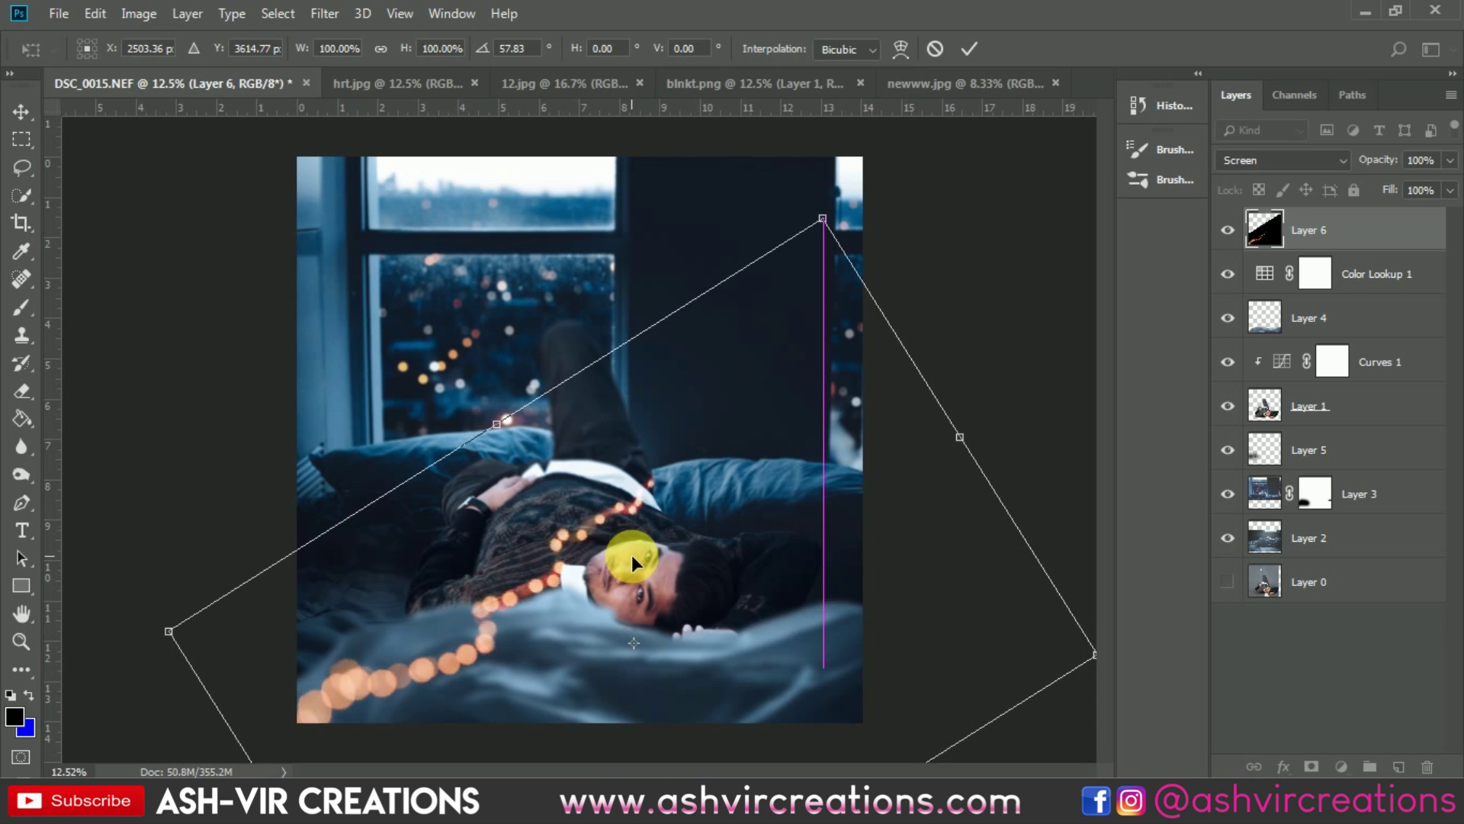
{"action": "key", "text": "Return"}
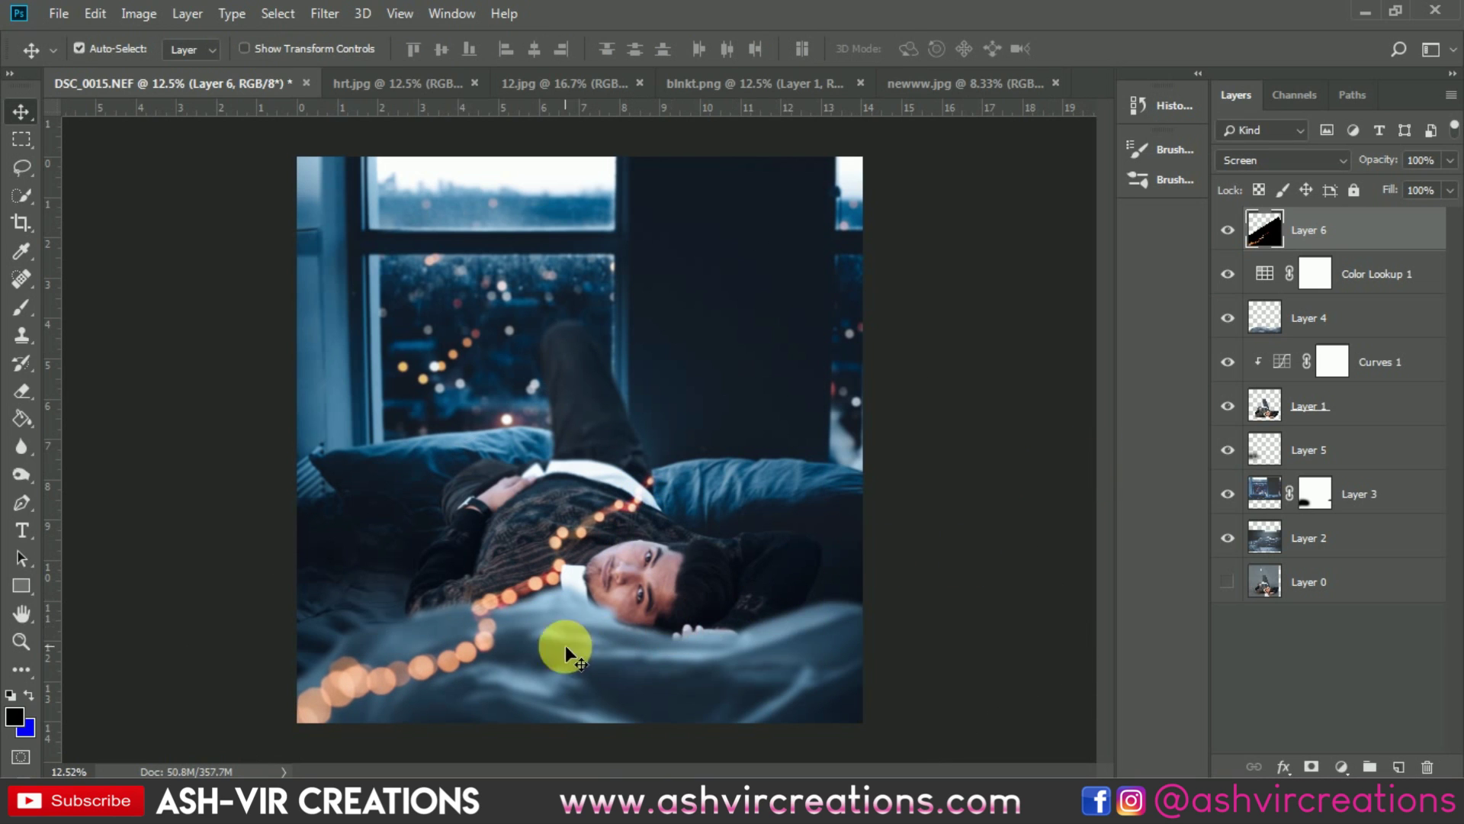
{"action": "scroll", "coordinate": [557, 644], "scroll_direction": "up", "scroll_amount": 2}
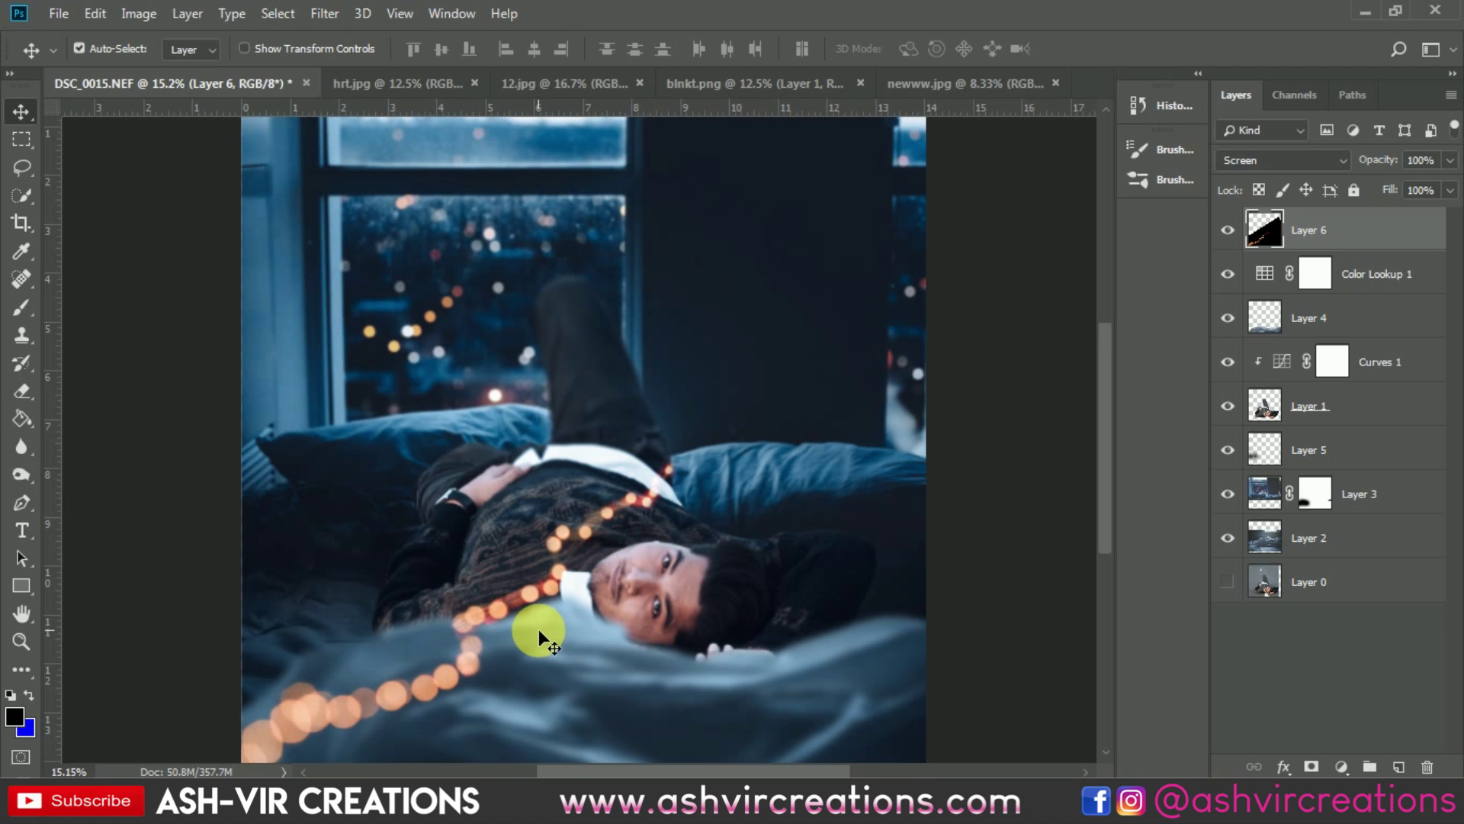
{"action": "scroll", "coordinate": [434, 571], "scroll_direction": "down", "scroll_amount": 1}
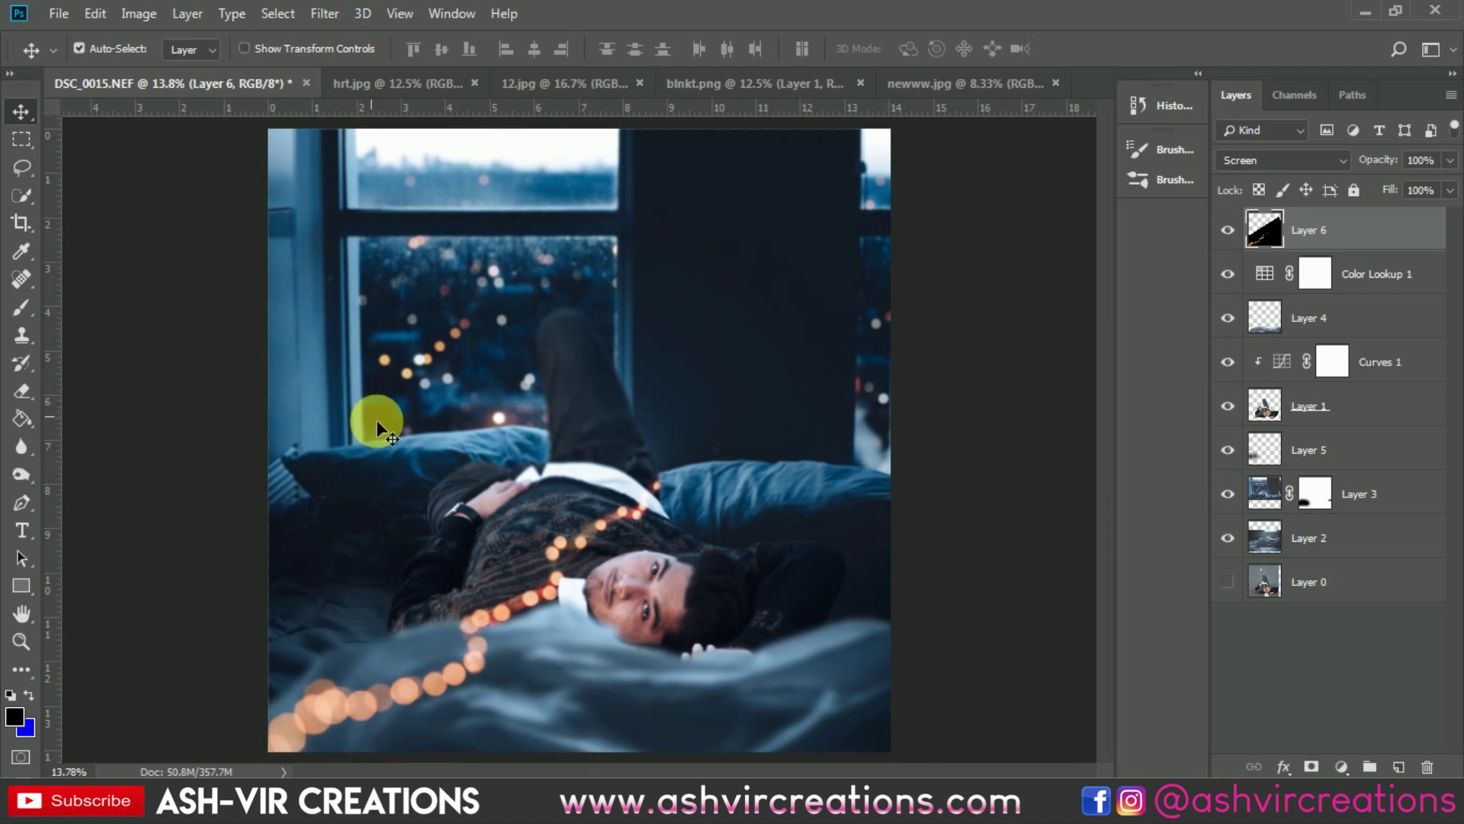
{"action": "left_click_drag", "start_coordinate": [644, 505], "coordinate": [698, 656]}
{"action": "key", "text": "ctrl+t"}
{"action": "scroll", "coordinate": [746, 565], "scroll_direction": "down", "scroll_amount": 5}
{"action": "left_click_drag", "start_coordinate": [928, 261], "coordinate": [971, 469]}
{"action": "left_click_drag", "start_coordinate": [762, 586], "coordinate": [748, 572]}
{"action": "scroll", "coordinate": [694, 573], "scroll_direction": "up", "scroll_amount": 3}
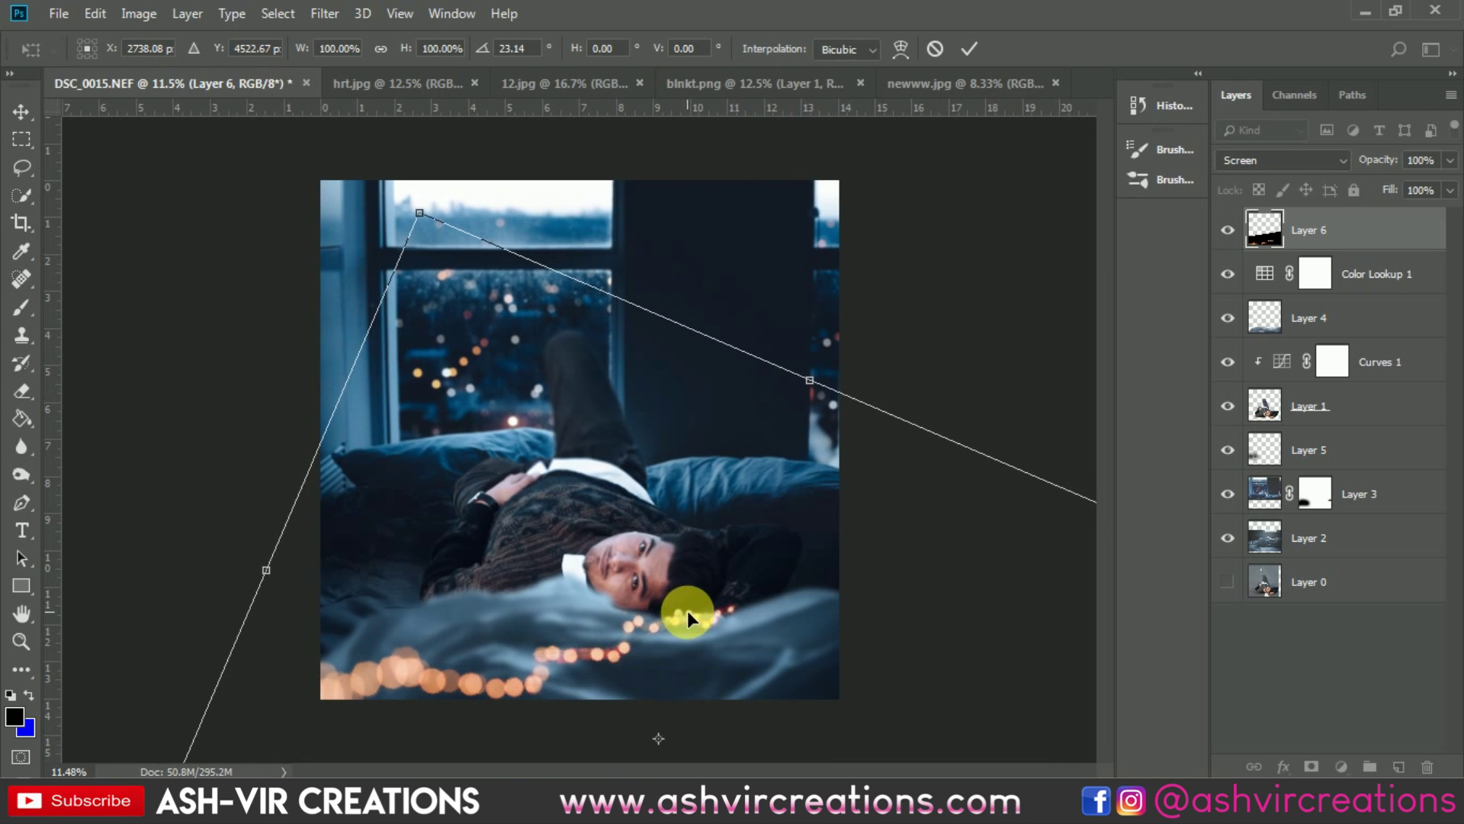
{"action": "left_click", "coordinate": [935, 49]}
{"action": "left_click_drag", "start_coordinate": [669, 610], "coordinate": [537, 498]}
{"action": "key", "text": "ctrl+t"}
{"action": "left_click_drag", "start_coordinate": [901, 158], "coordinate": [821, 84]}
{"action": "mouse_move", "coordinate": [575, 497]}
{"action": "left_mouse_down"}
{"action": "mouse_move", "coordinate": [601, 527]}
{"action": "mouse_move", "coordinate": [592, 499]}
{"action": "mouse_move", "coordinate": [569, 499]}
{"action": "mouse_move", "coordinate": [597, 514]}
{"action": "left_mouse_up"}
{"action": "left_click_drag", "start_coordinate": [900, 174], "coordinate": [854, 219]}
{"action": "left_click_drag", "start_coordinate": [752, 390], "coordinate": [780, 371]}
{"action": "scroll", "coordinate": [577, 472], "scroll_direction": "up", "scroll_amount": 4}
{"action": "scroll", "coordinate": [827, 332], "scroll_direction": "down", "scroll_amount": 4}
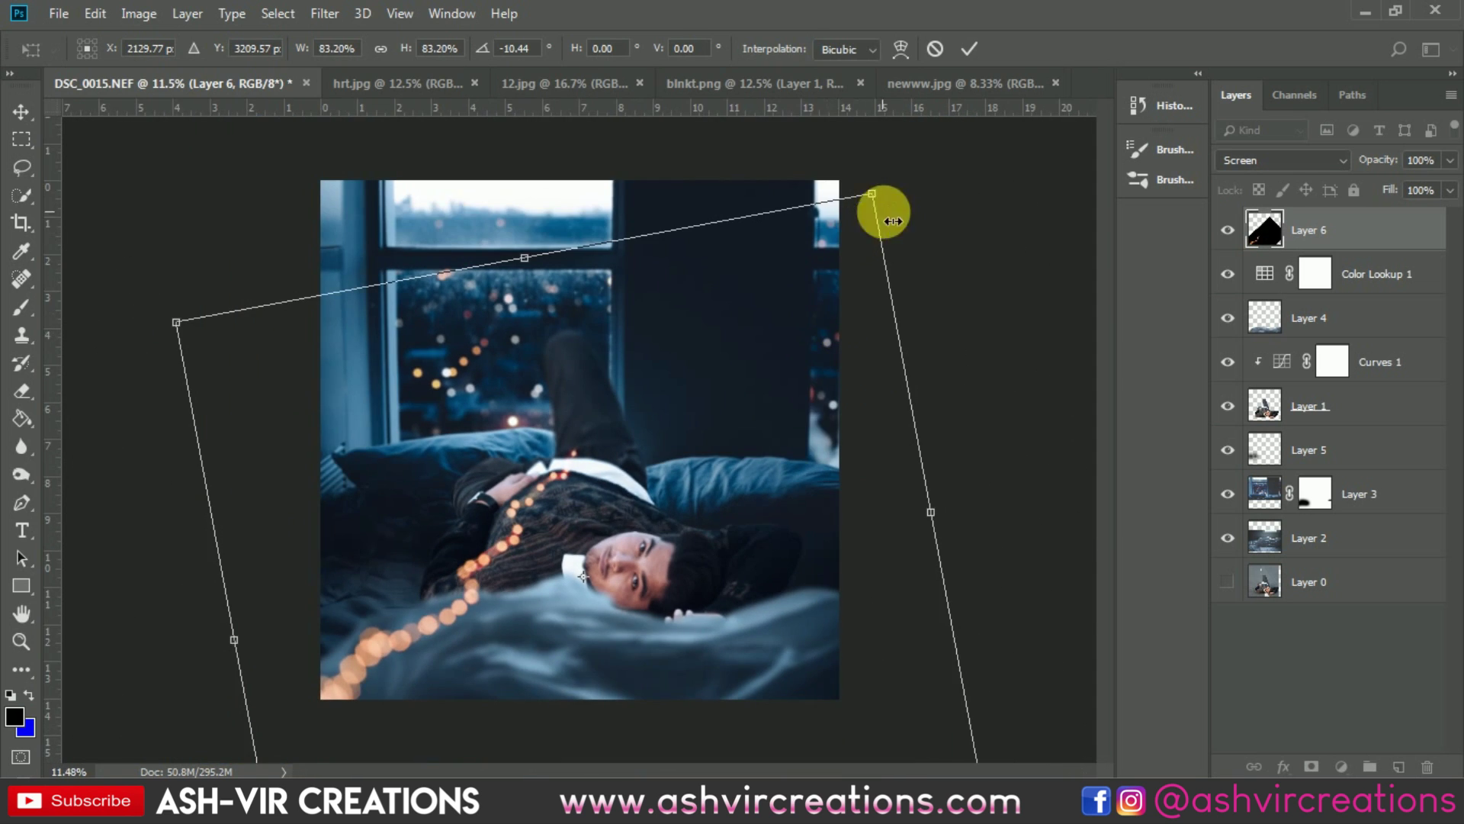
{"action": "left_click_drag", "start_coordinate": [871, 194], "coordinate": [842, 232]}
{"action": "left_click_drag", "start_coordinate": [673, 422], "coordinate": [657, 404]}
{"action": "left_click_drag", "start_coordinate": [961, 328], "coordinate": [957, 297]}
{"action": "left_click_drag", "start_coordinate": [661, 474], "coordinate": [671, 474]}
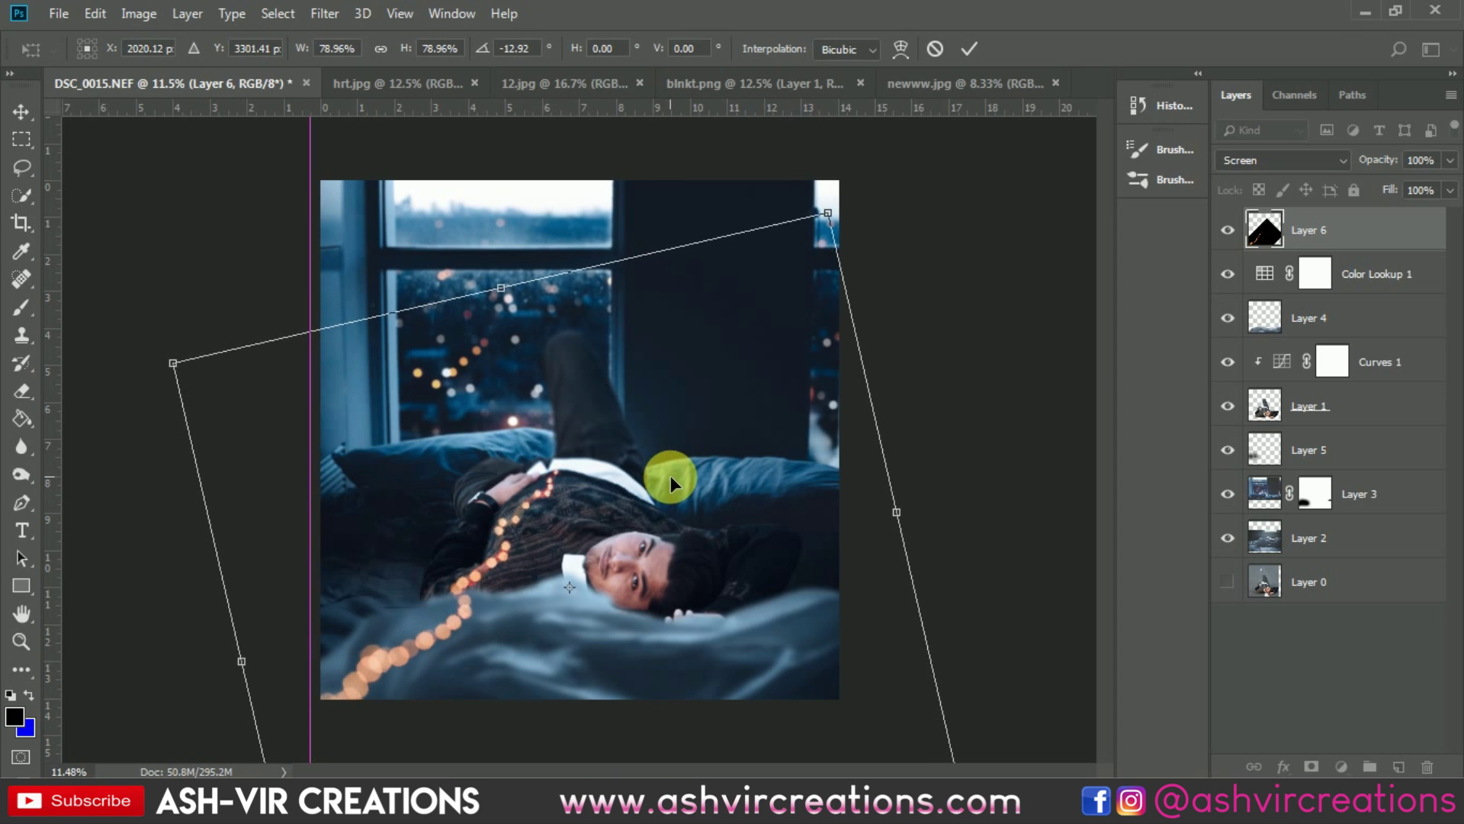
{"action": "mouse_move", "coordinate": [1115, 263]}
{"action": "left_mouse_down"}
{"action": "mouse_move", "coordinate": [1062, 238]}
{"action": "mouse_move", "coordinate": [1108, 242]}
{"action": "left_mouse_up"}
{"action": "left_click_drag", "start_coordinate": [957, 331], "coordinate": [922, 267]}
{"action": "left_click_drag", "start_coordinate": [645, 570], "coordinate": [639, 566]}
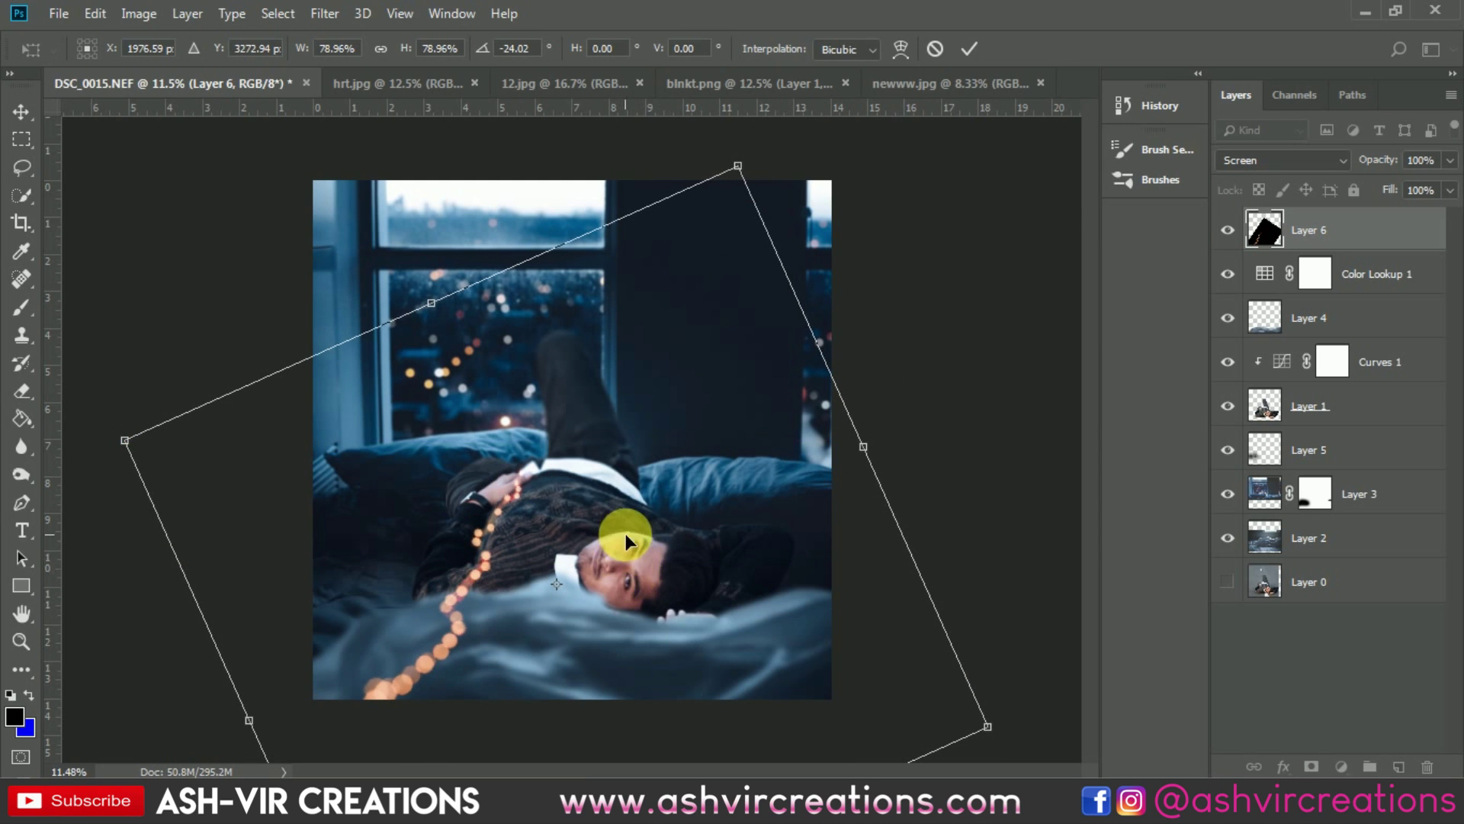
{"action": "scroll", "coordinate": [585, 535], "scroll_direction": "down", "scroll_amount": 2}
{"action": "scroll", "coordinate": [435, 709], "scroll_direction": "down", "scroll_amount": 2}
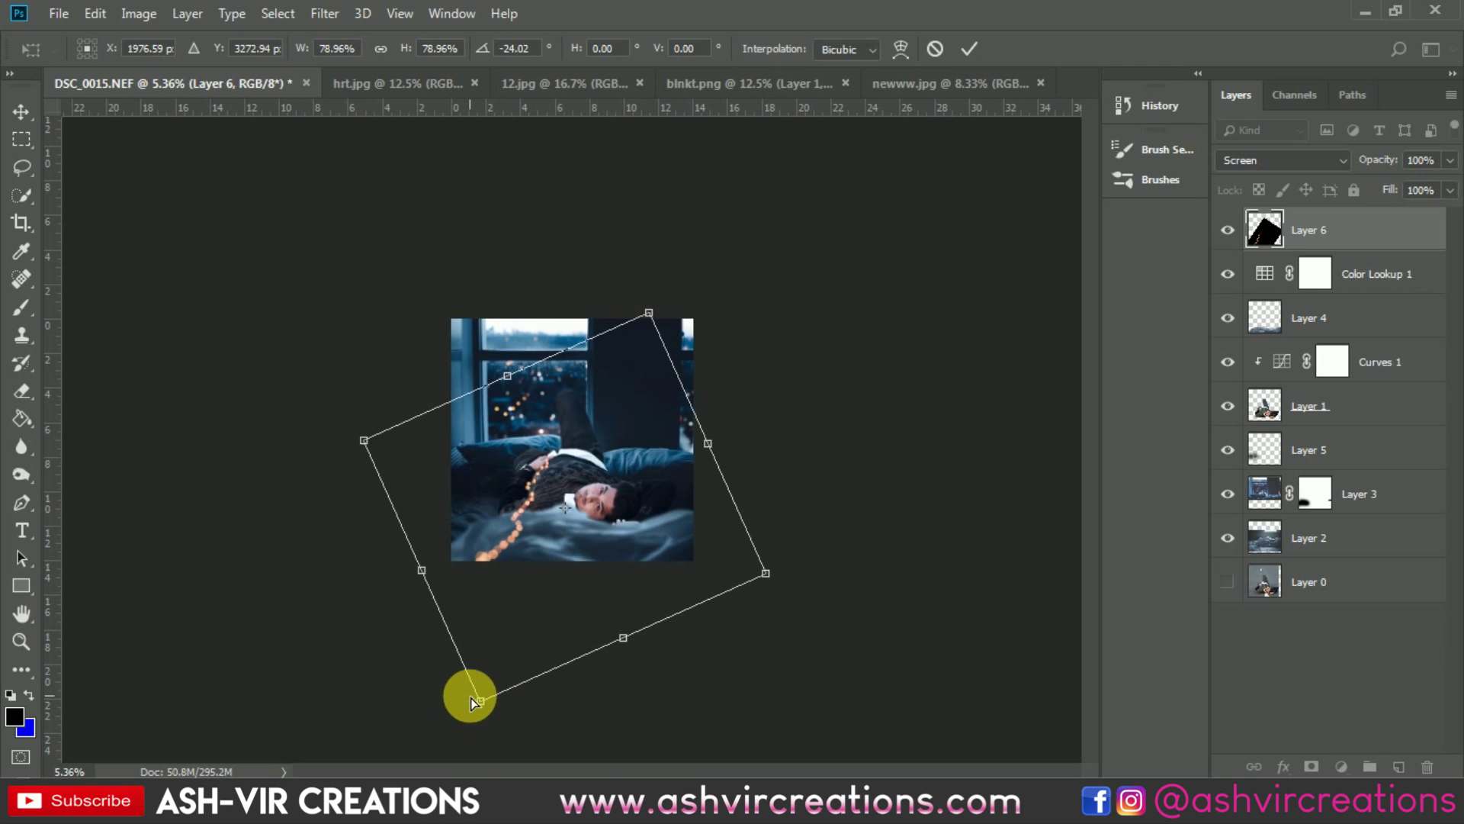
{"action": "left_click_drag", "start_coordinate": [479, 699], "coordinate": [460, 646]}
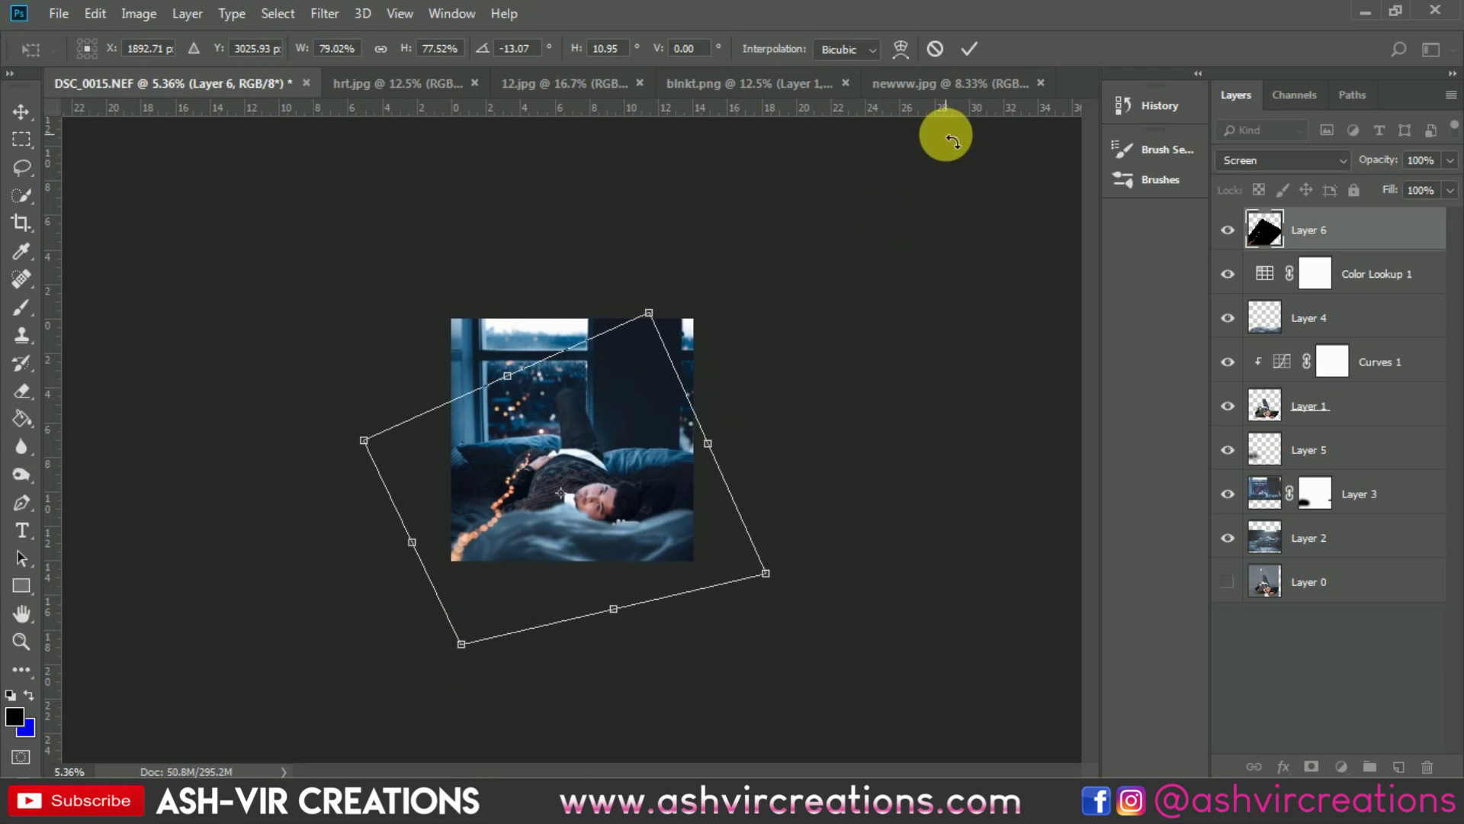
{"action": "left_click", "coordinate": [935, 46]}
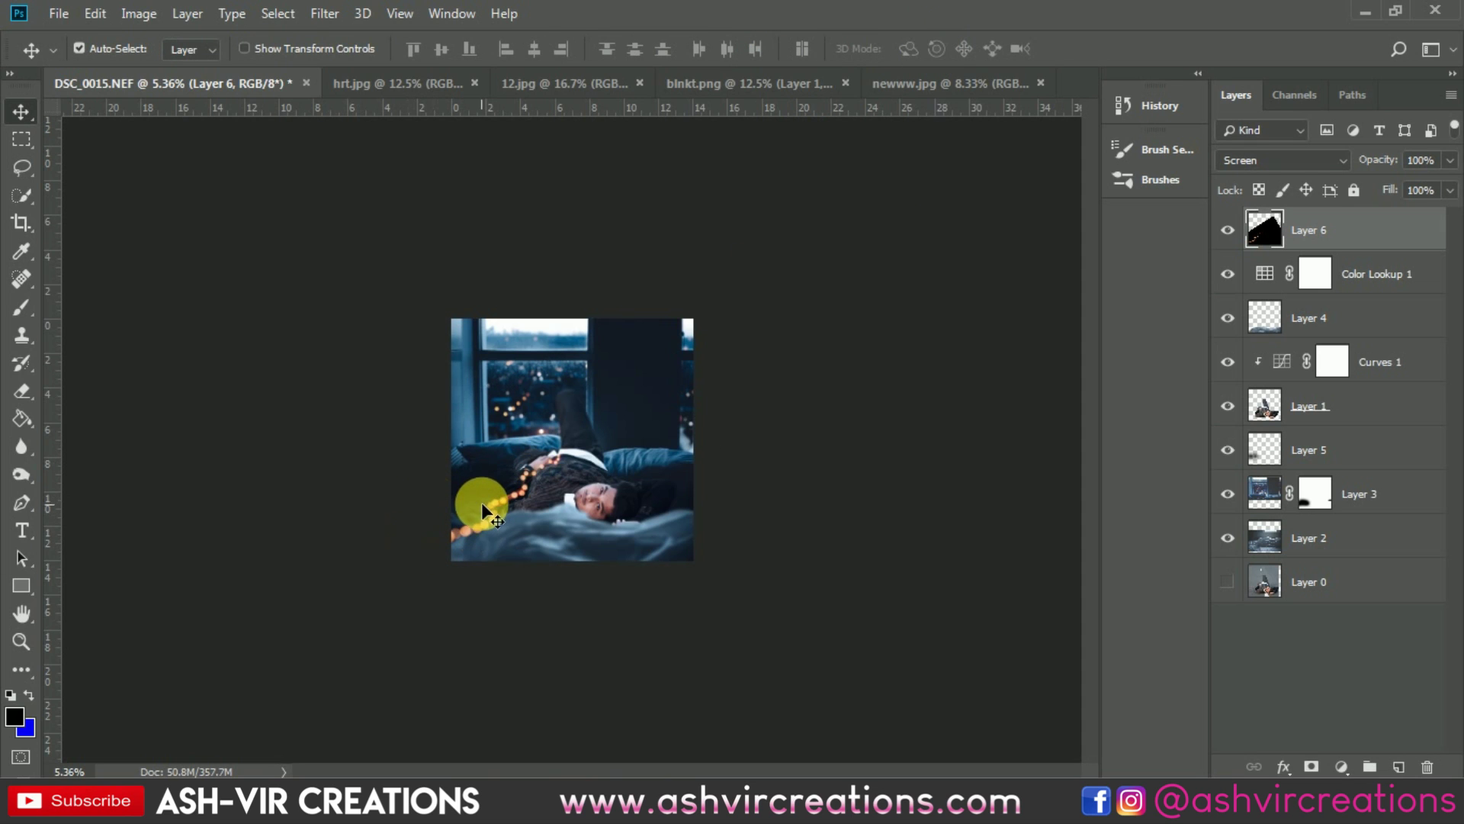
Move the string lights so they run diagonally over the blanket and sweater past the shirt hem, and rotate them by -0.68°.
{"action": "scroll", "coordinate": [484, 503], "scroll_direction": "up", "scroll_amount": 3}
{"action": "left_click_drag", "start_coordinate": [479, 570], "coordinate": [569, 529]}
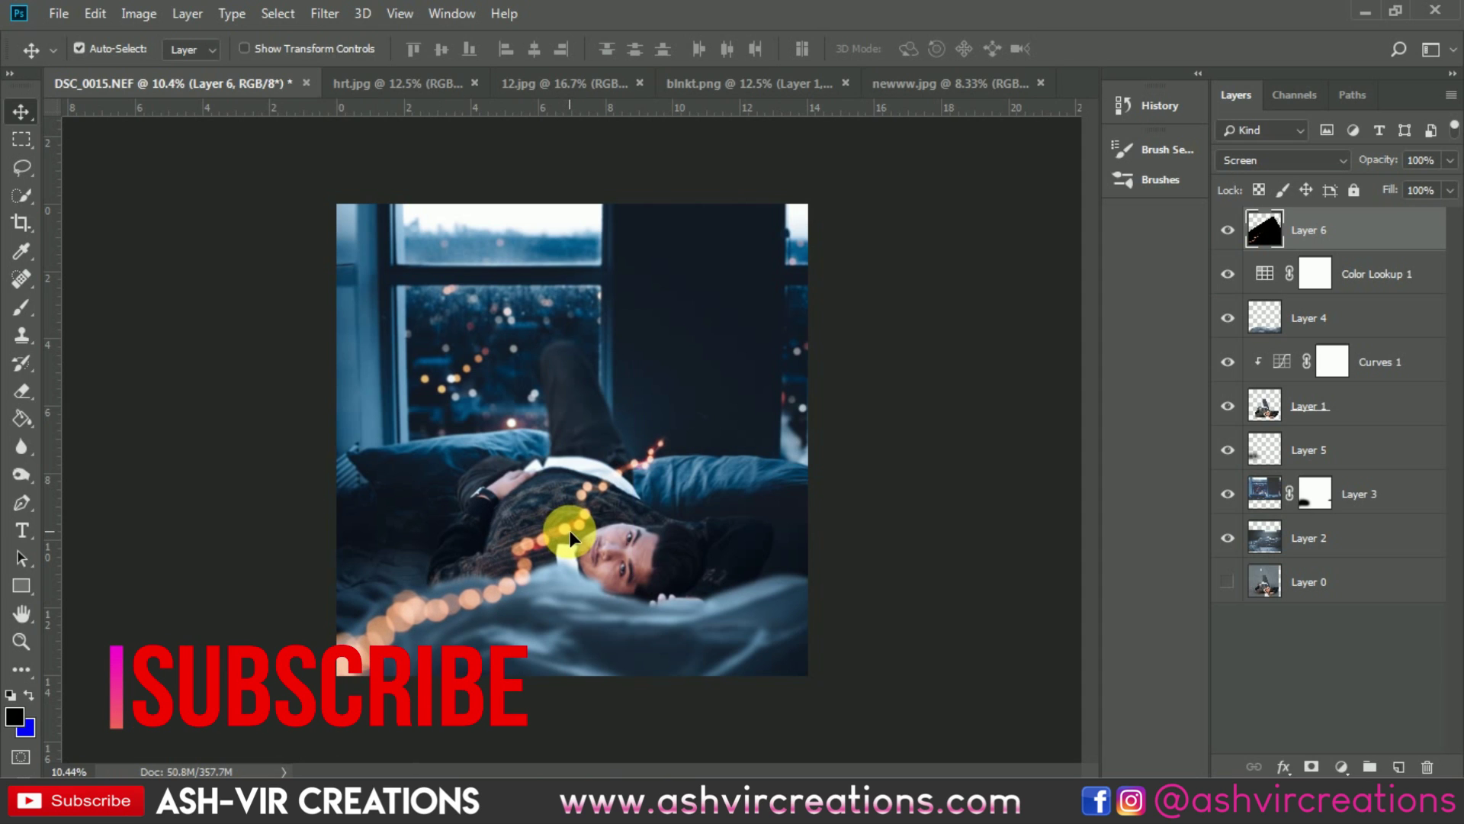
{"action": "key", "text": "ctrl+t"}
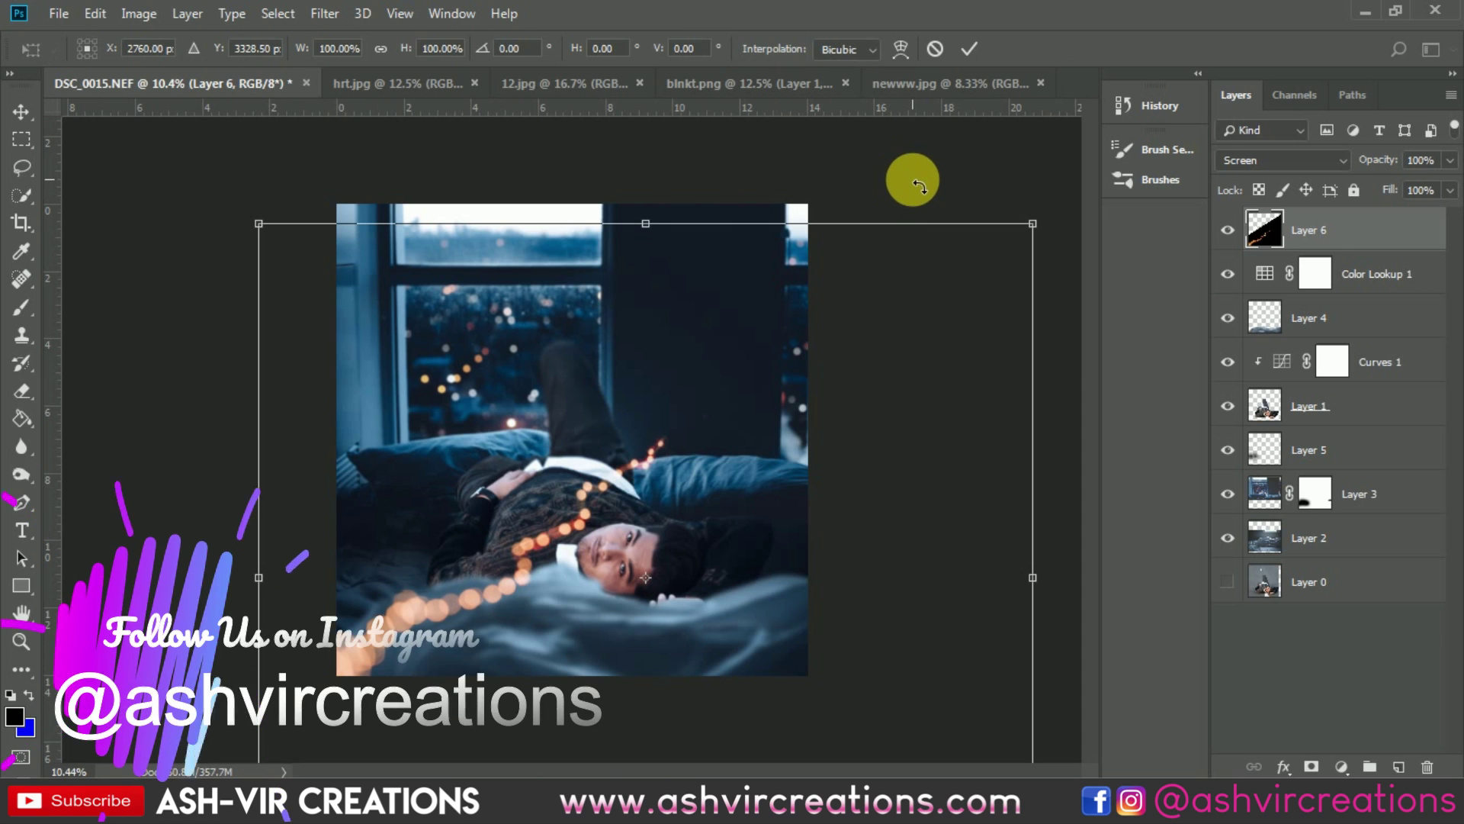
{"action": "left_click_drag", "start_coordinate": [919, 185], "coordinate": [892, 209]}
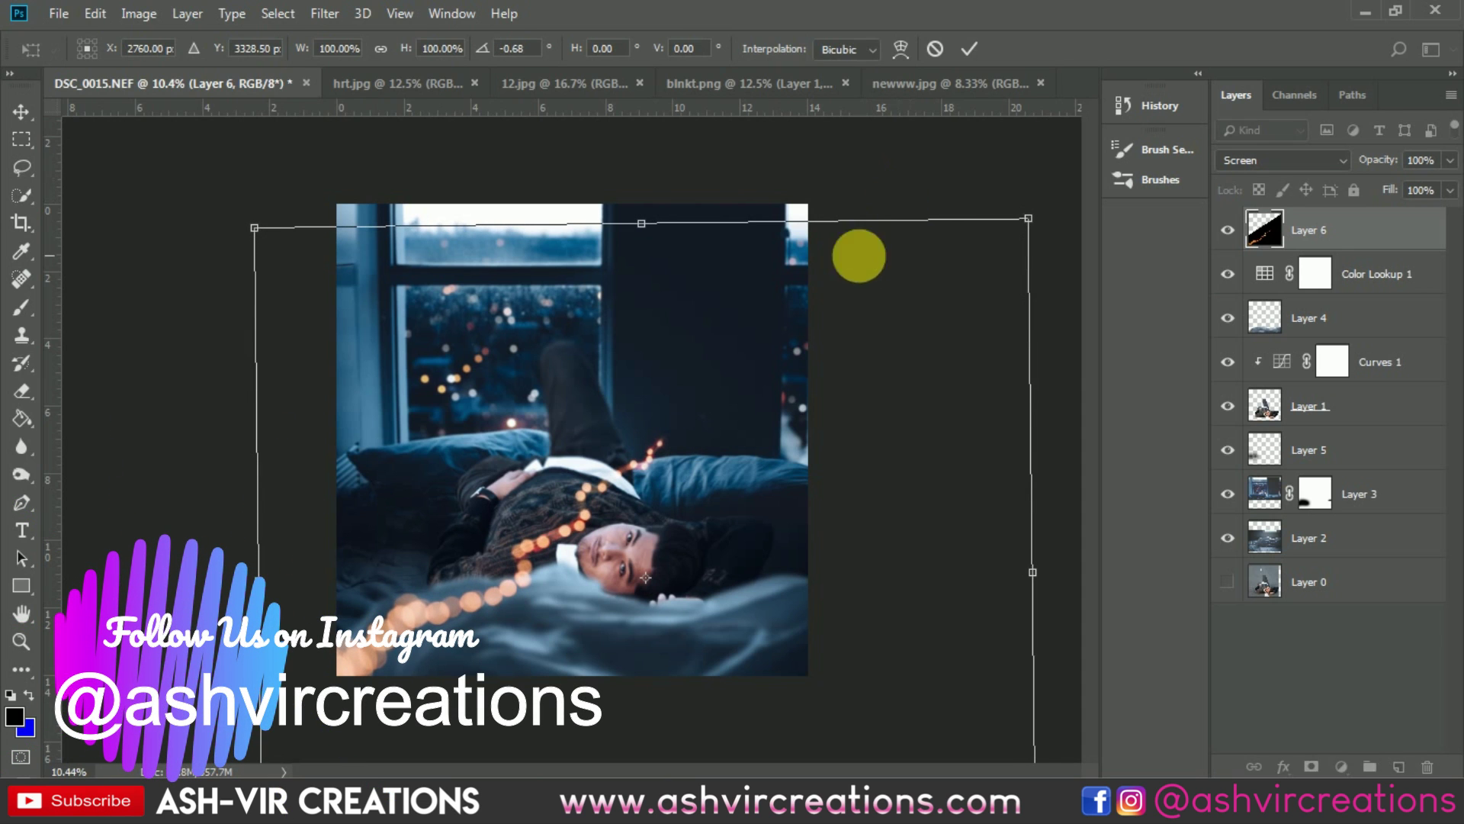
{"action": "double_click", "coordinate": [651, 461]}
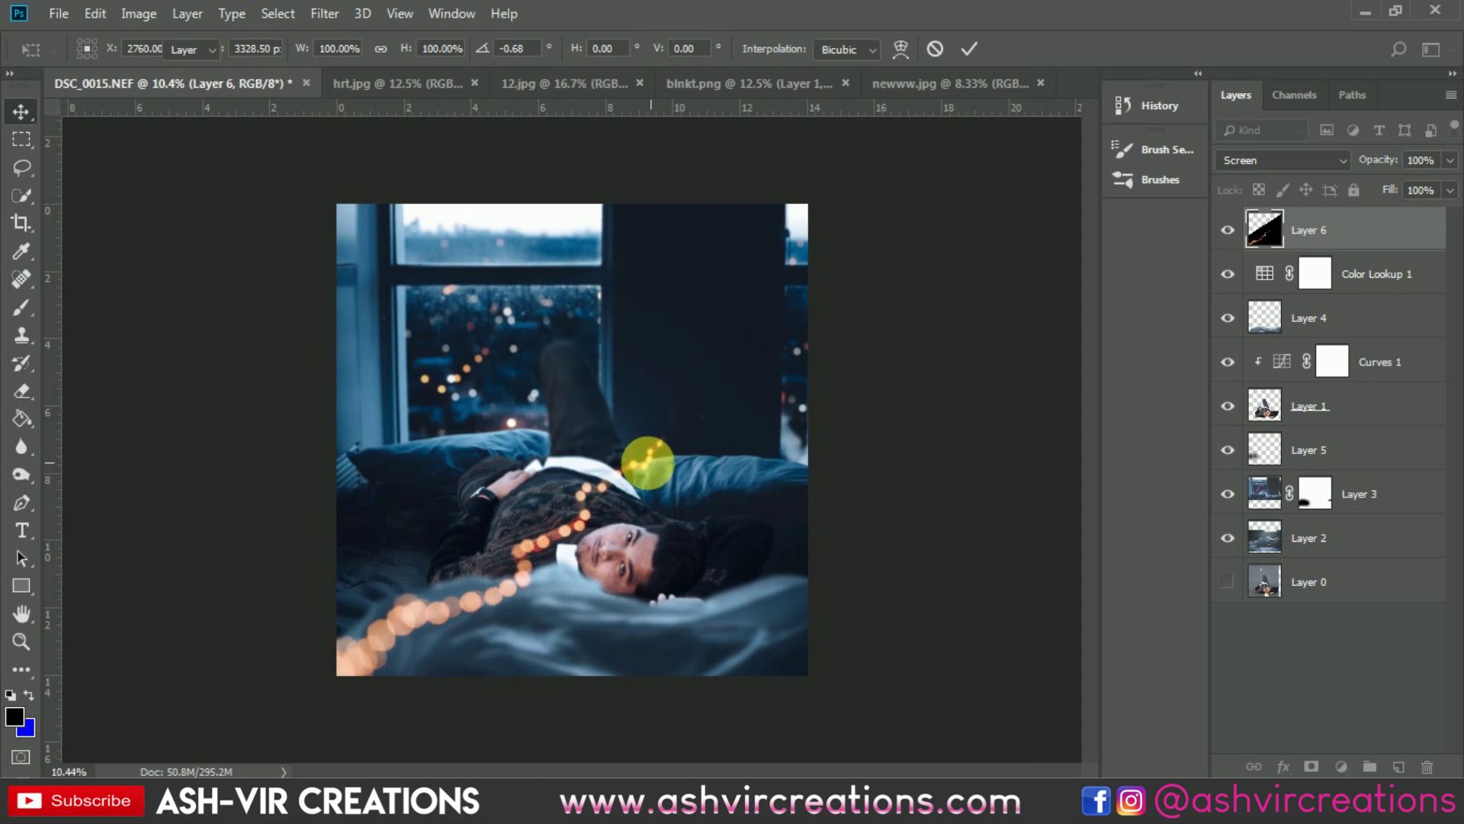
Open art-backlit-dawn-595747.jpg, add it to the DSC_0015 composite as a new top layer over the man, and set its blend mode to Screen.
{"action": "left_click", "coordinate": [61, 14]}
{"action": "left_click", "coordinate": [75, 55]}
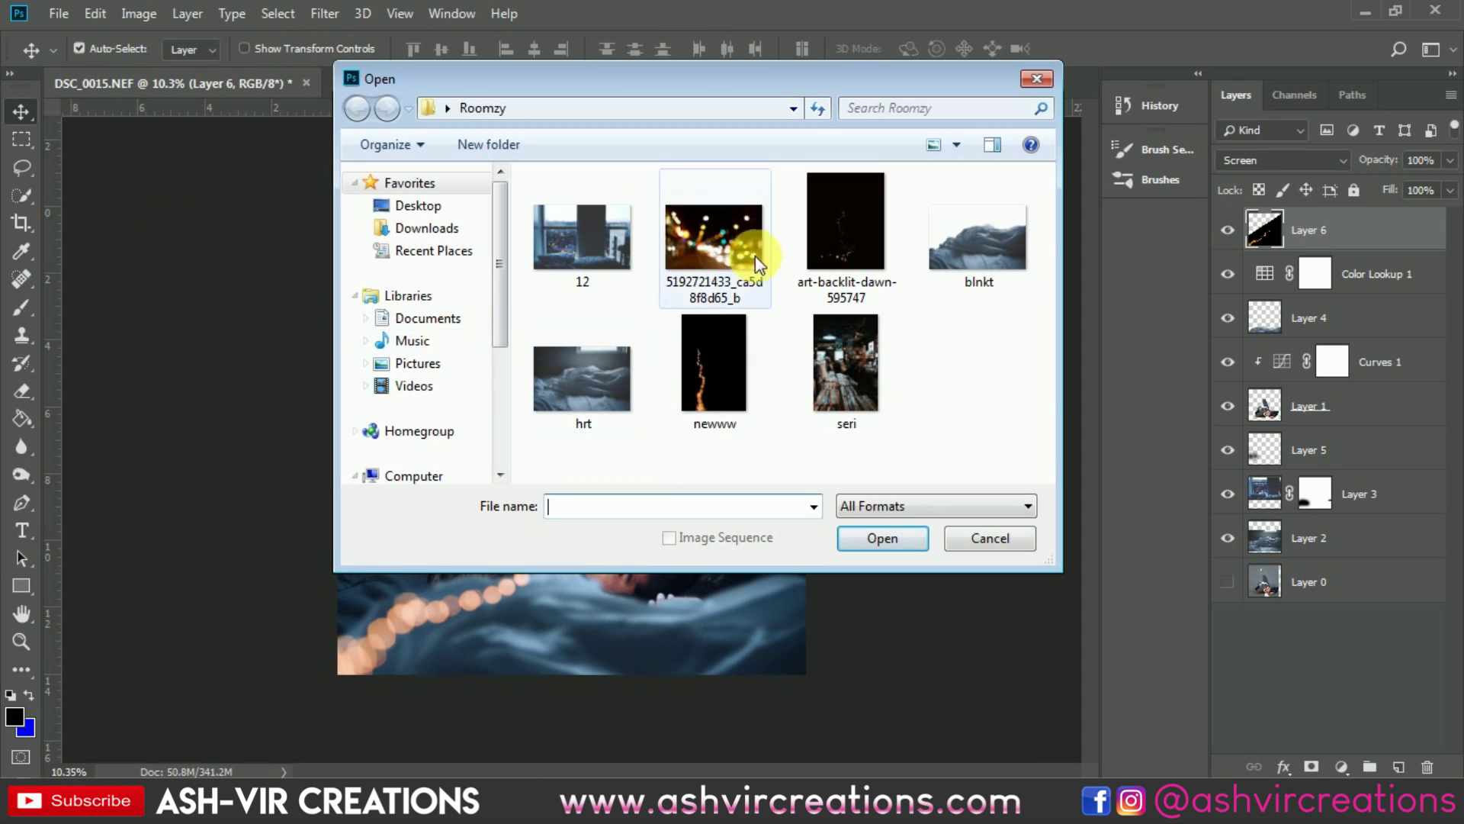
{"action": "double_click", "coordinate": [848, 236]}
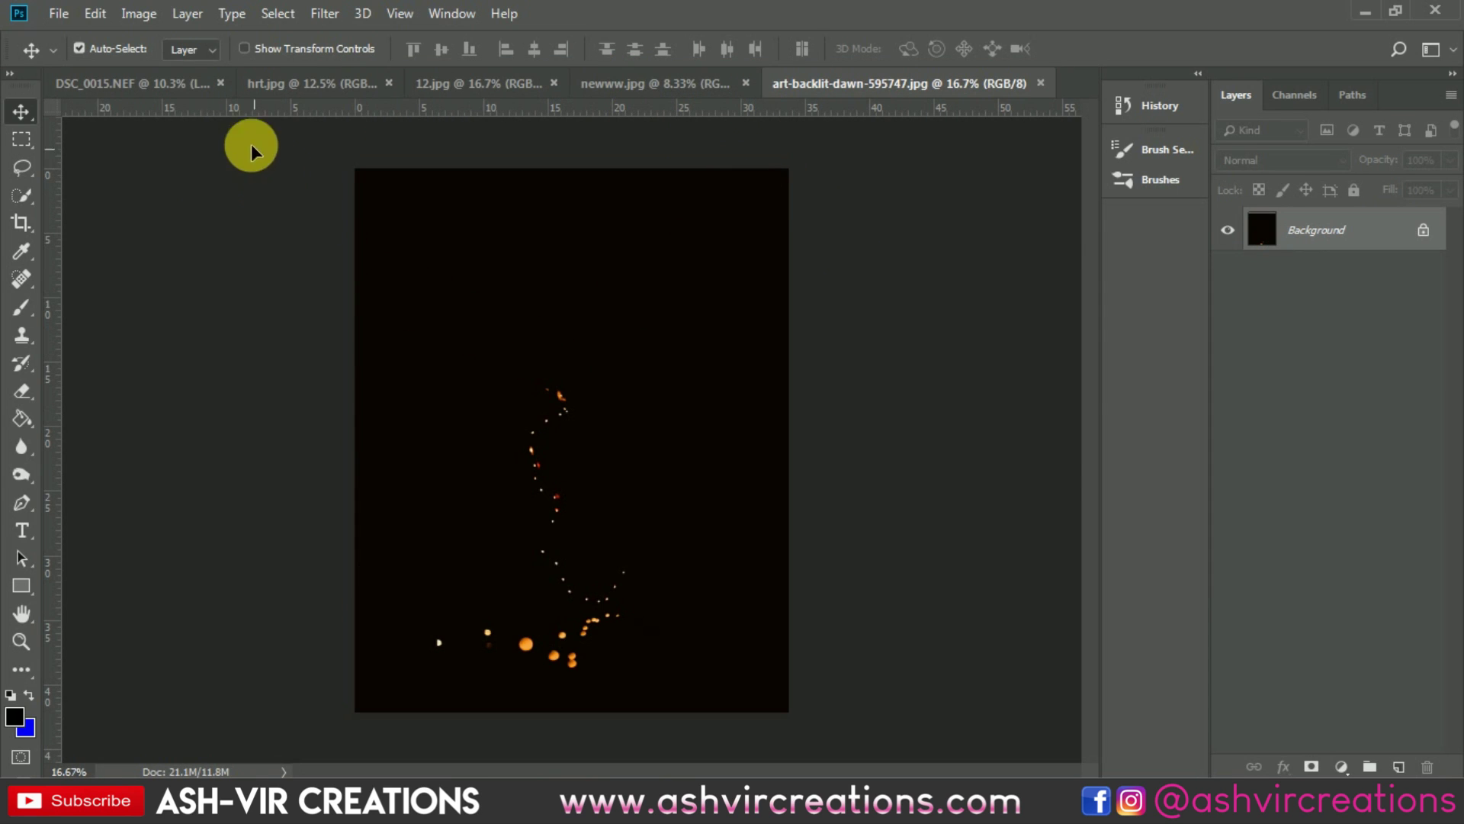
{"action": "left_click", "coordinate": [198, 86]}
{"action": "key", "text": "ctrl+v"}
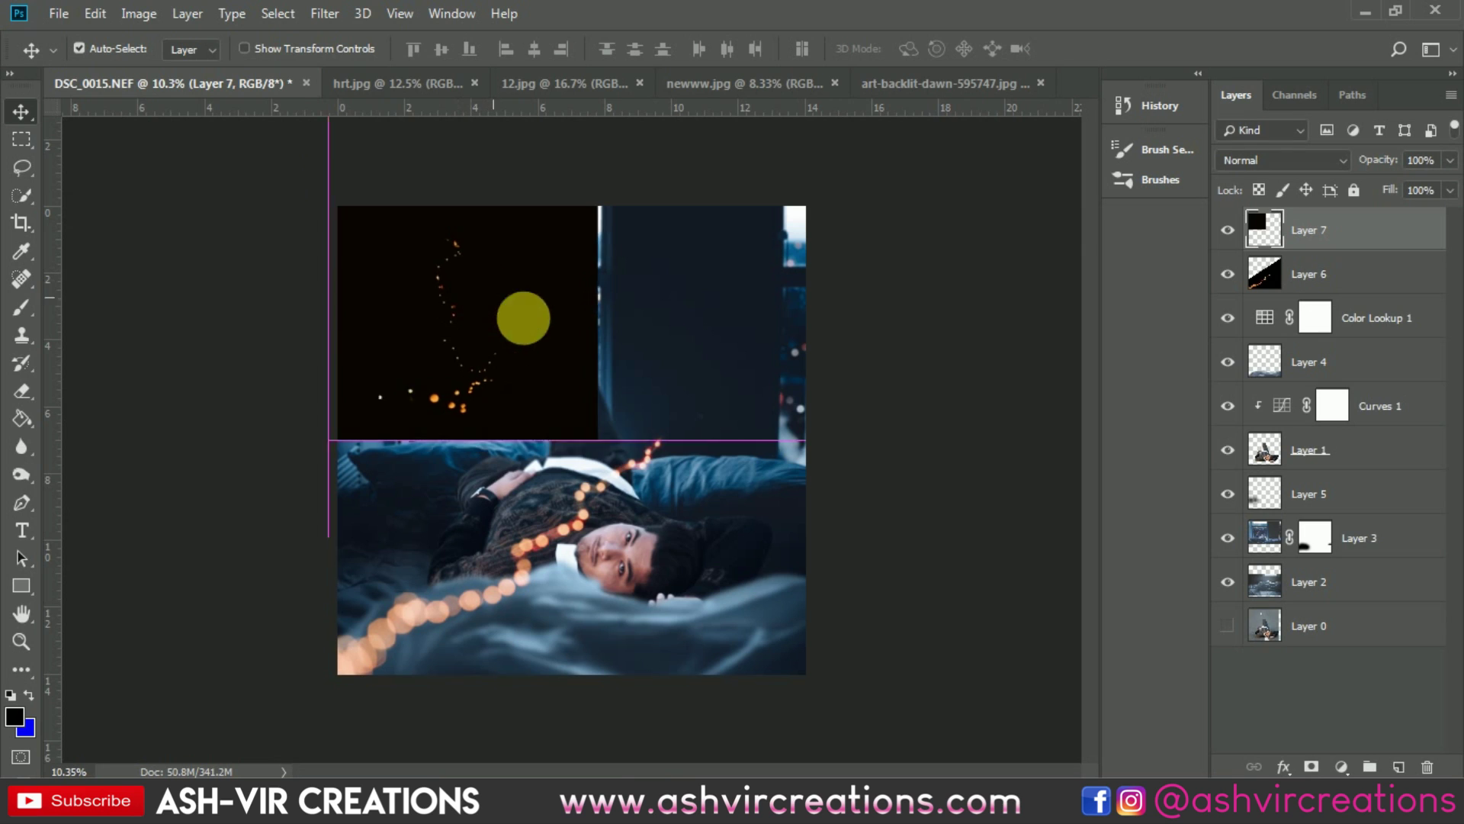
{"action": "left_click_drag", "start_coordinate": [490, 294], "coordinate": [628, 412]}
{"action": "left_click", "coordinate": [1261, 160]}
{"action": "left_click", "coordinate": [1251, 341]}
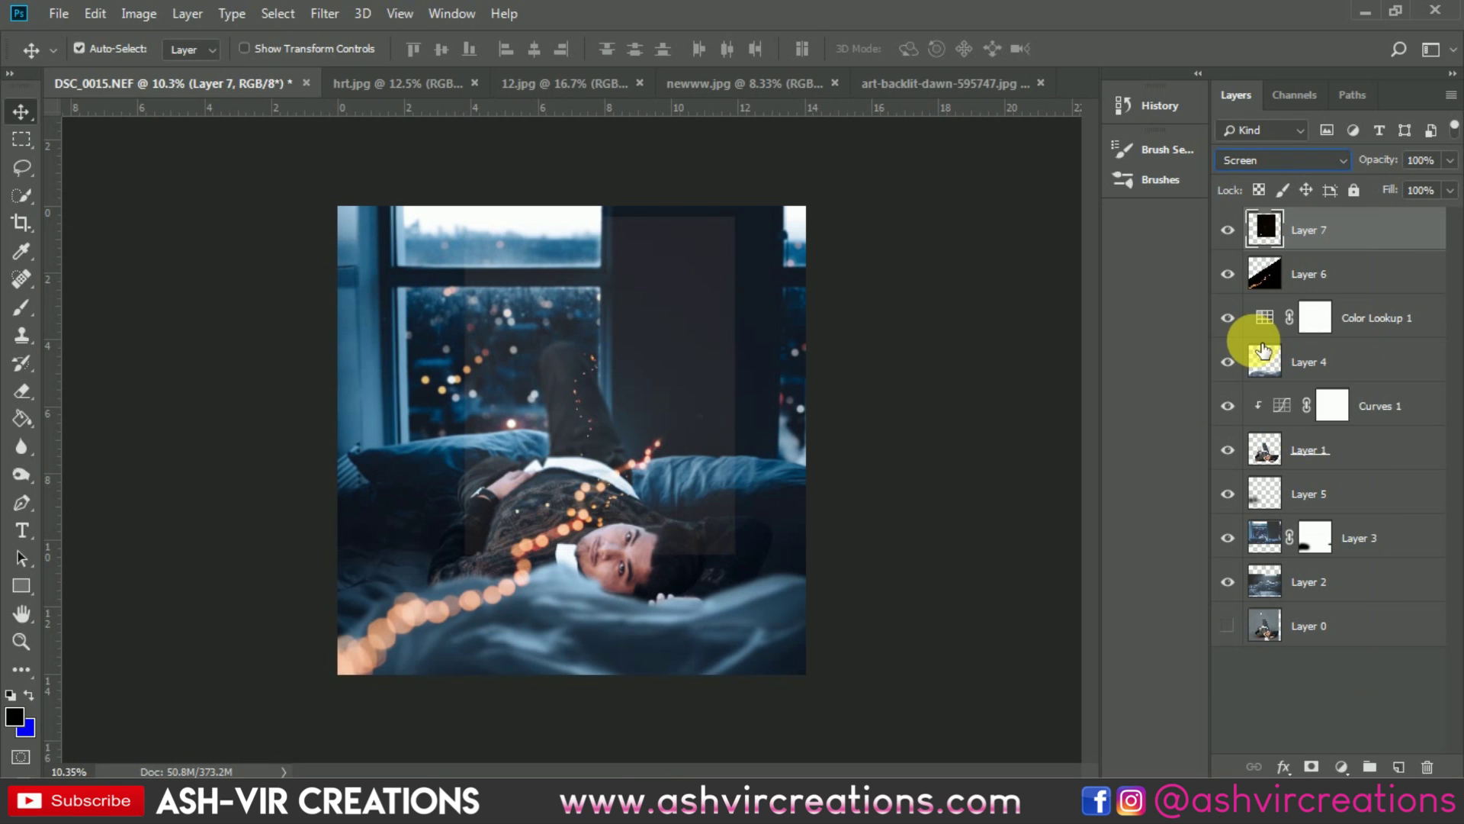
Raise the black input level of the new fairy-lights layer with Levels to remove its greyish rectangle.
{"action": "key", "text": "ctrl+l"}
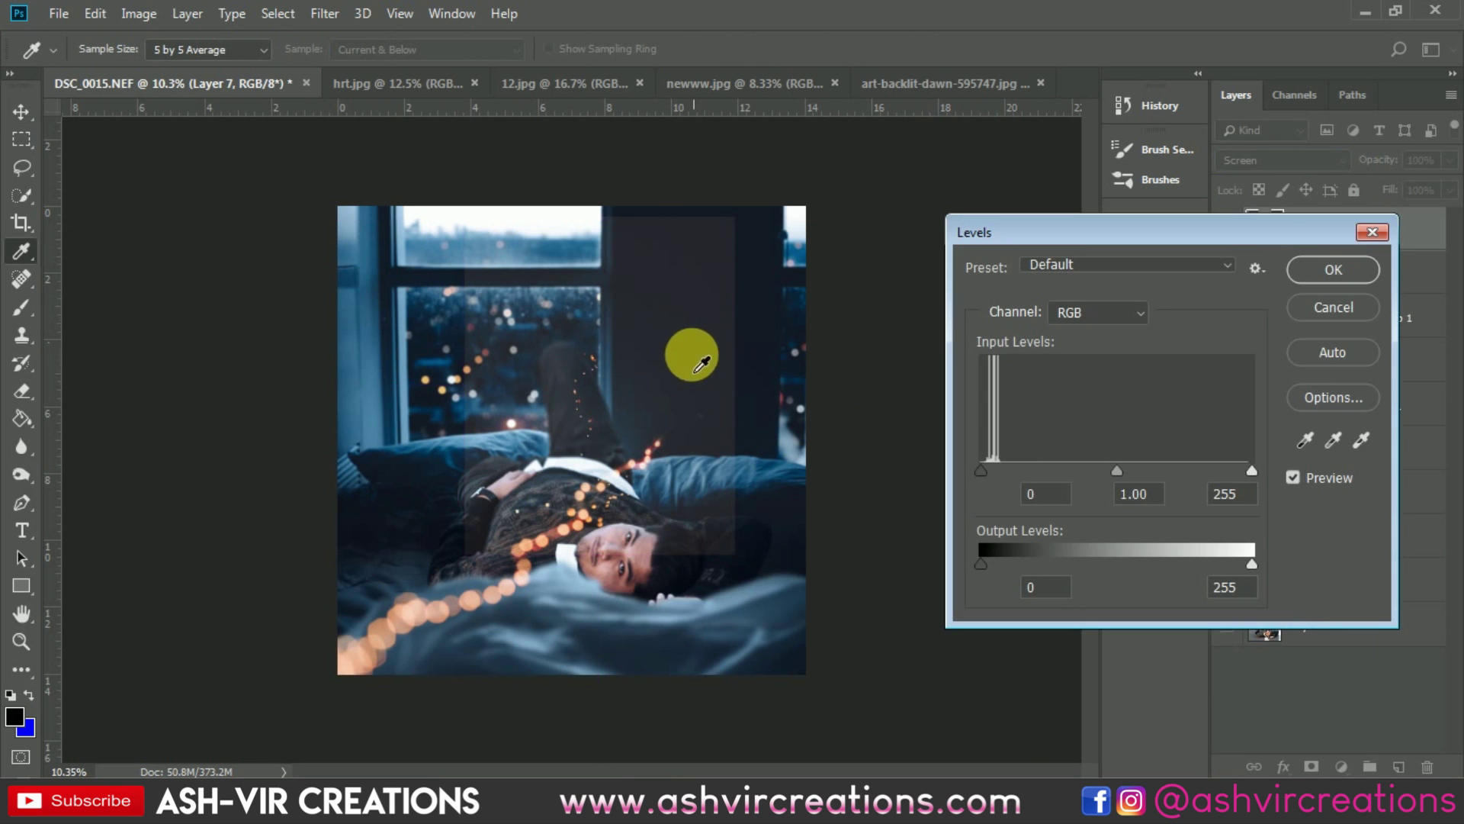
{"action": "left_click_drag", "start_coordinate": [985, 465], "coordinate": [1009, 467]}
{"action": "left_click", "coordinate": [1299, 263]}
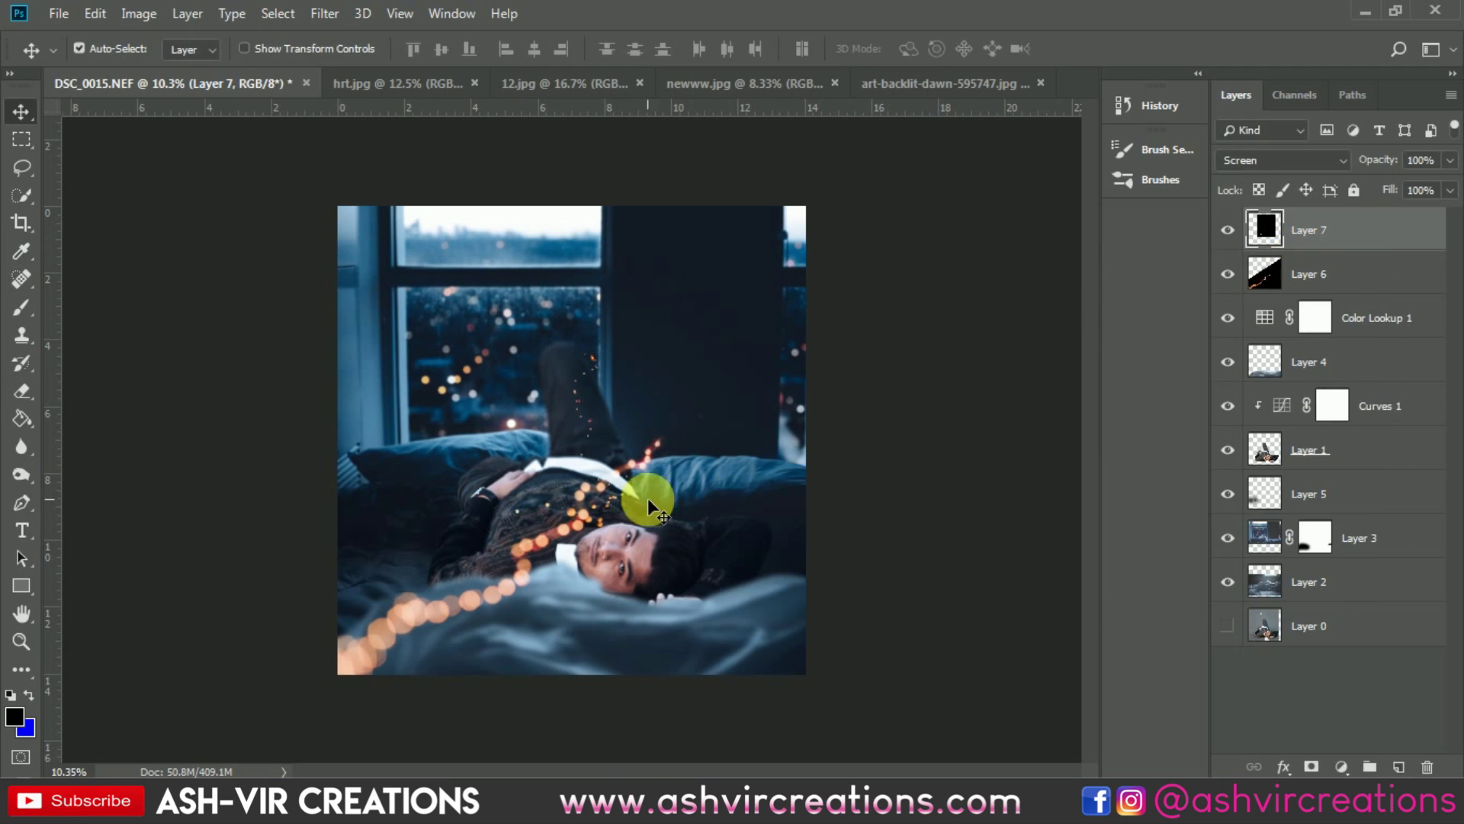
Rotate the fairy-lights layer by about -83° and place it over the pillow behind the man's head.
{"action": "key", "text": "ctrl+t"}
{"action": "left_click_drag", "start_coordinate": [735, 385], "coordinate": [396, 524]}
{"action": "left_click_drag", "start_coordinate": [693, 494], "coordinate": [675, 410]}
{"action": "left_click_drag", "start_coordinate": [467, 499], "coordinate": [726, 468]}
{"action": "key", "text": "Return"}
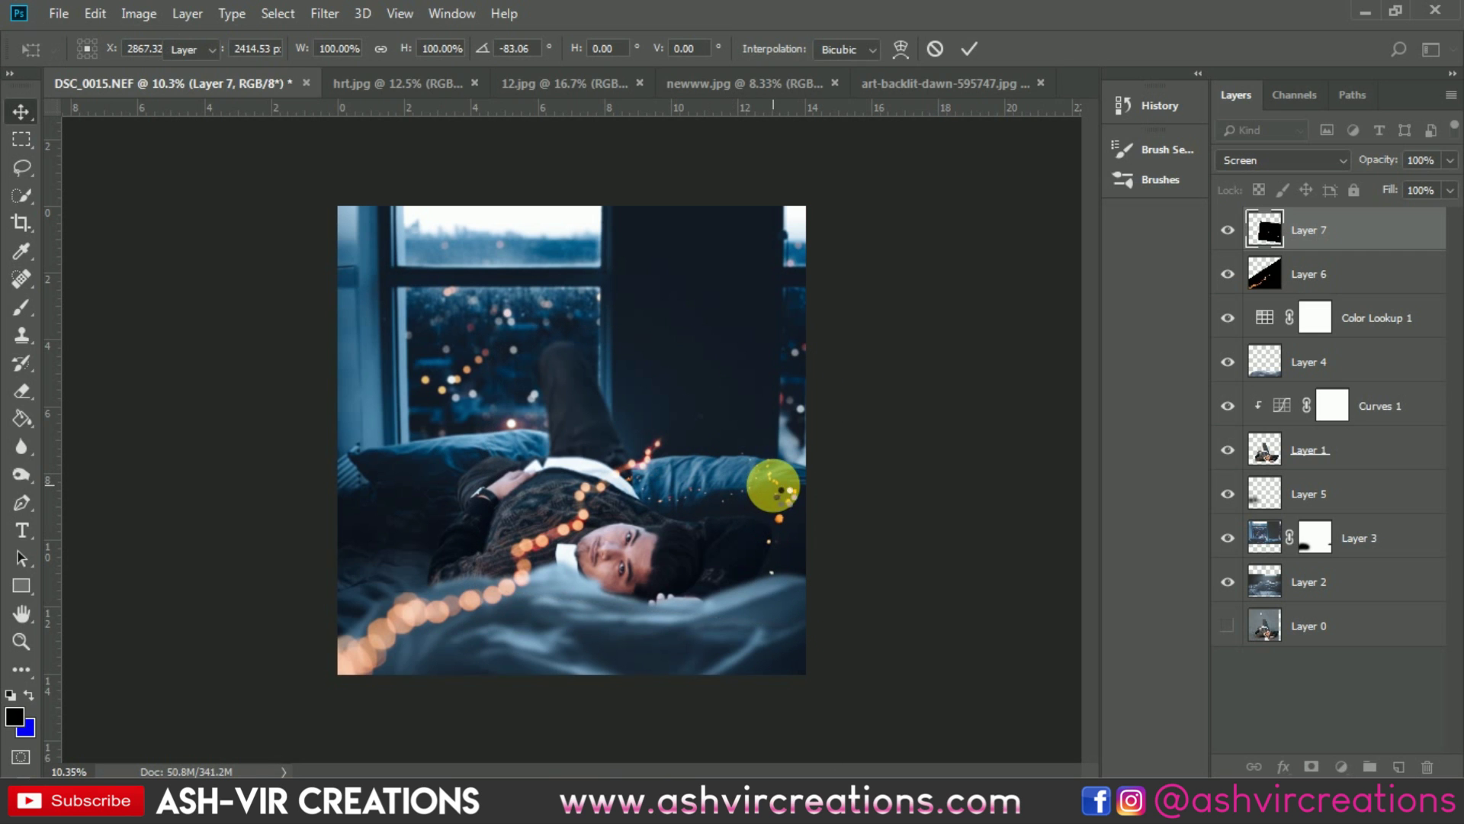
Erase the string lights on Layer 6 that extend past the white shirt hem onto the pillow, using a size 400 eraser.
{"action": "scroll", "coordinate": [790, 548], "scroll_direction": "up", "scroll_amount": 3}
{"action": "scroll", "coordinate": [777, 510], "scroll_direction": "up", "scroll_amount": 1}
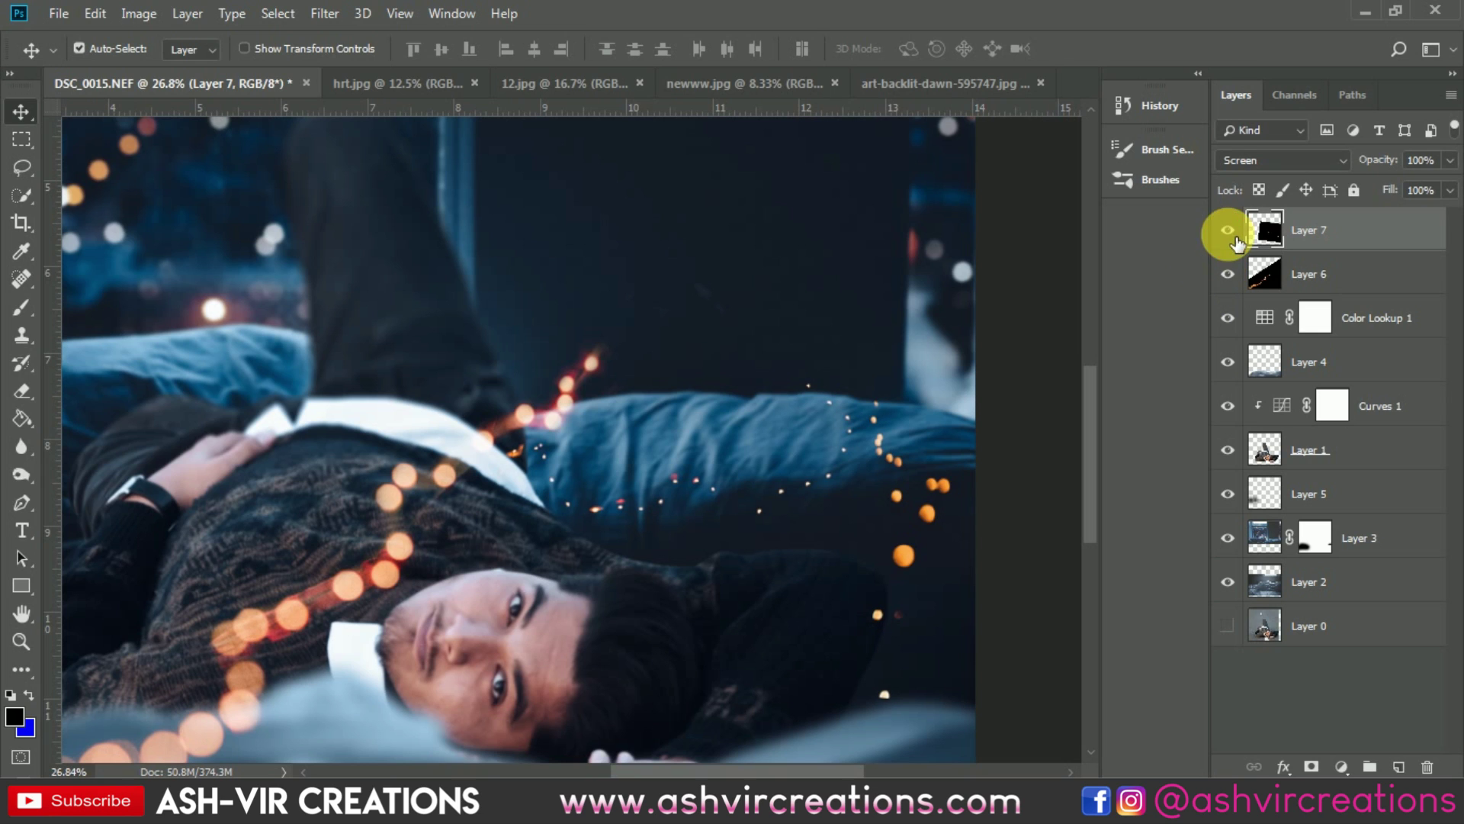
{"action": "left_click", "coordinate": [1345, 283]}
{"action": "key", "text": "e"}
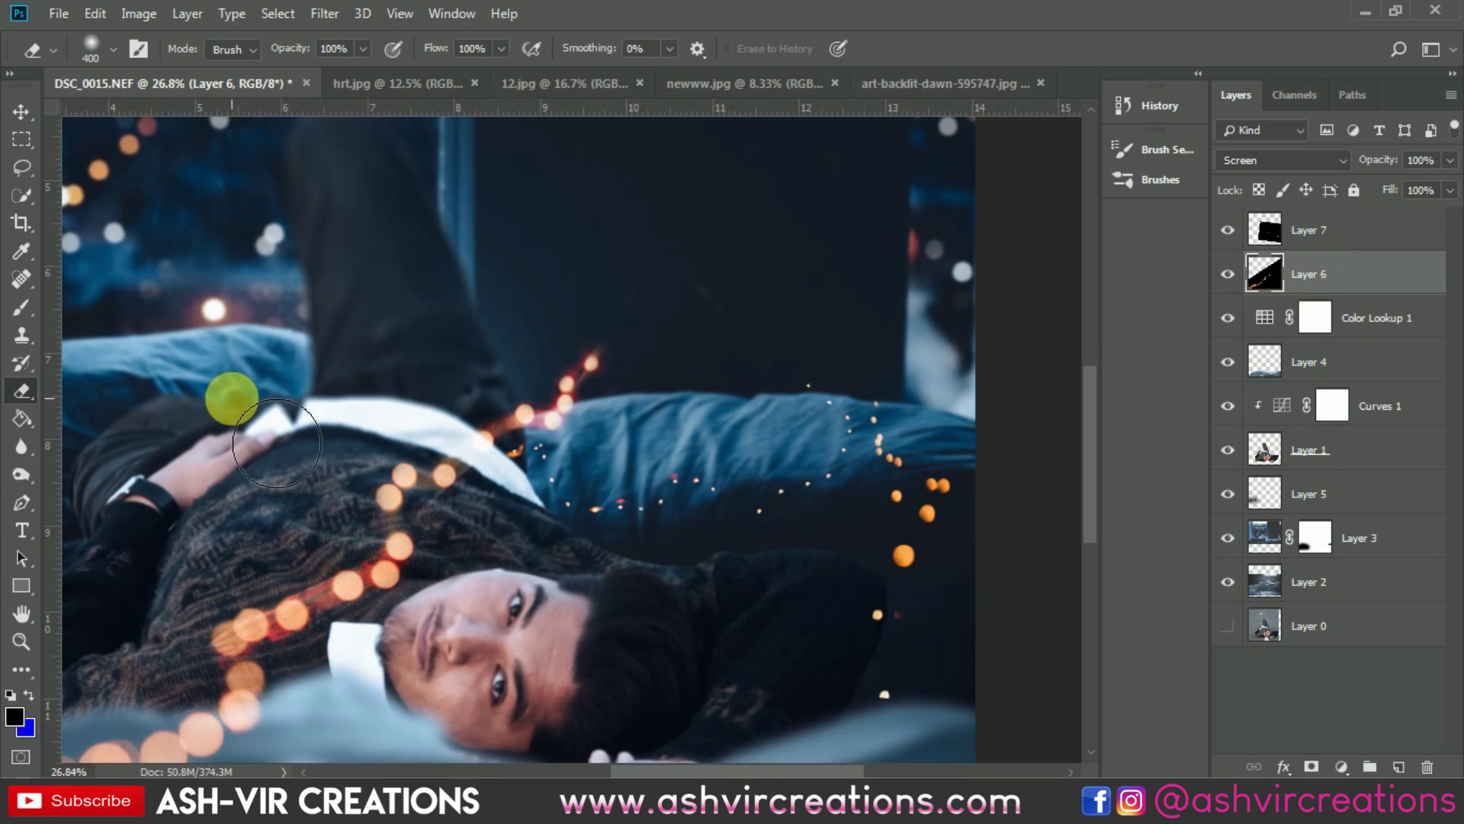
{"action": "mouse_move", "coordinate": [638, 412]}
{"action": "left_mouse_down"}
{"action": "mouse_move", "coordinate": [604, 469]}
{"action": "mouse_move", "coordinate": [559, 433]}
{"action": "left_mouse_up"}
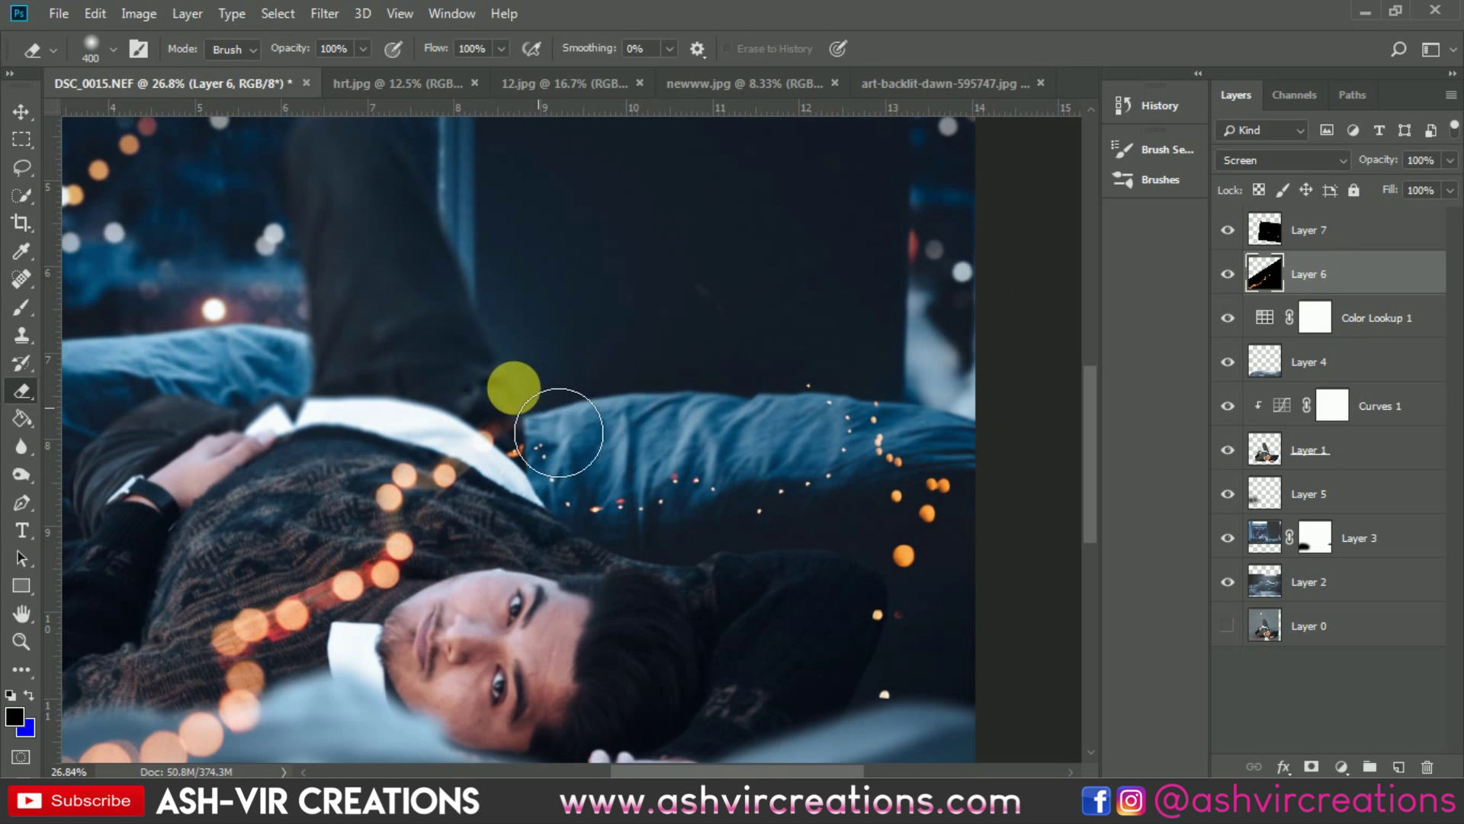
{"action": "key", "text": "ctrl+0"}
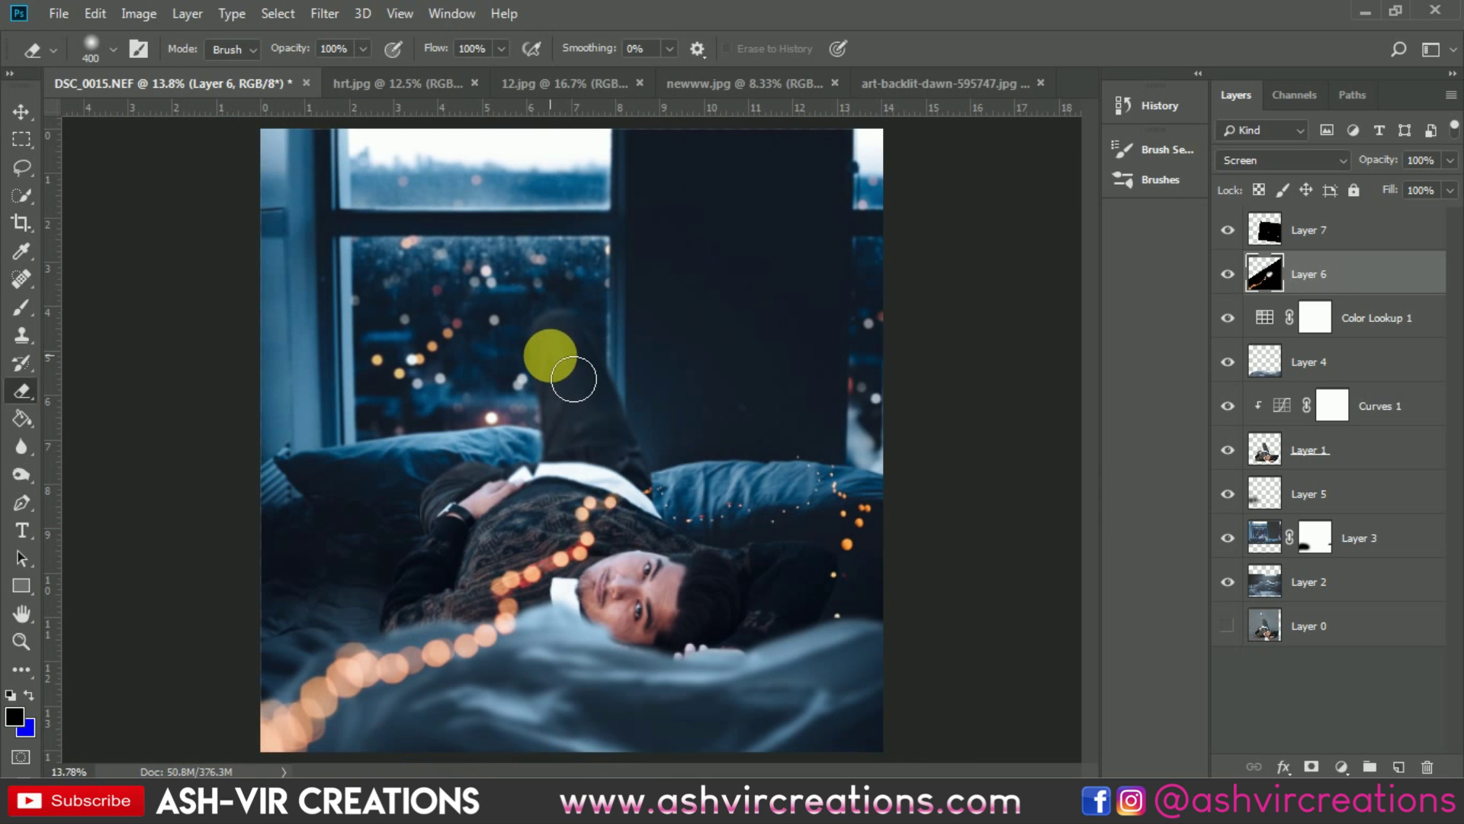
Hide Layer 4, the blurred foreground blanket covering the man's collar and hand.
{"action": "key", "text": "v"}
{"action": "key", "text": "ctrl+minus"}
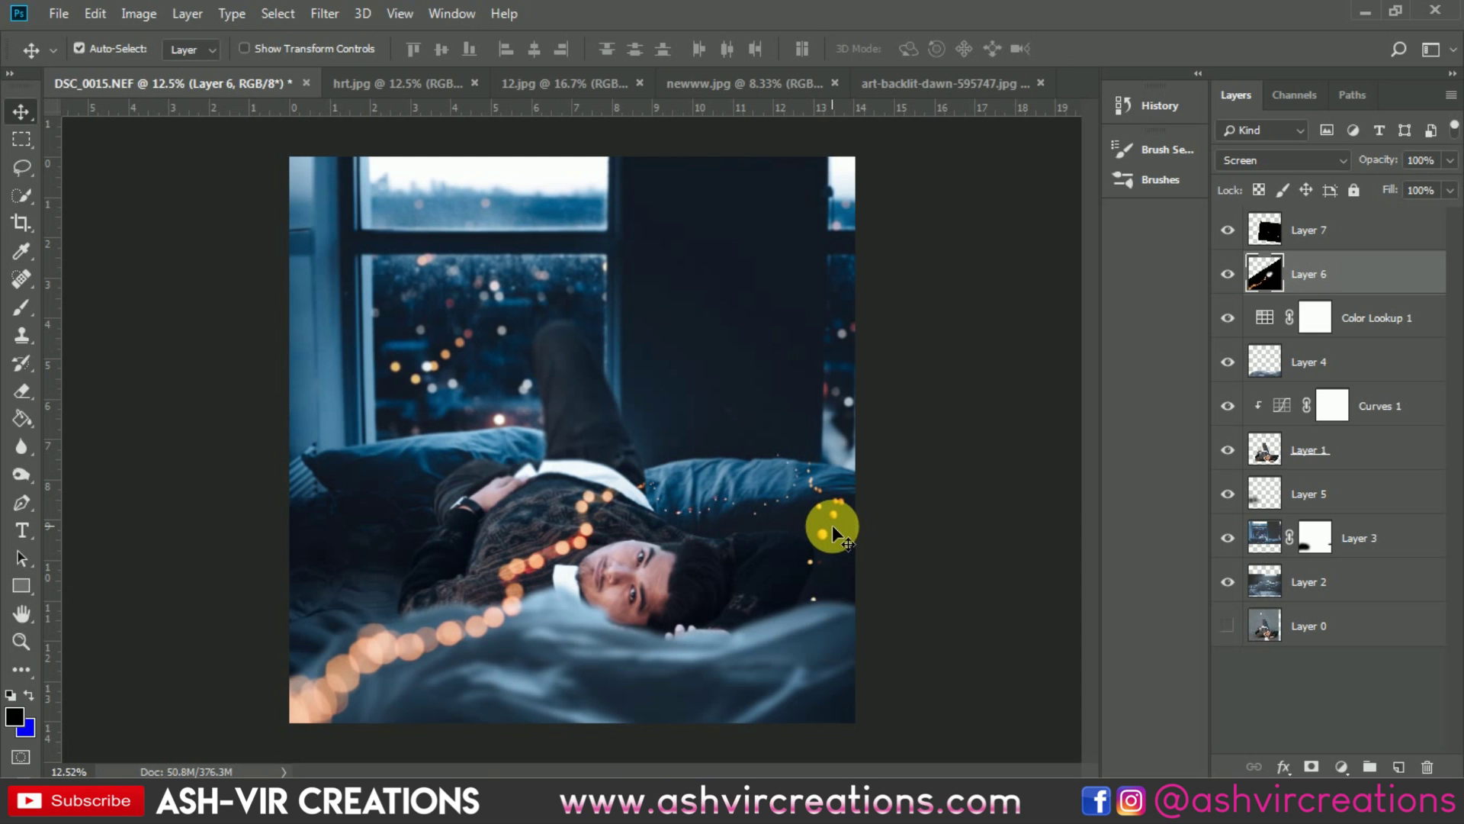
{"action": "scroll", "coordinate": [610, 636], "scroll_direction": "up", "scroll_amount": 9}
{"action": "scroll", "coordinate": [591, 645], "scroll_direction": "up", "scroll_amount": 3}
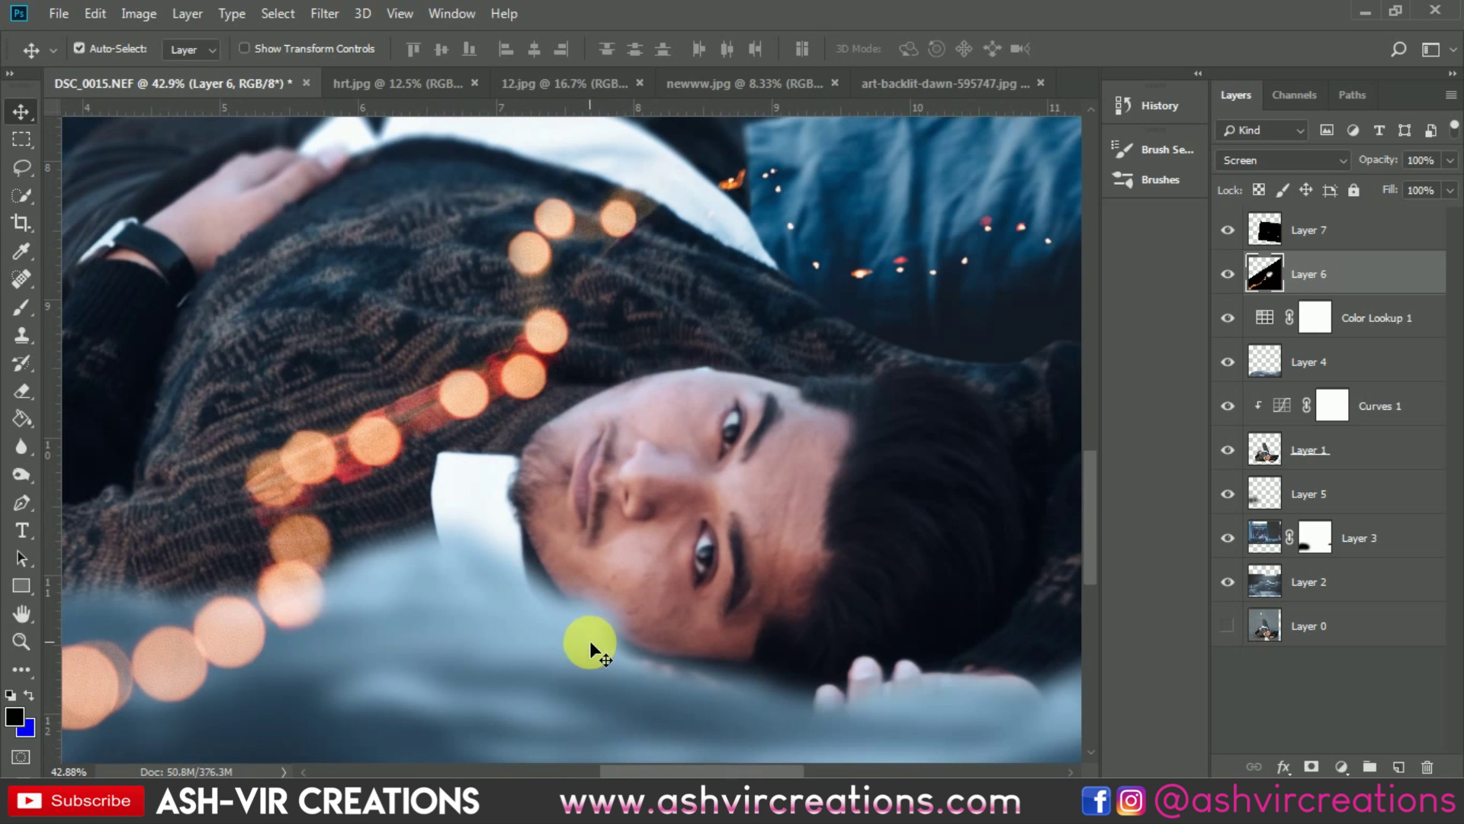
{"action": "left_click", "coordinate": [546, 671]}
{"action": "left_click", "coordinate": [1227, 361]}
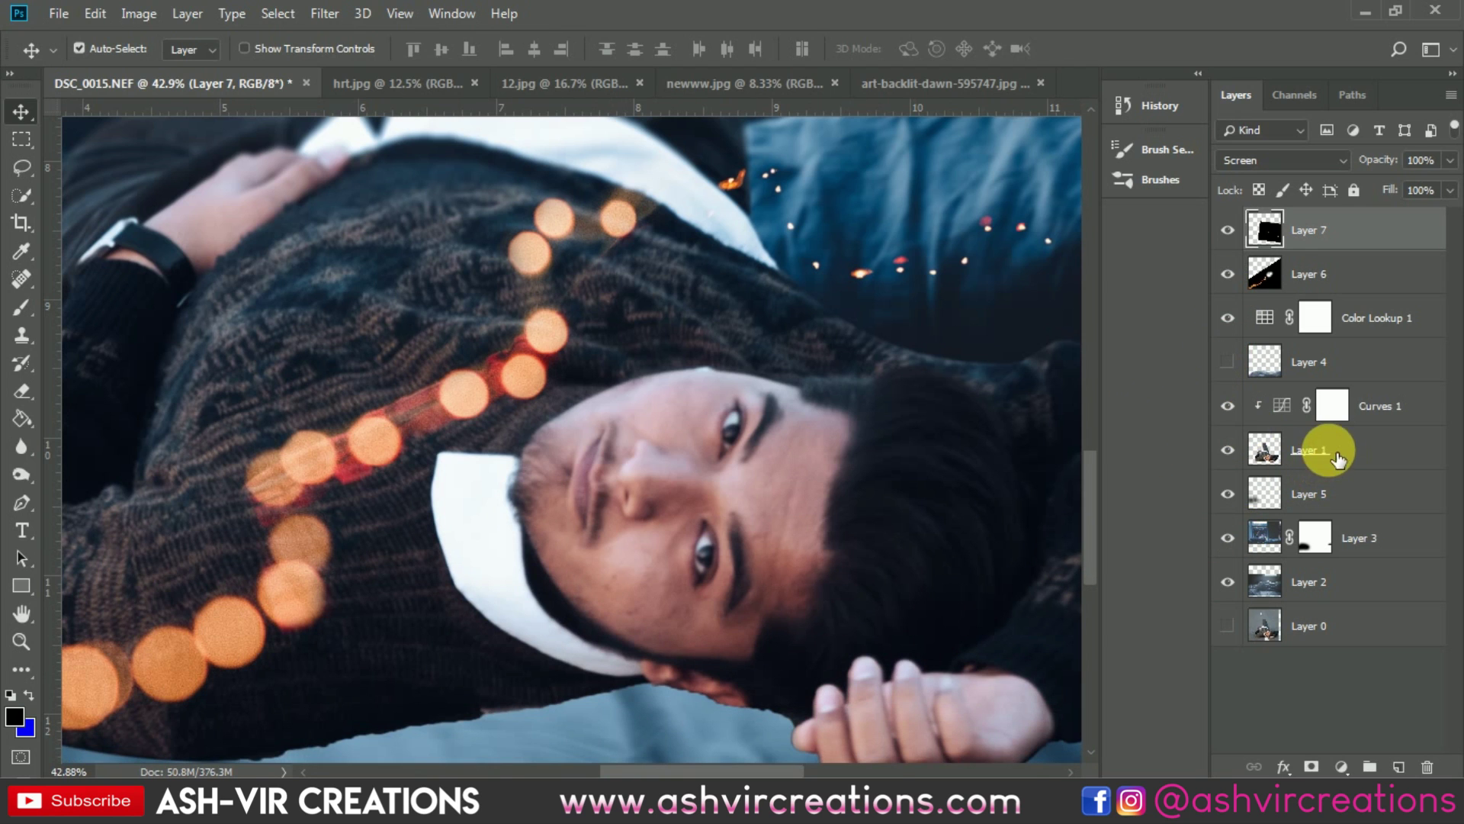
Merge the man's Layer 1 with its clipped Curves 1 adjustment.
{"action": "left_click", "coordinate": [1334, 450]}
{"action": "left_click", "coordinate": [1383, 408], "text": "shift"}
{"action": "right_click", "coordinate": [1384, 408]}
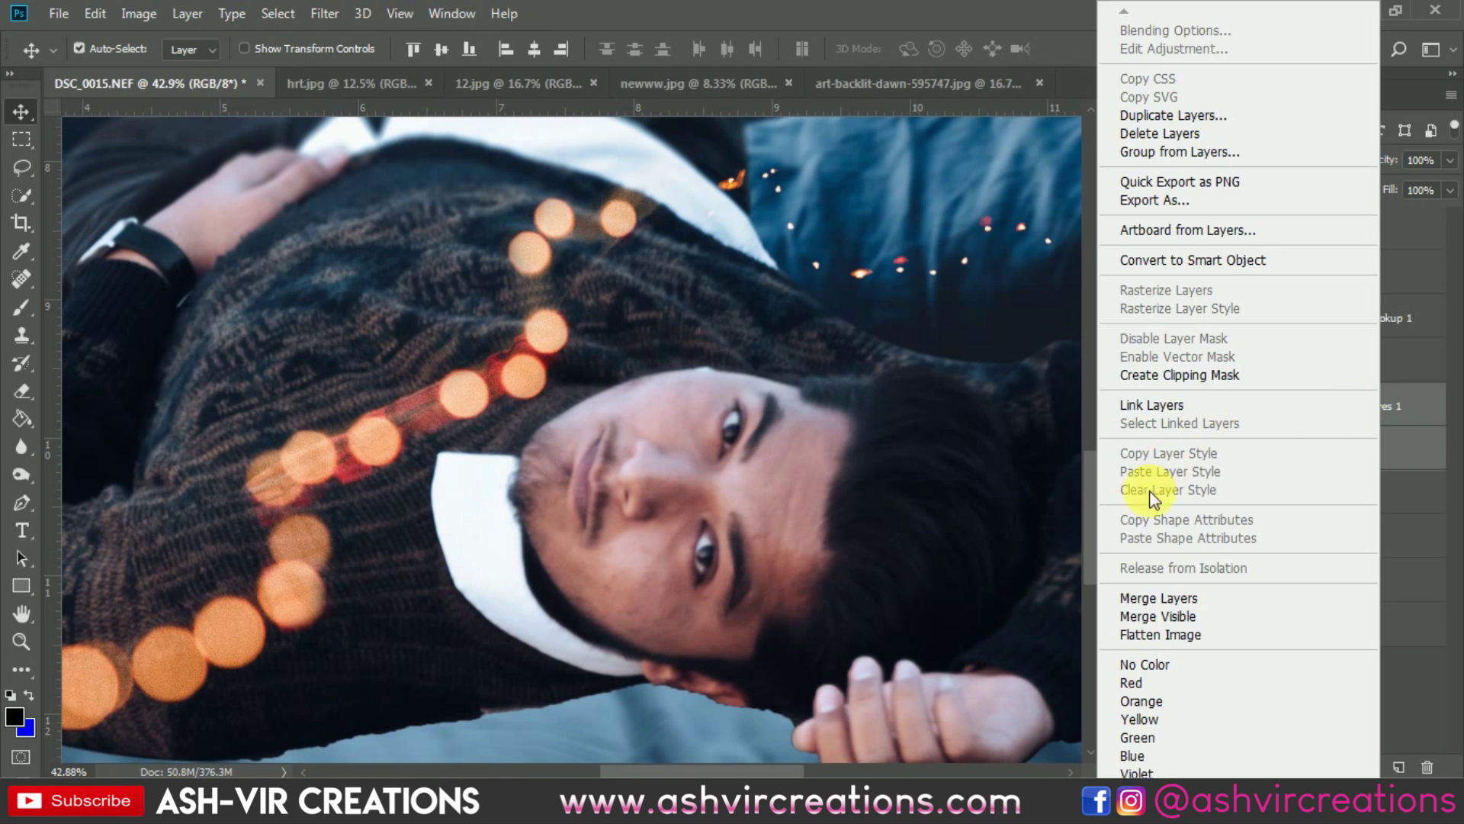
{"action": "left_click", "coordinate": [1150, 599]}
Smooth the blemishes on the man's lower cheek using the Mixer Brush at size 60 to 70.
{"action": "right_click", "coordinate": [22, 311]}
{"action": "left_click", "coordinate": [118, 369]}
{"action": "scroll", "coordinate": [540, 563], "scroll_direction": "up", "scroll_amount": 6}
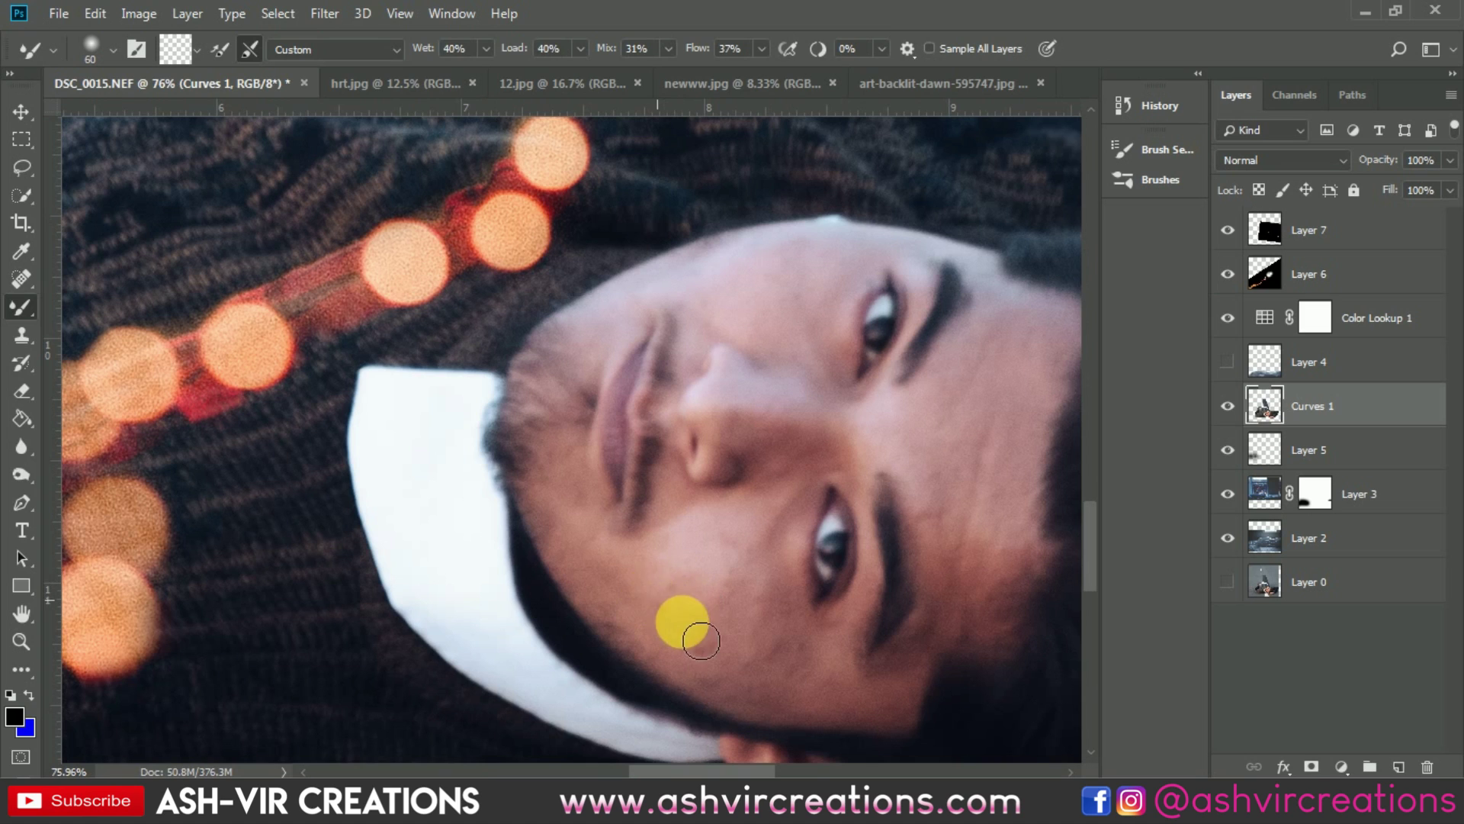
{"action": "mouse_move", "coordinate": [693, 623]}
{"action": "left_mouse_down"}
{"action": "mouse_move", "coordinate": [735, 617]}
{"action": "mouse_move", "coordinate": [744, 591]}
{"action": "left_mouse_up"}
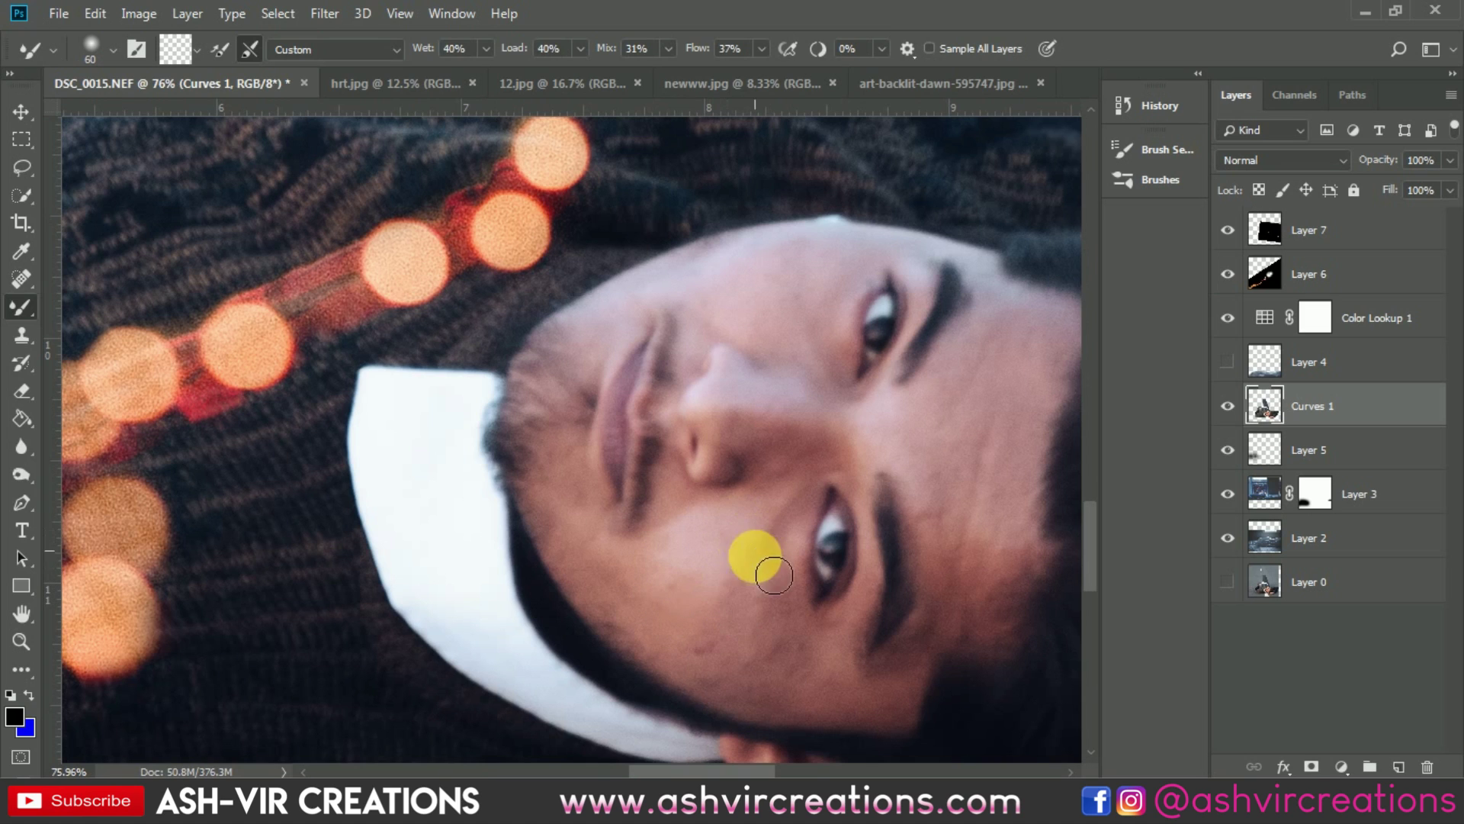
{"action": "left_click_drag", "start_coordinate": [719, 671], "coordinate": [774, 697]}
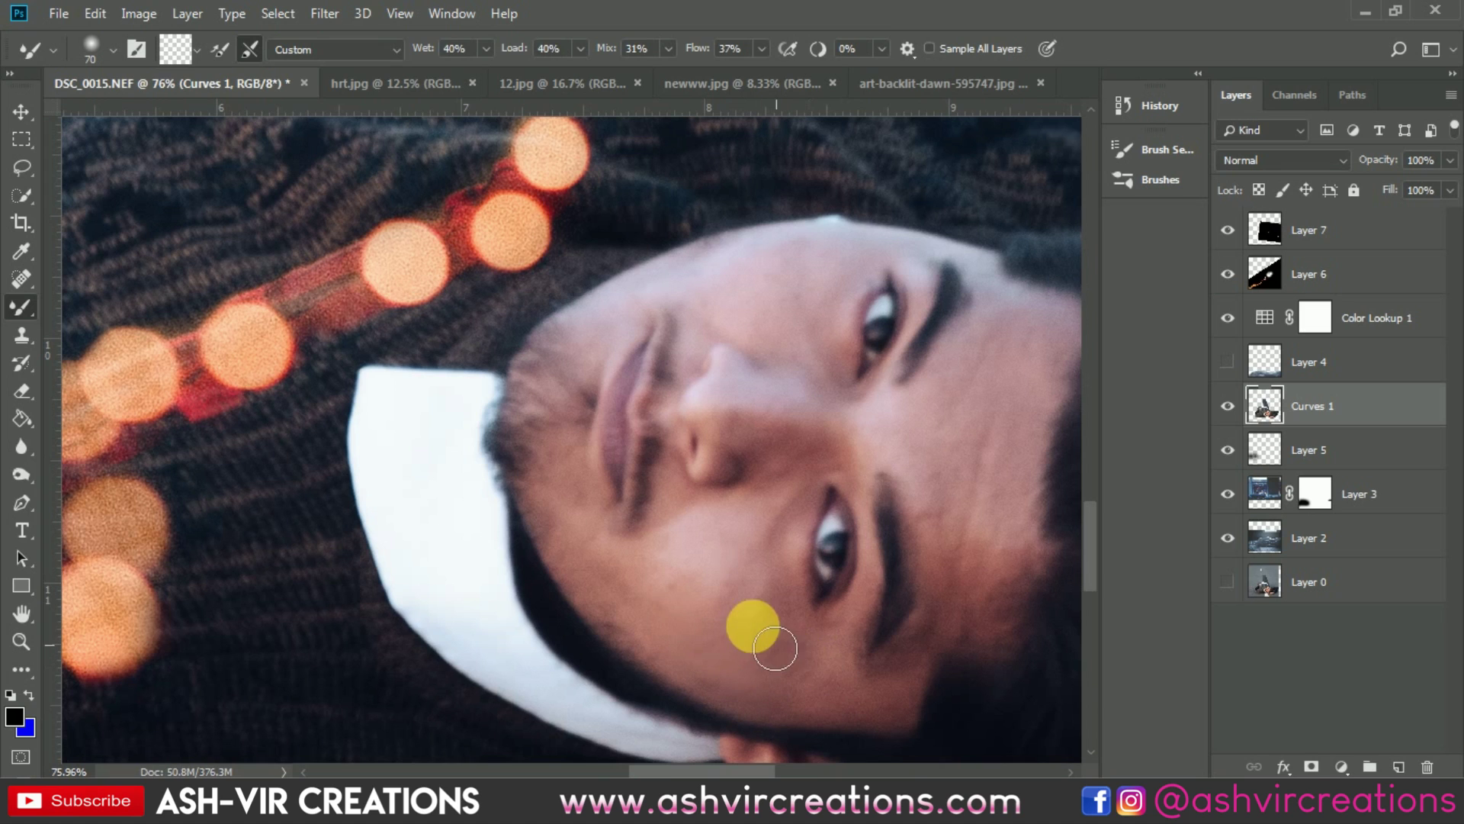
{"action": "left_click_drag", "start_coordinate": [668, 578], "coordinate": [660, 581]}
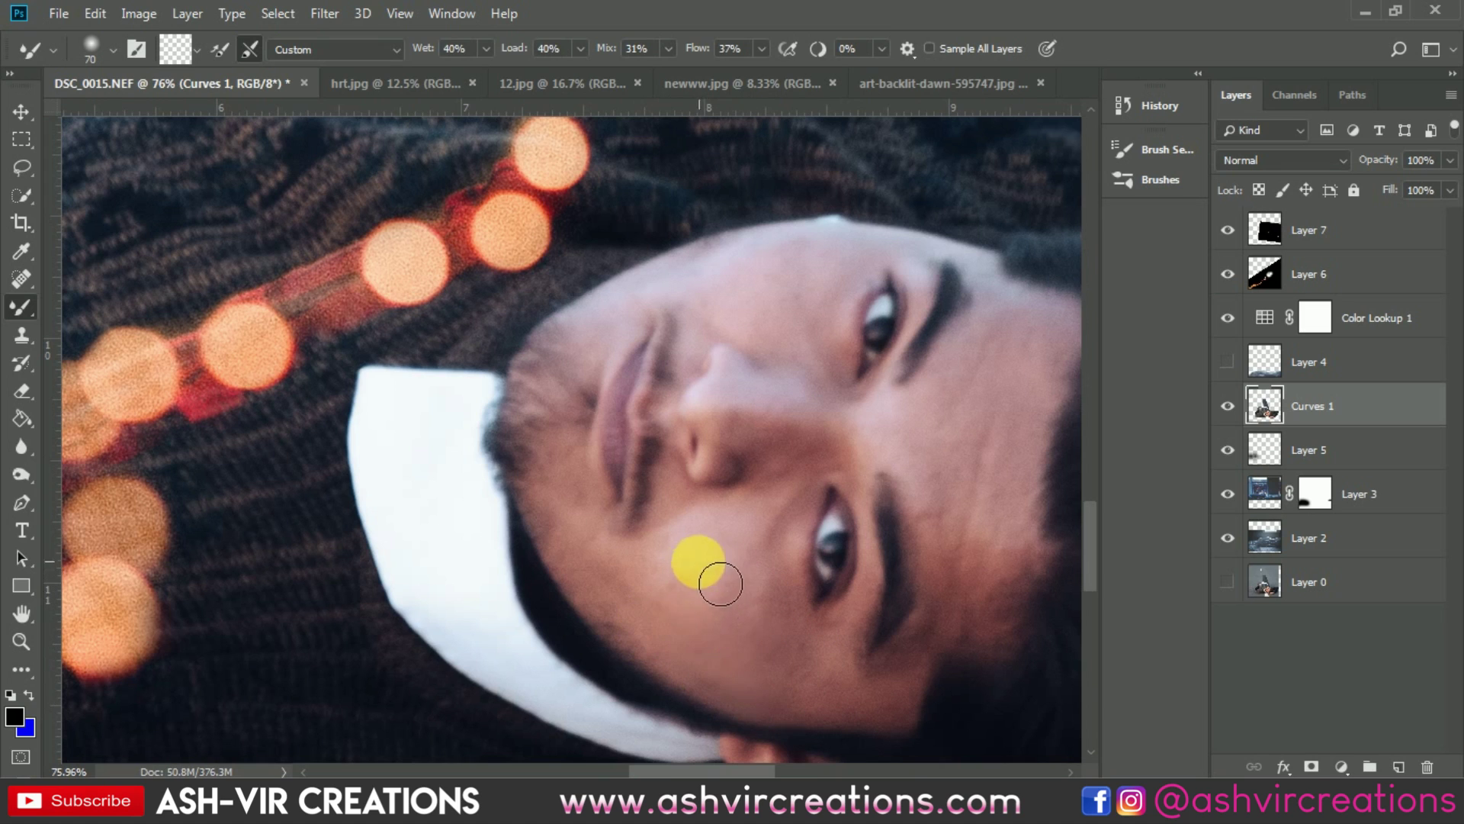
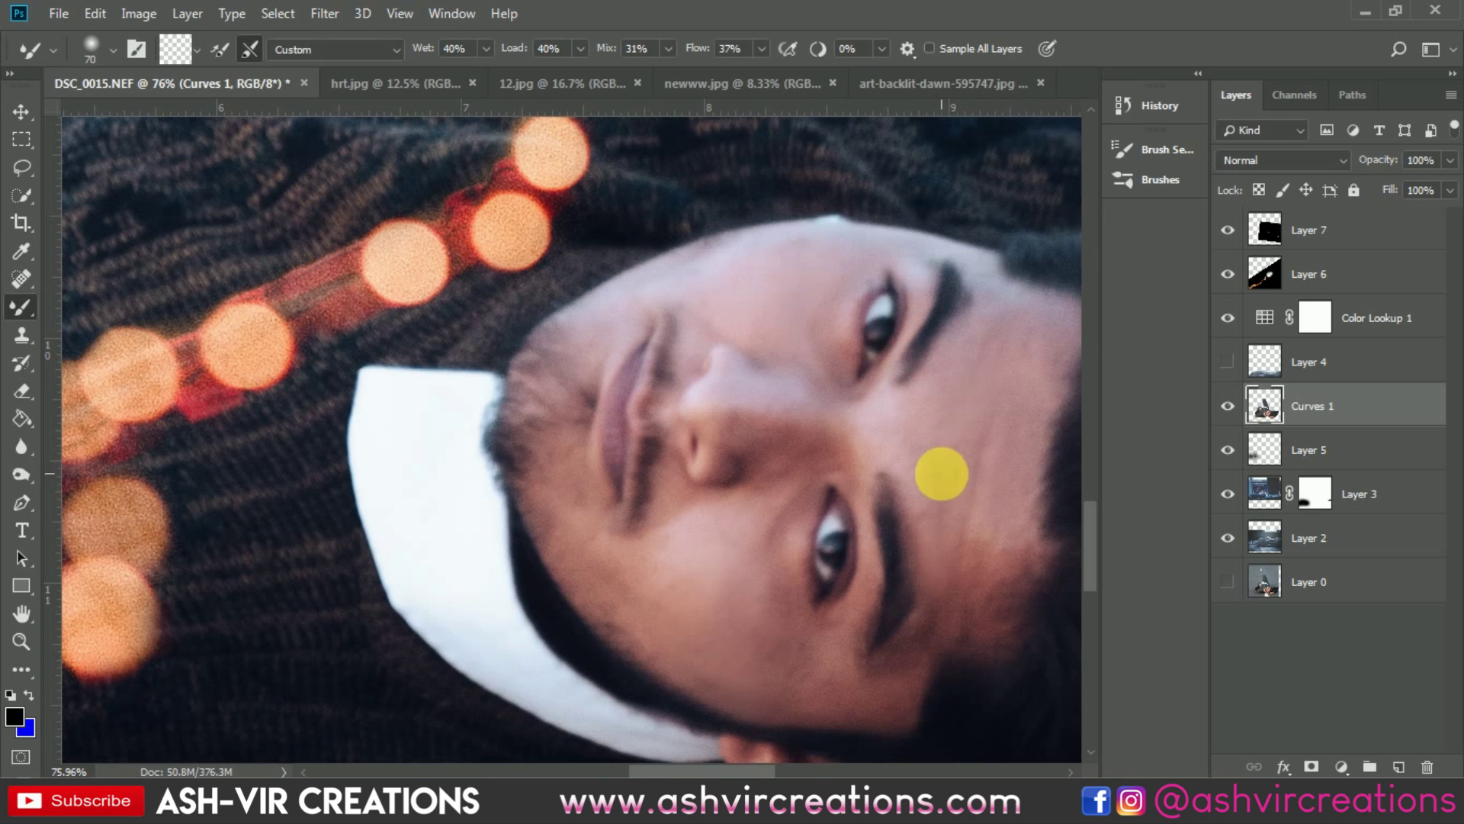
Smooth the man's forehead and temple skin with the Mixer Brush at size 70.
{"action": "mouse_move", "coordinate": [978, 594]}
{"action": "left_mouse_down"}
{"action": "mouse_move", "coordinate": [998, 582]}
{"action": "mouse_move", "coordinate": [1010, 535]}
{"action": "left_mouse_up"}
{"action": "mouse_move", "coordinate": [932, 626]}
{"action": "left_mouse_down"}
{"action": "mouse_move", "coordinate": [956, 544]}
{"action": "mouse_move", "coordinate": [997, 555]}
{"action": "left_mouse_up"}
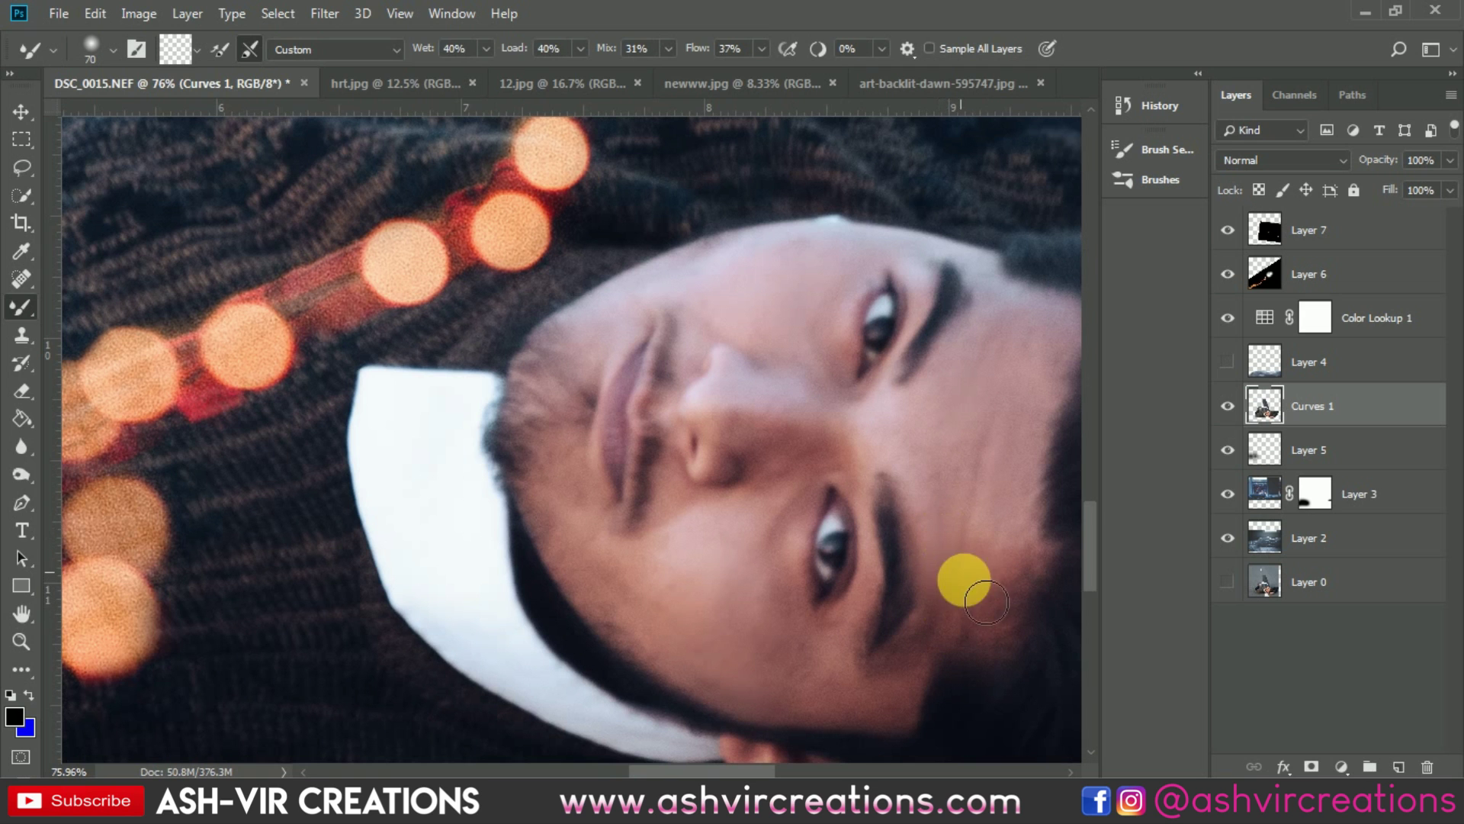
{"action": "scroll", "coordinate": [1025, 626], "scroll_direction": "down", "scroll_amount": 3}
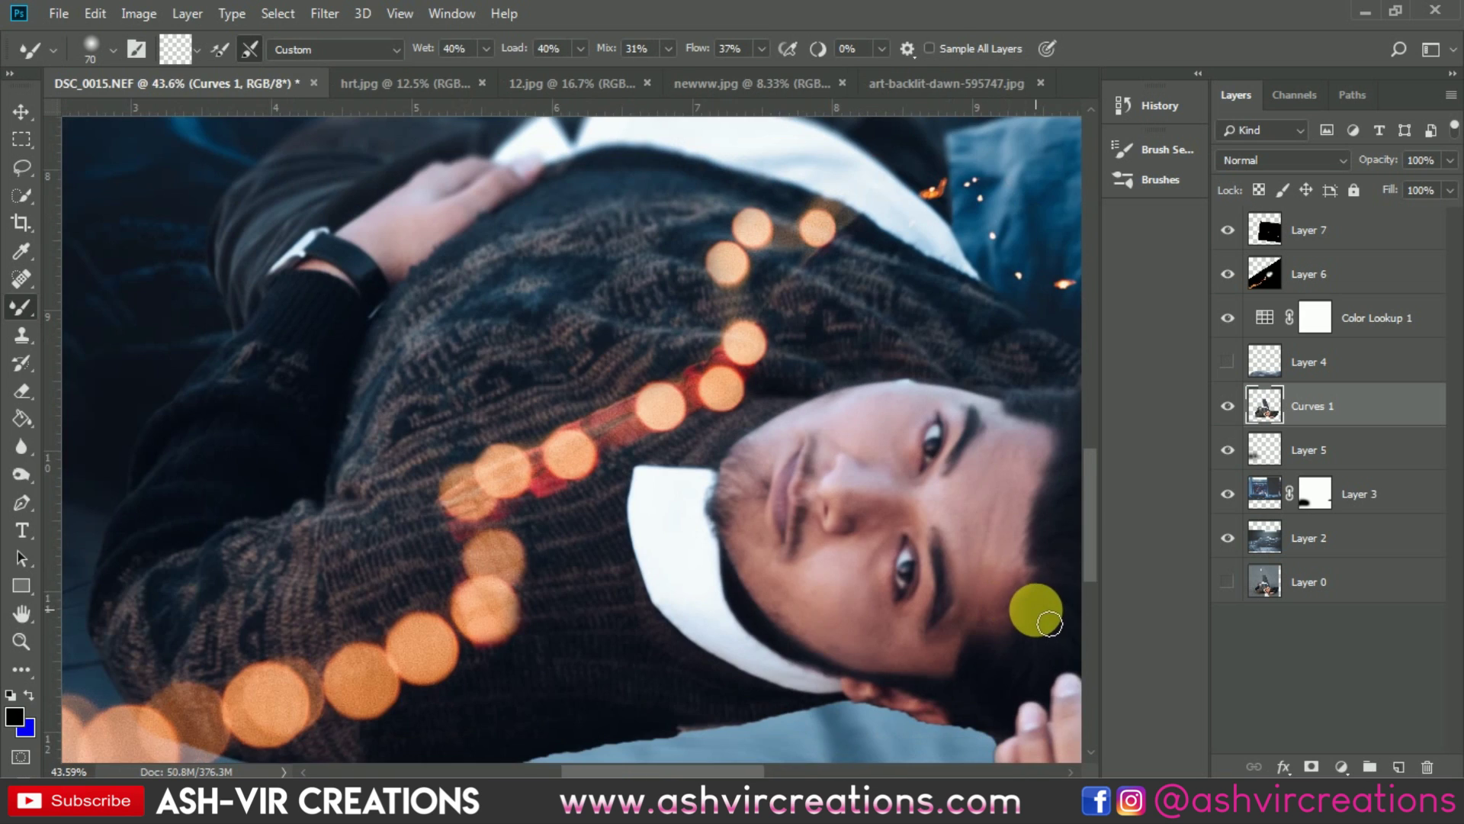
{"action": "scroll", "coordinate": [1062, 600], "scroll_direction": "up", "scroll_amount": 4}
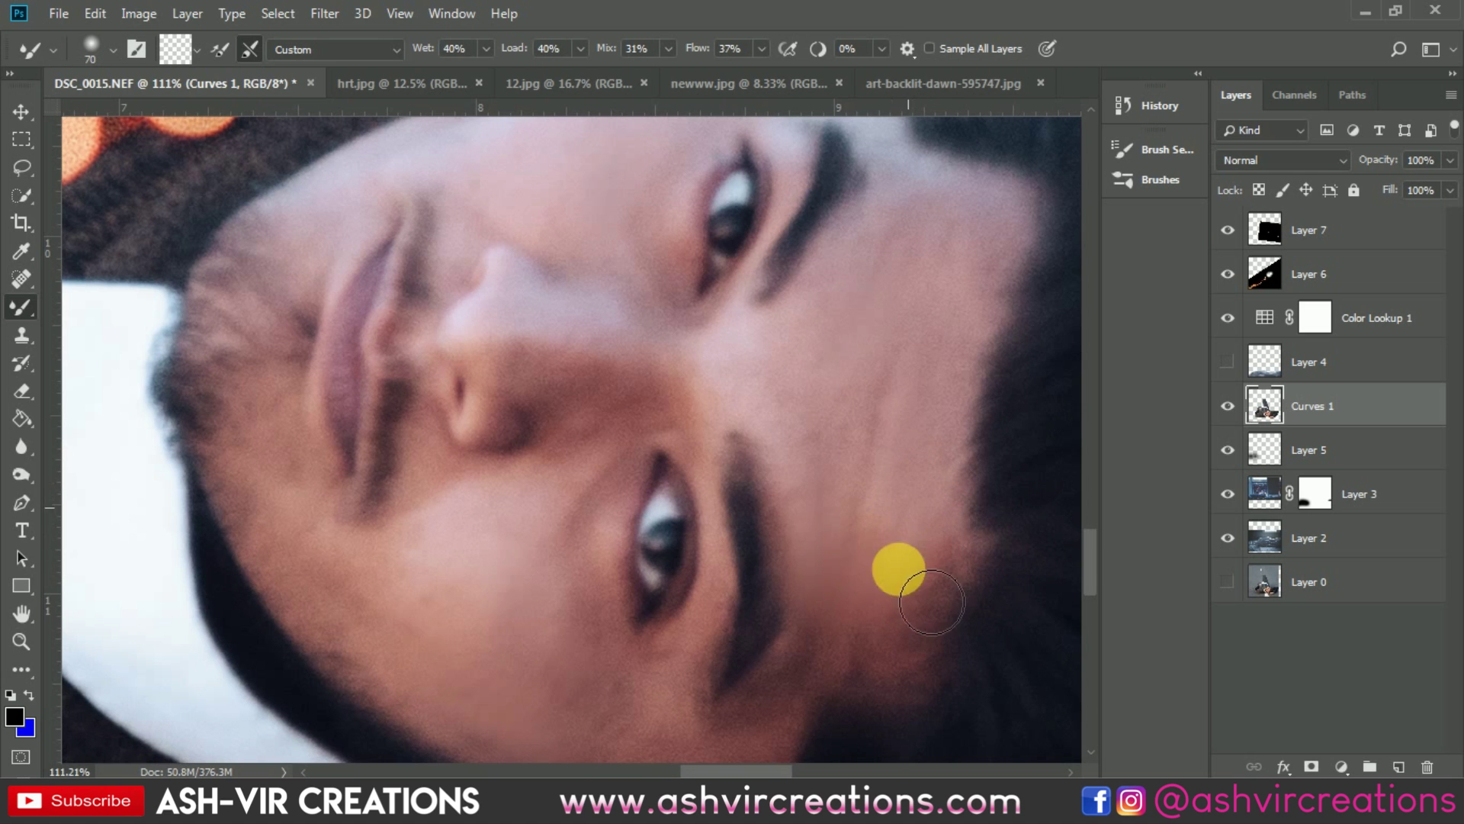
{"action": "scroll", "coordinate": [927, 690], "scroll_direction": "down", "scroll_amount": 4}
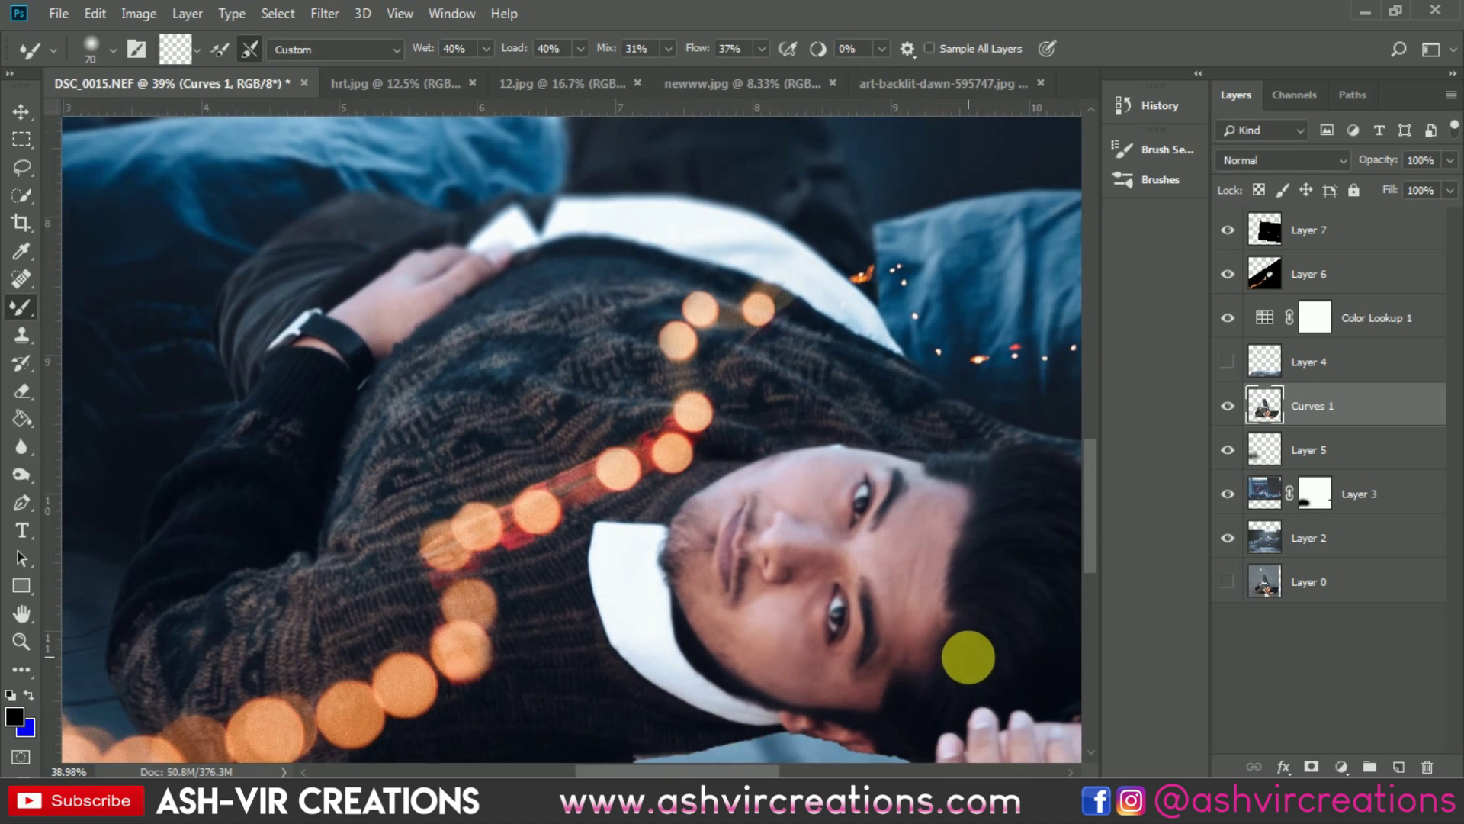
{"action": "scroll", "coordinate": [979, 668], "scroll_direction": "up", "scroll_amount": 4}
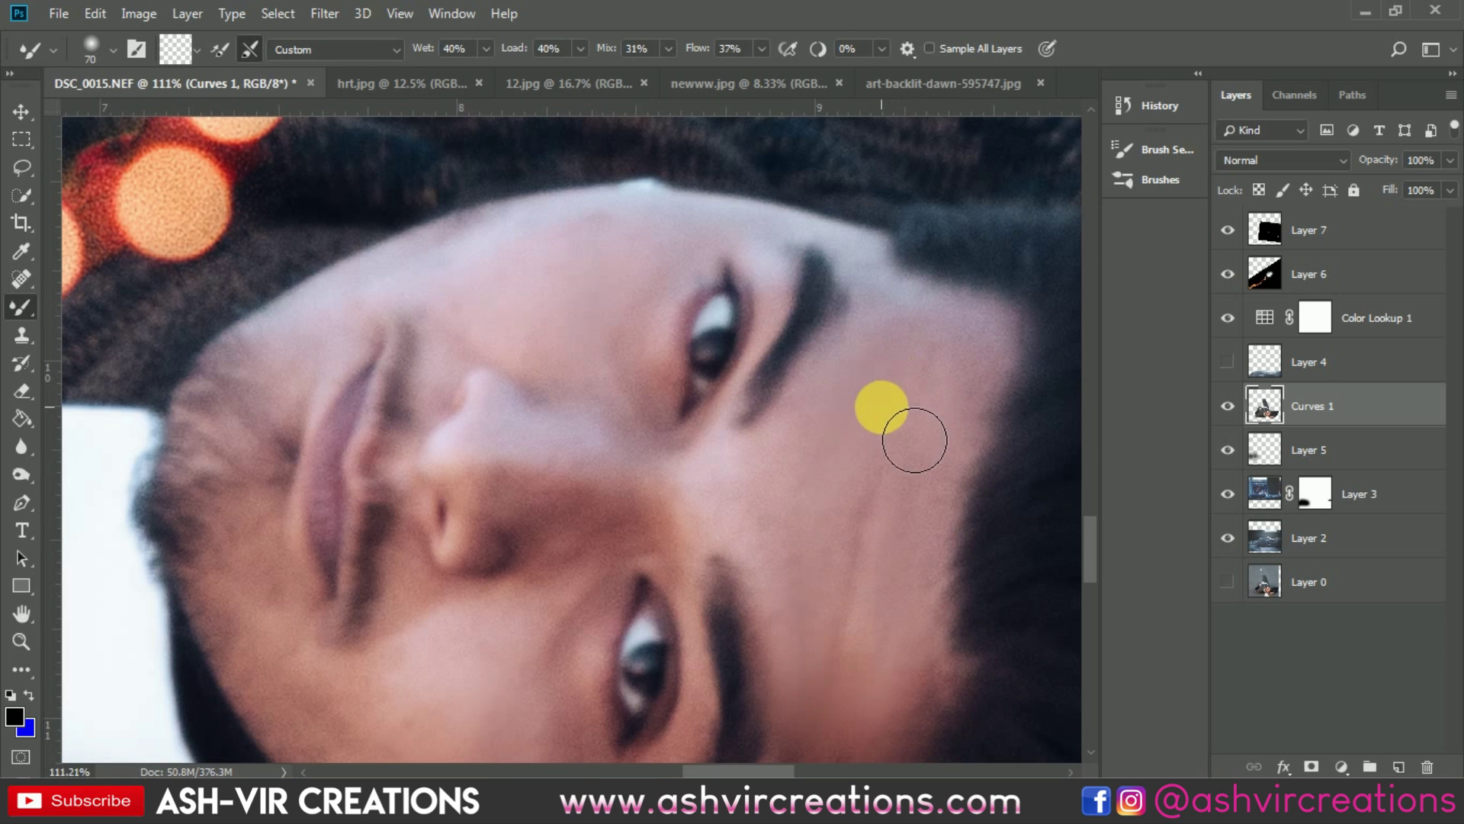
{"action": "scroll", "coordinate": [819, 595], "scroll_direction": "down", "scroll_amount": 2}
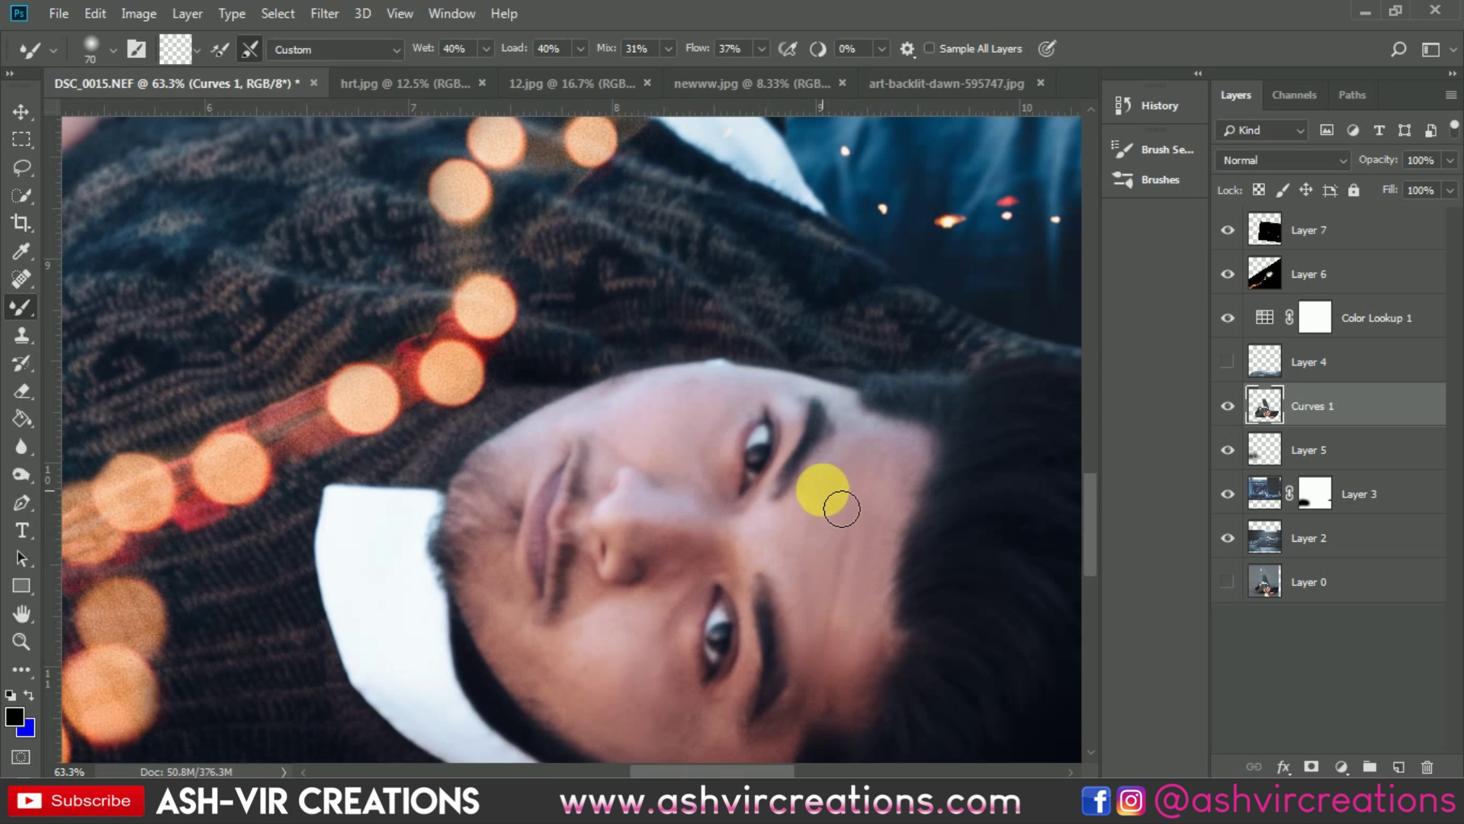
{"action": "scroll", "coordinate": [811, 608], "scroll_direction": "down", "scroll_amount": 3}
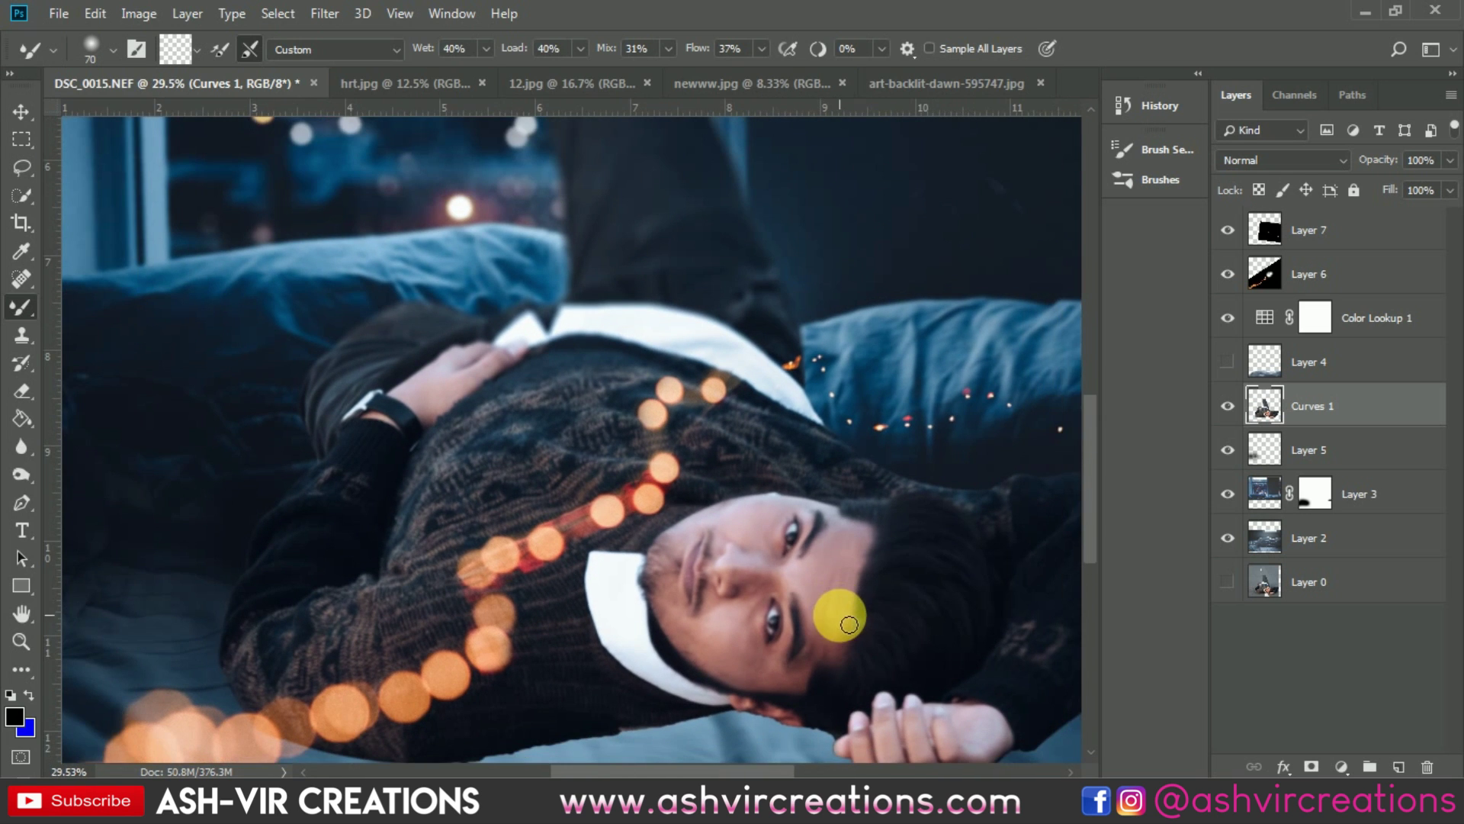
{"action": "scroll", "coordinate": [873, 622], "scroll_direction": "down", "scroll_amount": 1}
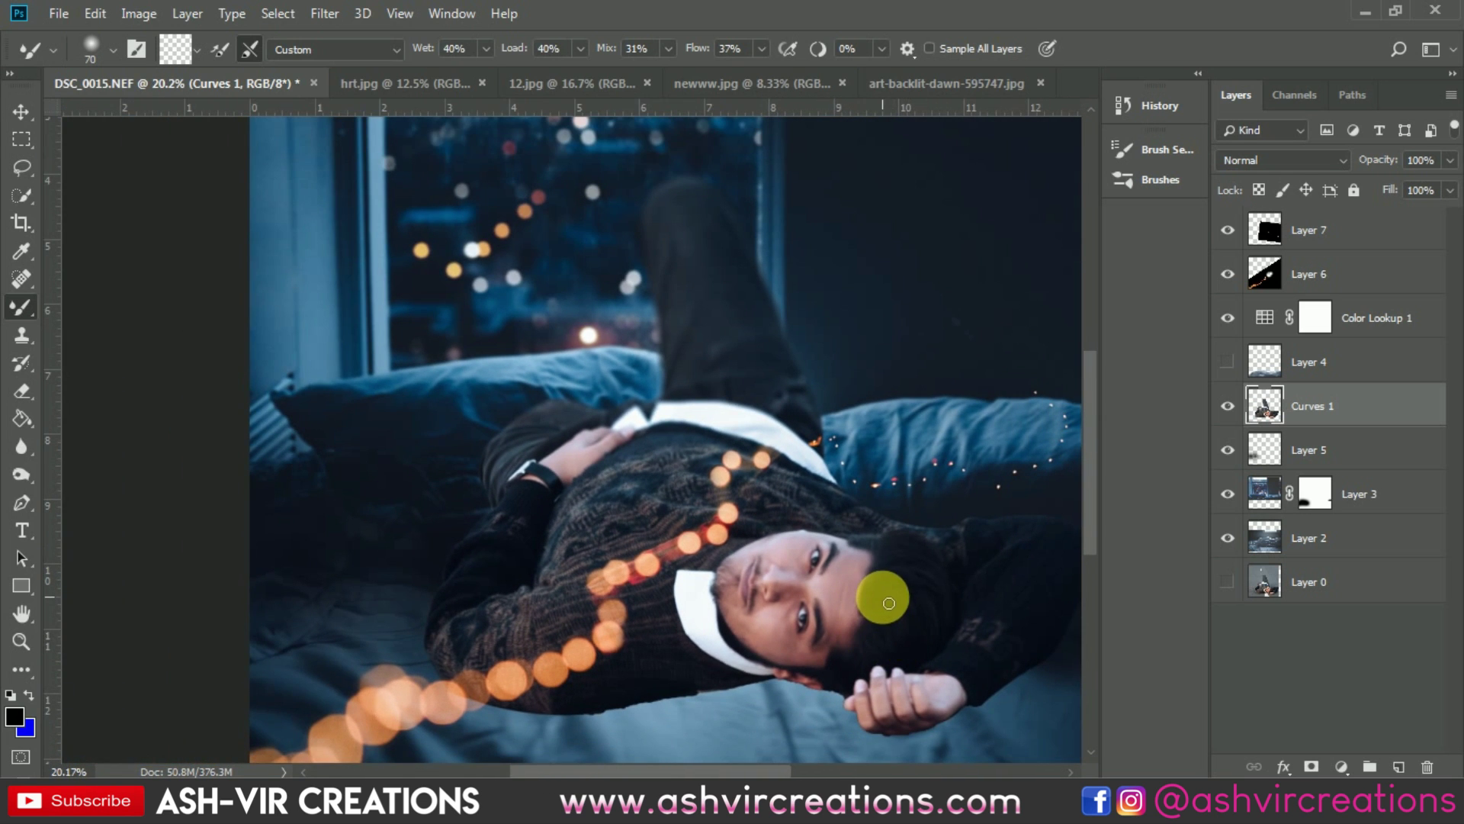
{"action": "scroll", "coordinate": [887, 604], "scroll_direction": "up", "scroll_amount": 1}
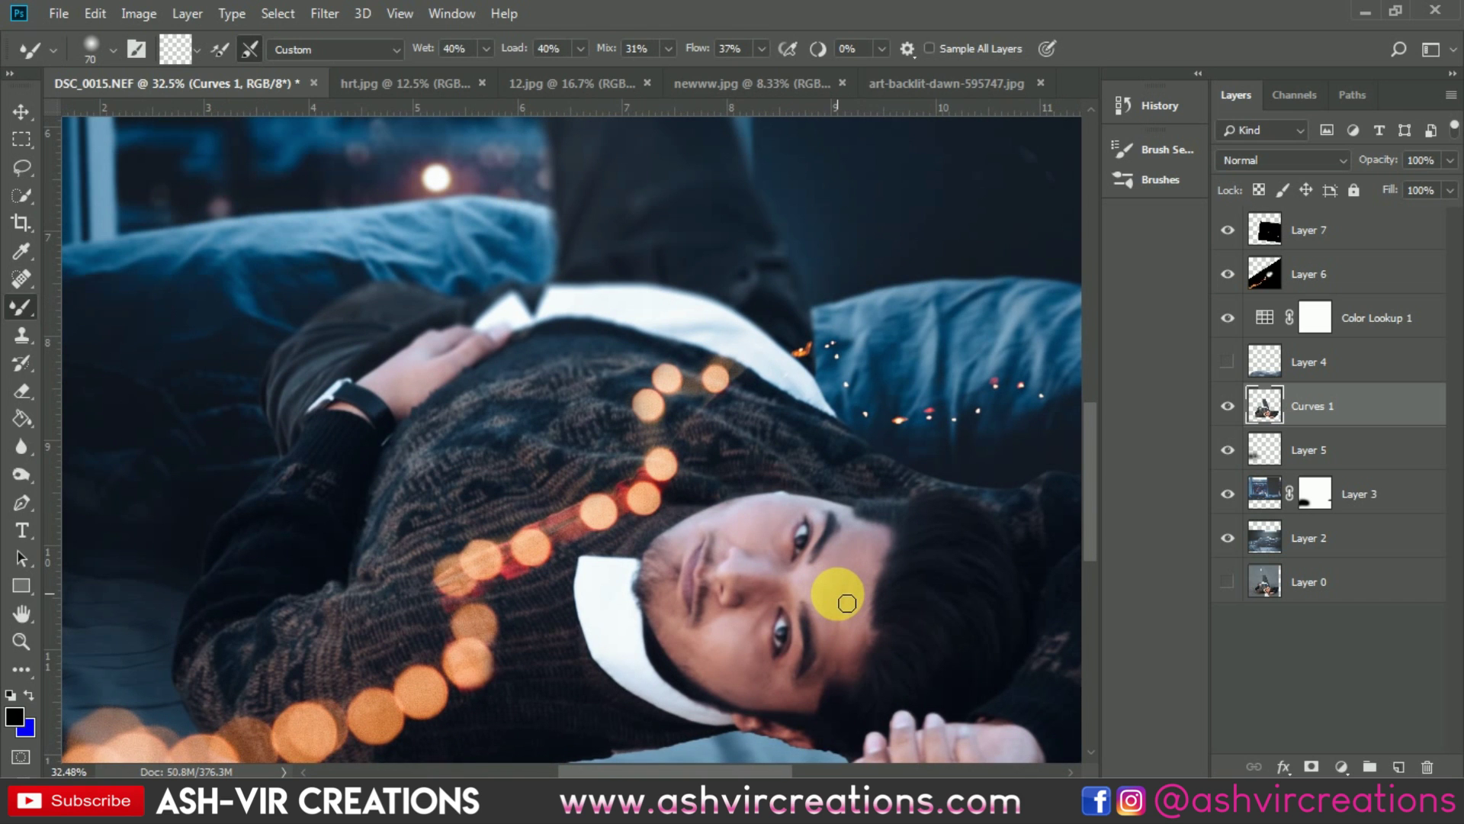
Show Layer 4 again to bring back the blurred foreground blanket.
{"action": "scroll", "coordinate": [838, 595], "scroll_direction": "down", "scroll_amount": 2}
{"action": "key", "text": "v"}
{"action": "scroll", "coordinate": [781, 561], "scroll_direction": "down", "scroll_amount": 1}
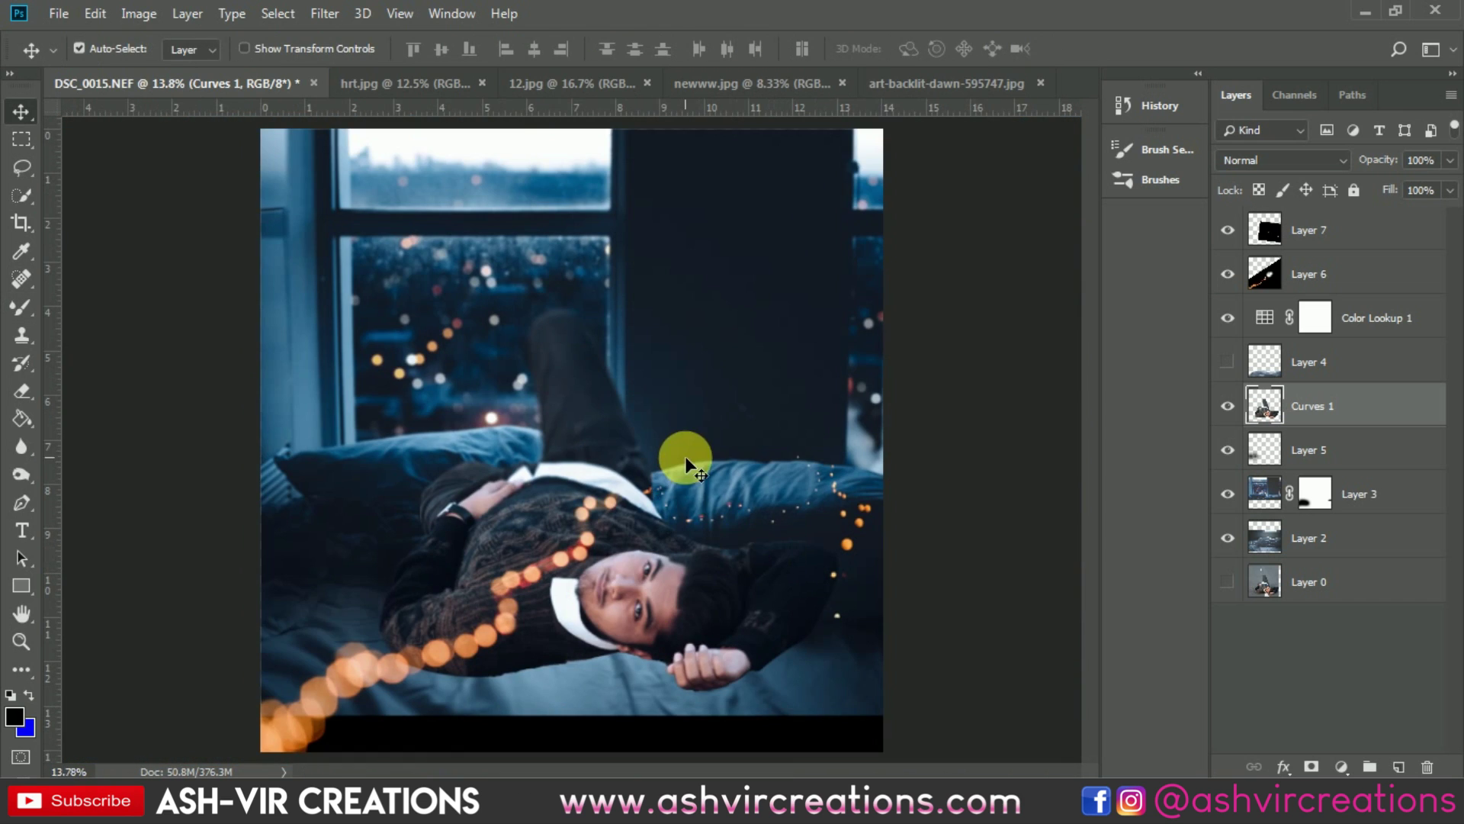
{"action": "scroll", "coordinate": [689, 463], "scroll_direction": "down", "scroll_amount": 1}
{"action": "left_click", "coordinate": [1242, 363]}
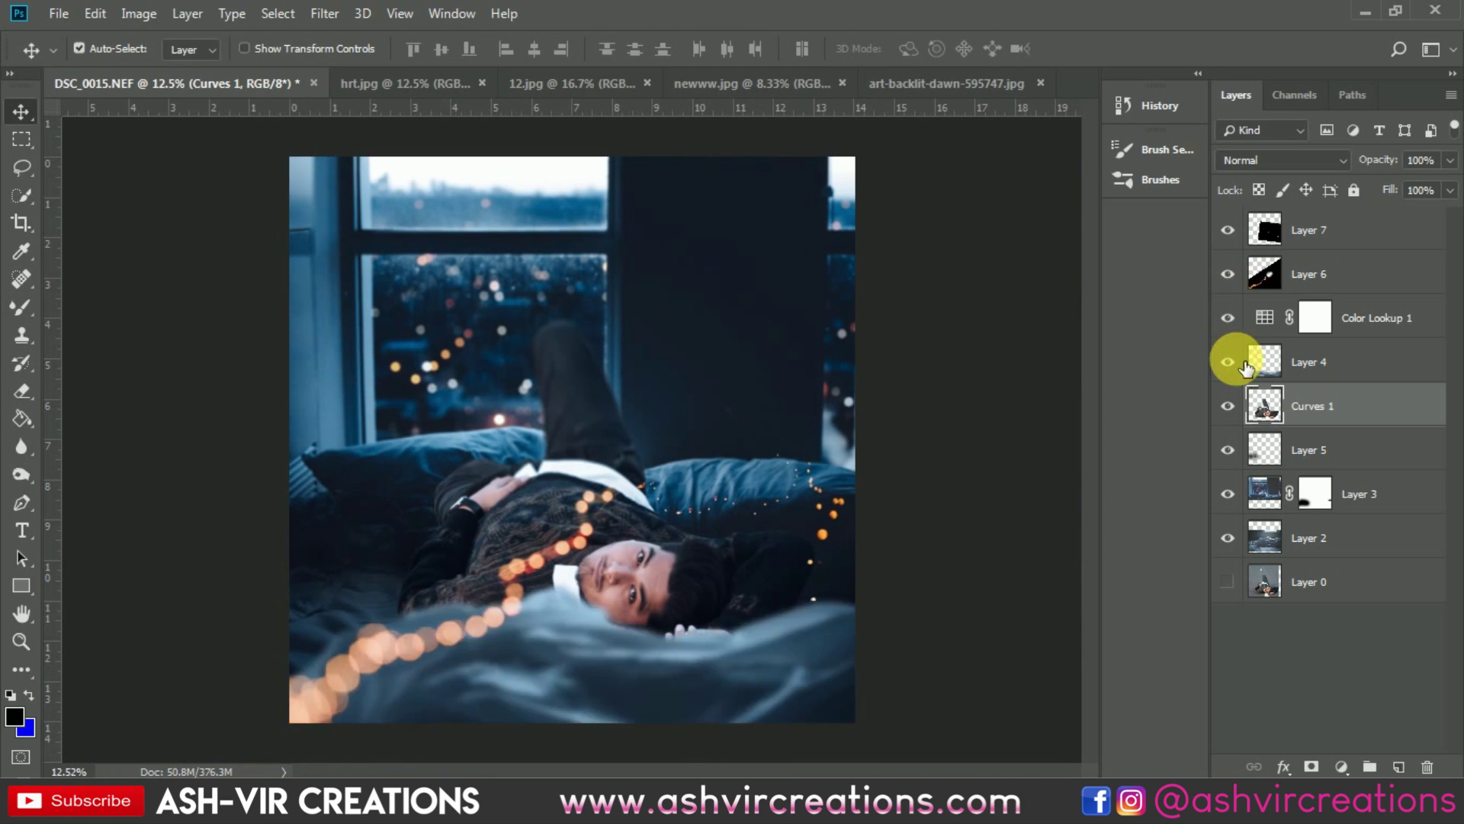
{"action": "scroll", "coordinate": [670, 506], "scroll_direction": "up", "scroll_amount": 1}
{"action": "scroll", "coordinate": [560, 351], "scroll_direction": "down", "scroll_amount": 1}
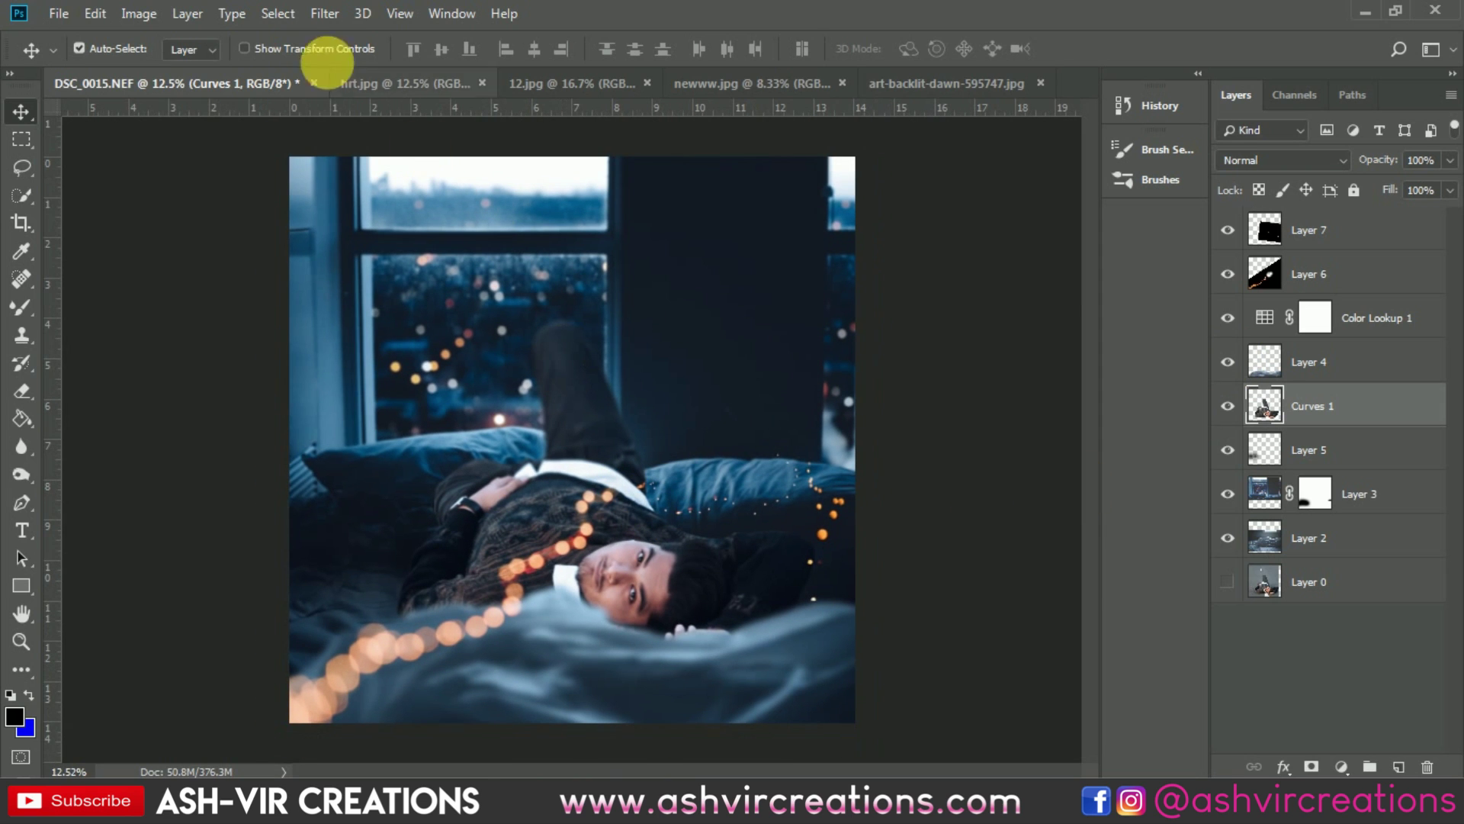
Open the seri image from the Roomzy folder and bring it into the DSC_0015 composite as a new layer.
{"action": "left_click", "coordinate": [60, 13]}
{"action": "left_click", "coordinate": [84, 55]}
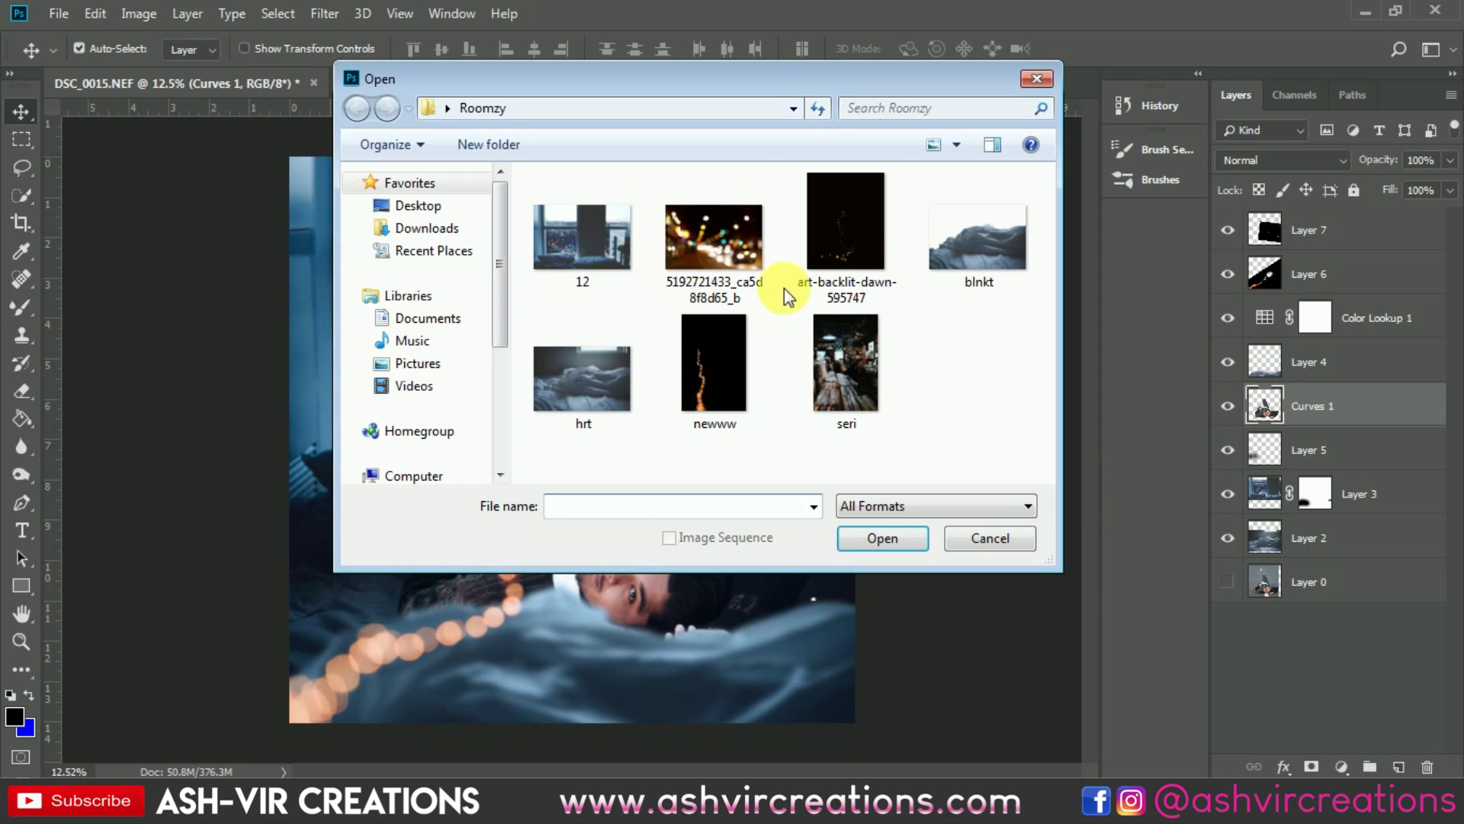
{"action": "left_click", "coordinate": [837, 359]}
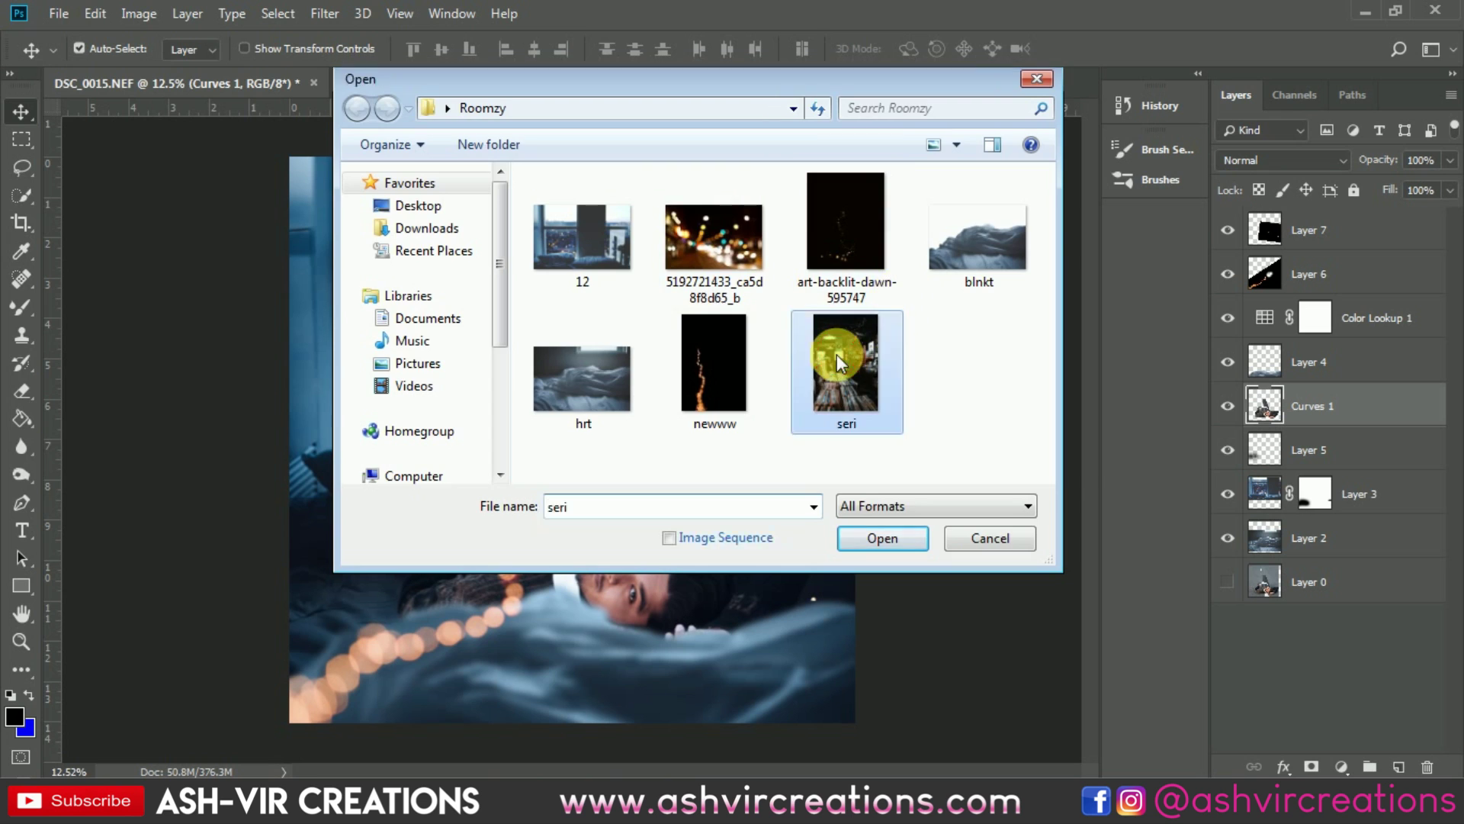
{"action": "double_click", "coordinate": [838, 358]}
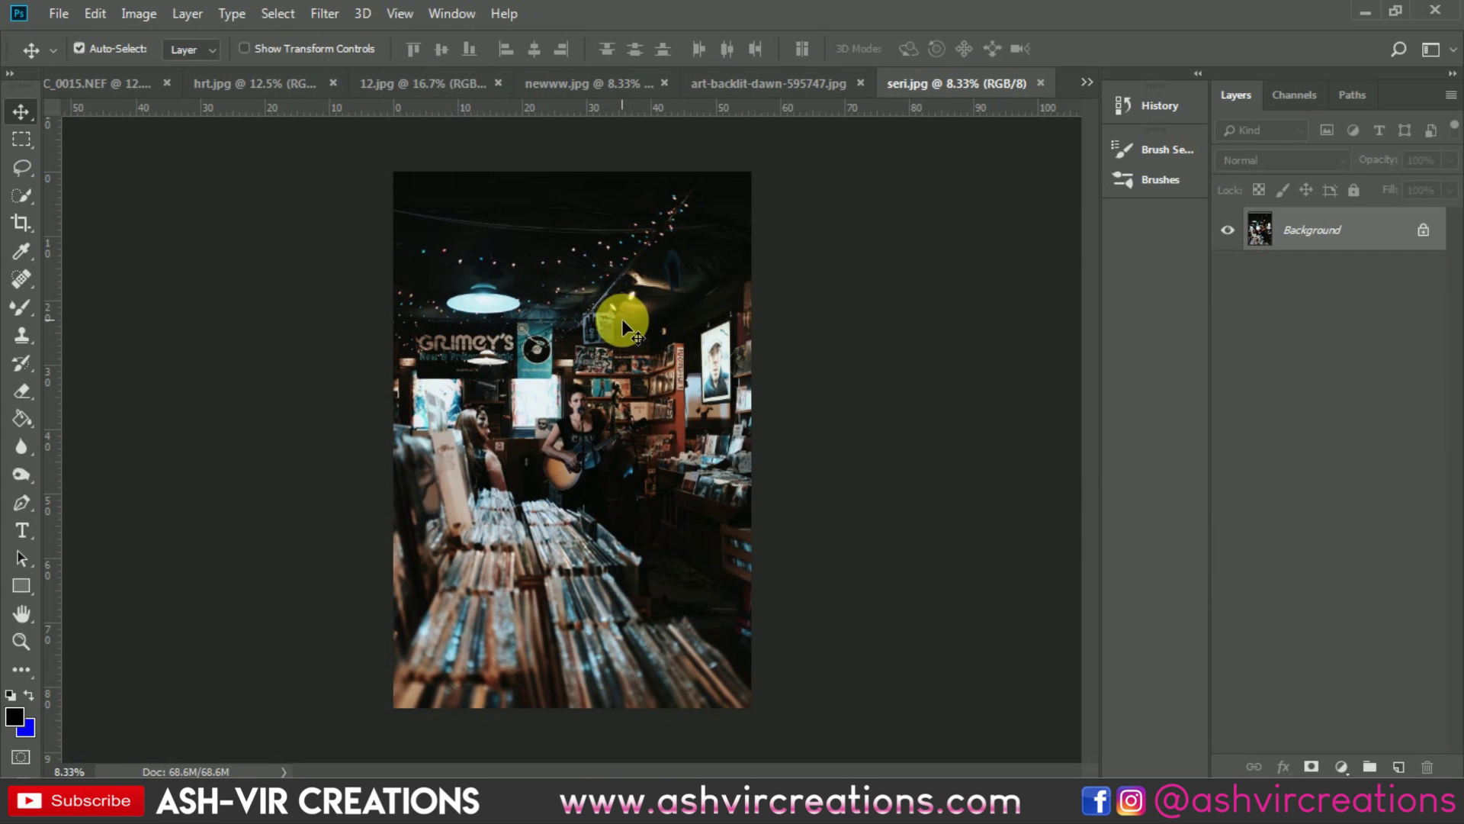
{"action": "left_click_drag", "start_coordinate": [135, 86], "coordinate": [507, 292]}
{"action": "left_click", "coordinate": [725, 403]}
{"action": "left_click_drag", "start_coordinate": [726, 402], "coordinate": [746, 423]}
{"action": "key", "text": "ctrl+z"}
Move Layer 8 to the top of the layer stack and shift its photo down to bring the ceiling lights into the canvas.
{"action": "left_click", "coordinate": [1322, 284]}
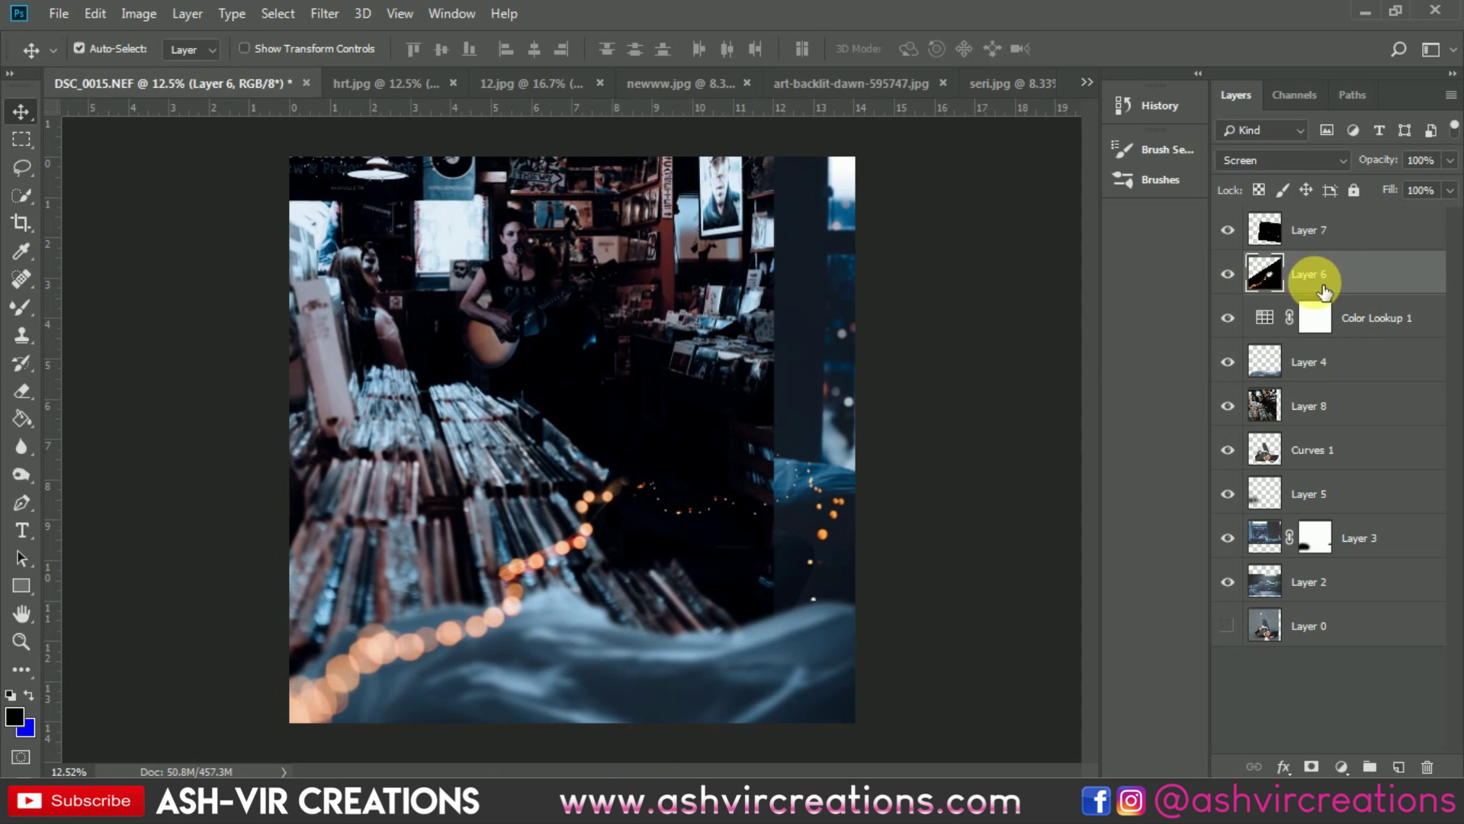
{"action": "scroll", "coordinate": [602, 496], "scroll_direction": "down", "scroll_amount": 3}
{"action": "left_click", "coordinate": [1348, 412]}
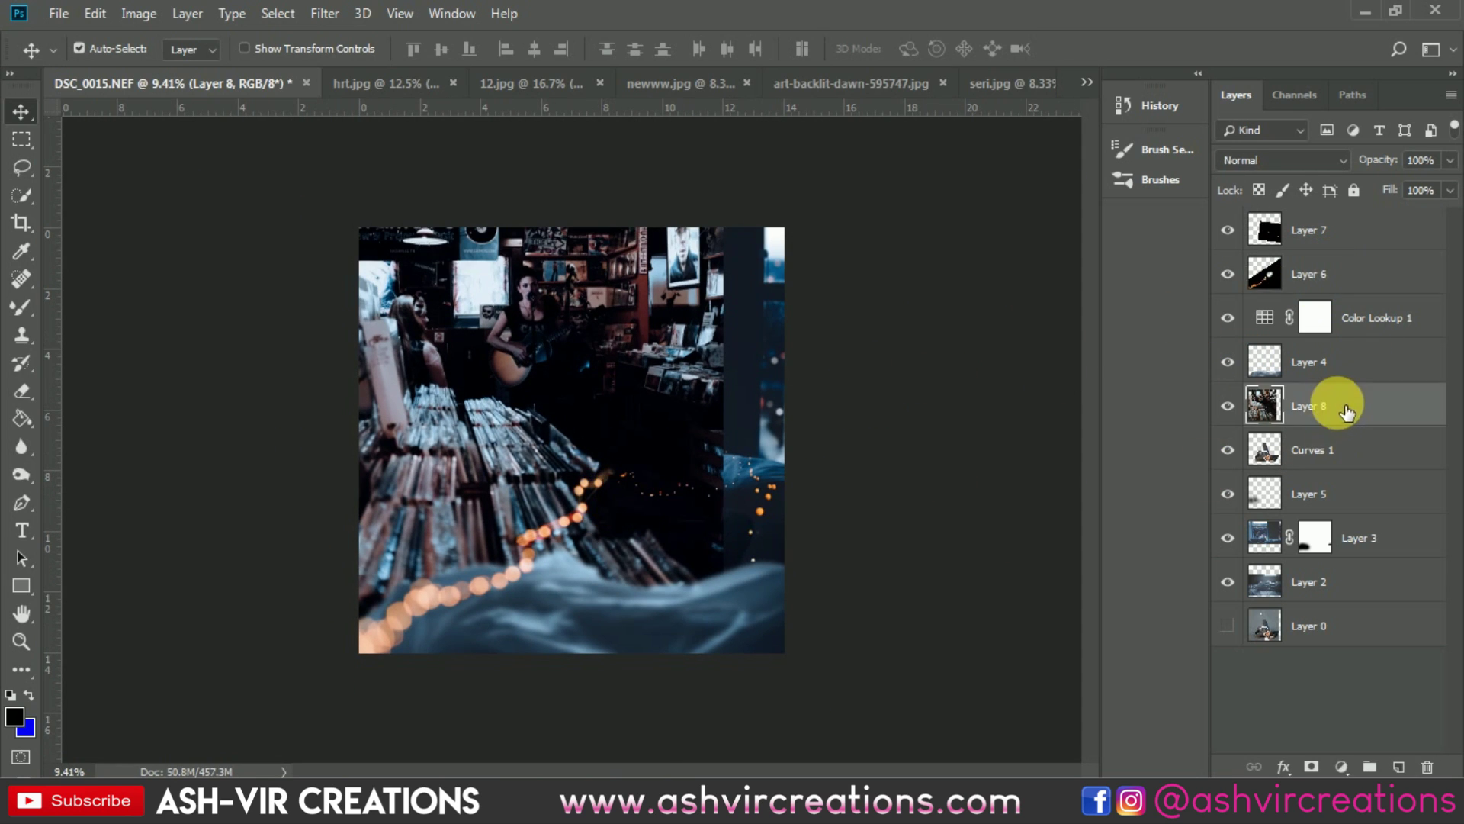
{"action": "left_click_drag", "start_coordinate": [1348, 406], "coordinate": [1358, 229]}
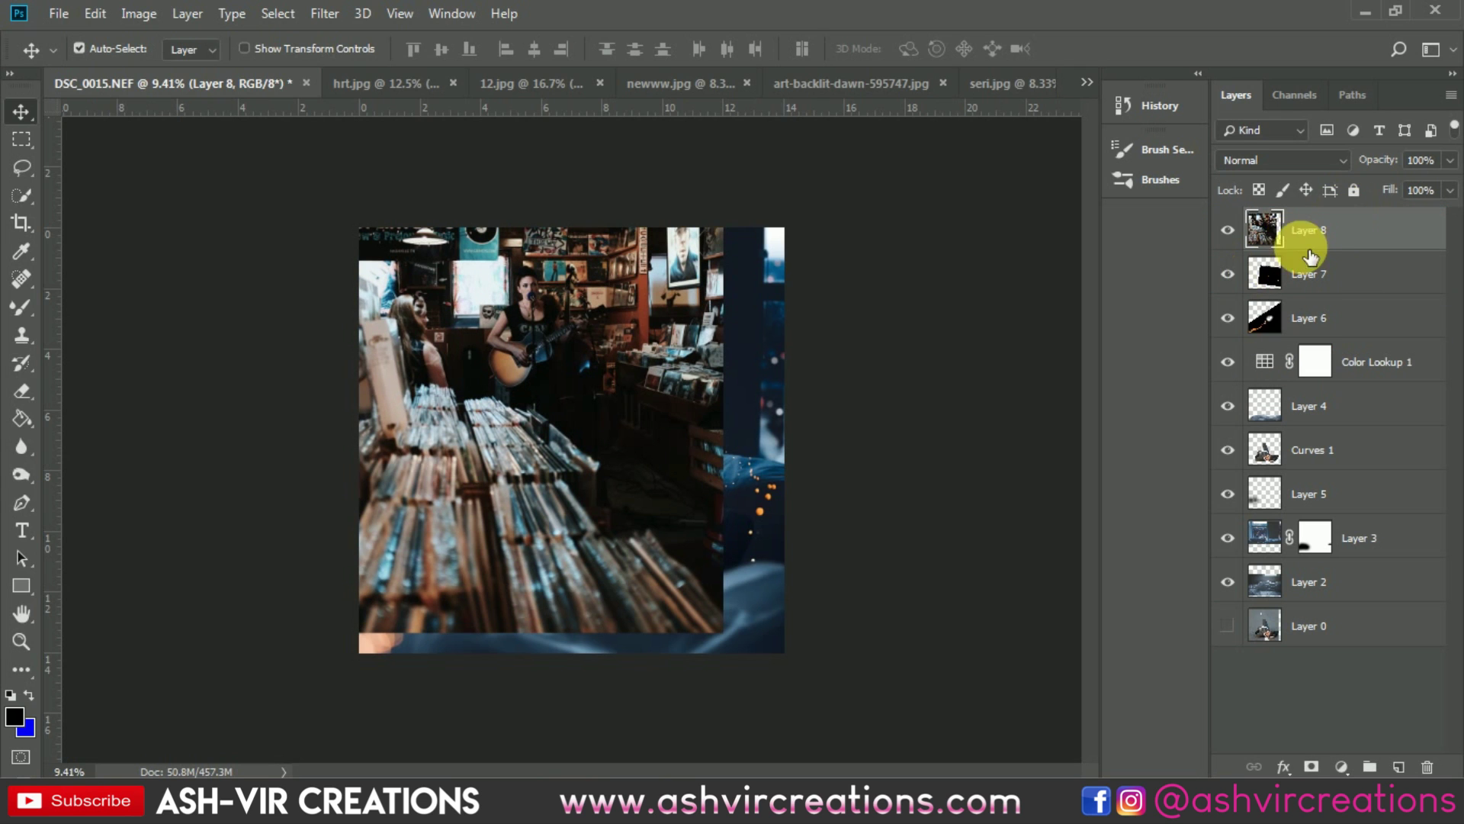
{"action": "left_click_drag", "start_coordinate": [636, 377], "coordinate": [689, 613]}
Set Layer 8's blend mode to Screen and darken its shadows by raising the black input level in Levels.
{"action": "left_click", "coordinate": [1281, 160]}
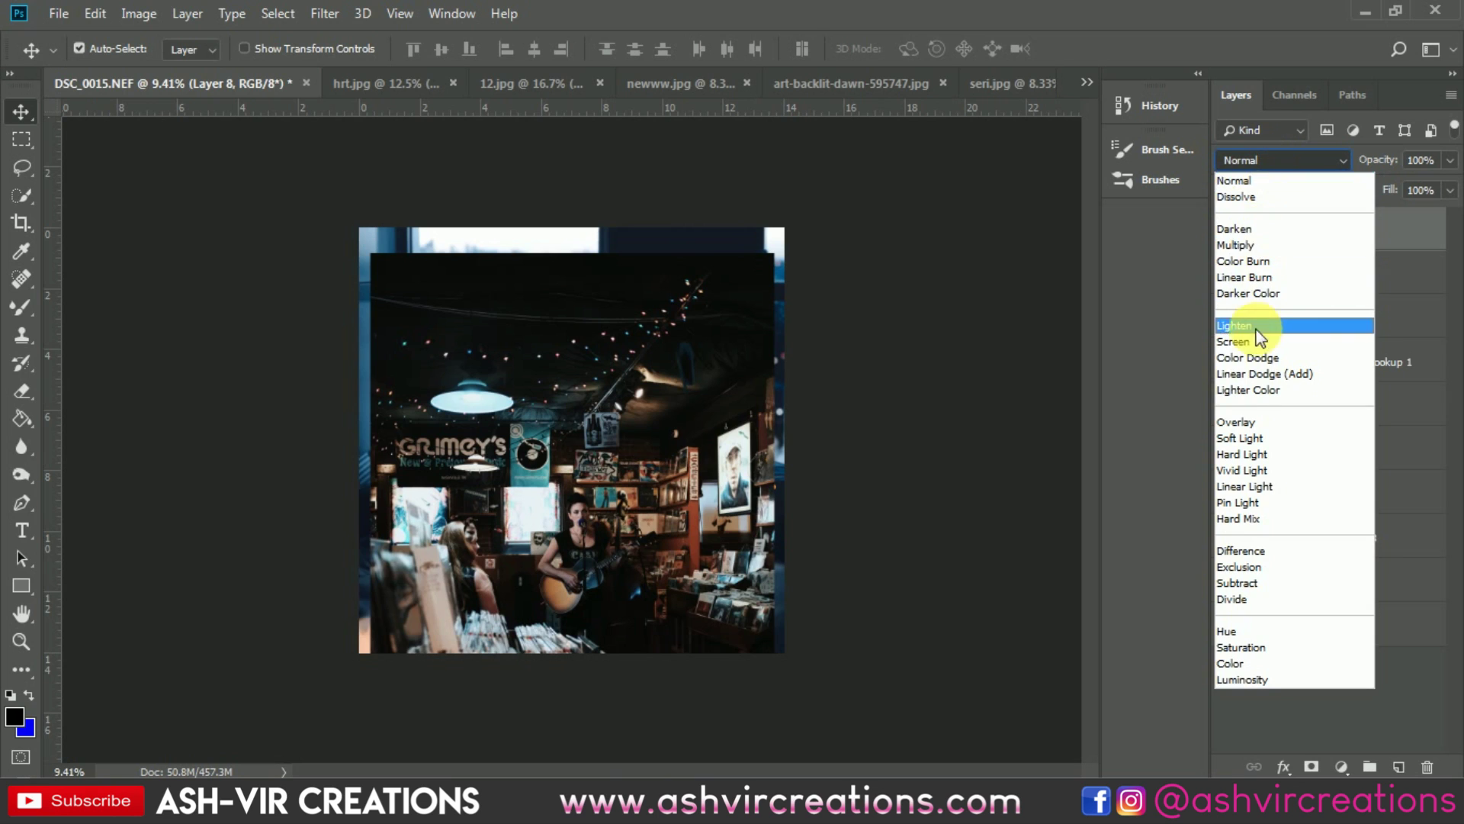
{"action": "left_click", "coordinate": [1252, 326]}
{"action": "key", "text": "ctrl+l"}
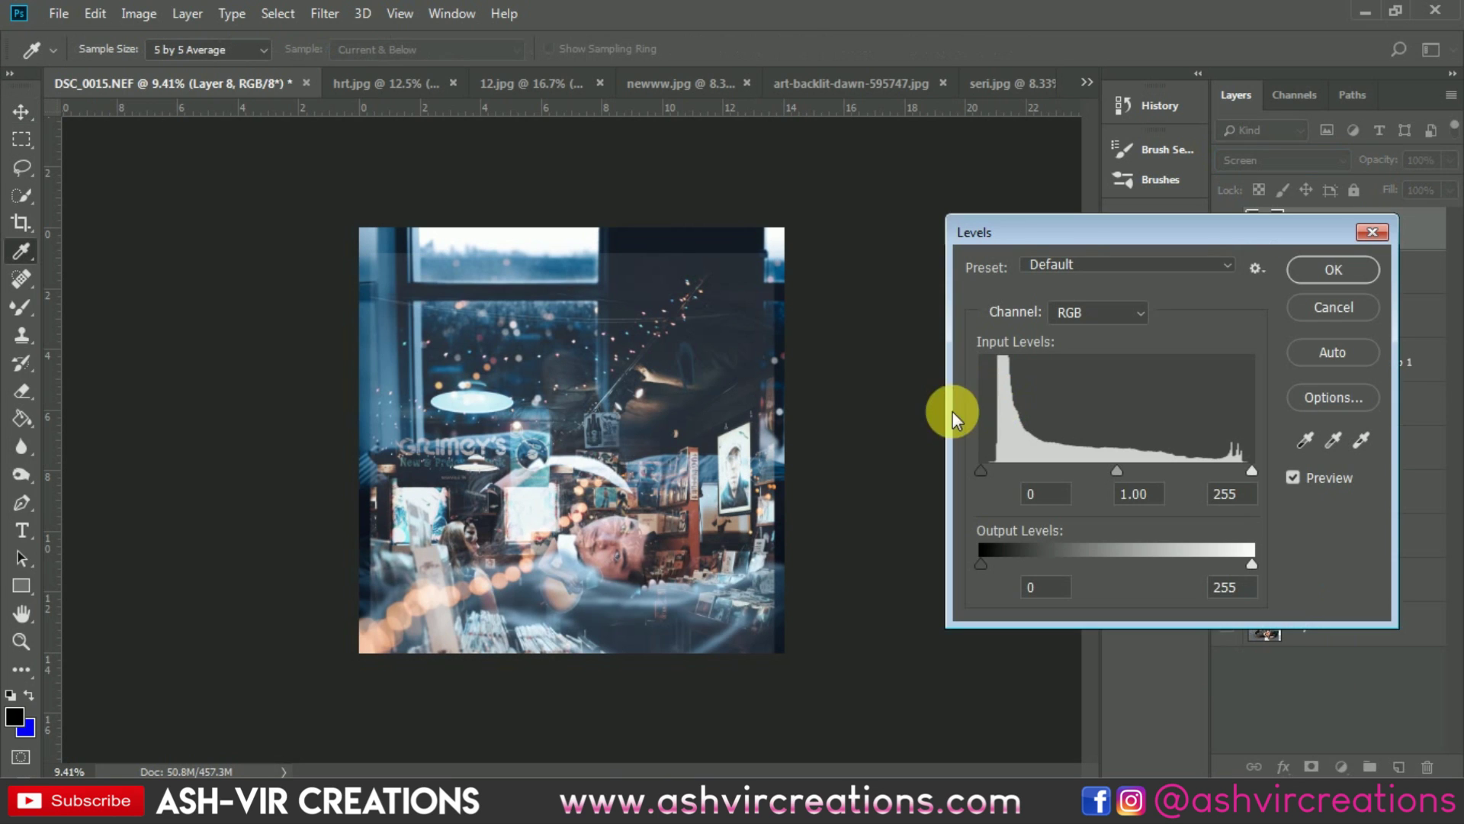
{"action": "left_click_drag", "start_coordinate": [981, 468], "coordinate": [1010, 472]}
{"action": "left_click", "coordinate": [1331, 278]}
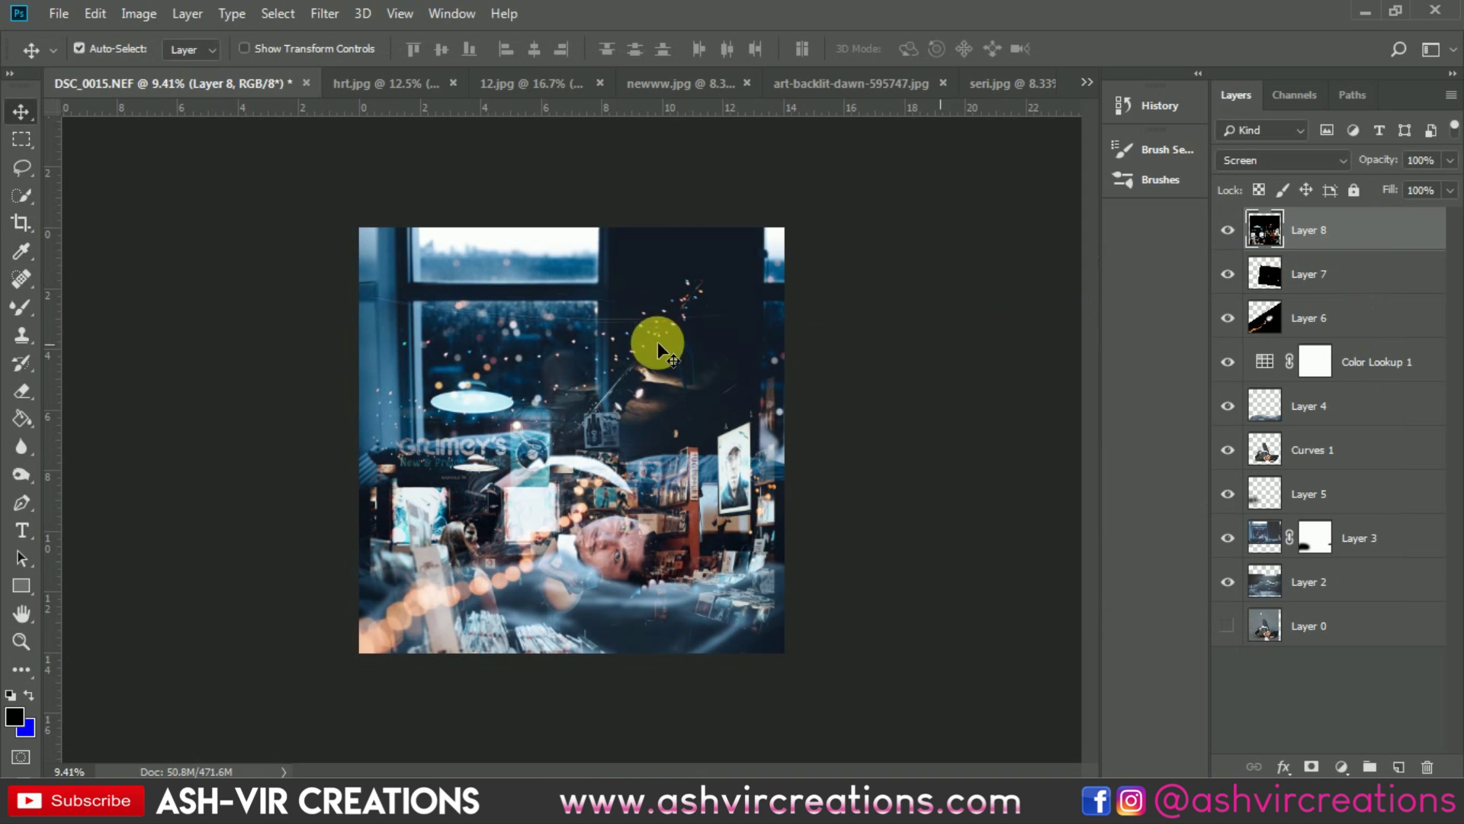
Move Layer 8 down until its string lights fall across the bed, and make a hidden duplicate of the layer.
{"action": "left_click_drag", "start_coordinate": [639, 337], "coordinate": [625, 465]}
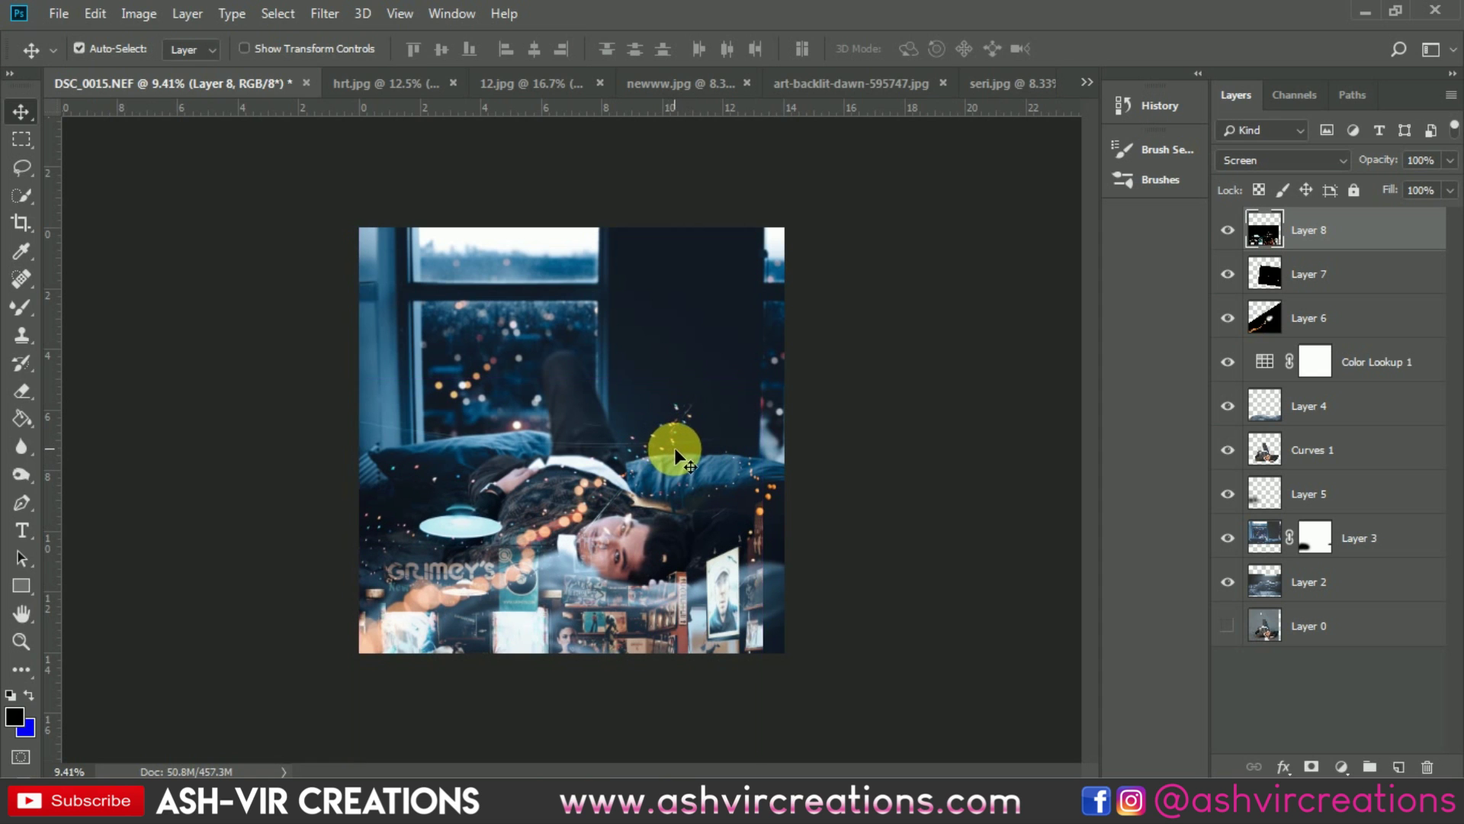
{"action": "scroll", "coordinate": [674, 447], "scroll_direction": "up", "scroll_amount": 3}
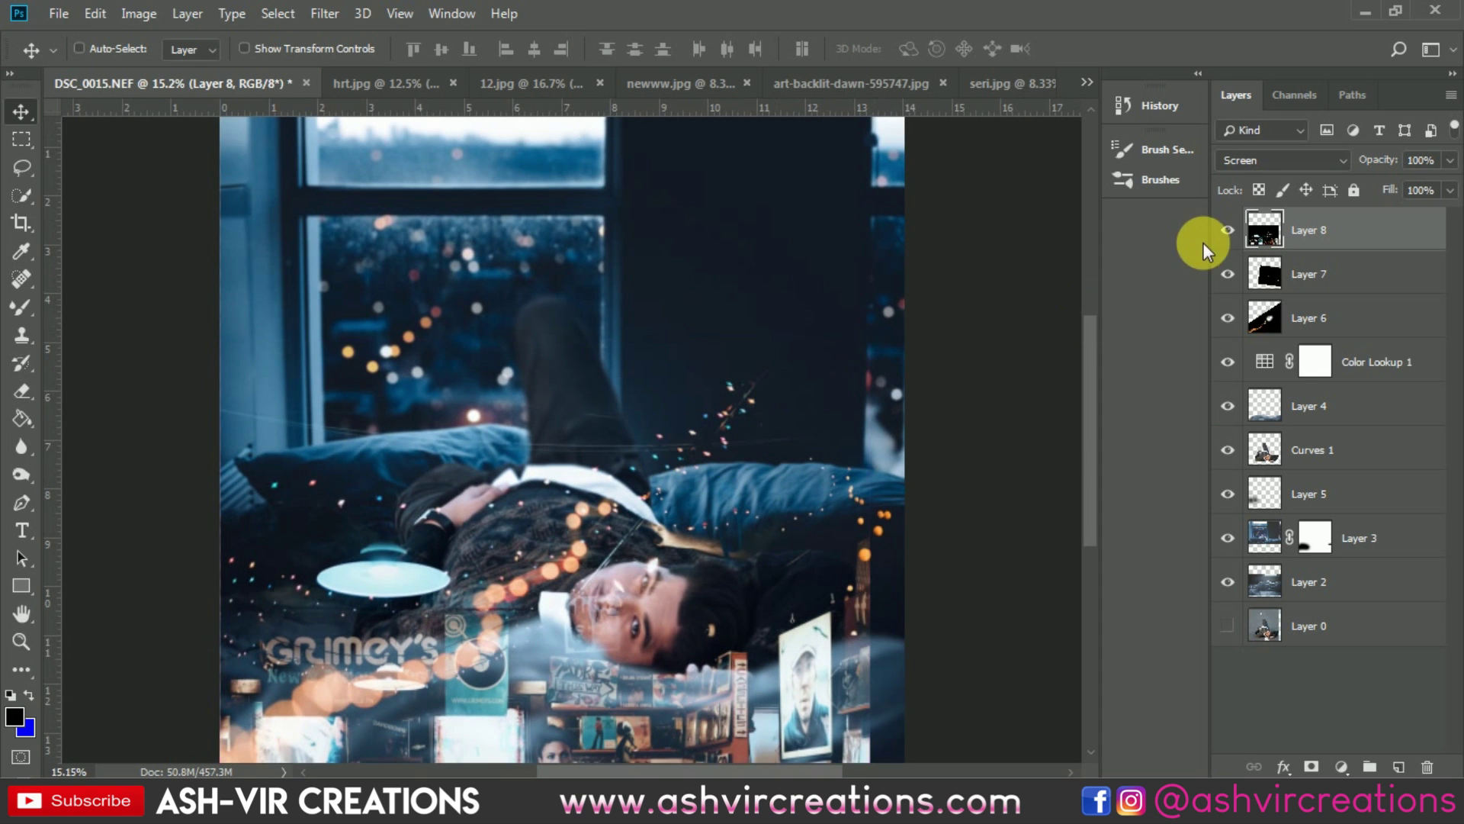
{"action": "key", "text": "ctrl+j"}
{"action": "left_click", "coordinate": [1226, 231]}
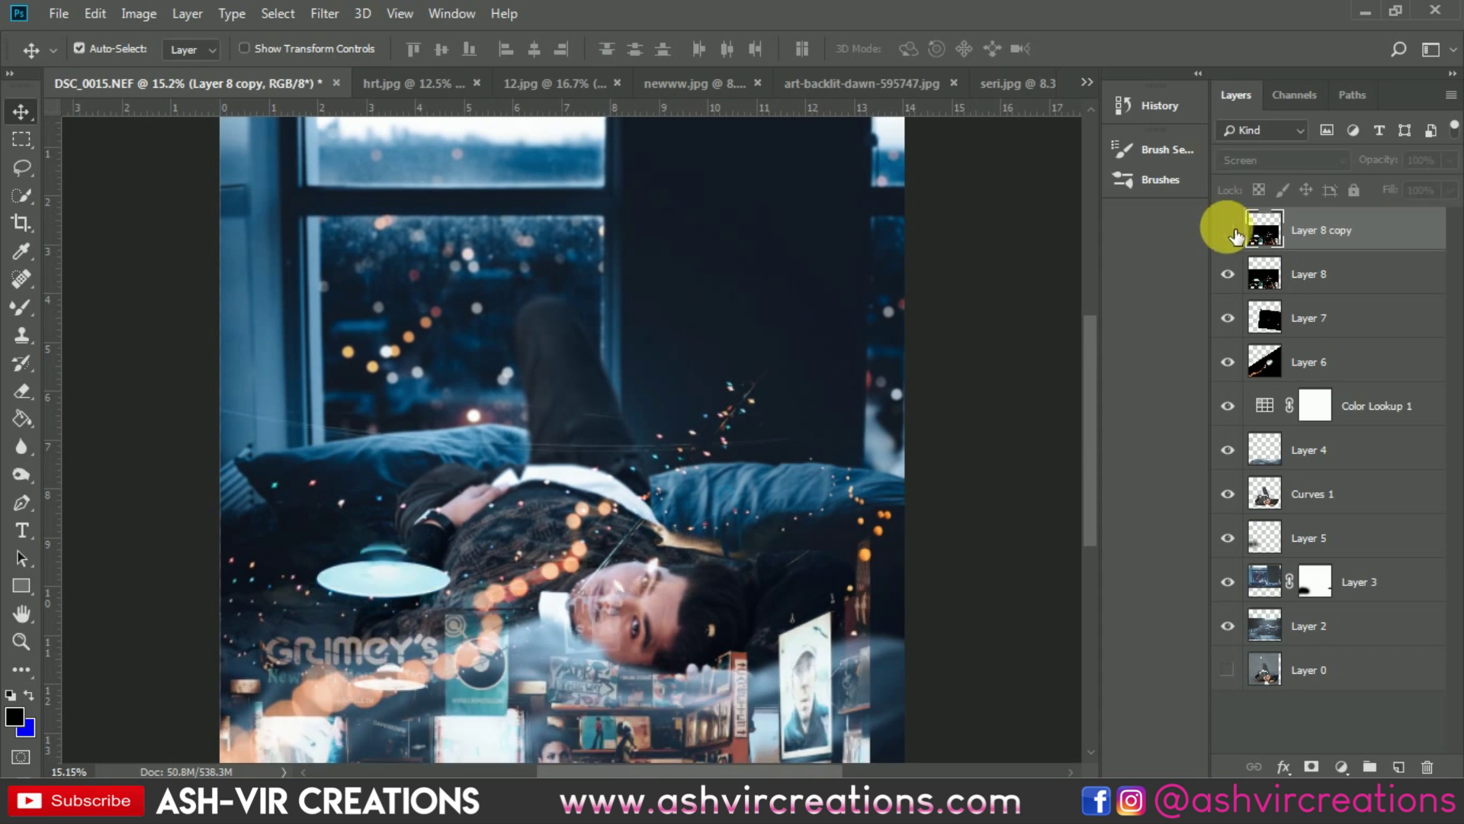
Erase the record-shop imagery on Layer 8 covering the man's face and the foreground blanket, using an eraser up to size 600.
{"action": "left_click", "coordinate": [1300, 264]}
{"action": "mouse_move", "coordinate": [556, 468]}
{"action": "left_mouse_down"}
{"action": "mouse_move", "coordinate": [575, 330]}
{"action": "mouse_move", "coordinate": [450, 469]}
{"action": "mouse_move", "coordinate": [427, 465]}
{"action": "left_mouse_up"}
{"action": "left_click", "coordinate": [22, 391]}
{"action": "left_click", "coordinate": [608, 546]}
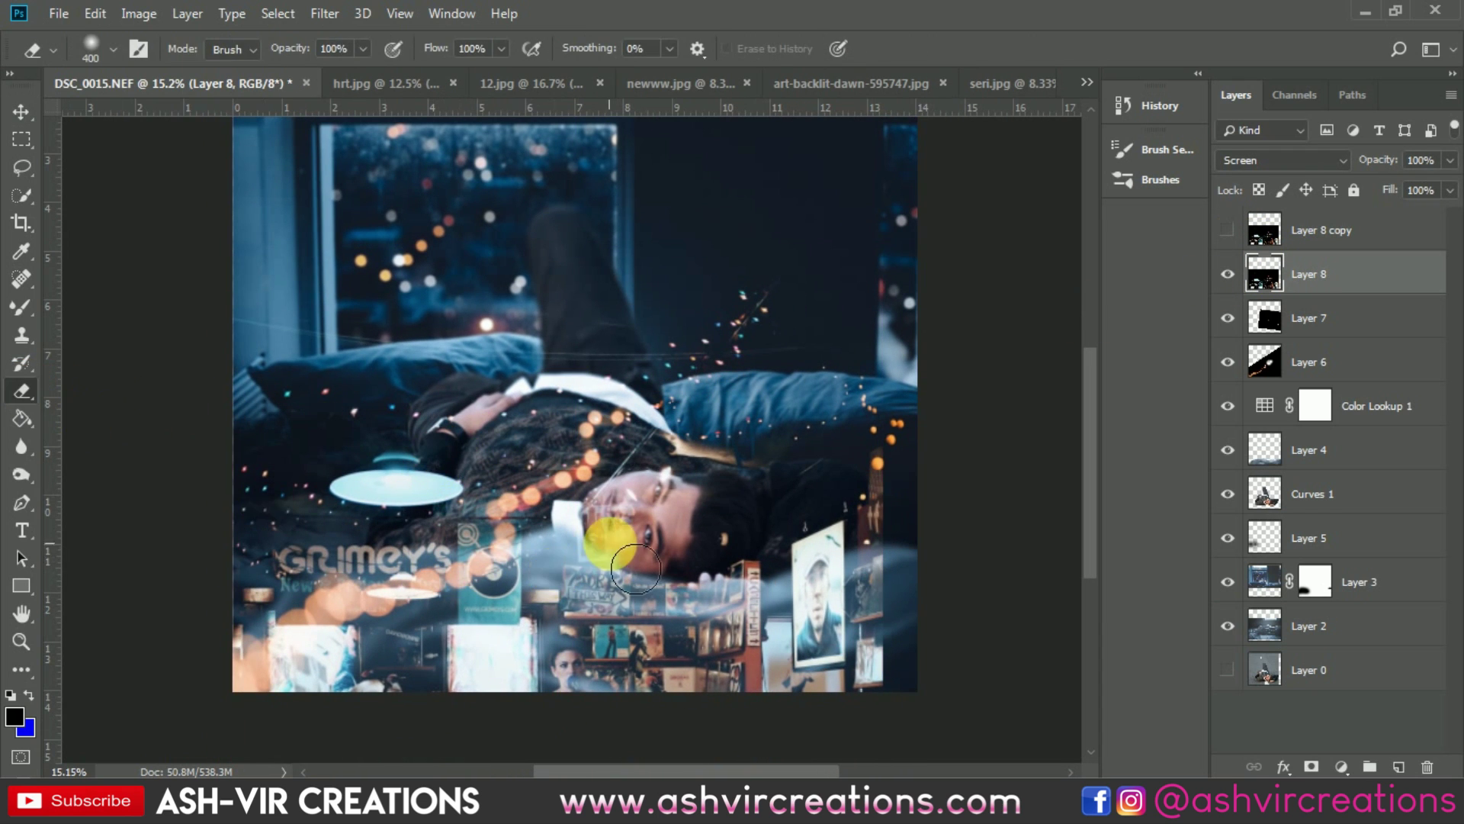
{"action": "key", "text": "bracketright"}
{"action": "left_click", "coordinate": [714, 539]}
{"action": "mouse_move", "coordinate": [717, 541]}
{"action": "left_mouse_down"}
{"action": "mouse_move", "coordinate": [748, 287]}
{"action": "mouse_move", "coordinate": [680, 386]}
{"action": "mouse_move", "coordinate": [738, 357]}
{"action": "left_mouse_up"}
{"action": "mouse_move", "coordinate": [822, 440]}
{"action": "left_mouse_down"}
{"action": "mouse_move", "coordinate": [1029, 517]}
{"action": "mouse_move", "coordinate": [1034, 491]}
{"action": "mouse_move", "coordinate": [975, 532]}
{"action": "mouse_move", "coordinate": [923, 729]}
{"action": "mouse_move", "coordinate": [911, 696]}
{"action": "mouse_move", "coordinate": [742, 733]}
{"action": "mouse_move", "coordinate": [849, 692]}
{"action": "mouse_move", "coordinate": [987, 783]}
{"action": "mouse_move", "coordinate": [703, 735]}
{"action": "mouse_move", "coordinate": [647, 708]}
{"action": "mouse_move", "coordinate": [627, 689]}
{"action": "mouse_move", "coordinate": [685, 616]}
{"action": "mouse_move", "coordinate": [694, 637]}
{"action": "mouse_move", "coordinate": [698, 591]}
{"action": "mouse_move", "coordinate": [659, 690]}
{"action": "mouse_move", "coordinate": [611, 646]}
{"action": "mouse_move", "coordinate": [494, 684]}
{"action": "mouse_move", "coordinate": [447, 679]}
{"action": "mouse_move", "coordinate": [520, 641]}
{"action": "mouse_move", "coordinate": [516, 627]}
{"action": "mouse_move", "coordinate": [473, 636]}
{"action": "mouse_move", "coordinate": [515, 623]}
{"action": "mouse_move", "coordinate": [403, 638]}
{"action": "mouse_move", "coordinate": [386, 611]}
{"action": "mouse_move", "coordinate": [330, 611]}
{"action": "mouse_move", "coordinate": [392, 648]}
{"action": "mouse_move", "coordinate": [277, 706]}
{"action": "mouse_move", "coordinate": [311, 650]}
{"action": "mouse_move", "coordinate": [255, 653]}
{"action": "mouse_move", "coordinate": [327, 738]}
{"action": "left_mouse_up"}
{"action": "key", "text": "bracketleft"}
{"action": "key", "text": "bracketleft"}
{"action": "key", "text": "bracketleft"}
{"action": "key", "text": "bracketleft"}
{"action": "key", "text": "bracketleft"}
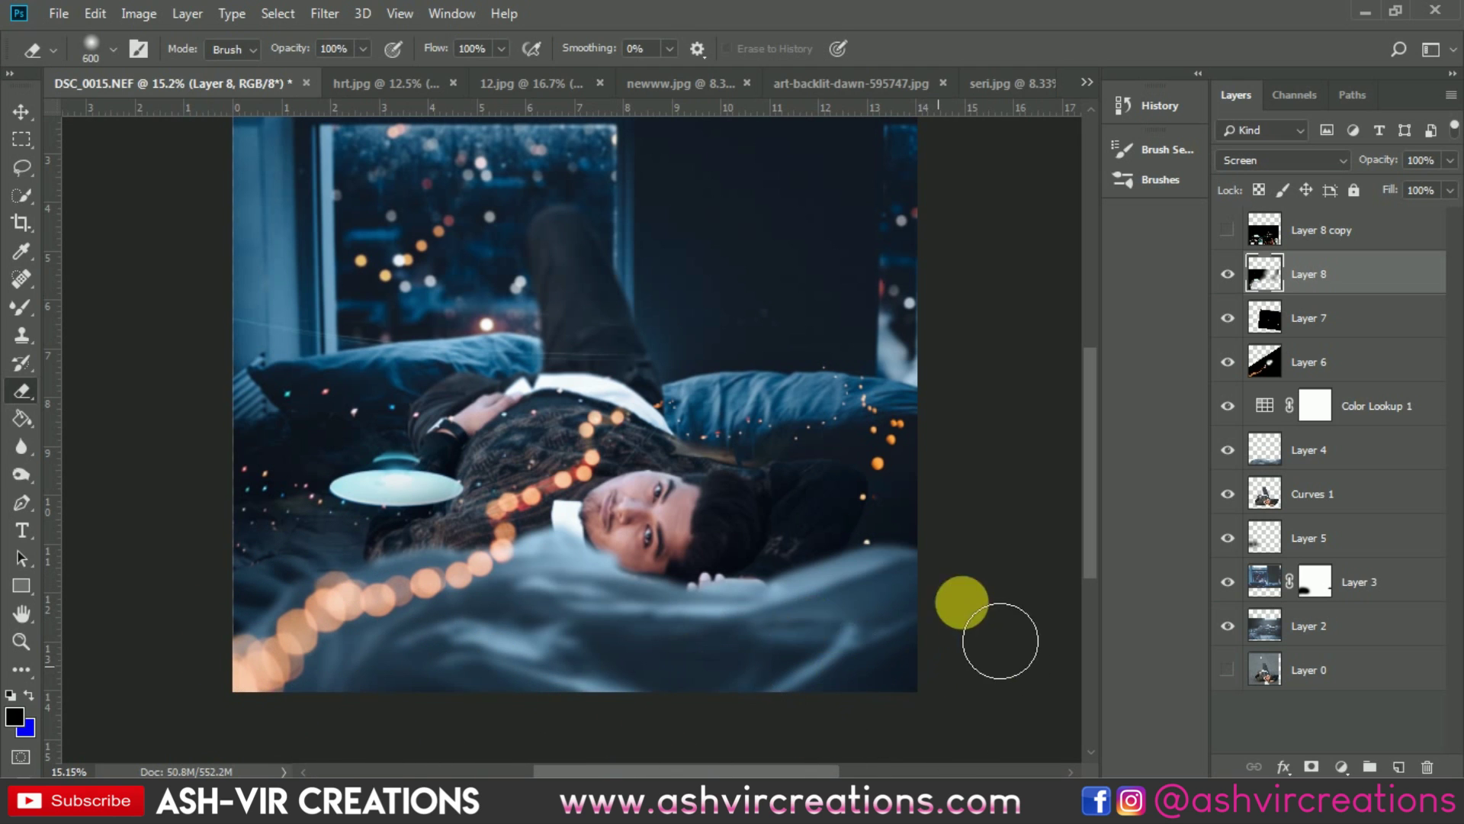
Erase Layer 8's leftovers around the man's head and the pillow behind him with a size 700 eraser, comparing with the layer hidden.
{"action": "key", "text": "]"}
{"action": "mouse_move", "coordinate": [714, 551]}
{"action": "left_mouse_down"}
{"action": "mouse_move", "coordinate": [686, 496]}
{"action": "mouse_move", "coordinate": [761, 446]}
{"action": "mouse_move", "coordinate": [862, 441]}
{"action": "mouse_move", "coordinate": [811, 366]}
{"action": "left_mouse_up"}
{"action": "left_click", "coordinate": [1226, 265]}
{"action": "left_click", "coordinate": [1226, 265]}
{"action": "left_click", "coordinate": [1226, 264]}
{"action": "left_click", "coordinate": [1226, 265]}
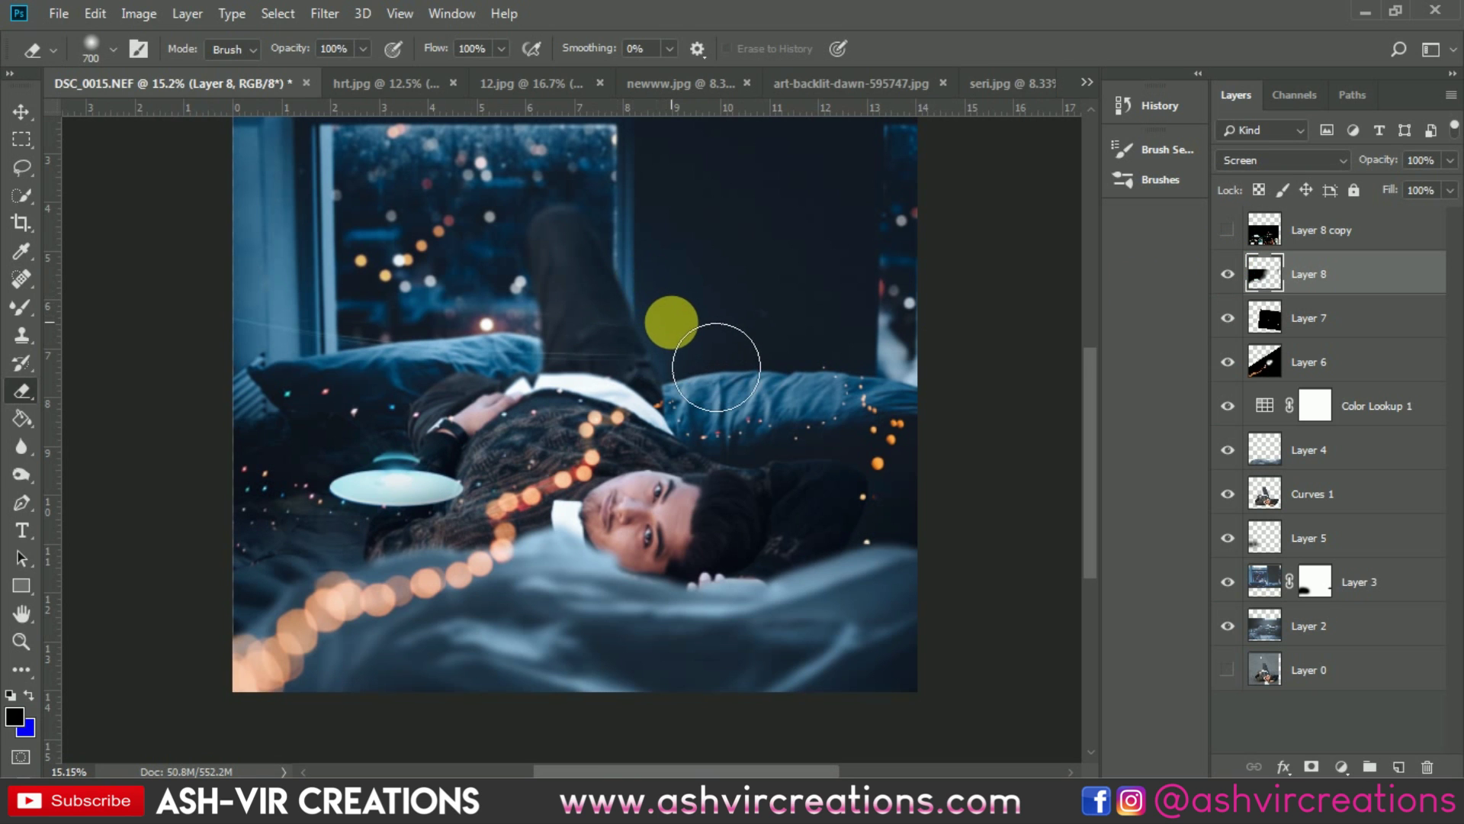
Erase Layer 8's wire traces across the man's legs and window and its hanging lamp with a size 400 eraser, toggling the layer to compare.
{"action": "scroll", "coordinate": [716, 367], "scroll_direction": "up", "scroll_amount": 2, "text": "alt"}
{"action": "key", "text": "bracketleft"}
{"action": "key", "text": "bracketleft"}
{"action": "key", "text": "bracketleft"}
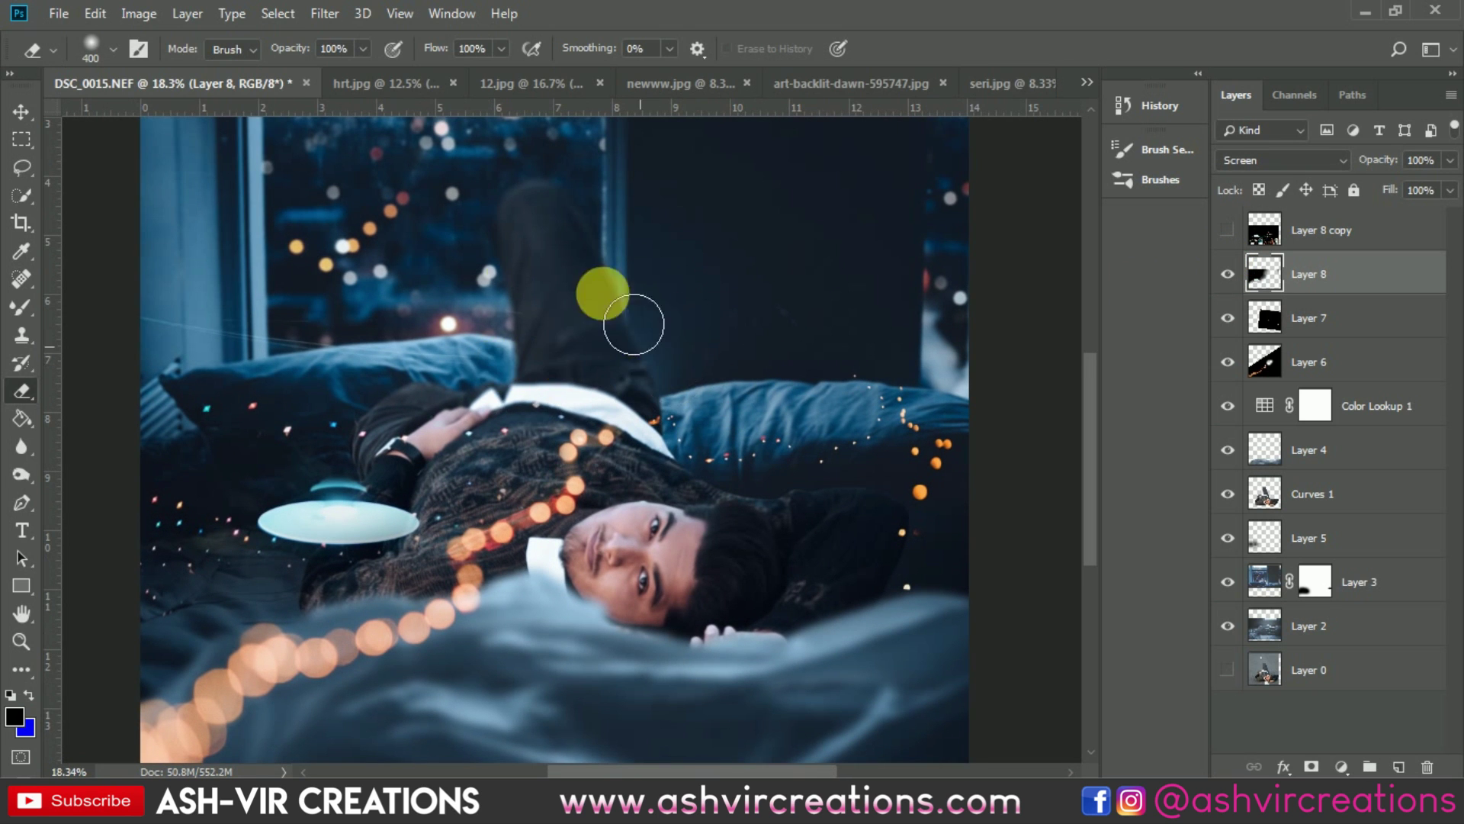
{"action": "left_click_drag", "start_coordinate": [615, 340], "coordinate": [757, 363]}
{"action": "mouse_move", "coordinate": [616, 394]}
{"action": "left_mouse_down"}
{"action": "mouse_move", "coordinate": [431, 380]}
{"action": "mouse_move", "coordinate": [688, 369]}
{"action": "mouse_move", "coordinate": [486, 328]}
{"action": "left_mouse_up"}
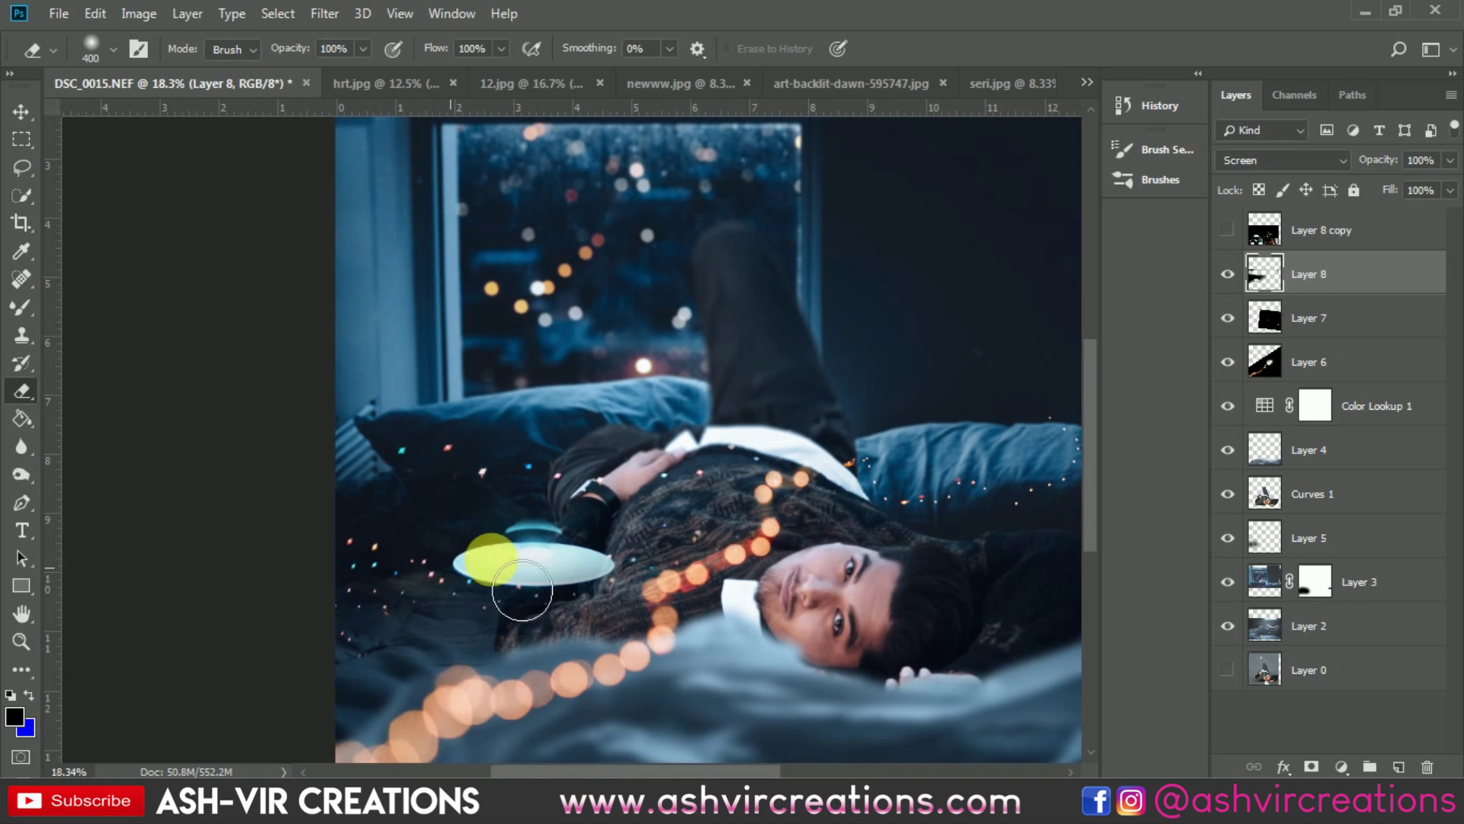
{"action": "left_click", "coordinate": [1228, 274]}
{"action": "left_click", "coordinate": [1228, 274]}
{"action": "left_click", "coordinate": [1228, 274]}
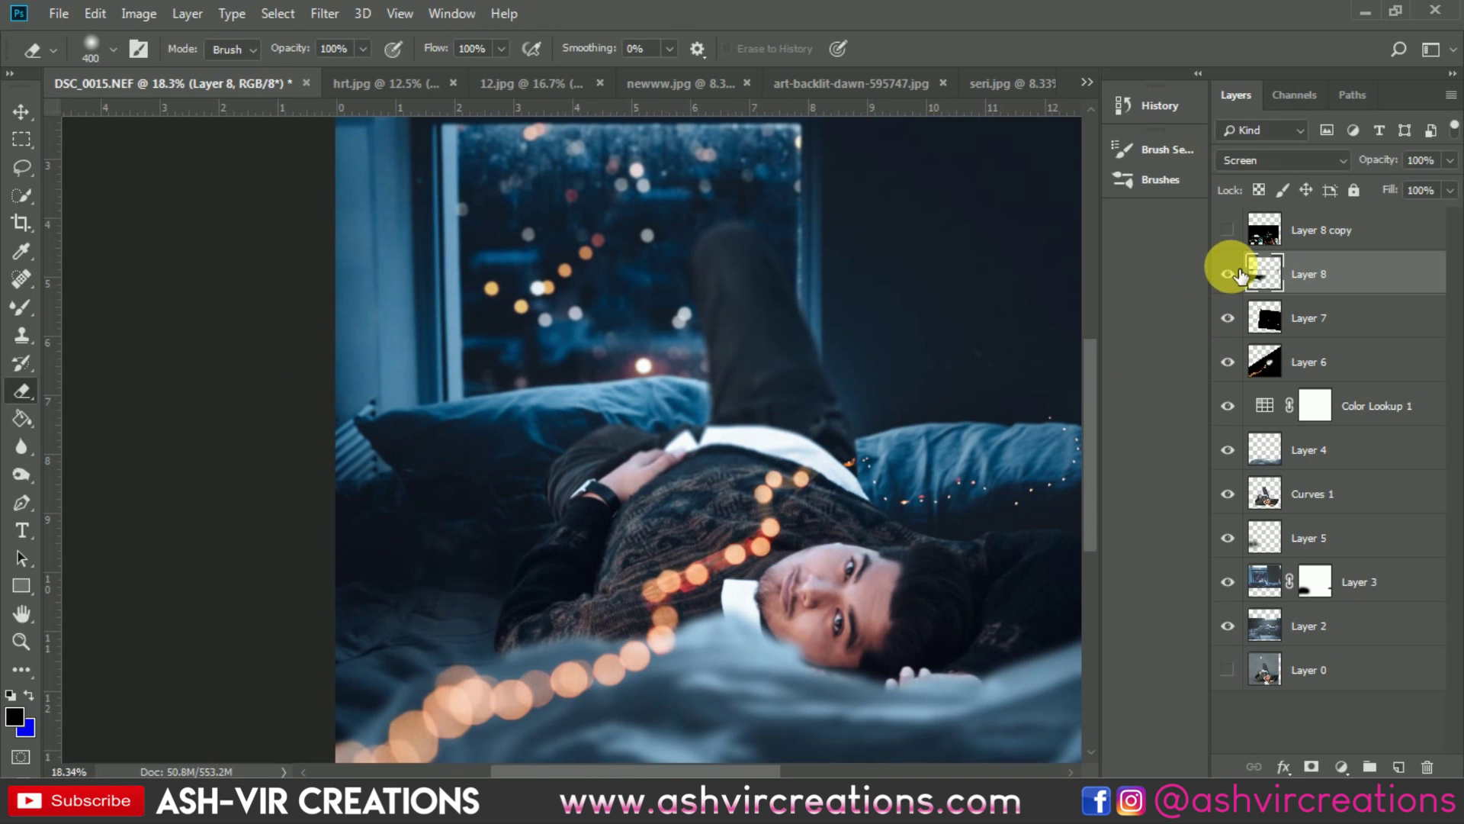
Erase Layer 8's faint traces among the small lights on the dark bedding beside the man, using eraser sizes 200 and 100.
{"action": "left_click", "coordinate": [1228, 274]}
{"action": "scroll", "coordinate": [523, 516], "scroll_direction": "up", "scroll_amount": 3}
{"action": "mouse_move", "coordinate": [500, 535]}
{"action": "left_mouse_down"}
{"action": "mouse_move", "coordinate": [585, 536]}
{"action": "mouse_move", "coordinate": [631, 565]}
{"action": "mouse_move", "coordinate": [631, 611]}
{"action": "mouse_move", "coordinate": [513, 611]}
{"action": "mouse_move", "coordinate": [542, 621]}
{"action": "mouse_move", "coordinate": [494, 602]}
{"action": "mouse_move", "coordinate": [641, 617]}
{"action": "mouse_move", "coordinate": [662, 598]}
{"action": "mouse_move", "coordinate": [523, 604]}
{"action": "mouse_move", "coordinate": [763, 534]}
{"action": "left_mouse_up"}
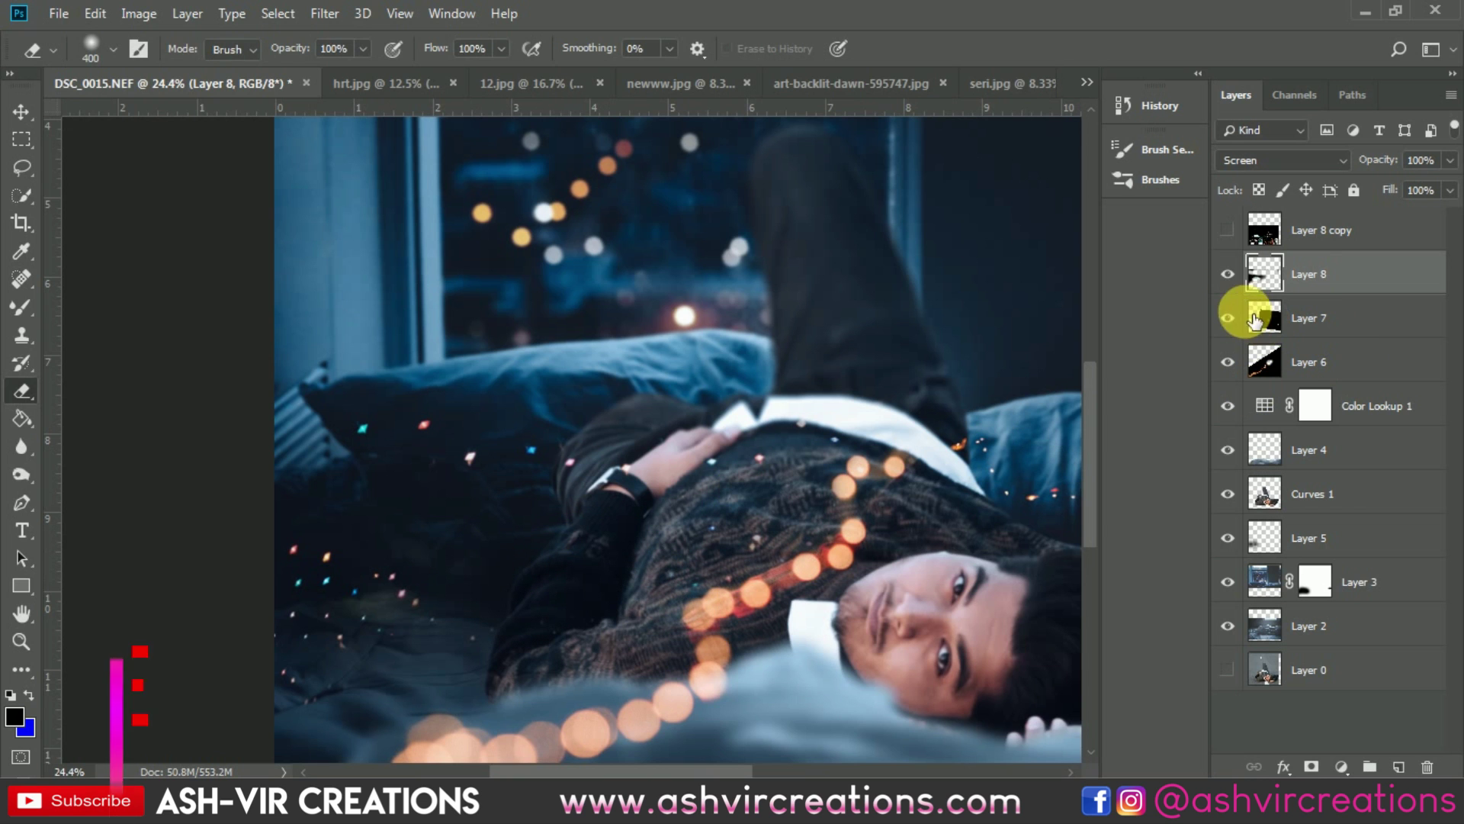
{"action": "left_click", "coordinate": [1228, 274]}
{"action": "left_click", "coordinate": [1220, 270]}
{"action": "scroll", "coordinate": [382, 612], "scroll_direction": "up", "scroll_amount": 4}
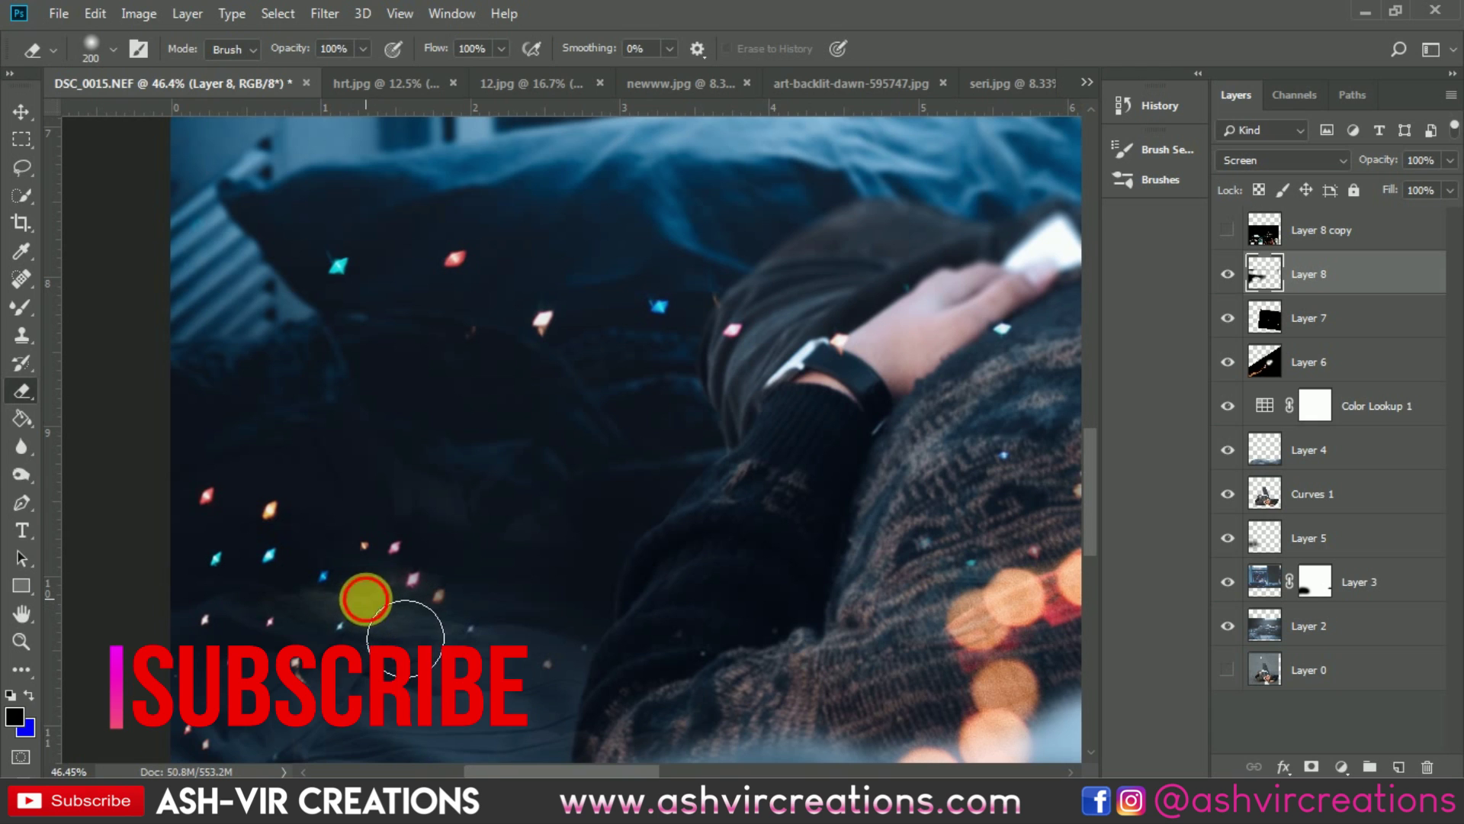
{"action": "key", "text": "bracketleft"}
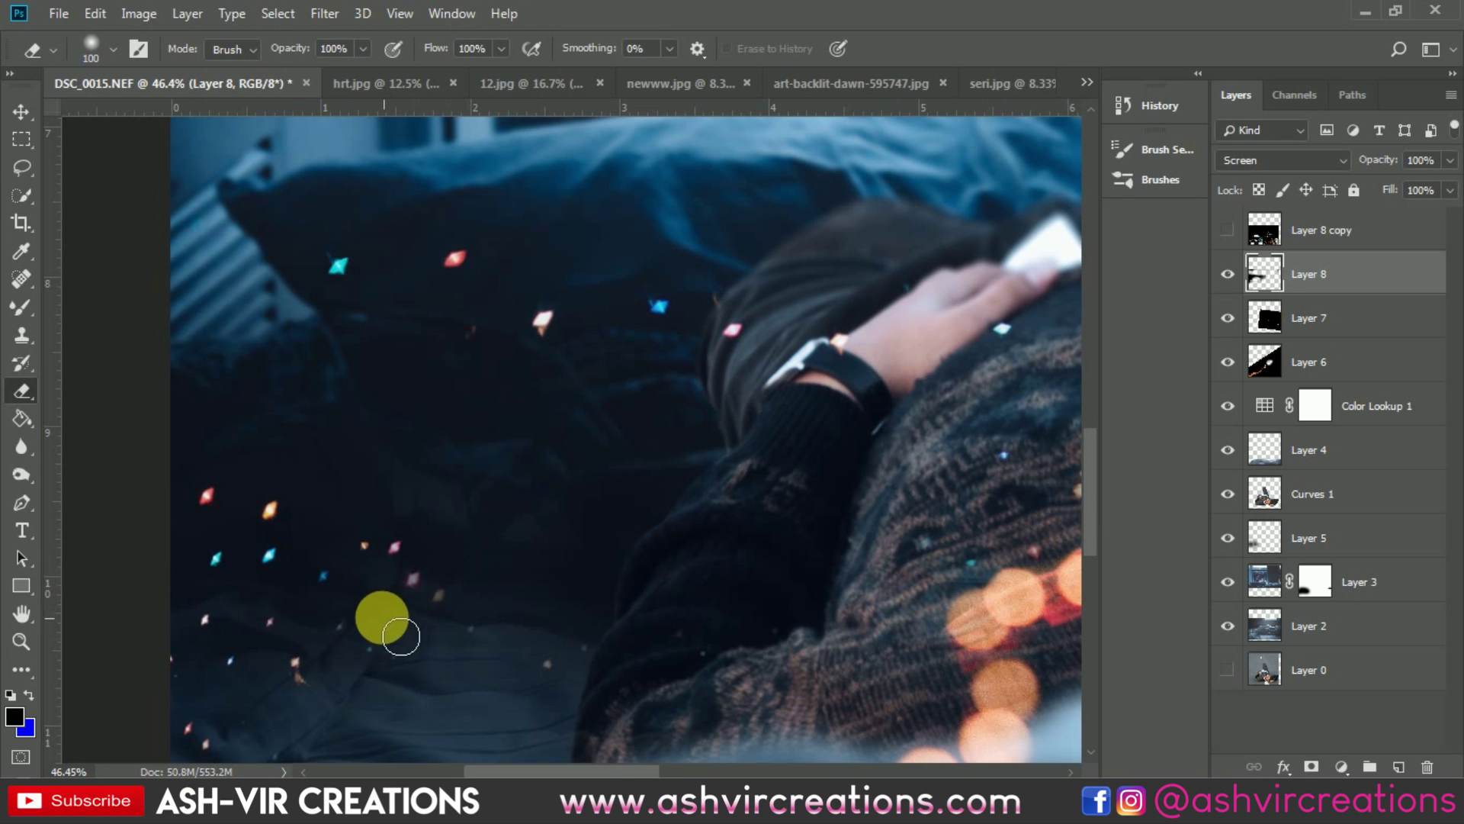
{"action": "scroll", "coordinate": [442, 614], "scroll_direction": "down", "scroll_amount": 5}
{"action": "key", "text": "v"}
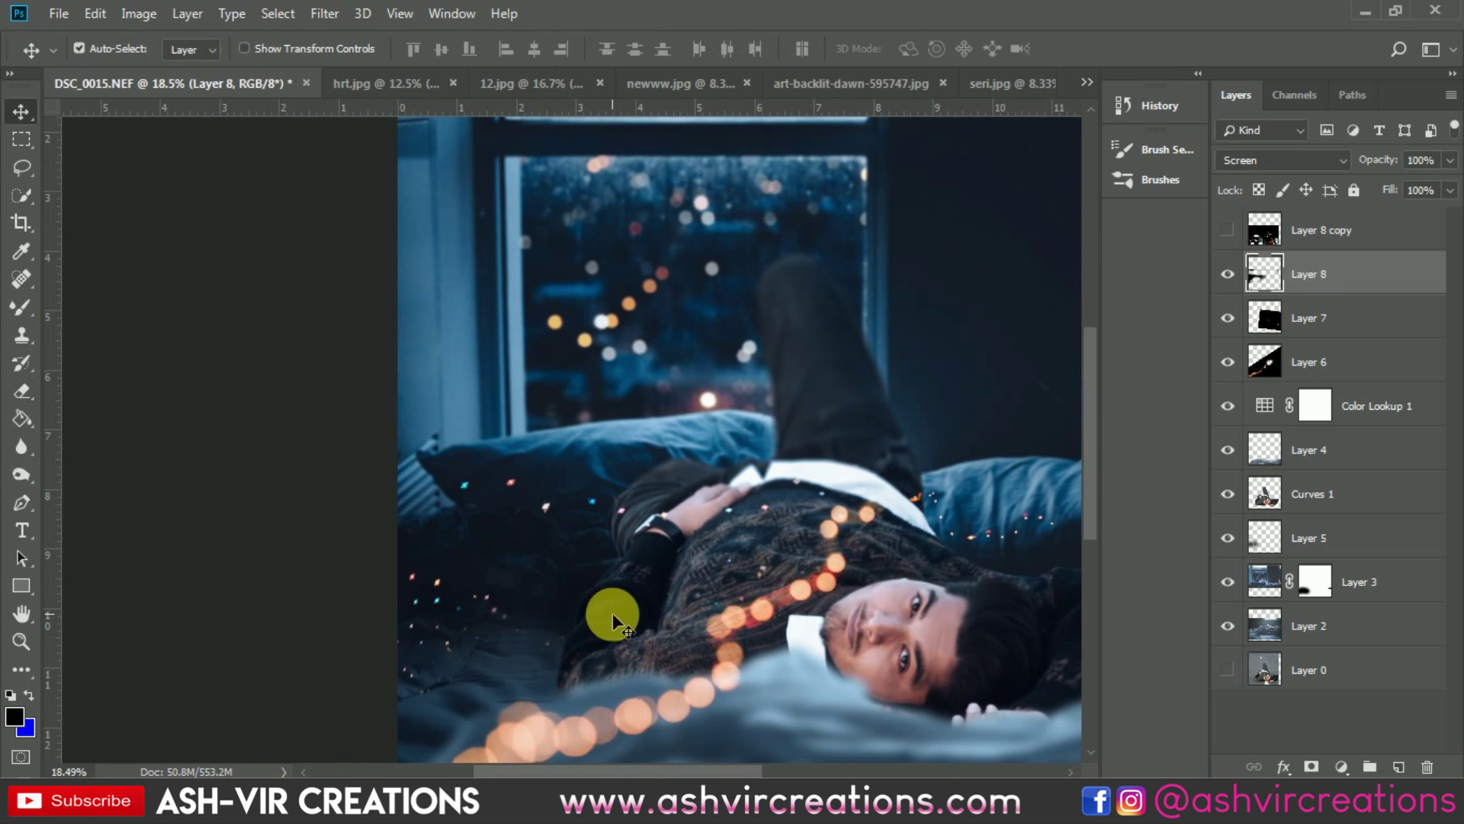
Compare the composite with Layer 8 hidden and shown, and examine its lights across the bed, window and sweater.
{"action": "scroll", "coordinate": [611, 611], "scroll_direction": "down", "scroll_amount": 1}
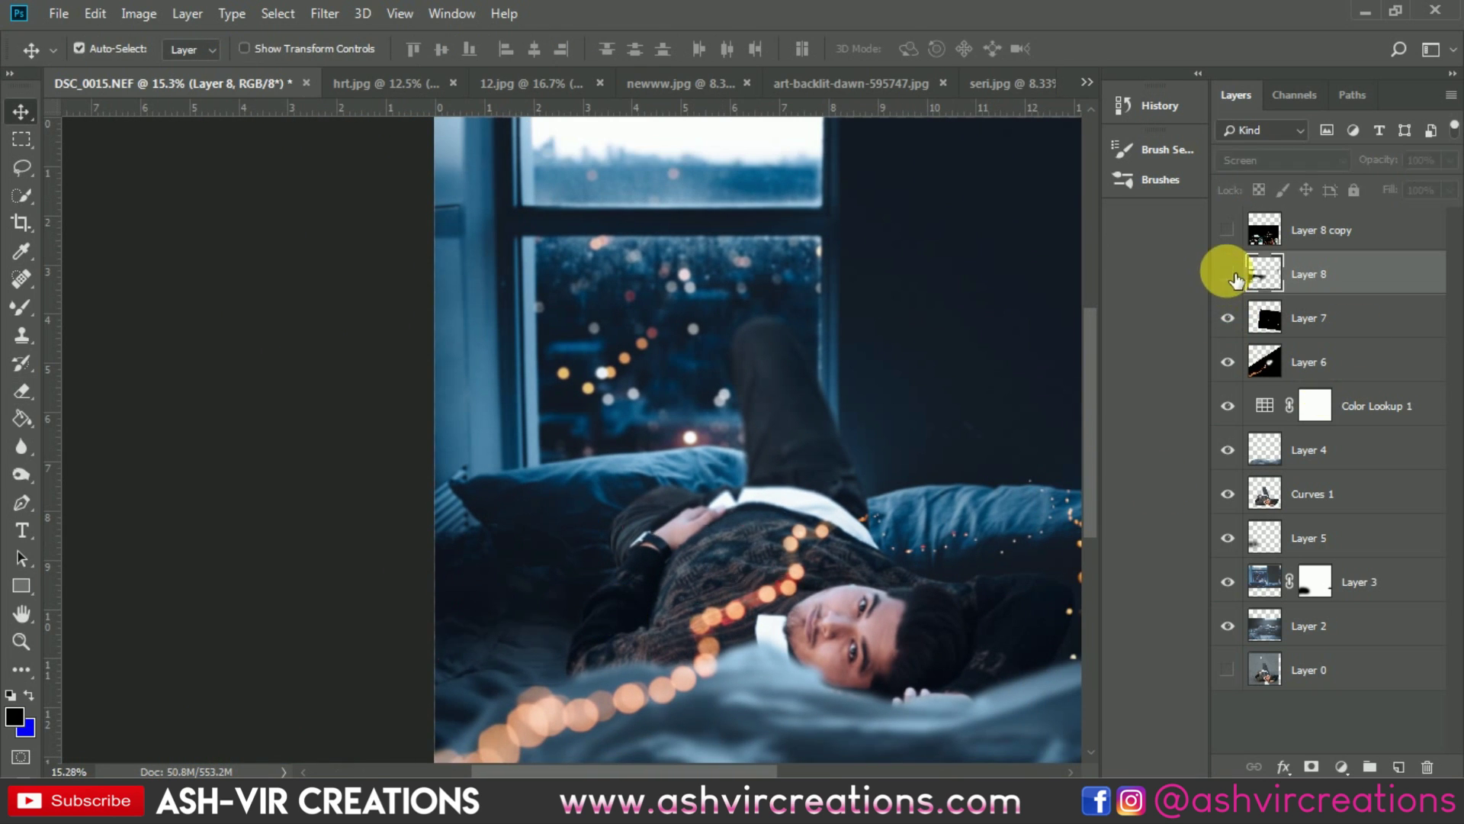
{"action": "left_click_drag", "start_coordinate": [1010, 497], "coordinate": [899, 427]}
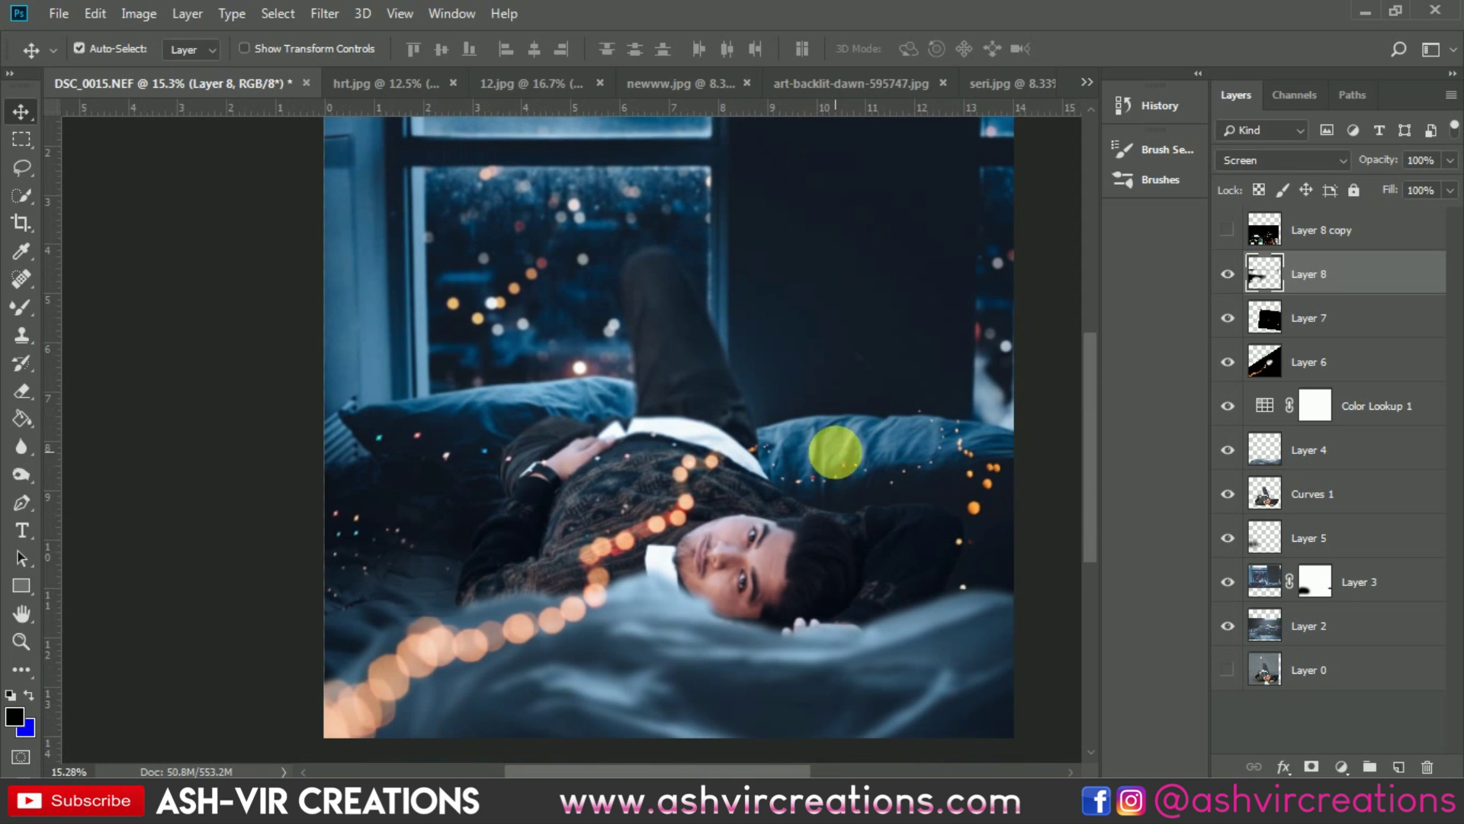
{"action": "left_click", "coordinate": [1228, 273]}
{"action": "scroll", "coordinate": [915, 386], "scroll_direction": "down", "scroll_amount": 2}
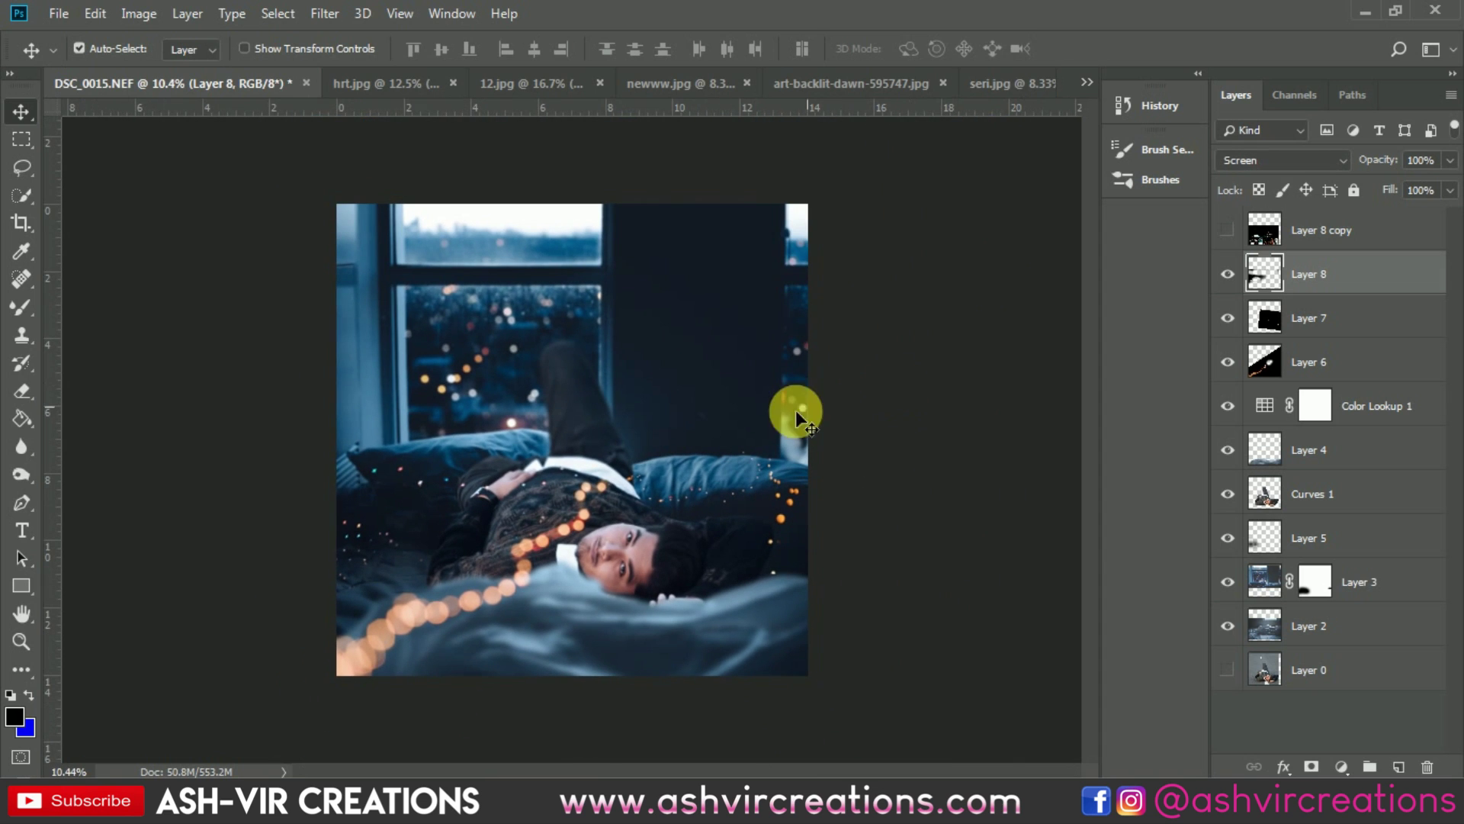
{"action": "scroll", "coordinate": [771, 420], "scroll_direction": "down", "scroll_amount": 1}
{"action": "scroll", "coordinate": [656, 453], "scroll_direction": "up", "scroll_amount": 1}
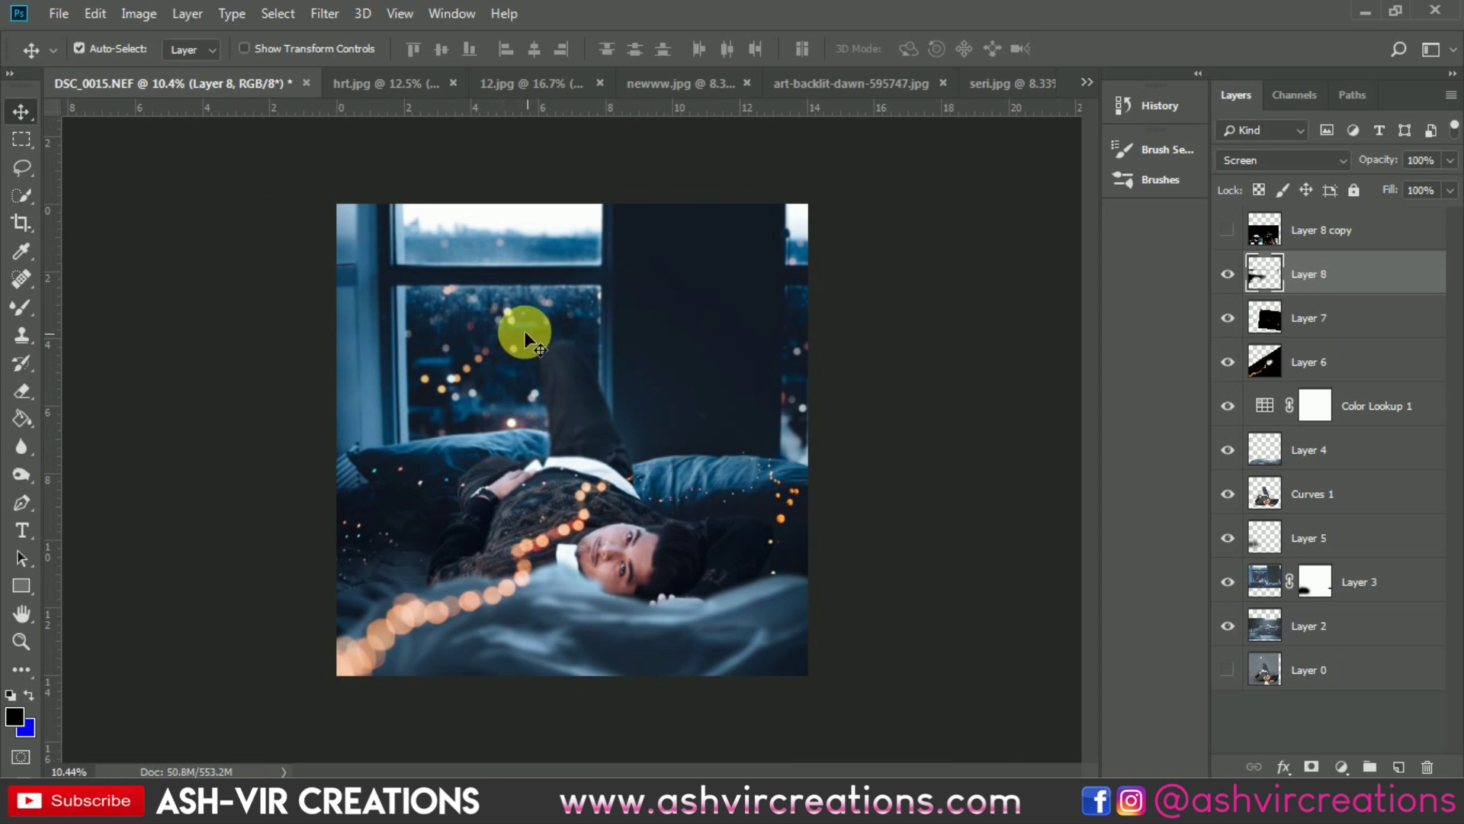
{"action": "scroll", "coordinate": [668, 414], "scroll_direction": "up", "scroll_amount": 7}
{"action": "scroll", "coordinate": [668, 414], "scroll_direction": "down", "scroll_amount": 8}
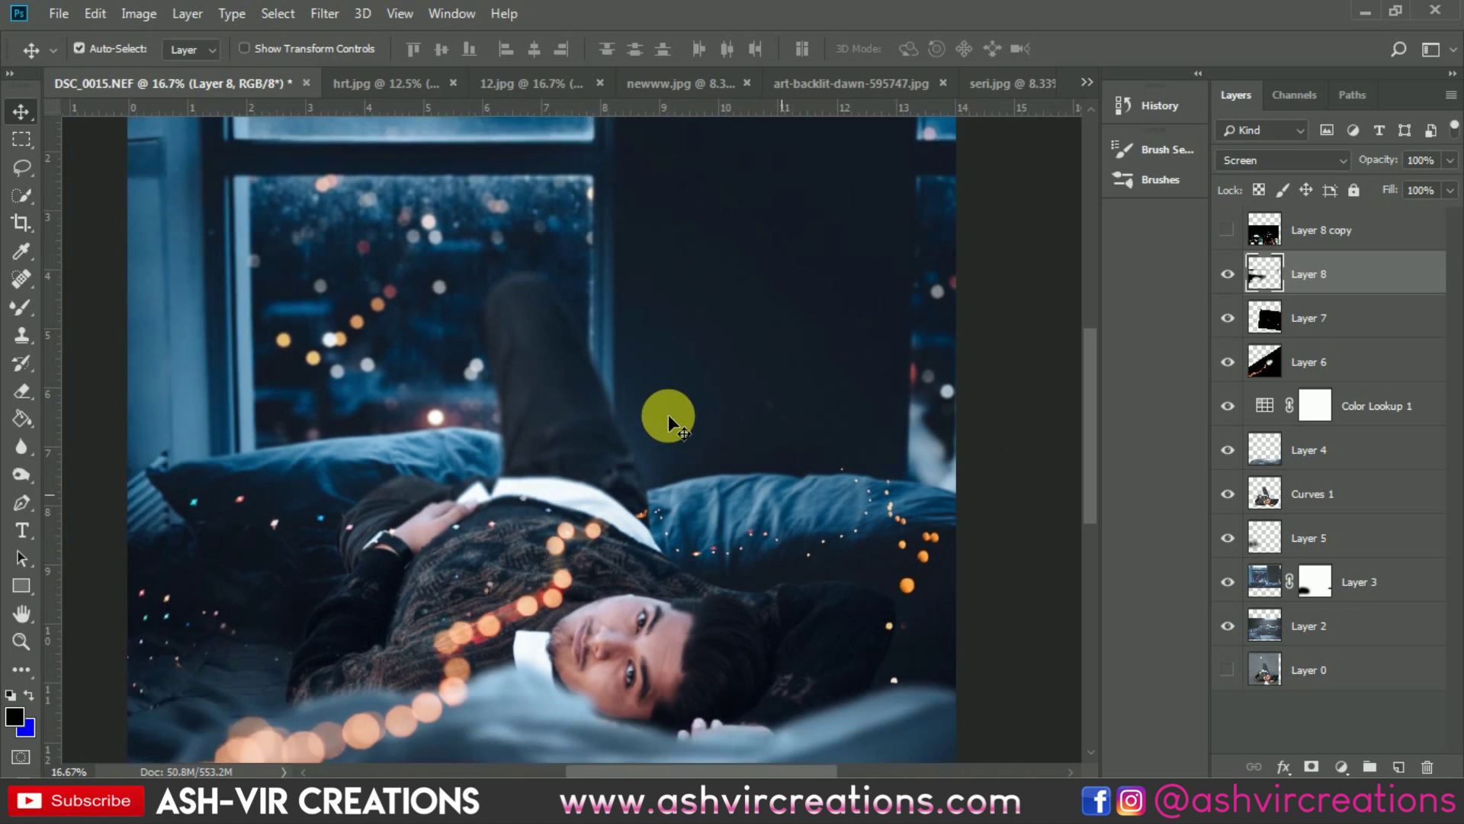
{"action": "scroll", "coordinate": [427, 491], "scroll_direction": "up", "scroll_amount": 12}
{"action": "scroll", "coordinate": [401, 533], "scroll_direction": "up", "scroll_amount": 5}
{"action": "scroll", "coordinate": [401, 532], "scroll_direction": "down", "scroll_amount": 8}
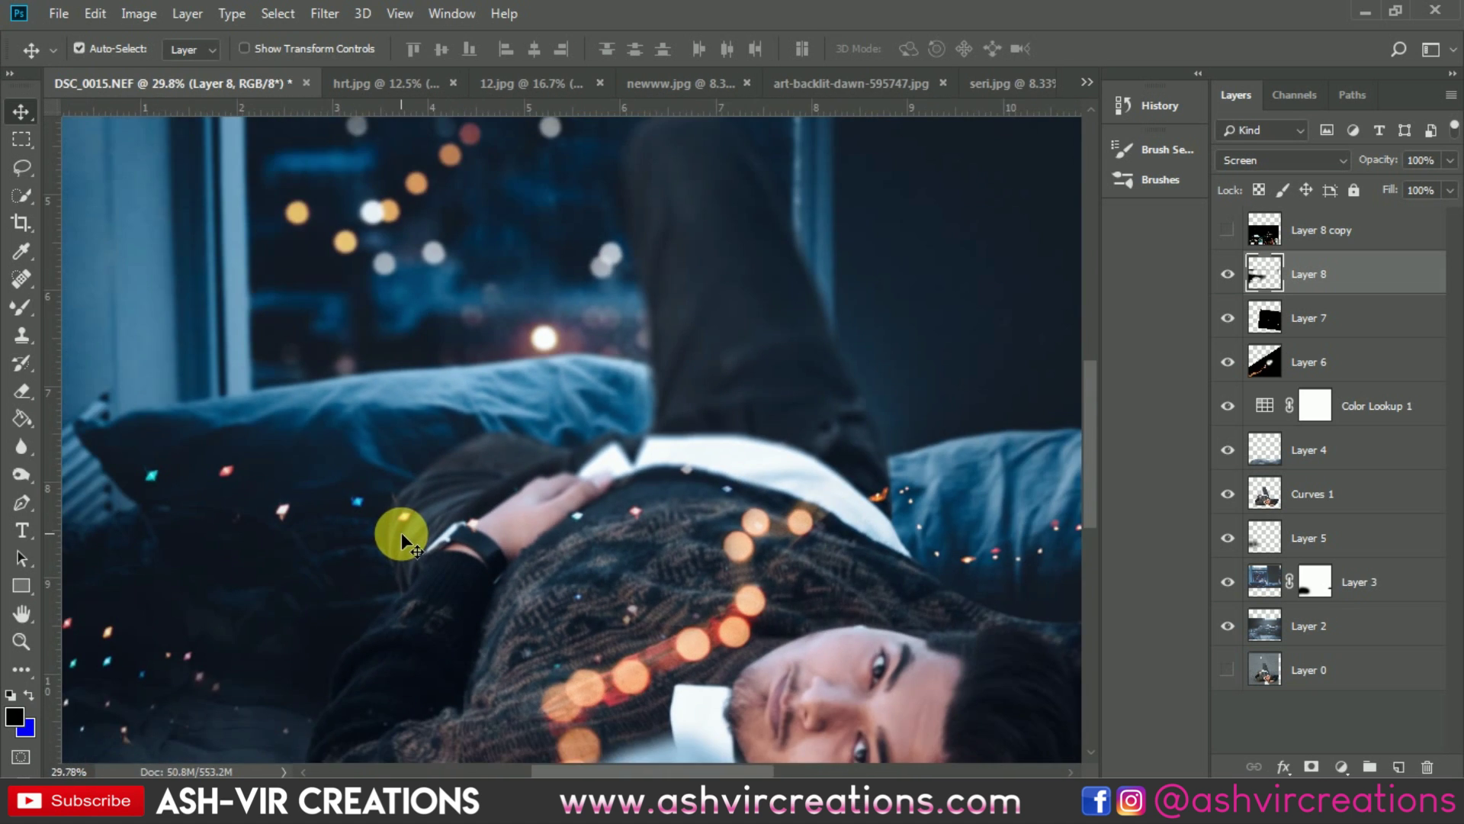
{"action": "scroll", "coordinate": [401, 532], "scroll_direction": "down", "scroll_amount": 2}
{"action": "scroll", "coordinate": [420, 533], "scroll_direction": "up", "scroll_amount": 4}
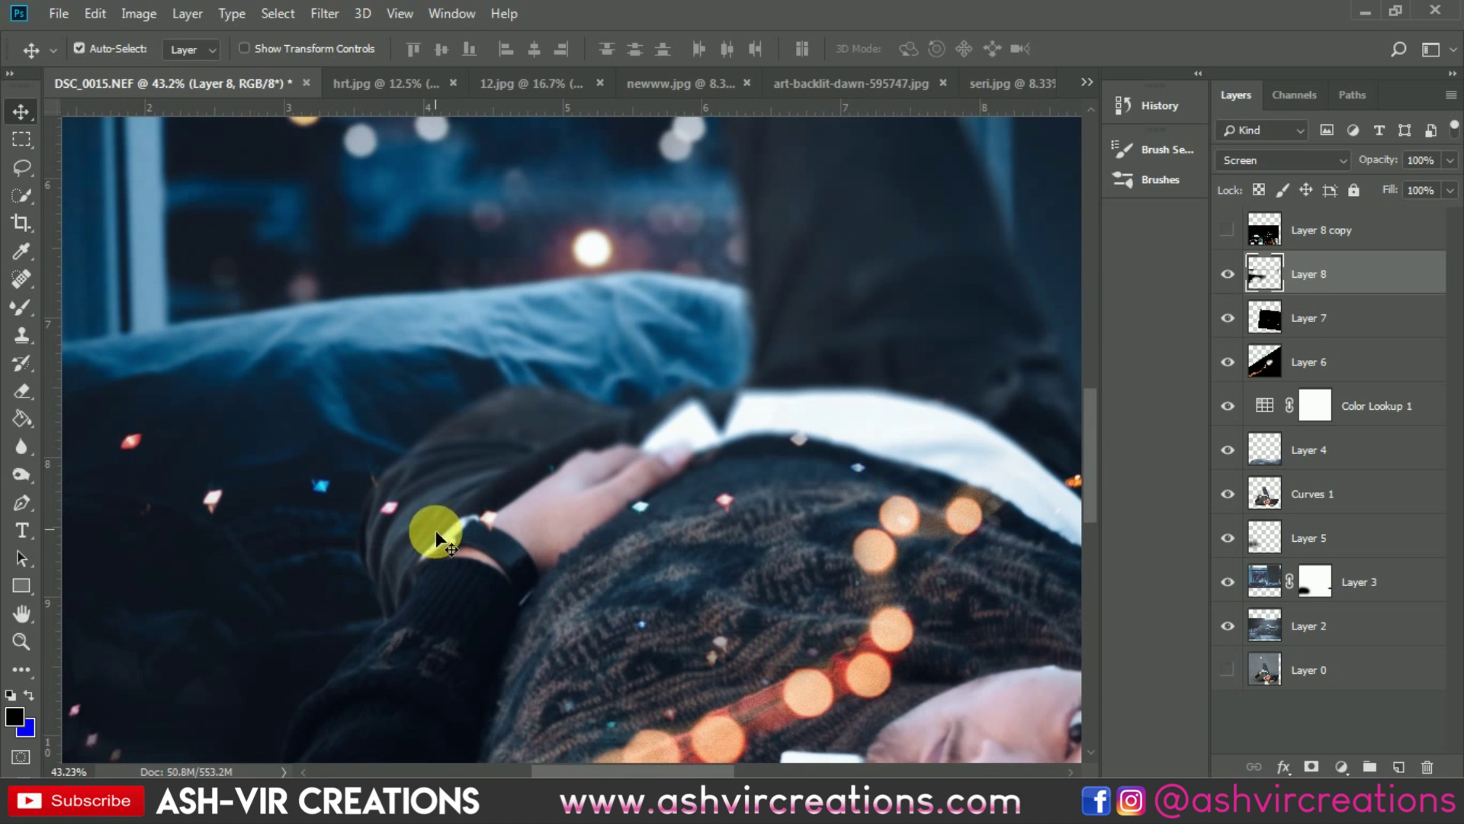
Blur the edge of the man's dark clothing behind his wristwatch on the Curves 1 layer, using the Blur tool at size 300.
{"action": "left_click", "coordinate": [1323, 492]}
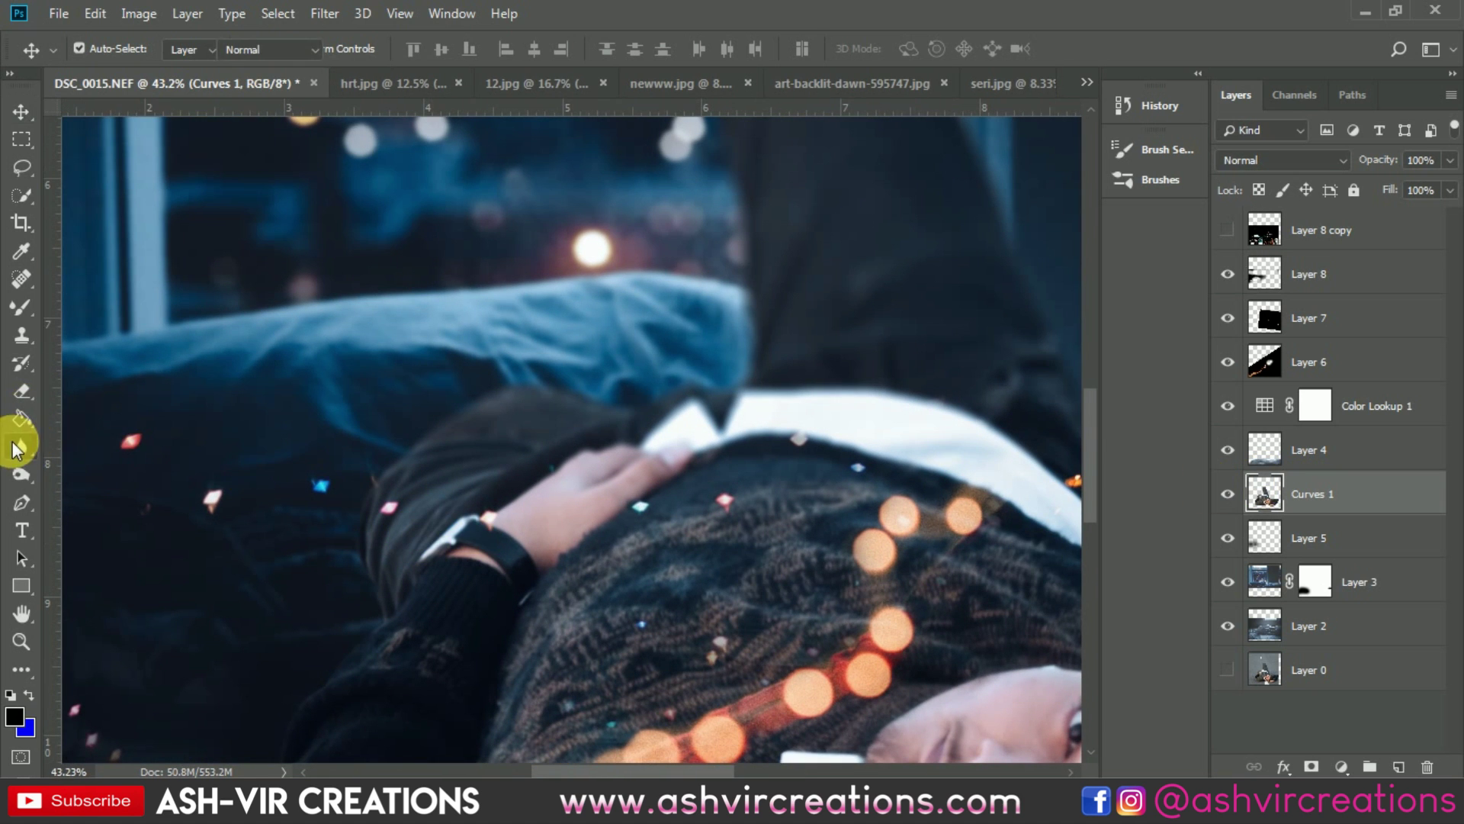
{"action": "left_click", "coordinate": [13, 446]}
{"action": "scroll", "coordinate": [359, 533], "scroll_direction": "up", "scroll_amount": 4}
{"action": "key", "text": "bracketright"}
{"action": "key", "text": "bracketright"}
{"action": "key", "text": "bracketright"}
{"action": "key", "text": "bracketright"}
{"action": "key", "text": "bracketright"}
{"action": "key", "text": "bracketright"}
{"action": "key", "text": "bracketright"}
{"action": "key", "text": "bracketright"}
{"action": "key", "text": "bracketright"}
{"action": "key", "text": "bracketright"}
{"action": "key", "text": "bracketright"}
{"action": "key", "text": "bracketright"}
{"action": "mouse_move", "coordinate": [492, 376]}
{"action": "left_mouse_down"}
{"action": "mouse_move", "coordinate": [398, 570]}
{"action": "mouse_move", "coordinate": [451, 416]}
{"action": "left_mouse_up"}
{"action": "key", "text": "bracketleft"}
{"action": "mouse_move", "coordinate": [336, 556]}
{"action": "left_mouse_down"}
{"action": "mouse_move", "coordinate": [444, 491]}
{"action": "mouse_move", "coordinate": [505, 359]}
{"action": "left_mouse_up"}
{"action": "left_click_drag", "start_coordinate": [367, 53], "coordinate": [641, 66]}
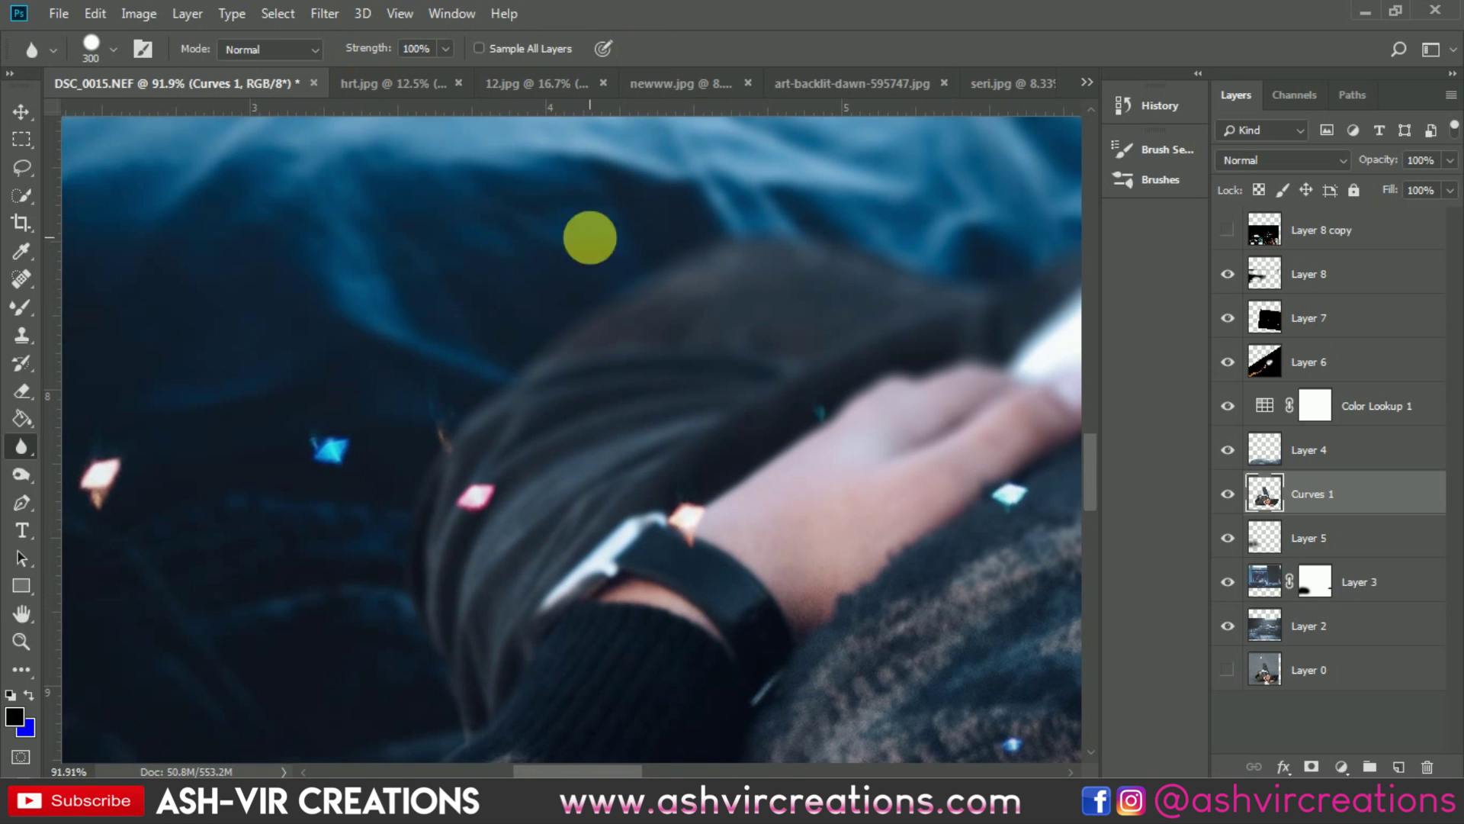
{"action": "scroll", "coordinate": [485, 485], "scroll_direction": "down", "scroll_amount": 5}
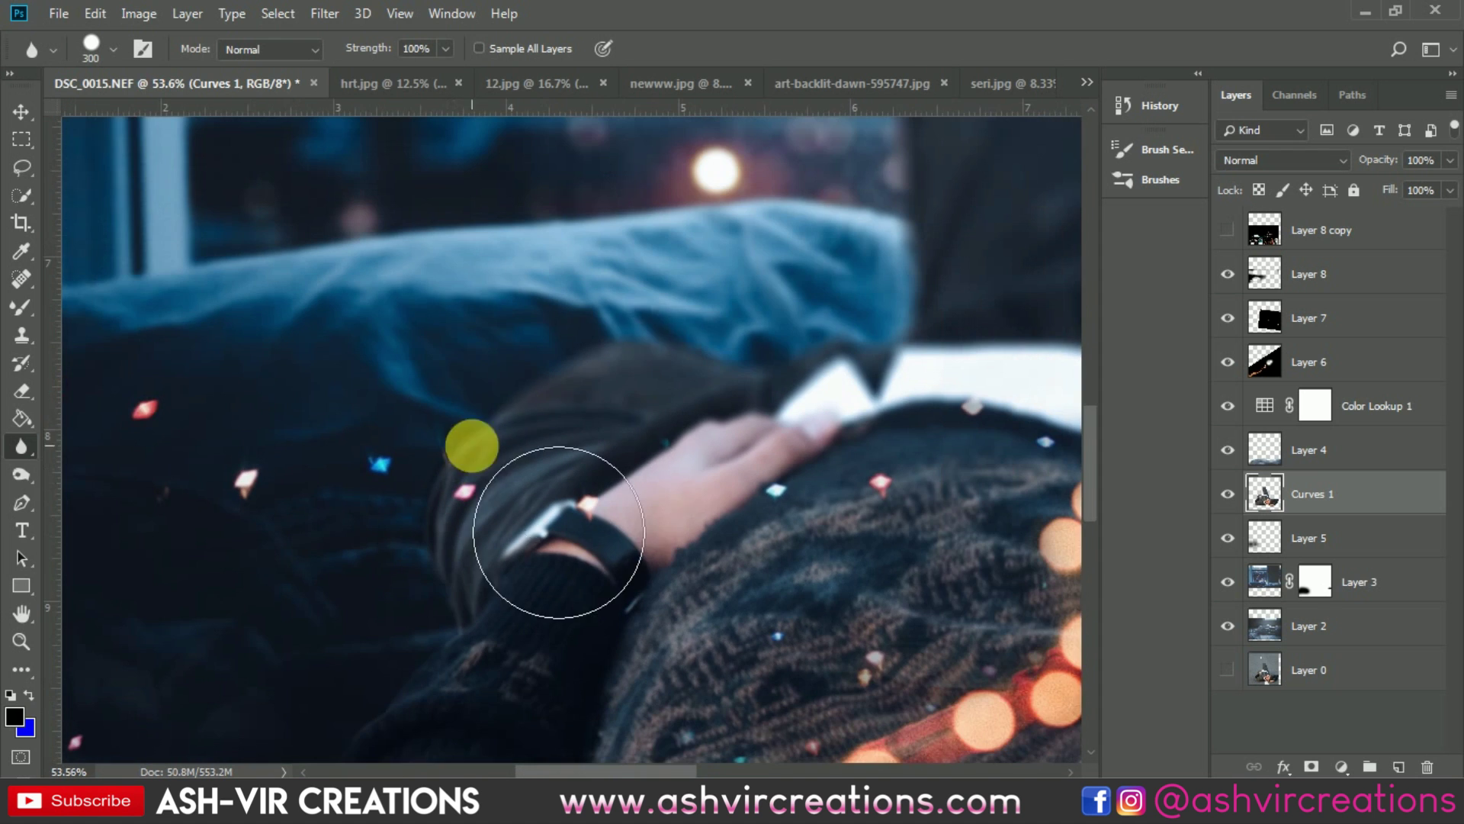
{"action": "scroll", "coordinate": [572, 418], "scroll_direction": "up", "scroll_amount": 6}
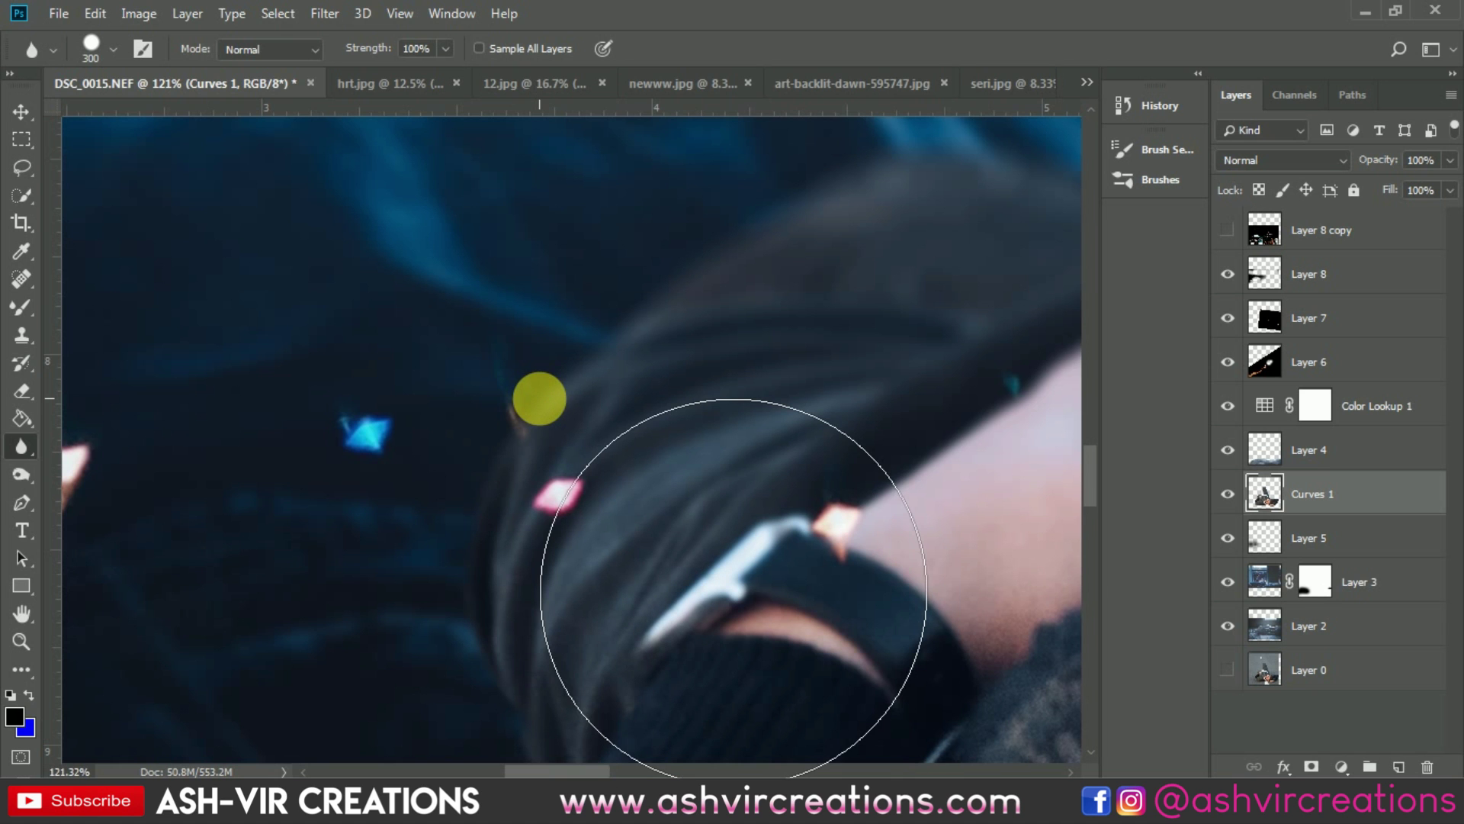
{"action": "scroll", "coordinate": [539, 399], "scroll_direction": "down", "scroll_amount": 3}
Erase Layer 8's stray trace beside the dark clothing near the wristwatch with a size 100 eraser.
{"action": "key", "text": "v"}
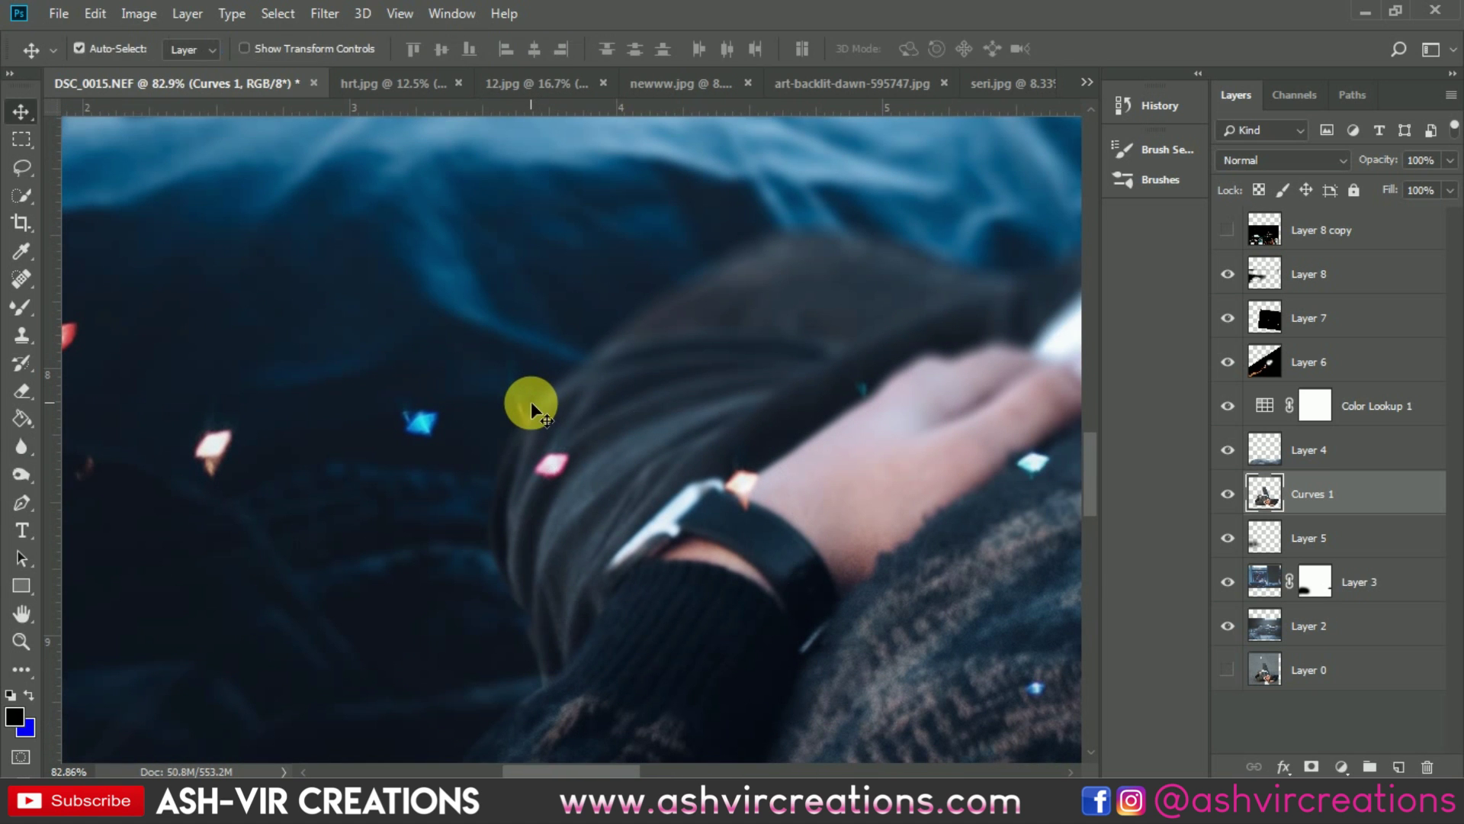
{"action": "scroll", "coordinate": [531, 401], "scroll_direction": "down", "scroll_amount": 2}
{"action": "scroll", "coordinate": [531, 401], "scroll_direction": "down", "scroll_amount": 4}
{"action": "scroll", "coordinate": [531, 401], "scroll_direction": "up", "scroll_amount": 5}
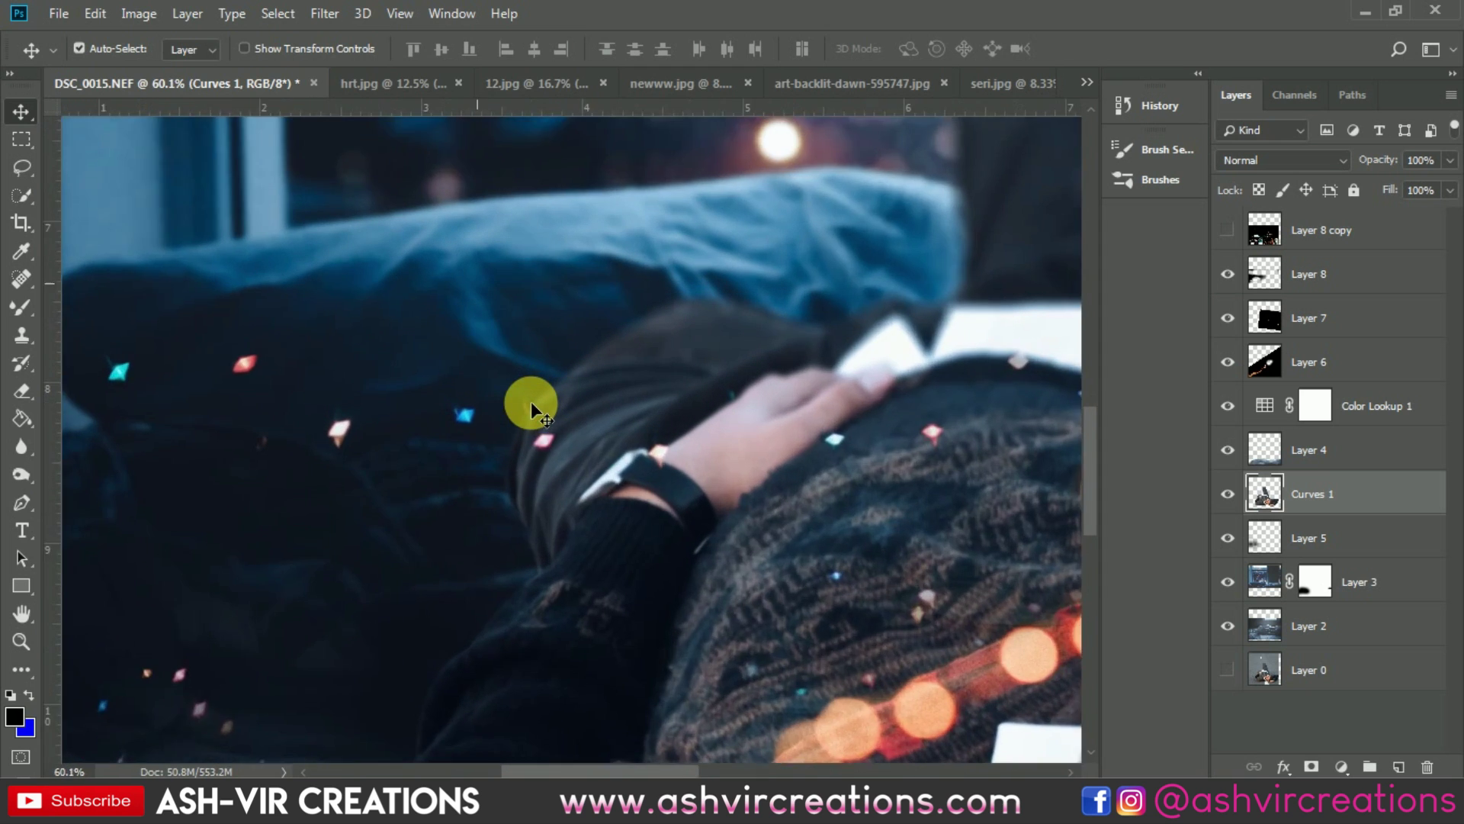
{"action": "left_click", "coordinate": [520, 402]}
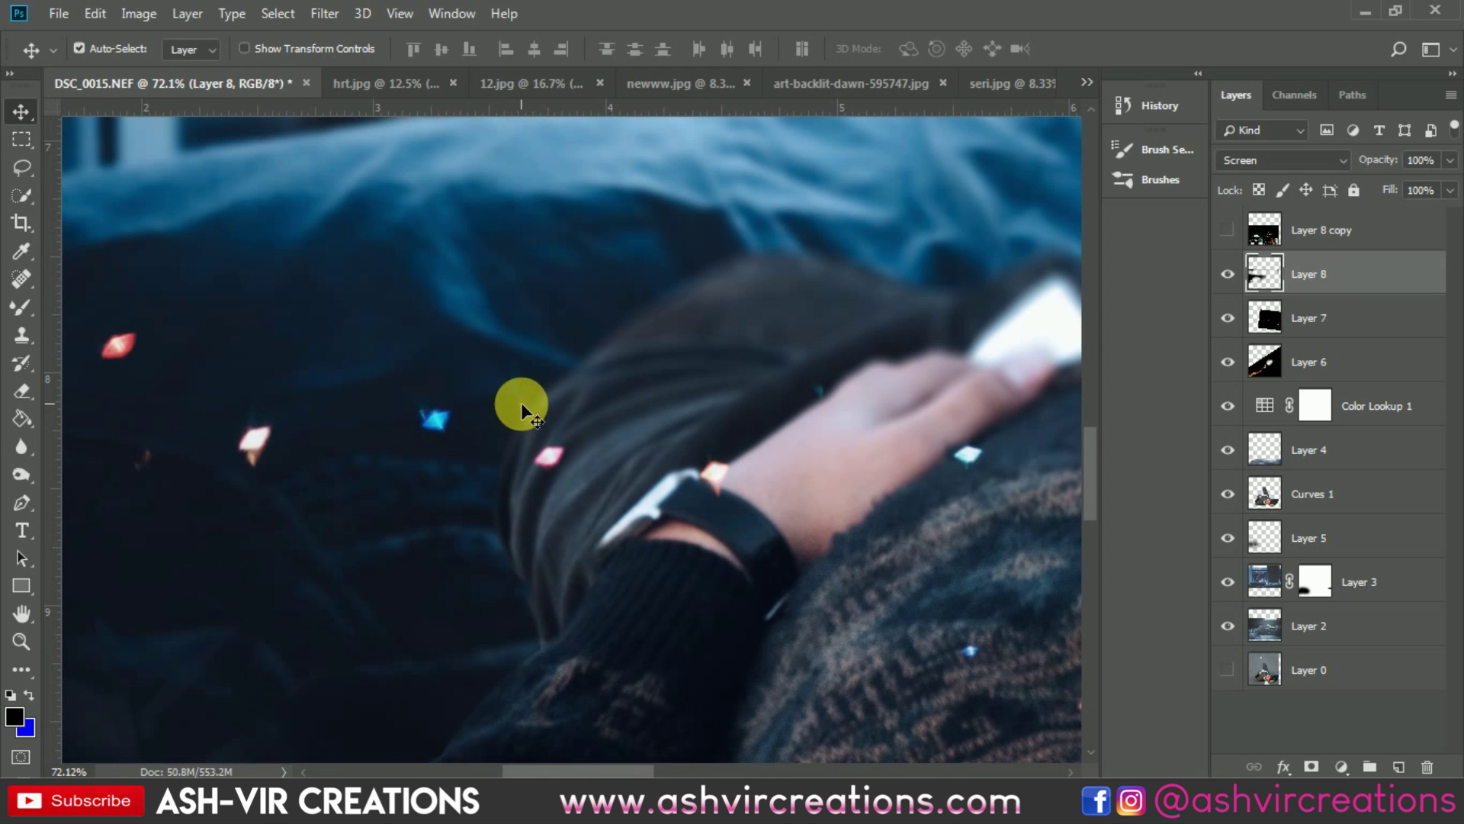
{"action": "left_click", "coordinate": [1228, 275]}
{"action": "left_click", "coordinate": [25, 446]}
{"action": "left_click", "coordinate": [22, 391]}
{"action": "left_click", "coordinate": [850, 414]}
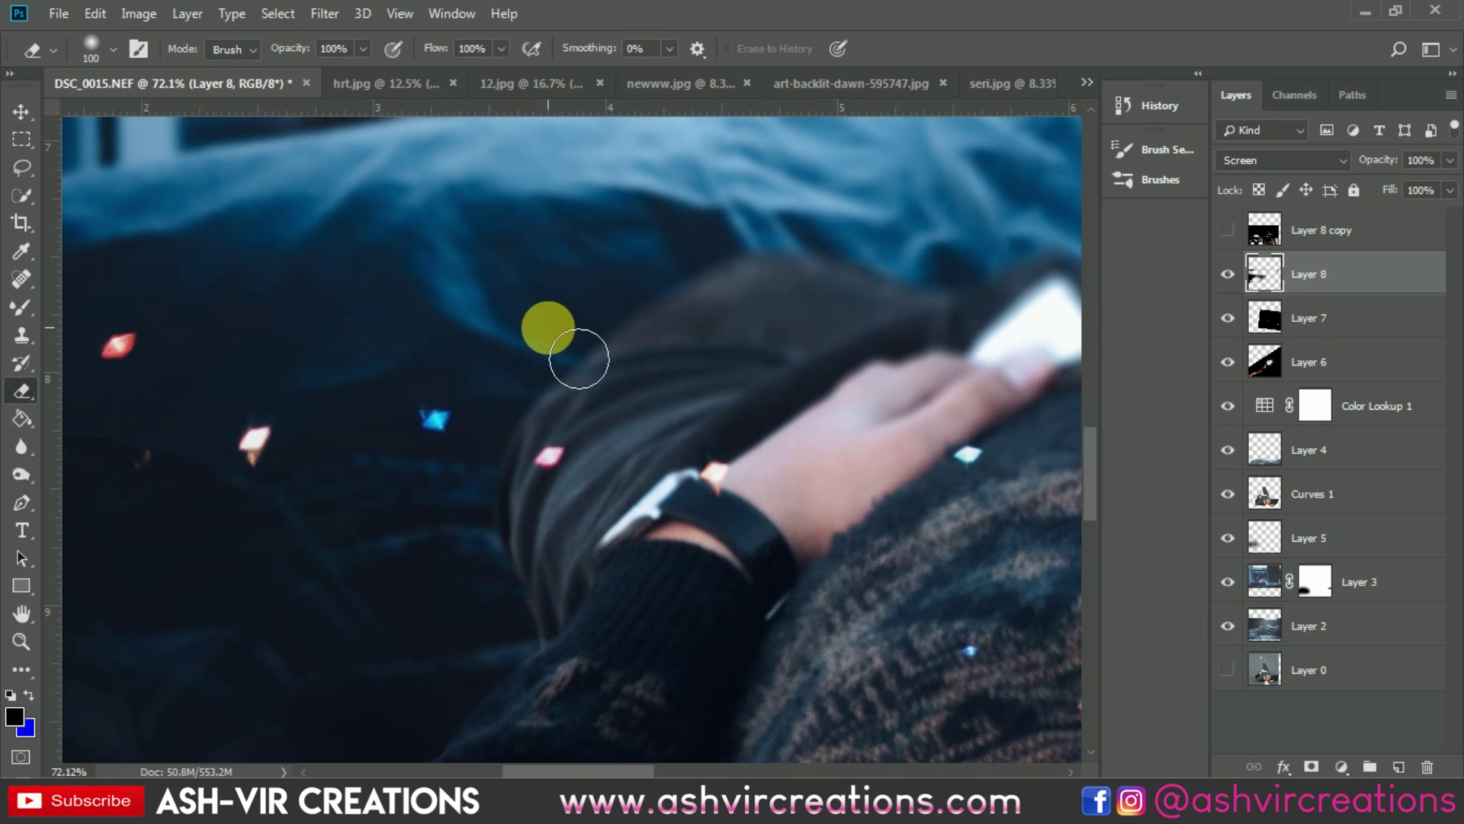
Erase Layer 8's leftover marks on the man's sweater with a size 200 eraser, comparing with the layer hidden.
{"action": "scroll", "coordinate": [579, 350], "scroll_direction": "down", "scroll_amount": 5}
{"action": "scroll", "coordinate": [671, 351], "scroll_direction": "right", "scroll_amount": 3}
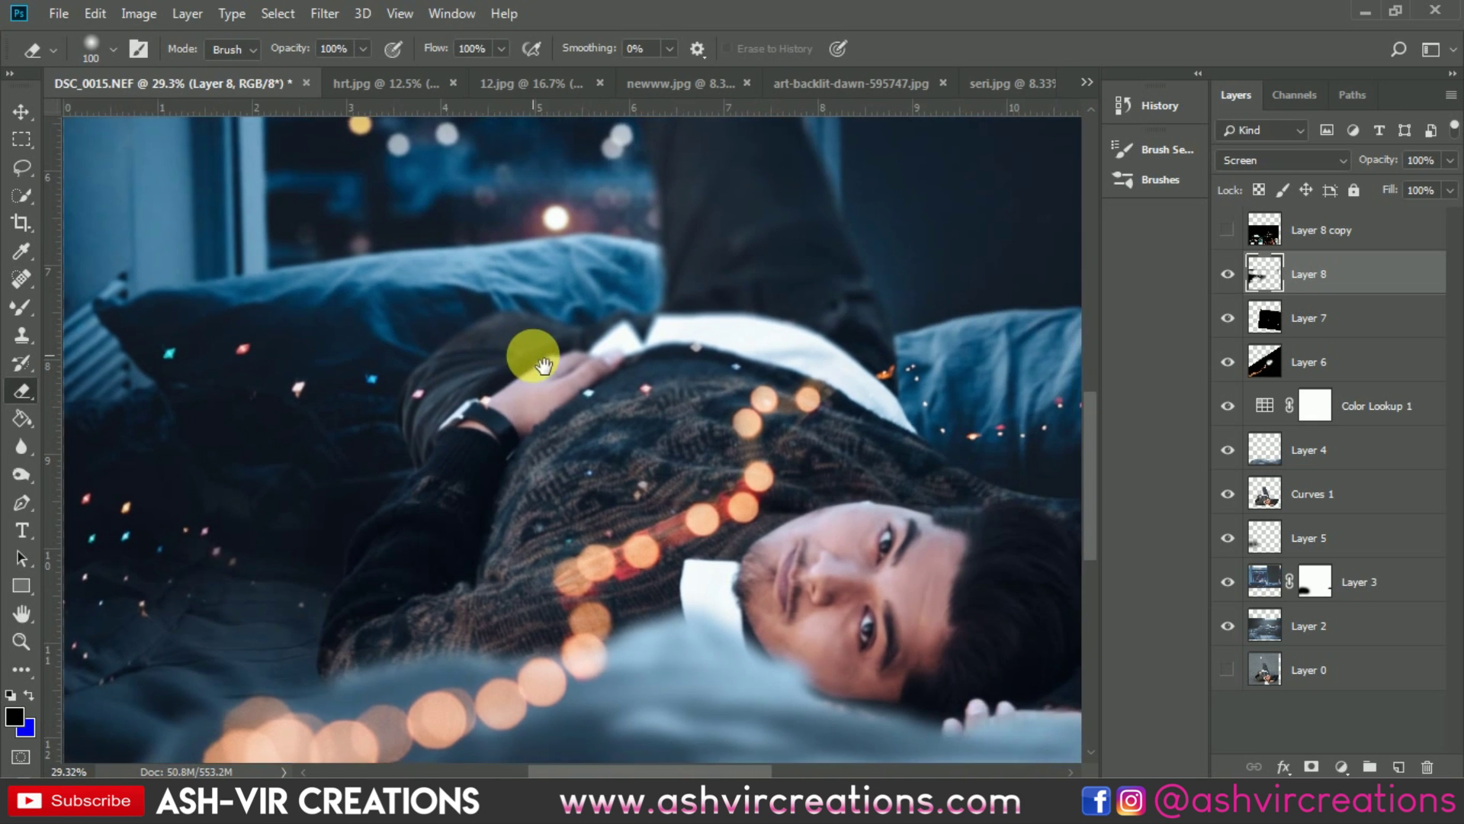
{"action": "left_click", "coordinate": [1229, 273]}
{"action": "left_click", "coordinate": [1229, 274]}
{"action": "left_click", "coordinate": [1229, 273]}
{"action": "left_click", "coordinate": [1229, 274]}
{"action": "scroll", "coordinate": [808, 492], "scroll_direction": "up", "scroll_amount": 1}
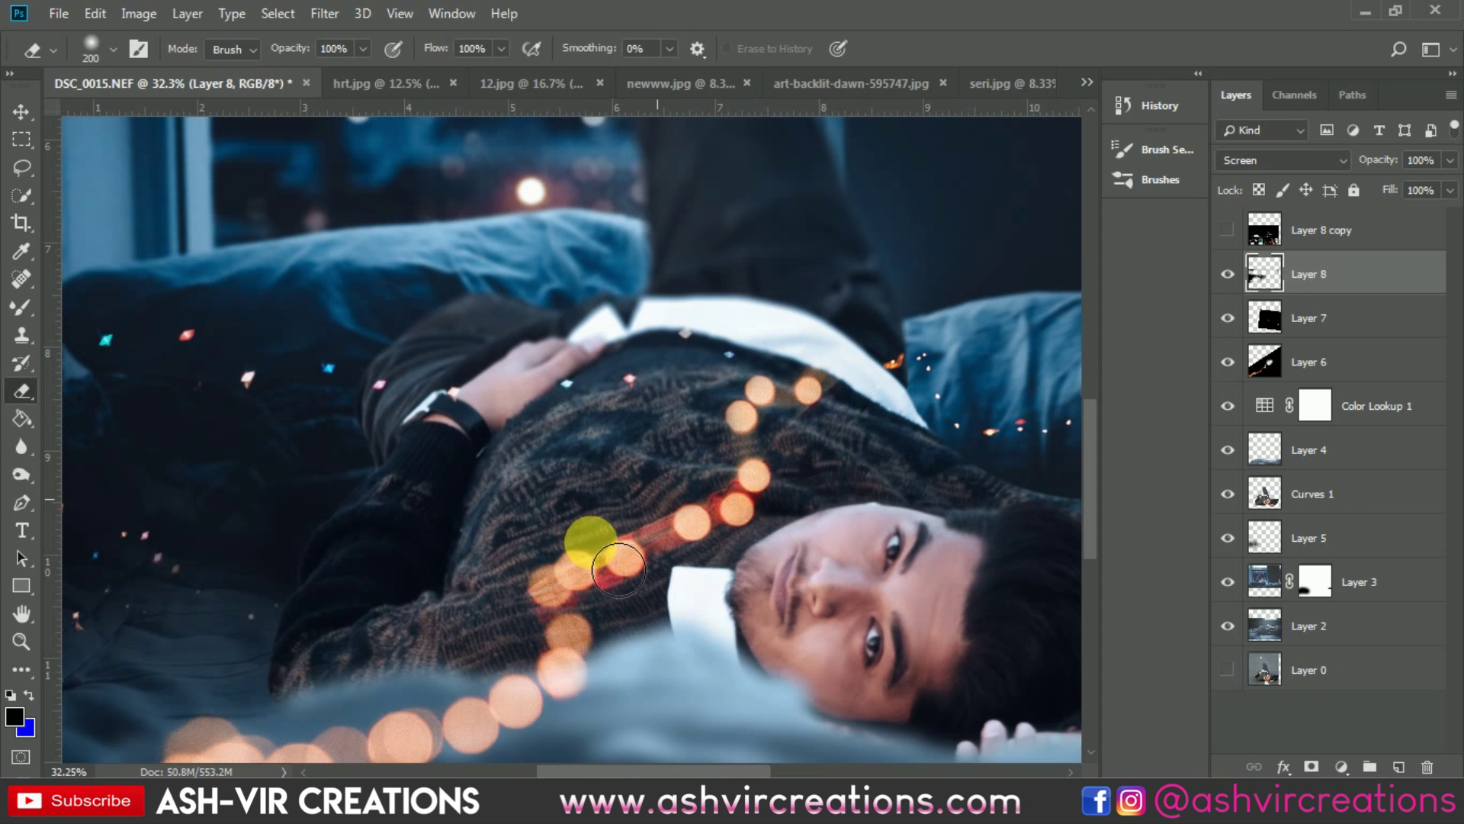
{"action": "scroll", "coordinate": [525, 593], "scroll_direction": "down", "scroll_amount": 4}
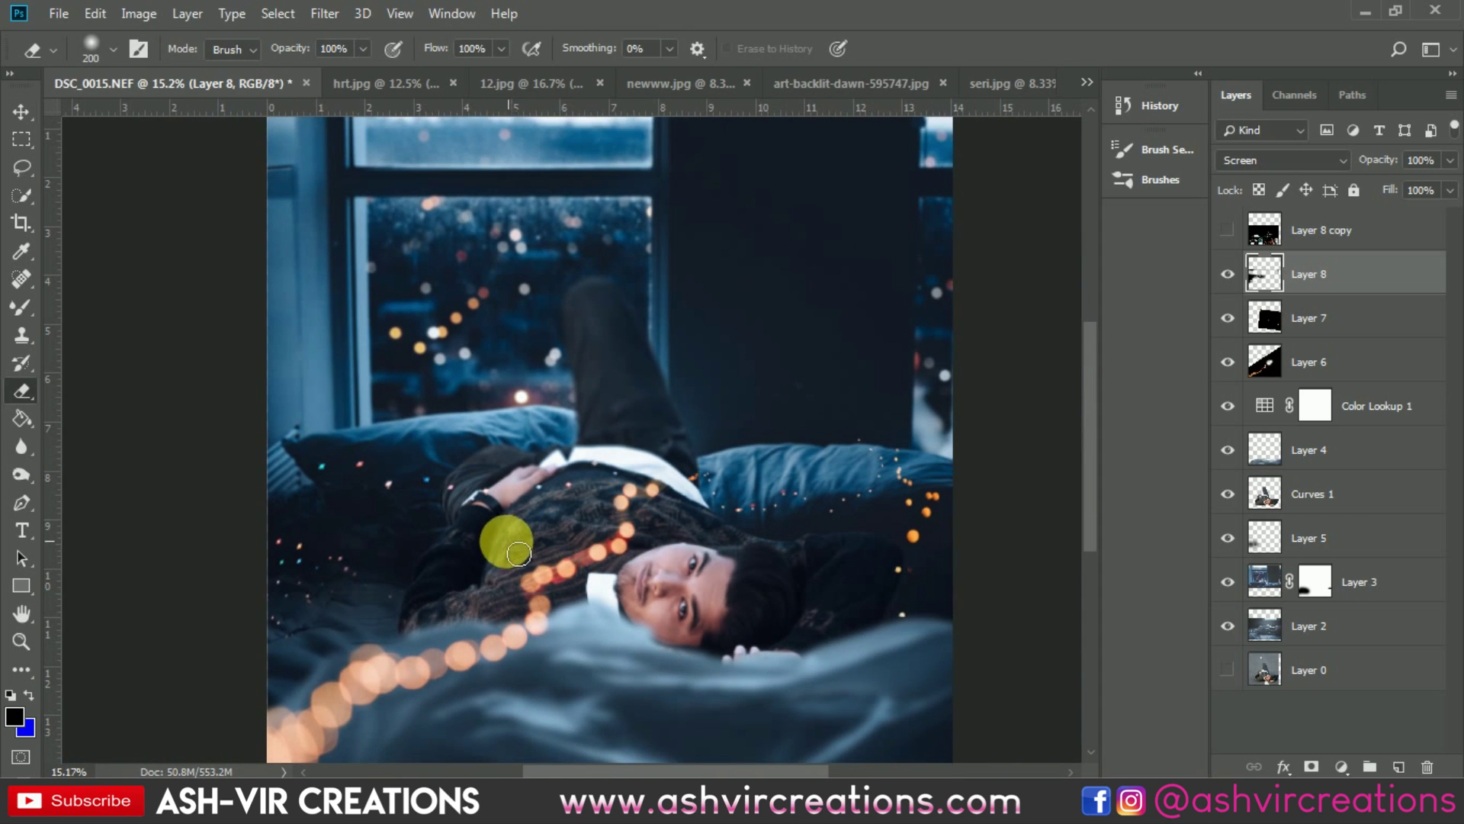
Duplicate Layer 8 to strengthen its small lights, and toggle the copy's visibility to compare.
{"action": "key", "text": "v"}
{"action": "scroll", "coordinate": [405, 481], "scroll_direction": "up", "scroll_amount": 1}
{"action": "key", "text": "ctrl+j"}
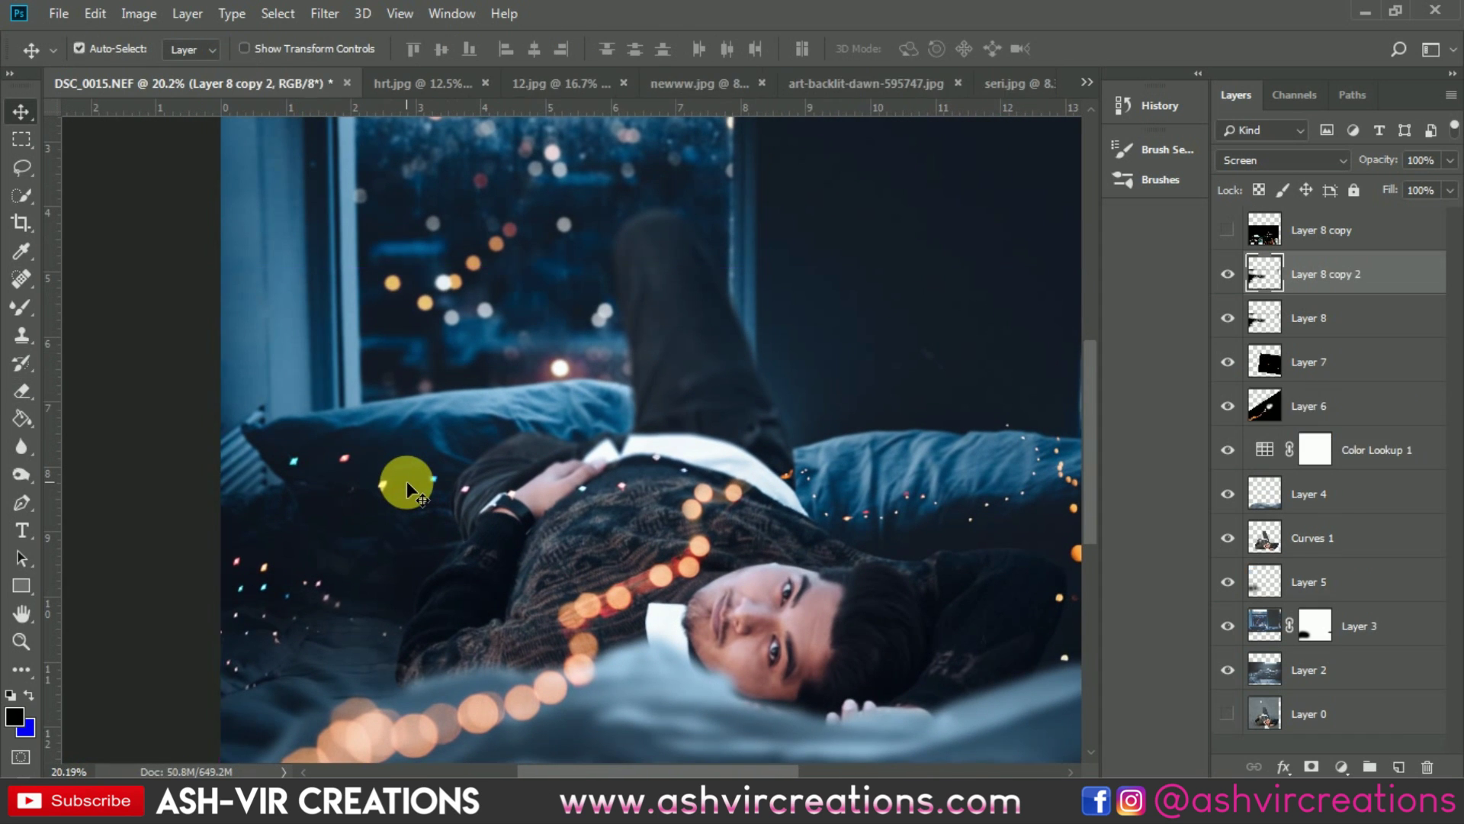
{"action": "key", "text": "ctrl+semicolon"}
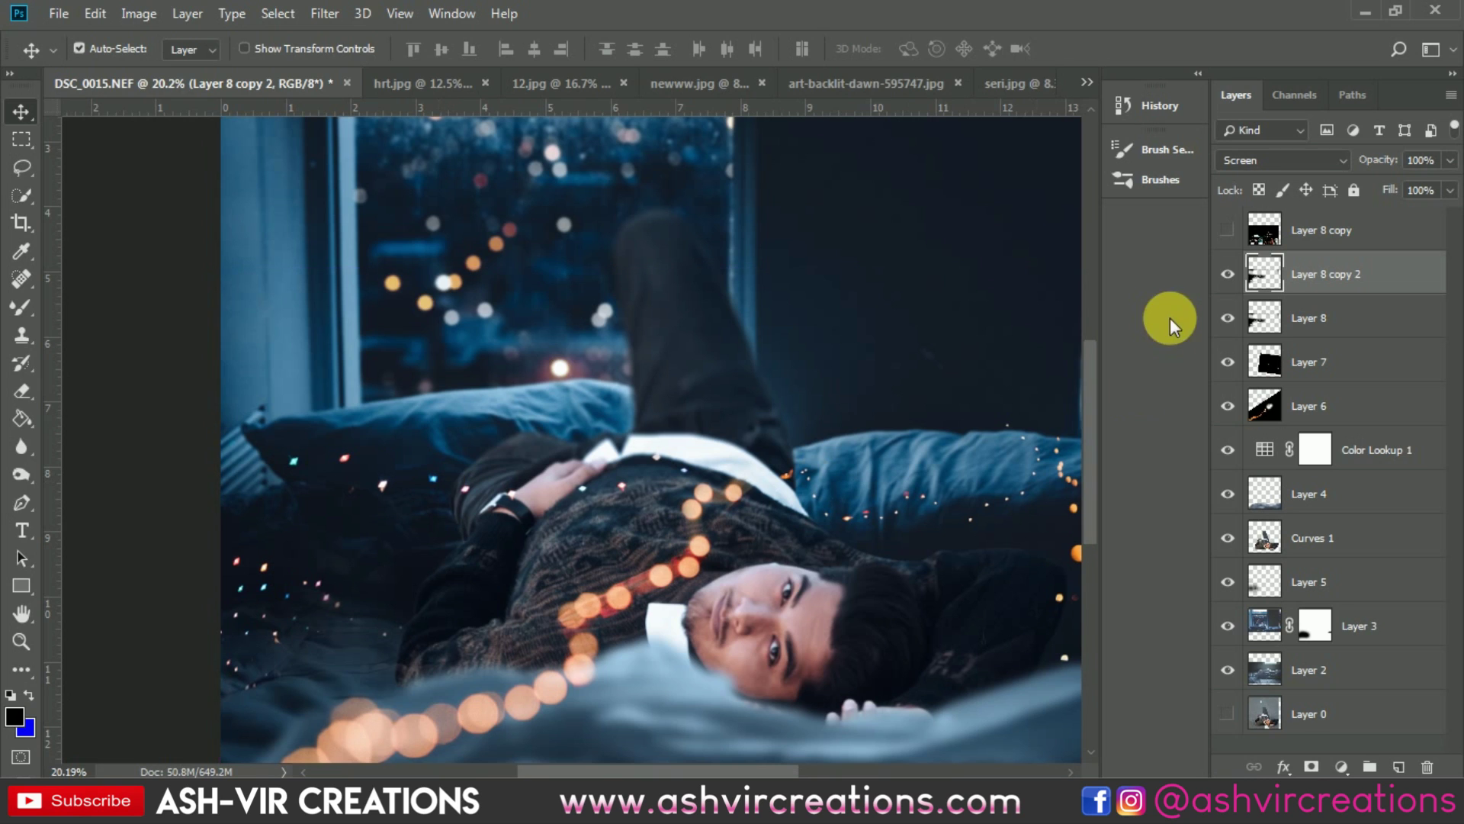
{"action": "left_click", "coordinate": [1227, 270]}
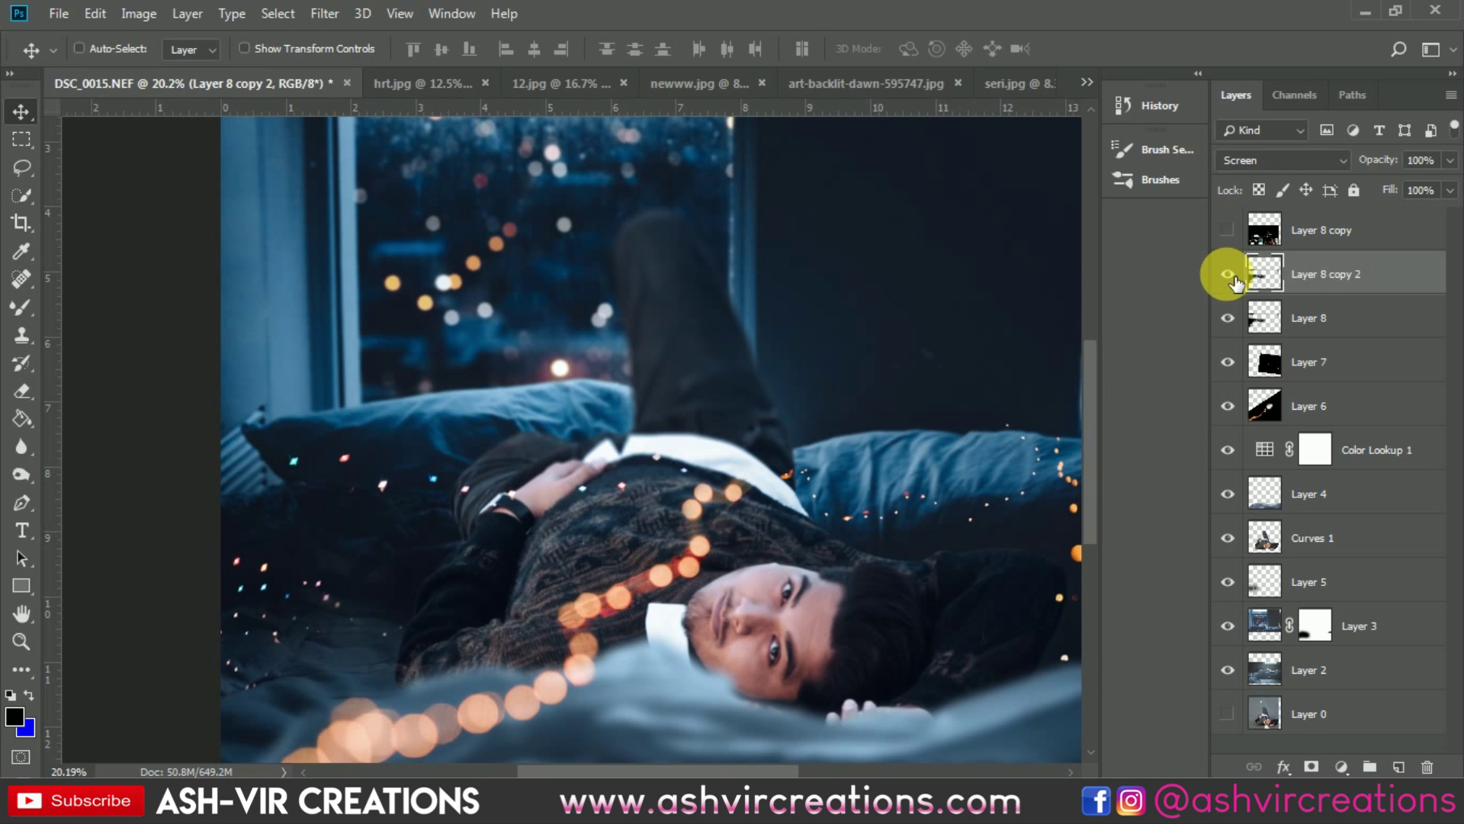
Duplicate Layer 8 copy 2 and transform the new copy, tilting and moving it down toward the foreground blanket.
{"action": "key", "text": "ctrl+j"}
{"action": "key", "text": "ctrl+t"}
{"action": "left_click_drag", "start_coordinate": [473, 236], "coordinate": [255, 376]}
{"action": "left_click_drag", "start_coordinate": [575, 527], "coordinate": [611, 268]}
{"action": "key", "text": "Return"}
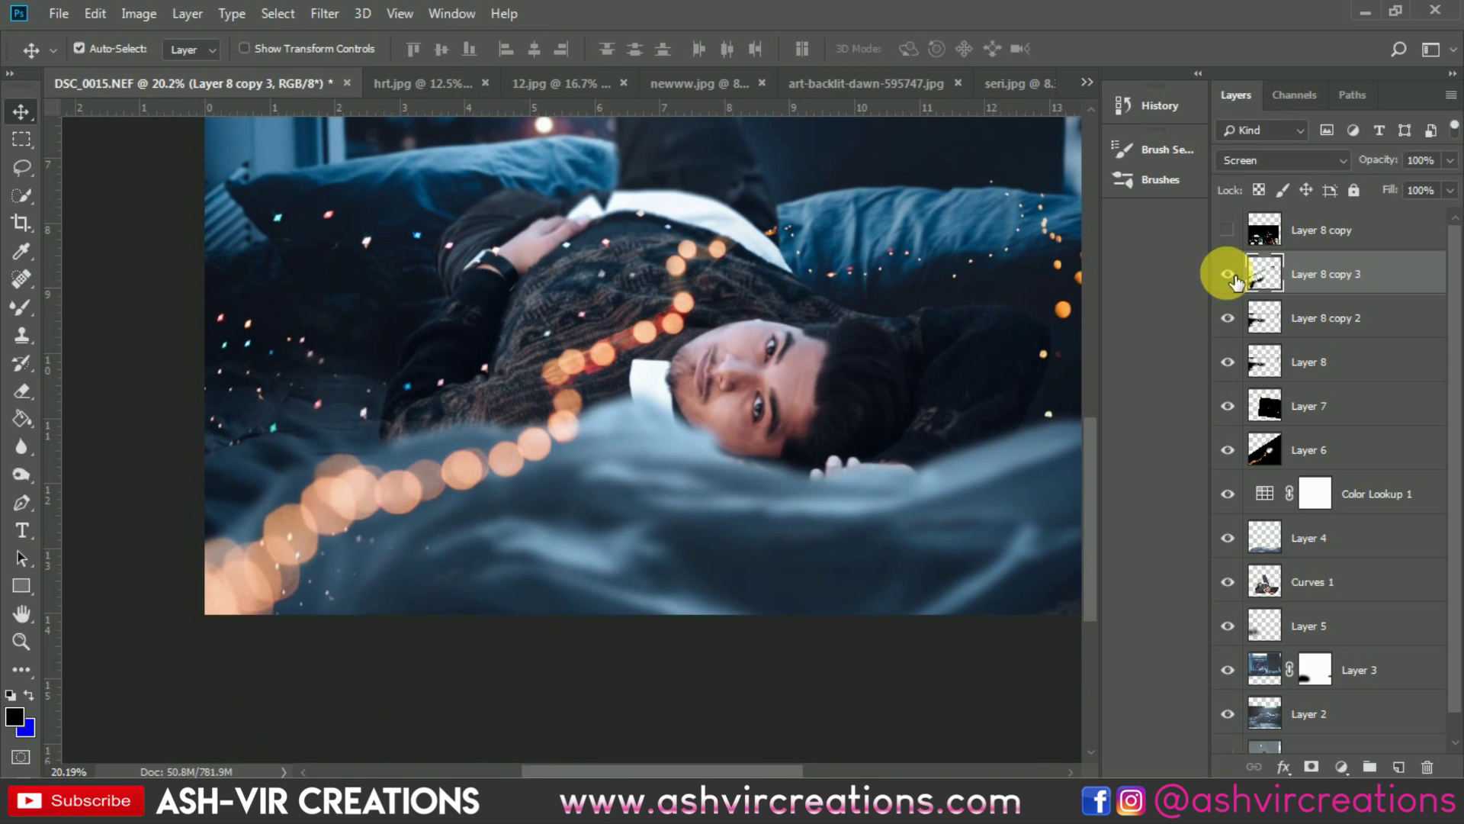
Erase the lights of Layer 8 copy 3 that spill onto the foreground blanket with a size 700 eraser.
{"action": "key", "text": "e"}
{"action": "scroll", "coordinate": [808, 564], "scroll_direction": "down", "scroll_amount": 2}
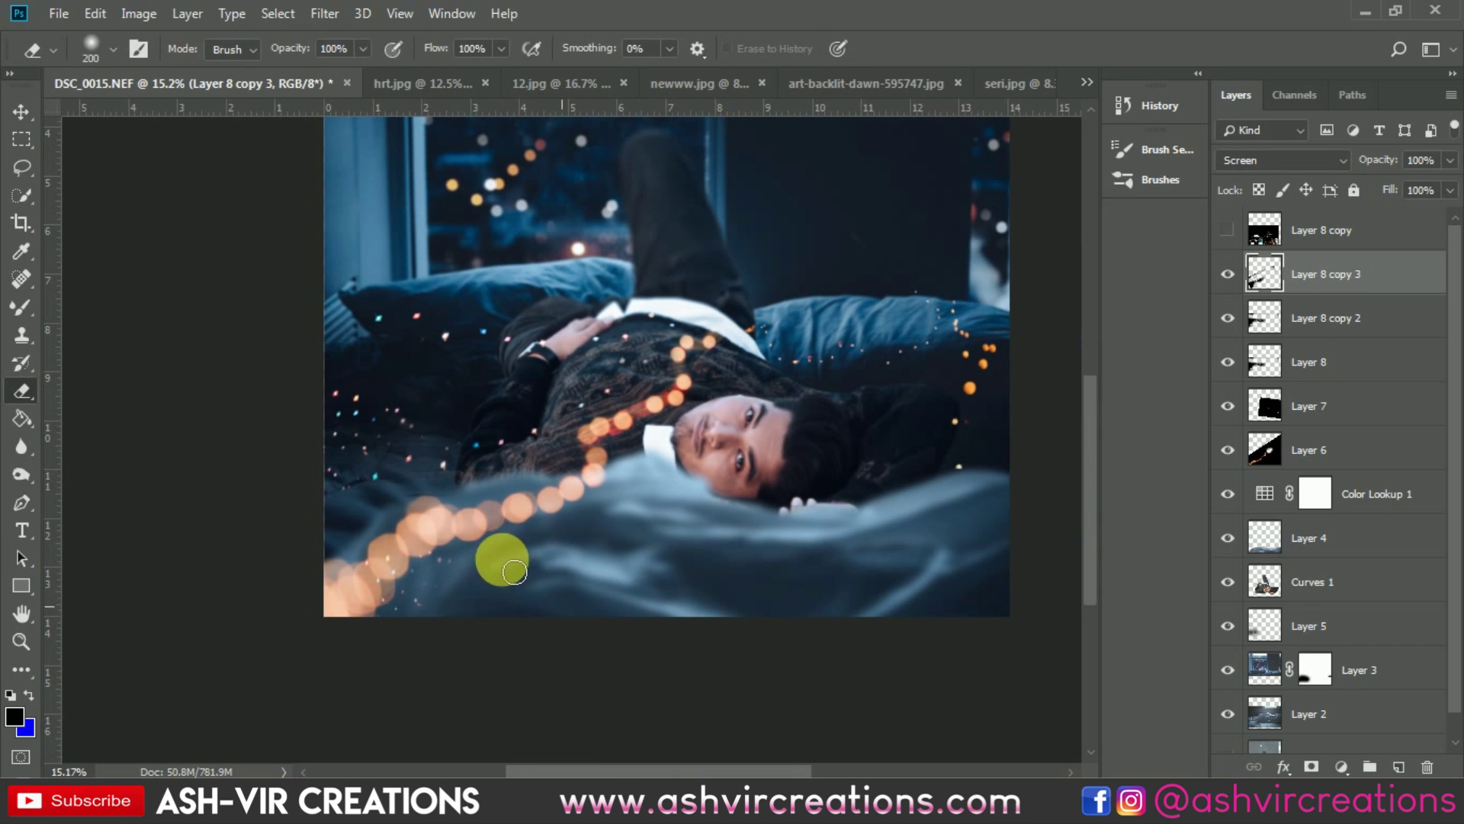
{"action": "key", "text": "bracketright"}
{"action": "key", "text": "bracketright"}
{"action": "key", "text": "bracketright"}
{"action": "key", "text": "bracketright"}
{"action": "key", "text": "bracketright"}
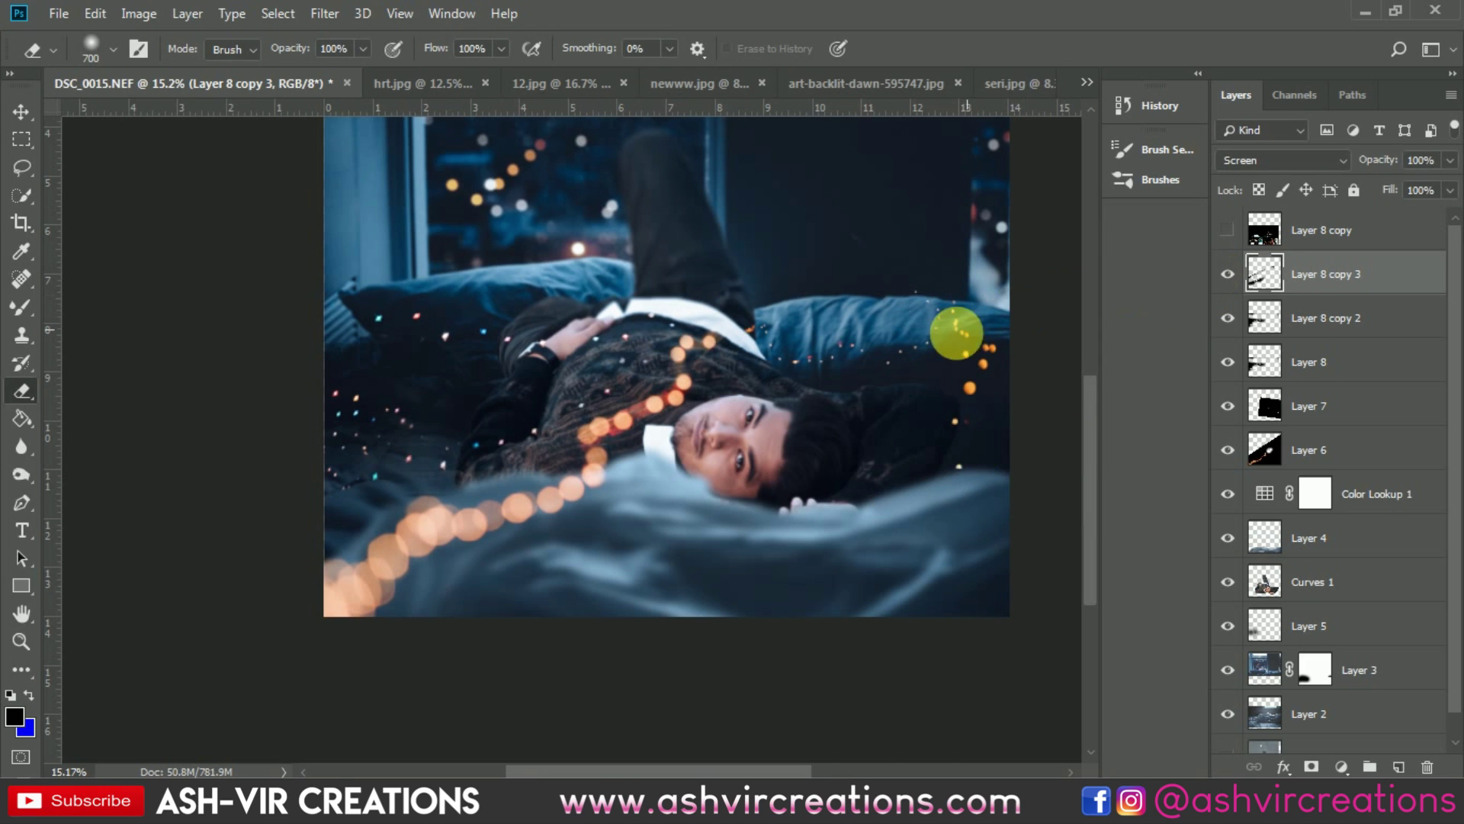
{"action": "left_click_drag", "start_coordinate": [954, 326], "coordinate": [896, 528]}
Load the light layer's outline as a selection and erase leftover areas around the window and wall on Layer 8 and its visible copies.
{"action": "left_click", "coordinate": [1274, 283], "text": "ctrl"}
{"action": "key", "text": "ctrl+d"}
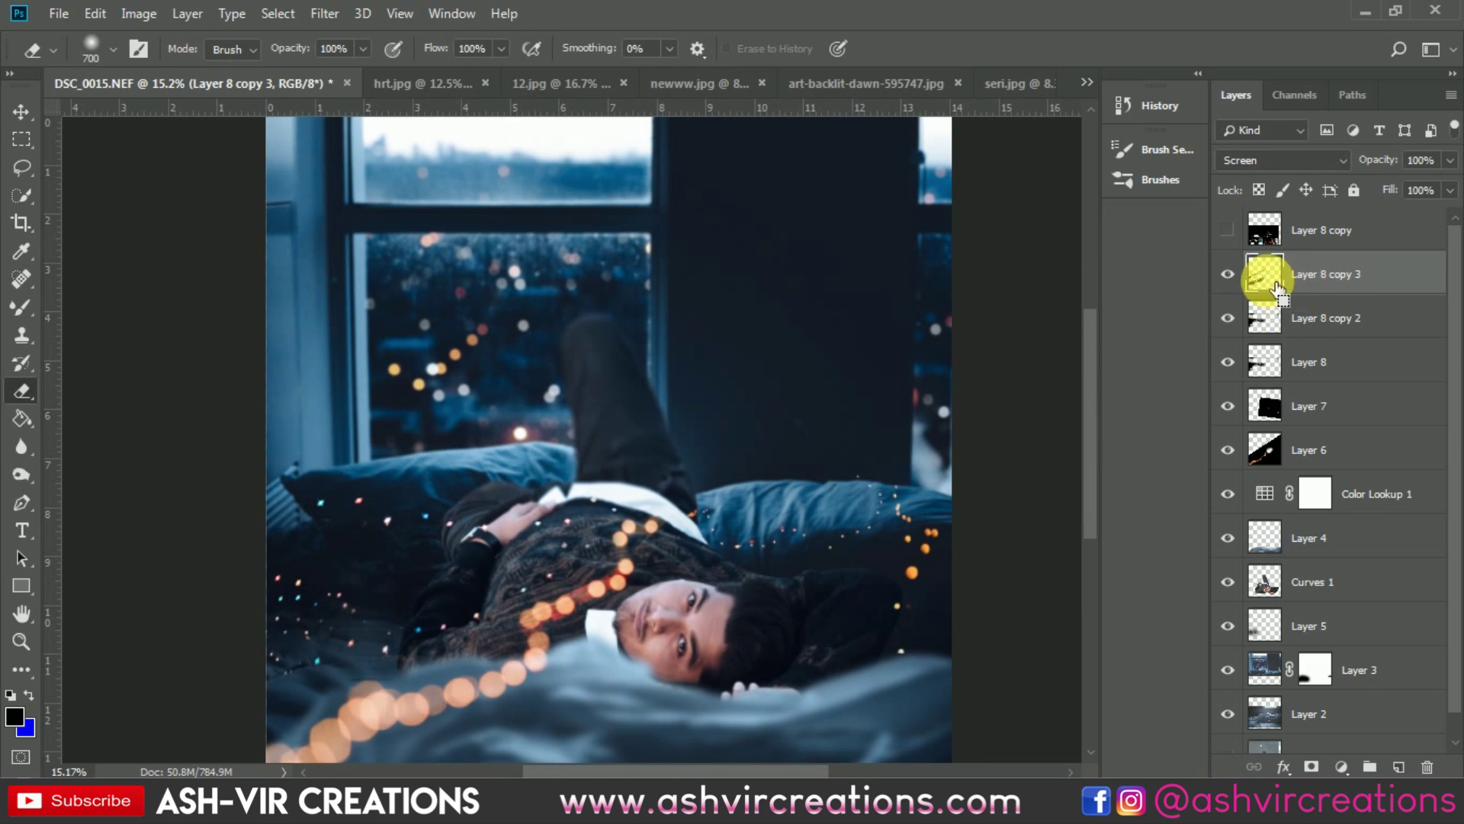
{"action": "key", "text": "ctrl+d"}
{"action": "left_click_drag", "start_coordinate": [674, 398], "coordinate": [628, 353]}
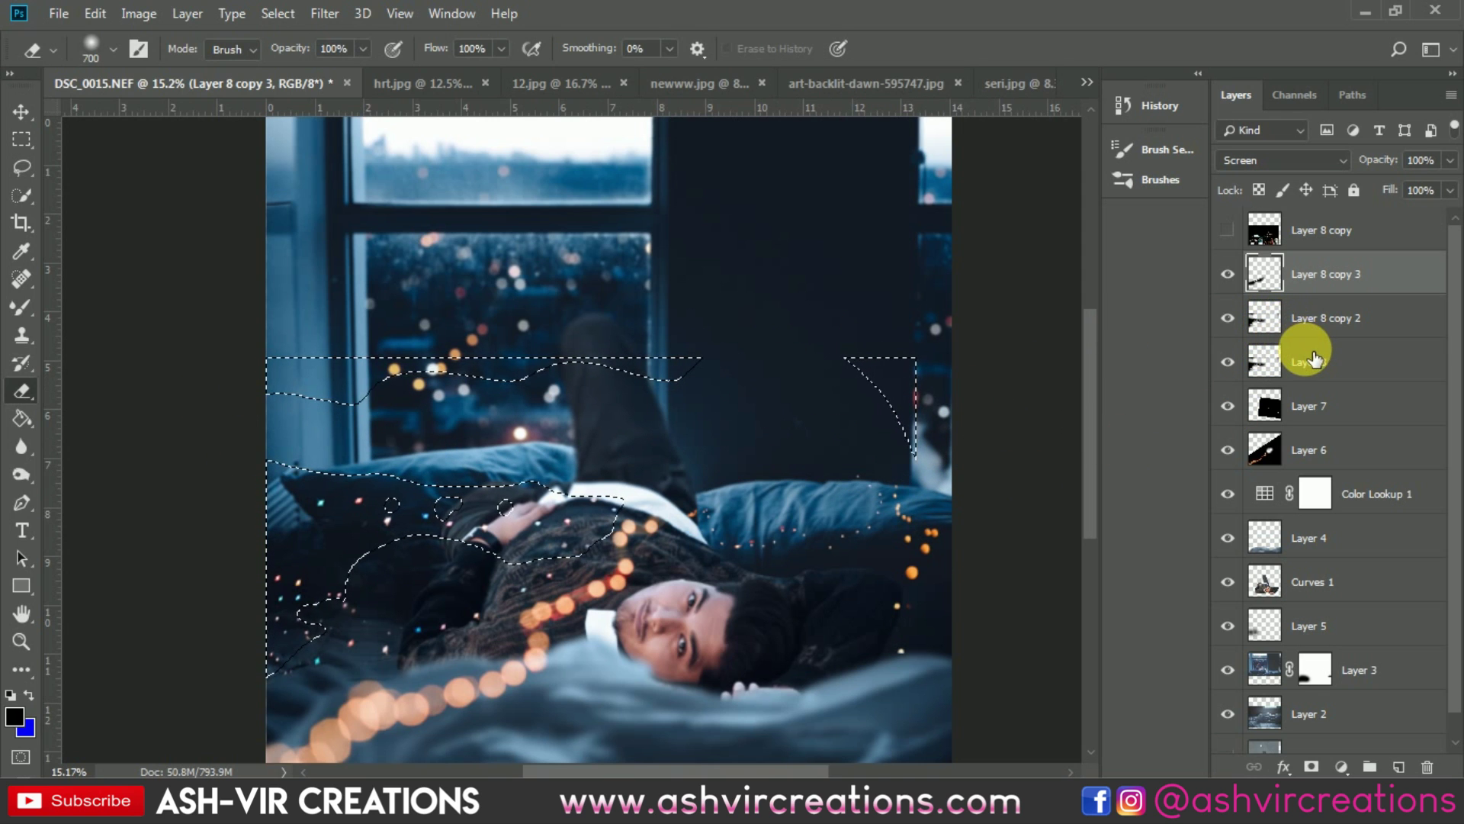
{"action": "left_click", "coordinate": [1304, 318]}
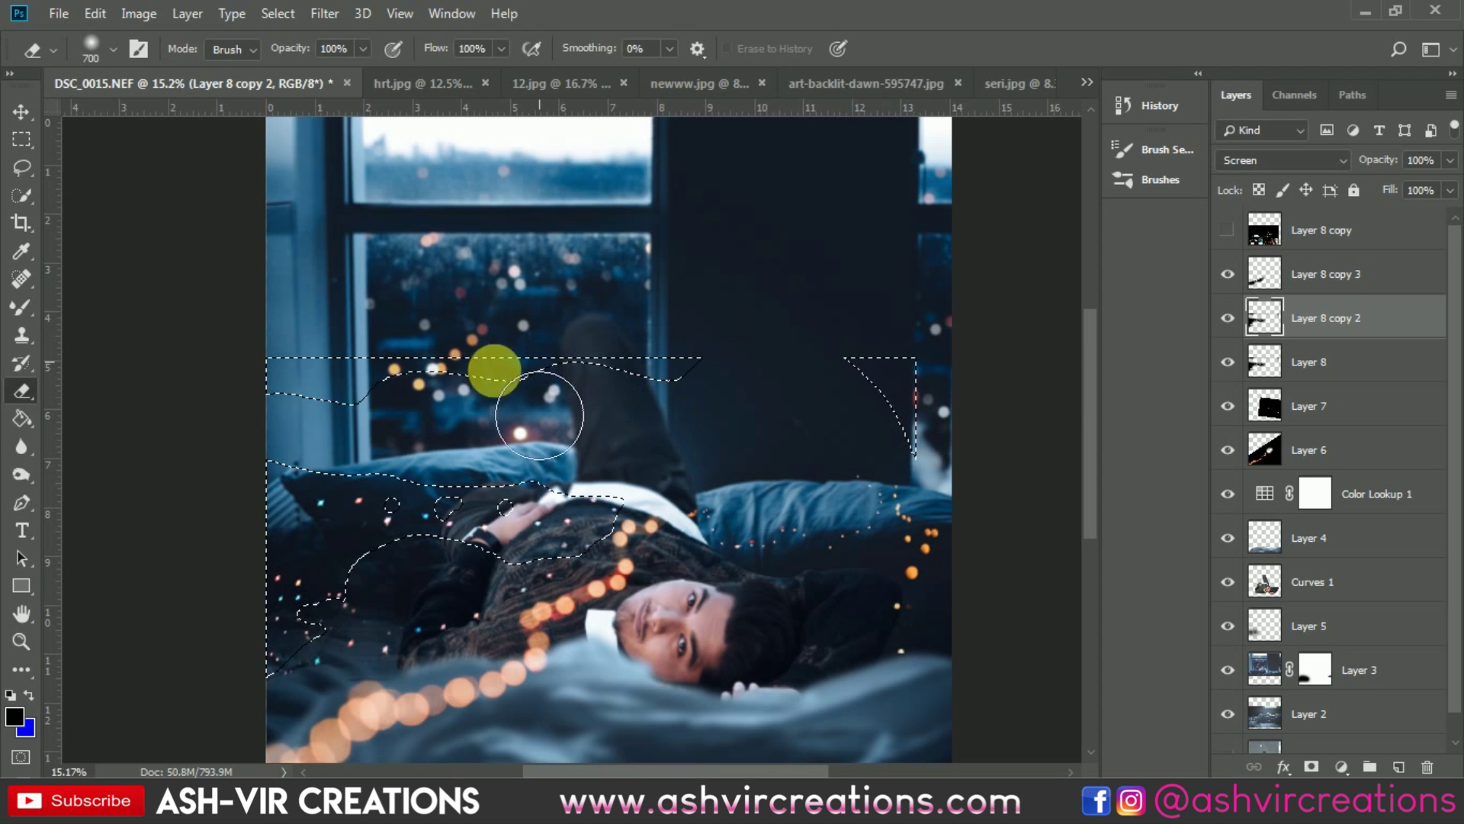
{"action": "left_click_drag", "start_coordinate": [703, 399], "coordinate": [695, 330]}
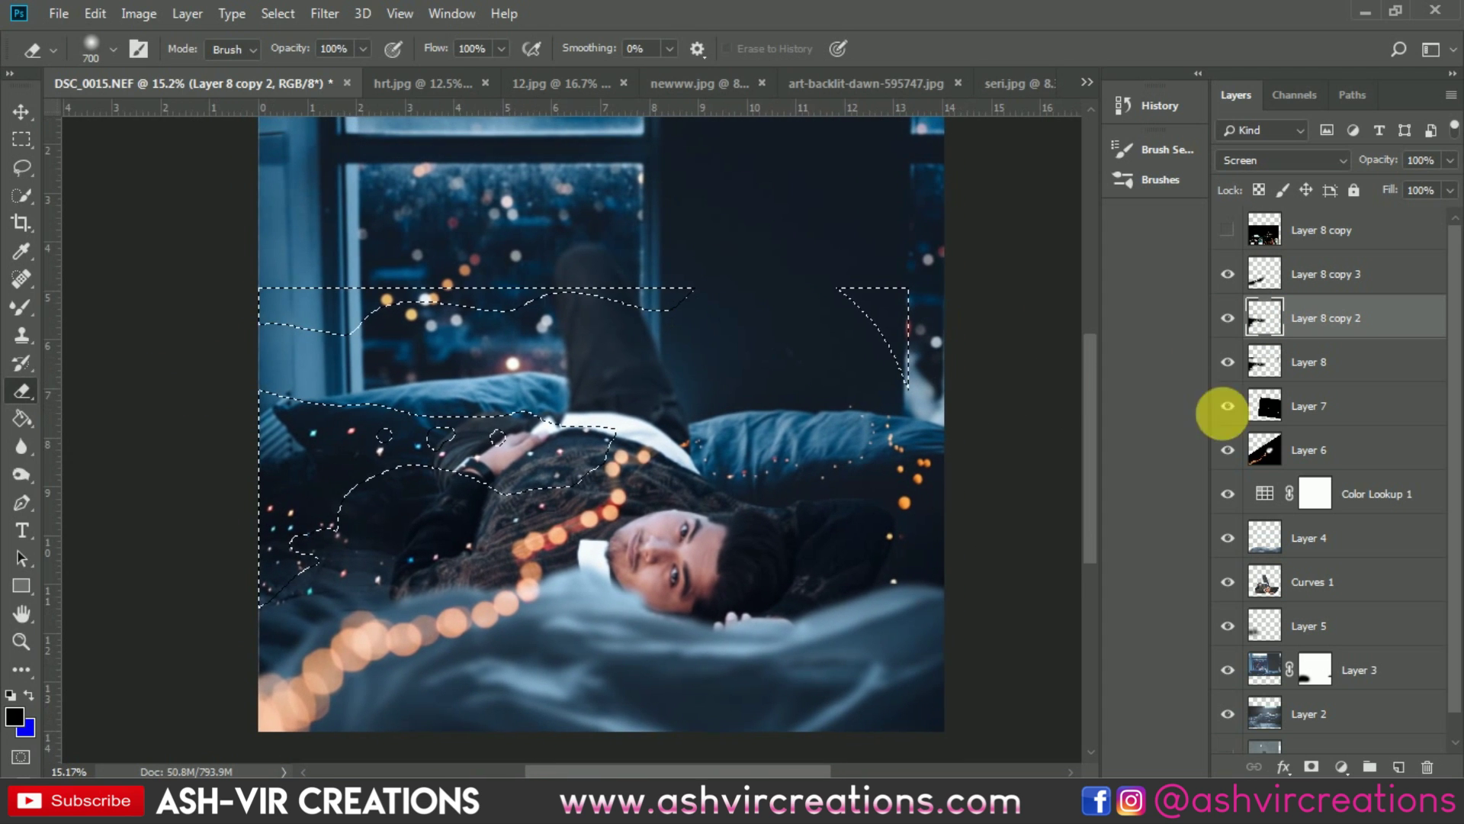
{"action": "left_click", "coordinate": [1307, 363]}
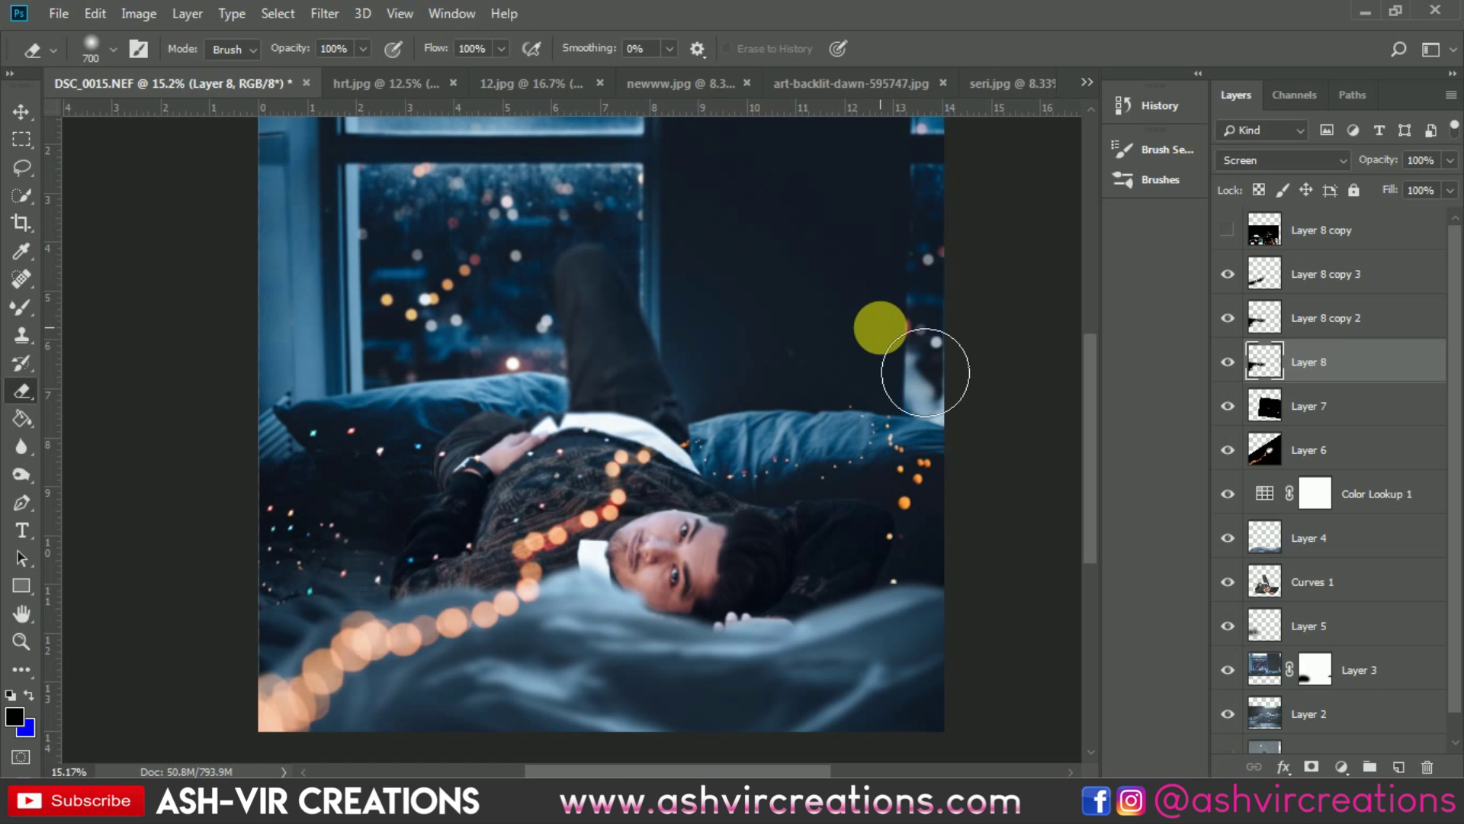
Compare the whole image with and without the large string lights by hiding and showing Layer 6.
{"action": "scroll", "coordinate": [881, 330], "scroll_direction": "down", "scroll_amount": 3}
{"action": "key", "text": "v"}
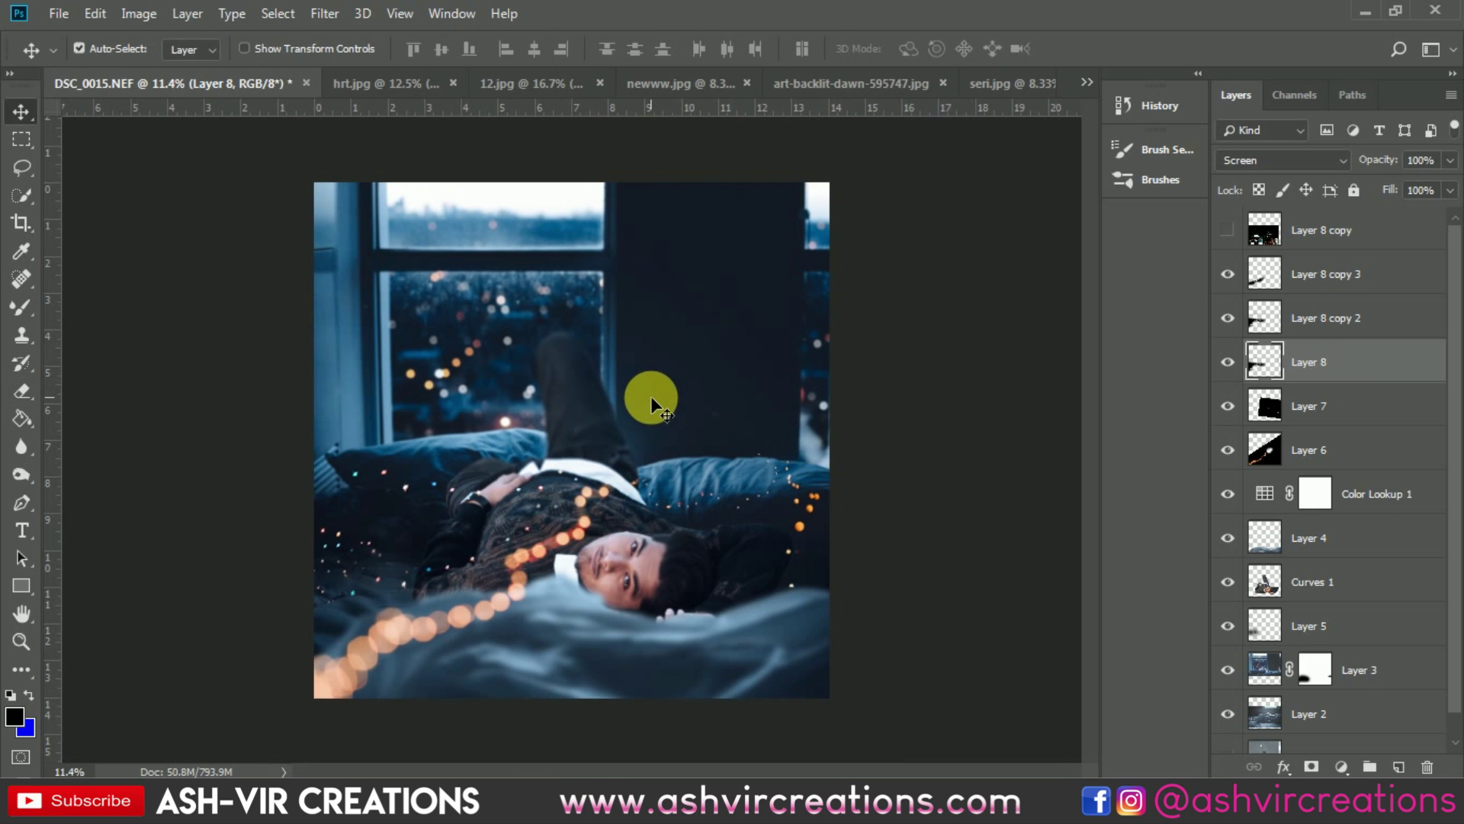
{"action": "scroll", "coordinate": [572, 443], "scroll_direction": "up", "scroll_amount": 1}
{"action": "left_click", "coordinate": [509, 590]}
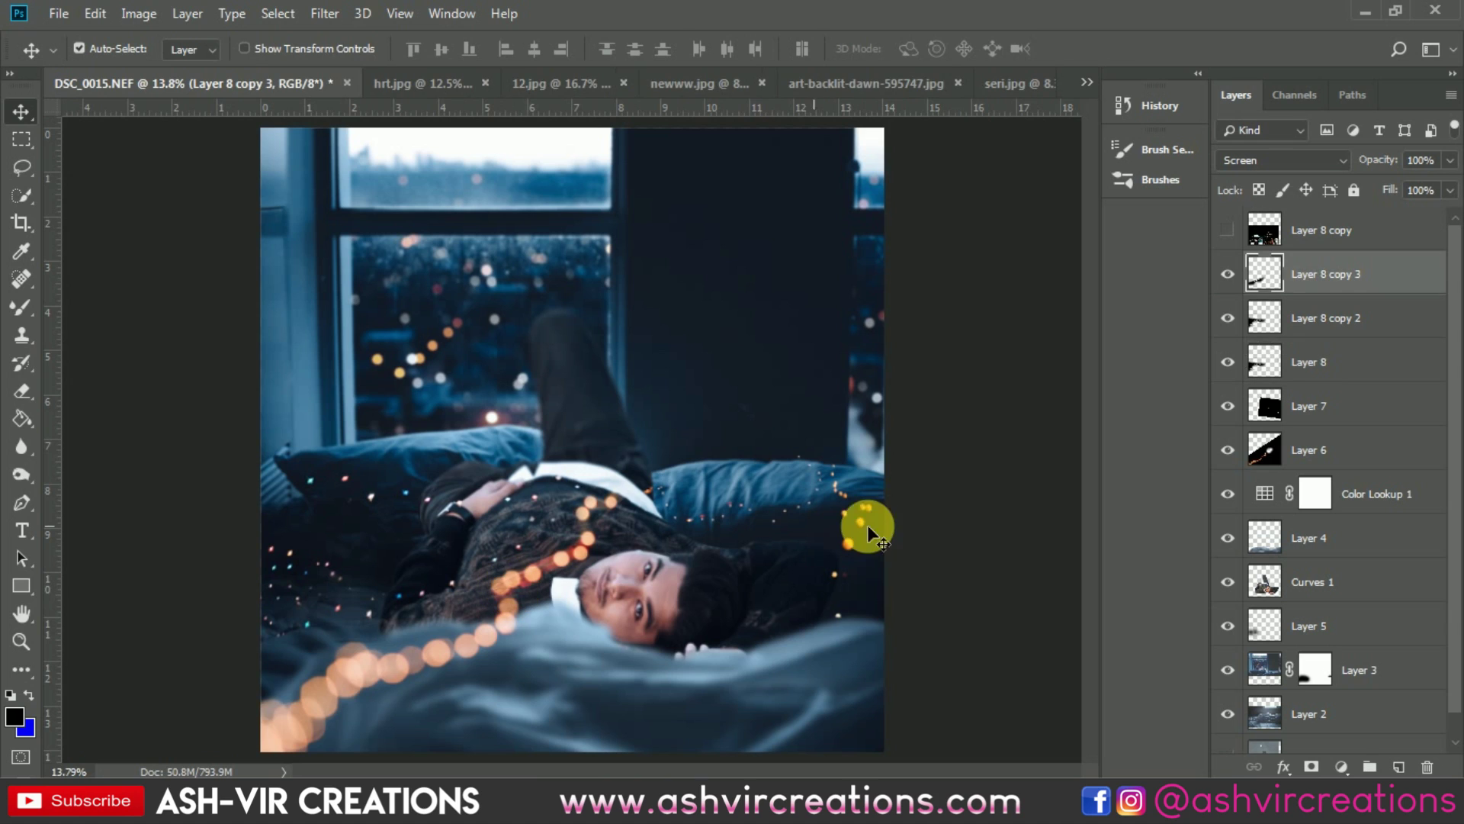
{"action": "left_click", "coordinate": [1236, 457]}
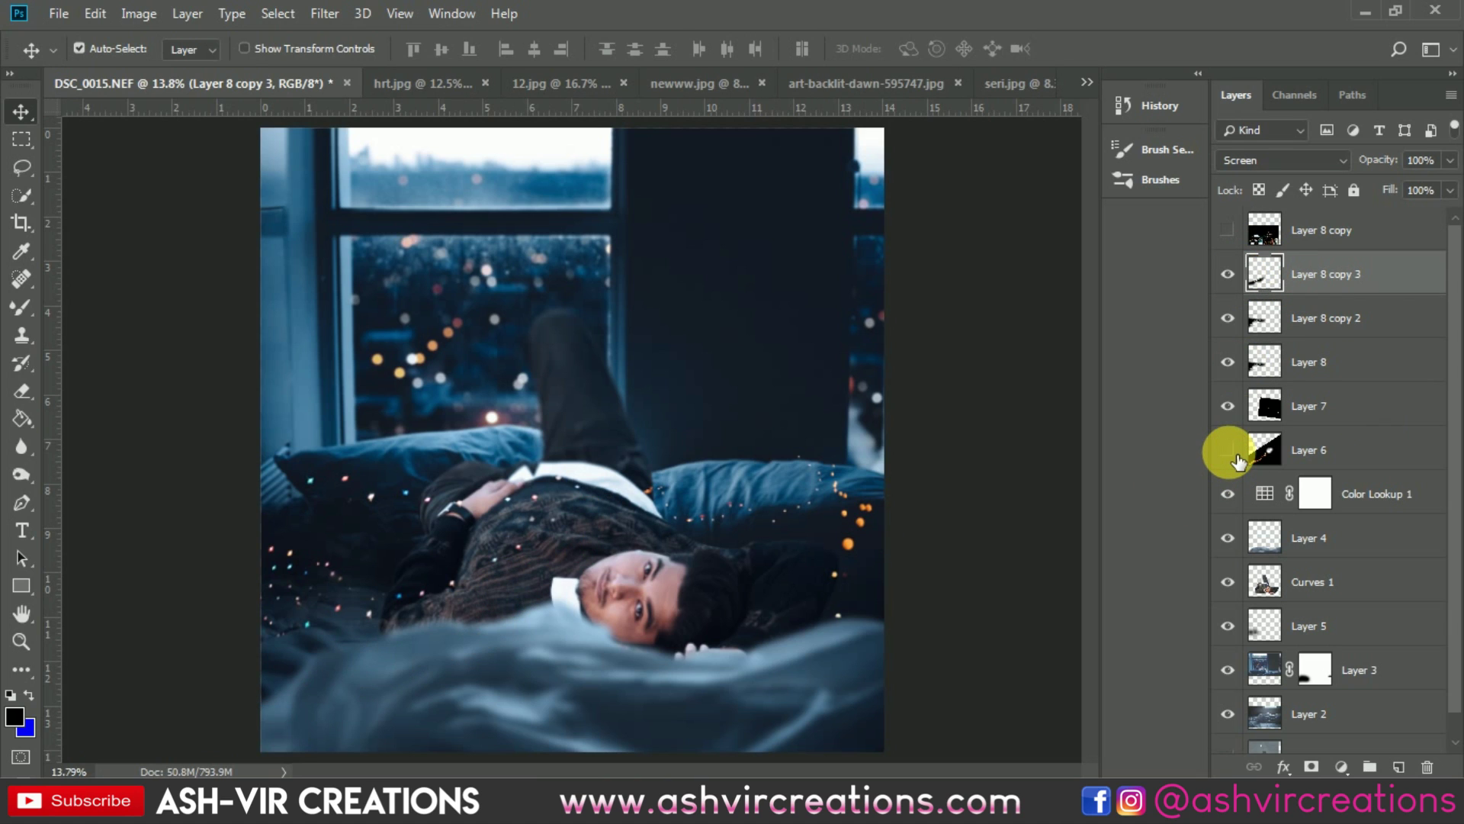
{"action": "left_click", "coordinate": [1236, 457]}
{"action": "left_click", "coordinate": [1236, 458]}
{"action": "left_click", "coordinate": [1236, 458]}
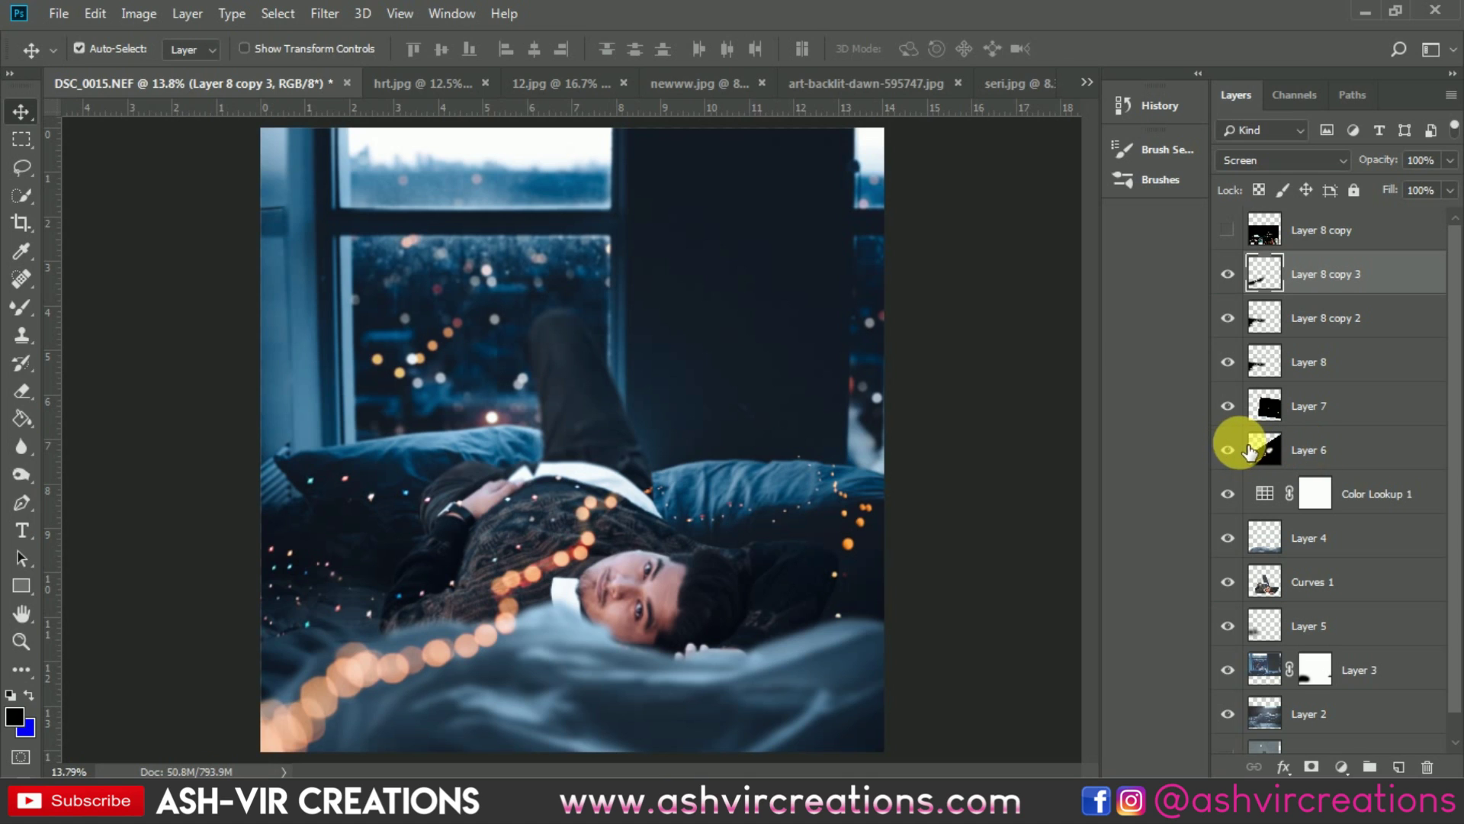
{"action": "left_click", "coordinate": [1236, 457]}
{"action": "left_click", "coordinate": [1236, 458]}
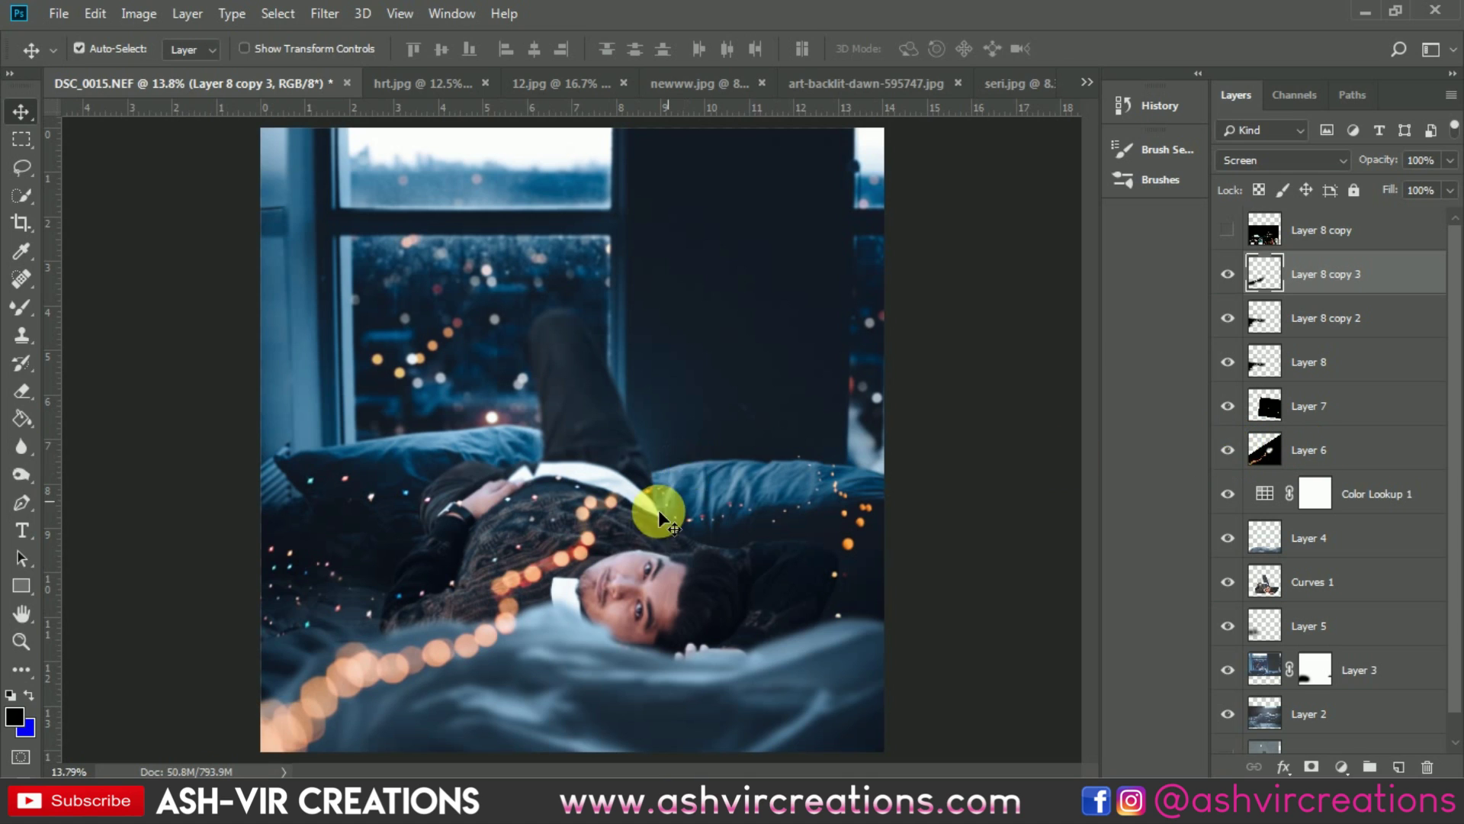
Free-transform Layer 6, tilting the string lights, flipping them vertically and shifting them across the man and the dark pillows.
{"action": "mouse_move", "coordinate": [462, 643]}
{"action": "left_mouse_down"}
{"action": "mouse_move", "coordinate": [347, 602]}
{"action": "mouse_move", "coordinate": [343, 628]}
{"action": "mouse_move", "coordinate": [576, 571]}
{"action": "left_mouse_up"}
{"action": "key", "text": "ctrl+t"}
{"action": "left_click_drag", "start_coordinate": [715, 420], "coordinate": [726, 460]}
{"action": "mouse_move", "coordinate": [894, 167]}
{"action": "left_mouse_down"}
{"action": "mouse_move", "coordinate": [974, 203]}
{"action": "mouse_move", "coordinate": [643, 427]}
{"action": "mouse_move", "coordinate": [719, 448]}
{"action": "mouse_move", "coordinate": [737, 436]}
{"action": "mouse_move", "coordinate": [707, 406]}
{"action": "mouse_move", "coordinate": [759, 433]}
{"action": "mouse_move", "coordinate": [706, 327]}
{"action": "mouse_move", "coordinate": [768, 376]}
{"action": "mouse_move", "coordinate": [996, 409]}
{"action": "left_mouse_up"}
{"action": "right_click", "coordinate": [740, 573]}
{"action": "left_click", "coordinate": [779, 555]}
{"action": "mouse_move", "coordinate": [799, 538]}
{"action": "left_mouse_down"}
{"action": "mouse_move", "coordinate": [884, 560]}
{"action": "mouse_move", "coordinate": [643, 647]}
{"action": "mouse_move", "coordinate": [567, 564]}
{"action": "left_mouse_up"}
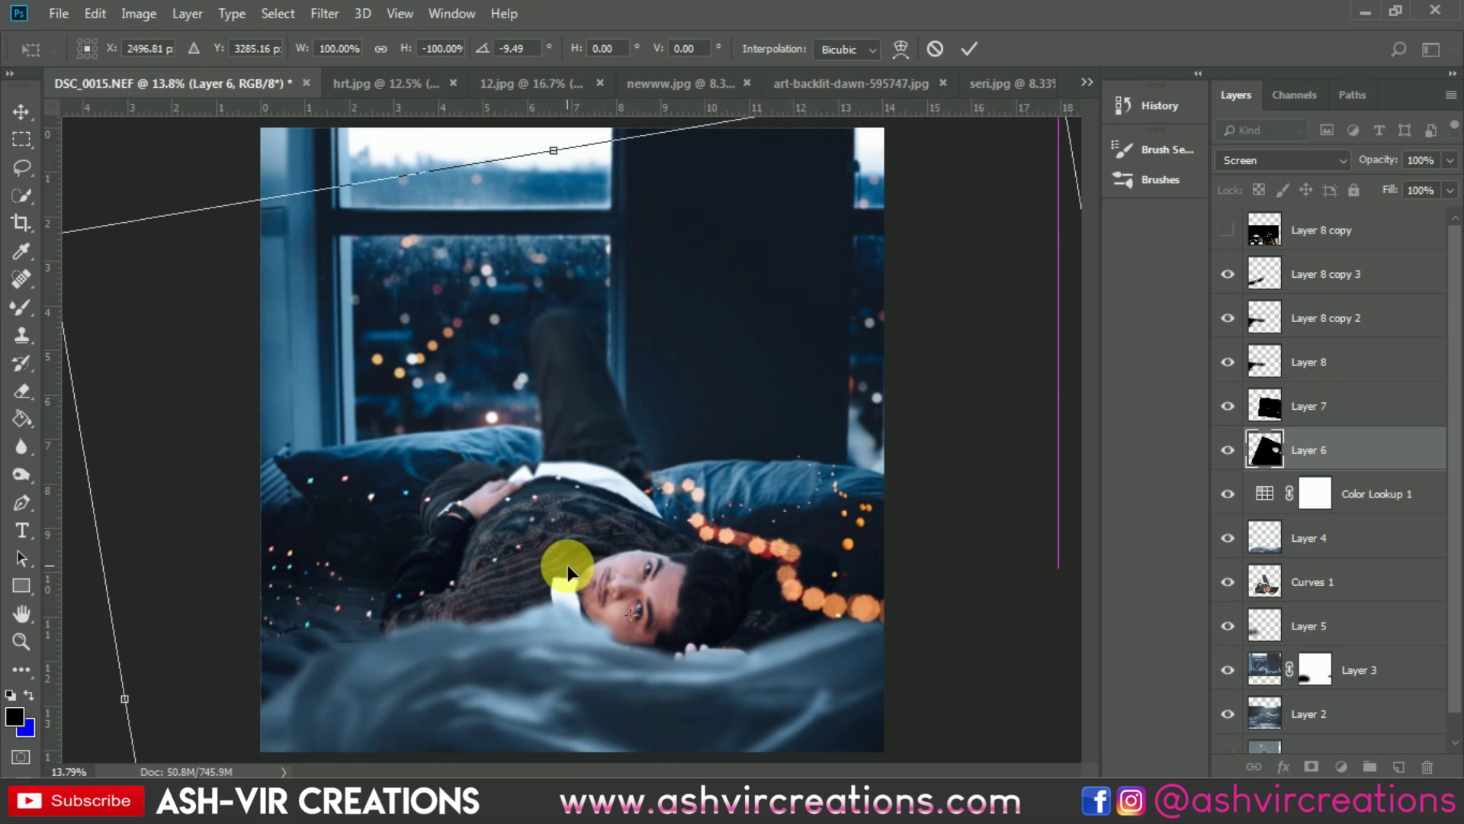
Rotate, reposition and enlarge Layer 6 to about 107.6% so its string lights rise from the man's hand up the dark wall.
{"action": "left_click_drag", "start_coordinate": [461, 142], "coordinate": [82, 229]}
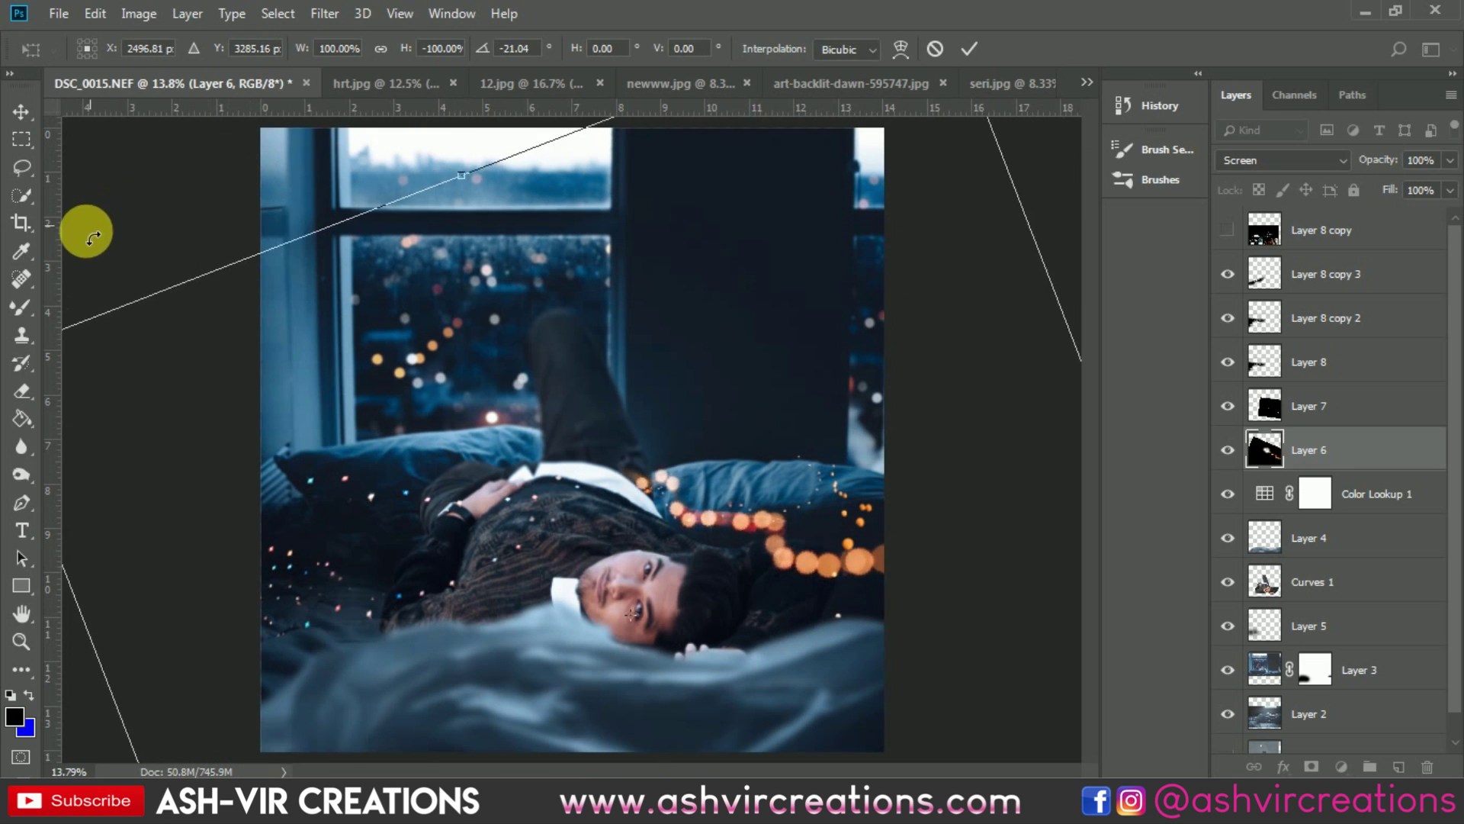
{"action": "mouse_move", "coordinate": [677, 448]}
{"action": "left_mouse_down"}
{"action": "mouse_move", "coordinate": [849, 449]}
{"action": "mouse_move", "coordinate": [694, 475]}
{"action": "mouse_move", "coordinate": [574, 409]}
{"action": "mouse_move", "coordinate": [575, 440]}
{"action": "left_mouse_up"}
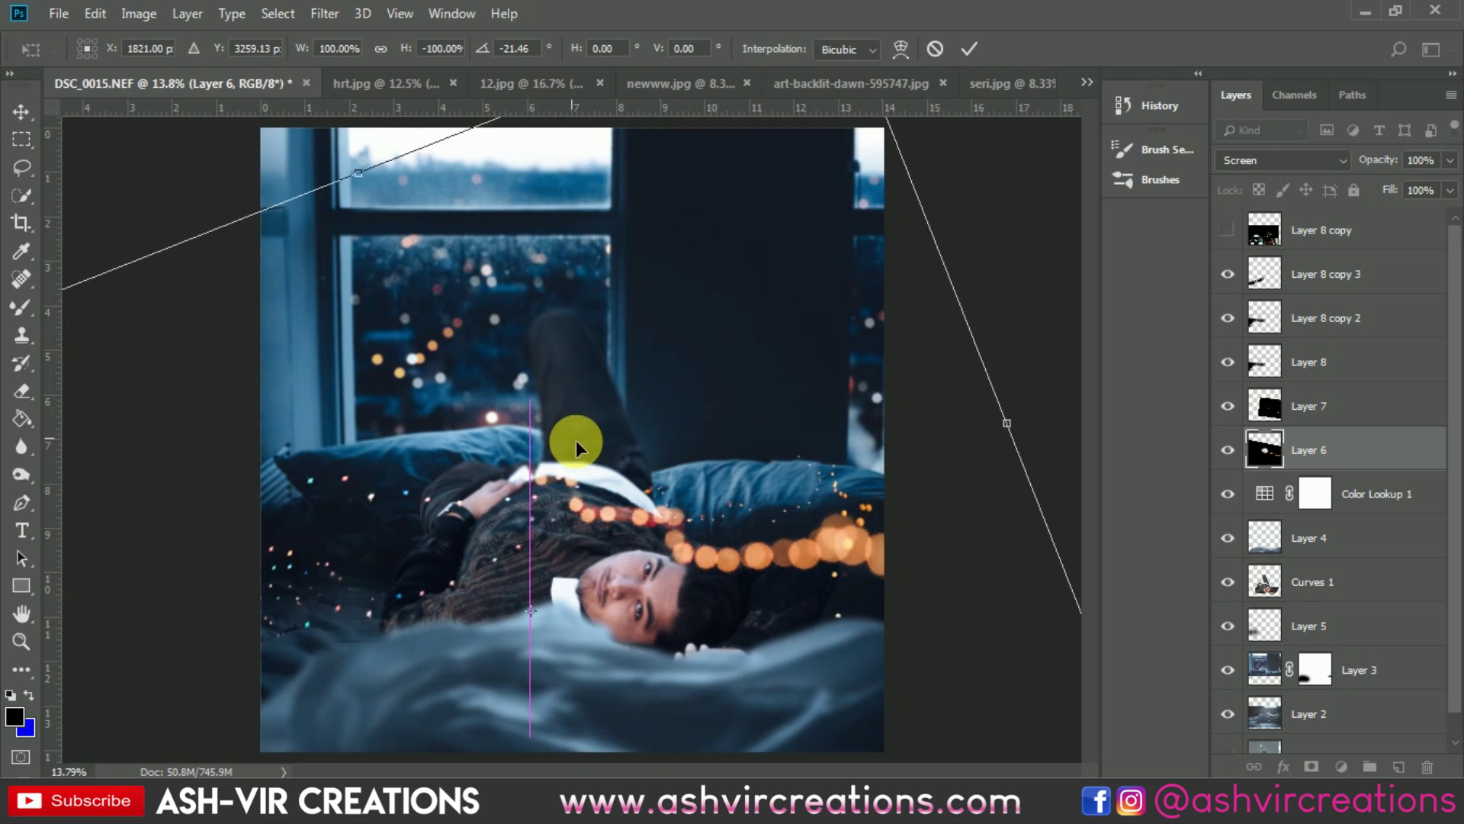
{"action": "left_click_drag", "start_coordinate": [992, 321], "coordinate": [796, 9]}
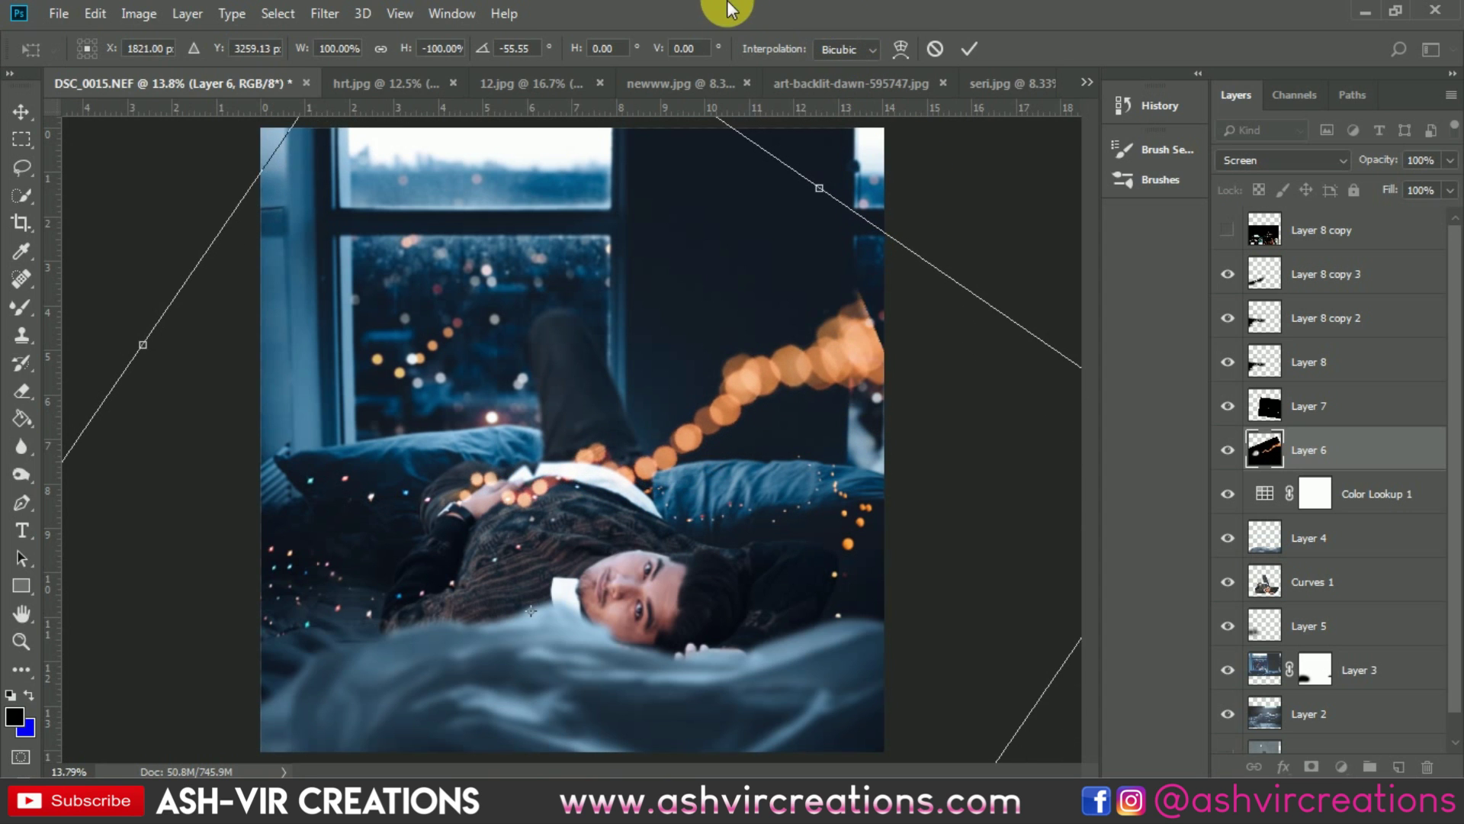
{"action": "scroll", "coordinate": [877, 579], "scroll_direction": "down", "scroll_amount": 2}
{"action": "mouse_move", "coordinate": [800, 477]}
{"action": "left_mouse_down"}
{"action": "mouse_move", "coordinate": [835, 424]}
{"action": "mouse_move", "coordinate": [813, 467]}
{"action": "left_mouse_up"}
{"action": "left_click_drag", "start_coordinate": [991, 431], "coordinate": [844, 203]}
{"action": "left_click_drag", "start_coordinate": [831, 381], "coordinate": [869, 360]}
{"action": "left_click_drag", "start_coordinate": [1026, 288], "coordinate": [1032, 245]}
{"action": "left_click_drag", "start_coordinate": [915, 305], "coordinate": [866, 340]}
{"action": "left_click_drag", "start_coordinate": [876, 185], "coordinate": [775, 125]}
Refine Layer 6's placement at about 101.4% scale and a -95.5° rotation, and apply the transform.
{"action": "key", "text": "ctrl+plus"}
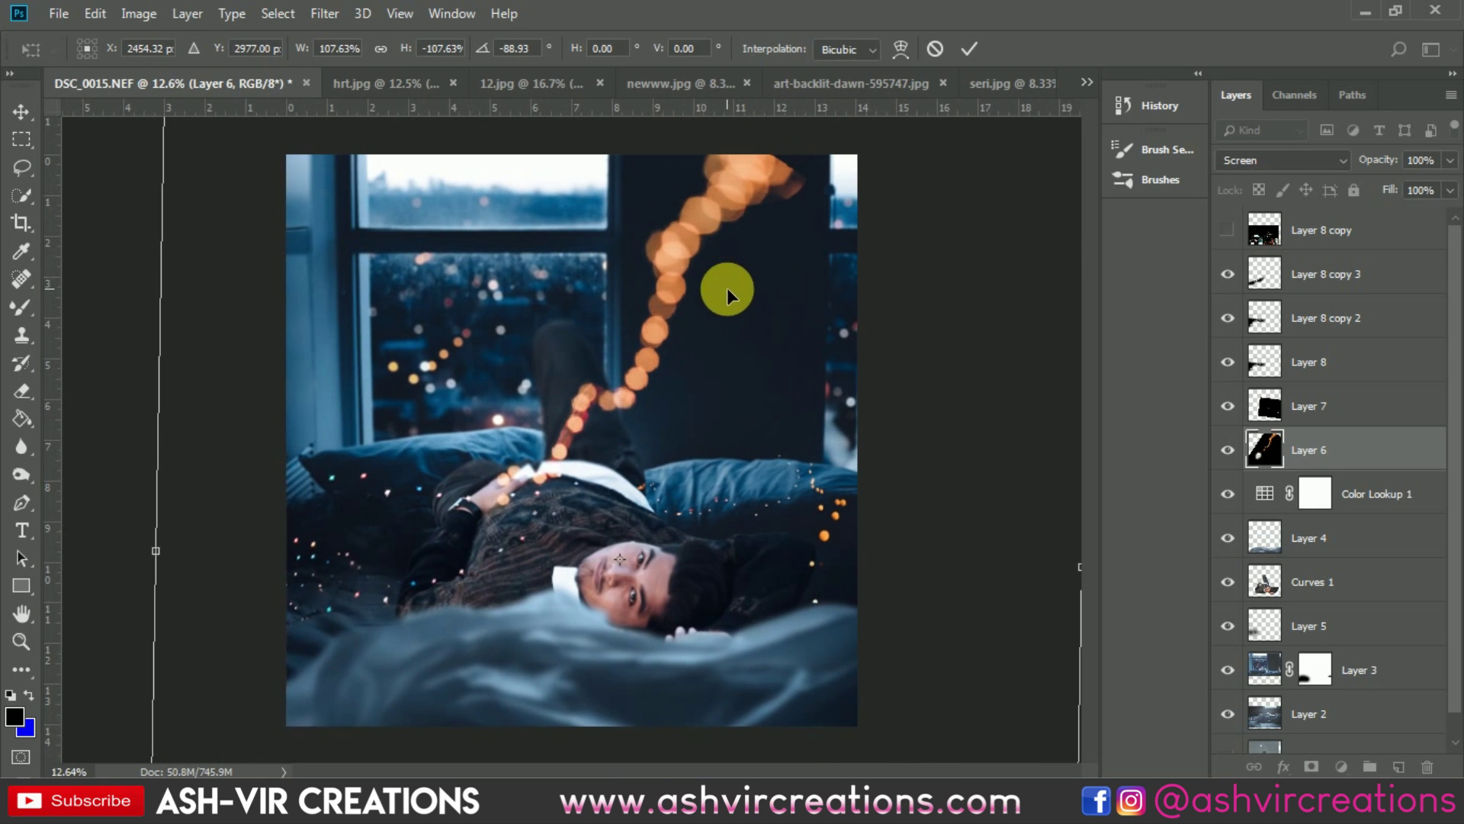
{"action": "left_click_drag", "start_coordinate": [706, 350], "coordinate": [715, 319]}
{"action": "key", "text": "ctrl+minus"}
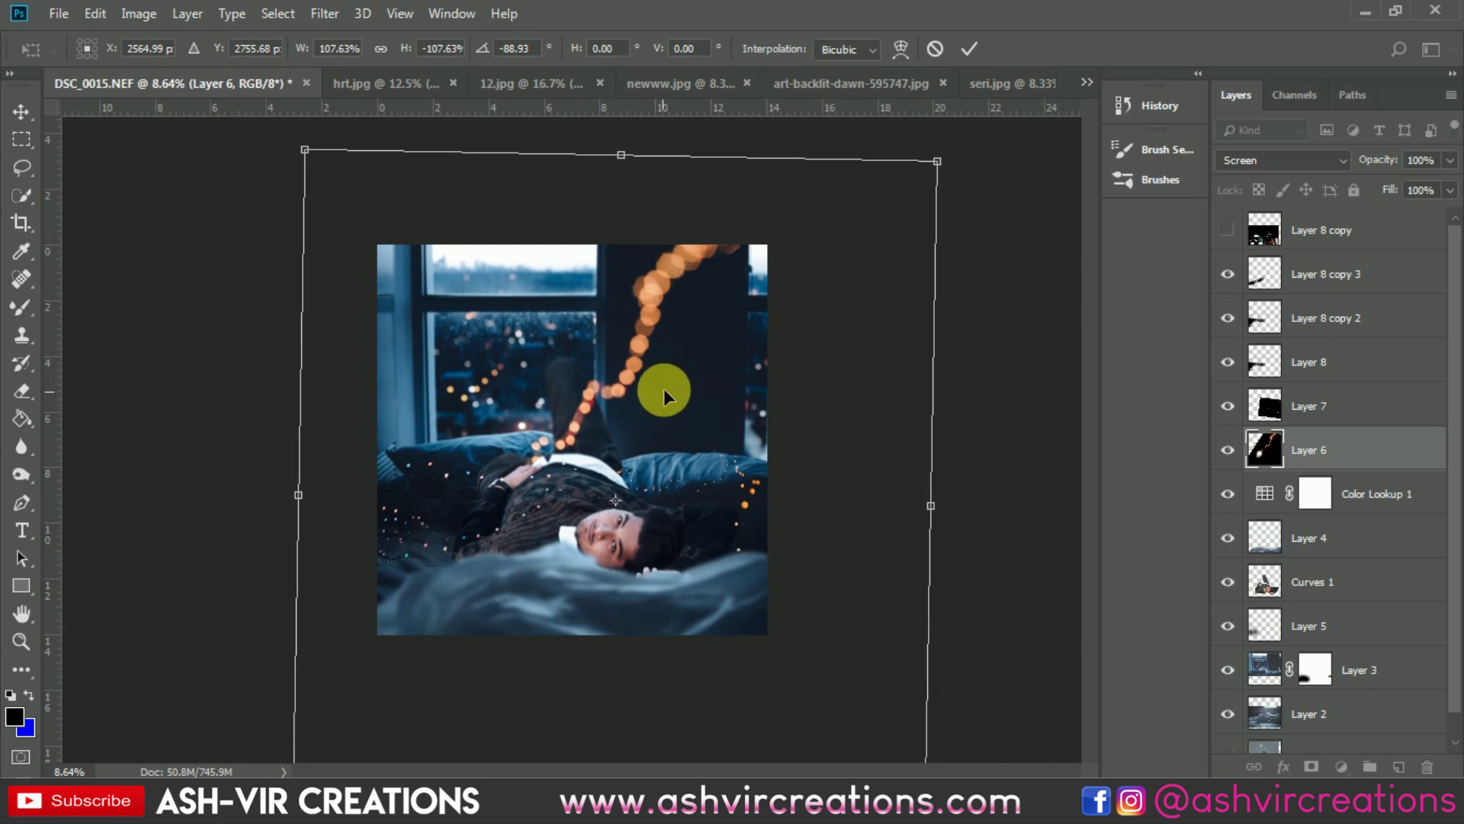
{"action": "left_click_drag", "start_coordinate": [937, 161], "coordinate": [920, 165]}
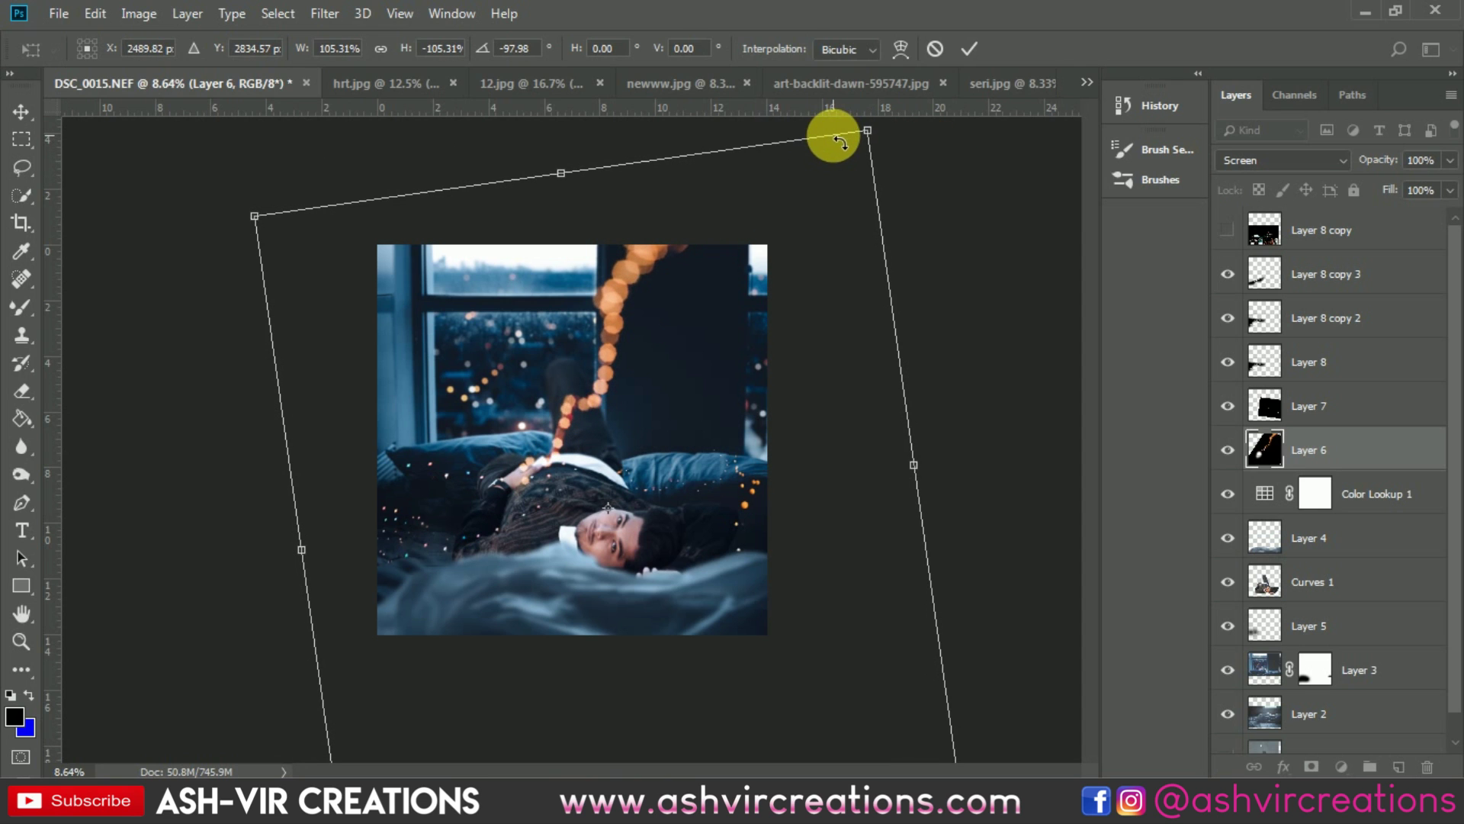
{"action": "left_click_drag", "start_coordinate": [839, 142], "coordinate": [850, 147]}
{"action": "key", "text": "ctrl+plus"}
{"action": "mouse_move", "coordinate": [693, 428]}
{"action": "left_mouse_down"}
{"action": "mouse_move", "coordinate": [760, 394]}
{"action": "mouse_move", "coordinate": [696, 377]}
{"action": "mouse_move", "coordinate": [707, 395]}
{"action": "left_mouse_up"}
{"action": "key", "text": "ctrl+minus"}
{"action": "mouse_move", "coordinate": [863, 174]}
{"action": "left_mouse_down"}
{"action": "mouse_move", "coordinate": [852, 211]}
{"action": "mouse_move", "coordinate": [863, 207]}
{"action": "left_mouse_up"}
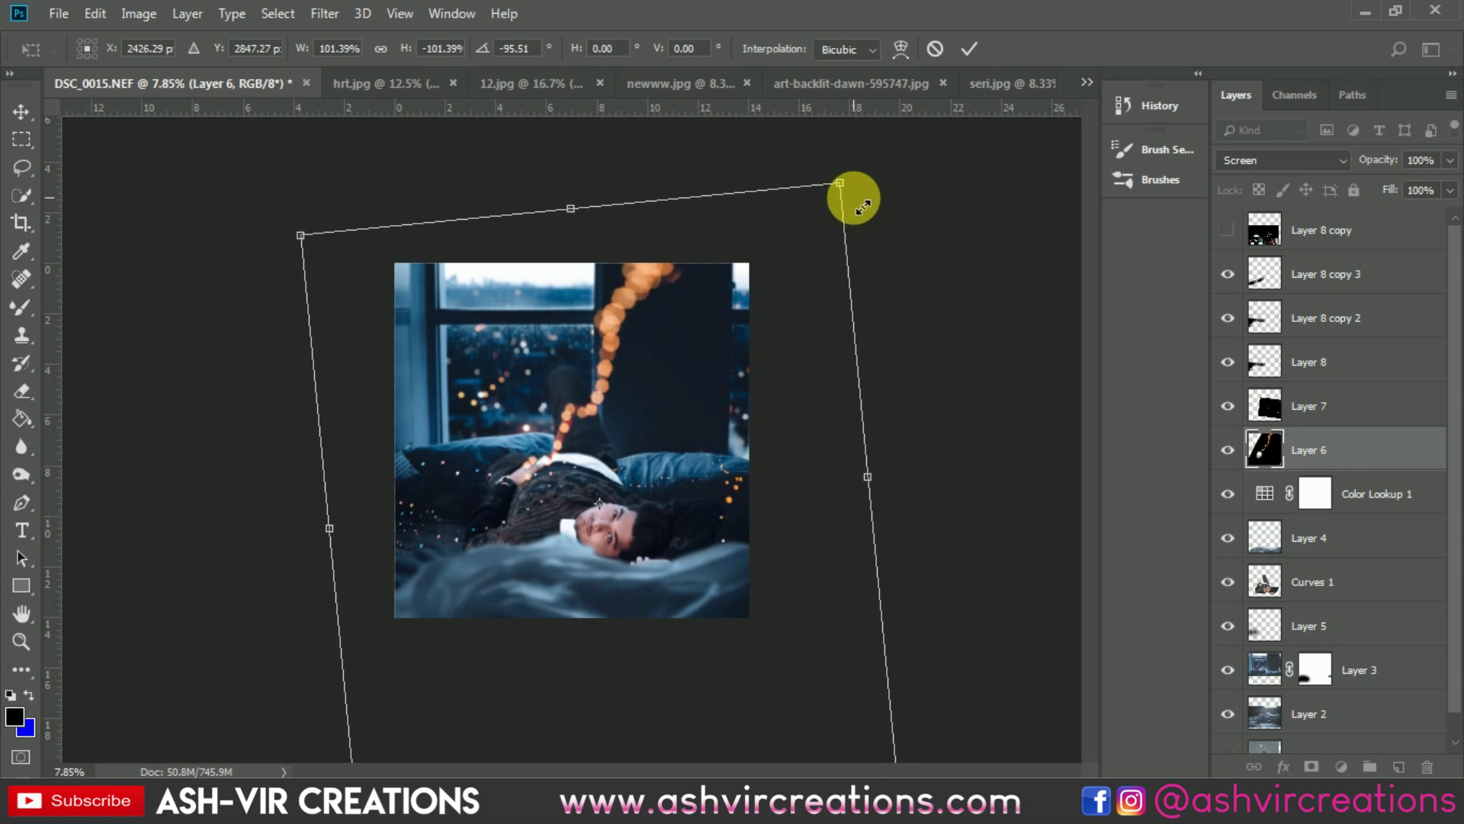
{"action": "double_click", "coordinate": [654, 301]}
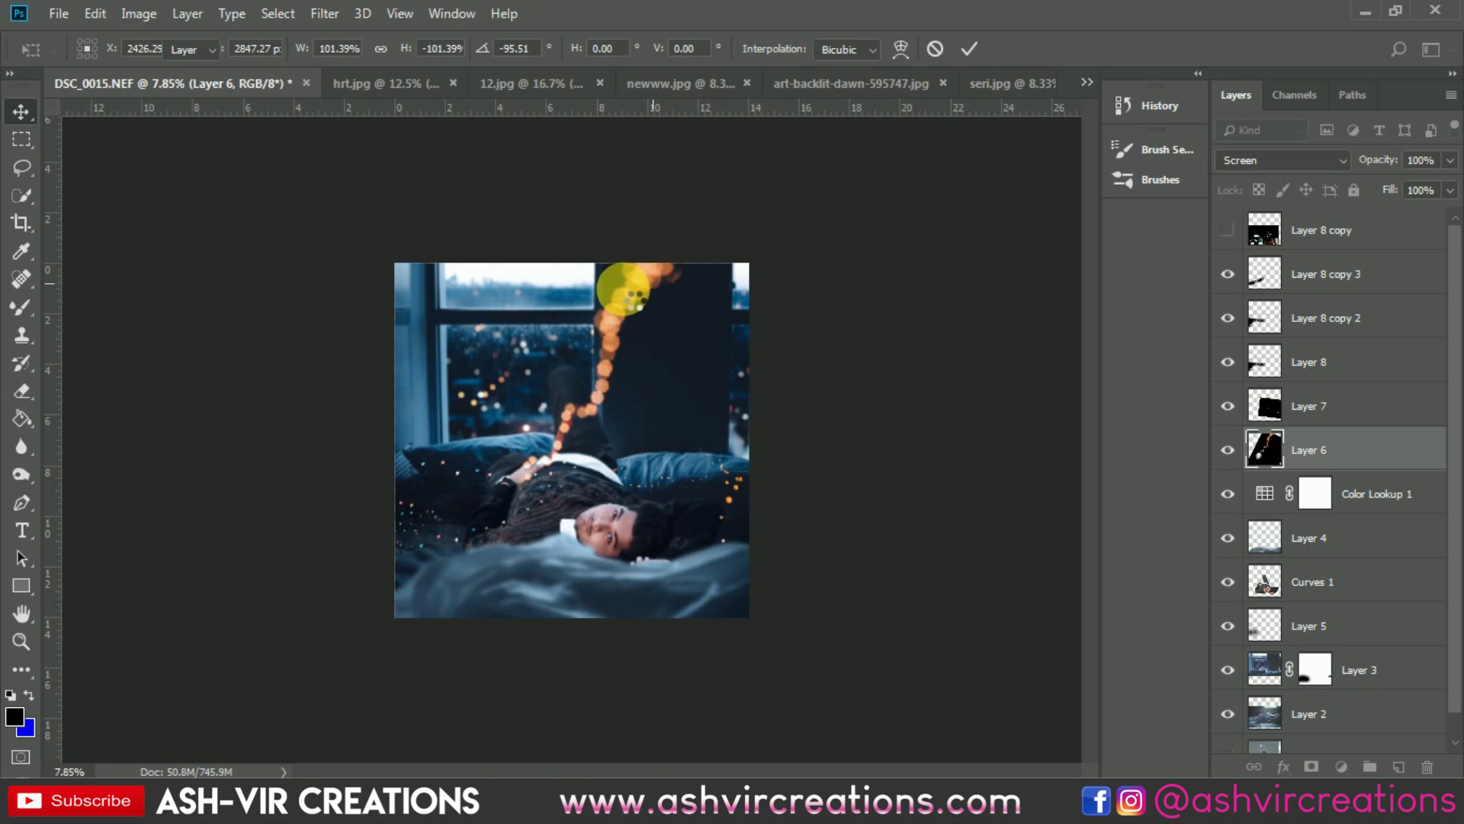
Transform Layer 6 again, scaling its string lights to about 100.5%, and apply it.
{"action": "scroll", "coordinate": [623, 288], "scroll_direction": "up", "scroll_amount": 6}
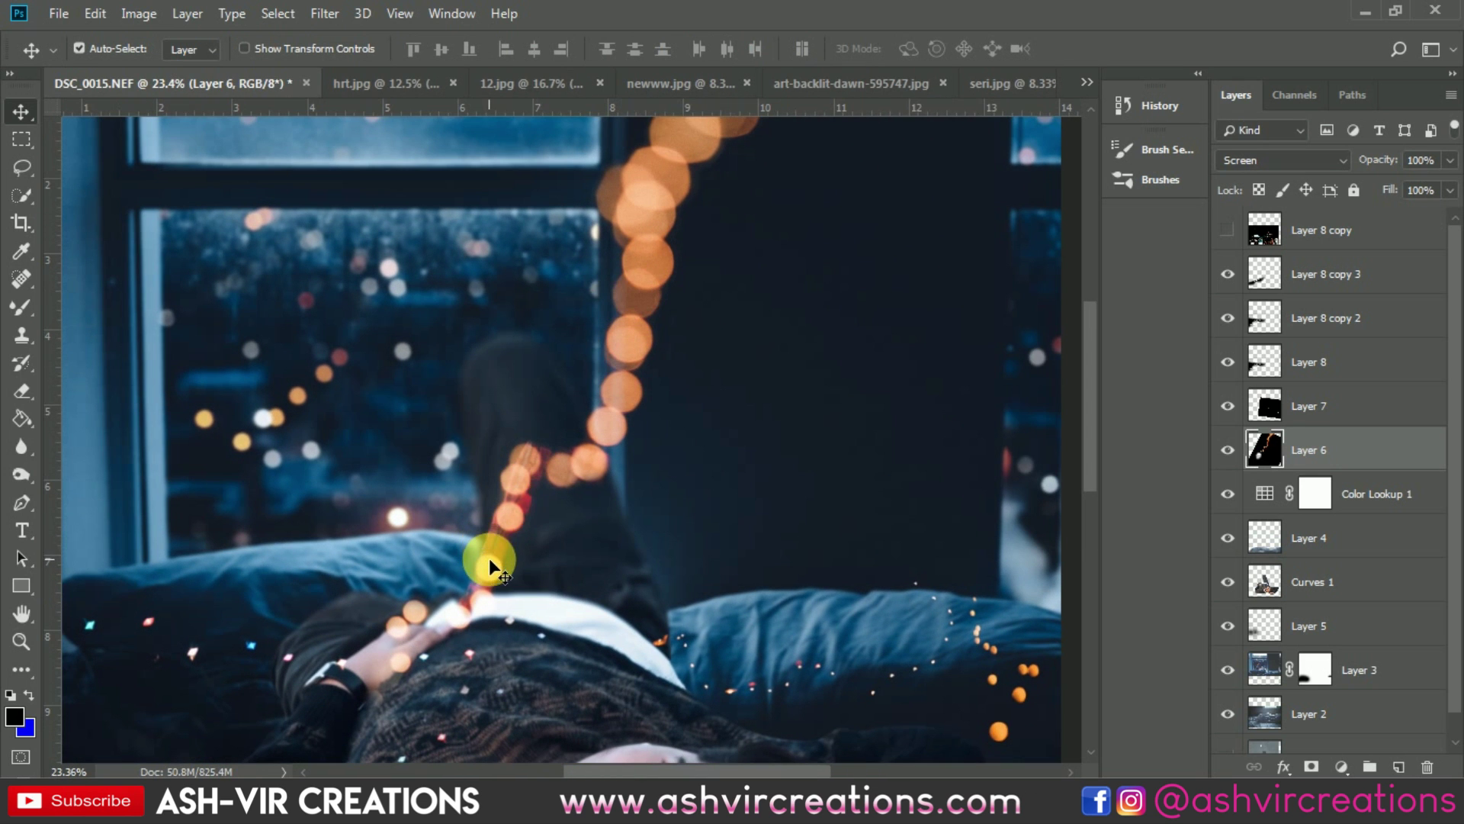
{"action": "left_click", "coordinate": [488, 560]}
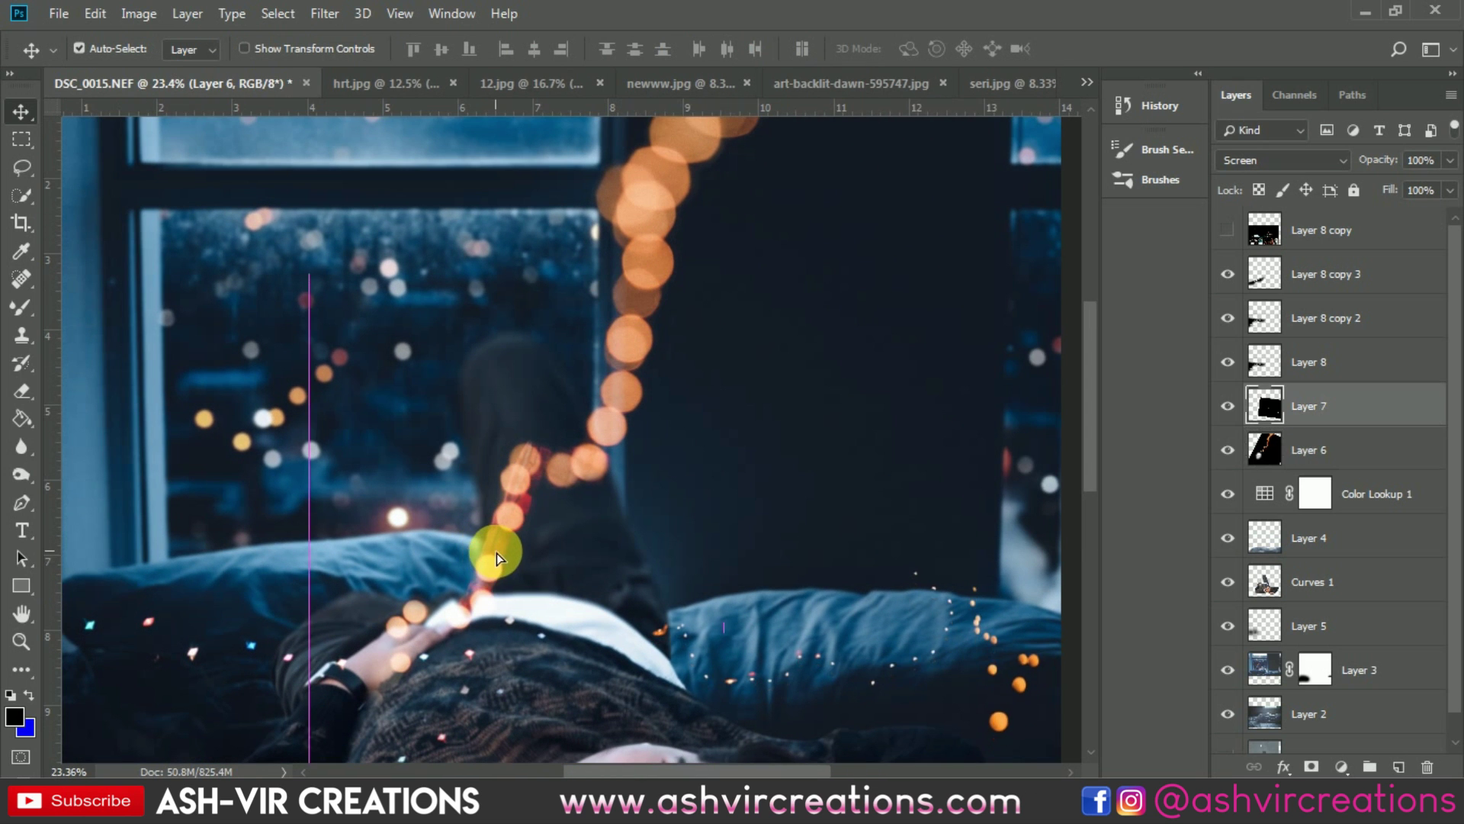
{"action": "left_click", "coordinate": [675, 231]}
{"action": "scroll", "coordinate": [666, 217], "scroll_direction": "down", "scroll_amount": 2}
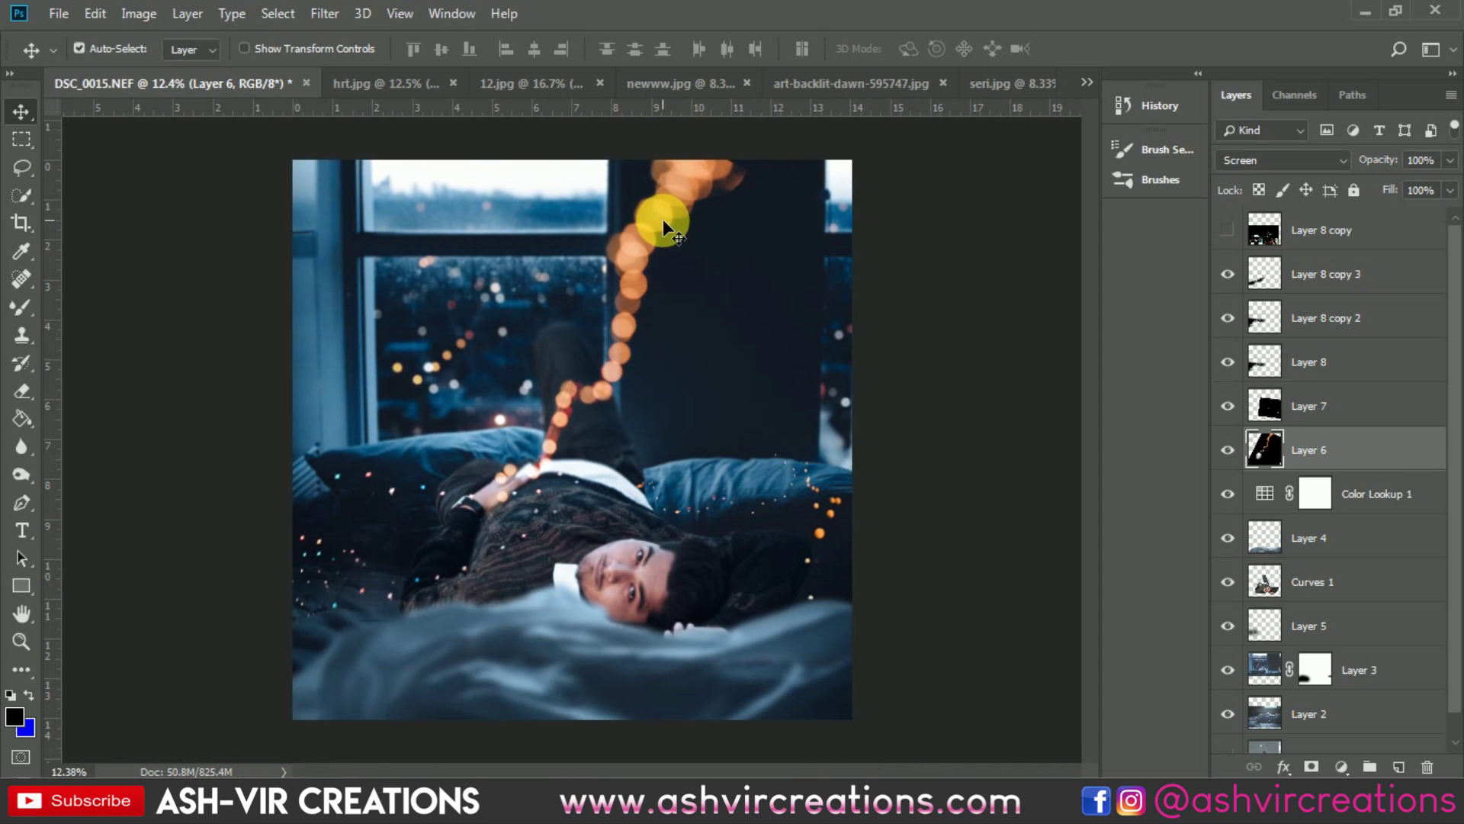
{"action": "key", "text": "ctrl+t"}
{"action": "scroll", "coordinate": [638, 207], "scroll_direction": "down", "scroll_amount": 1}
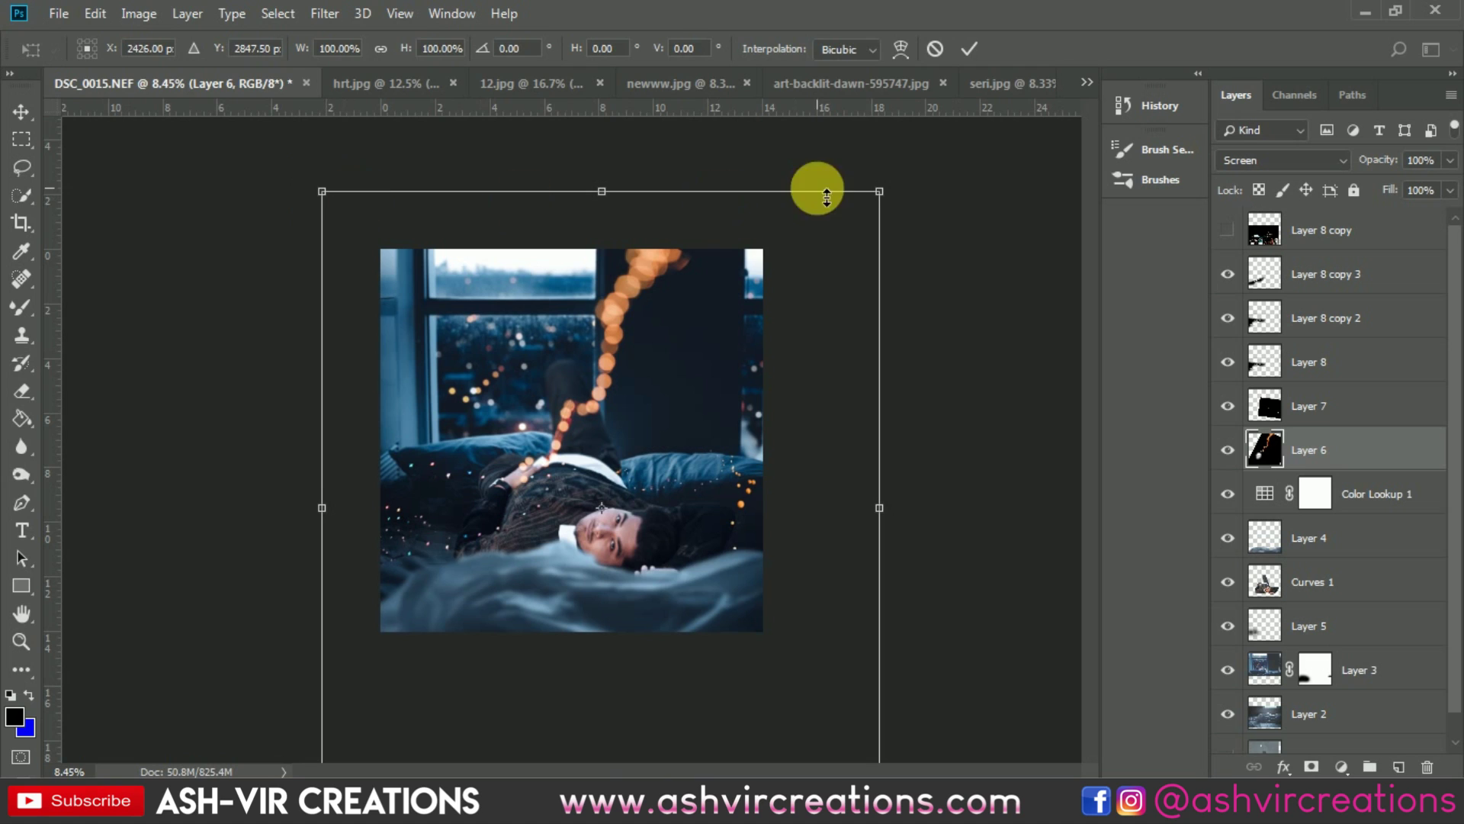
{"action": "left_click_drag", "start_coordinate": [879, 192], "coordinate": [879, 195]}
{"action": "left_click", "coordinate": [969, 50]}
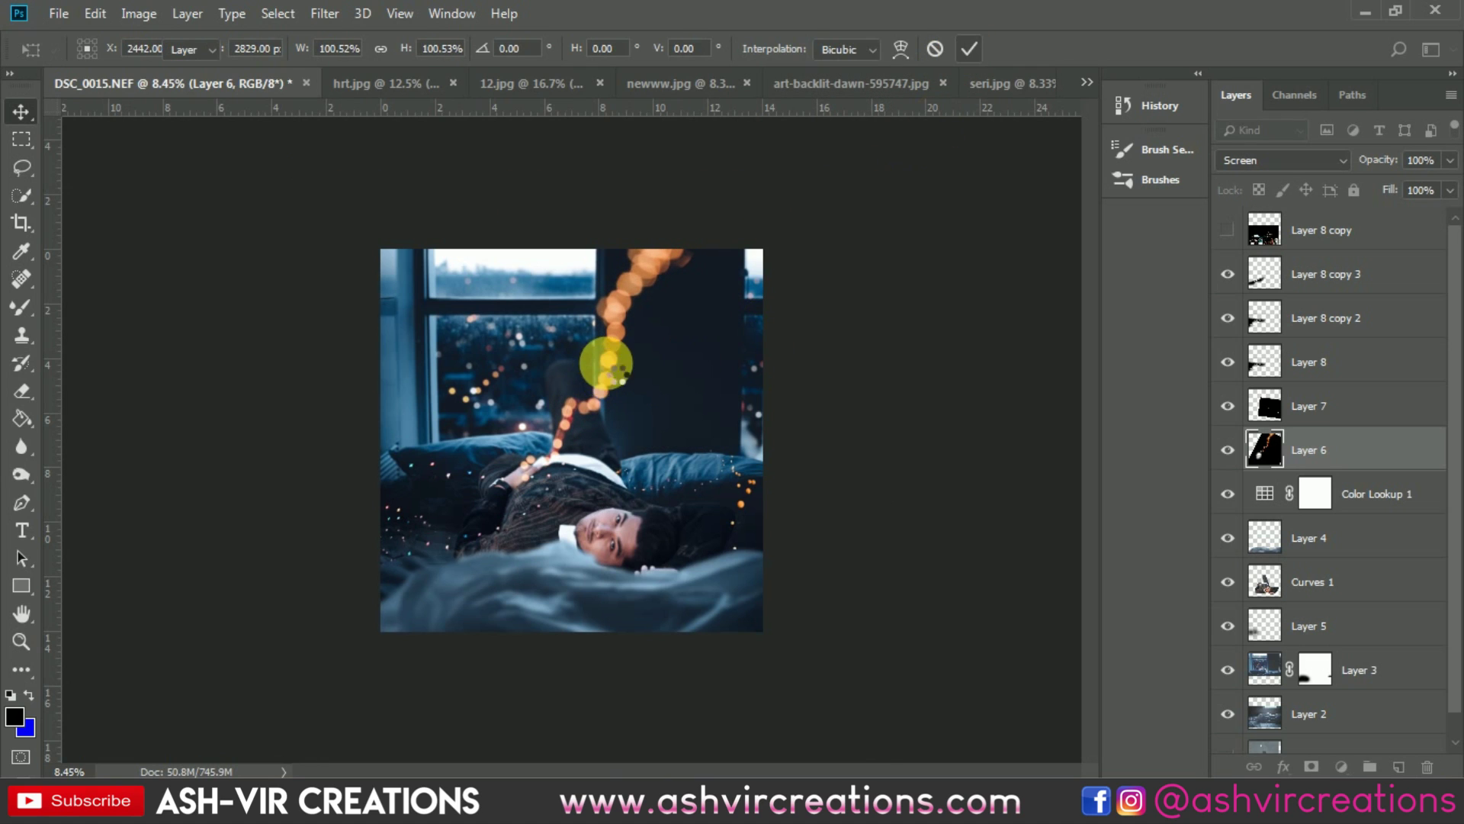
Move Layer 6 below Color Lookup 1 in the layer stack so the grading tints the string lights.
{"action": "scroll", "coordinate": [610, 375], "scroll_direction": "up", "scroll_amount": 1}
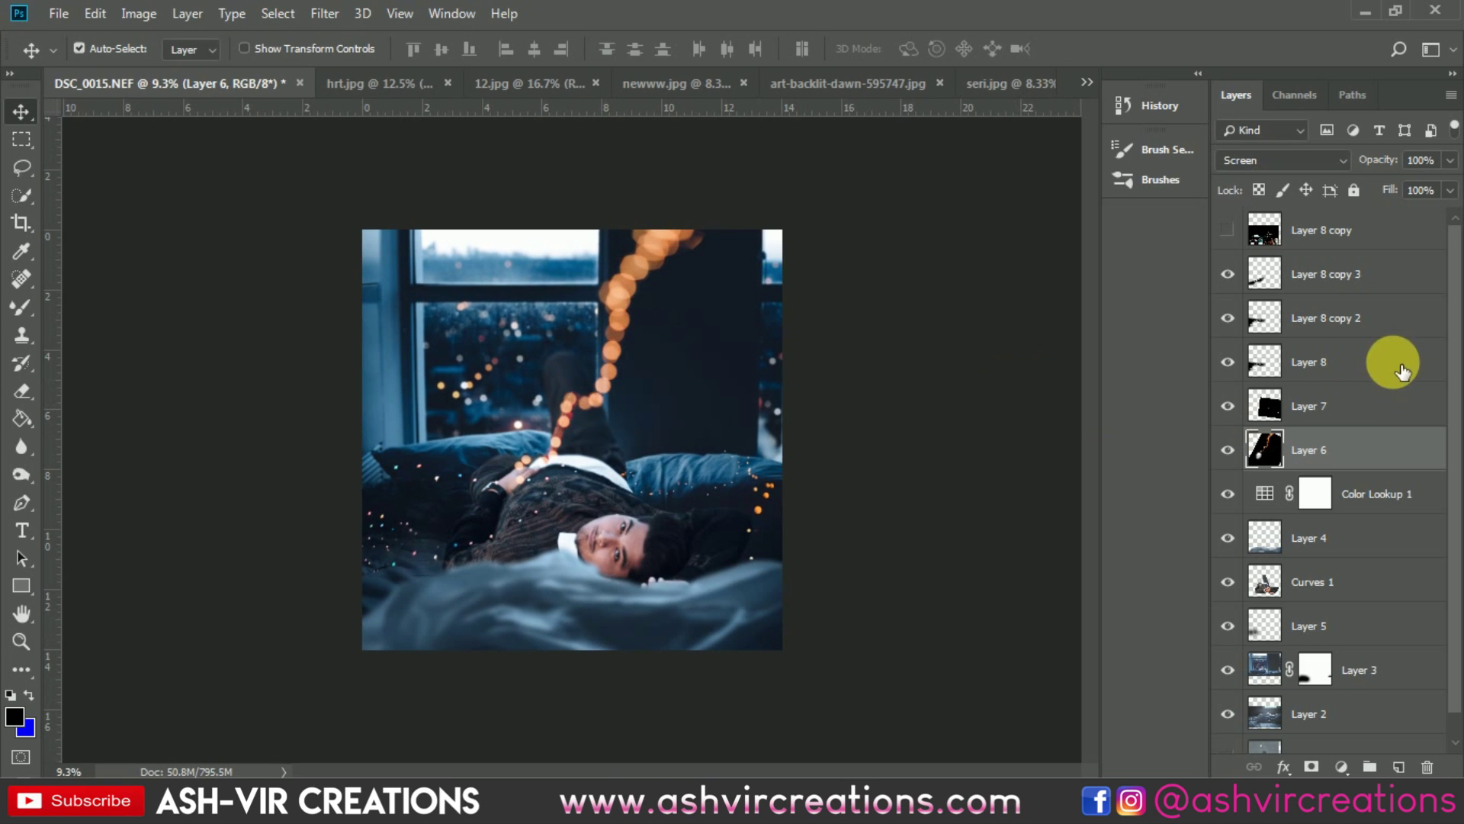
{"action": "left_click_drag", "start_coordinate": [1340, 441], "coordinate": [1348, 517]}
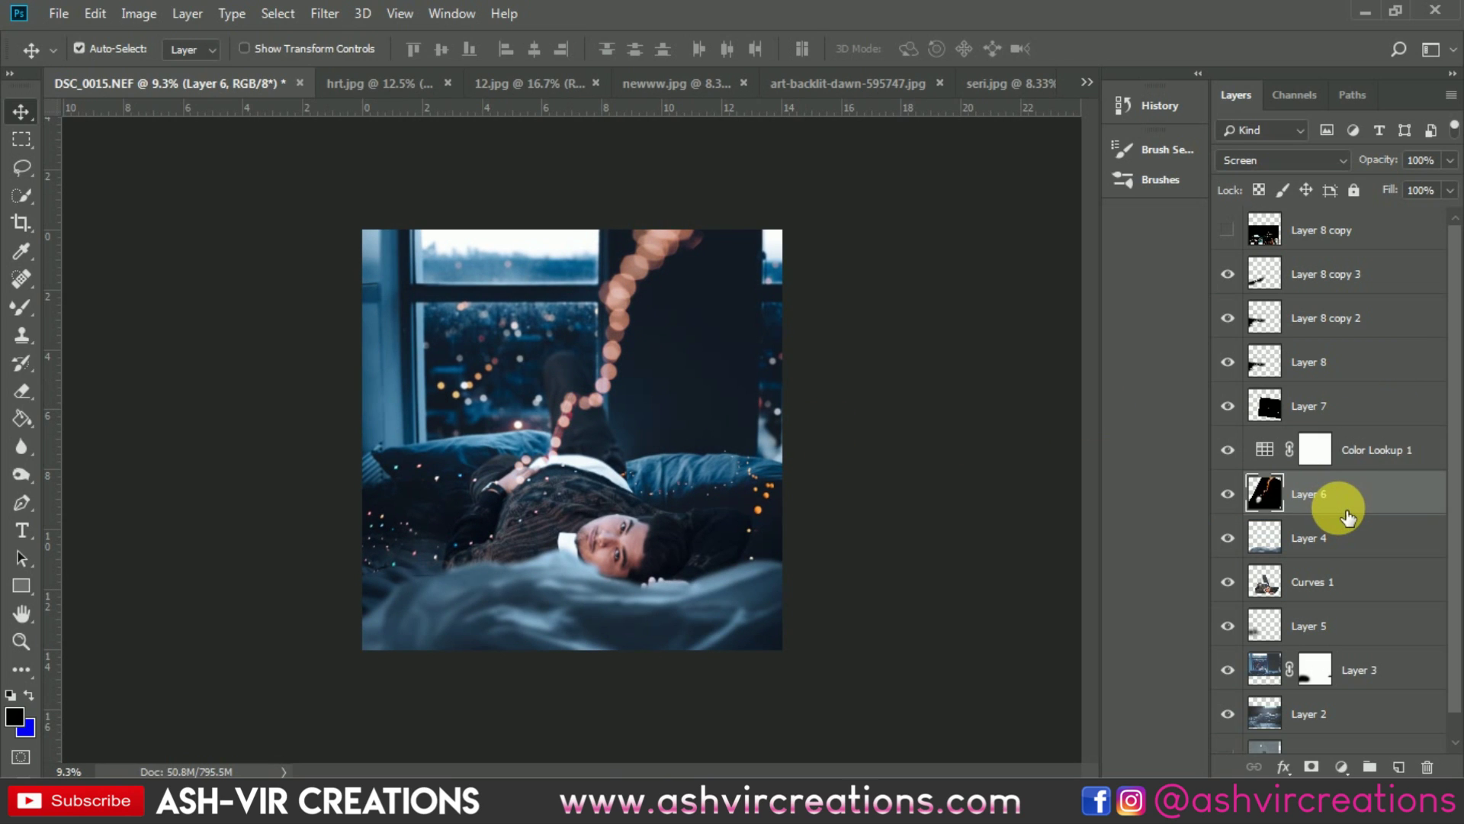
{"action": "scroll", "coordinate": [631, 277], "scroll_direction": "up", "scroll_amount": 3}
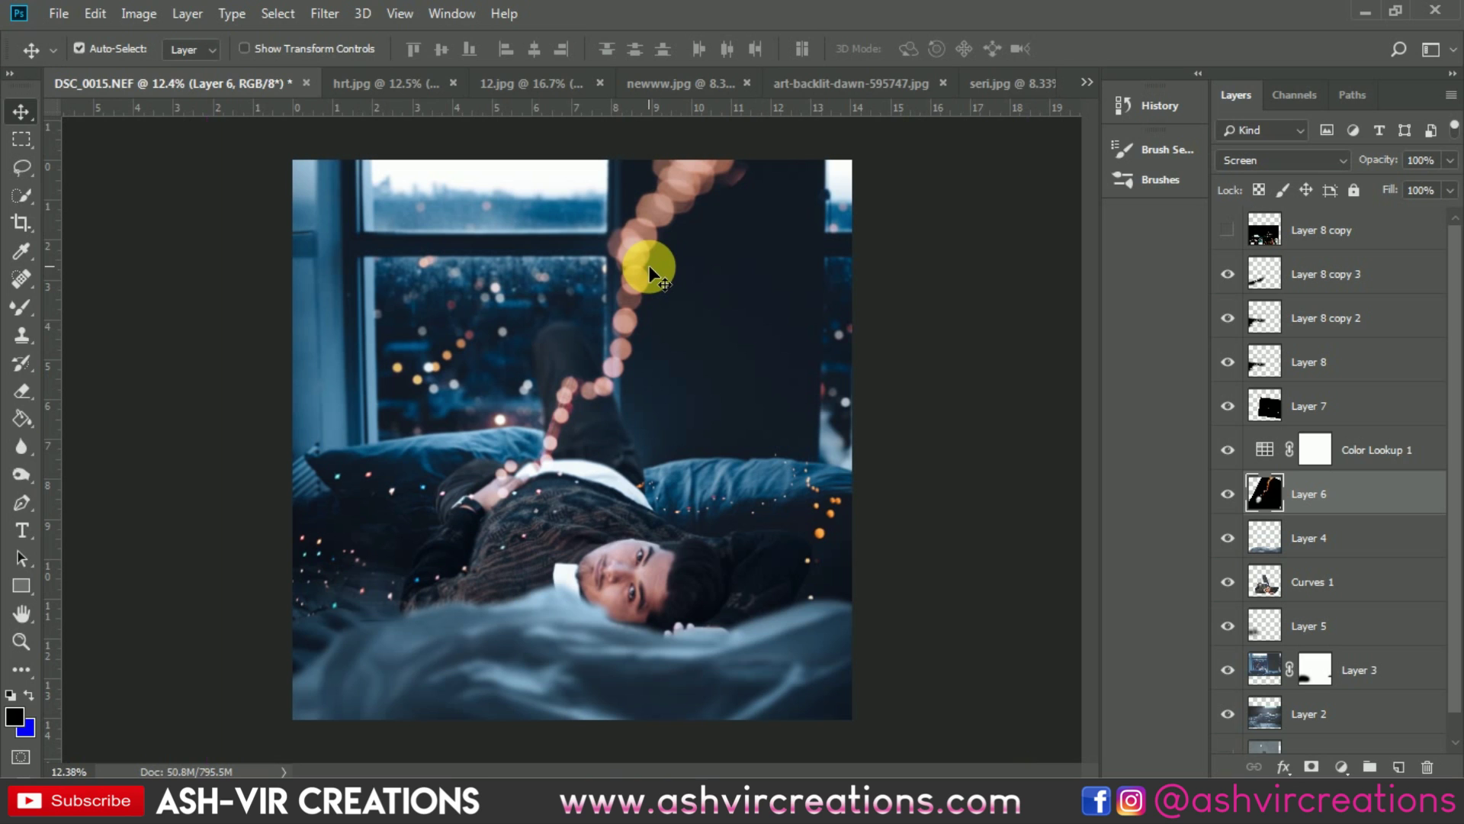
{"action": "scroll", "coordinate": [652, 275], "scroll_direction": "up", "scroll_amount": 2}
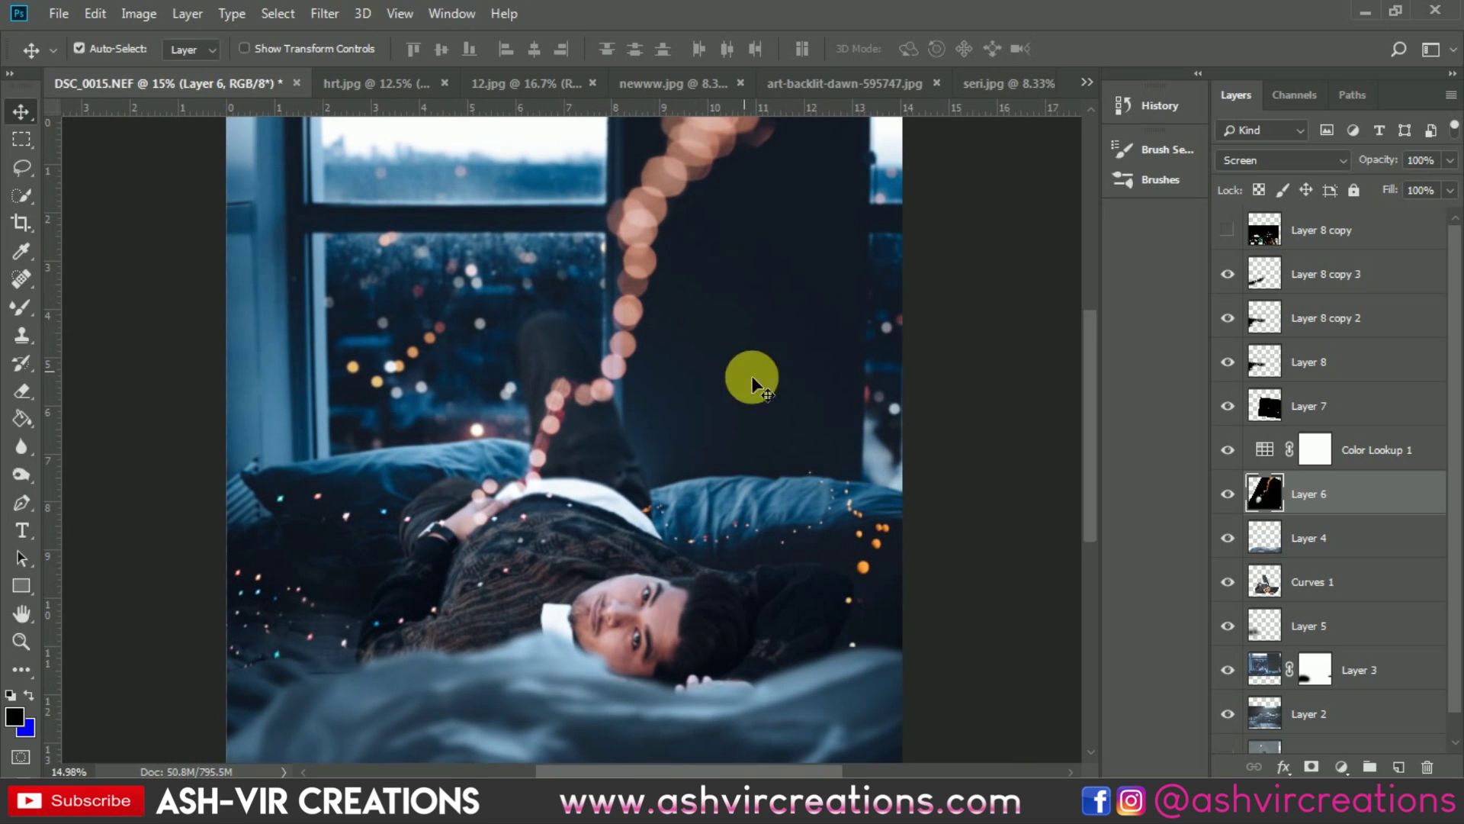
Place Layer 7, Layer 8, Layer 8 copy 2 and Layer 8 copy 3 beneath Color Lookup 1 and inspect the graded lights.
{"action": "left_click", "coordinate": [1324, 404]}
{"action": "left_click", "coordinate": [1347, 276], "text": "shift"}
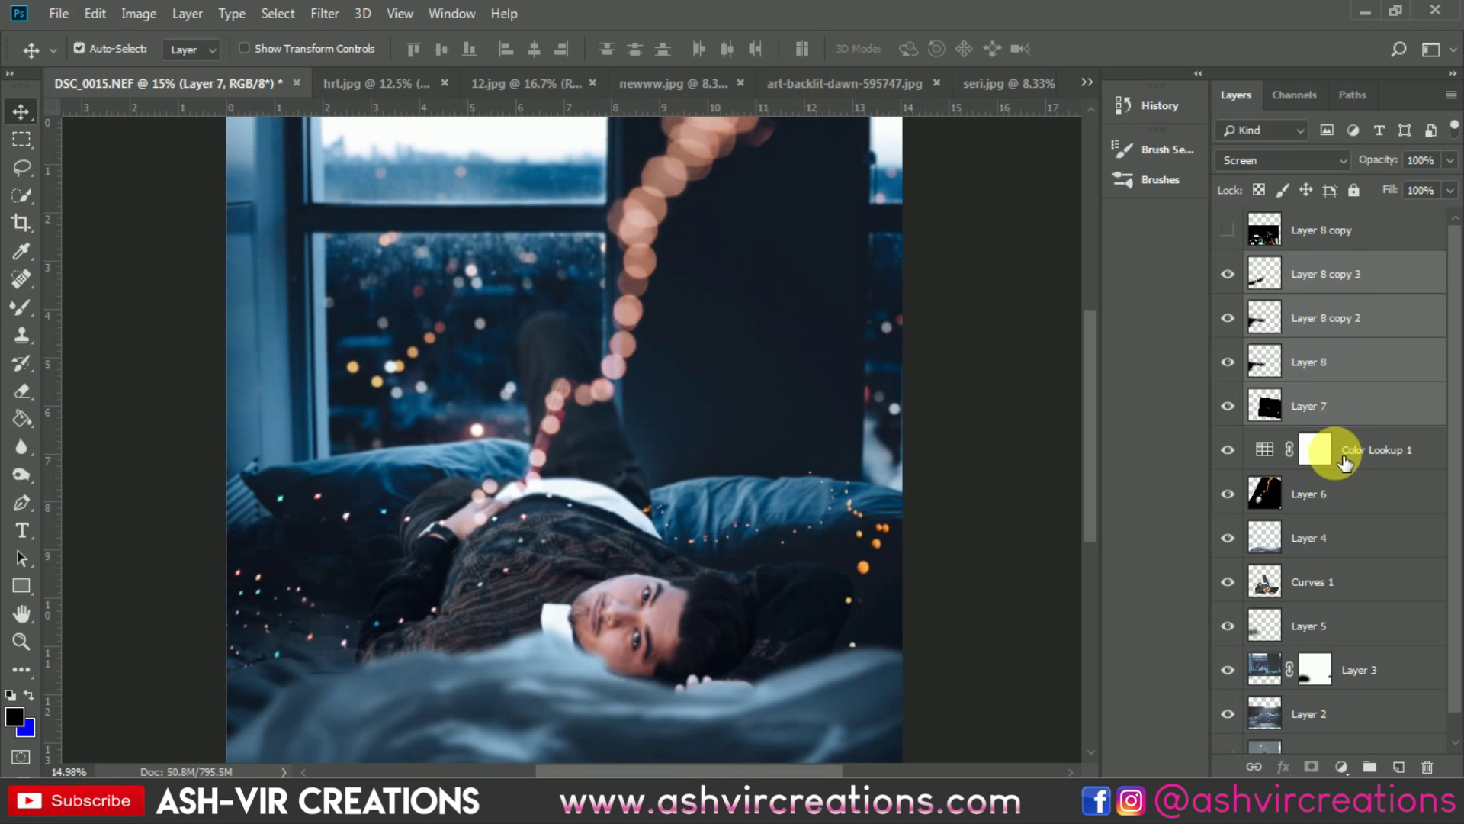
{"action": "left_click_drag", "start_coordinate": [1345, 461], "coordinate": [1344, 462]}
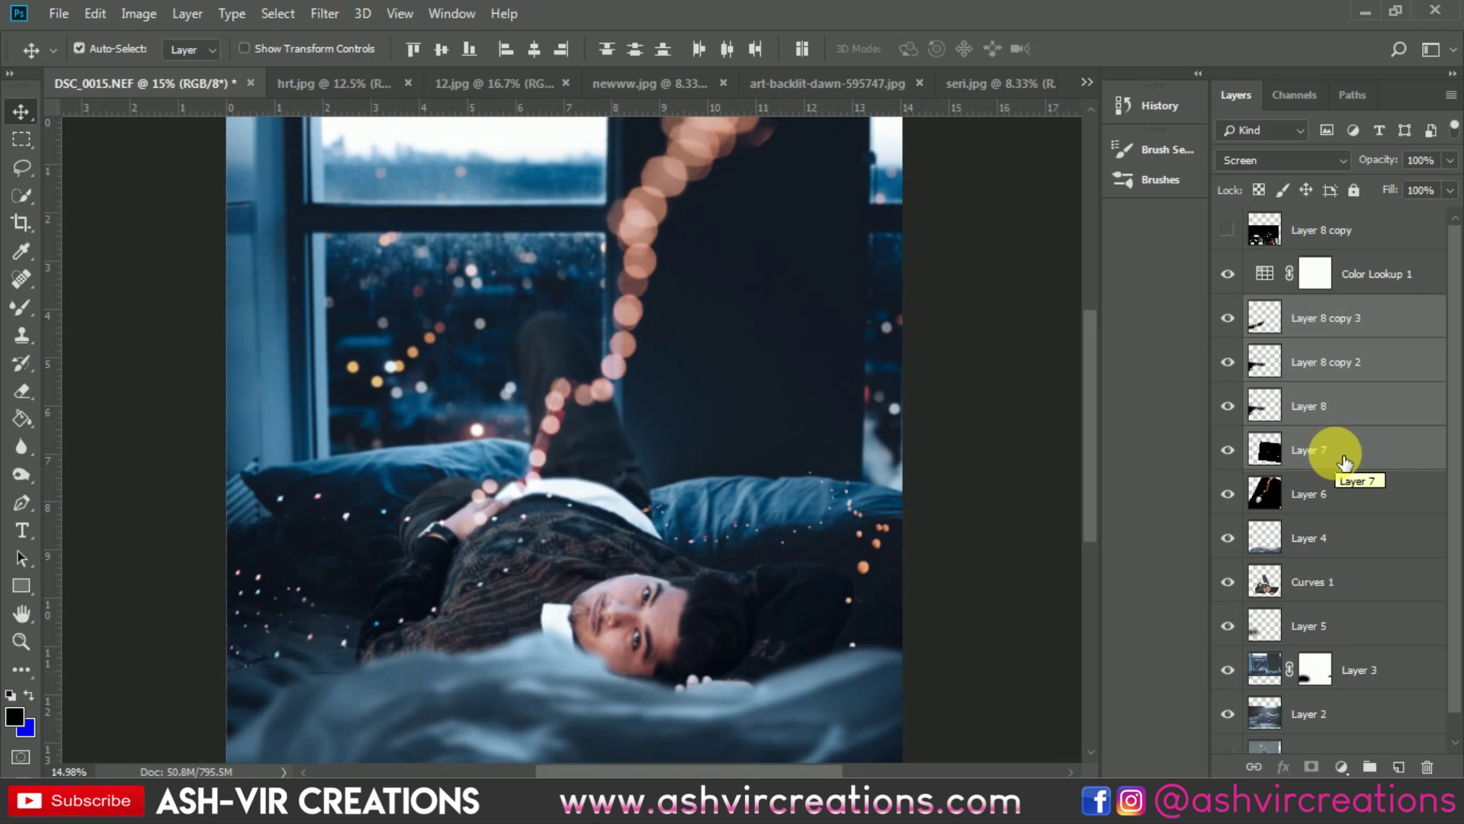
{"action": "scroll", "coordinate": [768, 481], "scroll_direction": "down", "scroll_amount": 1}
{"action": "scroll", "coordinate": [697, 422], "scroll_direction": "down", "scroll_amount": 1}
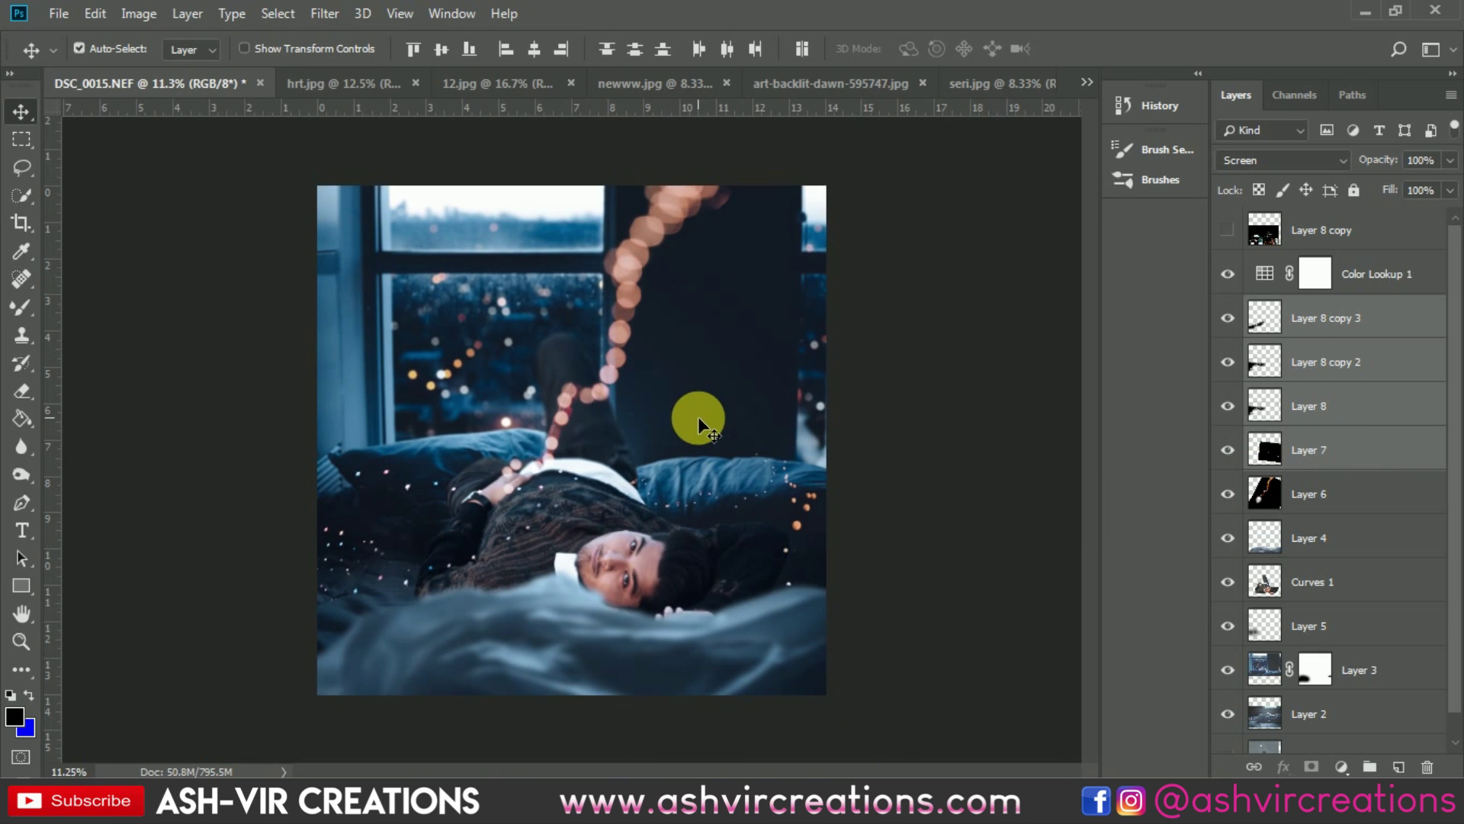
{"action": "scroll", "coordinate": [644, 568], "scroll_direction": "up", "scroll_amount": 1}
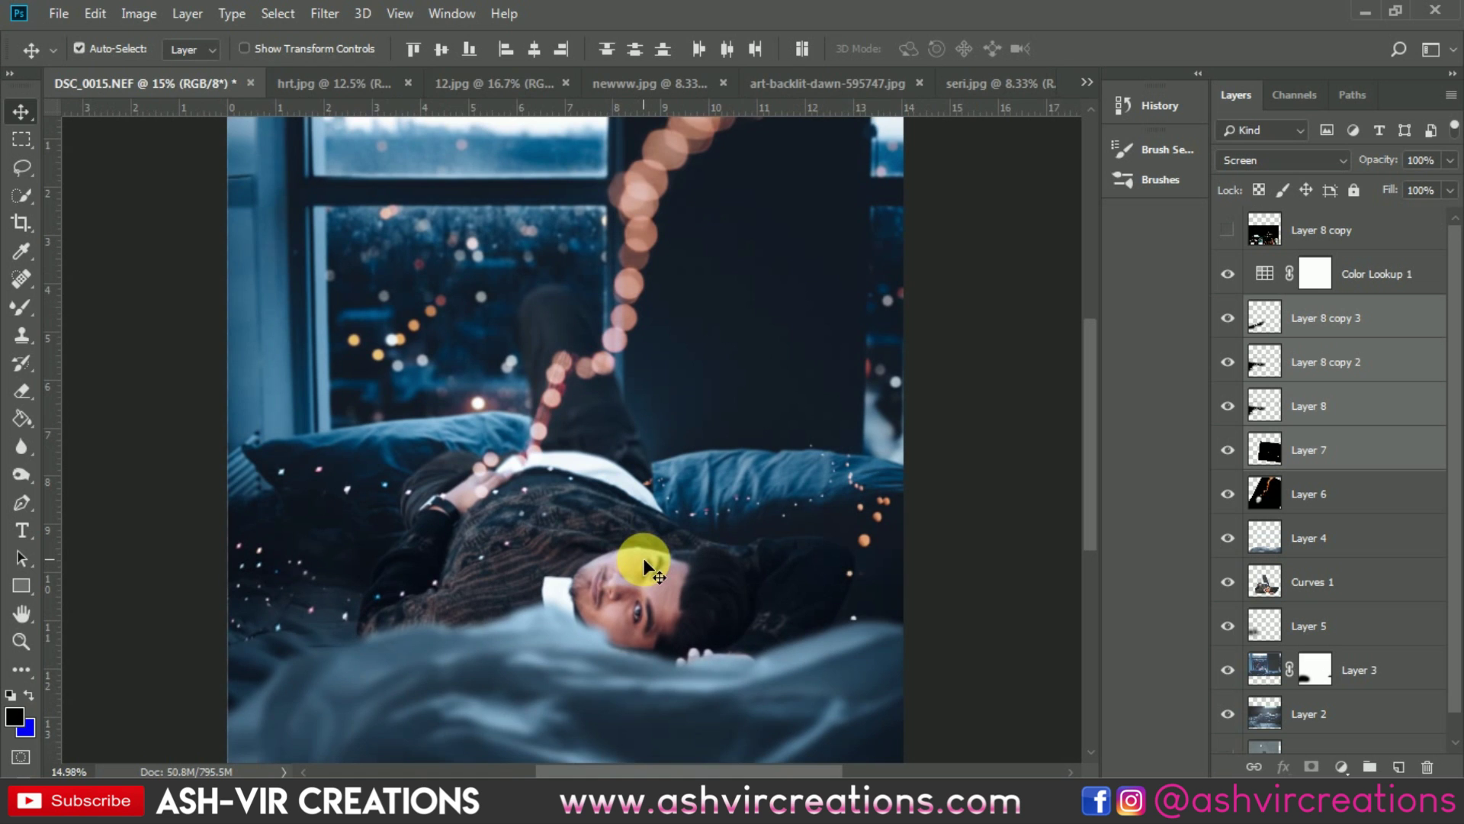
{"action": "scroll", "coordinate": [644, 569], "scroll_direction": "up", "scroll_amount": 2}
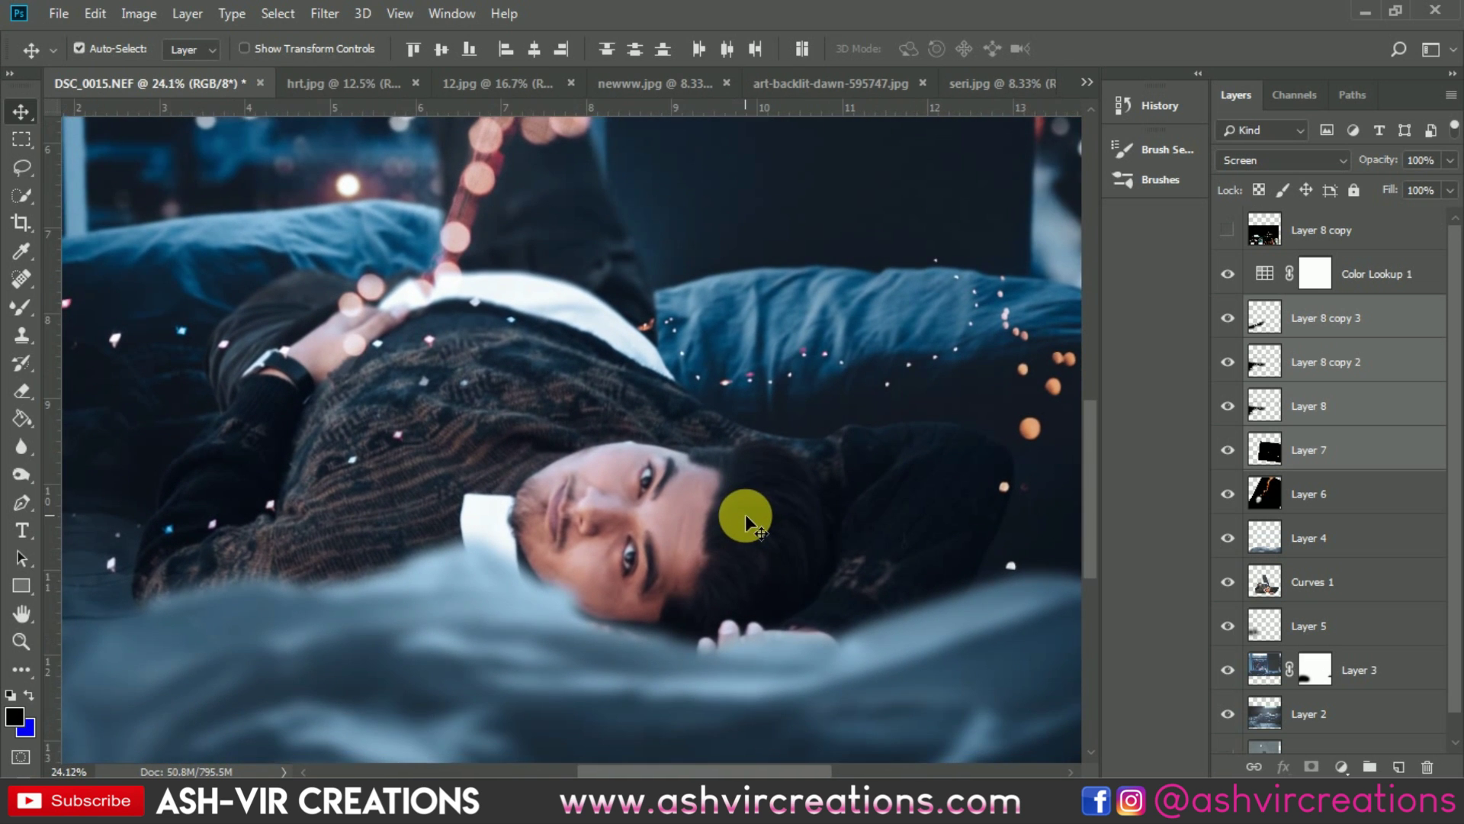
{"action": "scroll", "coordinate": [745, 521], "scroll_direction": "down", "scroll_amount": 3}
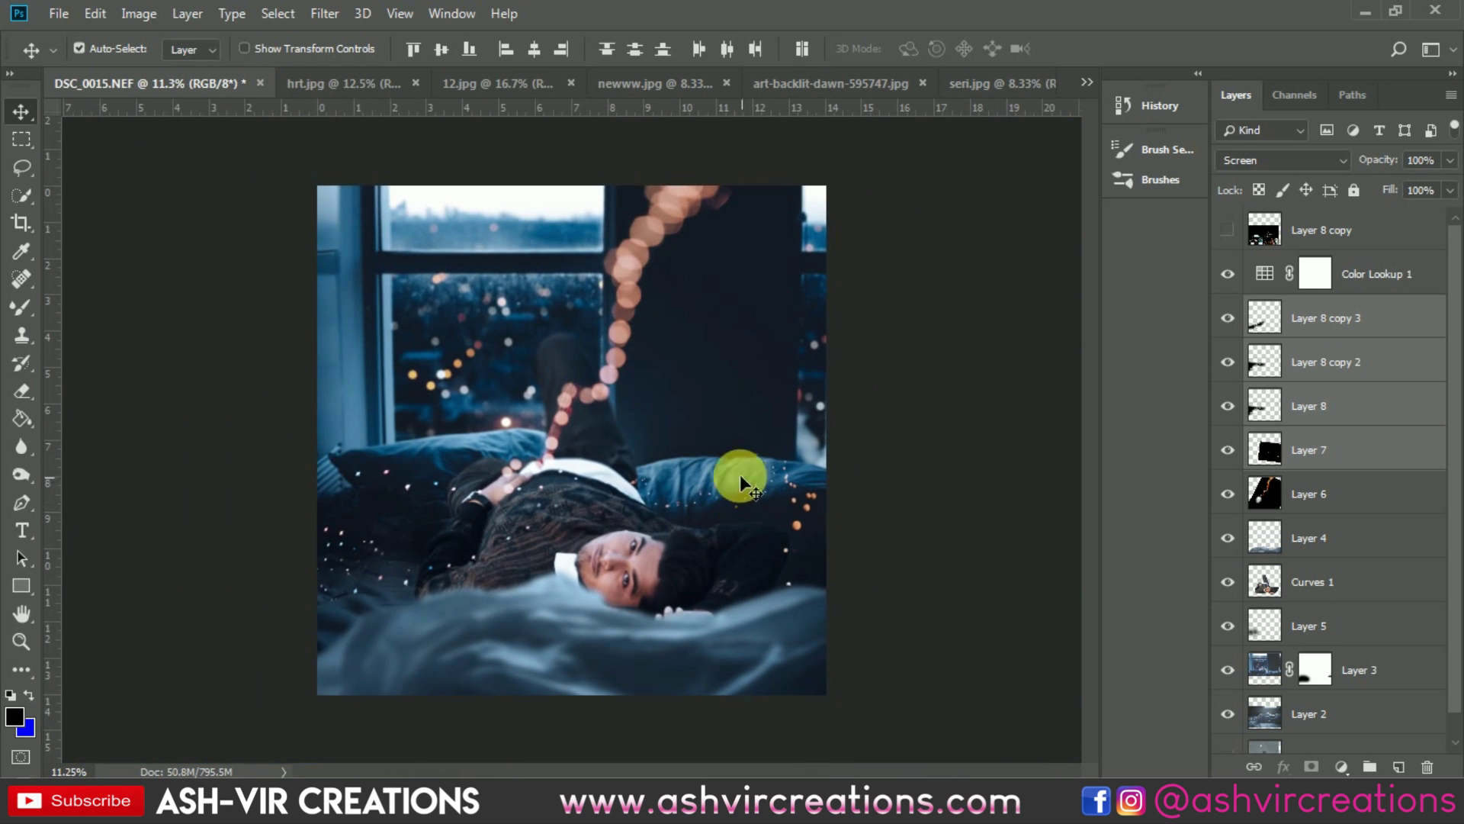
Create a new empty layer directly above Layer 5 for shading around the man's elbow.
{"action": "left_click", "coordinate": [1312, 228]}
{"action": "scroll", "coordinate": [427, 583], "scroll_direction": "up", "scroll_amount": 1}
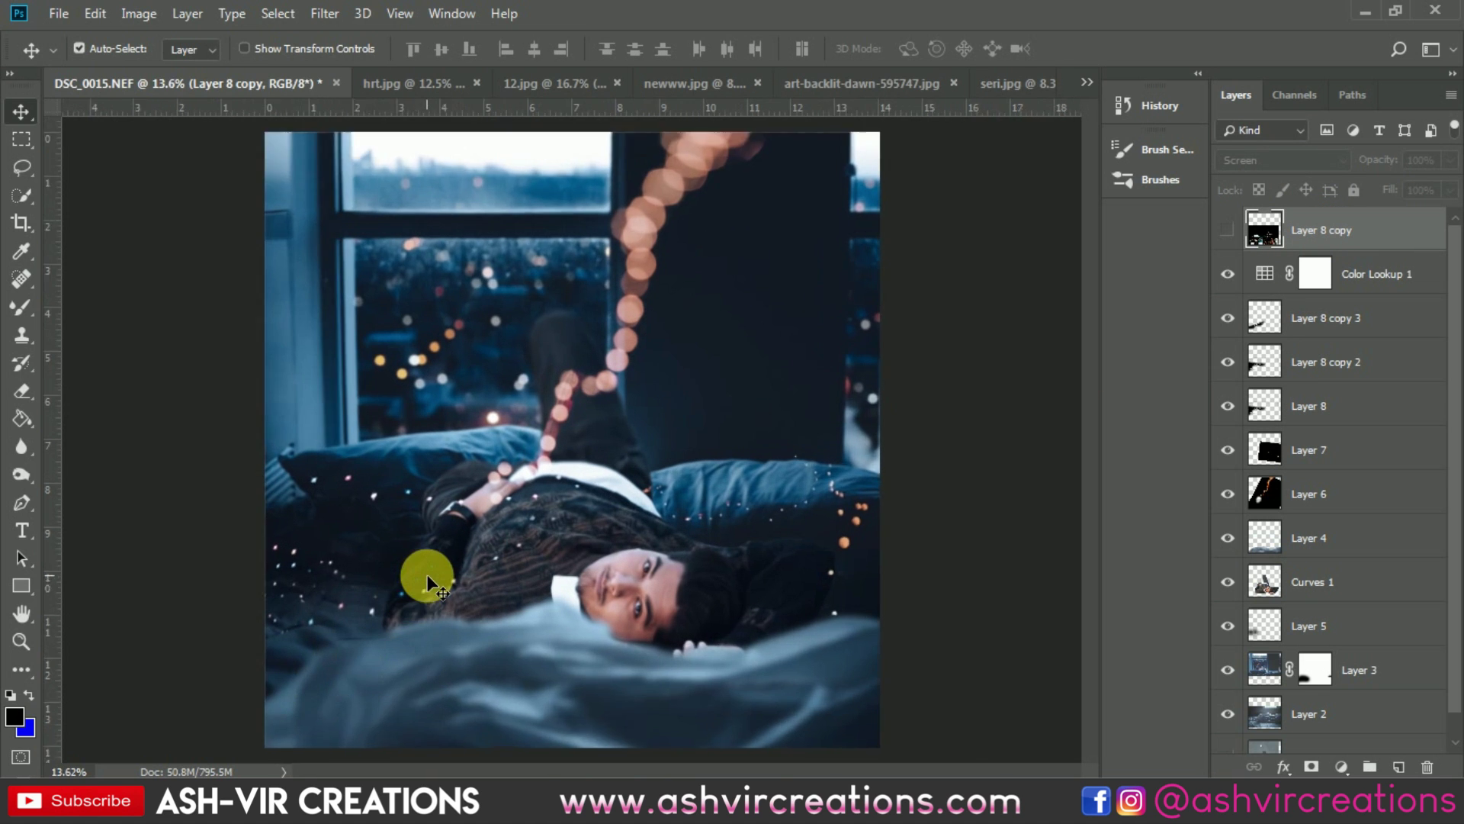
{"action": "scroll", "coordinate": [427, 583], "scroll_direction": "up", "scroll_amount": 4}
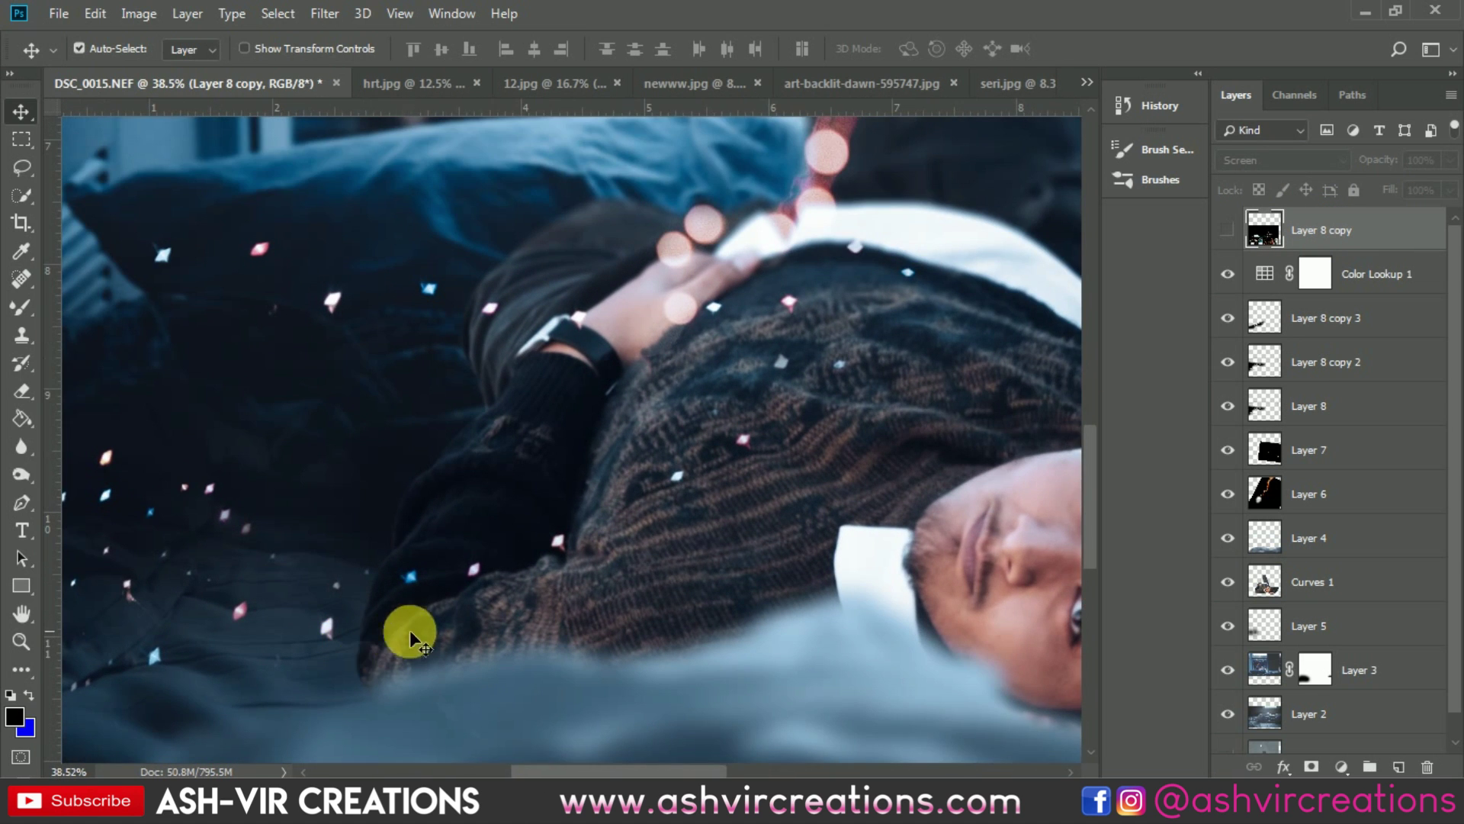
{"action": "left_click_drag", "start_coordinate": [393, 640], "coordinate": [533, 457]}
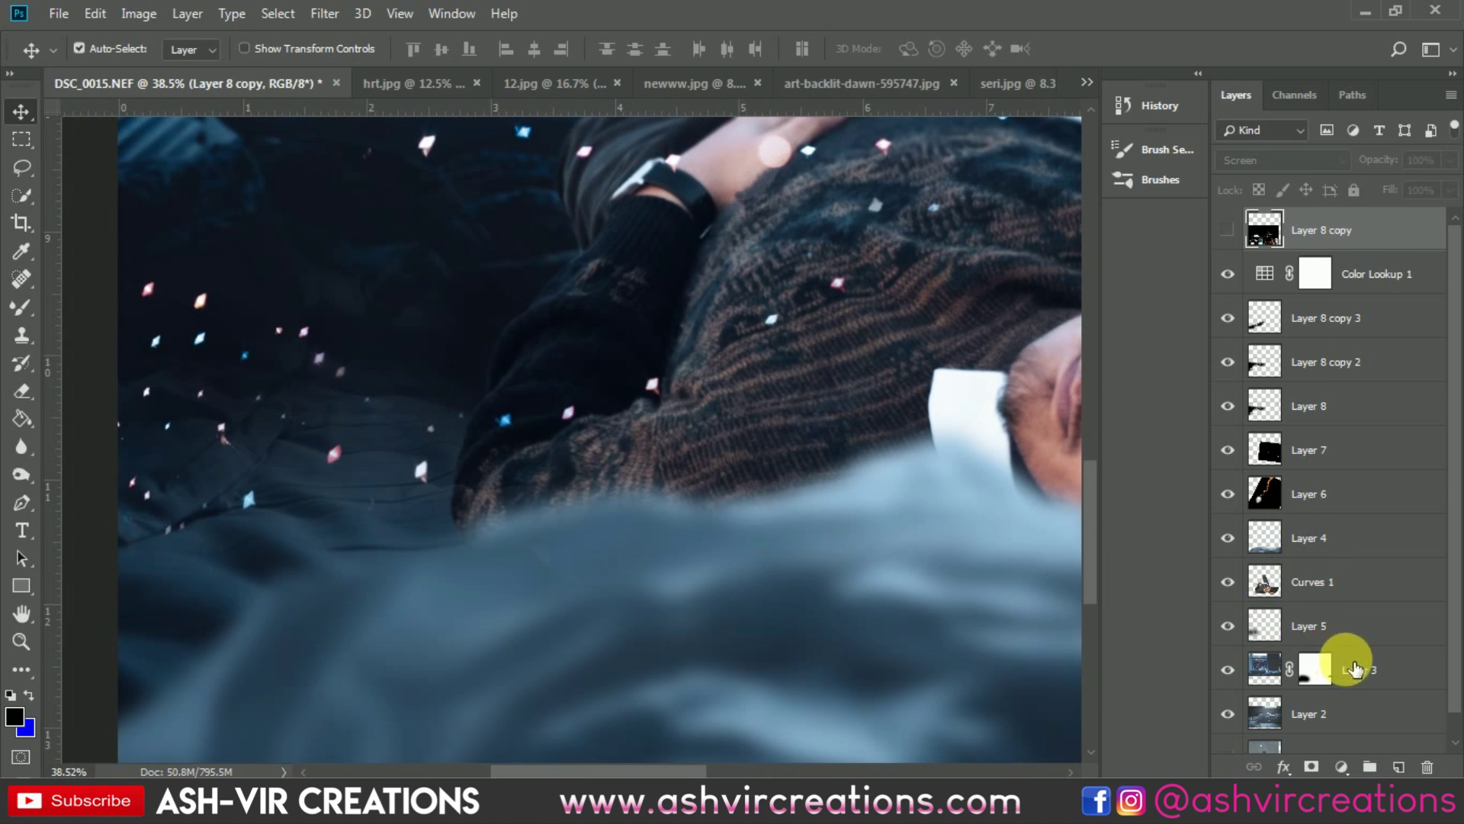
{"action": "left_click", "coordinate": [1361, 632]}
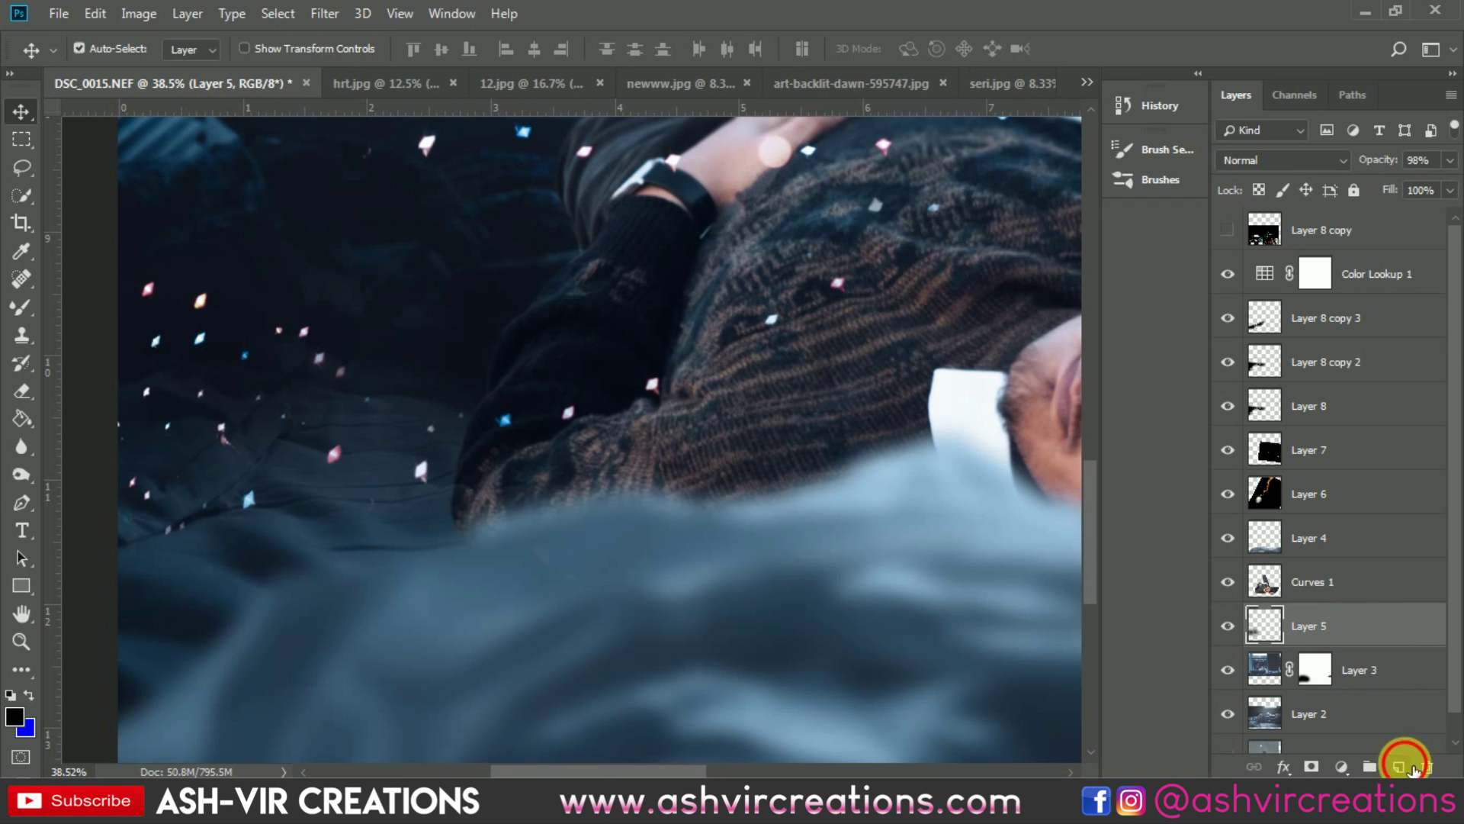
{"action": "left_click", "coordinate": [1400, 767]}
Paint a soft black shadow beside the man's elbow on Layer 9 with the Brush tool at 250 px.
{"action": "right_click", "coordinate": [22, 308]}
{"action": "left_click", "coordinate": [91, 303]}
{"action": "key", "text": "bracketleft"}
{"action": "key", "text": "bracketleft"}
{"action": "key", "text": "bracketleft"}
{"action": "key", "text": "bracketleft"}
{"action": "key", "text": "bracketleft"}
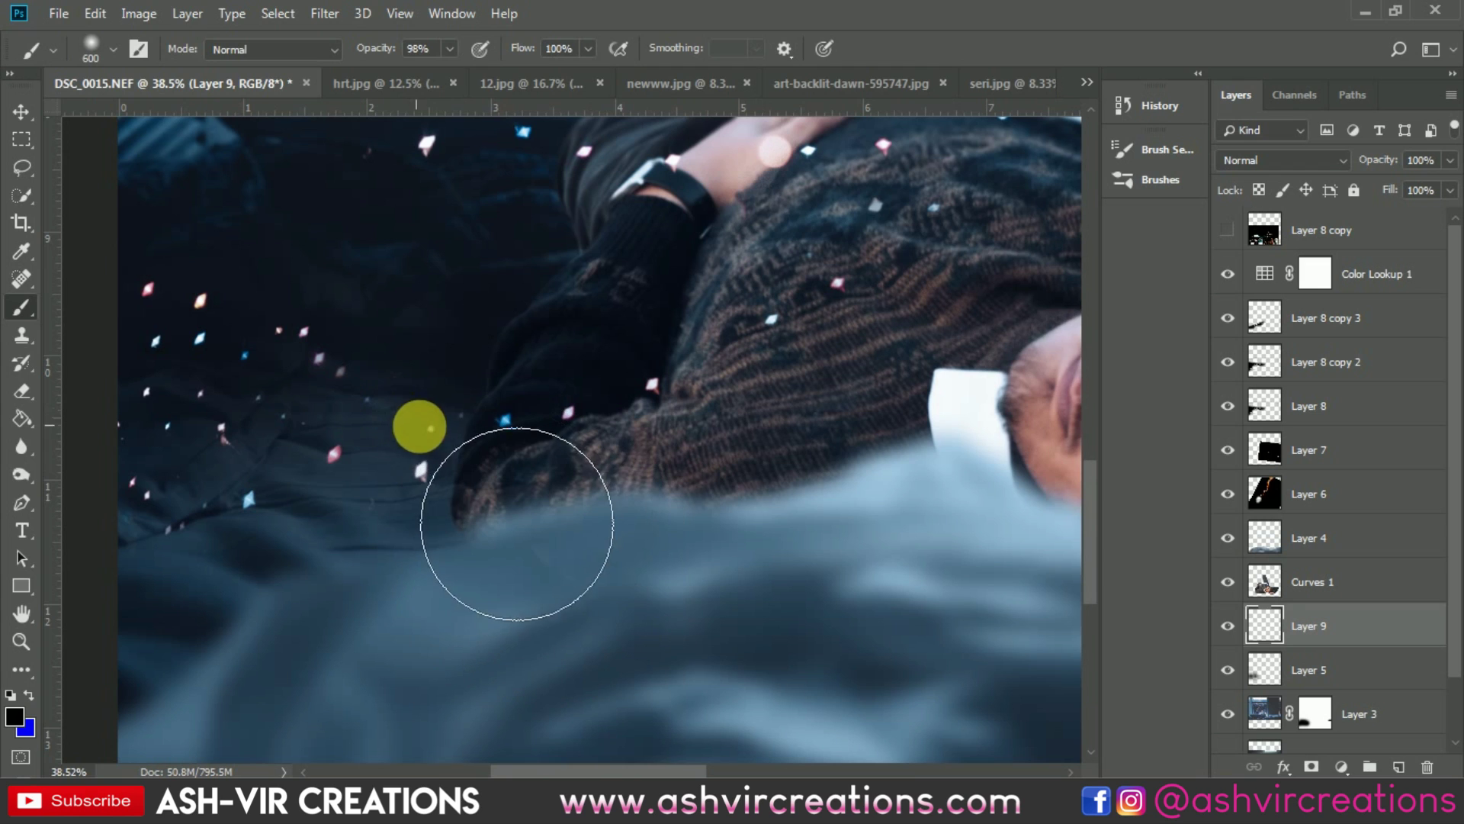
{"action": "mouse_move", "coordinate": [520, 498]}
{"action": "left_mouse_down"}
{"action": "mouse_move", "coordinate": [510, 536]}
{"action": "mouse_move", "coordinate": [650, 510]}
{"action": "left_mouse_up"}
Lighten the painted elbow shadow with Hue/Saturation, setting Lightness to about +23.
{"action": "key", "text": "ctrl+u"}
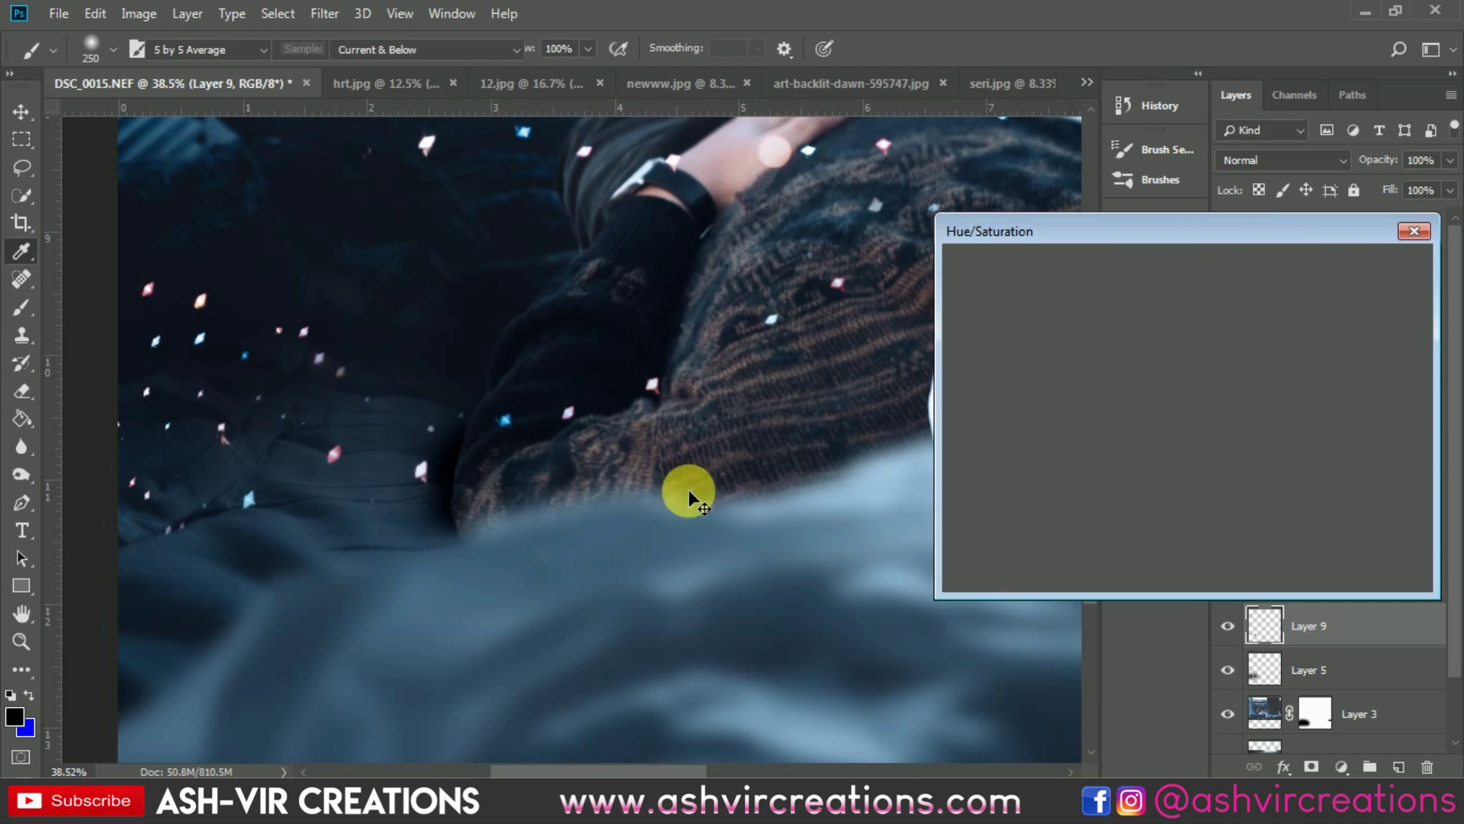
{"action": "left_click_drag", "start_coordinate": [1166, 479], "coordinate": [1161, 479]}
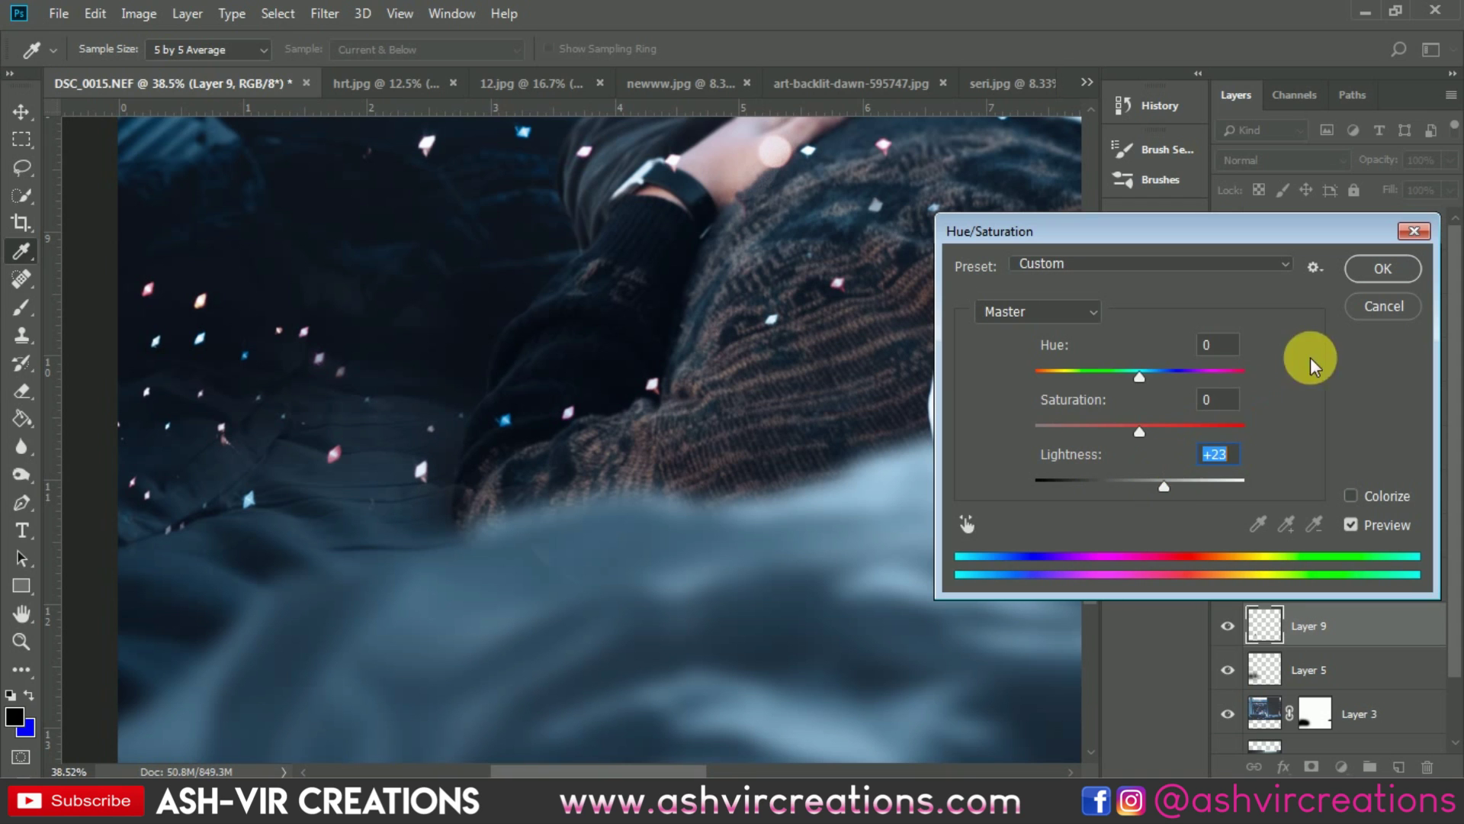
{"action": "left_click", "coordinate": [1378, 273]}
Try the Multiply blend mode on Layer 9, then return it to Normal.
{"action": "left_click", "coordinate": [1265, 162]}
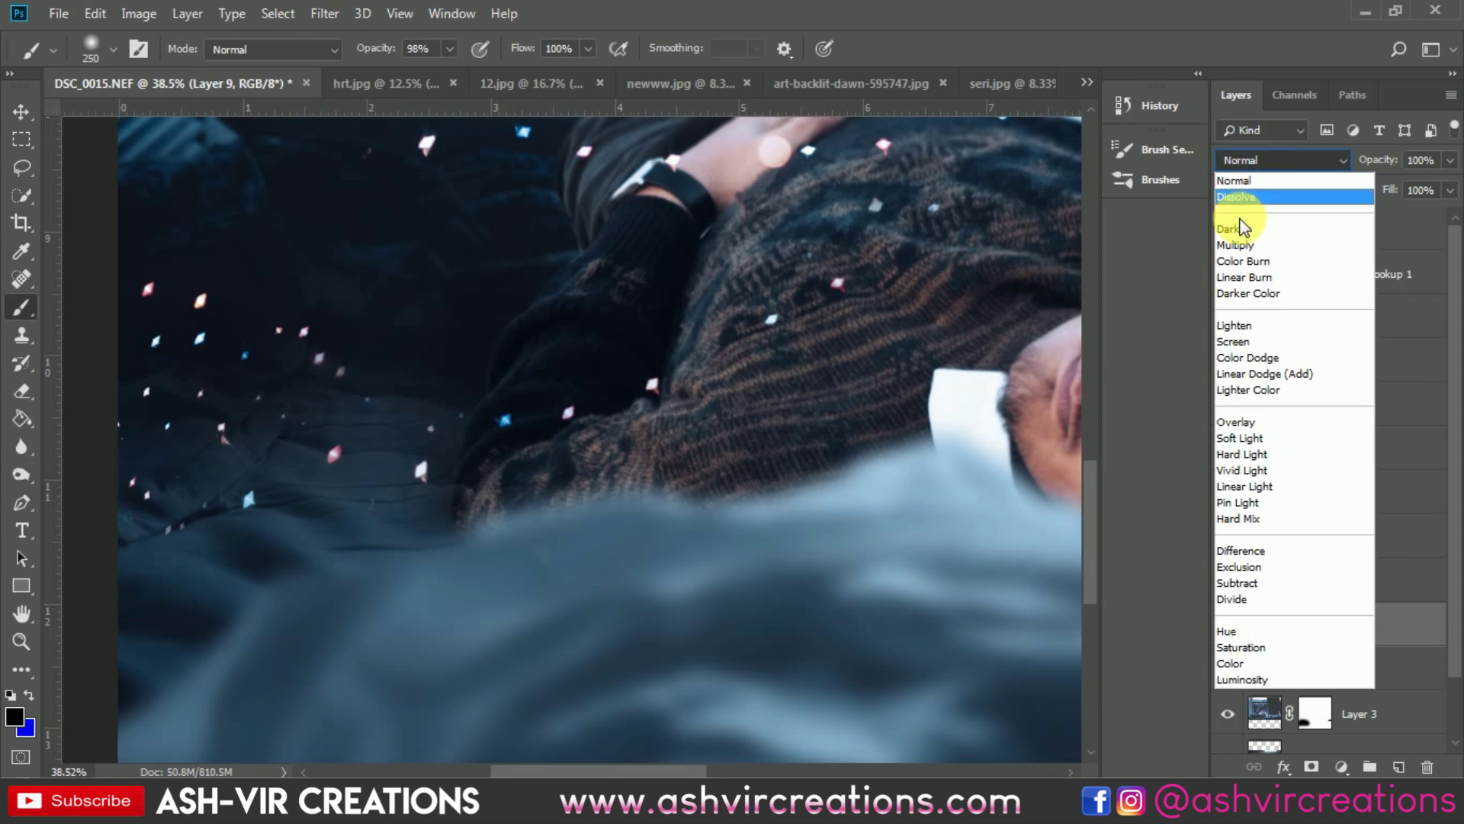
{"action": "left_click", "coordinate": [1235, 244]}
{"action": "left_click", "coordinate": [1251, 160]}
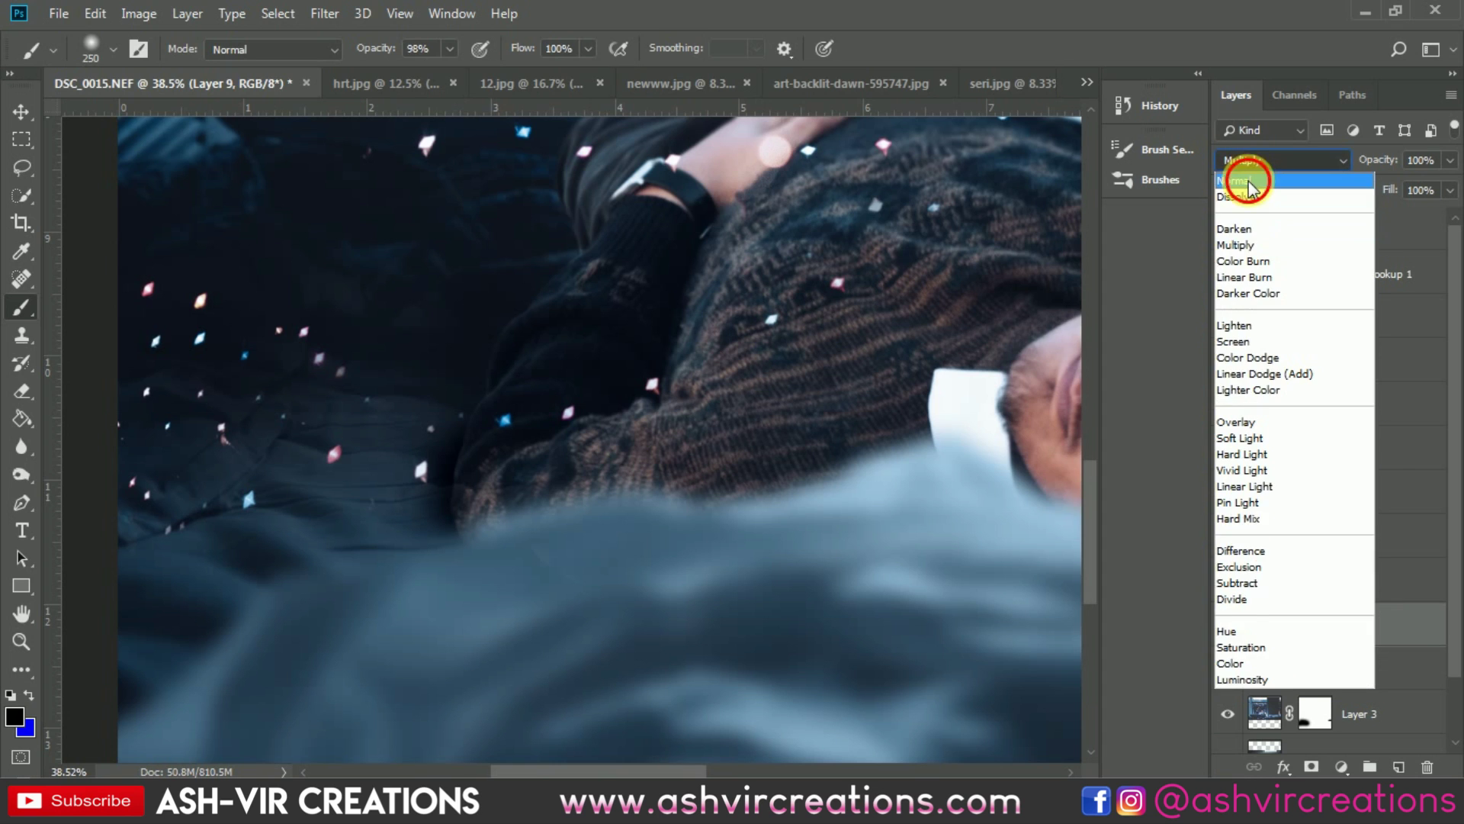
{"action": "left_click", "coordinate": [1235, 182]}
Transform Layer 9's shadow, stretching it wide across the elbow and sleeve with a height of about 149%, and apply it.
{"action": "key", "text": "ctrl+t"}
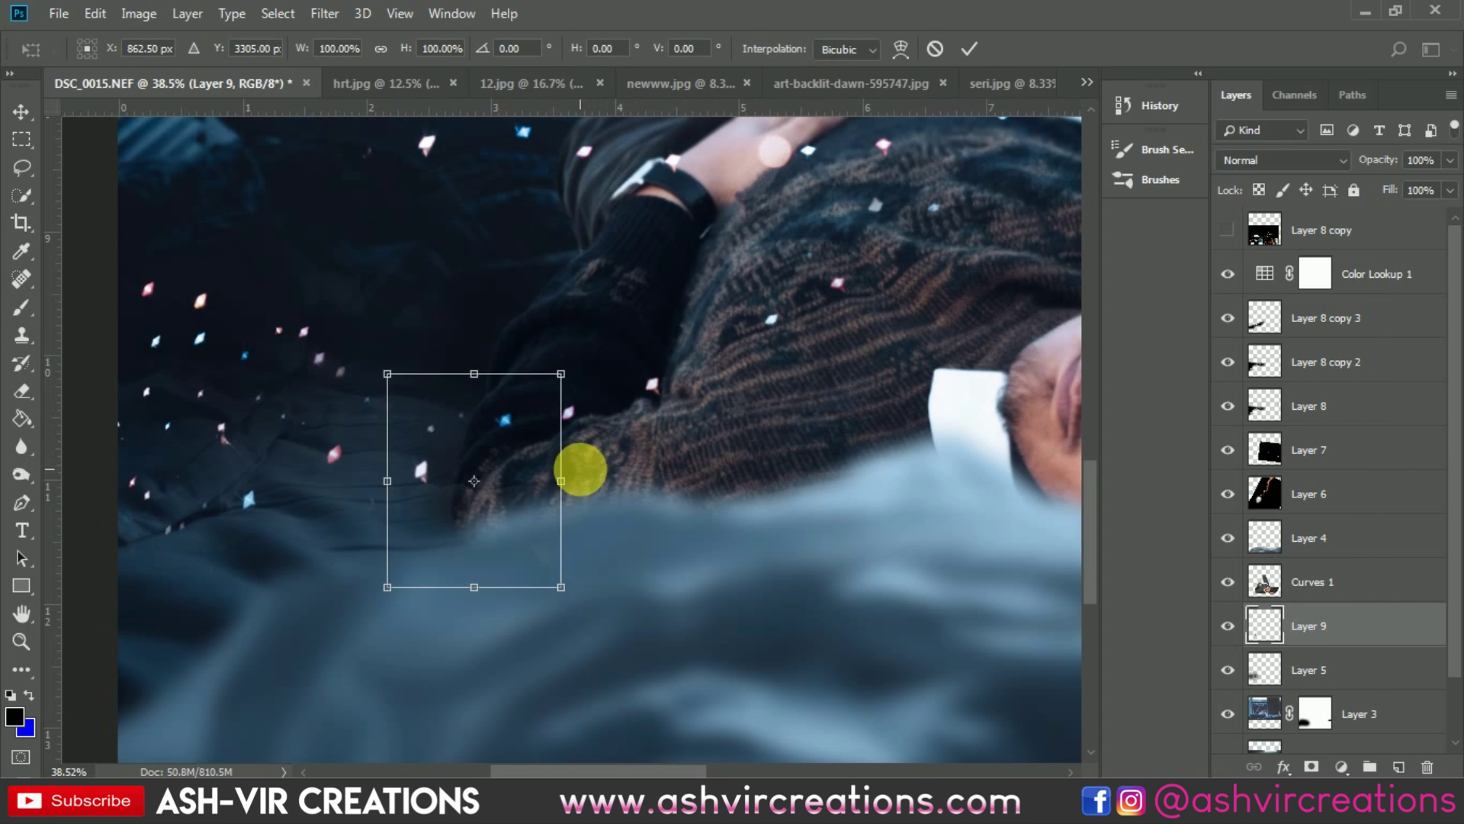
{"action": "left_click_drag", "start_coordinate": [561, 481], "coordinate": [719, 481]}
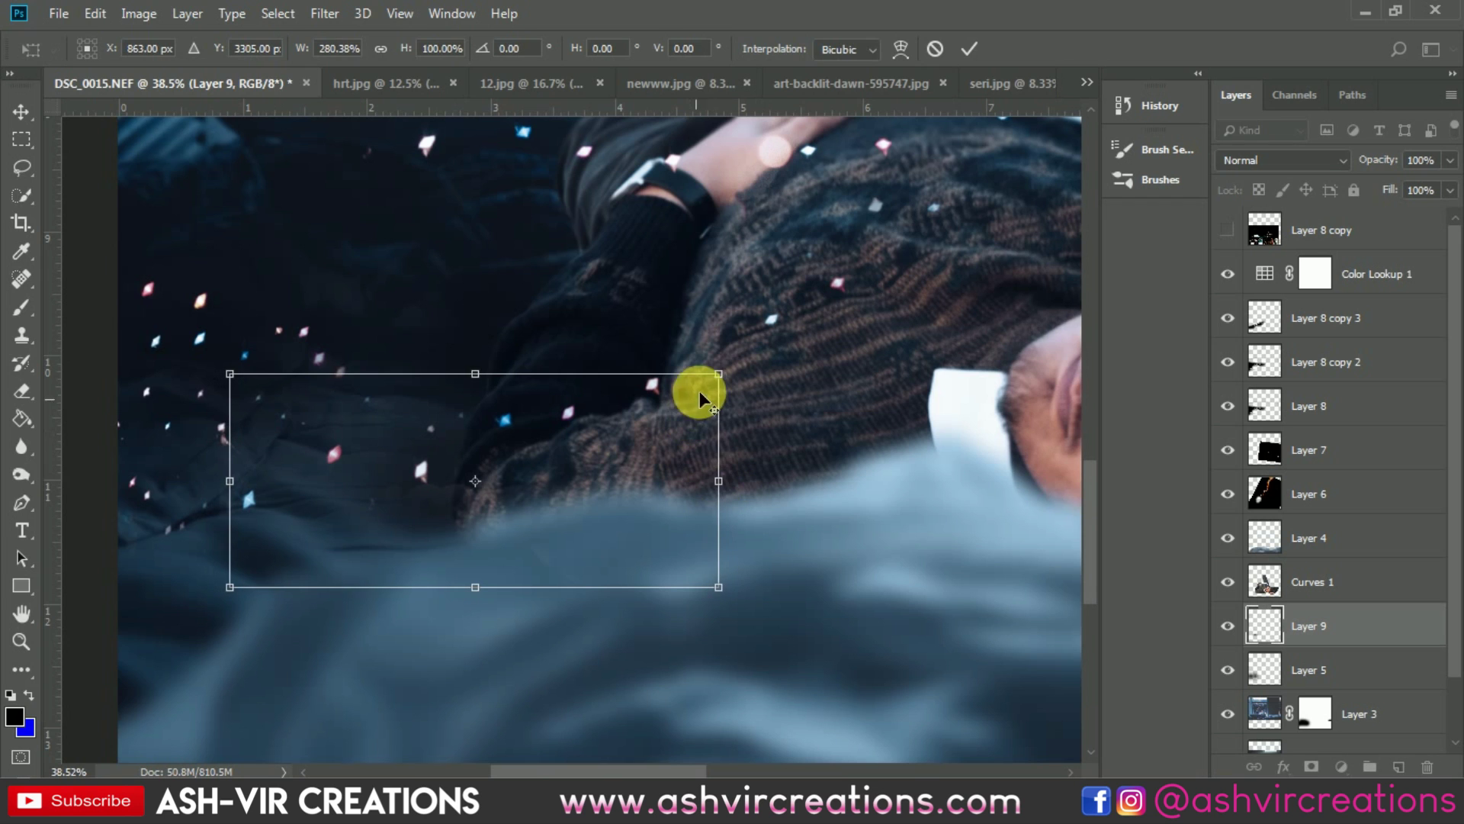
{"action": "left_click_drag", "start_coordinate": [718, 374], "coordinate": [851, 314]}
{"action": "left_click_drag", "start_coordinate": [629, 426], "coordinate": [703, 383]}
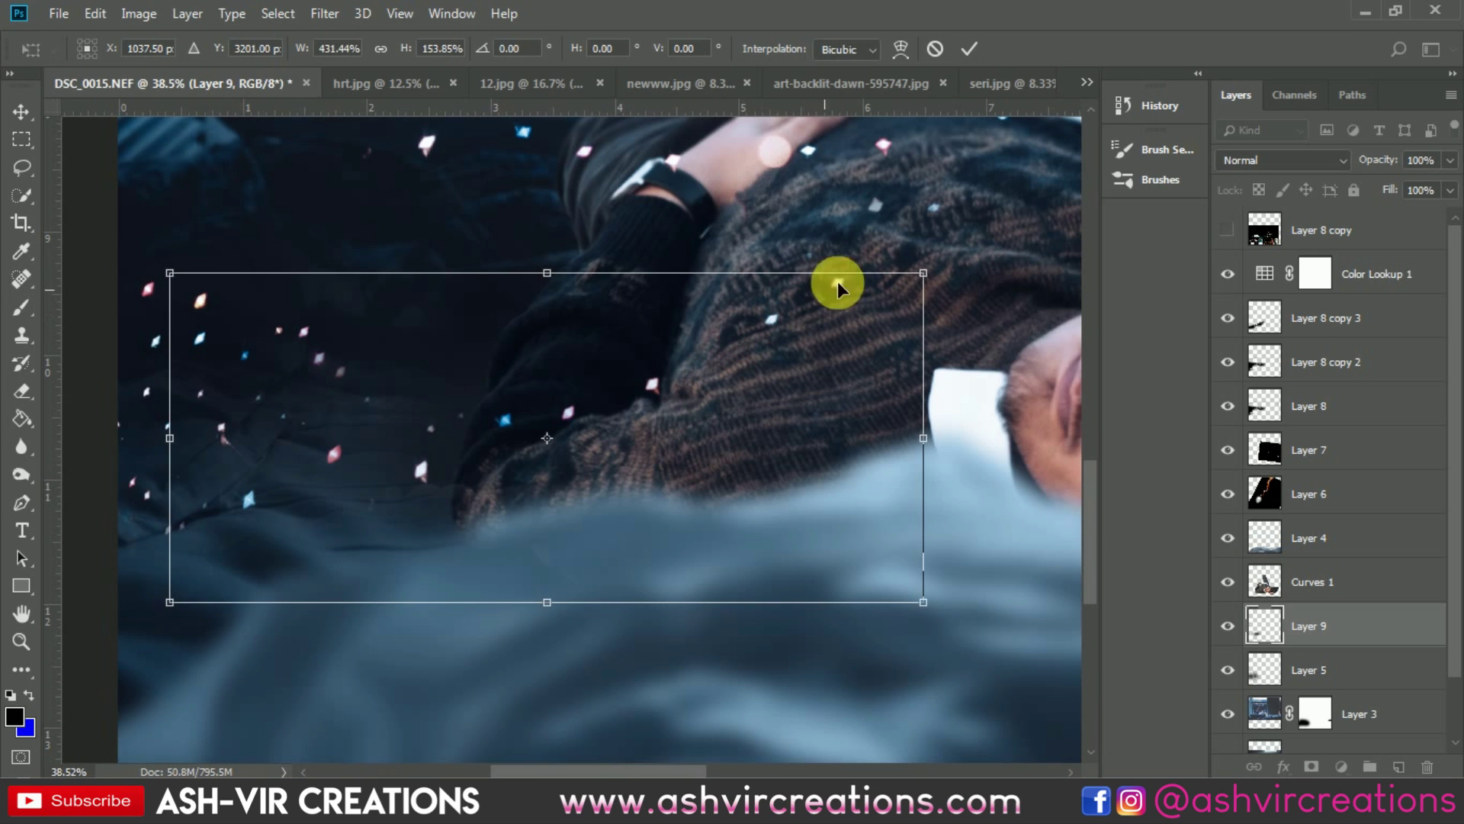
{"action": "mouse_move", "coordinate": [924, 279]}
{"action": "left_mouse_down"}
{"action": "mouse_move", "coordinate": [1008, 241]}
{"action": "mouse_move", "coordinate": [918, 300]}
{"action": "left_mouse_up"}
{"action": "mouse_move", "coordinate": [641, 376]}
{"action": "left_mouse_down"}
{"action": "mouse_move", "coordinate": [621, 402]}
{"action": "mouse_move", "coordinate": [640, 368]}
{"action": "left_mouse_up"}
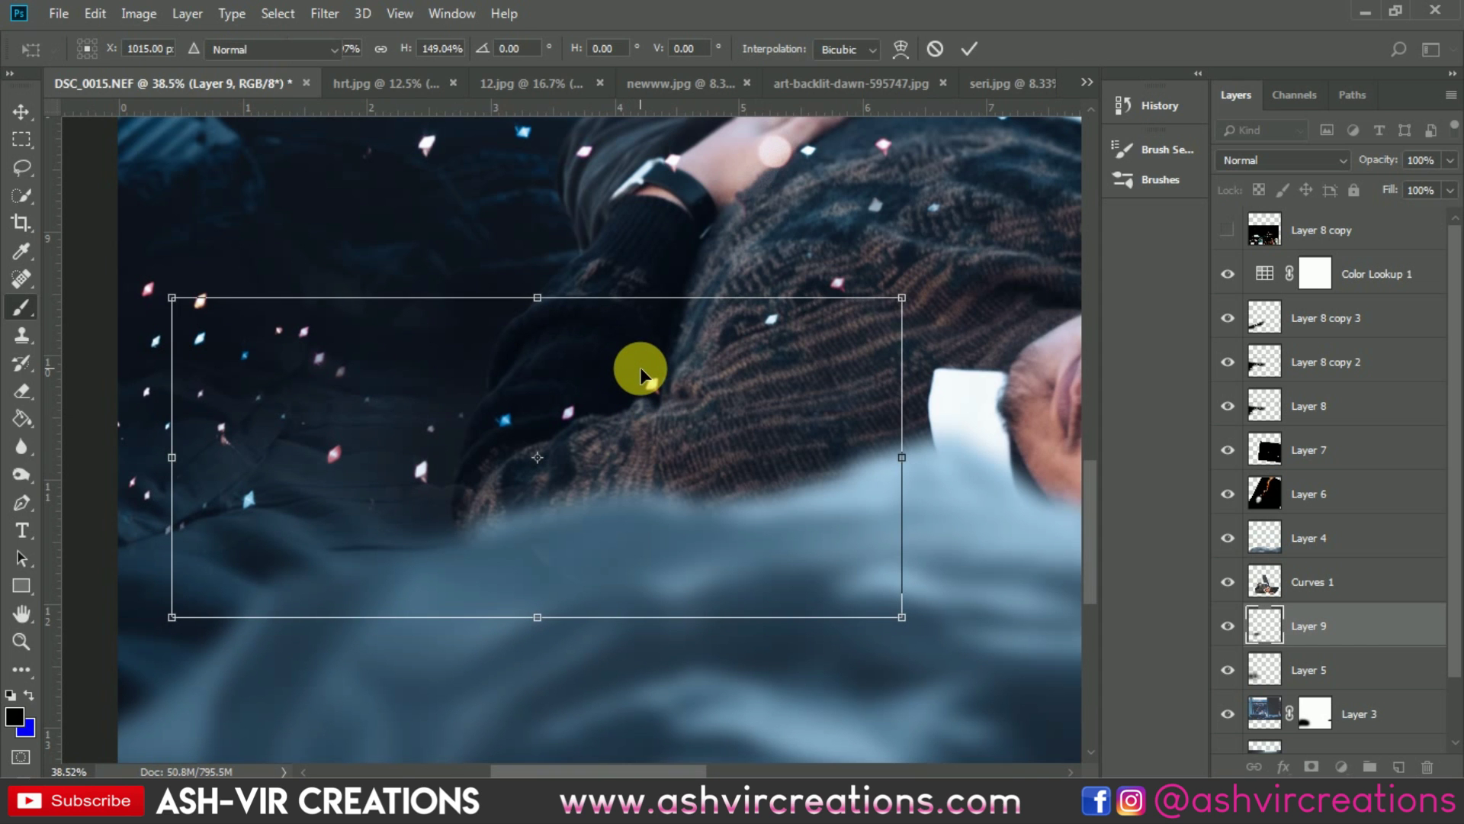
{"action": "key", "text": "Return"}
Compare the elbow area with and without Layer 9's stretched shadow.
{"action": "key", "text": "b"}
{"action": "scroll", "coordinate": [640, 373], "scroll_direction": "down", "scroll_amount": 3}
{"action": "scroll", "coordinate": [641, 370], "scroll_direction": "up", "scroll_amount": 3}
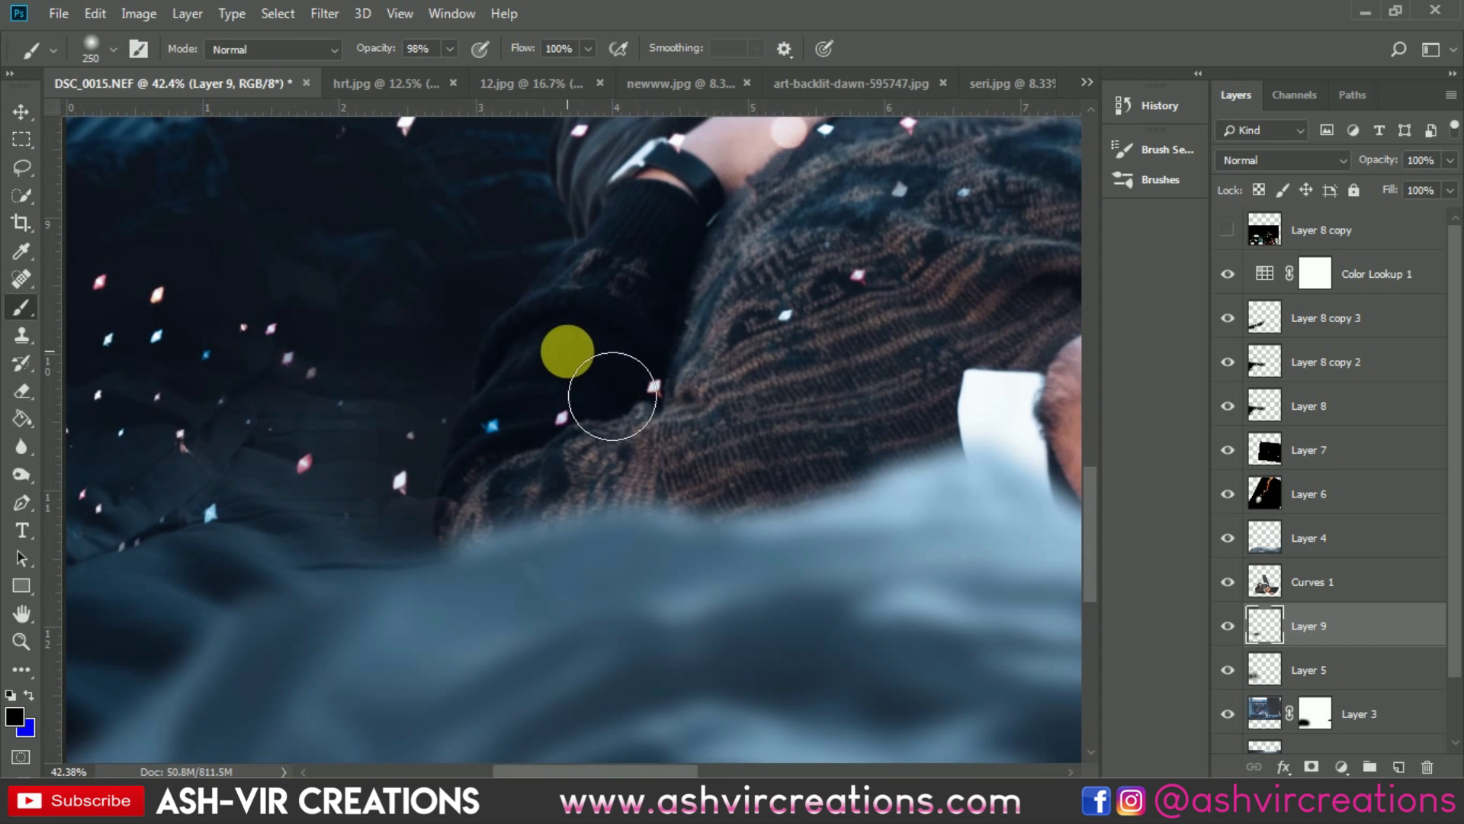
{"action": "left_click", "coordinate": [1226, 626]}
{"action": "left_click", "coordinate": [1225, 626]}
{"action": "left_click", "coordinate": [1225, 627]}
{"action": "left_click", "coordinate": [1225, 627]}
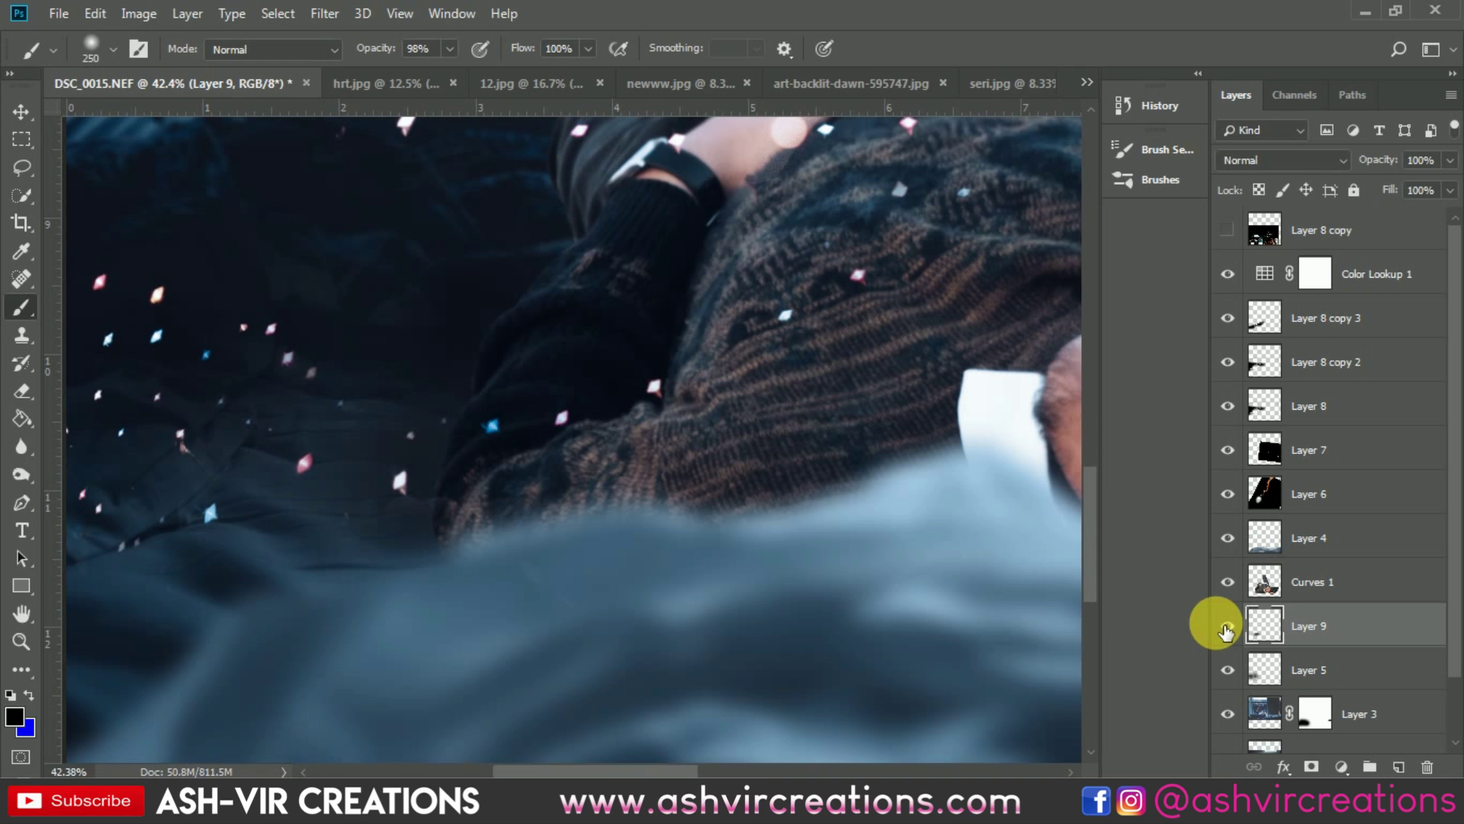
Switch to the Eraser on Layer 9 and set its brush size to 202 px.
{"action": "scroll", "coordinate": [457, 408], "scroll_direction": "up", "scroll_amount": 2}
{"action": "key", "text": "e"}
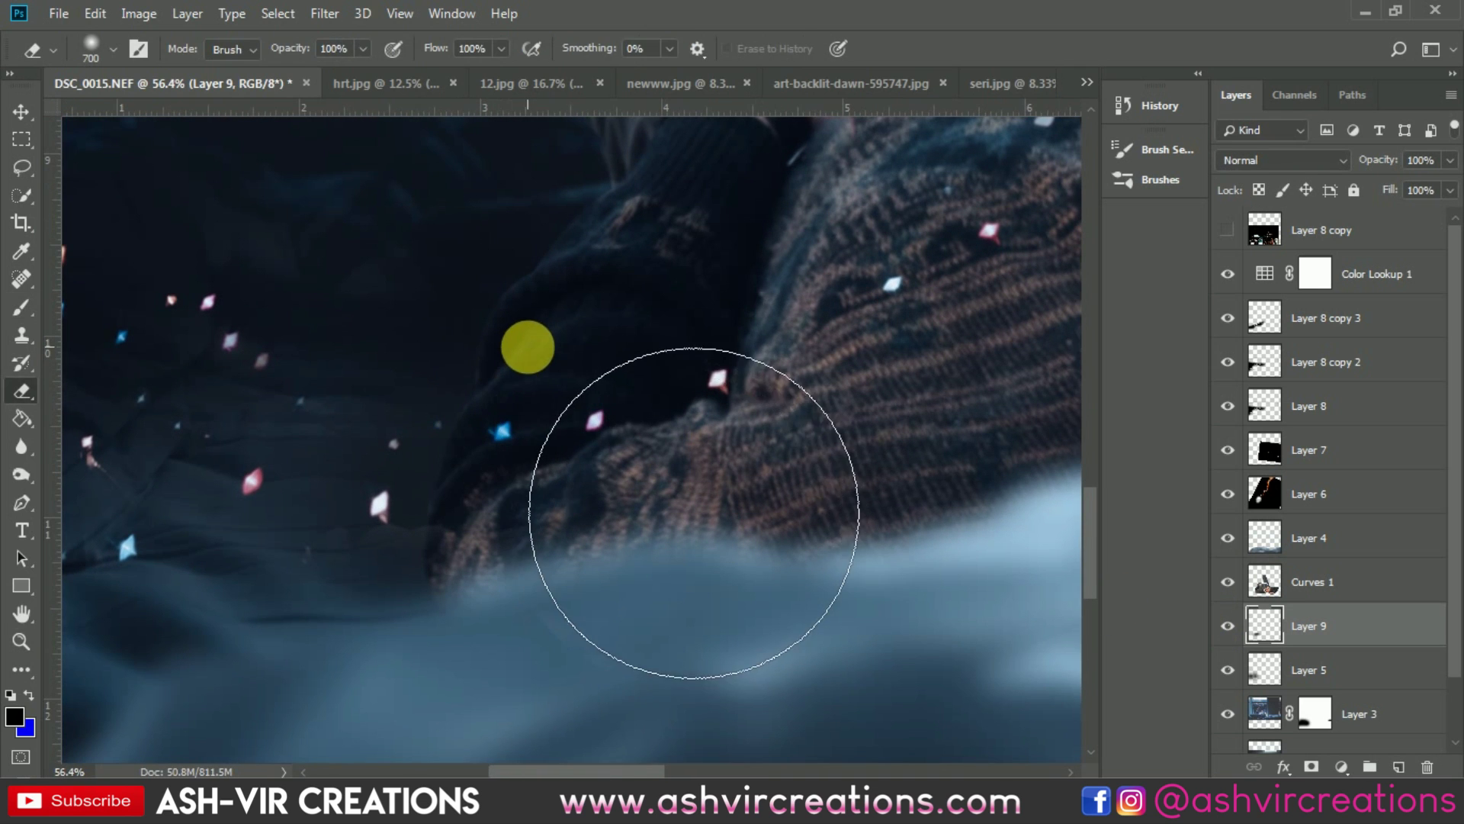
{"action": "right_click", "coordinate": [529, 347]}
{"action": "left_click", "coordinate": [745, 401]}
{"action": "left_click", "coordinate": [991, 3]}
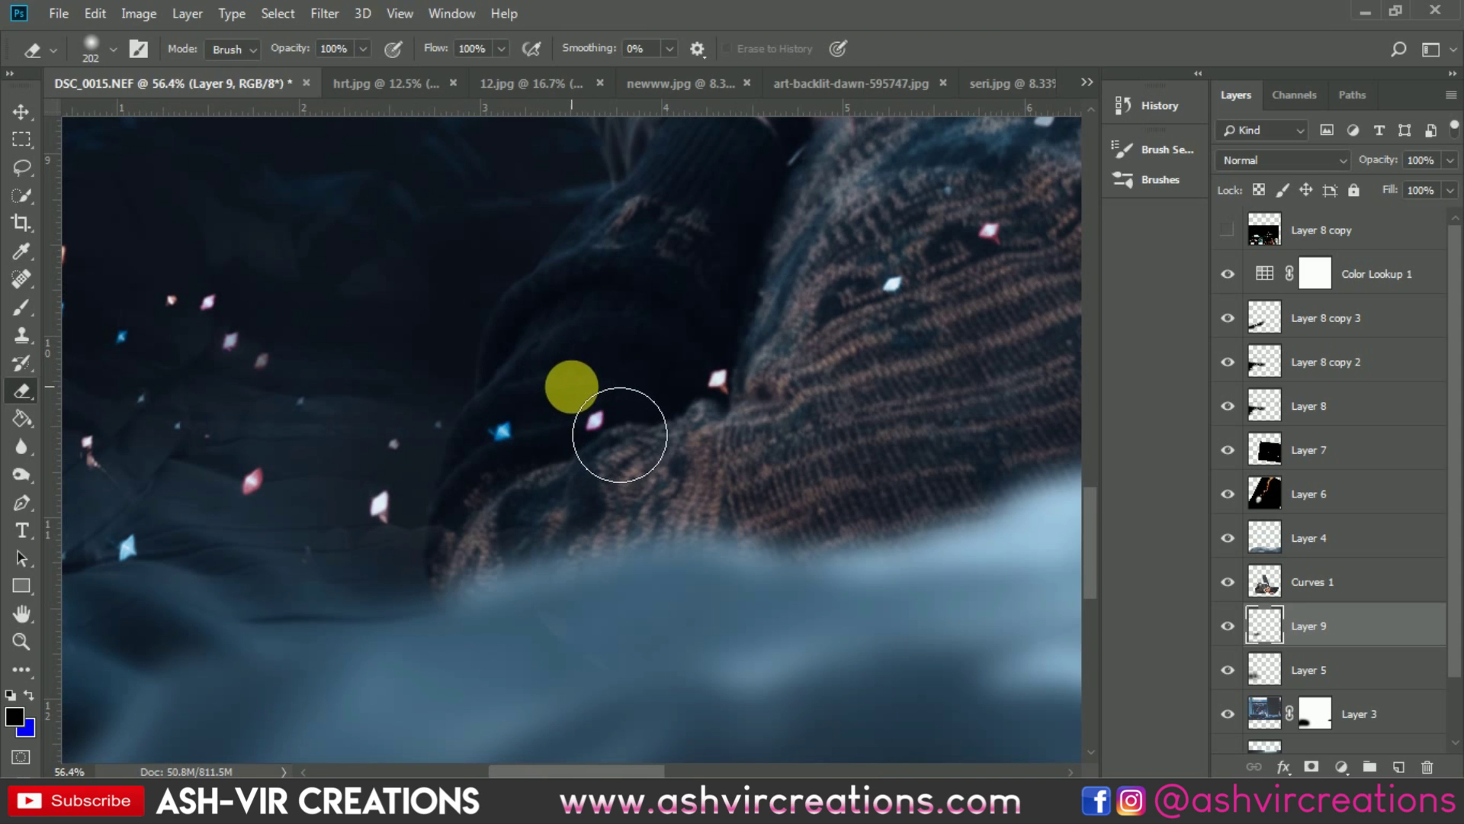
Check how Layer 9's shadow blends around the elbow, both up close and across the wider scene.
{"action": "key", "text": "v"}
{"action": "left_click", "coordinate": [1231, 627]}
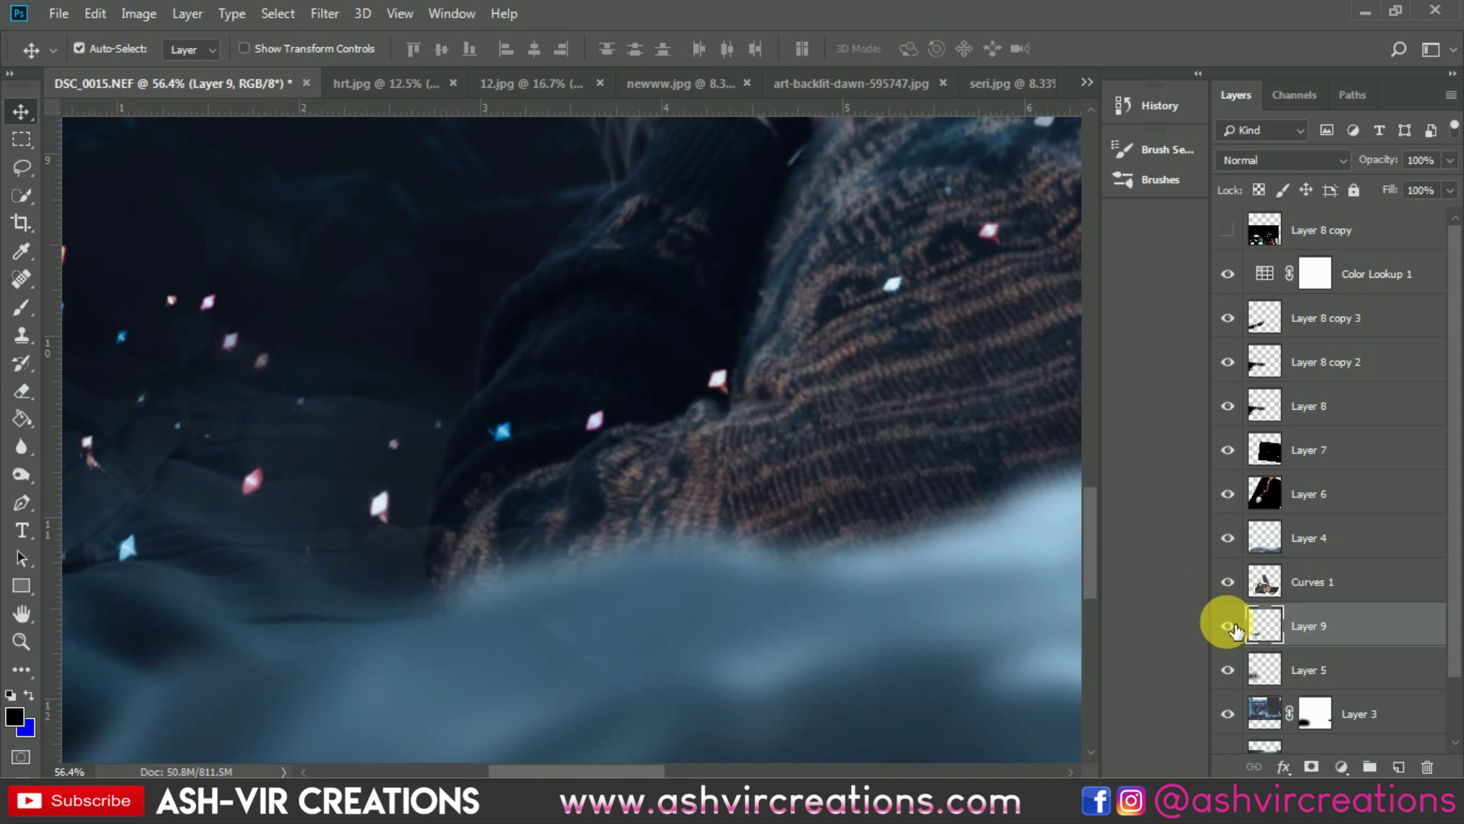
{"action": "scroll", "coordinate": [686, 507], "scroll_direction": "down", "scroll_amount": 5}
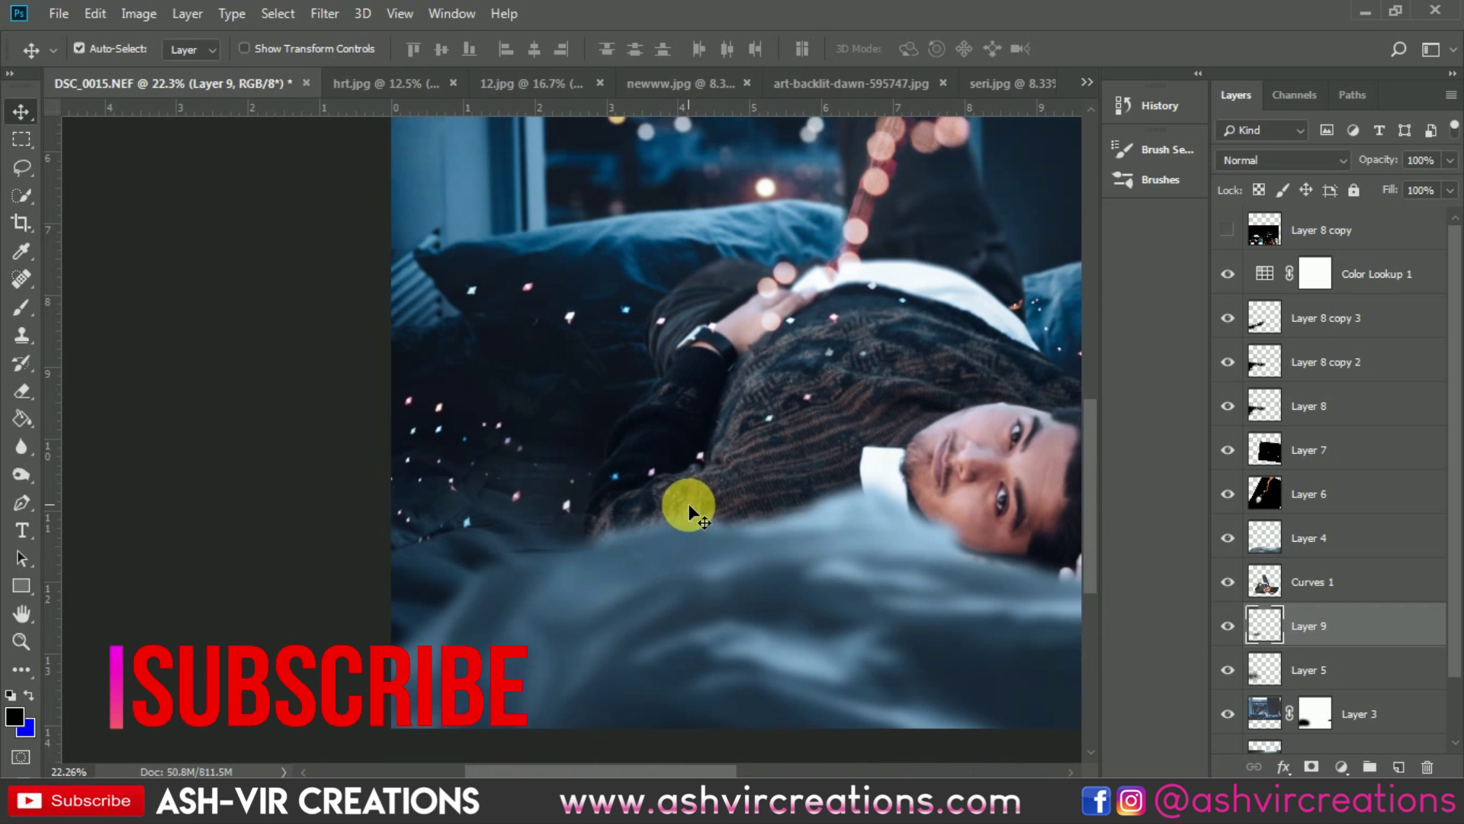
{"action": "scroll", "coordinate": [638, 468], "scroll_direction": "up", "scroll_amount": 3}
{"action": "scroll", "coordinate": [1045, 483], "scroll_direction": "up", "scroll_amount": 1}
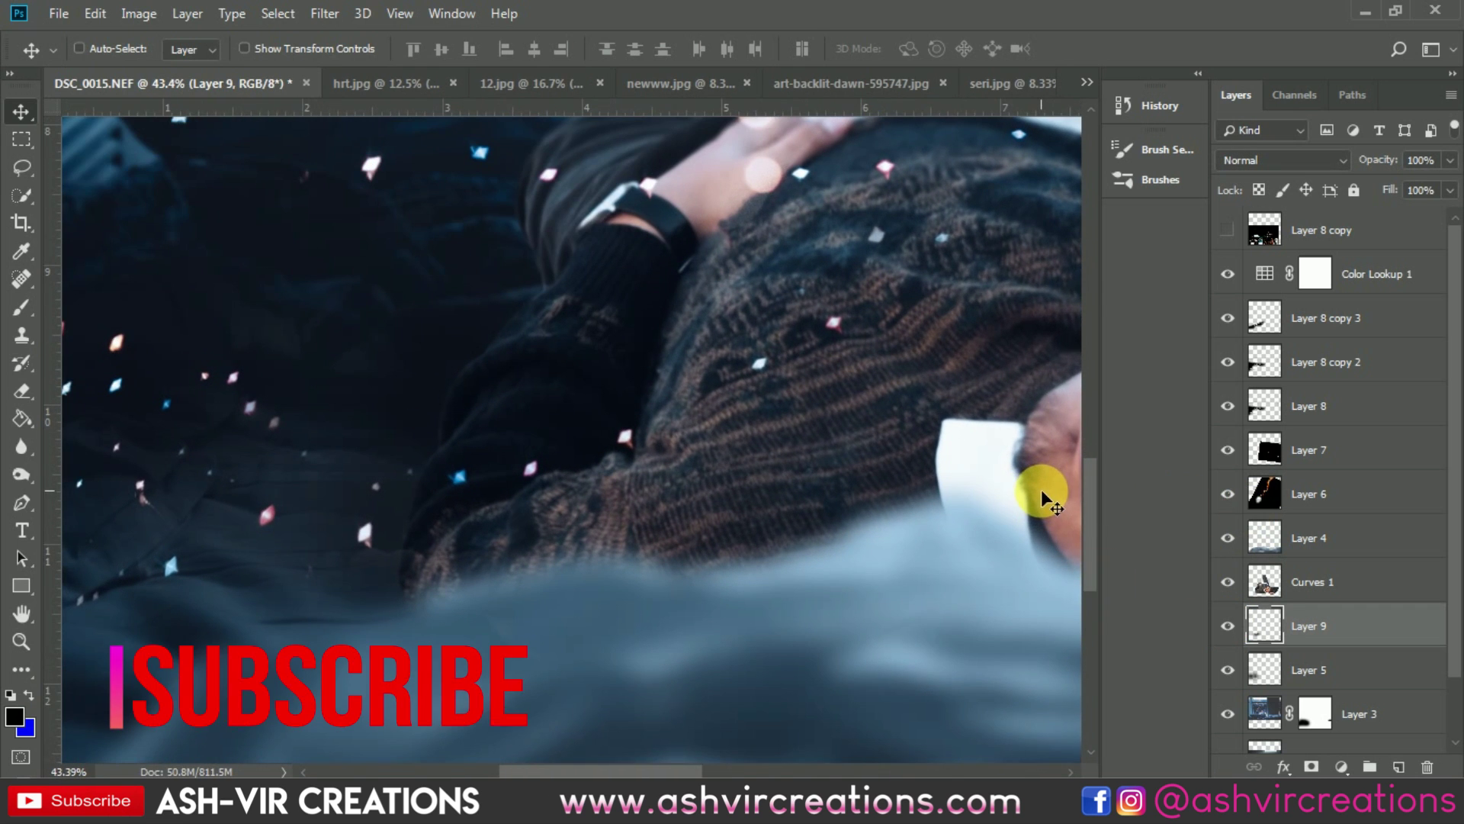
Darken Layer 9's shadow with Hue/Saturation, setting Lightness to -9.
{"action": "key", "text": "ctrl+u"}
{"action": "left_click_drag", "start_coordinate": [1138, 488], "coordinate": [1130, 487]}
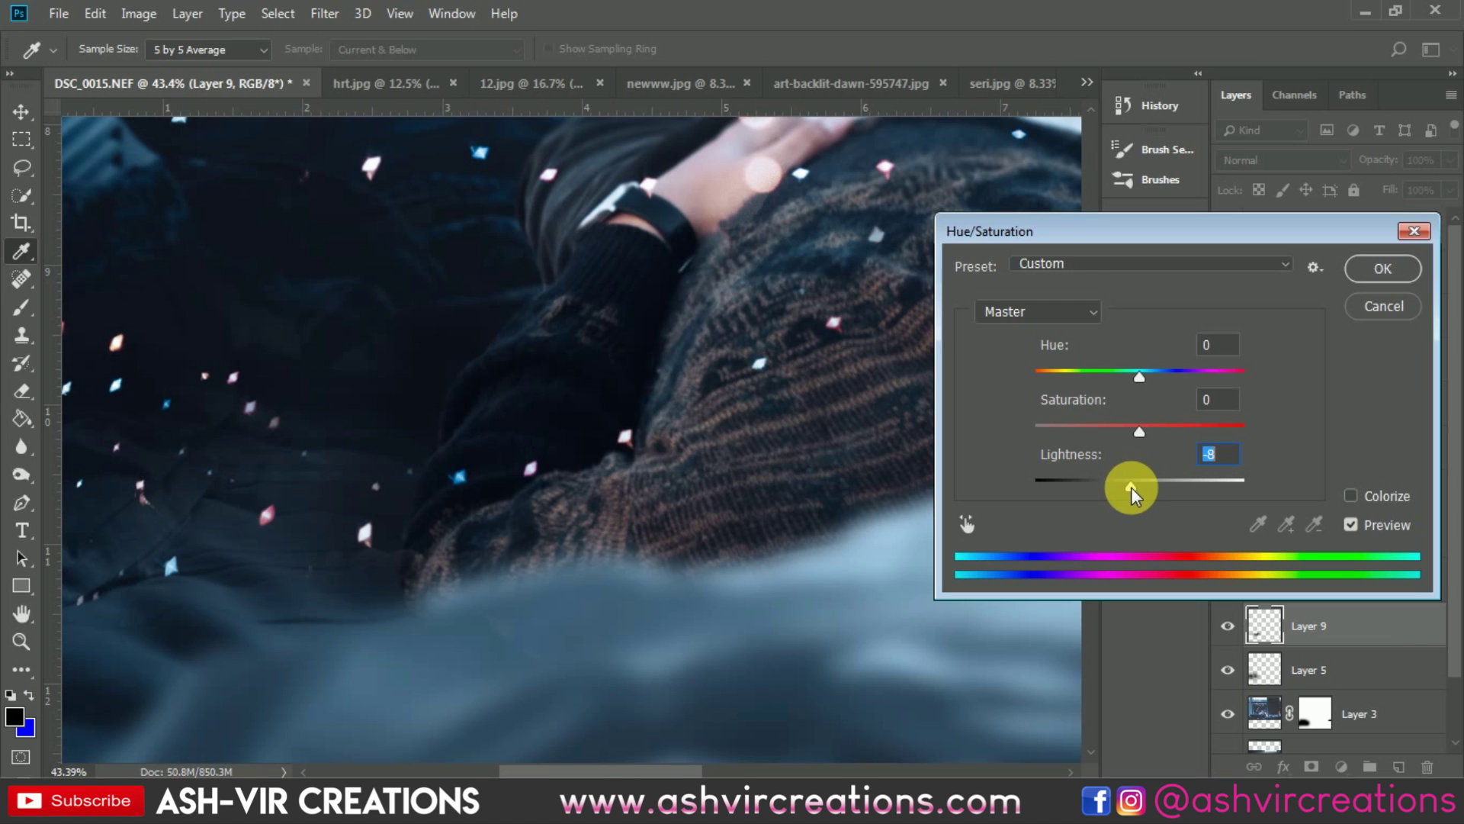
{"action": "left_click", "coordinate": [1349, 525]}
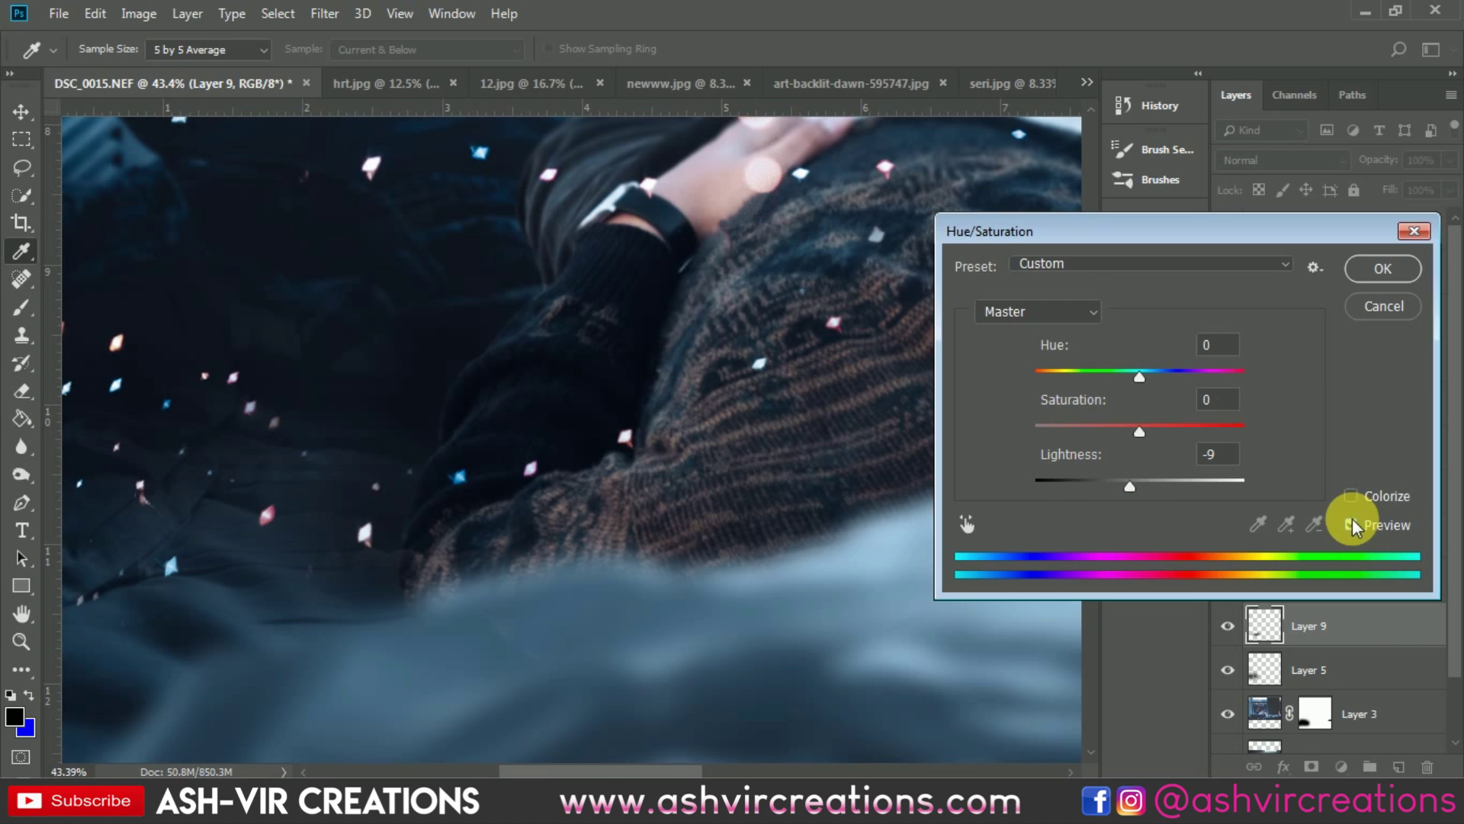
{"action": "left_click", "coordinate": [1387, 280]}
{"action": "key", "text": "v"}
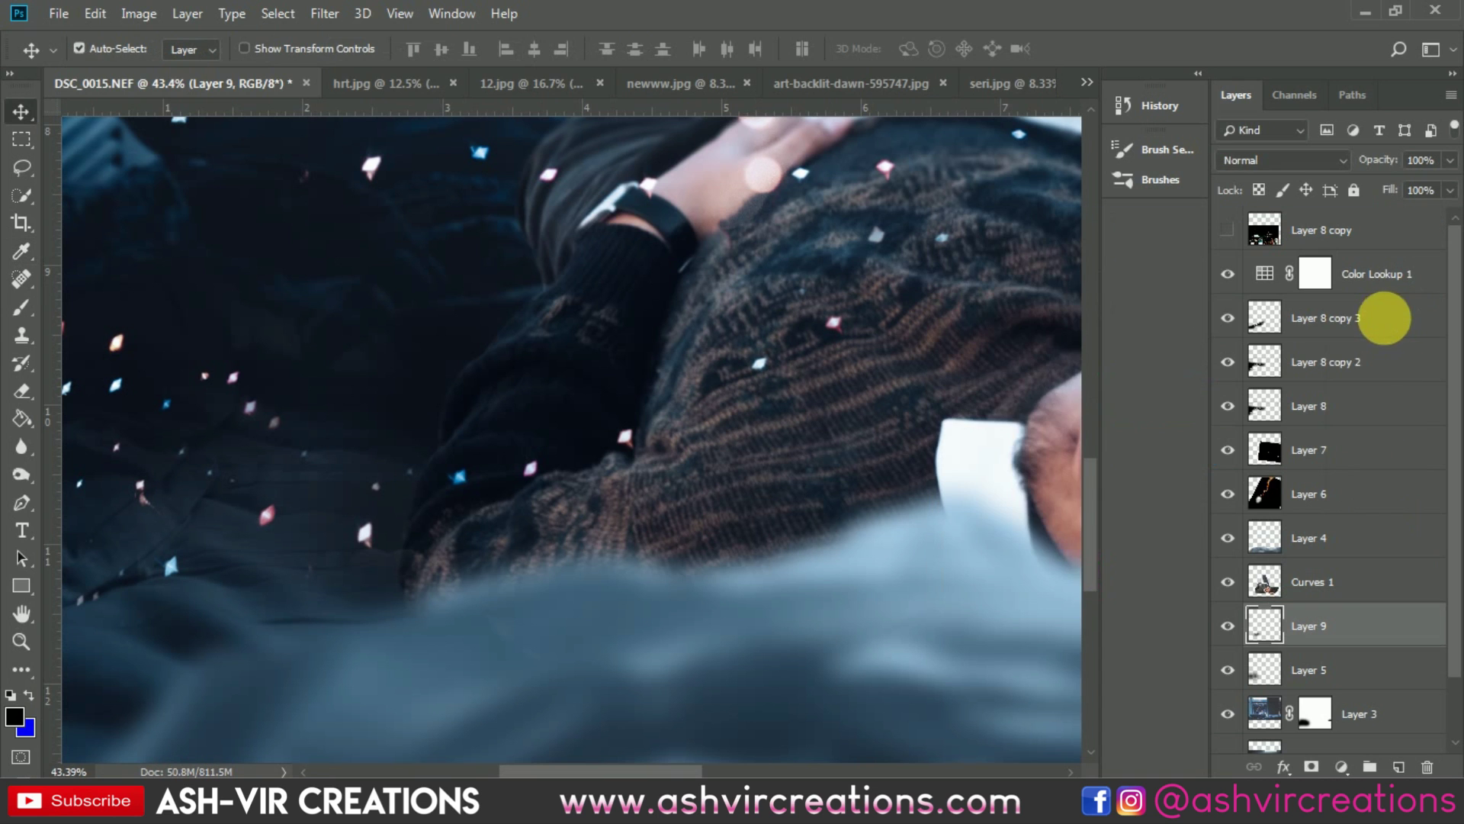
Check Layer 8 copy 3 and Layer 6 as possible sources of the faint edge beside the elbow.
{"action": "scroll", "coordinate": [345, 620], "scroll_direction": "up", "scroll_amount": 1}
{"action": "scroll", "coordinate": [344, 620], "scroll_direction": "up", "scroll_amount": 5}
{"action": "left_click", "coordinate": [399, 505]}
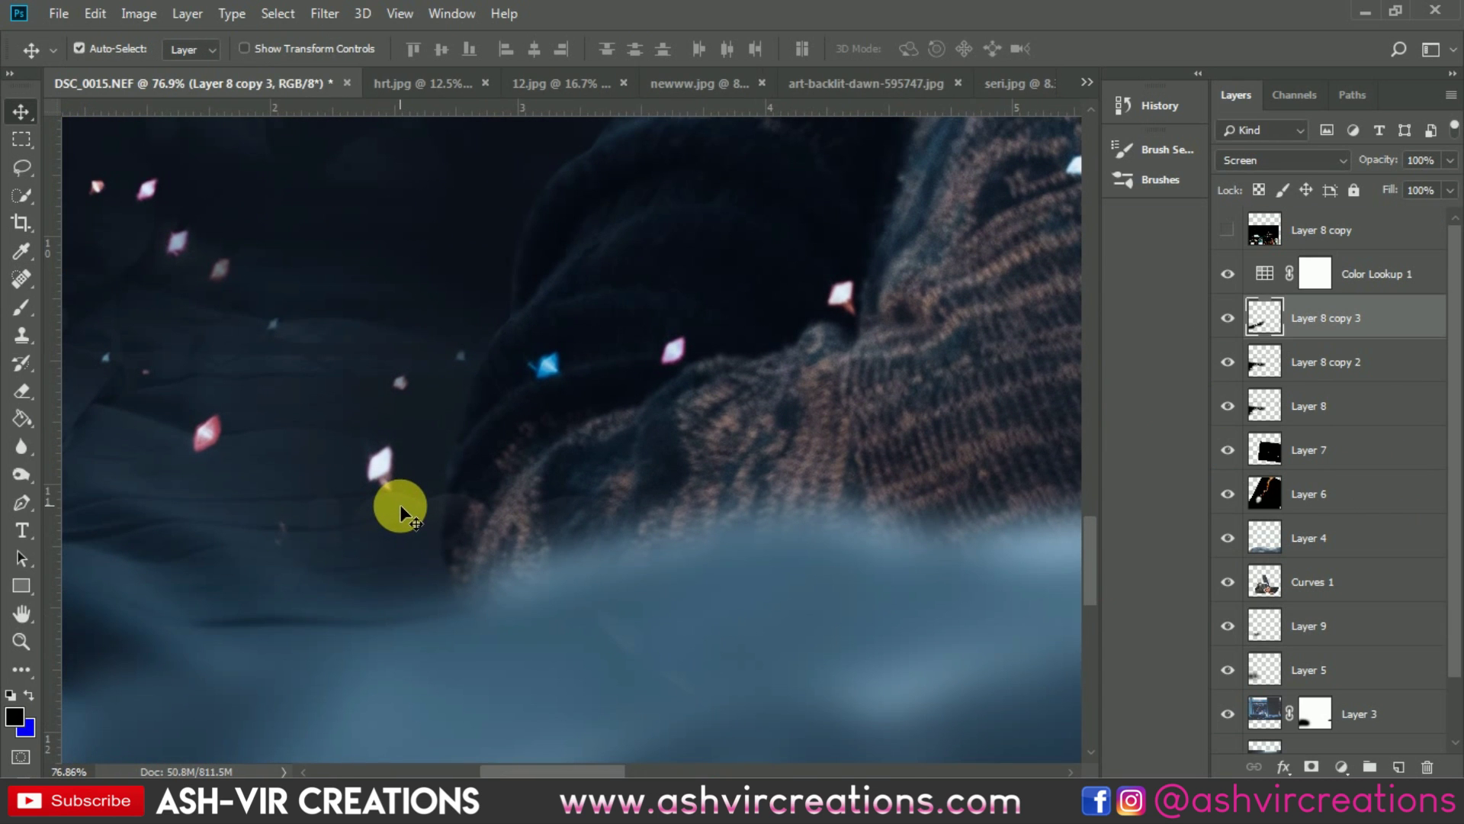
{"action": "left_click", "coordinate": [1228, 319]}
{"action": "left_click", "coordinate": [1228, 320]}
{"action": "right_click", "coordinate": [409, 500]}
{"action": "left_click", "coordinate": [435, 528]}
{"action": "right_click", "coordinate": [401, 510]}
{"action": "left_click", "coordinate": [427, 549]}
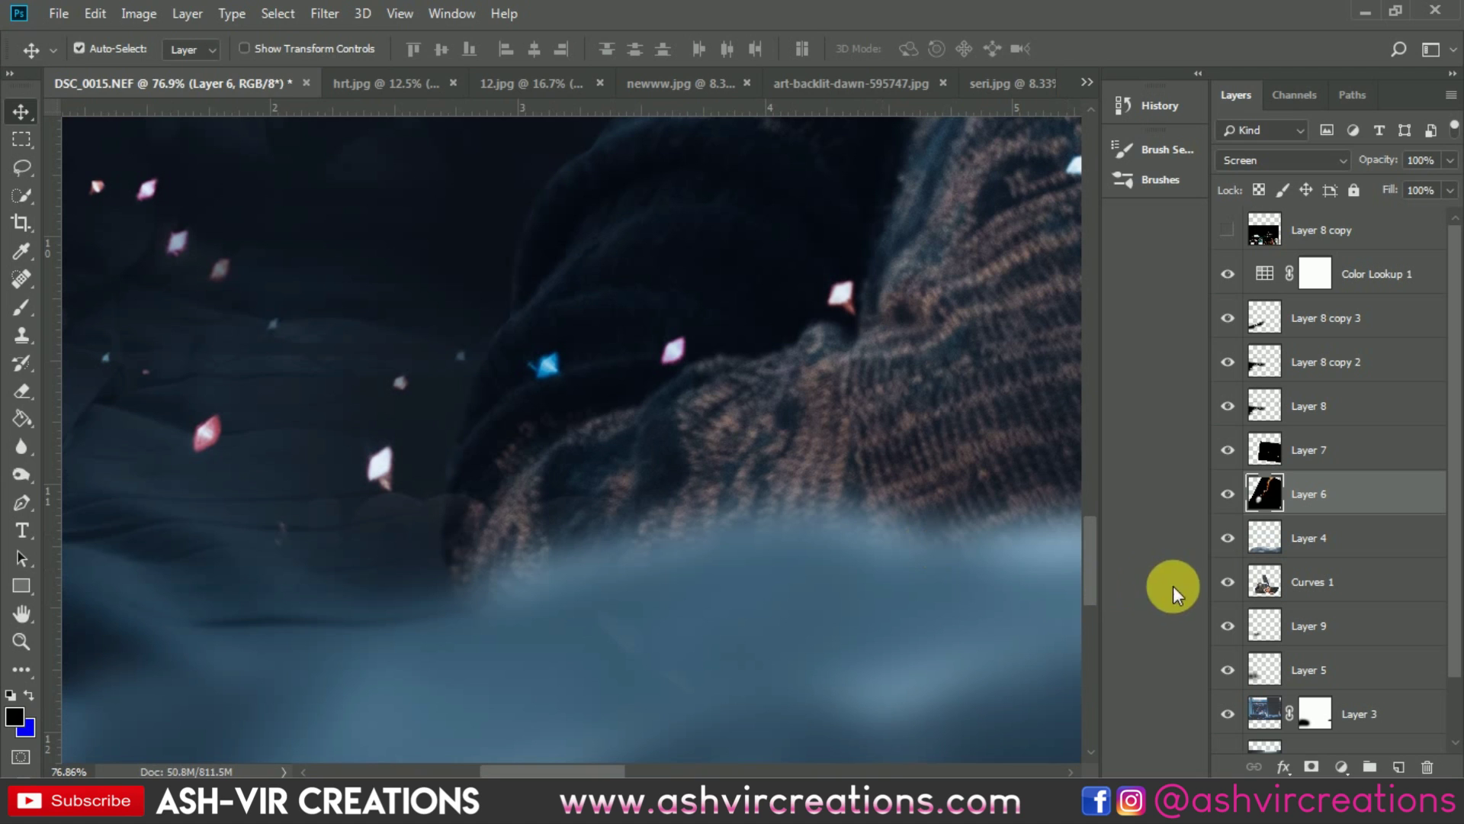
{"action": "left_click", "coordinate": [1230, 494]}
Examine what Layer 9 and Layer 2 contribute to the dark area beside the elbow by hiding and showing them.
{"action": "right_click", "coordinate": [398, 506]}
{"action": "left_click", "coordinate": [427, 574]}
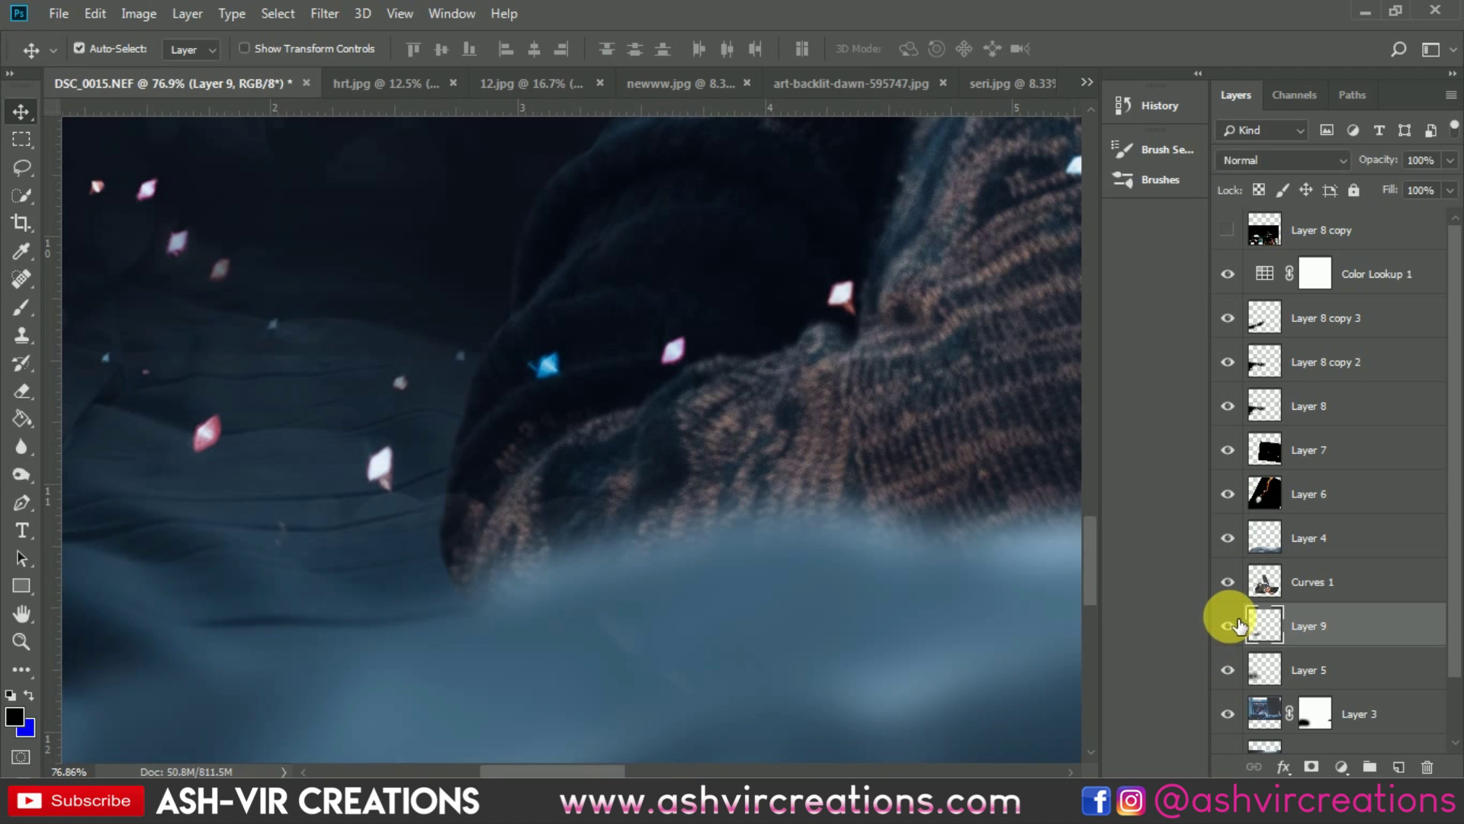
{"action": "right_click", "coordinate": [425, 506]}
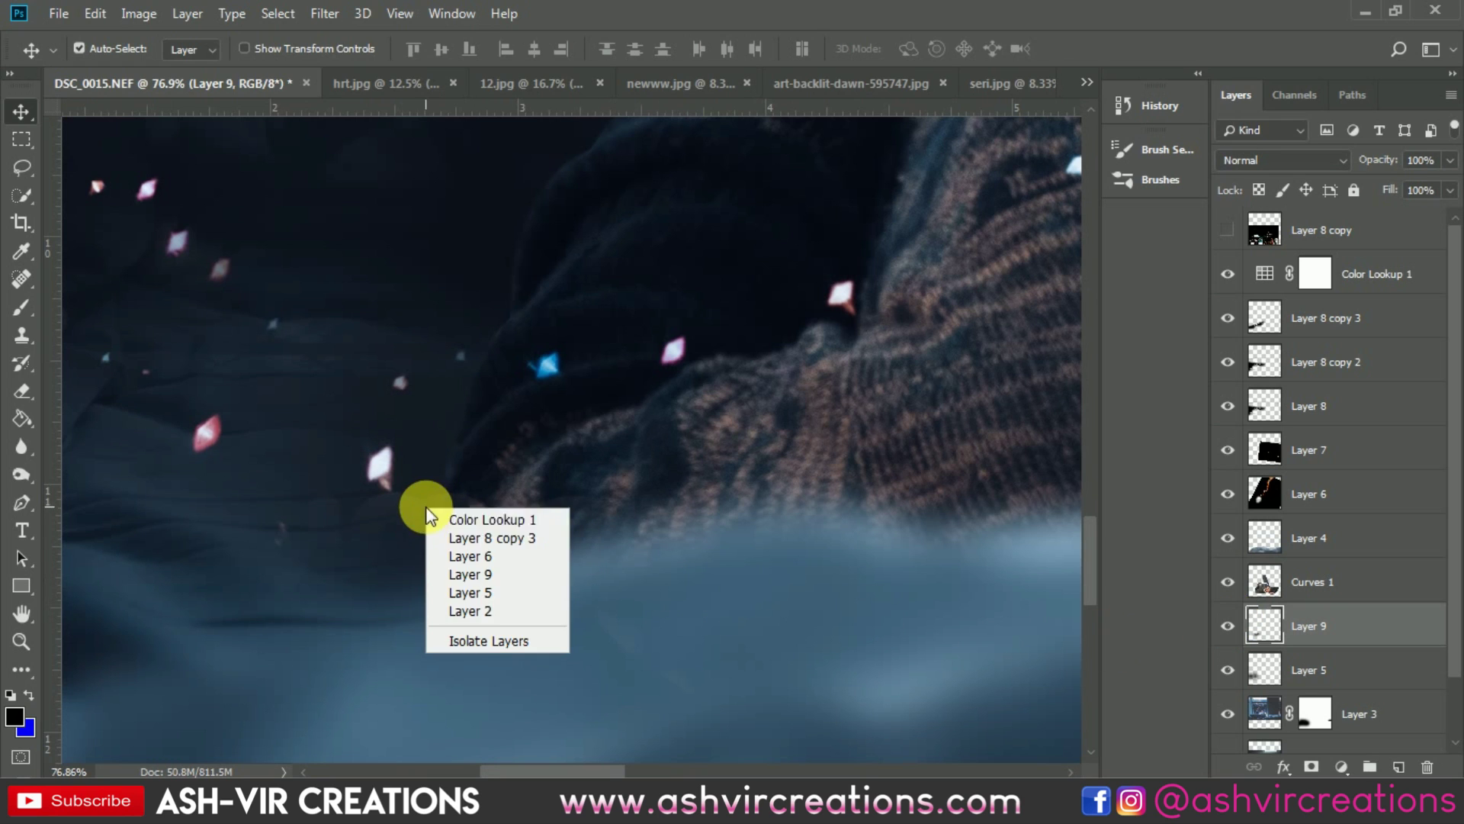
{"action": "left_click", "coordinate": [469, 610]}
{"action": "left_click", "coordinate": [1229, 730]}
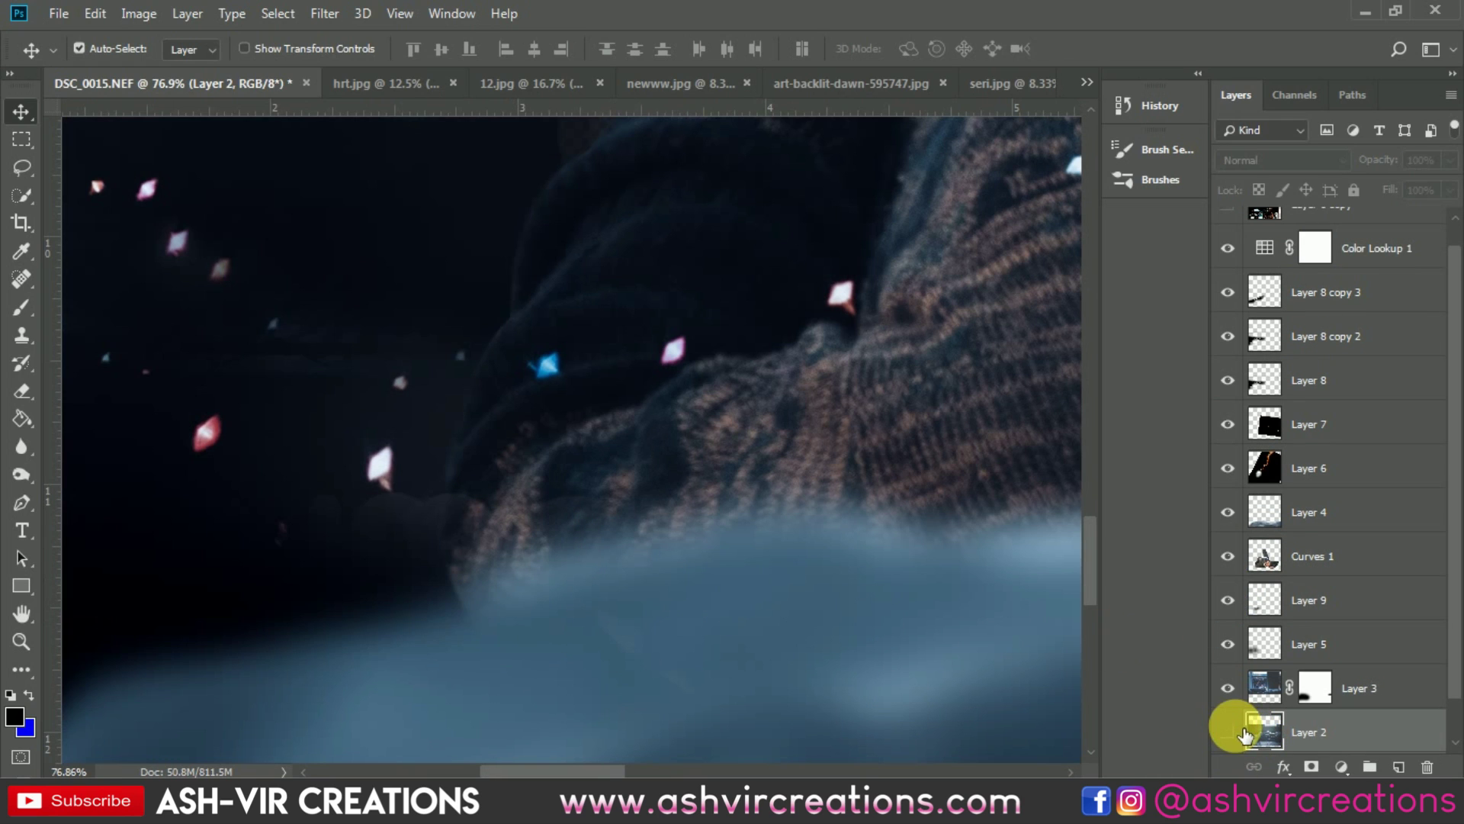
{"action": "left_click", "coordinate": [1229, 729]}
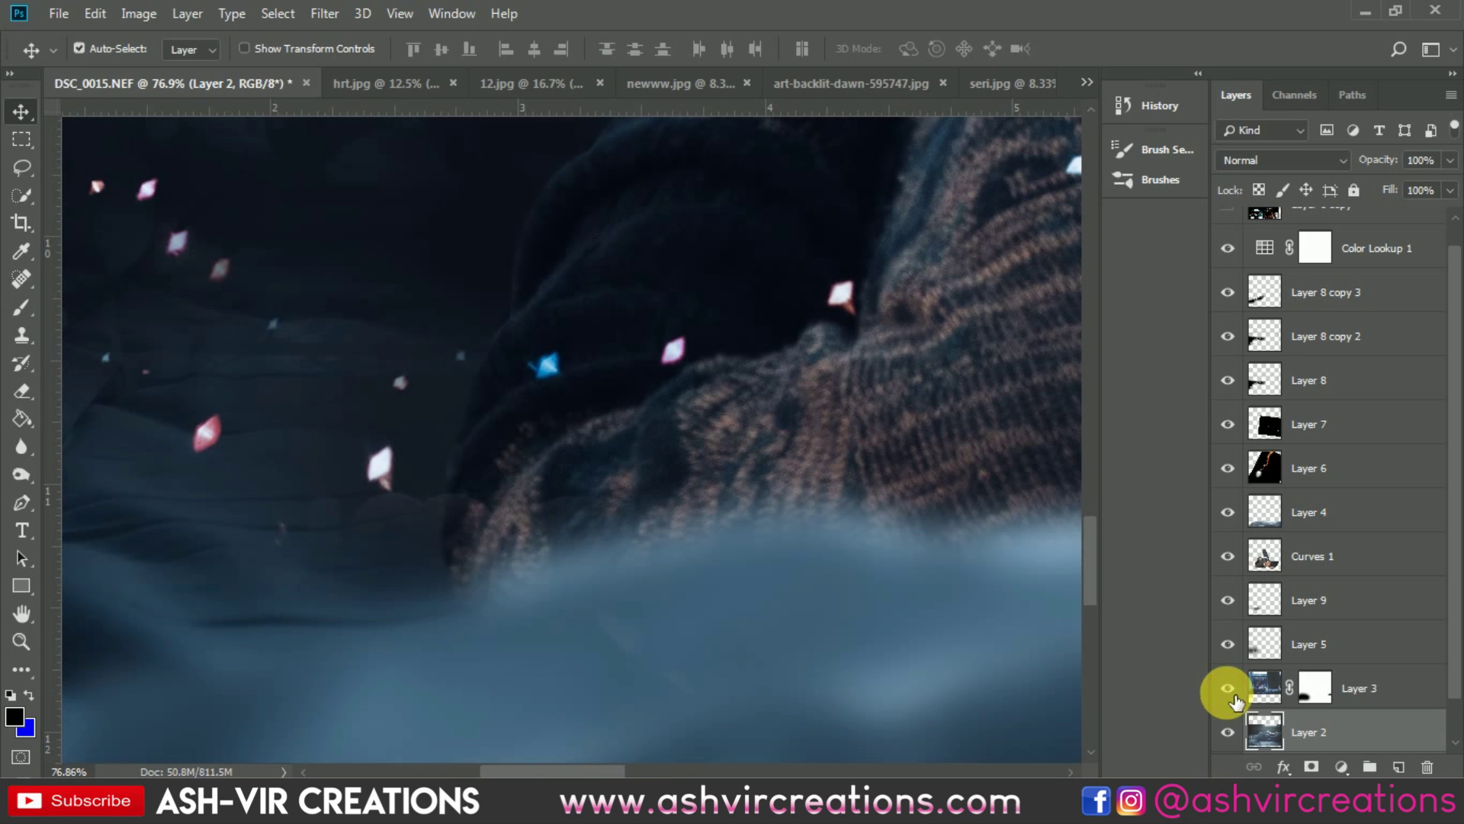
Compare the elbow area with Layer 5, Layer 9, Curves 1 and Layer 4 hidden and shown in turn.
{"action": "left_click", "coordinate": [1228, 644]}
{"action": "left_click", "coordinate": [1228, 644]}
{"action": "left_click", "coordinate": [1228, 601]}
{"action": "left_click", "coordinate": [1228, 602]}
{"action": "left_click", "coordinate": [1226, 603]}
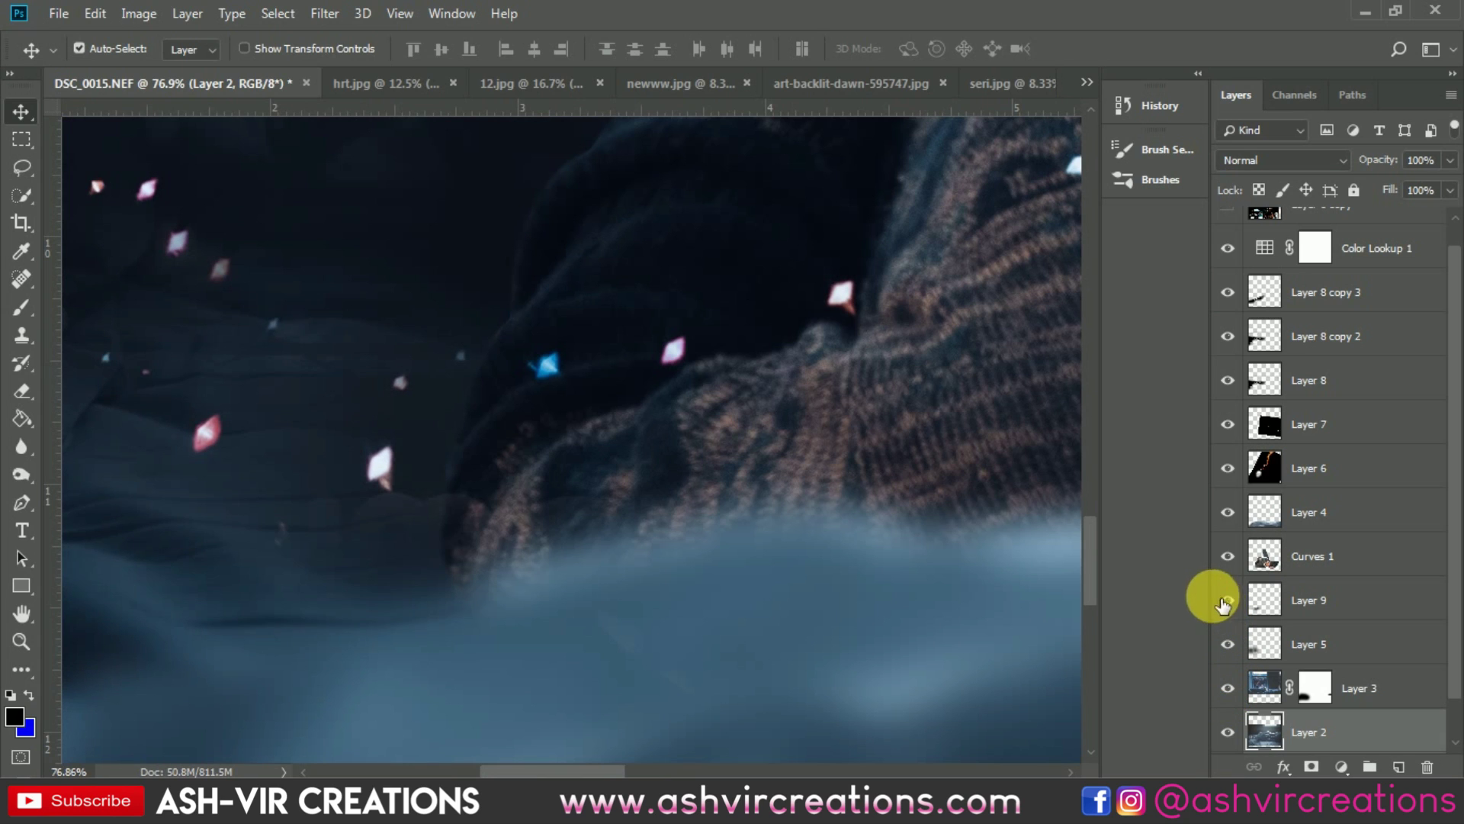
{"action": "left_click", "coordinate": [1229, 558]}
{"action": "left_click", "coordinate": [1229, 557]}
{"action": "left_click", "coordinate": [1229, 557]}
{"action": "left_click", "coordinate": [1229, 557]}
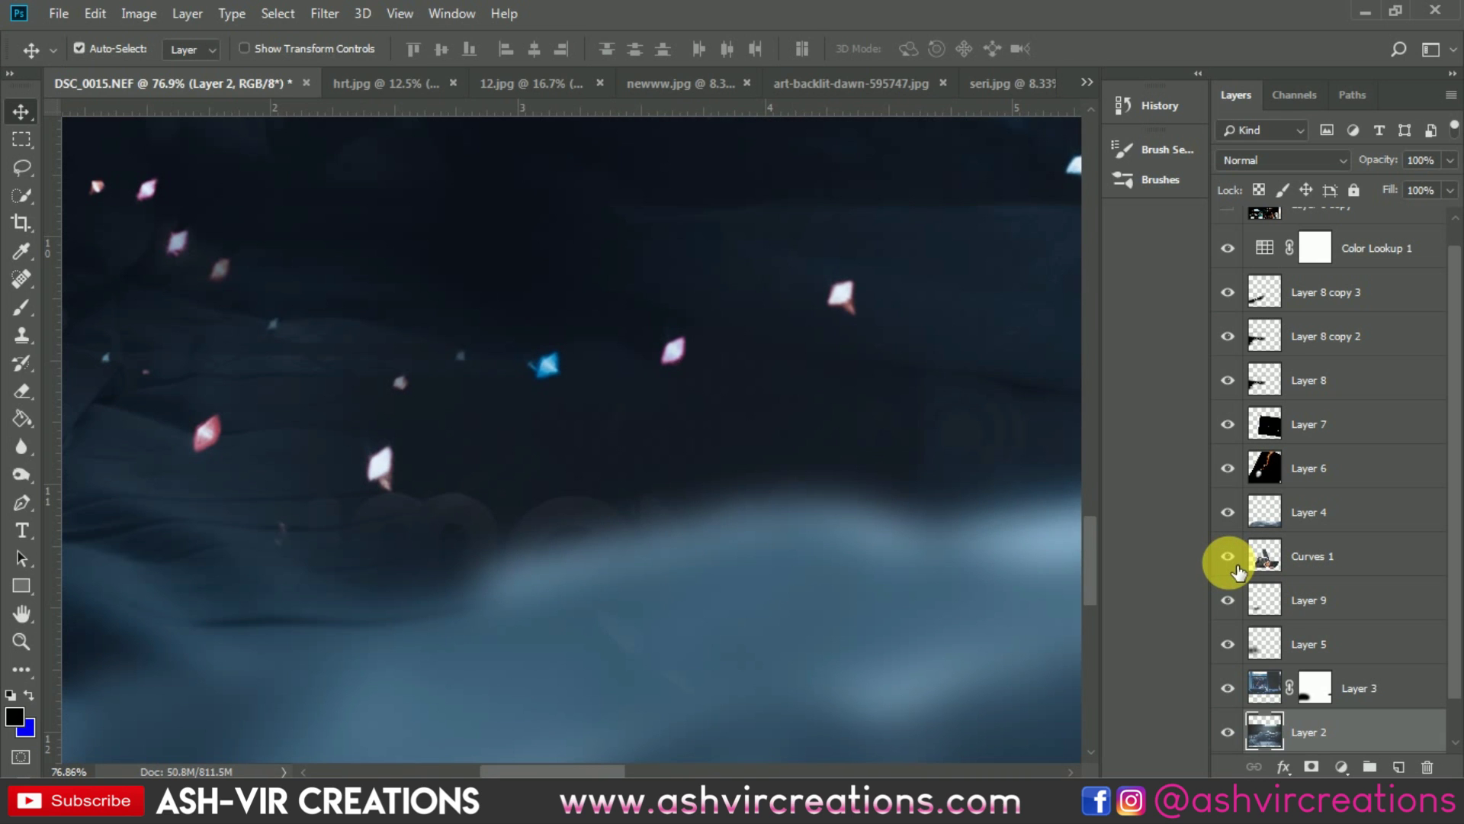
{"action": "left_click", "coordinate": [1229, 557]}
{"action": "left_click", "coordinate": [1229, 514]}
{"action": "left_click", "coordinate": [1229, 515]}
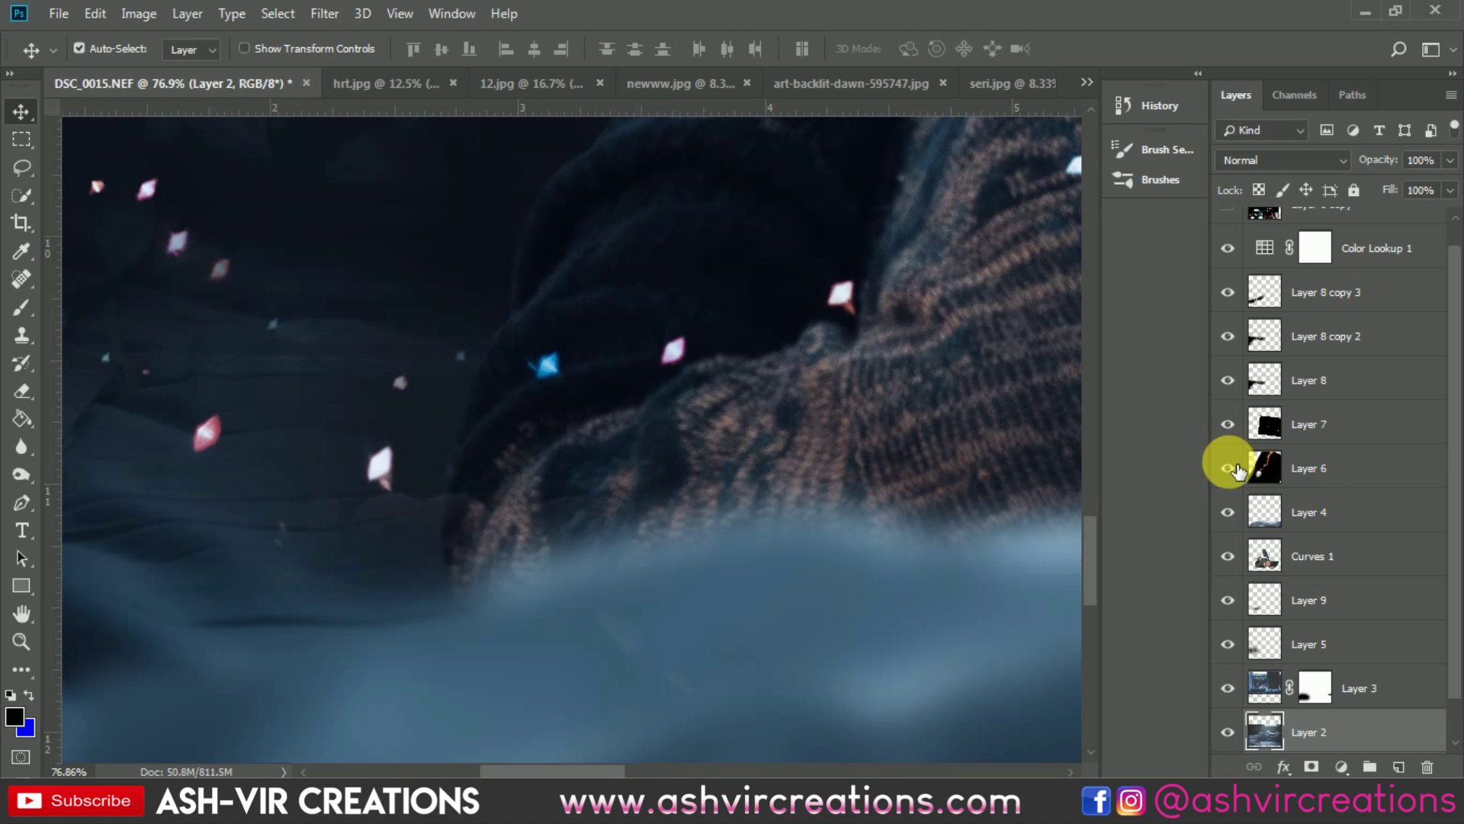
Select Layer 6 for erasing and check the visibility of Layer 7 and Layer 8 around the elbow.
{"action": "left_click", "coordinate": [1309, 467]}
{"action": "key", "text": "e"}
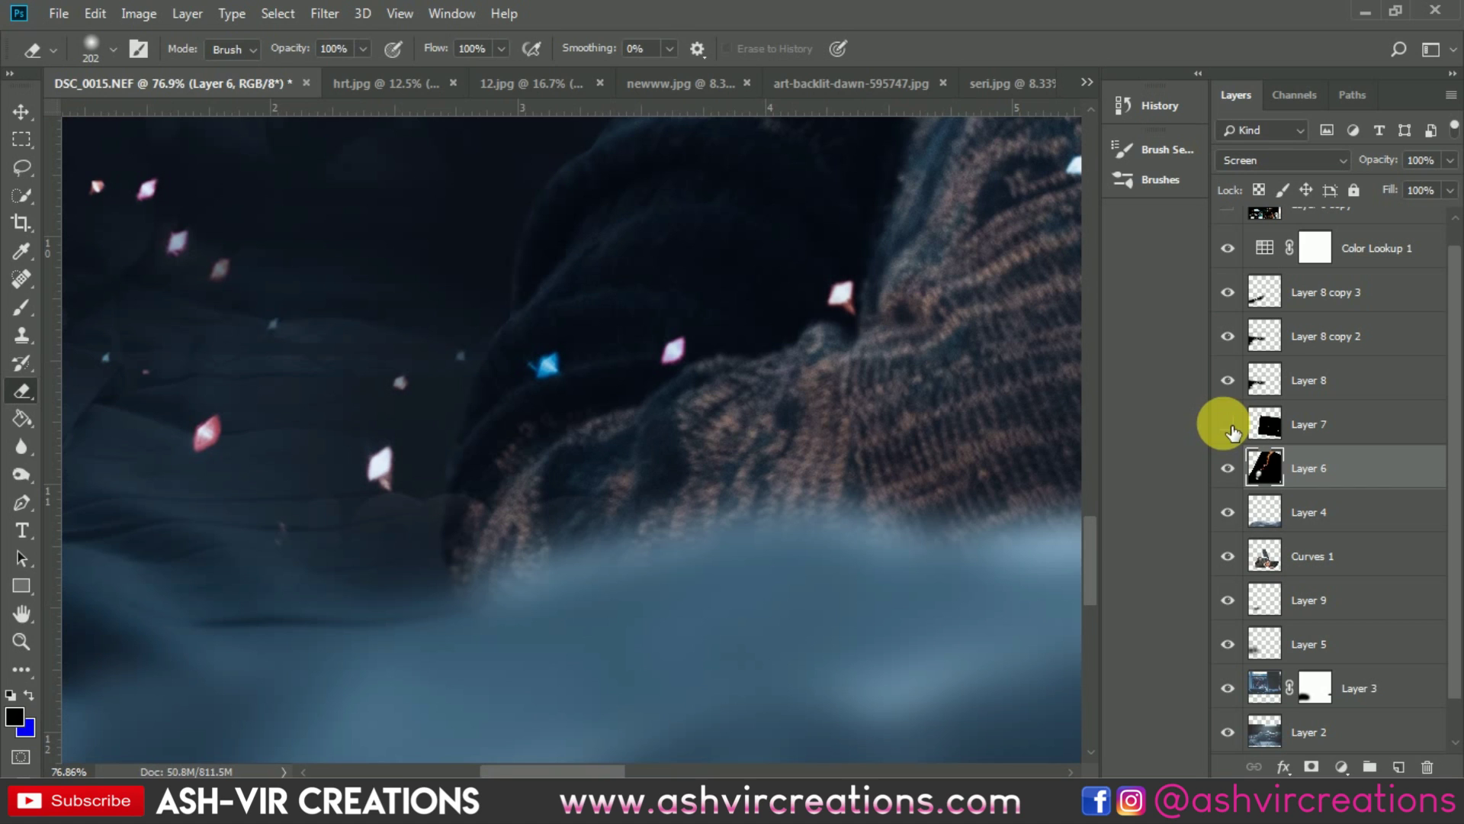
{"action": "left_click", "coordinate": [1235, 383]}
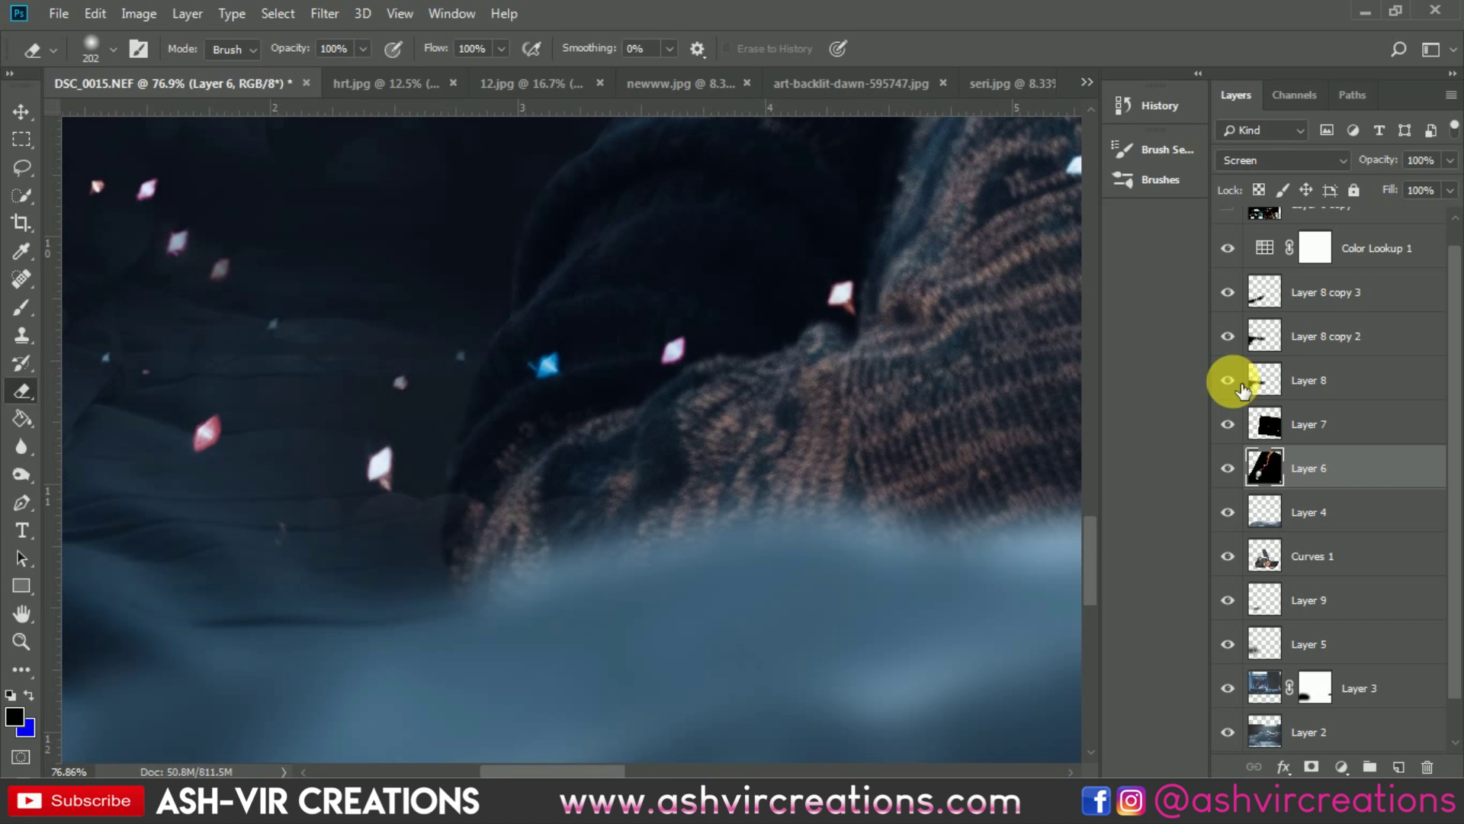
Erase the area around the elbow and blanket edge on Layer 8 and Layer 8 copy 2 with a 150 px Eraser.
{"action": "left_click", "coordinate": [1301, 381]}
{"action": "key", "text": "bracketleft"}
{"action": "key", "text": "bracketleft"}
{"action": "key", "text": "bracketleft"}
{"action": "mouse_move", "coordinate": [650, 517]}
{"action": "left_mouse_down"}
{"action": "mouse_move", "coordinate": [556, 511]}
{"action": "mouse_move", "coordinate": [392, 533]}
{"action": "mouse_move", "coordinate": [353, 516]}
{"action": "mouse_move", "coordinate": [443, 528]}
{"action": "mouse_move", "coordinate": [347, 555]}
{"action": "mouse_move", "coordinate": [458, 562]}
{"action": "left_mouse_up"}
{"action": "left_click", "coordinate": [1301, 340]}
{"action": "mouse_move", "coordinate": [619, 587]}
{"action": "left_mouse_down"}
{"action": "mouse_move", "coordinate": [516, 506]}
{"action": "mouse_move", "coordinate": [379, 523]}
{"action": "mouse_move", "coordinate": [854, 536]}
{"action": "left_mouse_up"}
Inspect the cleaned elbow, the pillow and window lights up close, and the whole composite.
{"action": "scroll", "coordinate": [853, 541], "scroll_direction": "down", "scroll_amount": 5}
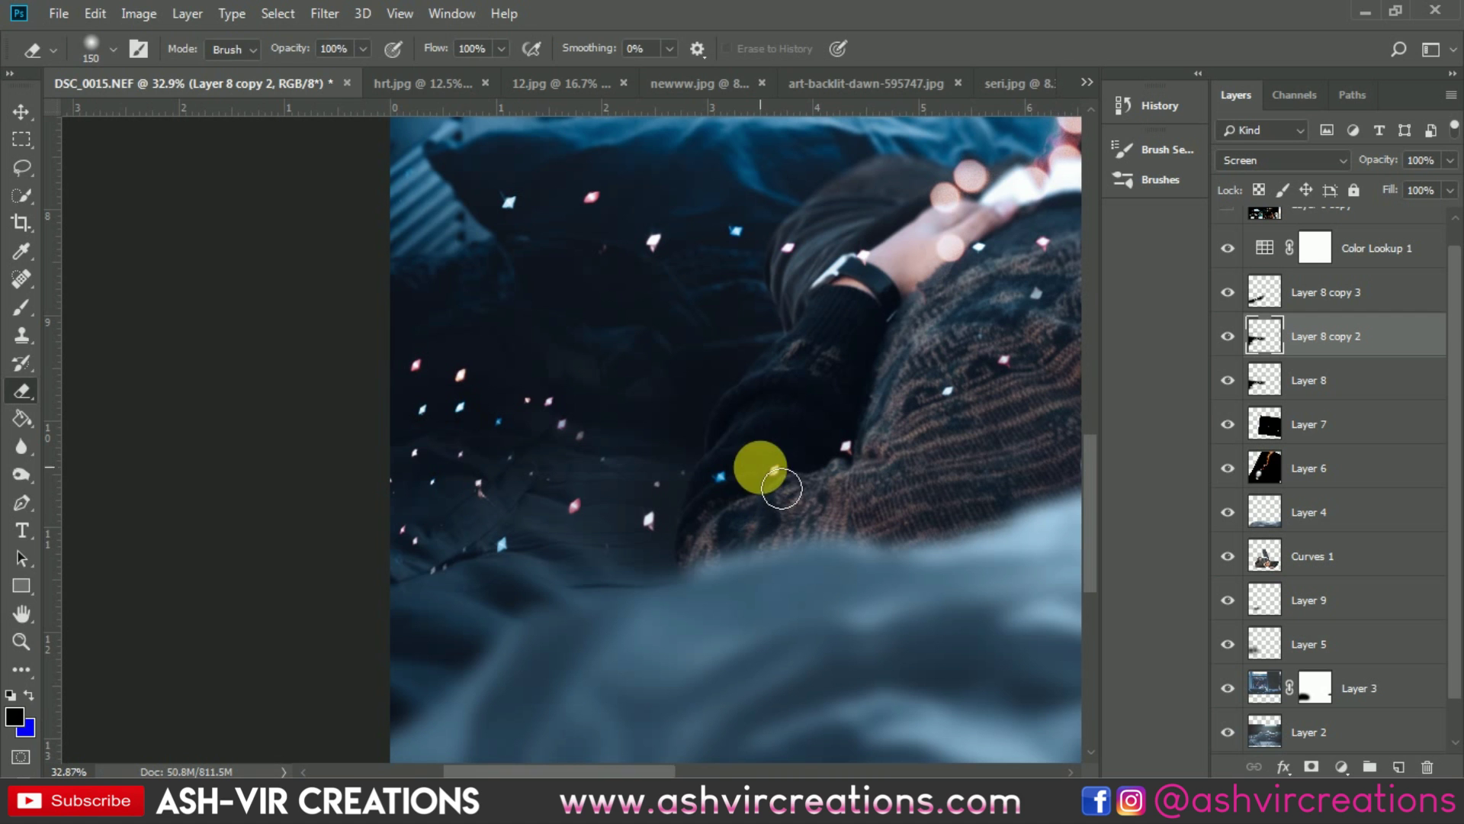
{"action": "key", "text": "v"}
{"action": "left_click_drag", "start_coordinate": [827, 382], "coordinate": [539, 491]}
{"action": "scroll", "coordinate": [543, 496], "scroll_direction": "down", "scroll_amount": 3}
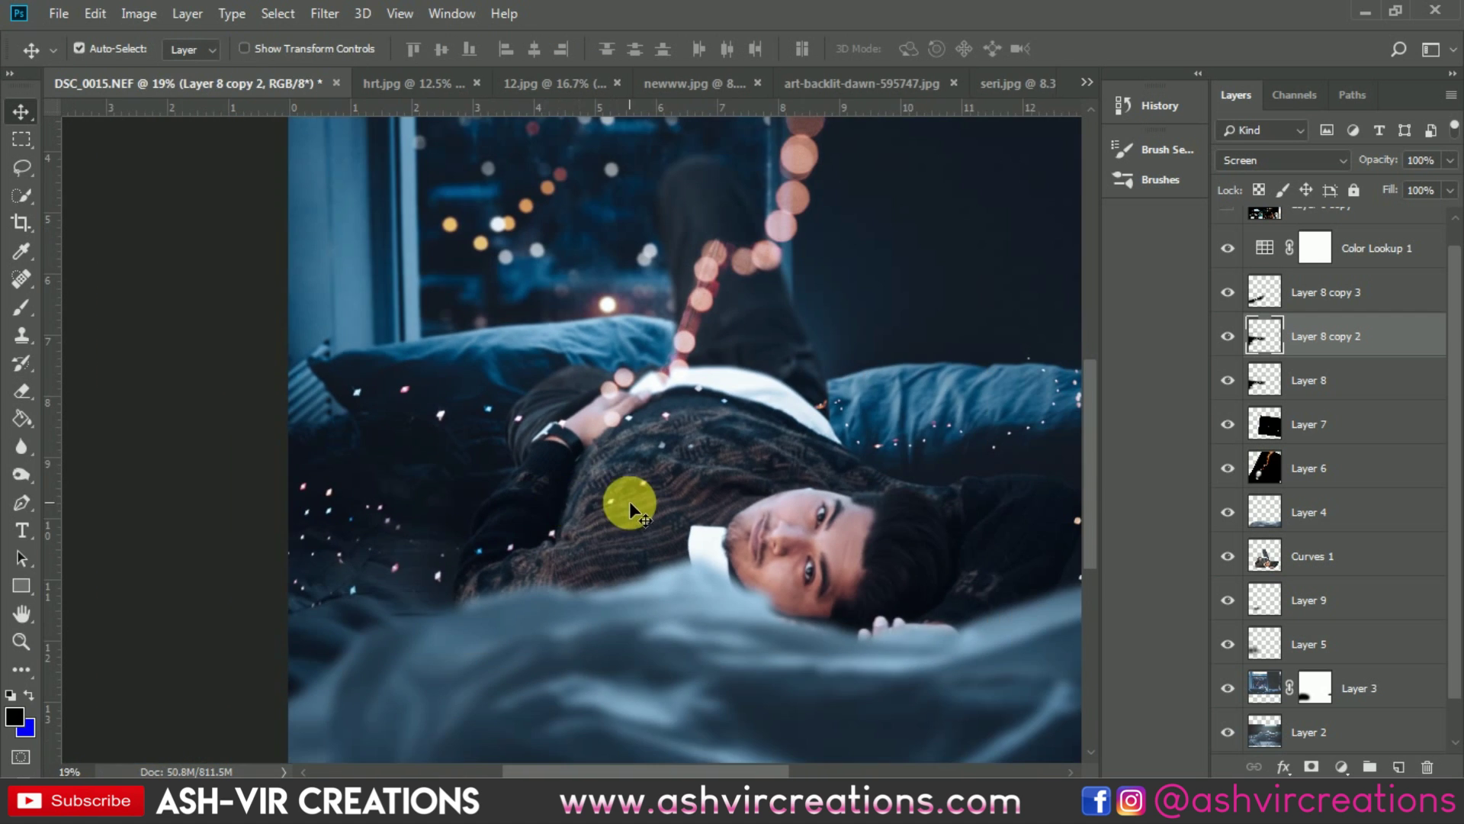
{"action": "scroll", "coordinate": [840, 427], "scroll_direction": "up", "scroll_amount": 5}
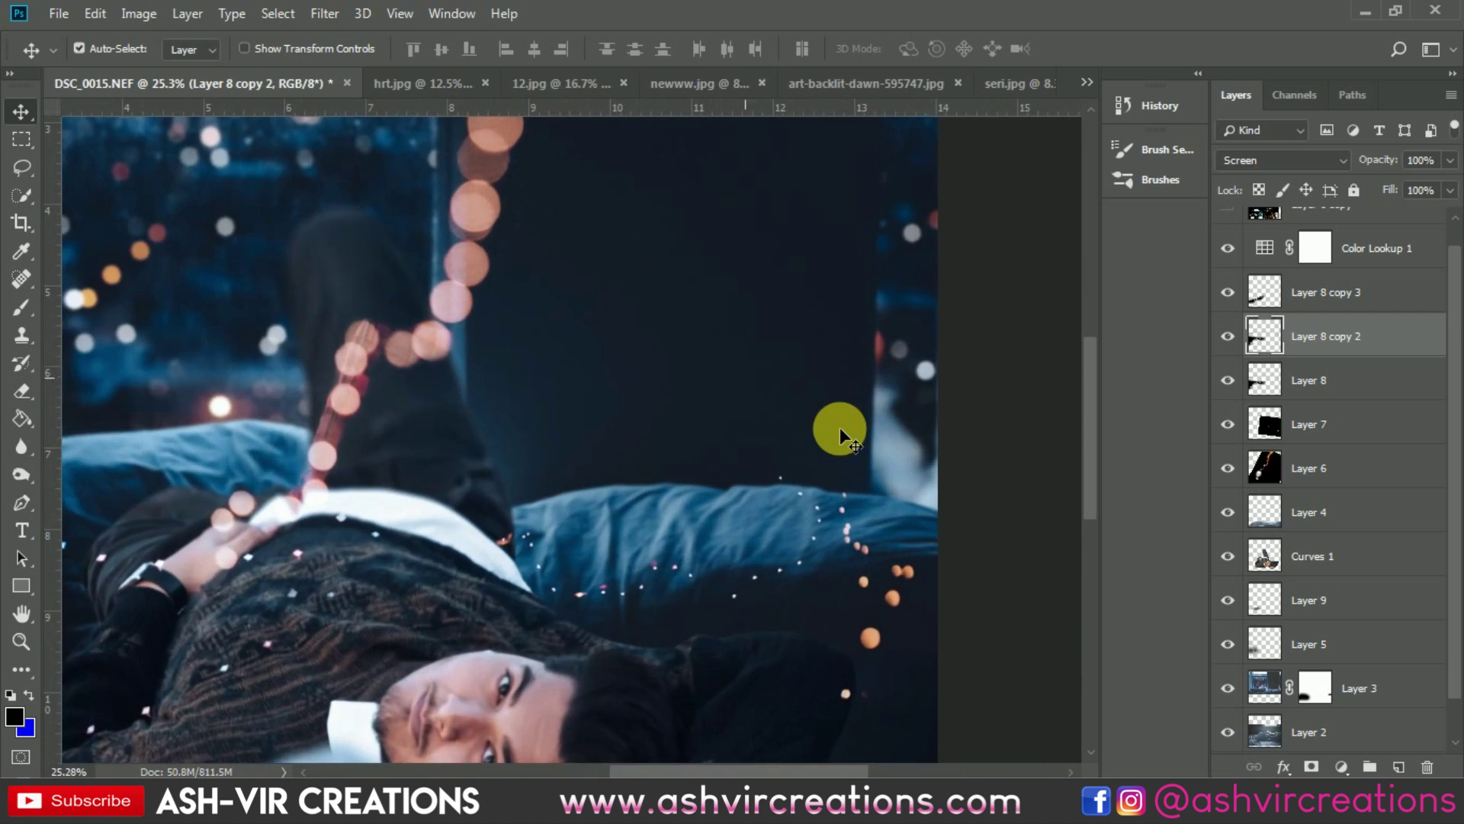
{"action": "scroll", "coordinate": [981, 427], "scroll_direction": "down", "scroll_amount": 3}
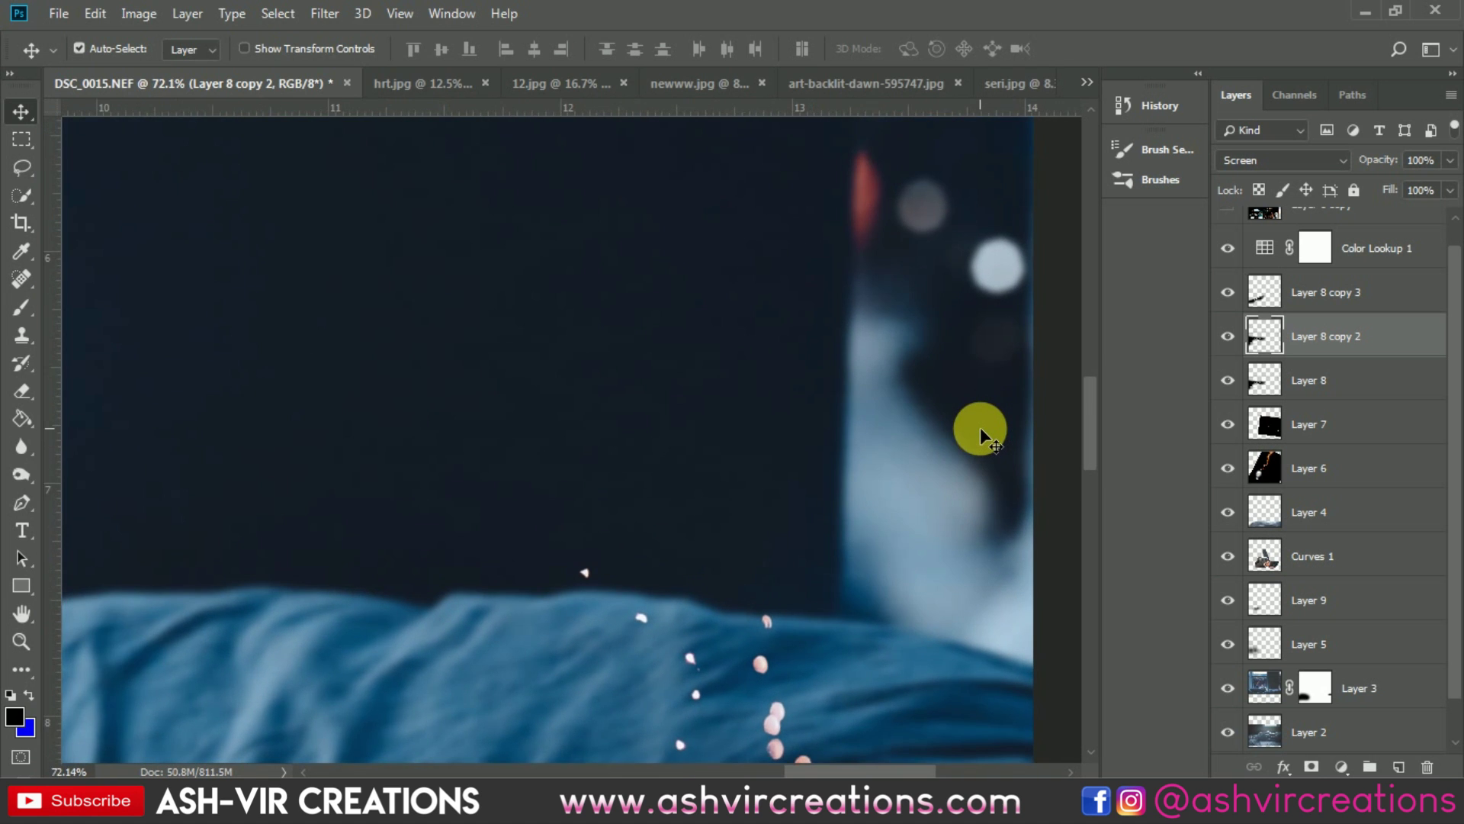
{"action": "scroll", "coordinate": [500, 415], "scroll_direction": "down", "scroll_amount": 3}
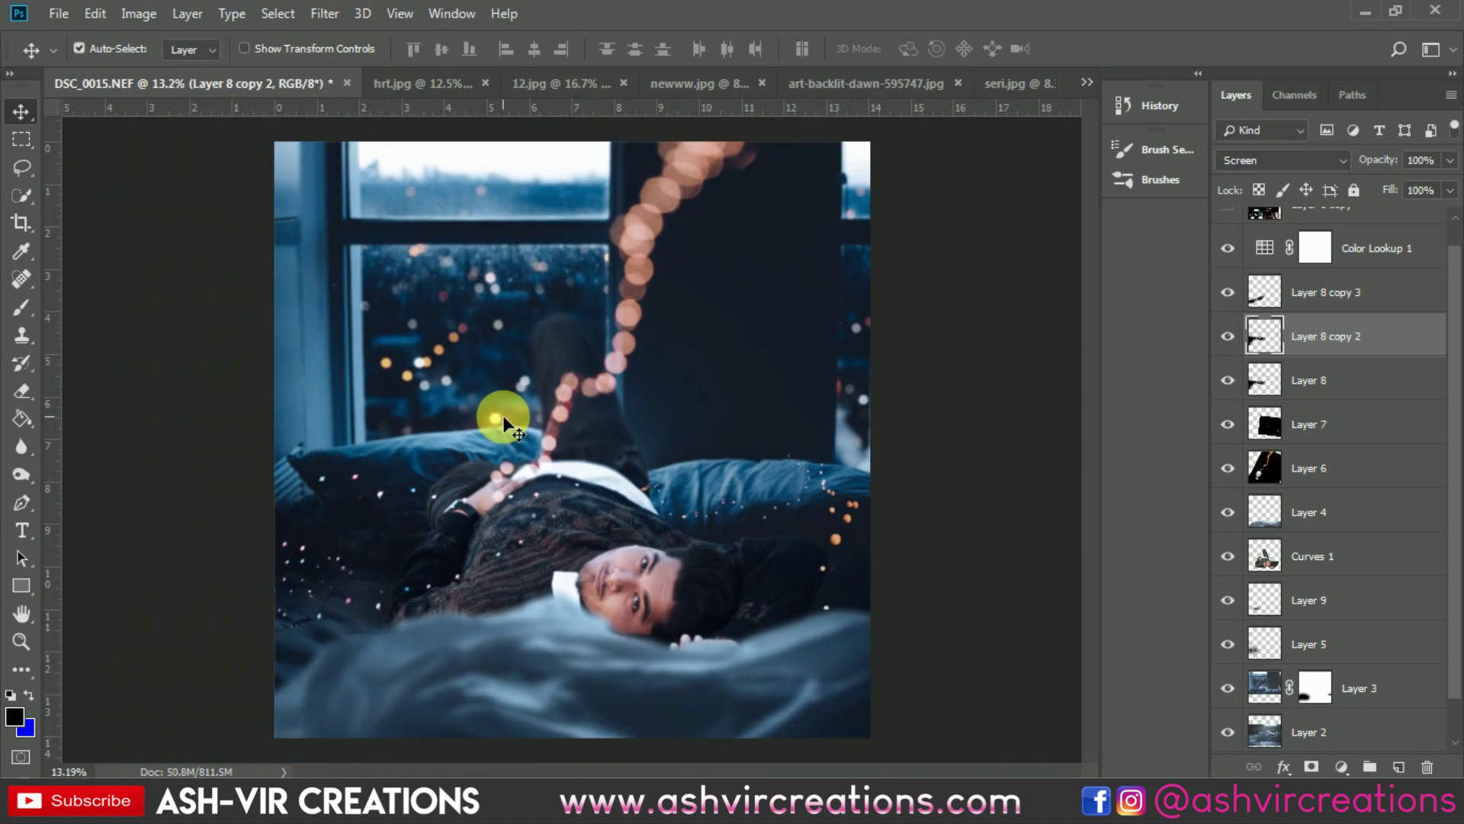
Compare the elbow area with Layer 5 and Layer 9 toggled, and leave Layer 9 hidden.
{"action": "scroll", "coordinate": [402, 592], "scroll_direction": "up", "scroll_amount": 4}
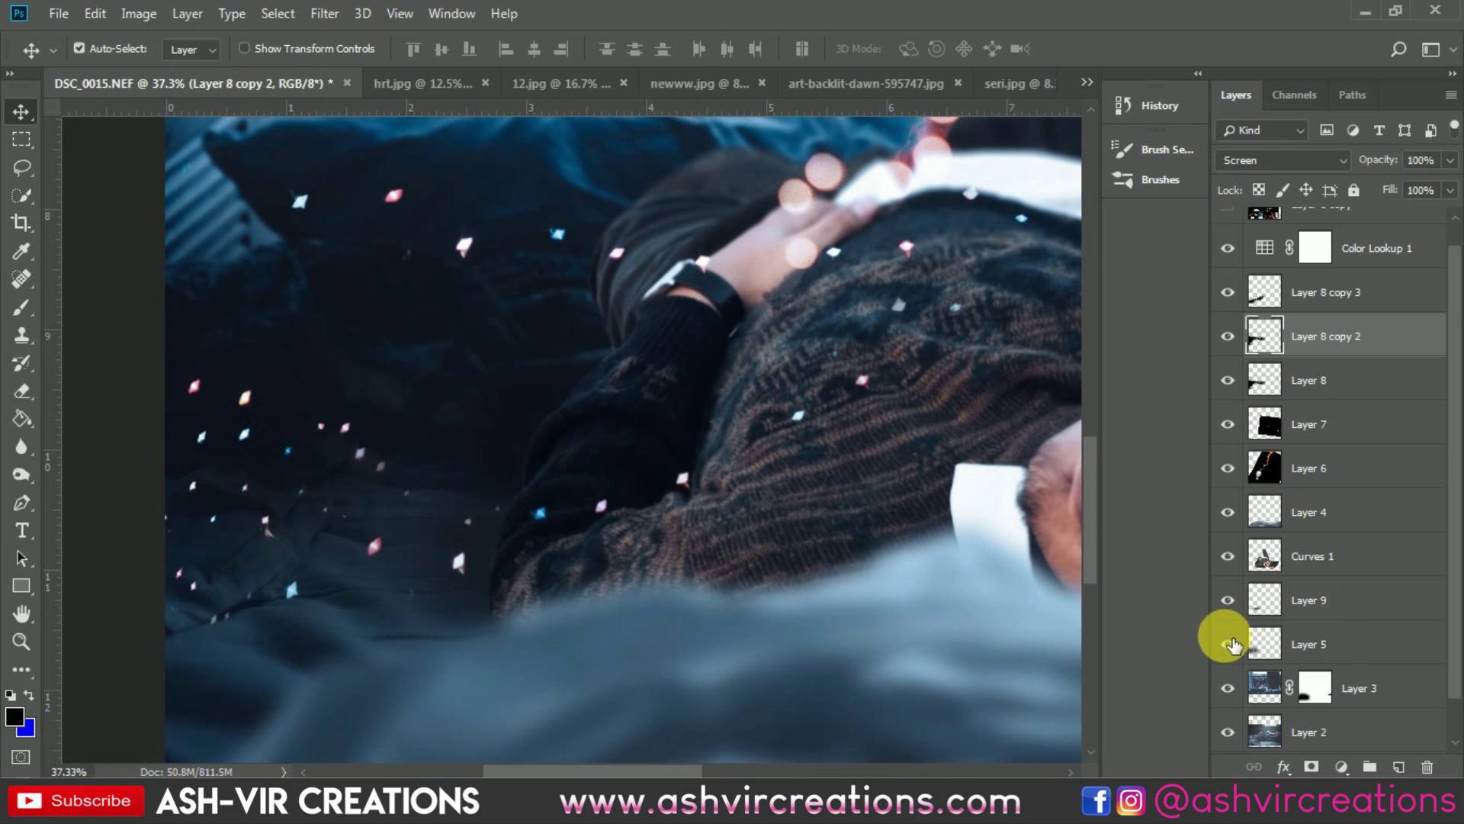
{"action": "left_click", "coordinate": [1228, 644]}
{"action": "left_click", "coordinate": [1228, 645]}
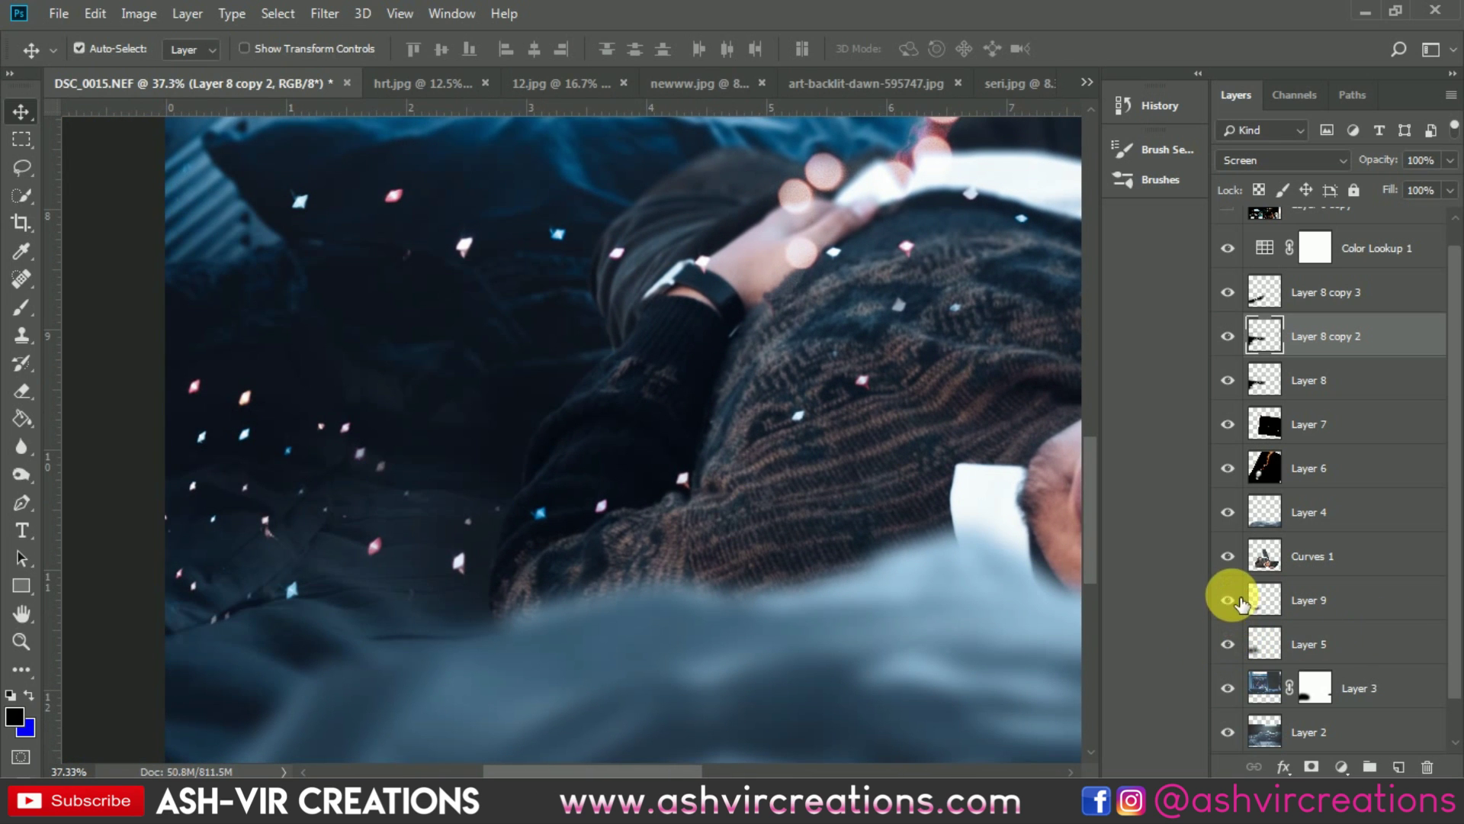
{"action": "left_click", "coordinate": [1234, 601]}
{"action": "left_click", "coordinate": [1227, 600]}
{"action": "left_click", "coordinate": [1228, 600]}
{"action": "left_click", "coordinate": [1236, 600]}
{"action": "left_click", "coordinate": [1235, 600]}
{"action": "scroll", "coordinate": [517, 567], "scroll_direction": "down", "scroll_amount": 3}
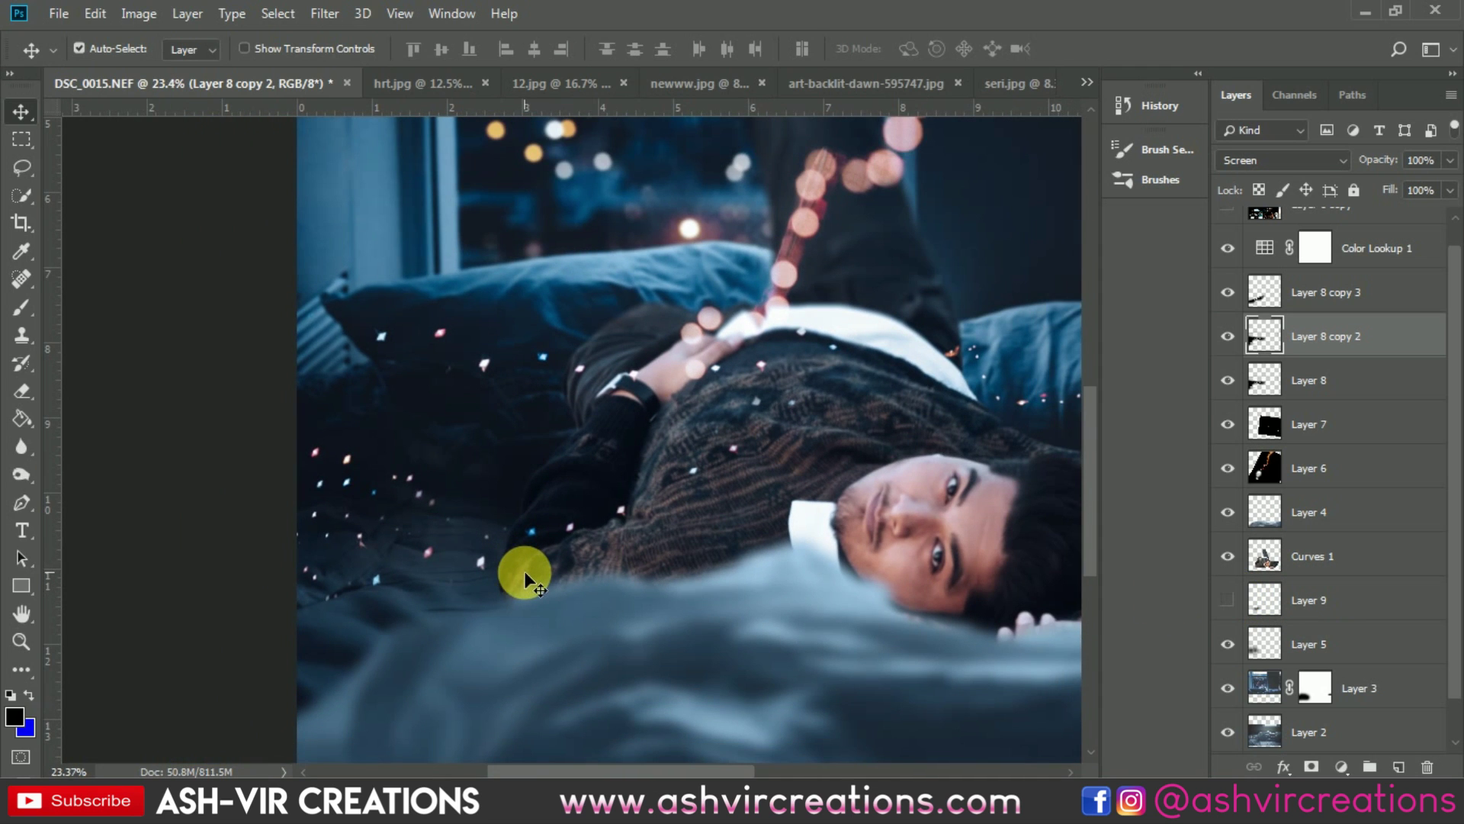
{"action": "scroll", "coordinate": [517, 563], "scroll_direction": "down", "scroll_amount": 3}
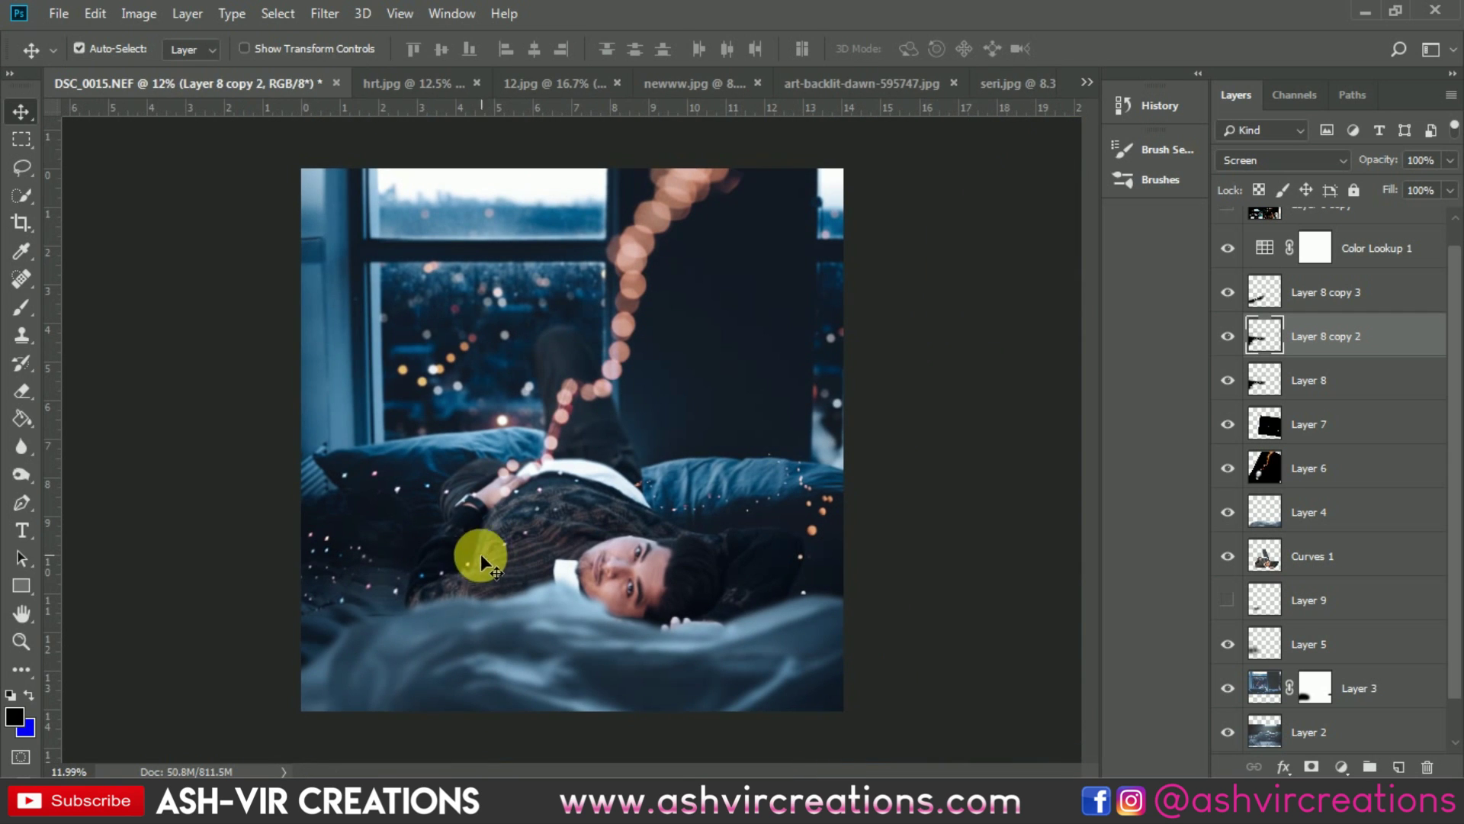
Compare the whole composite with Layer 5 hidden and shown, and inspect the man and the blanket.
{"action": "scroll", "coordinate": [414, 578], "scroll_direction": "up", "scroll_amount": 1}
{"action": "left_click", "coordinate": [1226, 644]}
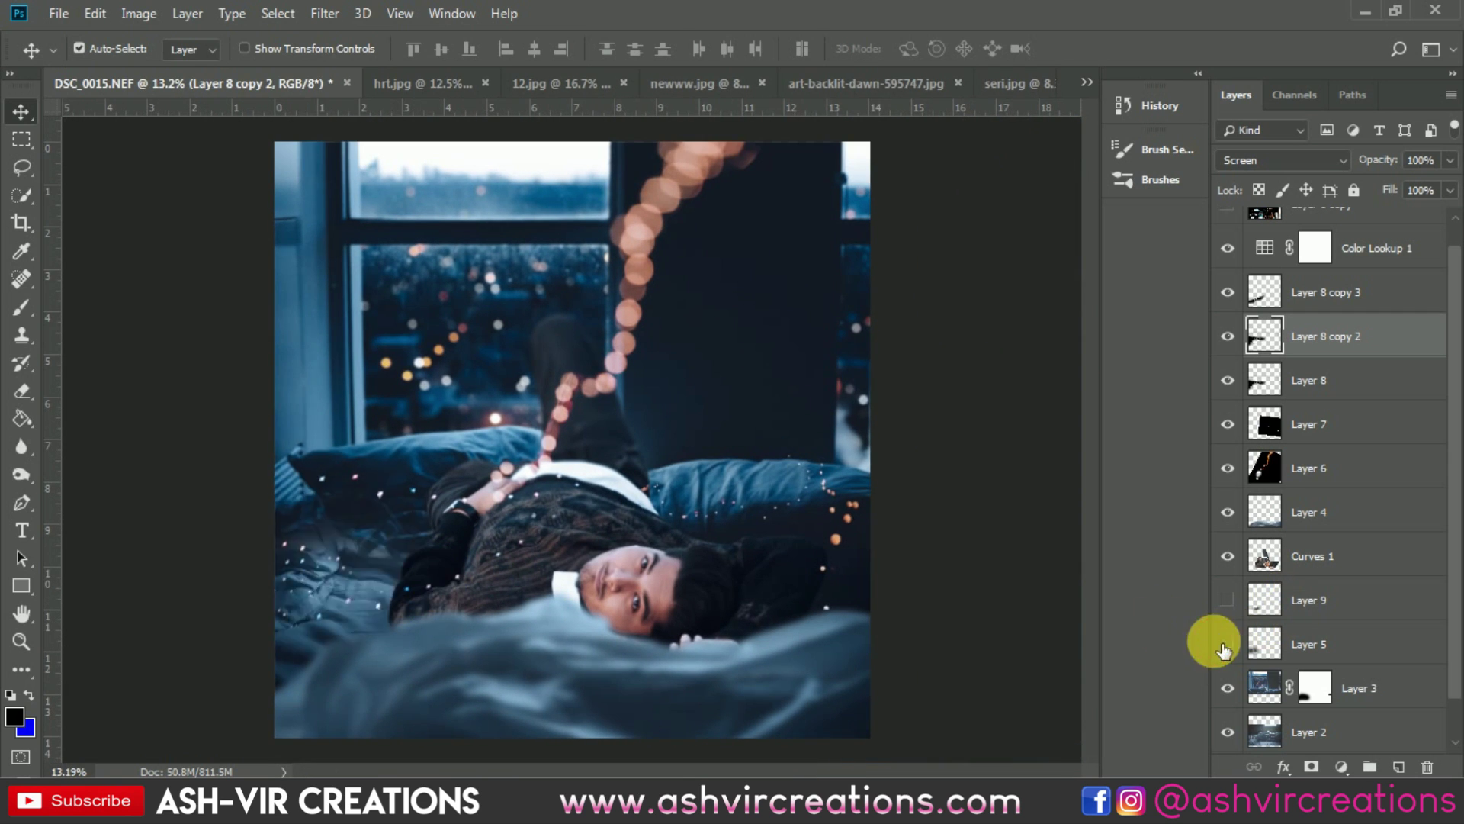
{"action": "left_click", "coordinate": [1226, 646]}
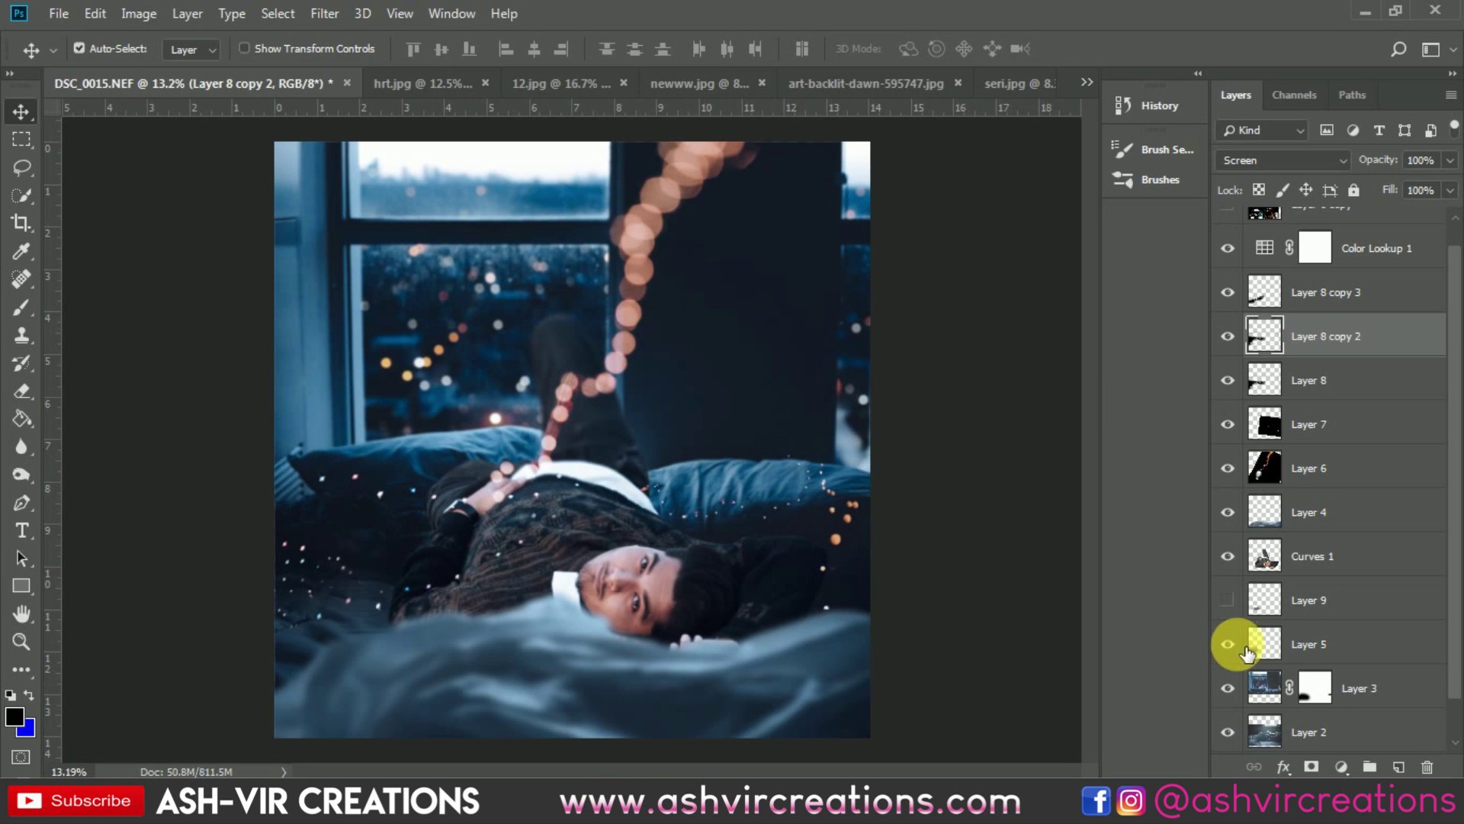
{"action": "scroll", "coordinate": [854, 515], "scroll_direction": "down", "scroll_amount": 1}
{"action": "scroll", "coordinate": [739, 522], "scroll_direction": "up", "scroll_amount": 1}
{"action": "scroll", "coordinate": [739, 522], "scroll_direction": "up", "scroll_amount": 3}
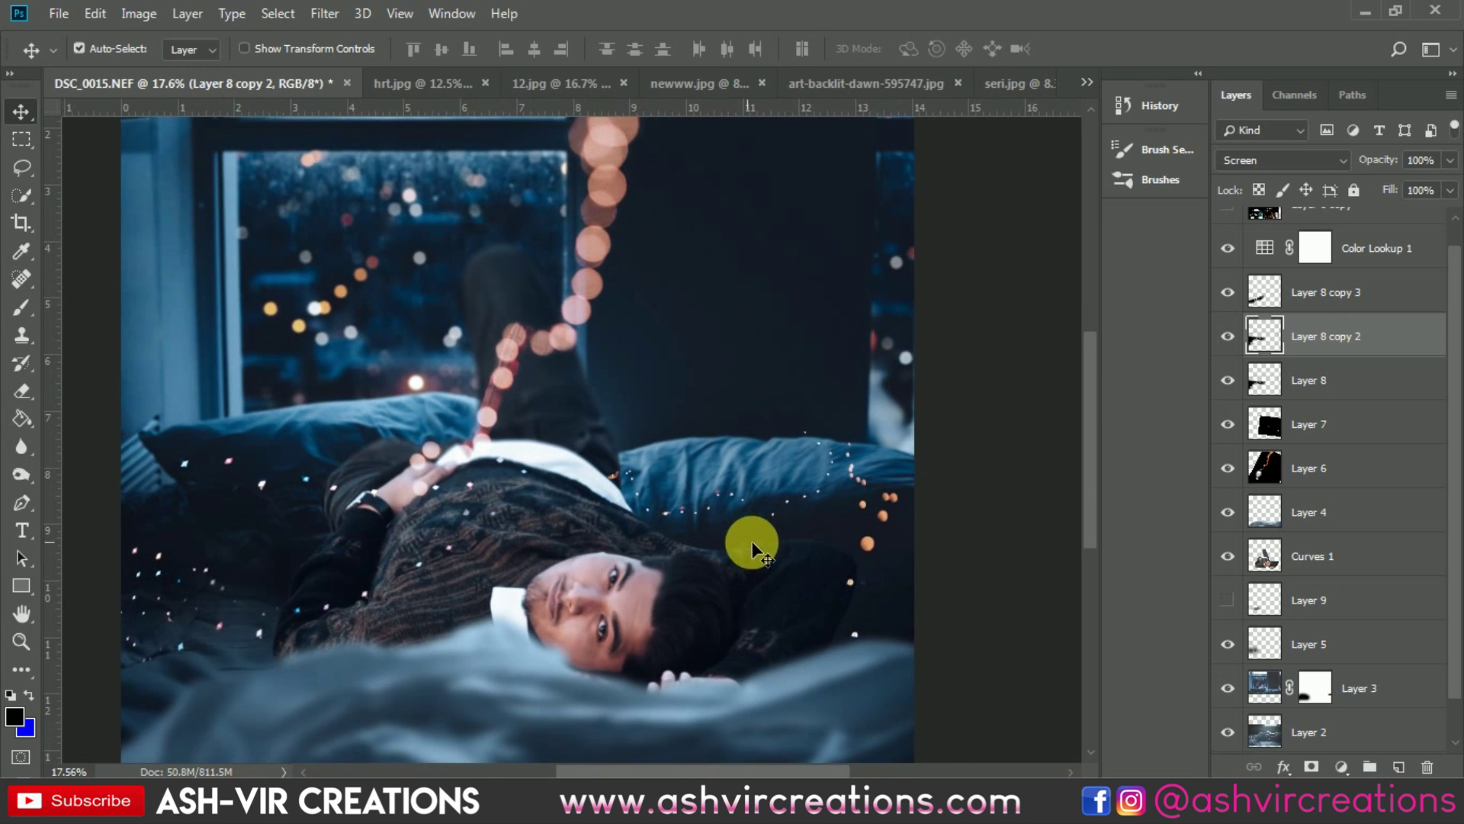
Add a Curves adjustment layer above the Curves 1 layer and clip it to that layer.
{"action": "left_click", "coordinate": [1310, 556]}
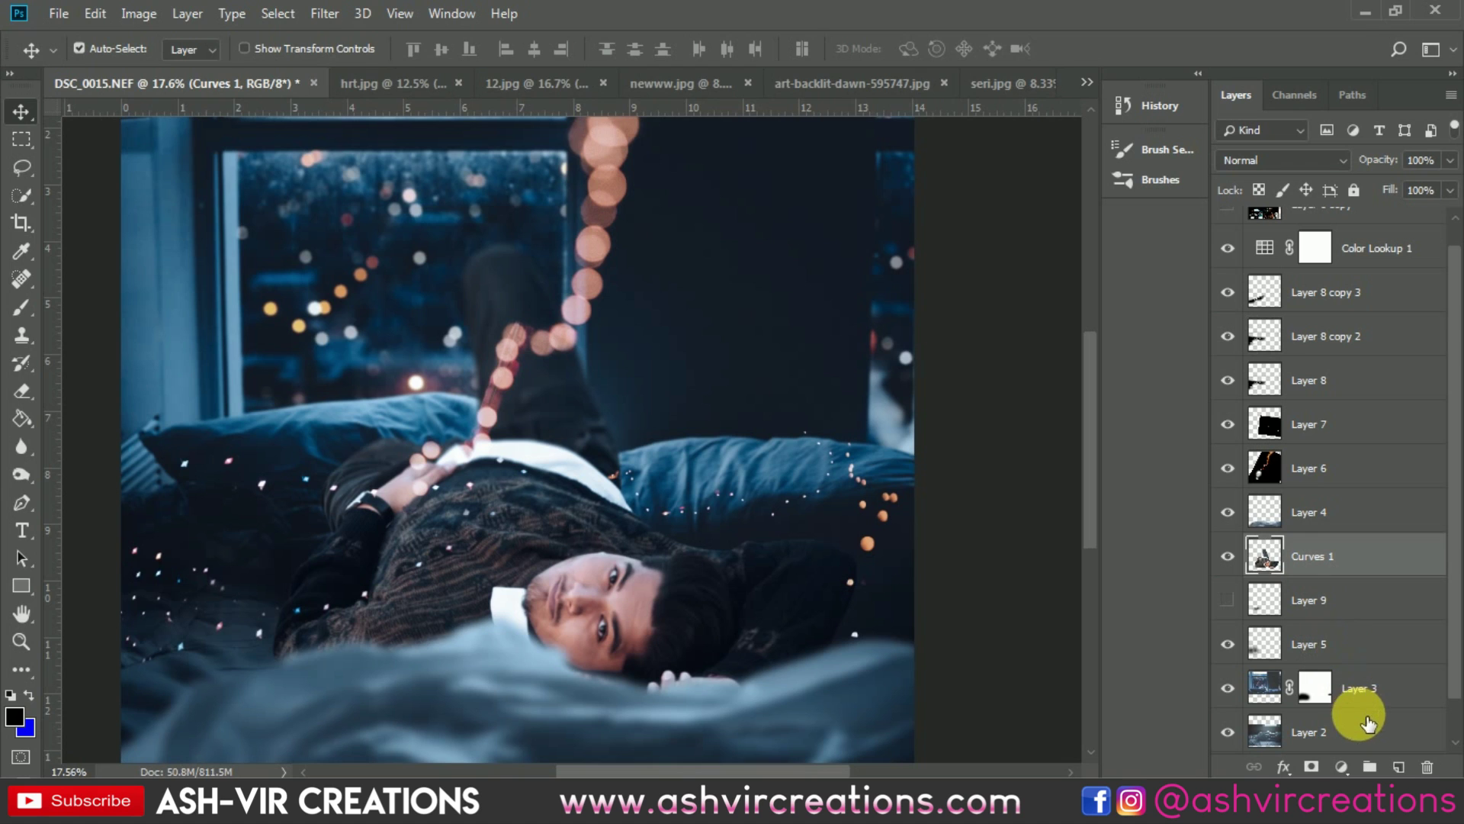
{"action": "left_click", "coordinate": [1341, 766]}
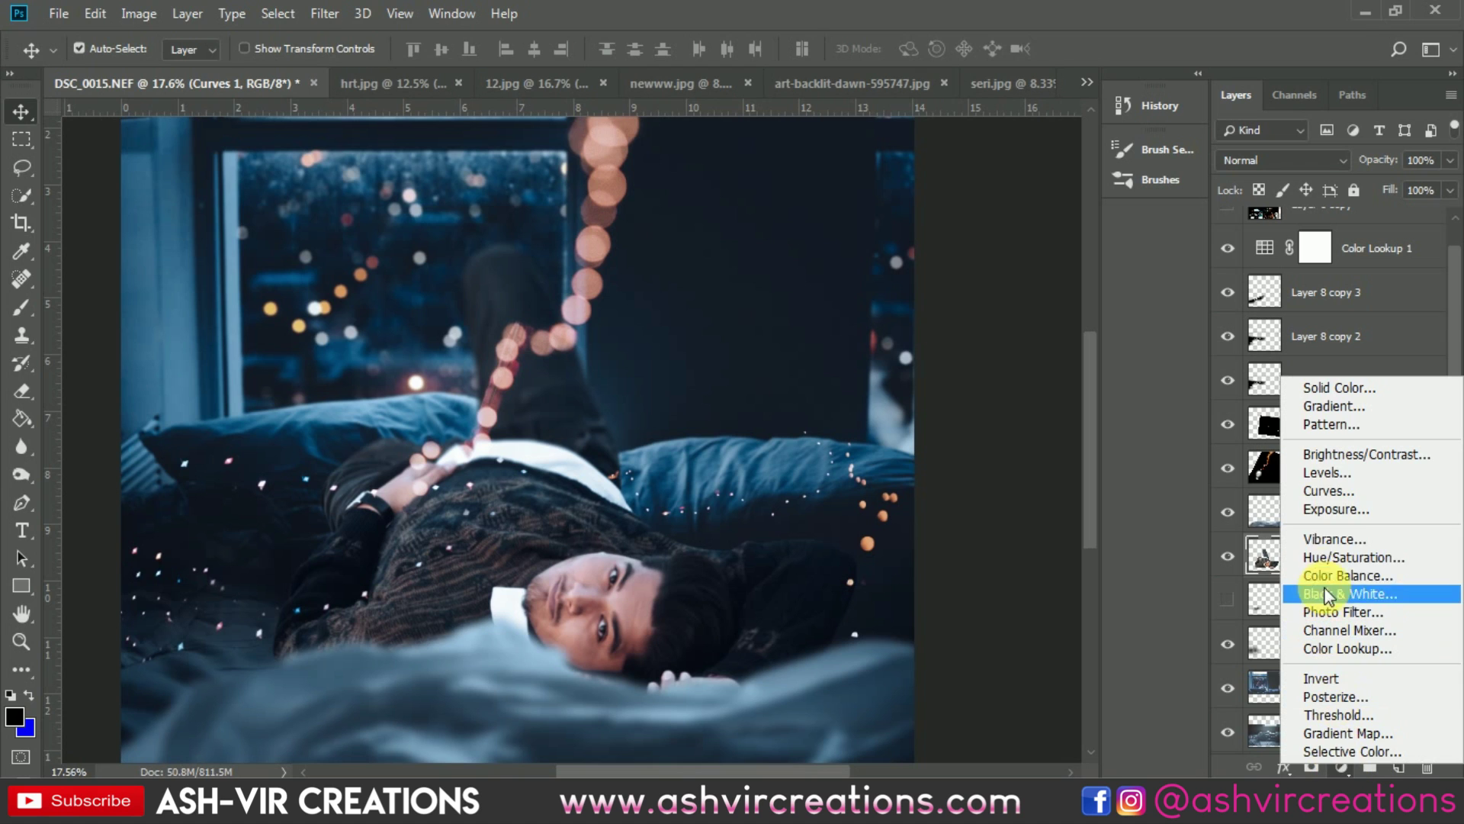
{"action": "left_click", "coordinate": [1325, 491]}
{"action": "left_click", "coordinate": [1043, 615]}
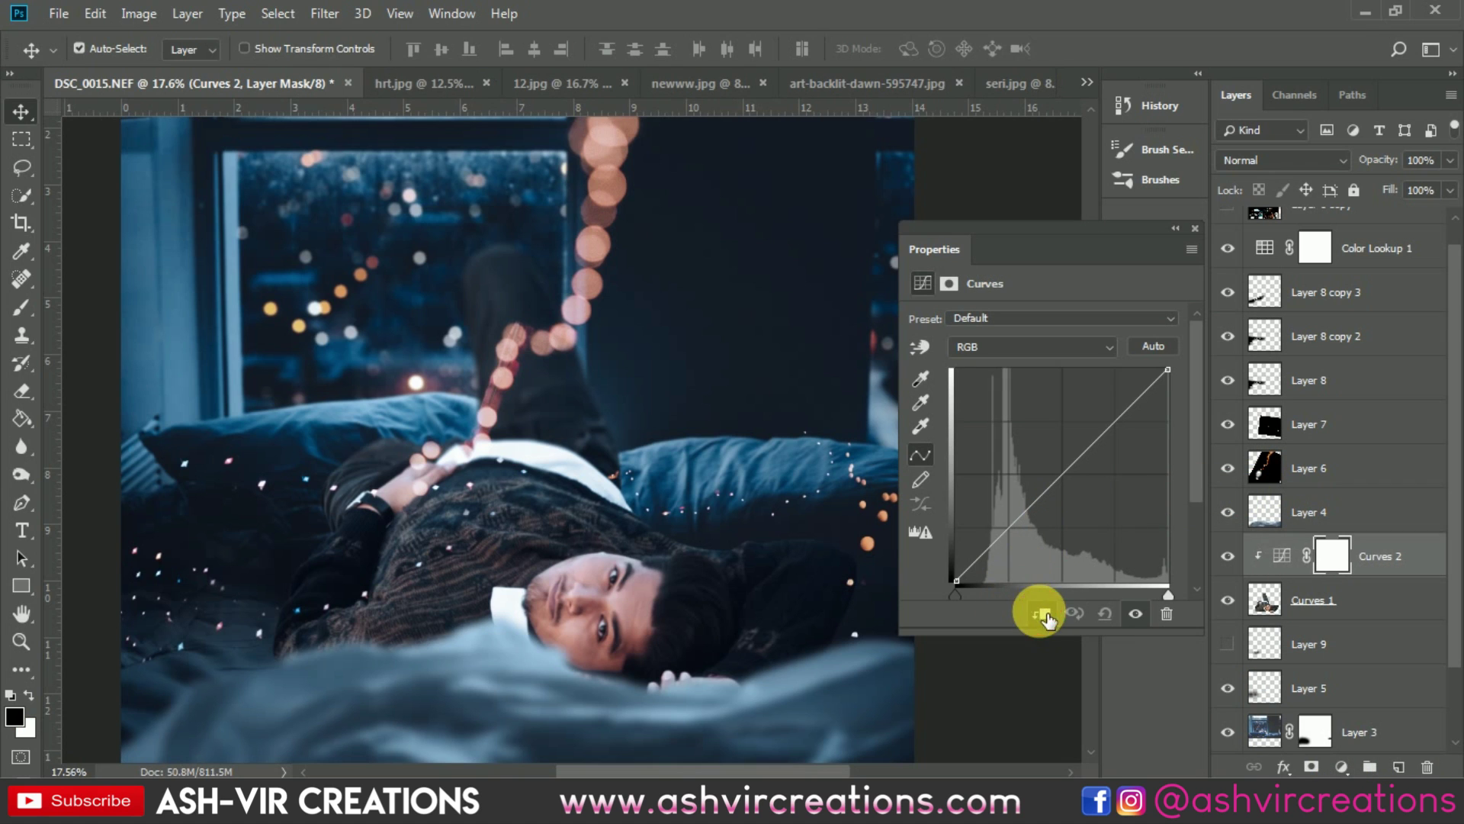
Add a shadow and a highlight point to the RGB curve and raise its black point to fade the man's blacks.
{"action": "left_click", "coordinate": [1008, 527]}
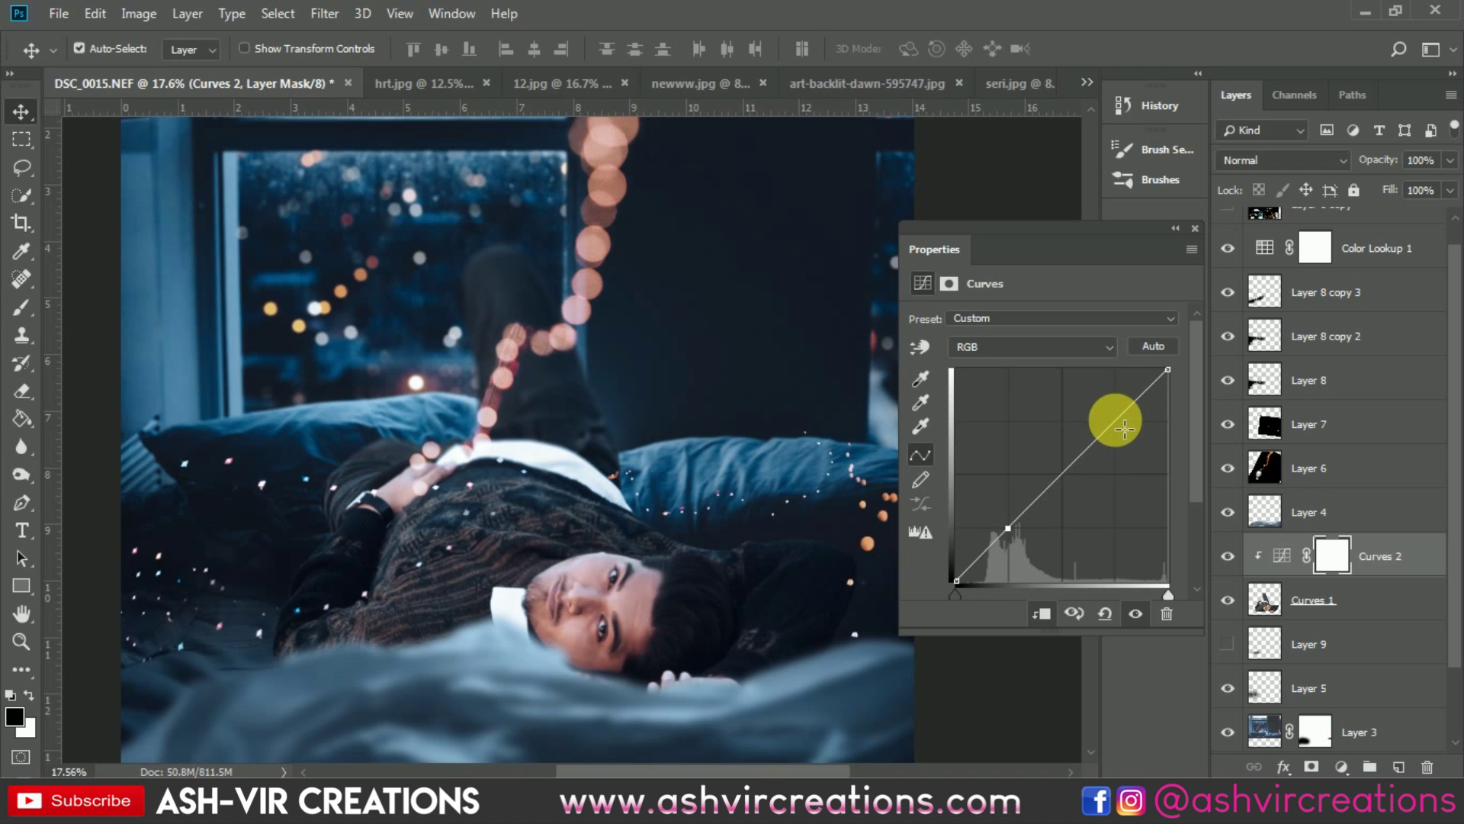
{"action": "left_click_drag", "start_coordinate": [1123, 431], "coordinate": [1124, 430]}
{"action": "mouse_move", "coordinate": [956, 579]}
{"action": "left_mouse_down"}
{"action": "mouse_move", "coordinate": [942, 554]}
{"action": "mouse_move", "coordinate": [945, 595]}
{"action": "mouse_move", "coordinate": [937, 564]}
{"action": "mouse_move", "coordinate": [937, 587]}
{"action": "mouse_move", "coordinate": [929, 574]}
{"action": "left_mouse_up"}
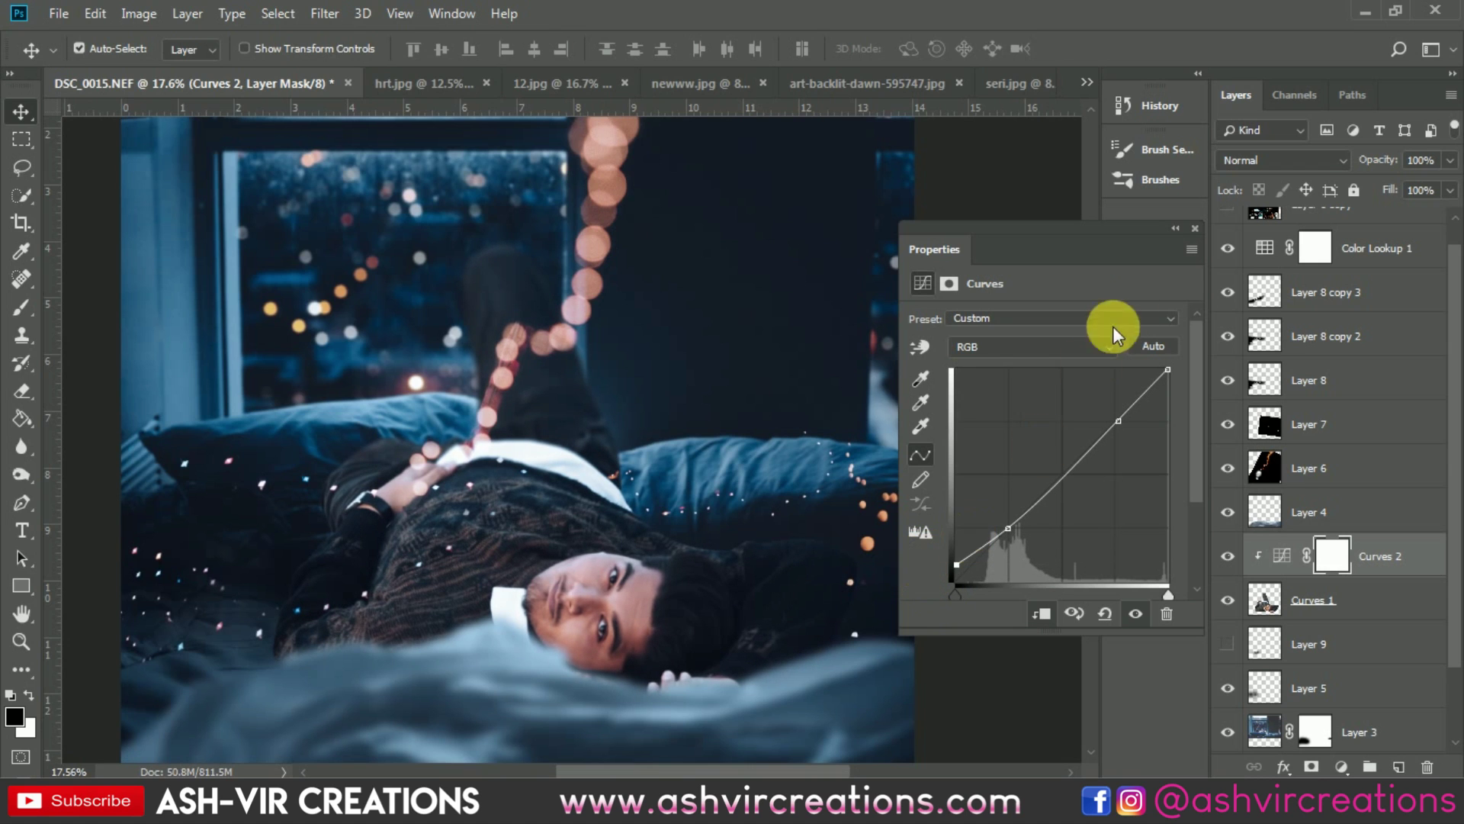
{"action": "left_click", "coordinate": [1191, 227]}
{"action": "scroll", "coordinate": [654, 630], "scroll_direction": "down", "scroll_amount": 3}
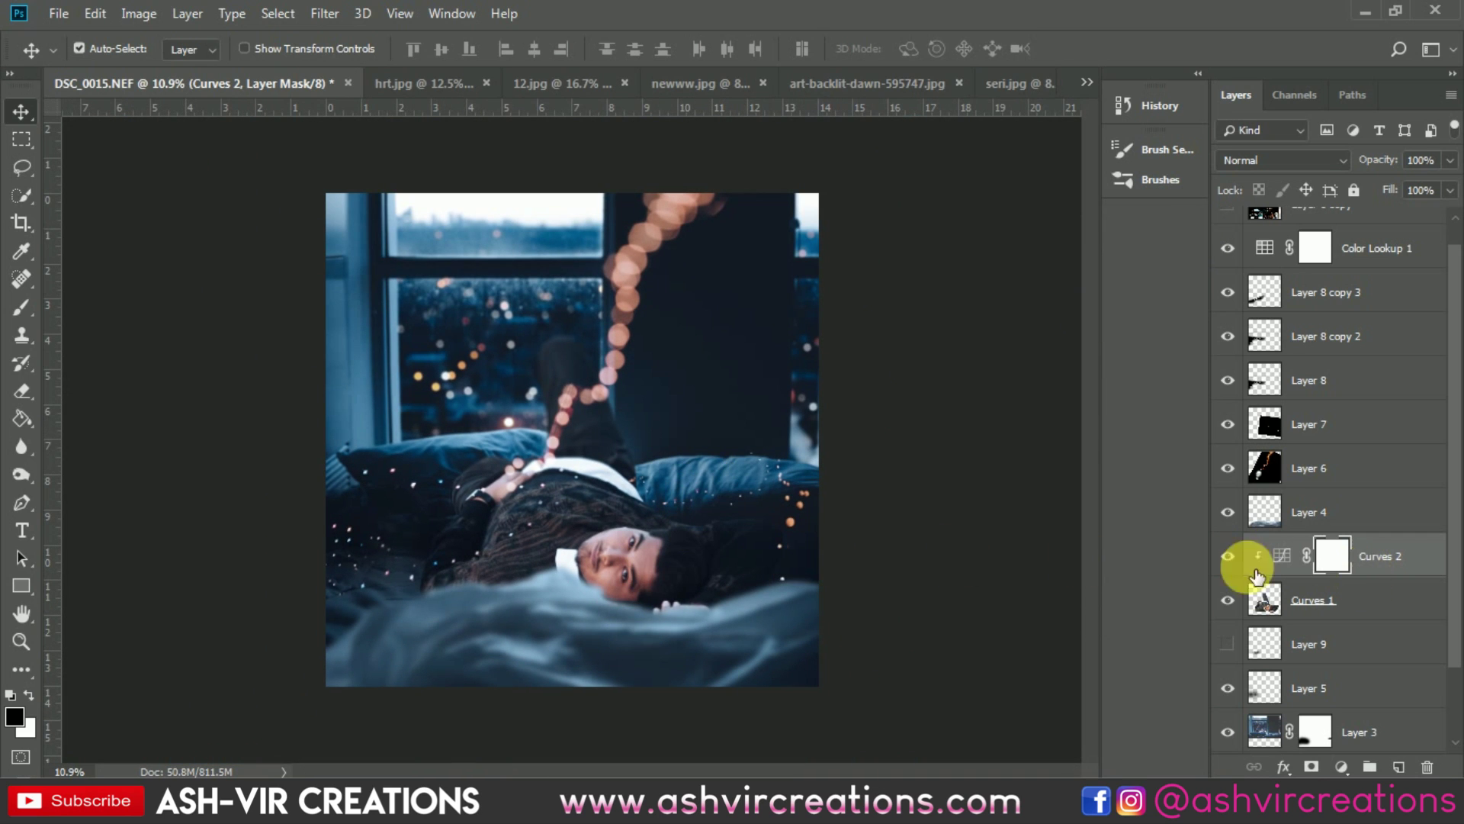
Select all layers from Layer 2 up to Layer 8 copy and inspect the window lights and the whole composite.
{"action": "scroll", "coordinate": [1367, 709], "scroll_direction": "down", "scroll_amount": 2}
{"action": "left_click", "coordinate": [1357, 690]}
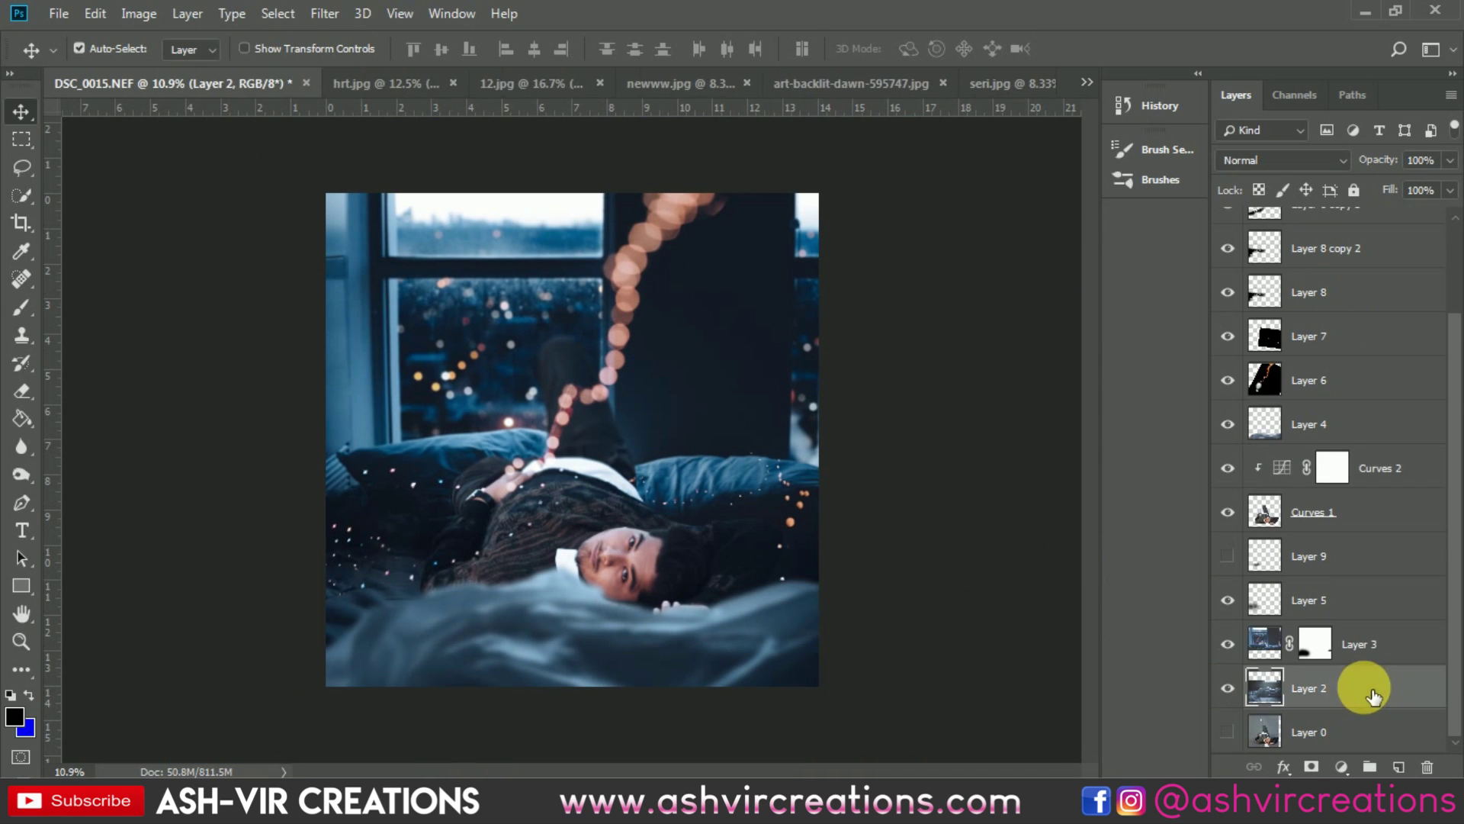
{"action": "scroll", "coordinate": [1357, 690], "scroll_direction": "up", "scroll_amount": 3}
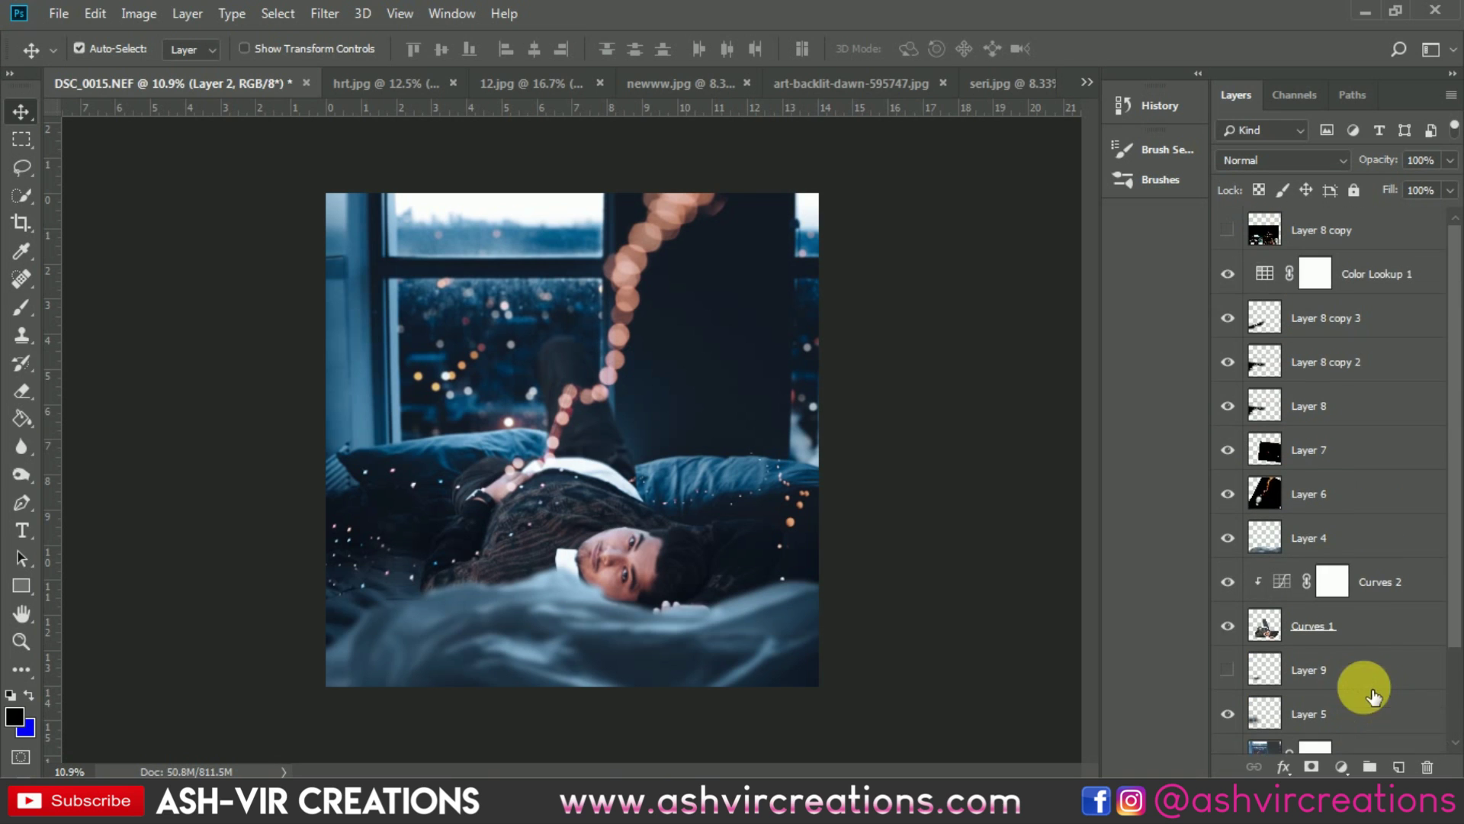
{"action": "left_click", "coordinate": [1388, 239], "text": "shift"}
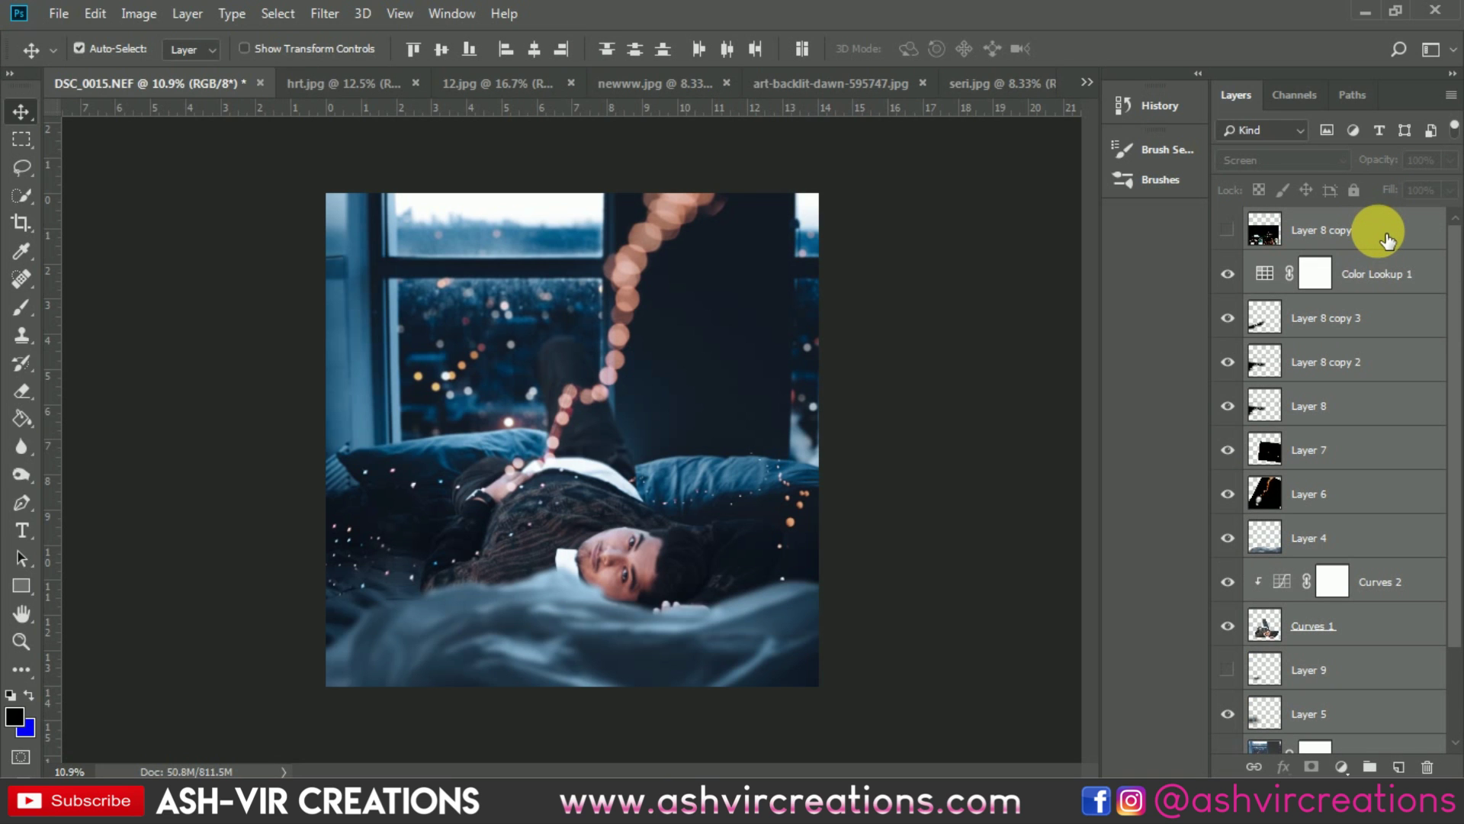
{"action": "scroll", "coordinate": [534, 368], "scroll_direction": "up", "scroll_amount": 3}
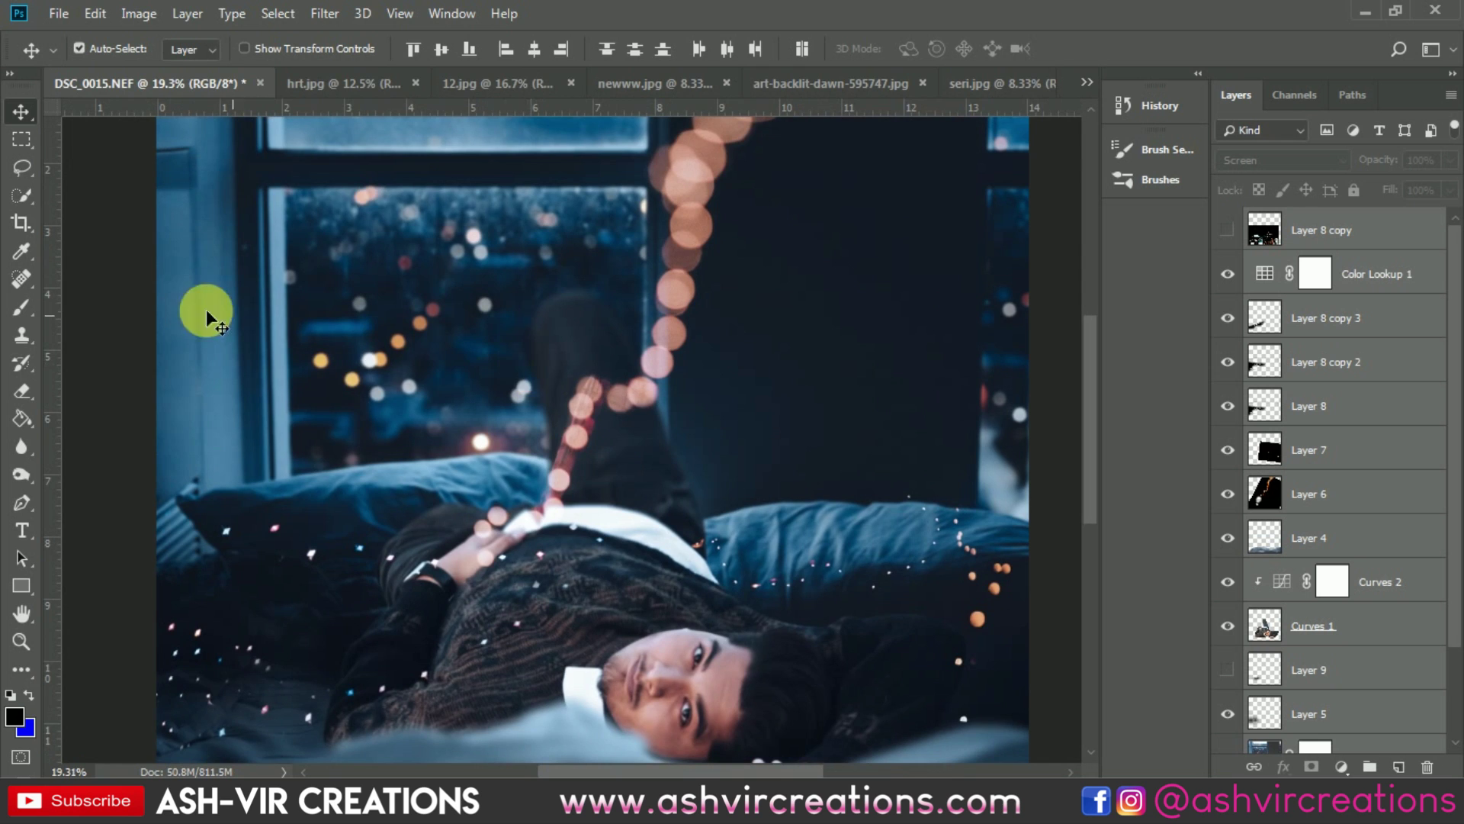
{"action": "scroll", "coordinate": [149, 301], "scroll_direction": "up", "scroll_amount": 3}
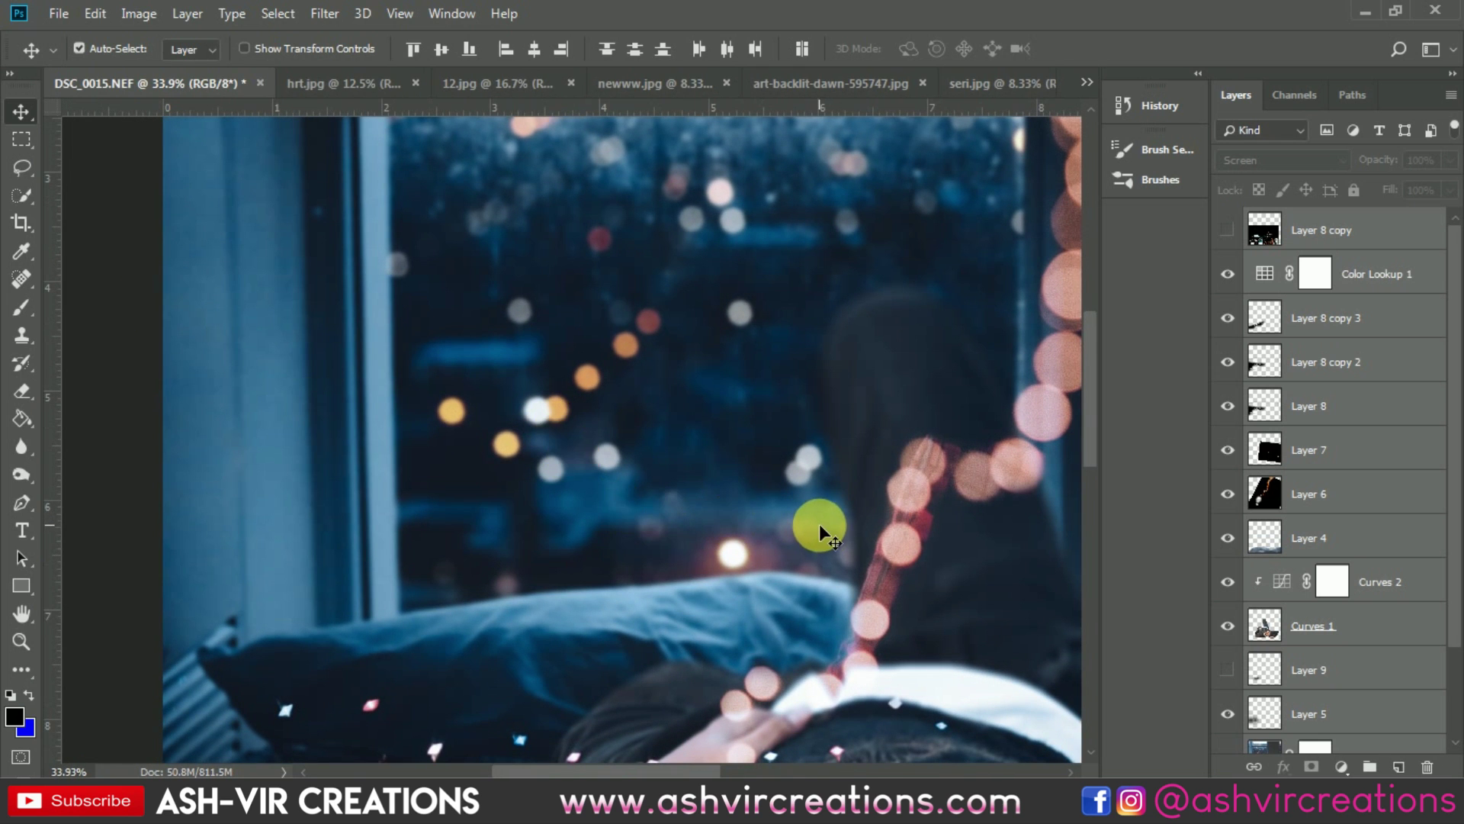
{"action": "scroll", "coordinate": [814, 525], "scroll_direction": "down", "scroll_amount": 2}
{"action": "scroll", "coordinate": [815, 525], "scroll_direction": "down", "scroll_amount": 1}
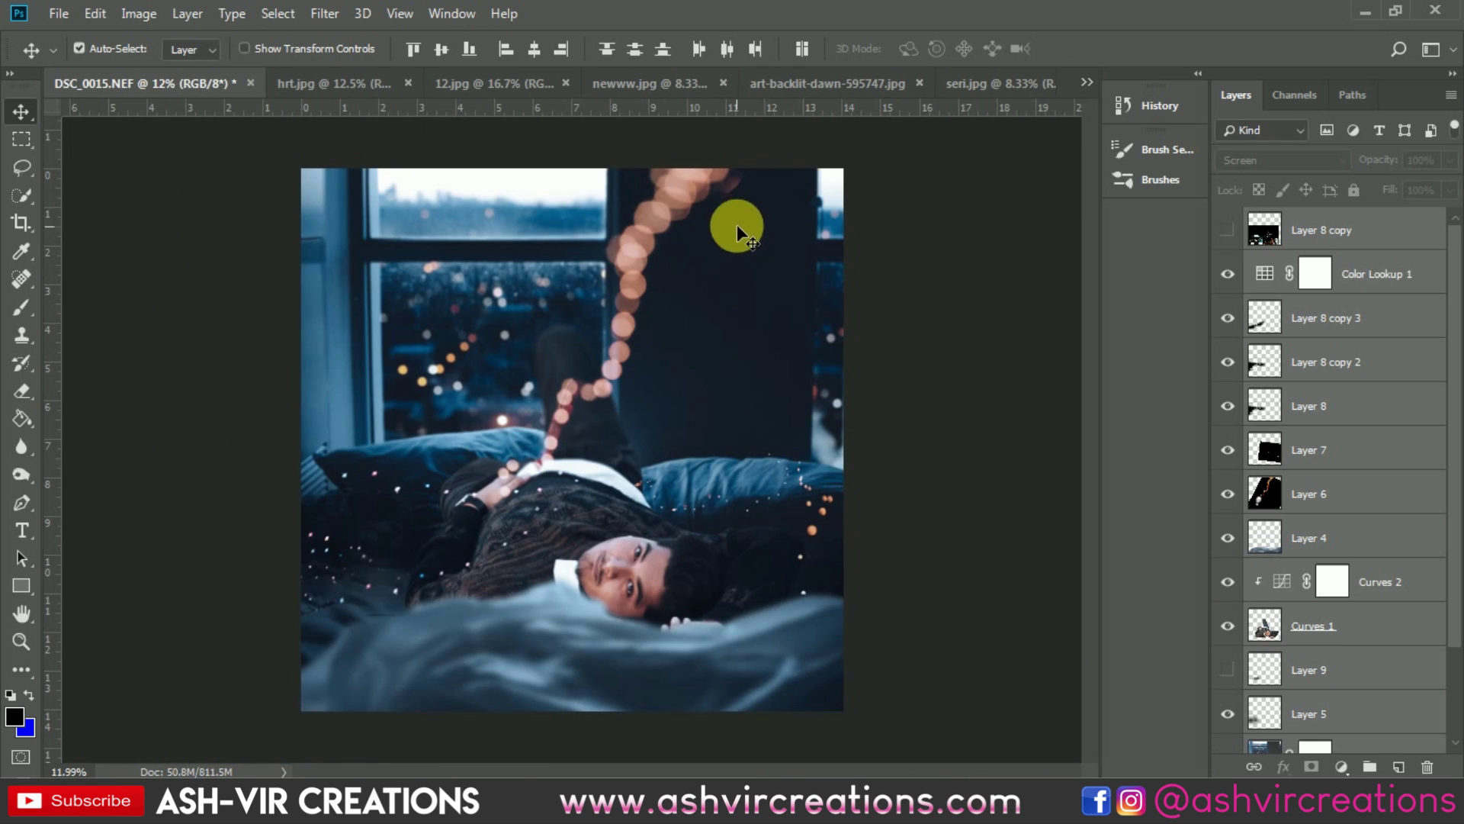
{"action": "left_click", "coordinate": [1403, 276]}
{"action": "left_click", "coordinate": [59, 13]}
{"action": "left_click", "coordinate": [68, 57]}
{"action": "double_click", "coordinate": [735, 239]}
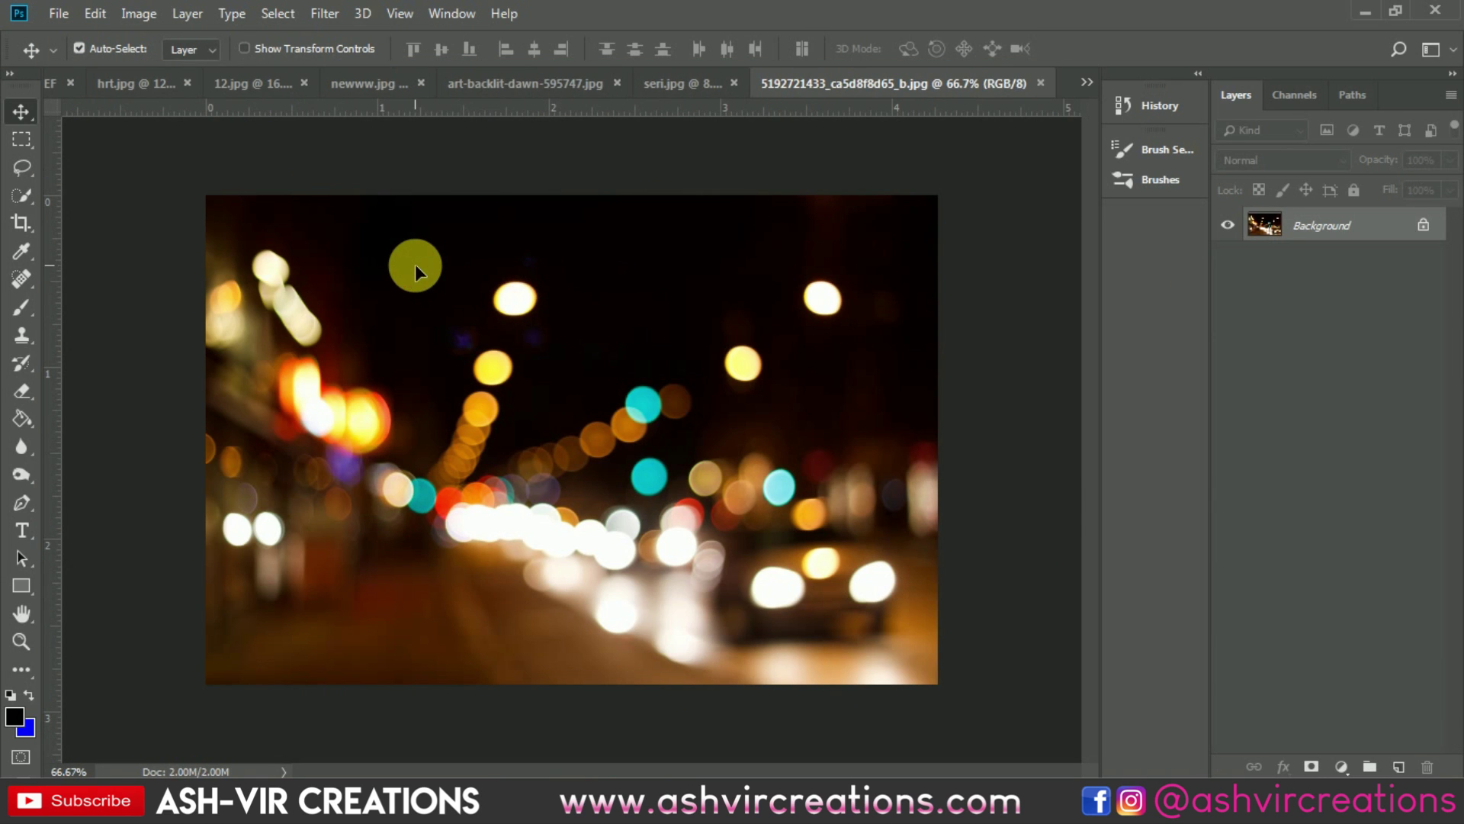
{"action": "left_click", "coordinate": [414, 264]}
{"action": "left_click", "coordinate": [922, 367]}
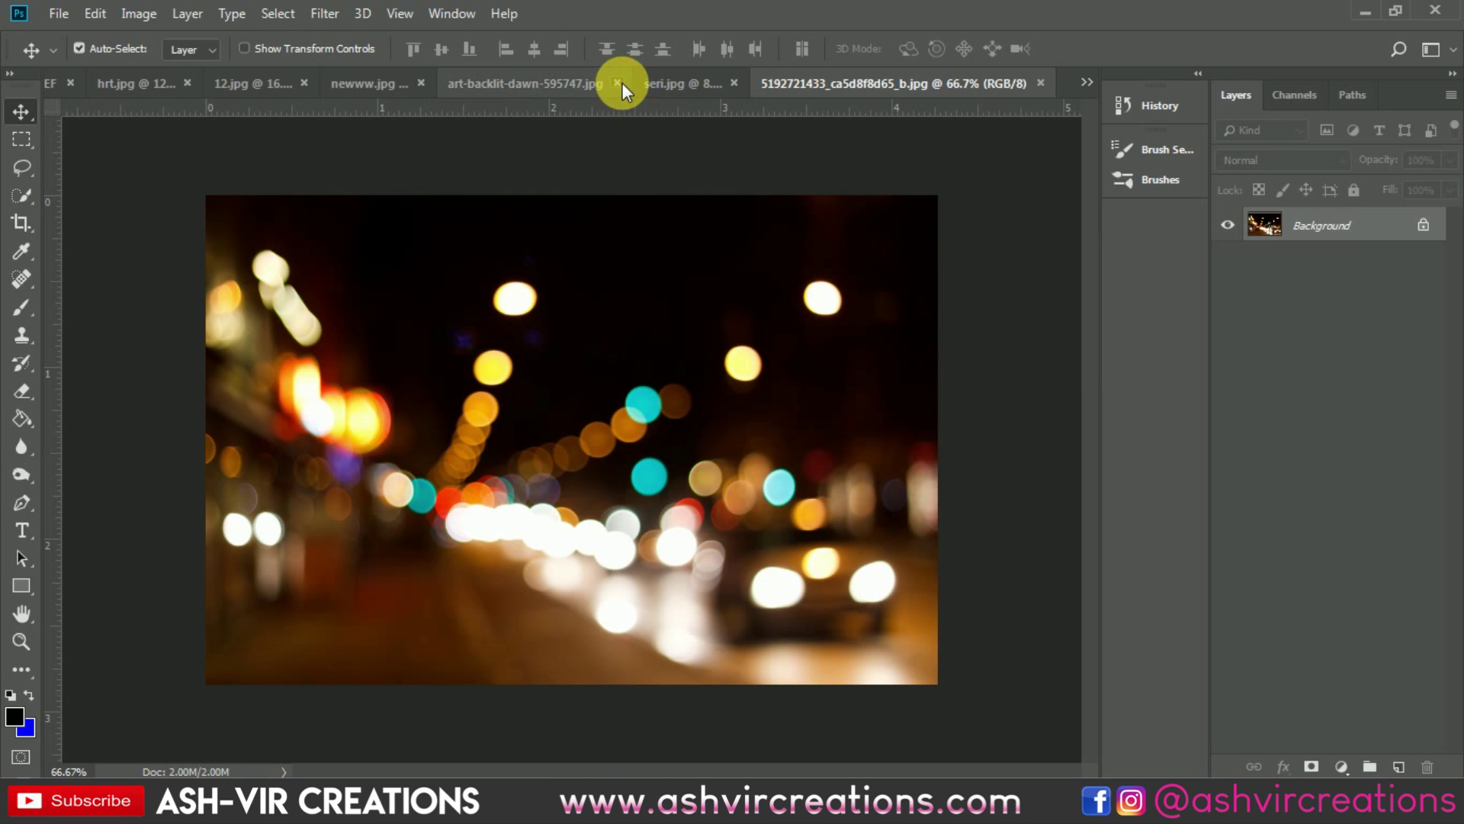
Close art-backlit-dawn-595747.jpg and bring the bokeh street photo into the bedroom composite, enlarged over the window area.
{"action": "left_click", "coordinate": [617, 82]}
{"action": "left_click_drag", "start_coordinate": [259, 168], "coordinate": [784, 243]}
{"action": "key", "text": "ctrl+t"}
{"action": "key", "text": "Return"}
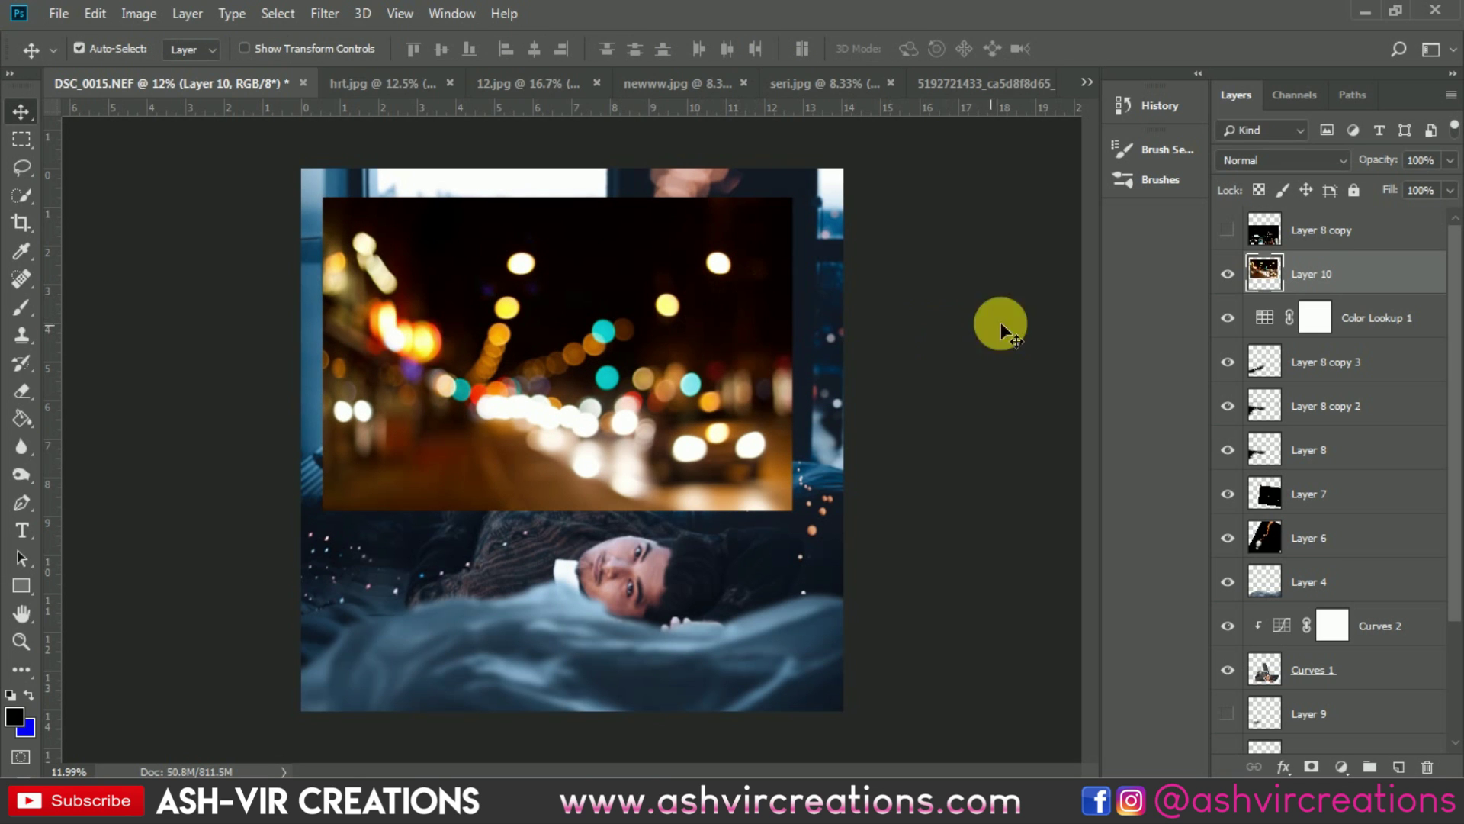
Set the bokeh layer's blend mode to Screen and darken its shadows with Levels.
{"action": "left_click", "coordinate": [1271, 158]}
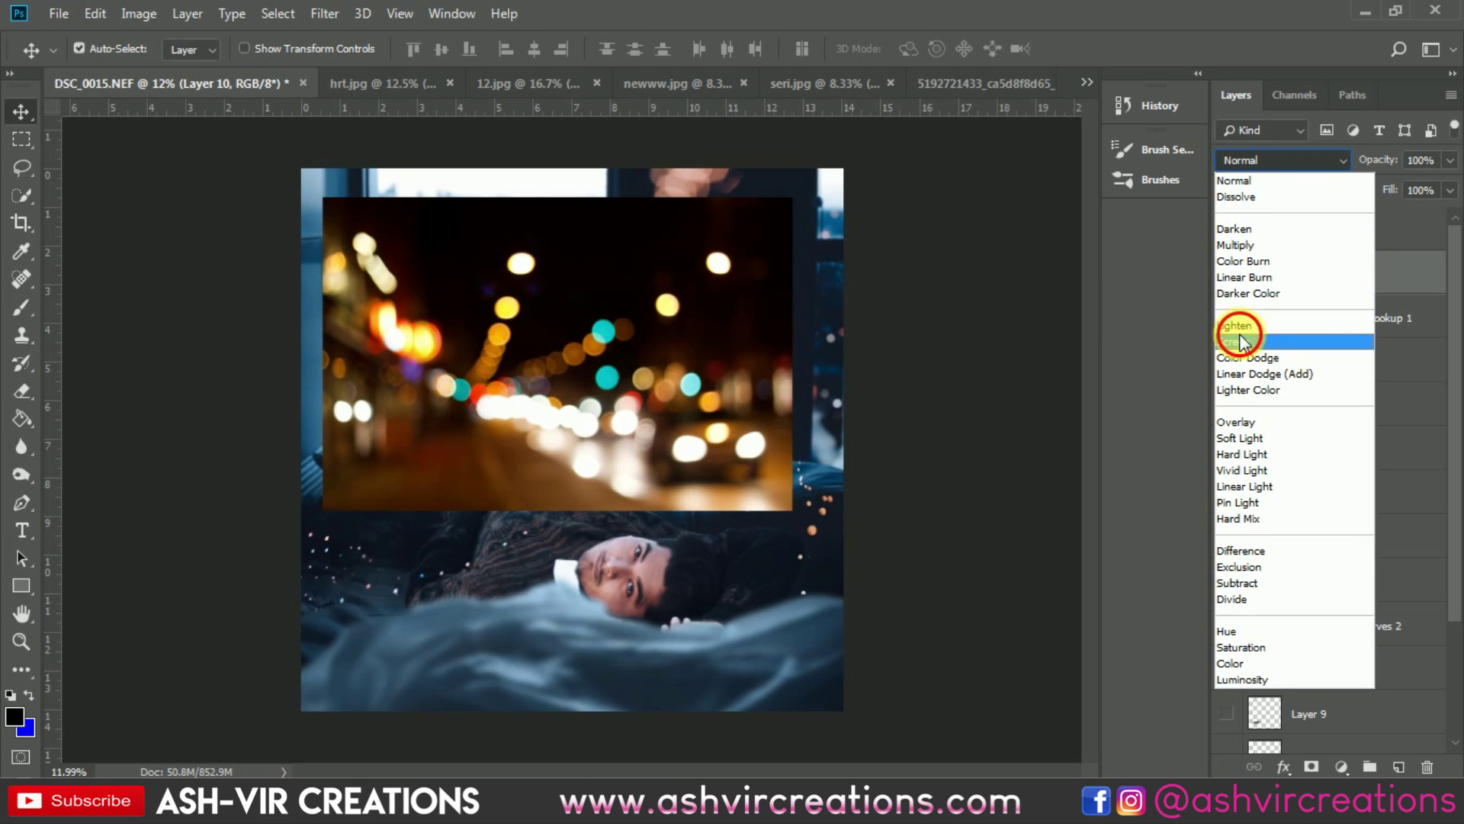
{"action": "left_click", "coordinate": [1241, 335]}
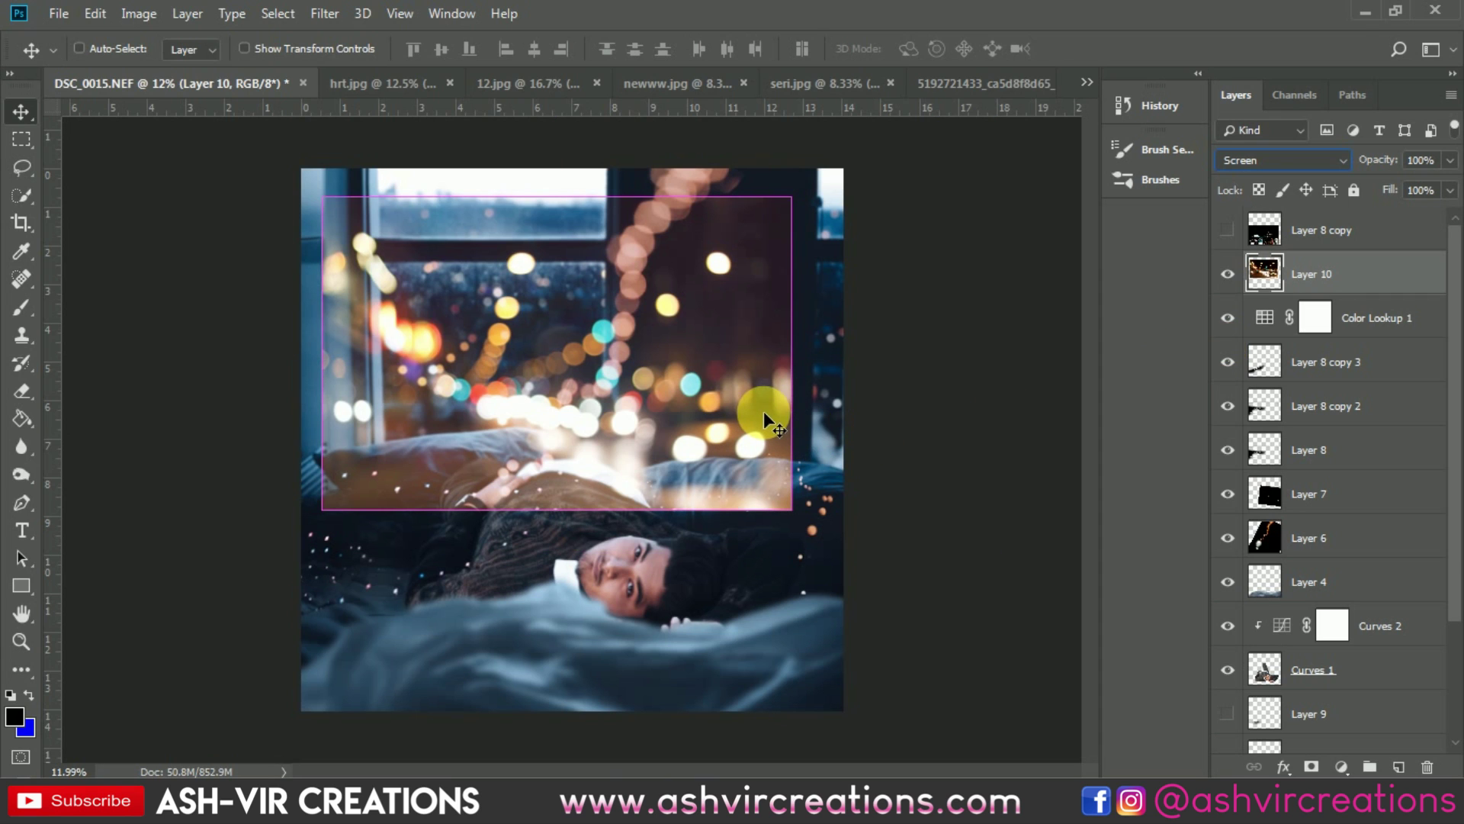
{"action": "key", "text": "ctrl+l"}
{"action": "left_click_drag", "start_coordinate": [982, 470], "coordinate": [1016, 473]}
{"action": "left_click", "coordinate": [1340, 265]}
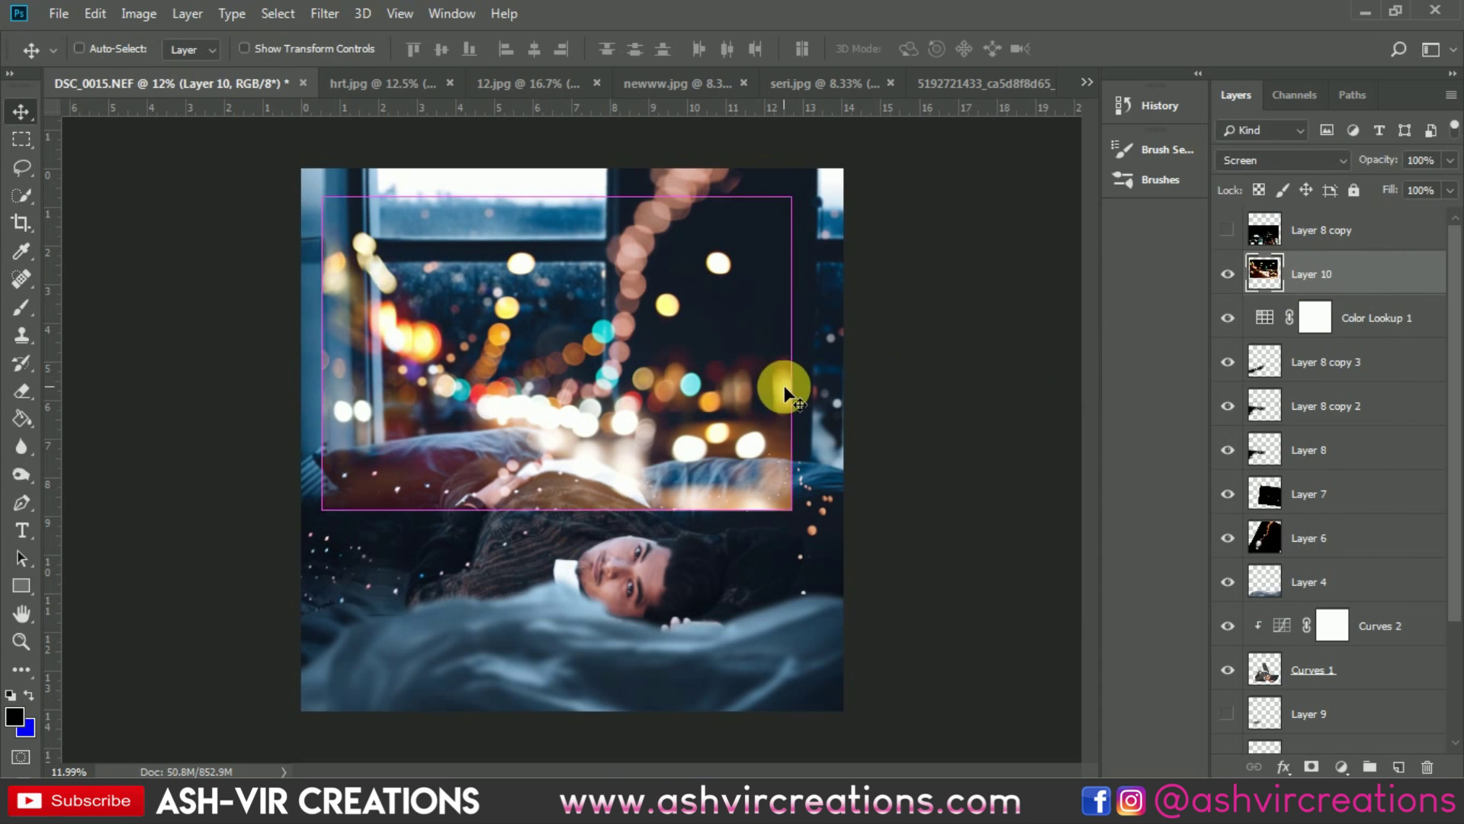
Scale the bokeh layer to 241.47% and place its lights over the blanket and lower part of the picture.
{"action": "key", "text": "ctrl+t"}
{"action": "left_click_drag", "start_coordinate": [793, 495], "coordinate": [642, 662]}
{"action": "scroll", "coordinate": [732, 608], "scroll_direction": "down", "scroll_amount": 3}
{"action": "left_click_drag", "start_coordinate": [665, 555], "coordinate": [707, 542]}
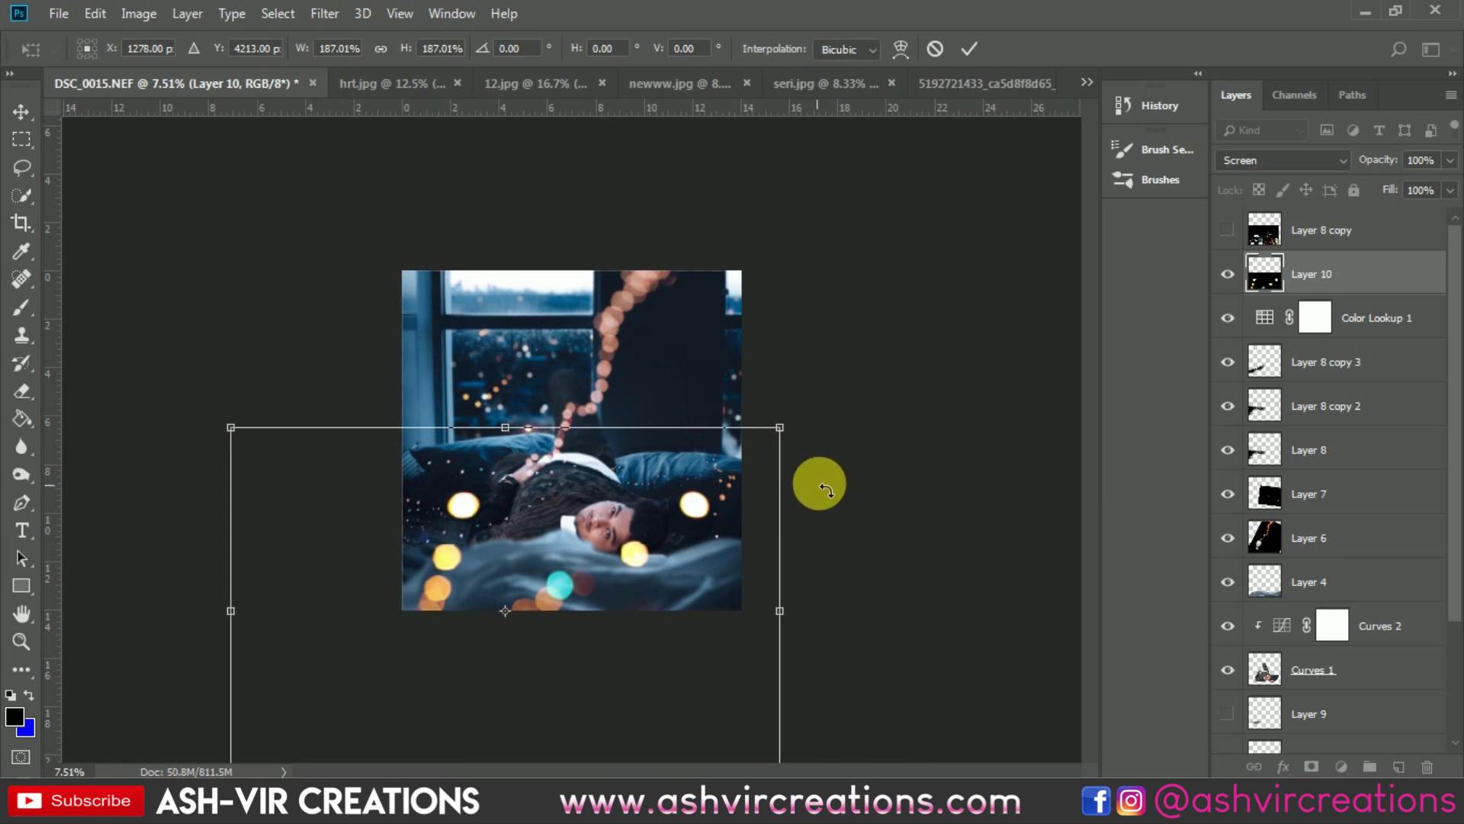
{"action": "left_click_drag", "start_coordinate": [780, 427], "coordinate": [889, 438]}
{"action": "left_click_drag", "start_coordinate": [785, 463], "coordinate": [748, 505]}
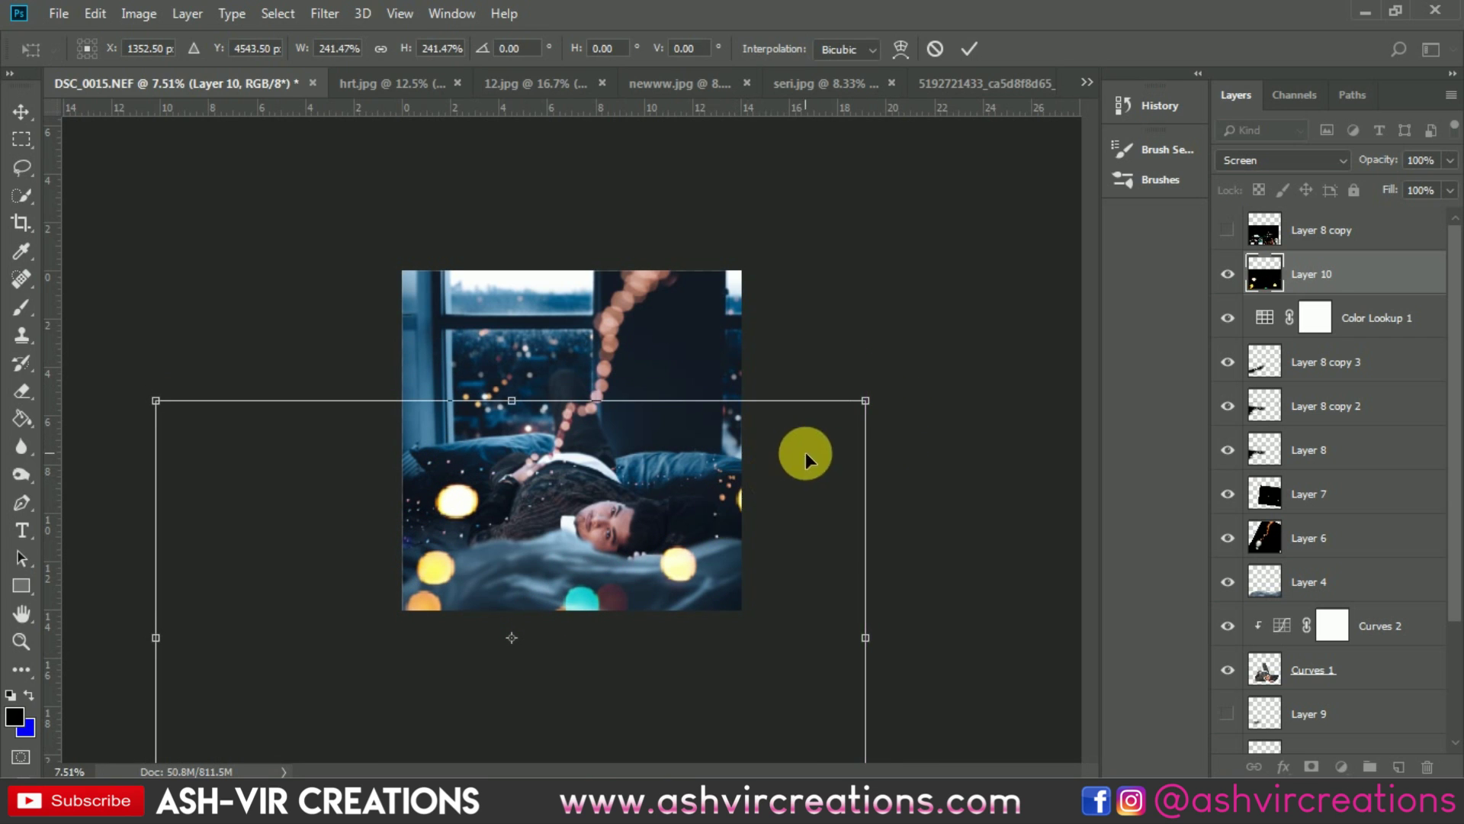
{"action": "key", "text": "Return"}
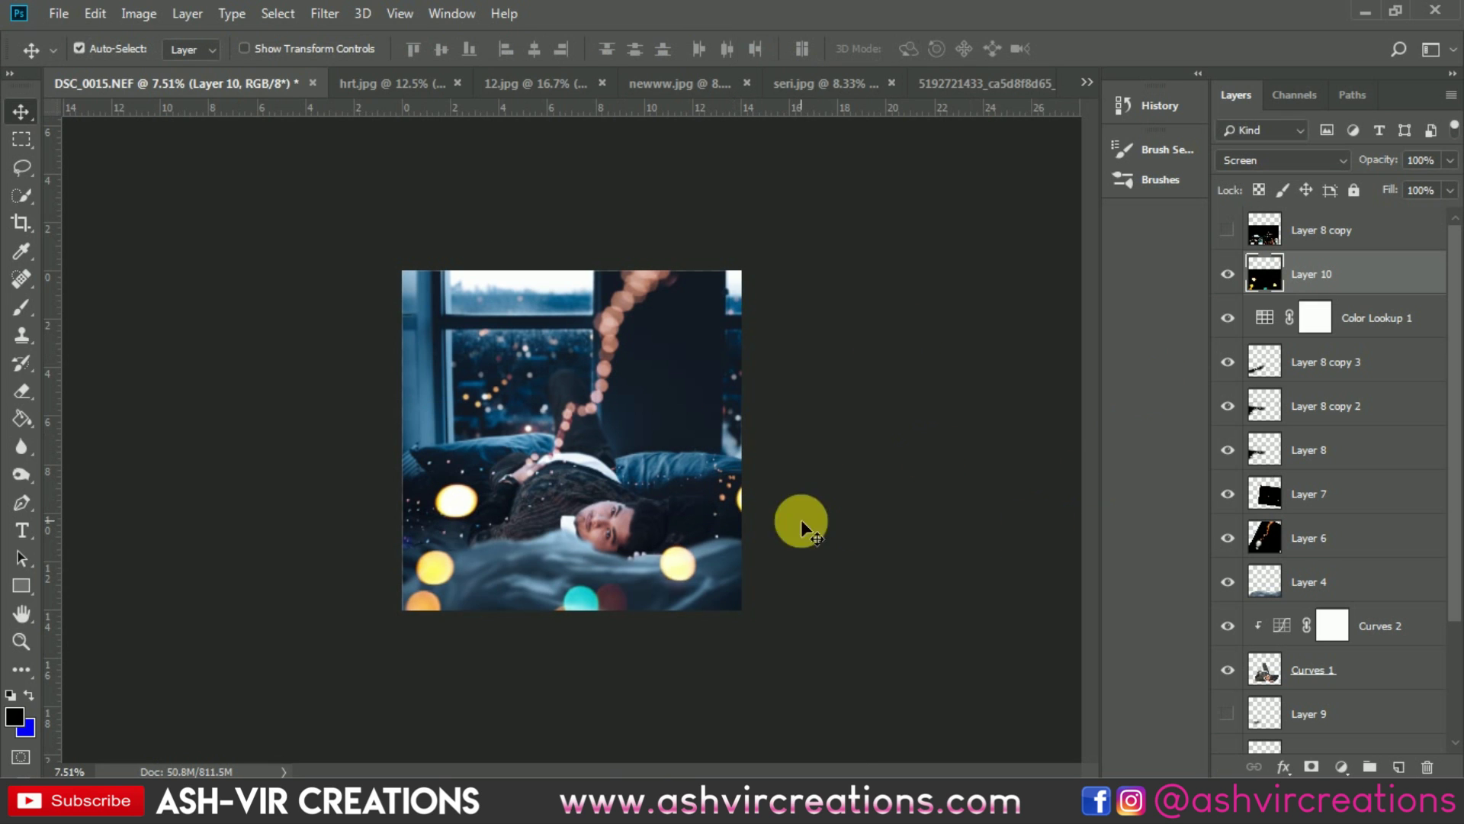
Move Layer 10 below the Color Lookup 1 adjustment so its lights take on the colour grade.
{"action": "scroll", "coordinate": [671, 565], "scroll_direction": "up", "scroll_amount": 3}
{"action": "left_click_drag", "start_coordinate": [1315, 322], "coordinate": [1327, 276]}
{"action": "scroll", "coordinate": [646, 615], "scroll_direction": "up", "scroll_amount": 3}
{"action": "left_click_drag", "start_coordinate": [647, 606], "coordinate": [735, 454]}
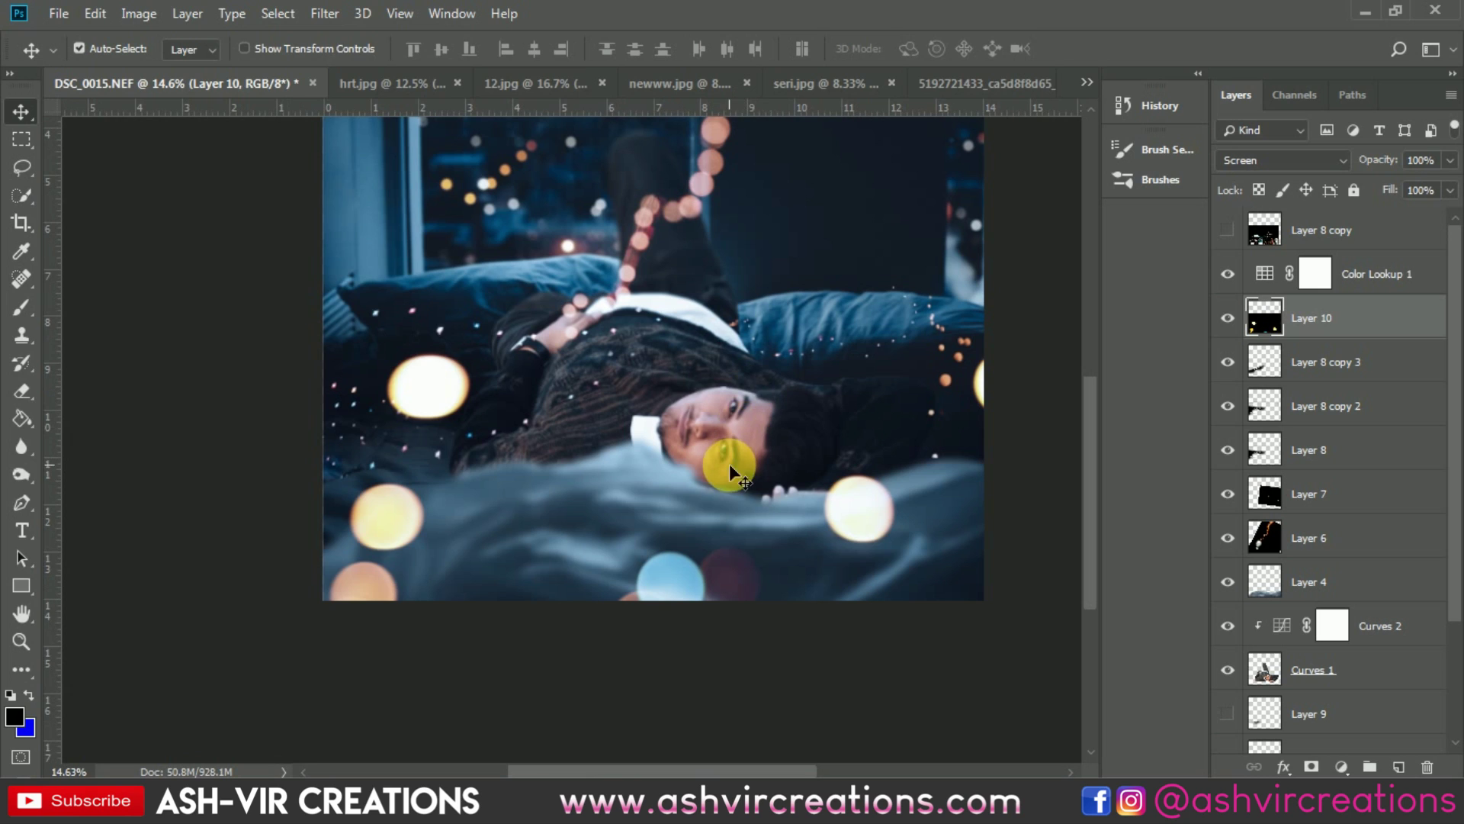
Compare the composite with Layer 10 hidden and shown, and inspect the bokeh lights around the man up close.
{"action": "left_click", "coordinate": [1231, 318]}
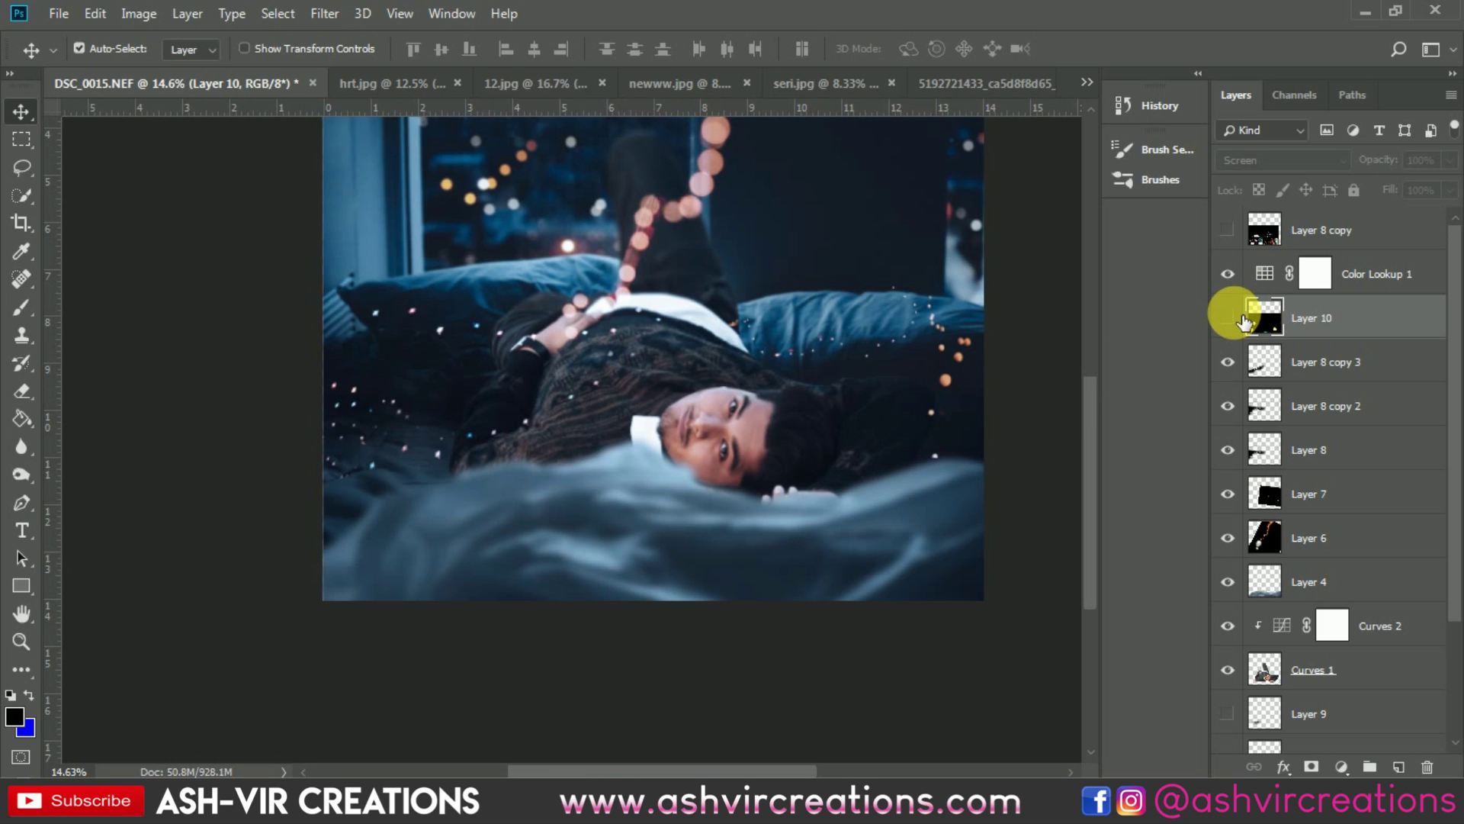
{"action": "left_click", "coordinate": [1230, 318]}
{"action": "left_click", "coordinate": [1229, 318]}
{"action": "left_click", "coordinate": [1229, 318]}
{"action": "scroll", "coordinate": [866, 362], "scroll_direction": "down", "scroll_amount": 2}
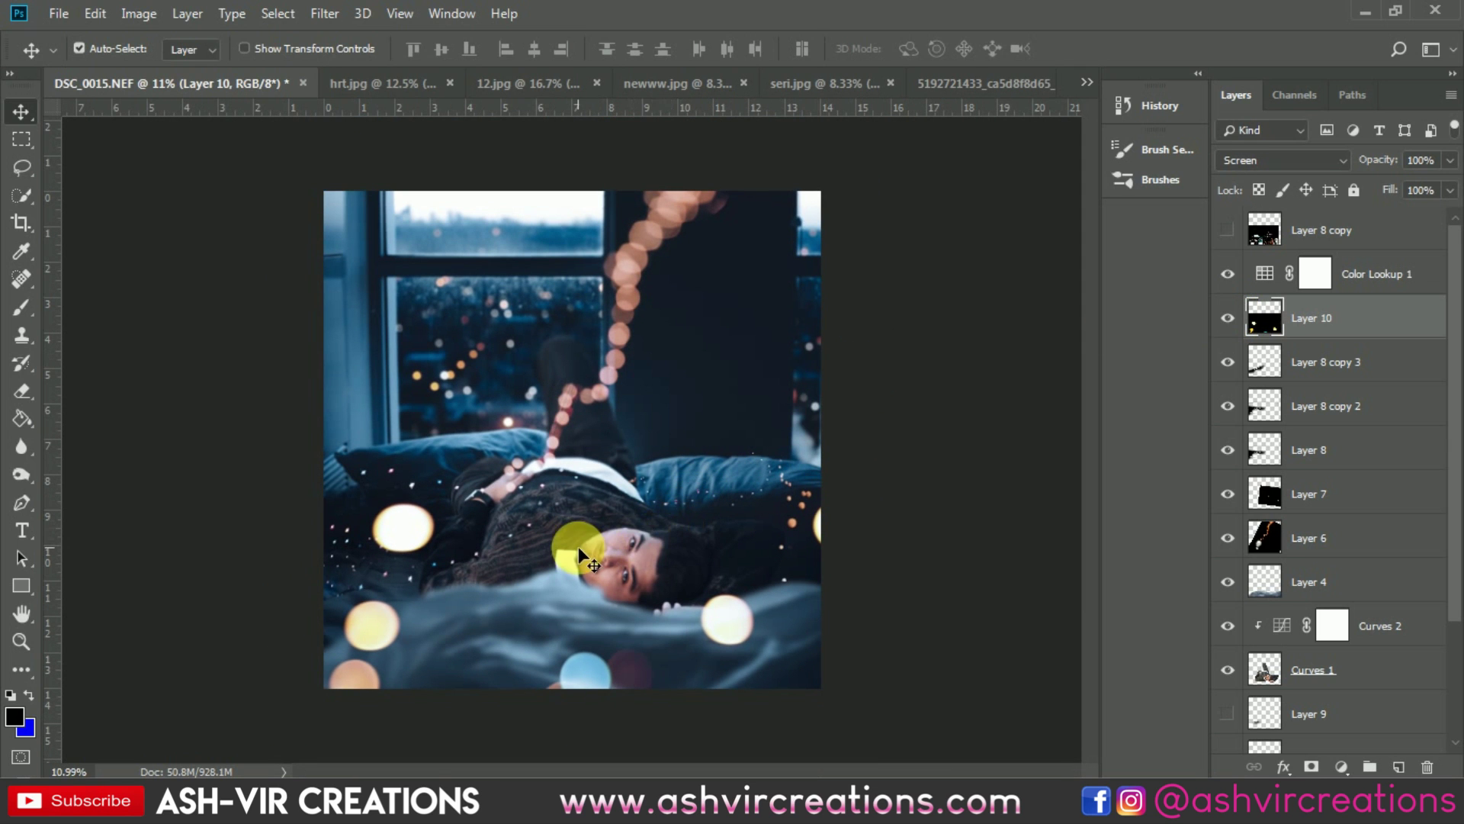
{"action": "scroll", "coordinate": [548, 587], "scroll_direction": "up", "scroll_amount": 4}
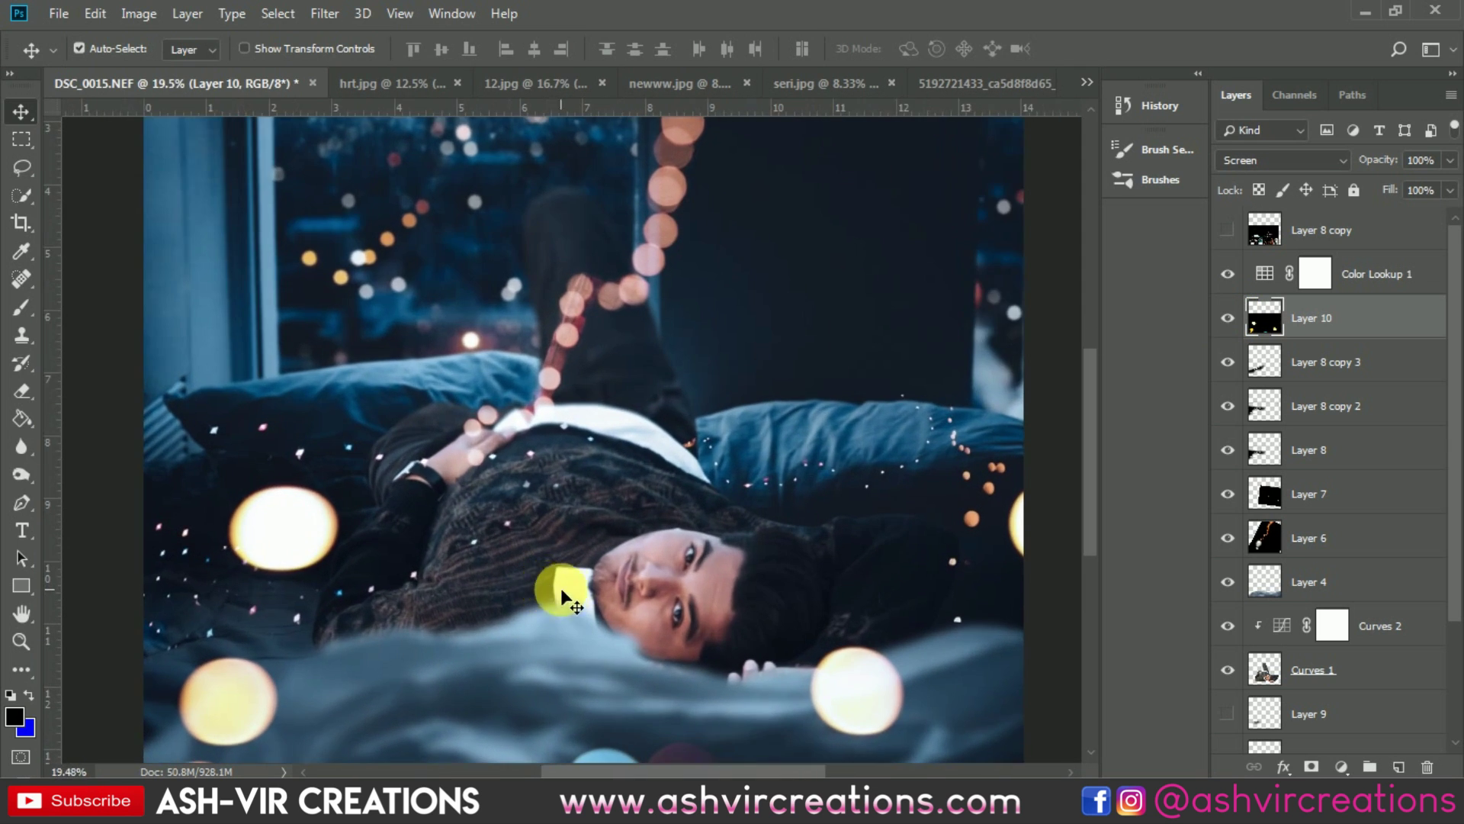
{"action": "scroll", "coordinate": [600, 520], "scroll_direction": "up", "scroll_amount": 3}
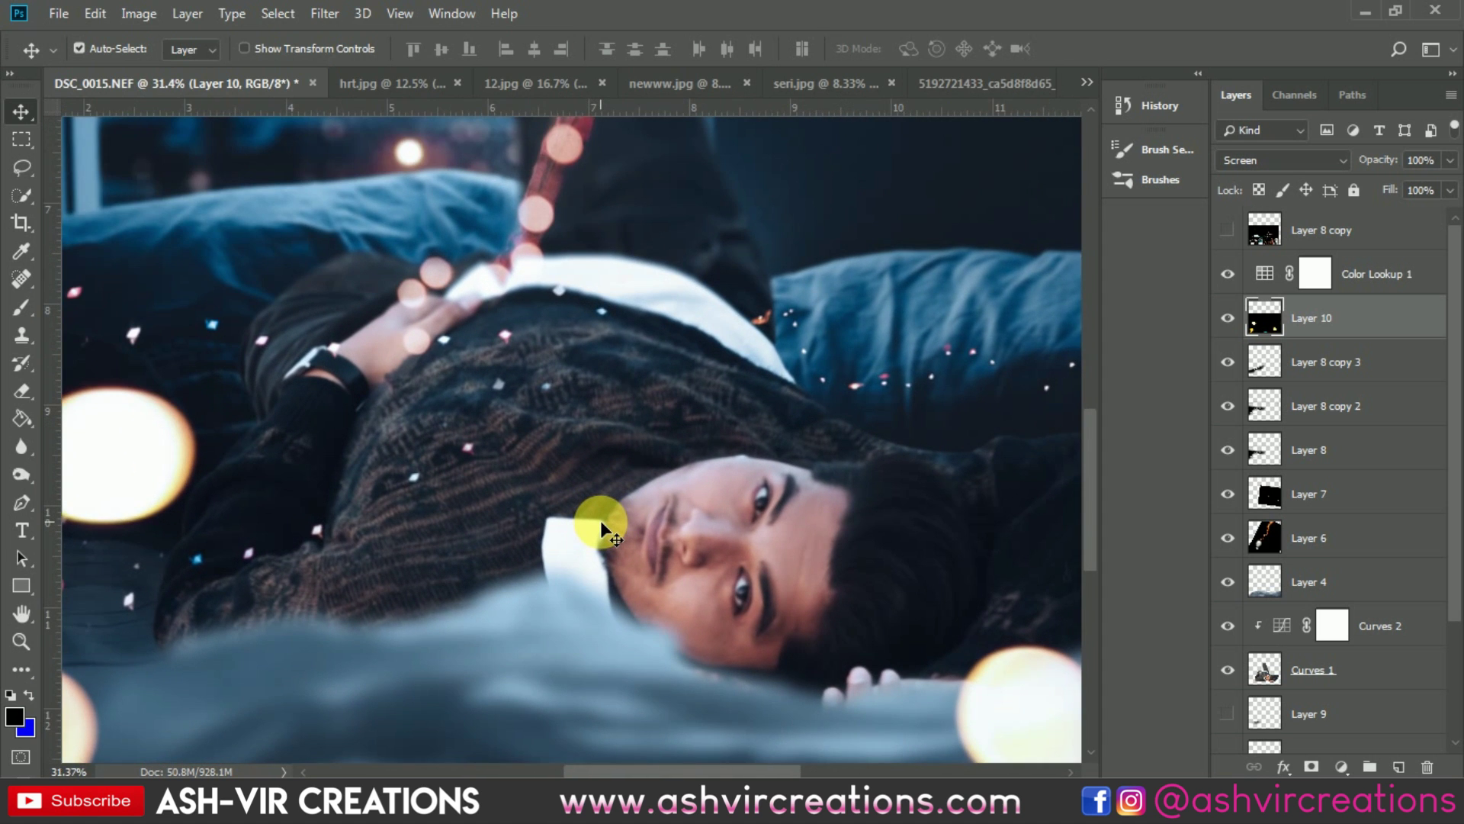
{"action": "scroll", "coordinate": [601, 520], "scroll_direction": "down", "scroll_amount": 4}
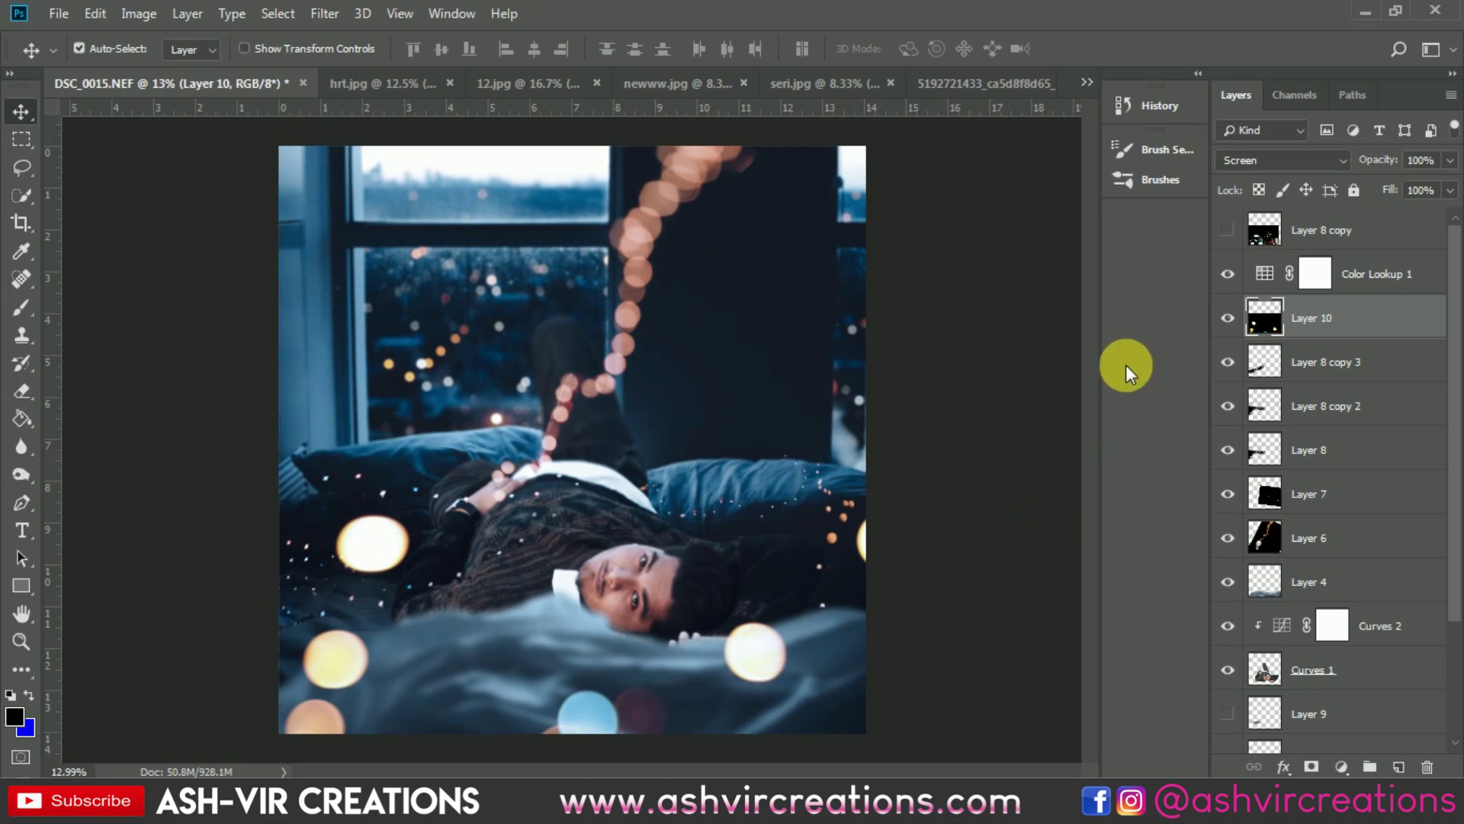
{"action": "left_click", "coordinate": [1227, 318]}
{"action": "left_click", "coordinate": [1228, 318]}
{"action": "left_click", "coordinate": [1228, 318]}
{"action": "left_click", "coordinate": [1228, 318]}
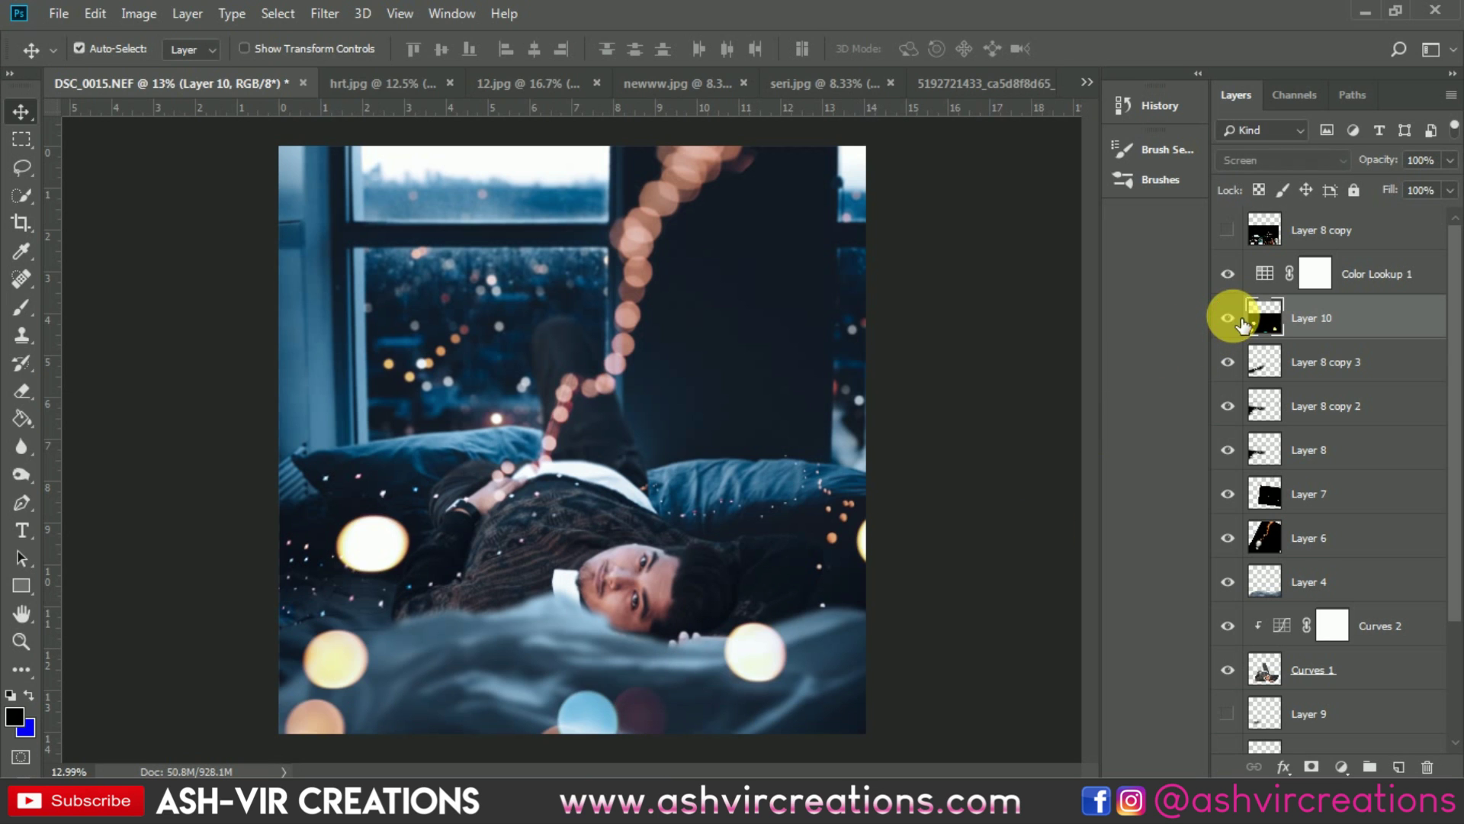
{"action": "scroll", "coordinate": [597, 459], "scroll_direction": "down", "scroll_amount": 1}
{"action": "scroll", "coordinate": [597, 459], "scroll_direction": "down", "scroll_amount": 1}
{"action": "scroll", "coordinate": [597, 459], "scroll_direction": "up", "scroll_amount": 2}
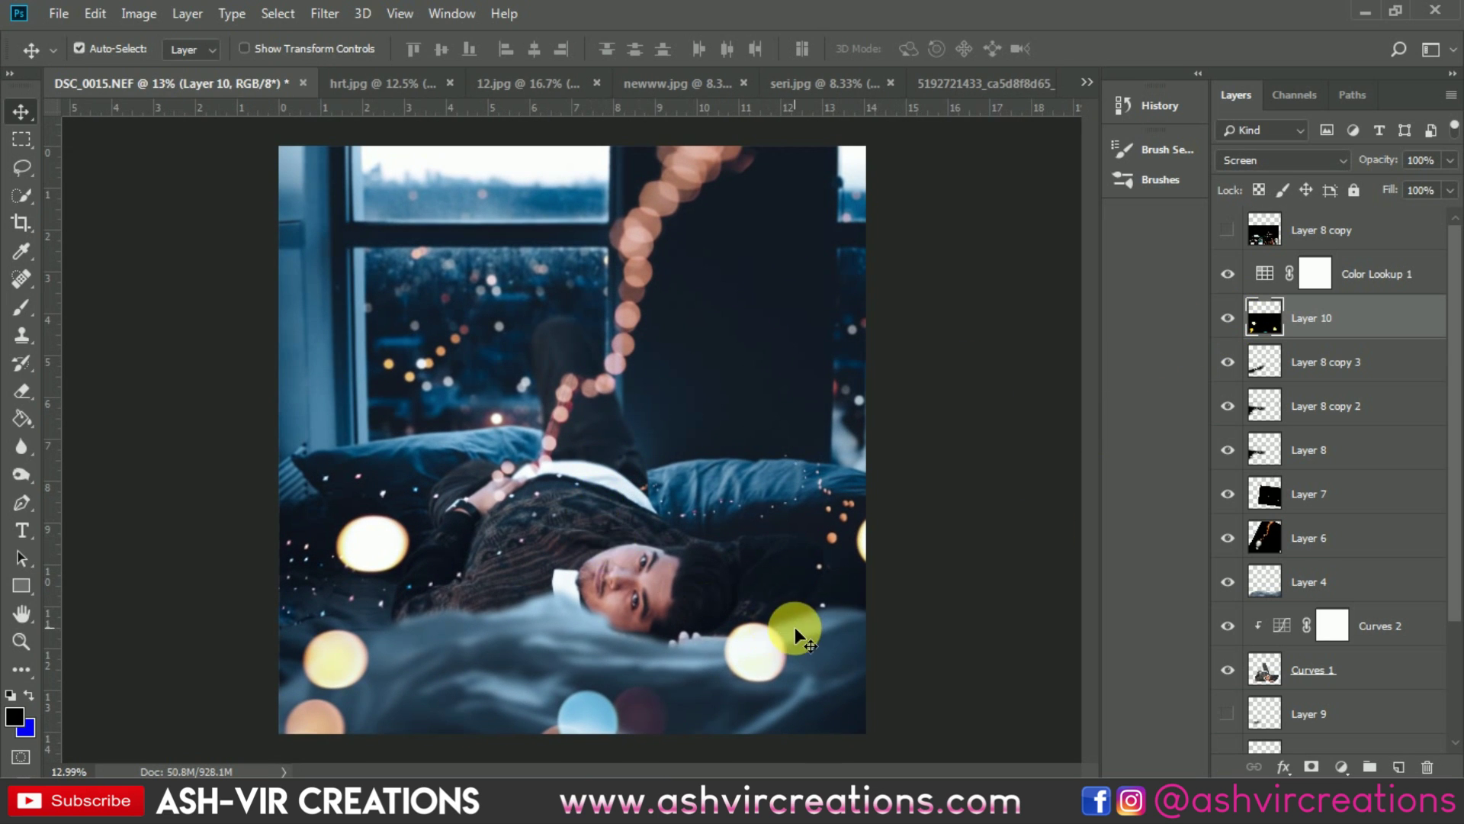
{"action": "scroll", "coordinate": [687, 661], "scroll_direction": "down", "scroll_amount": 2}
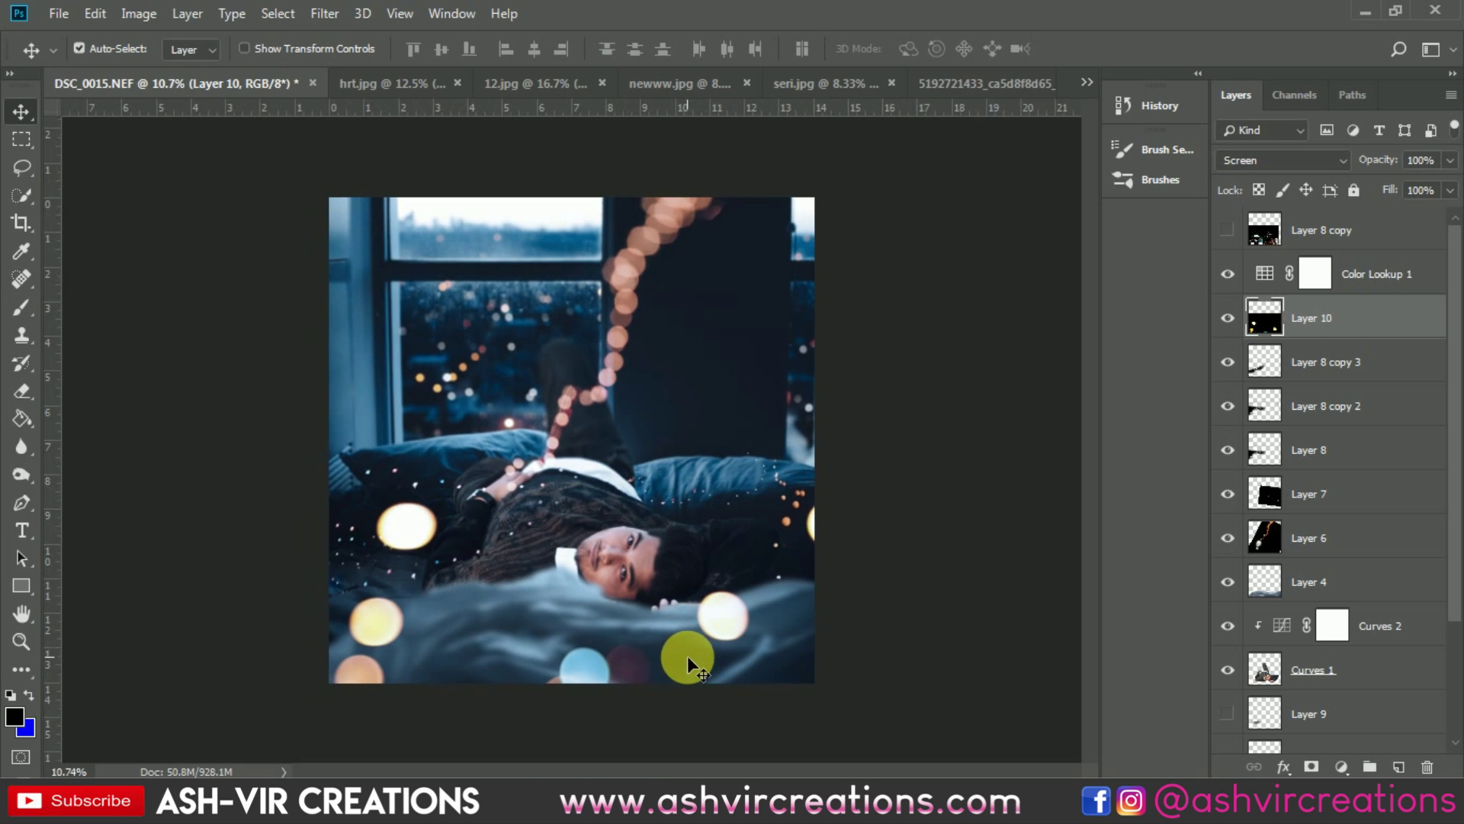
{"action": "scroll", "coordinate": [674, 660], "scroll_direction": "up", "scroll_amount": 1}
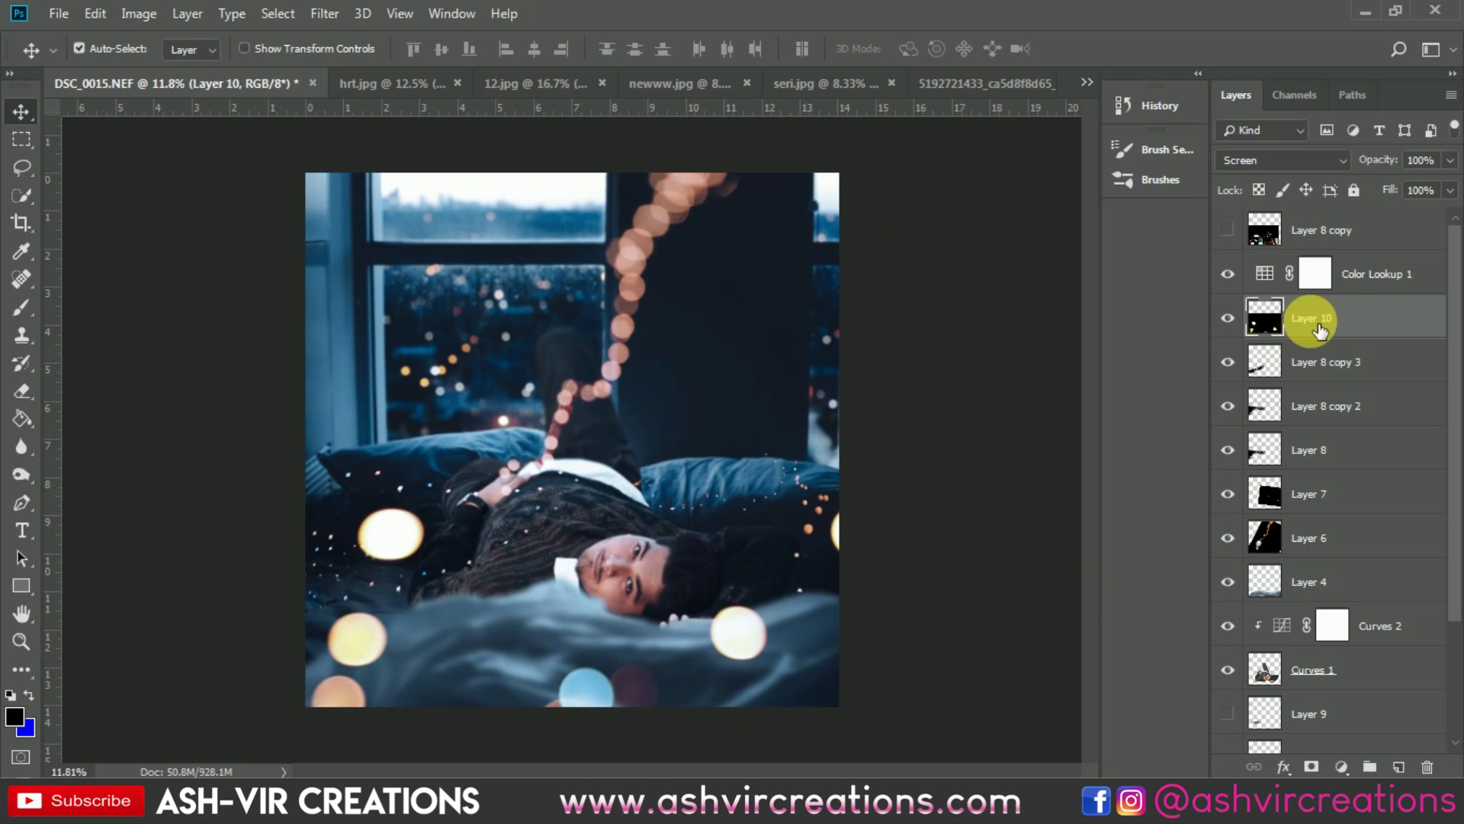
Merge all layers from Layer 2 up to Color Lookup 1 into a single layer.
{"action": "left_click", "coordinate": [1363, 284]}
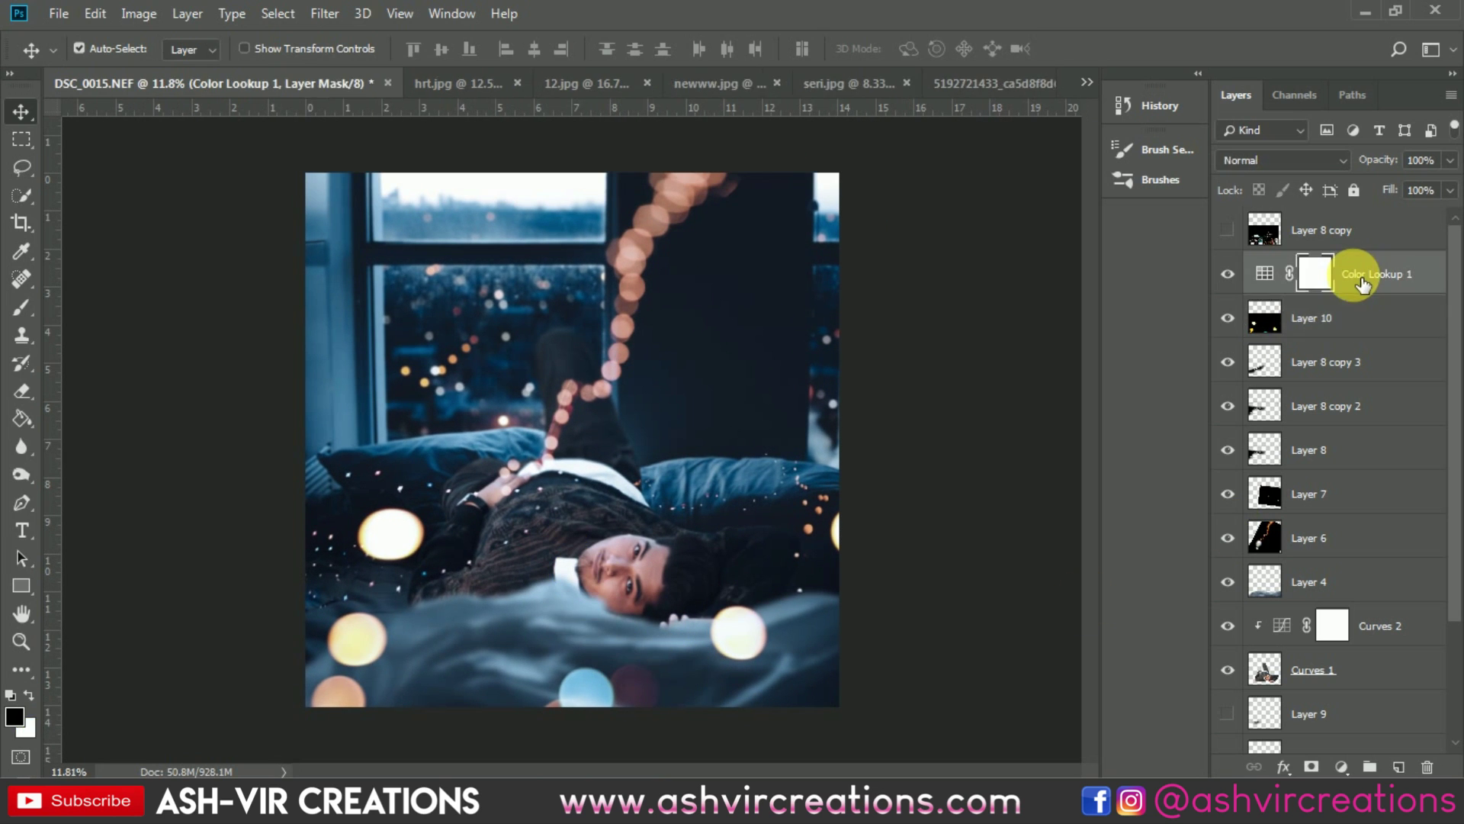
{"action": "scroll", "coordinate": [1350, 277], "scroll_direction": "down", "scroll_amount": 3}
{"action": "left_click", "coordinate": [1322, 690]}
{"action": "scroll", "coordinate": [1357, 457], "scroll_direction": "up", "scroll_amount": 3}
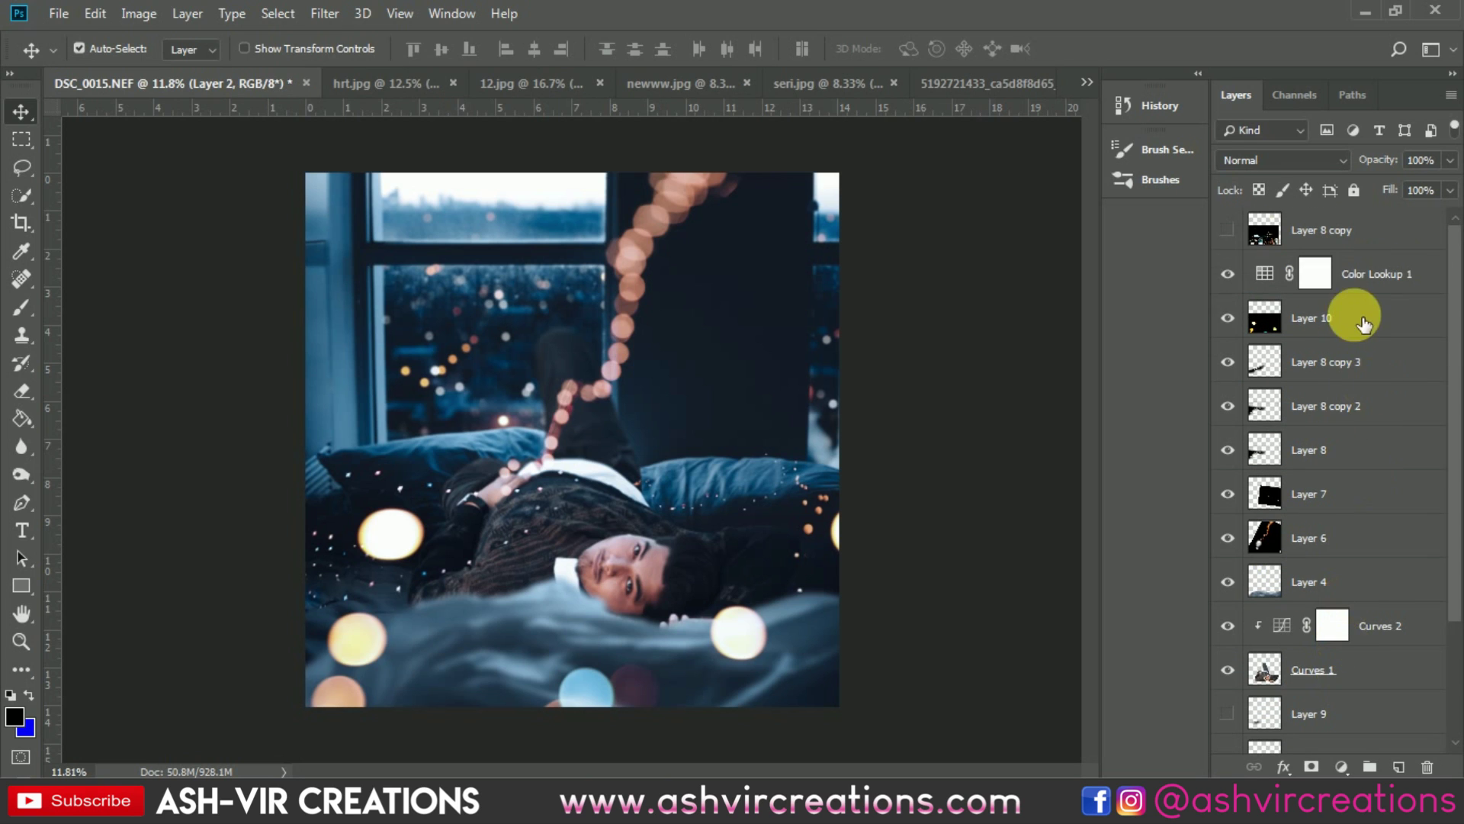
{"action": "left_click", "coordinate": [1373, 277]}
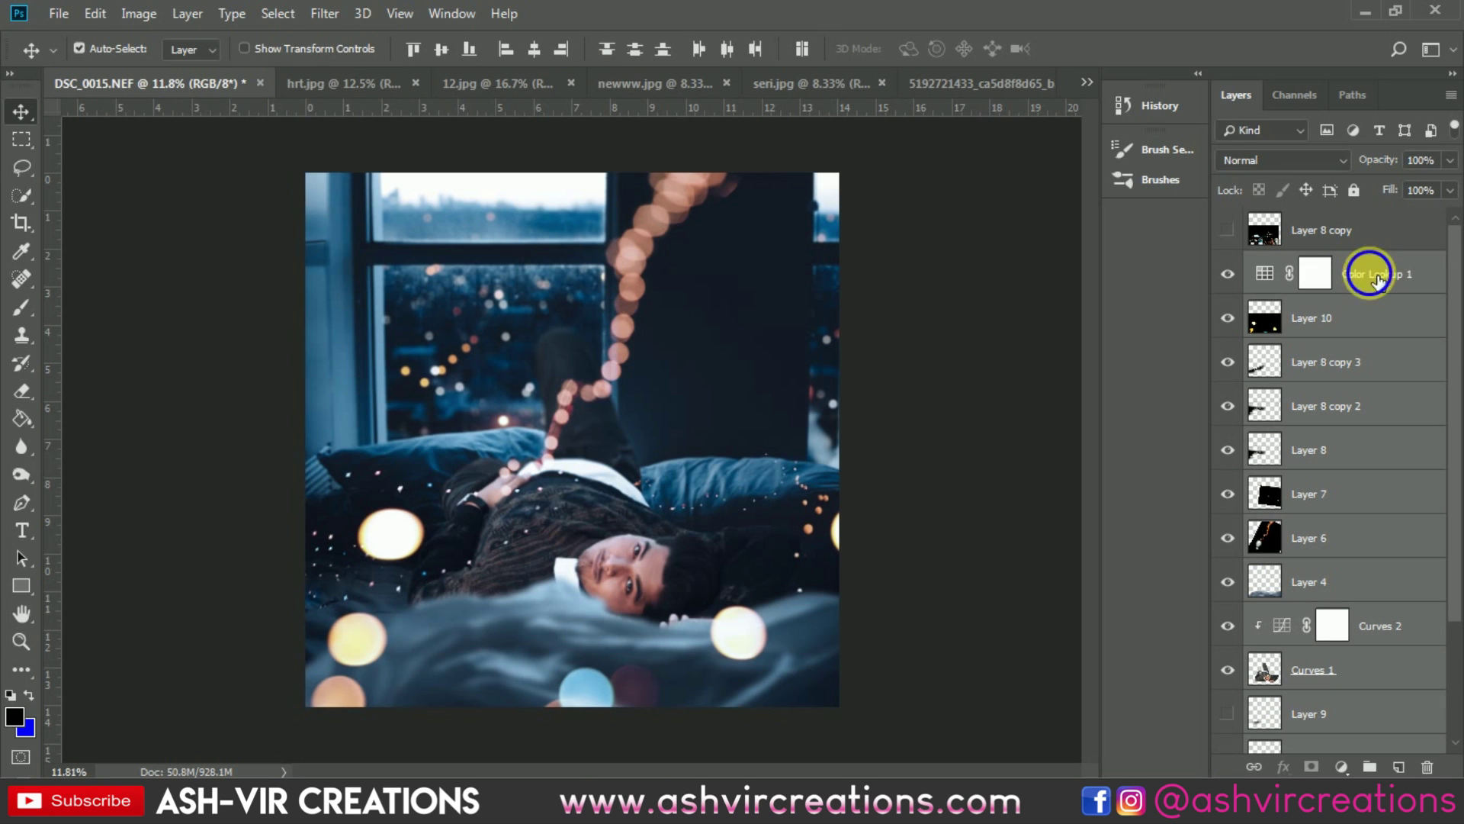
{"action": "right_click", "coordinate": [1378, 282]}
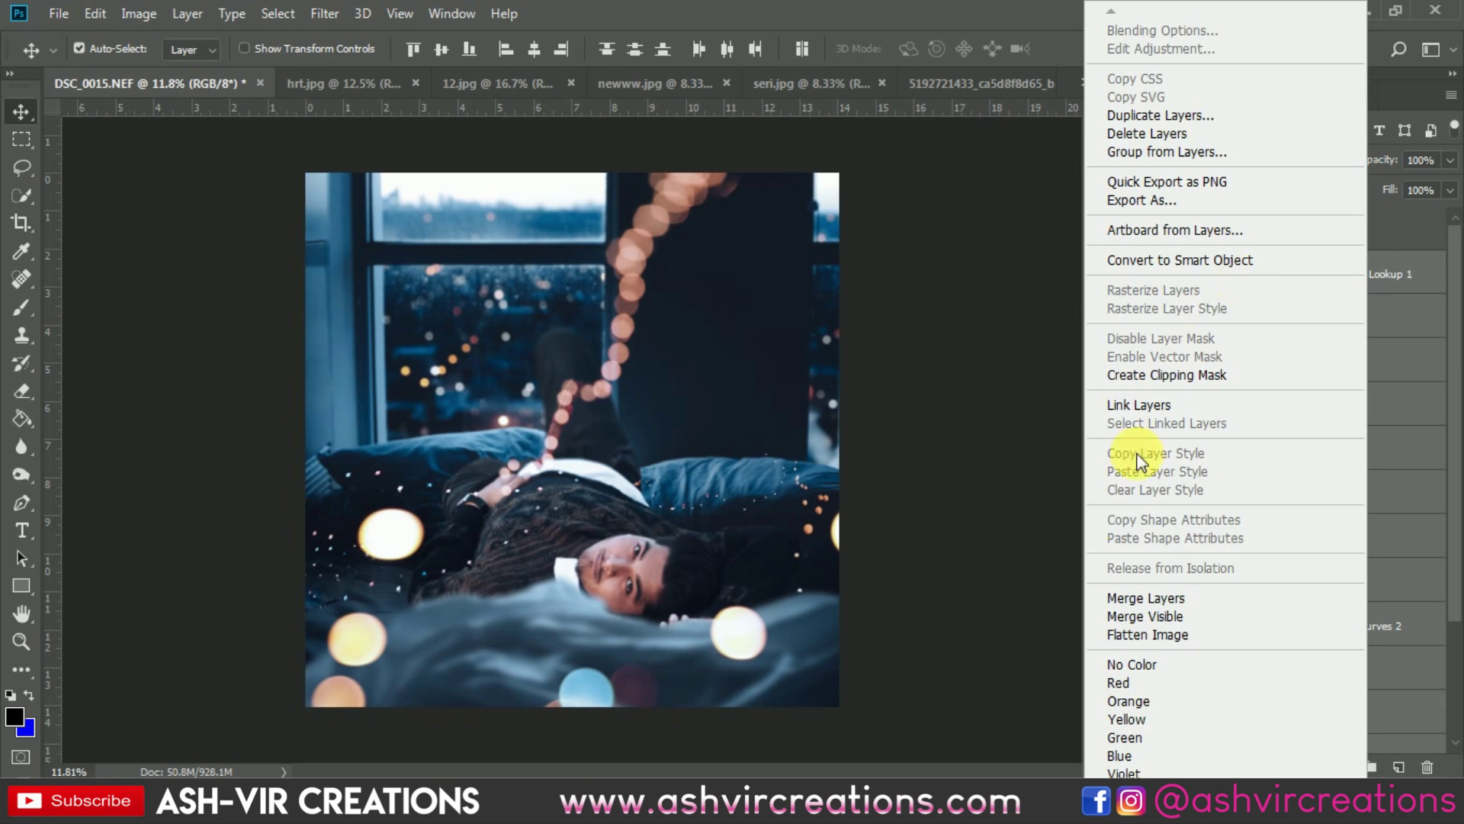
{"action": "left_click", "coordinate": [1126, 616]}
Crop the image to its current 1:1 square canvas, deleting the pixels outside the frame.
{"action": "left_click", "coordinate": [21, 222]}
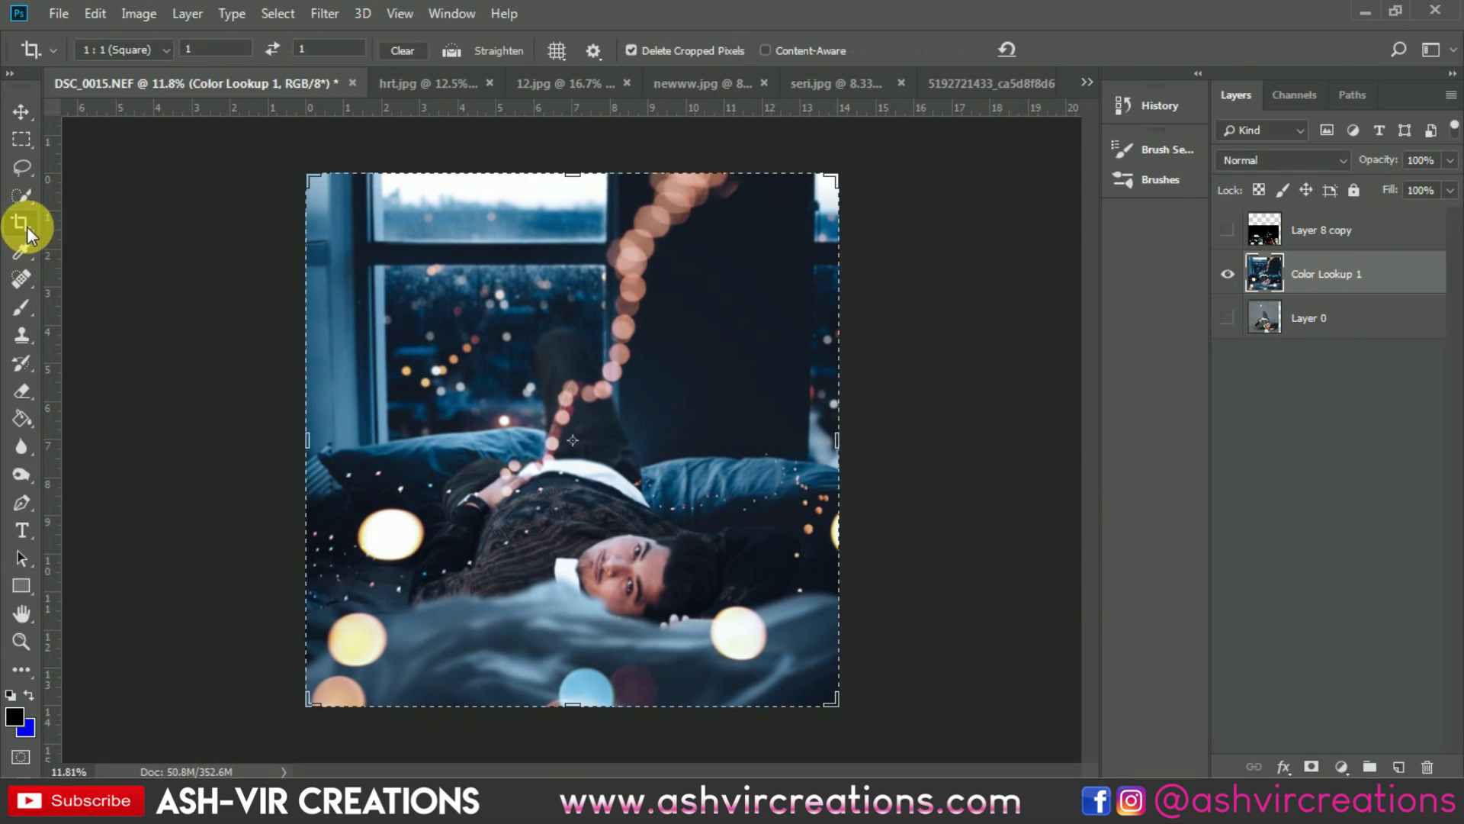
{"action": "left_click", "coordinate": [595, 341]}
{"action": "double_click", "coordinate": [594, 342]}
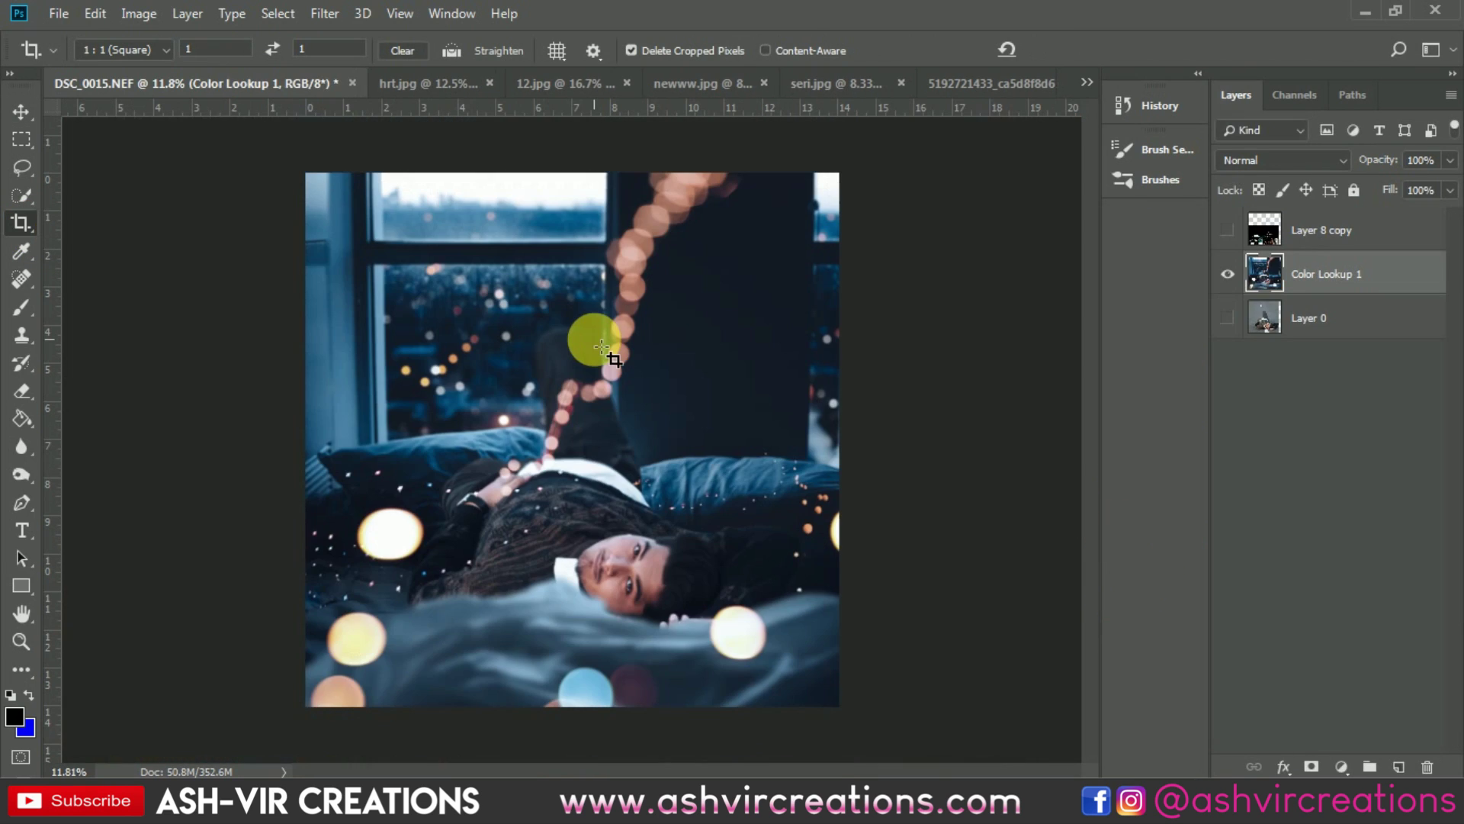
{"action": "key", "text": "v"}
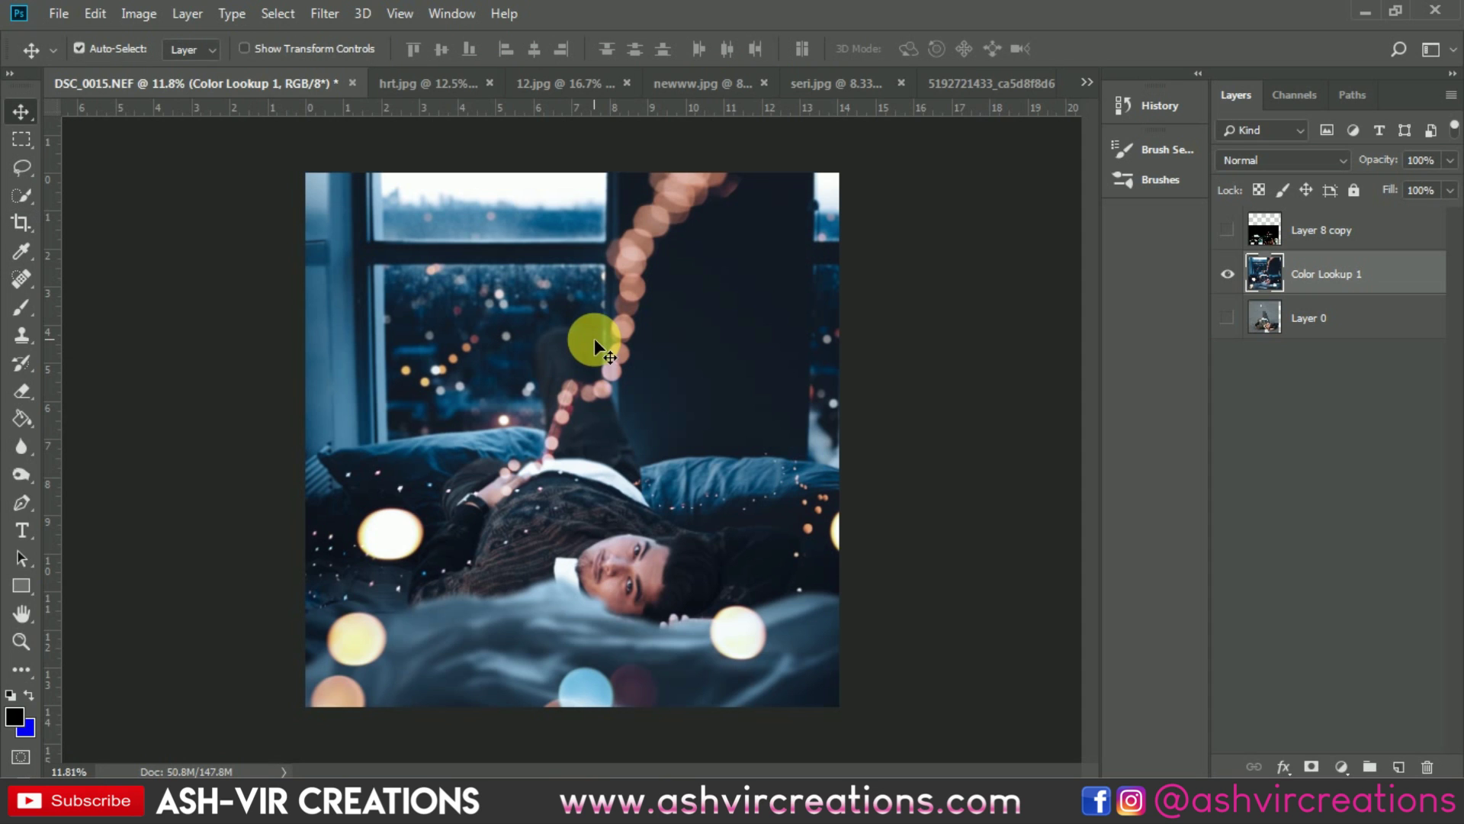
Show the original photo on Layer 0 and delete the hidden Layer 8 copy.
{"action": "scroll", "coordinate": [594, 339], "scroll_direction": "up", "scroll_amount": 1}
{"action": "scroll", "coordinate": [594, 339], "scroll_direction": "down", "scroll_amount": 1}
{"action": "left_click", "coordinate": [1228, 318]}
{"action": "left_click", "coordinate": [1305, 231]}
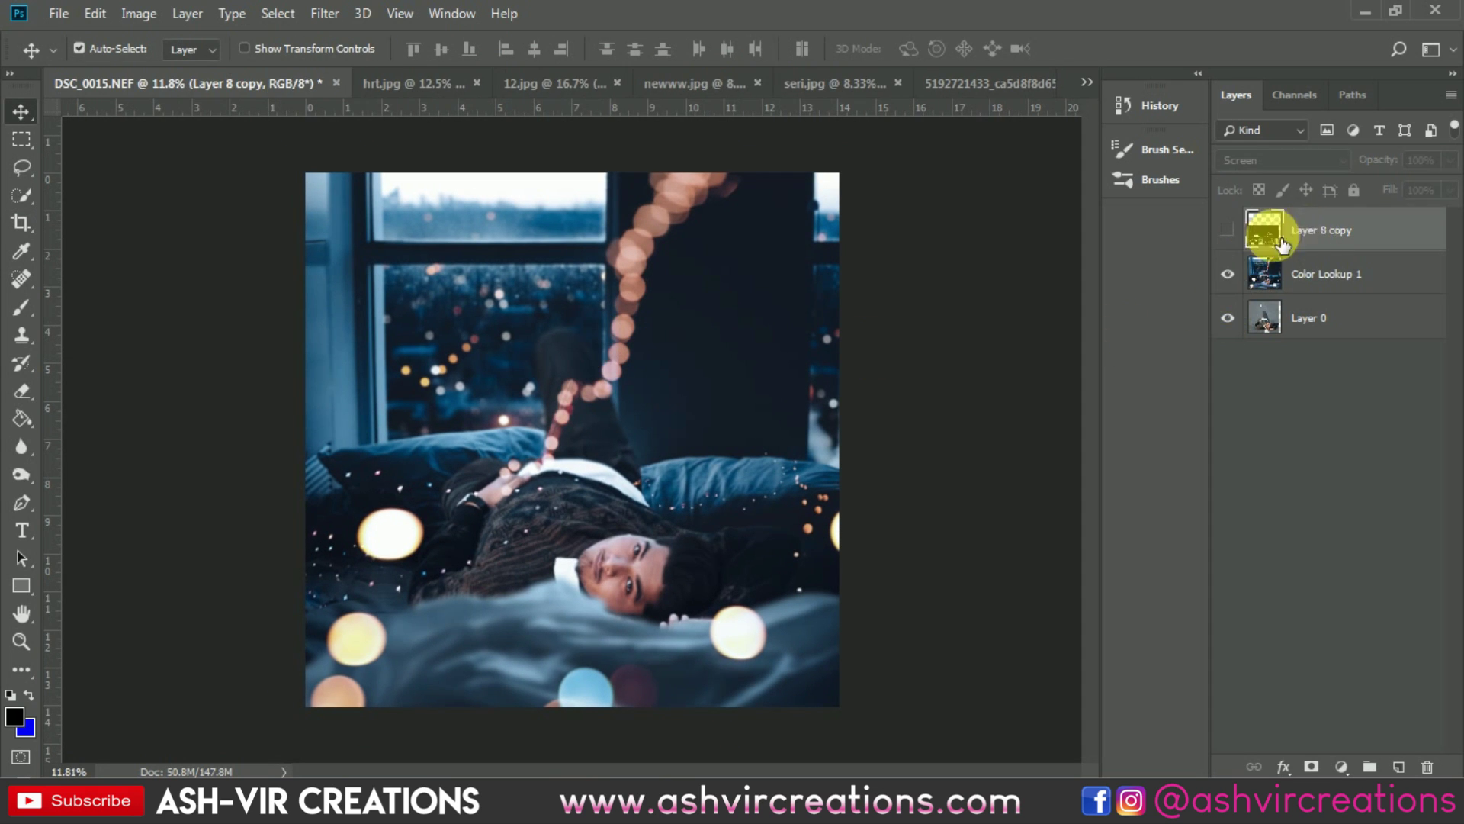
{"action": "key", "text": "Delete"}
Compare the original photo with the merged composite by hiding and showing the Color Lookup 1 layer, and inspect the finished picture up close.
{"action": "left_click", "coordinate": [1227, 230]}
{"action": "scroll", "coordinate": [820, 437], "scroll_direction": "up", "scroll_amount": 1}
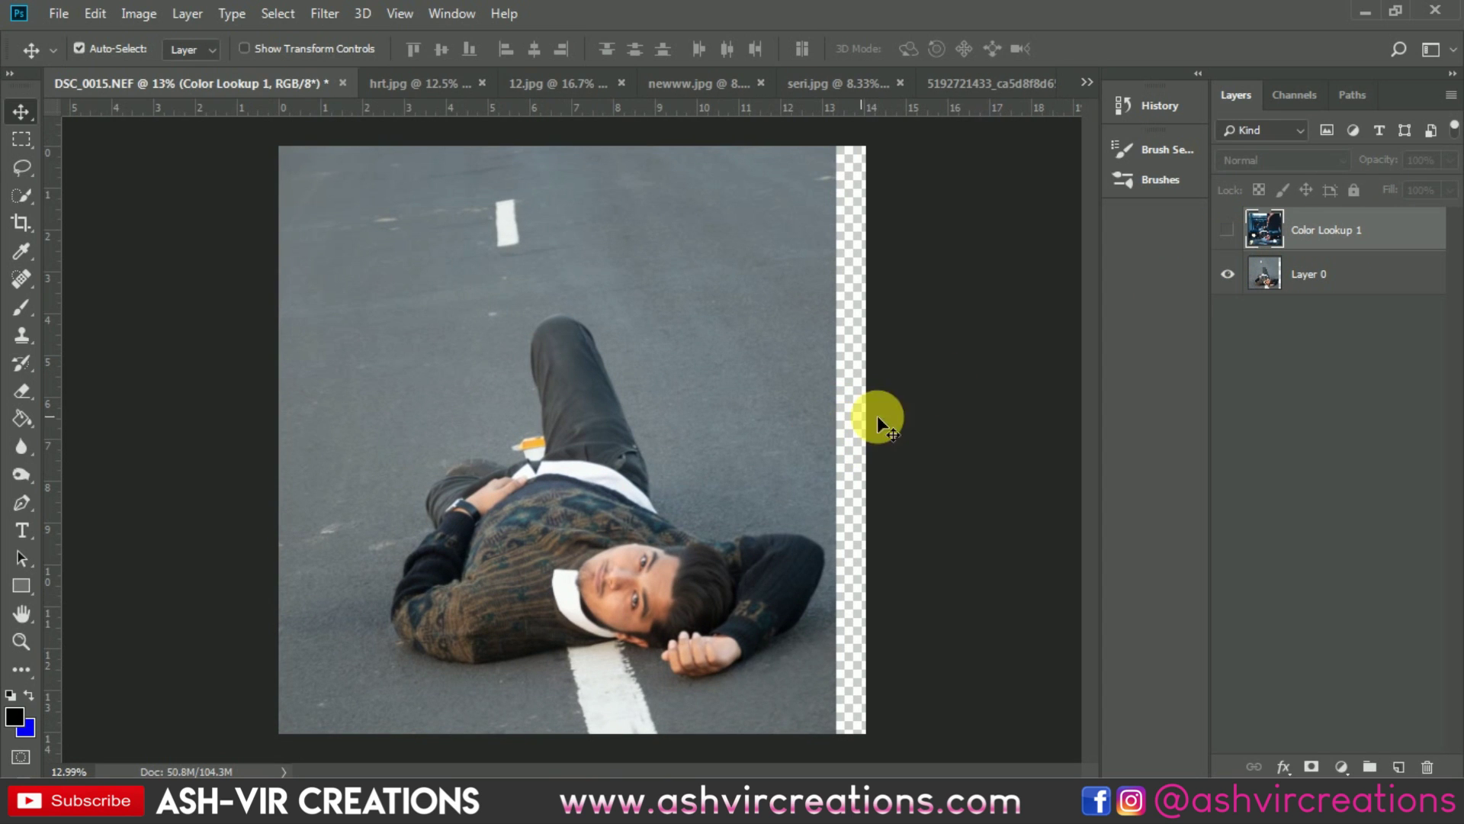
{"action": "left_click", "coordinate": [1228, 230]}
{"action": "left_click", "coordinate": [1227, 230]}
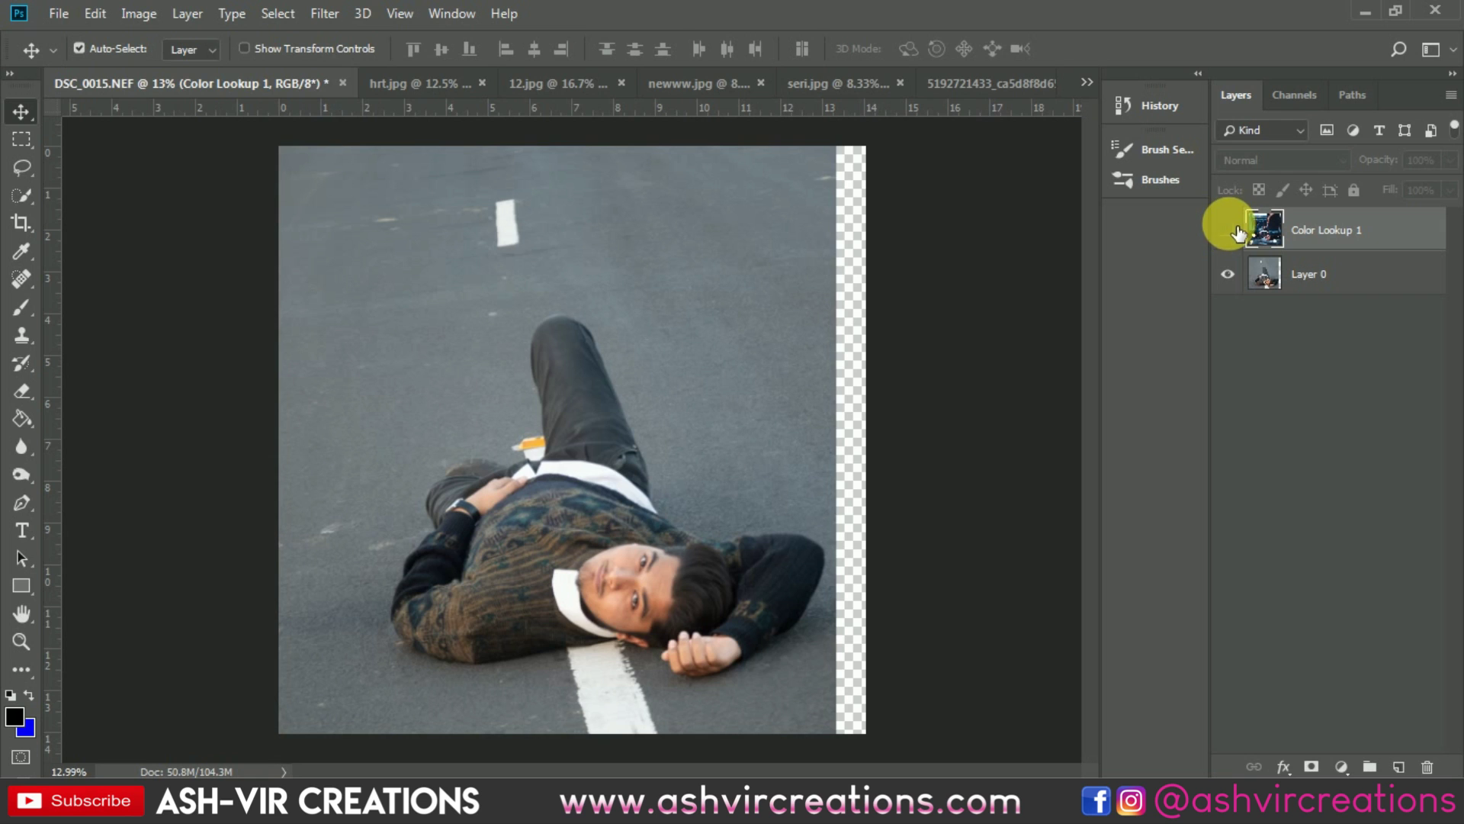
{"action": "left_click", "coordinate": [1237, 231]}
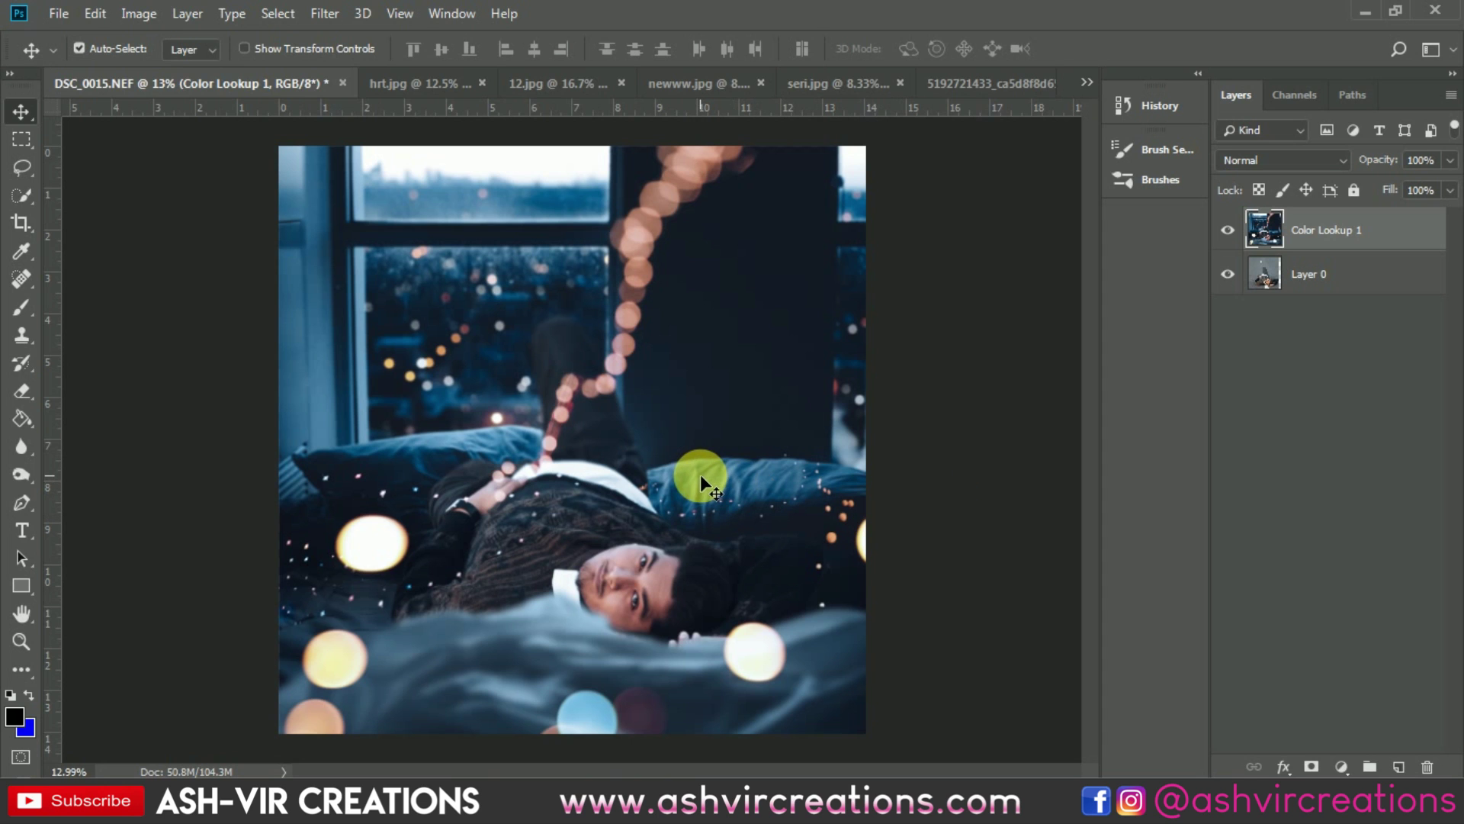
{"action": "left_click", "coordinate": [1228, 229]}
{"action": "left_click", "coordinate": [1228, 230]}
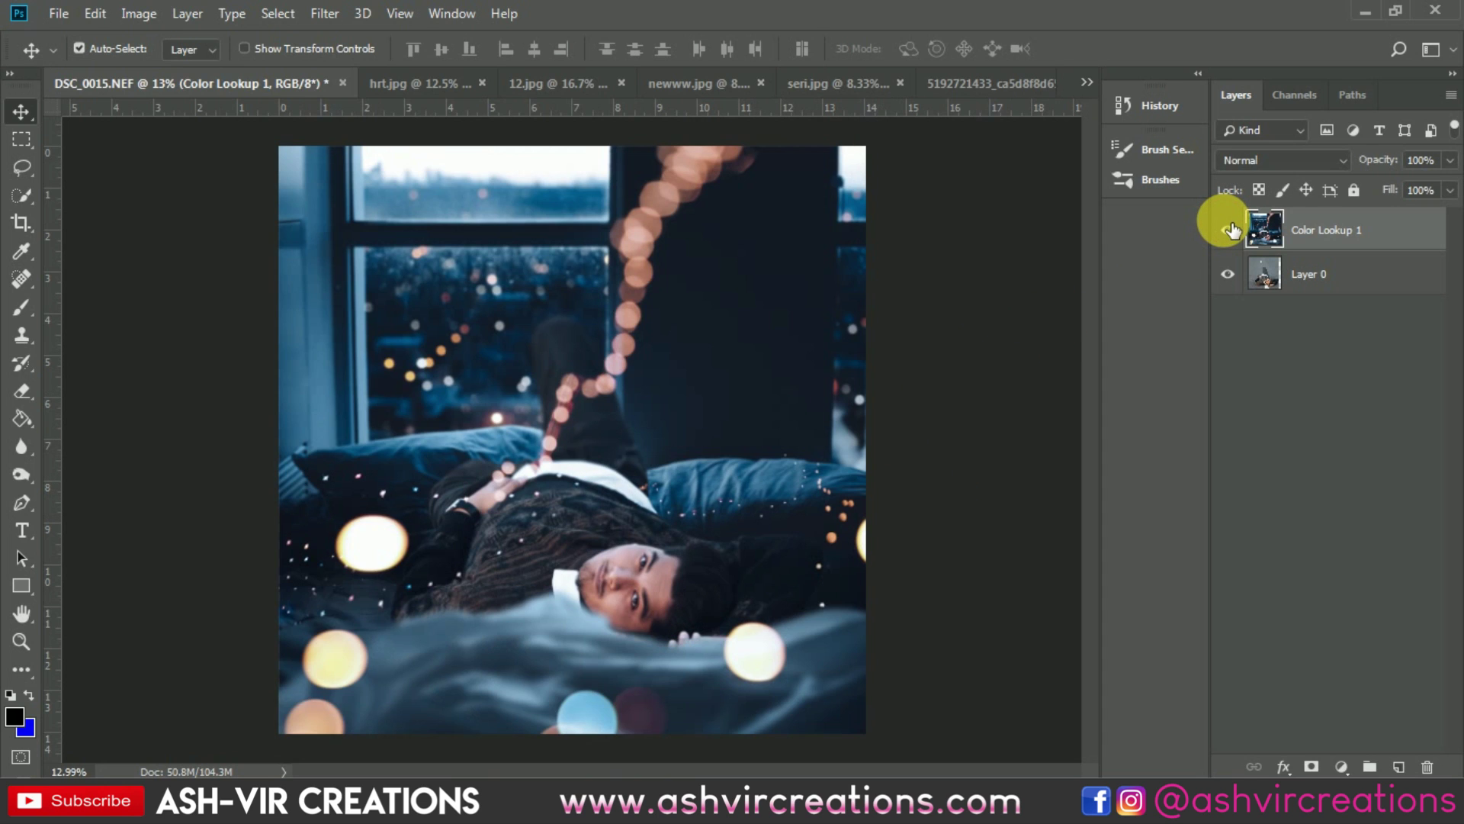
{"action": "left_click", "coordinate": [1228, 229]}
{"action": "left_click", "coordinate": [1227, 230]}
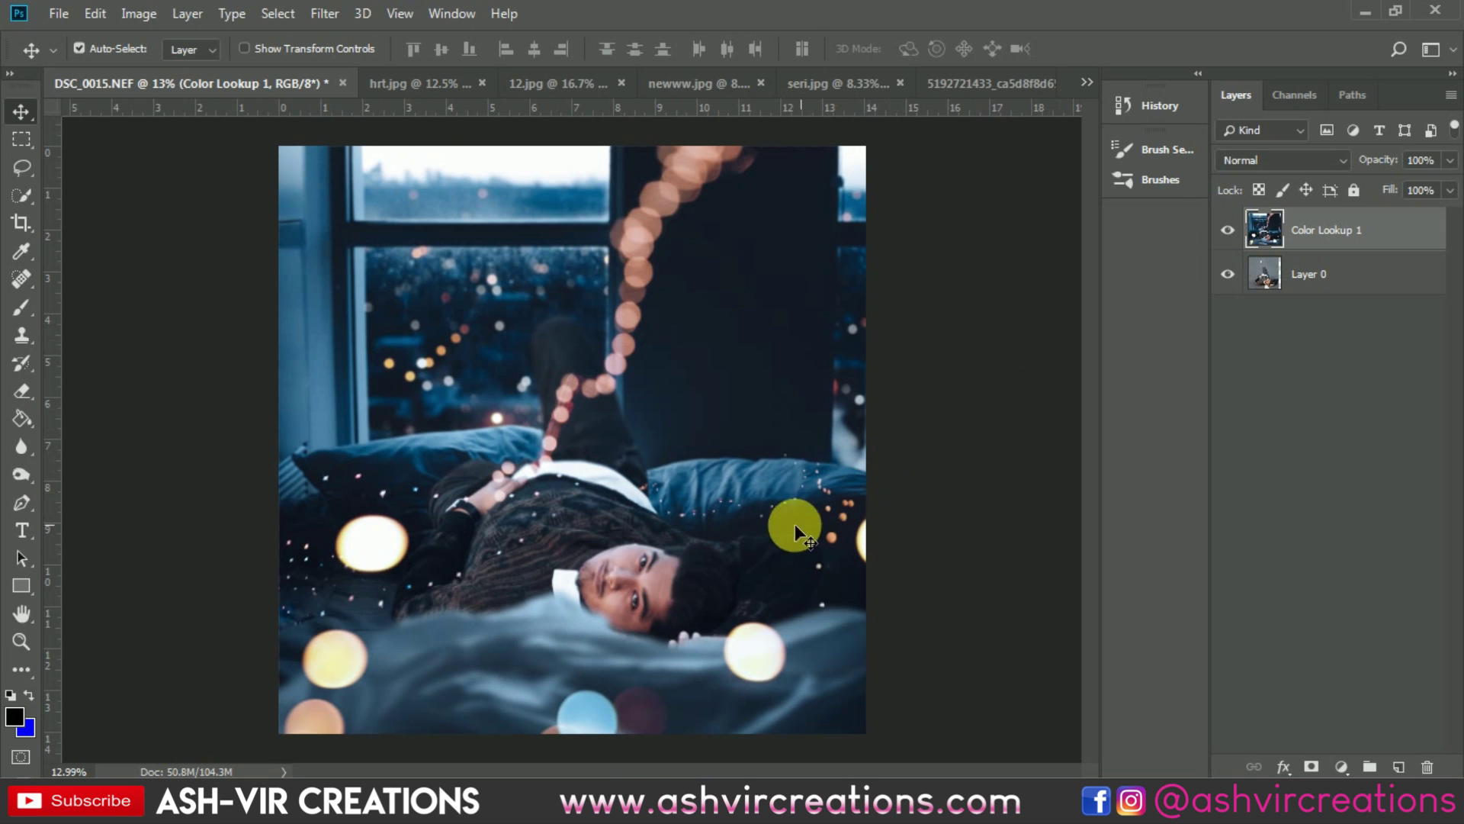
{"action": "scroll", "coordinate": [779, 538], "scroll_direction": "down", "scroll_amount": 1}
{"action": "scroll", "coordinate": [859, 602], "scroll_direction": "up", "scroll_amount": 1}
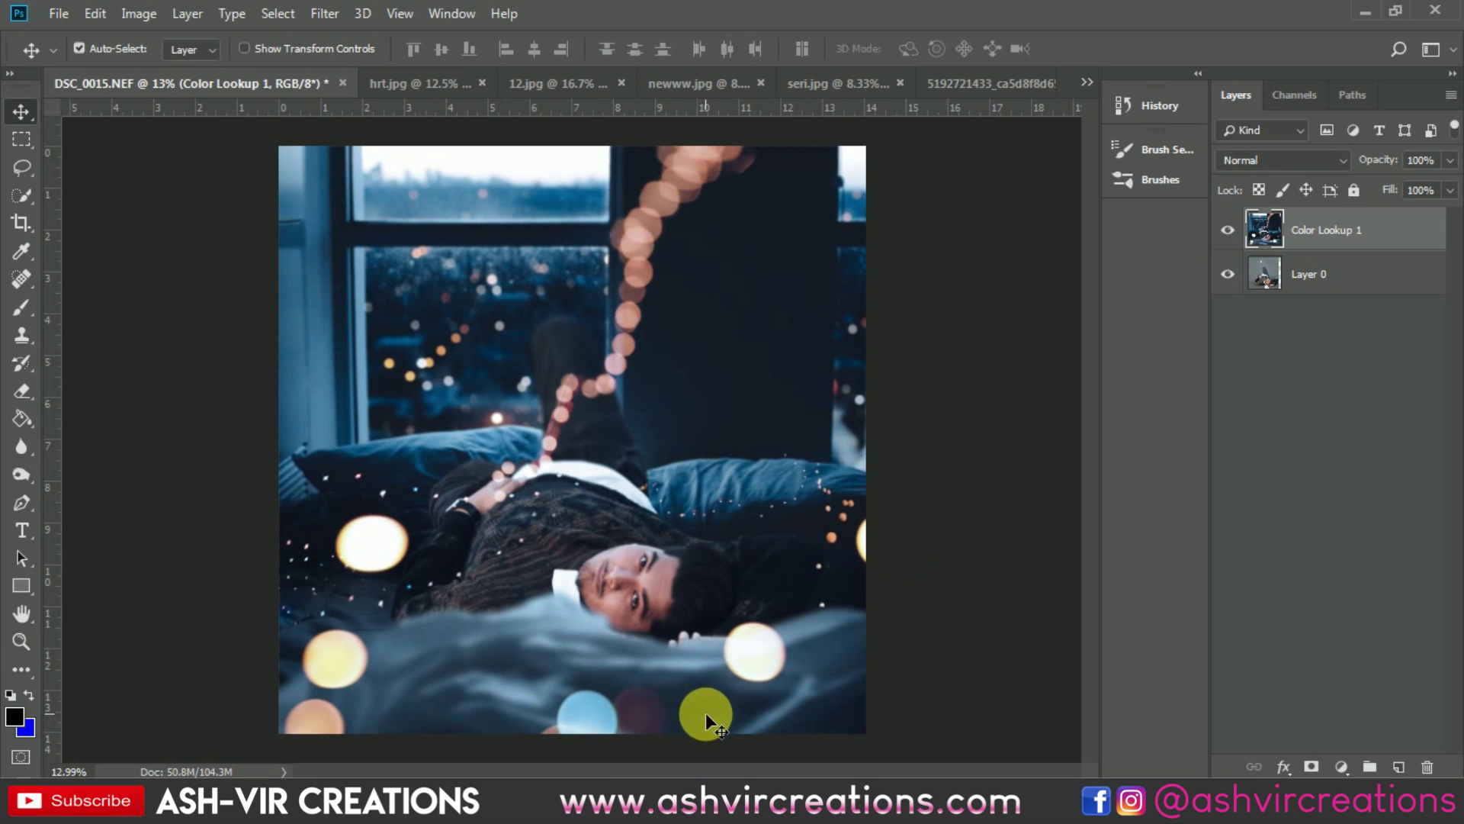
{"action": "scroll", "coordinate": [709, 708], "scroll_direction": "up", "scroll_amount": 3}
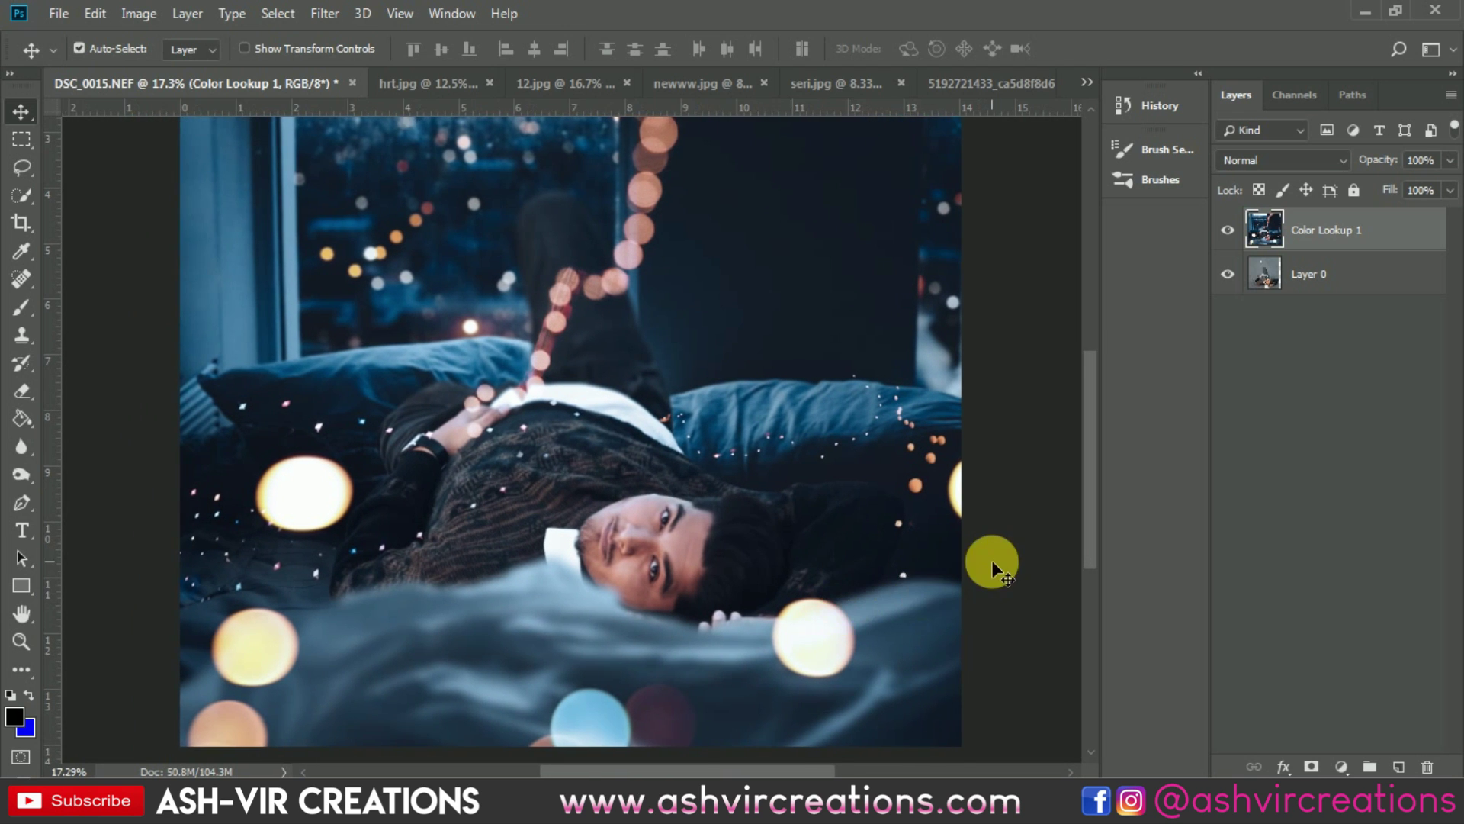
{"action": "scroll", "coordinate": [990, 562], "scroll_direction": "up", "scroll_amount": 2}
{"action": "left_click_drag", "start_coordinate": [981, 560], "coordinate": [987, 559]}
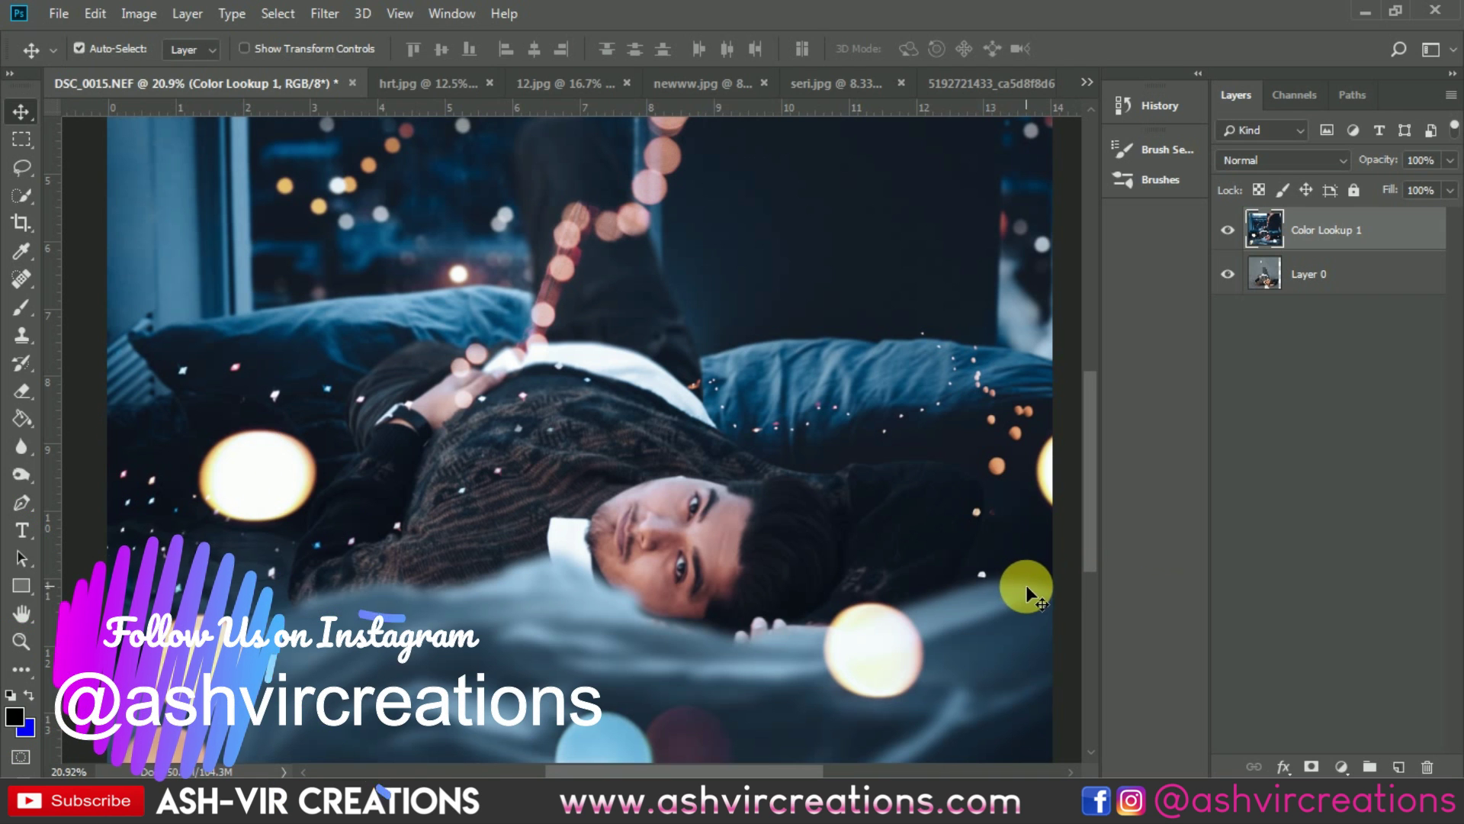
{"action": "scroll", "coordinate": [1031, 580], "scroll_direction": "down", "scroll_amount": 3}
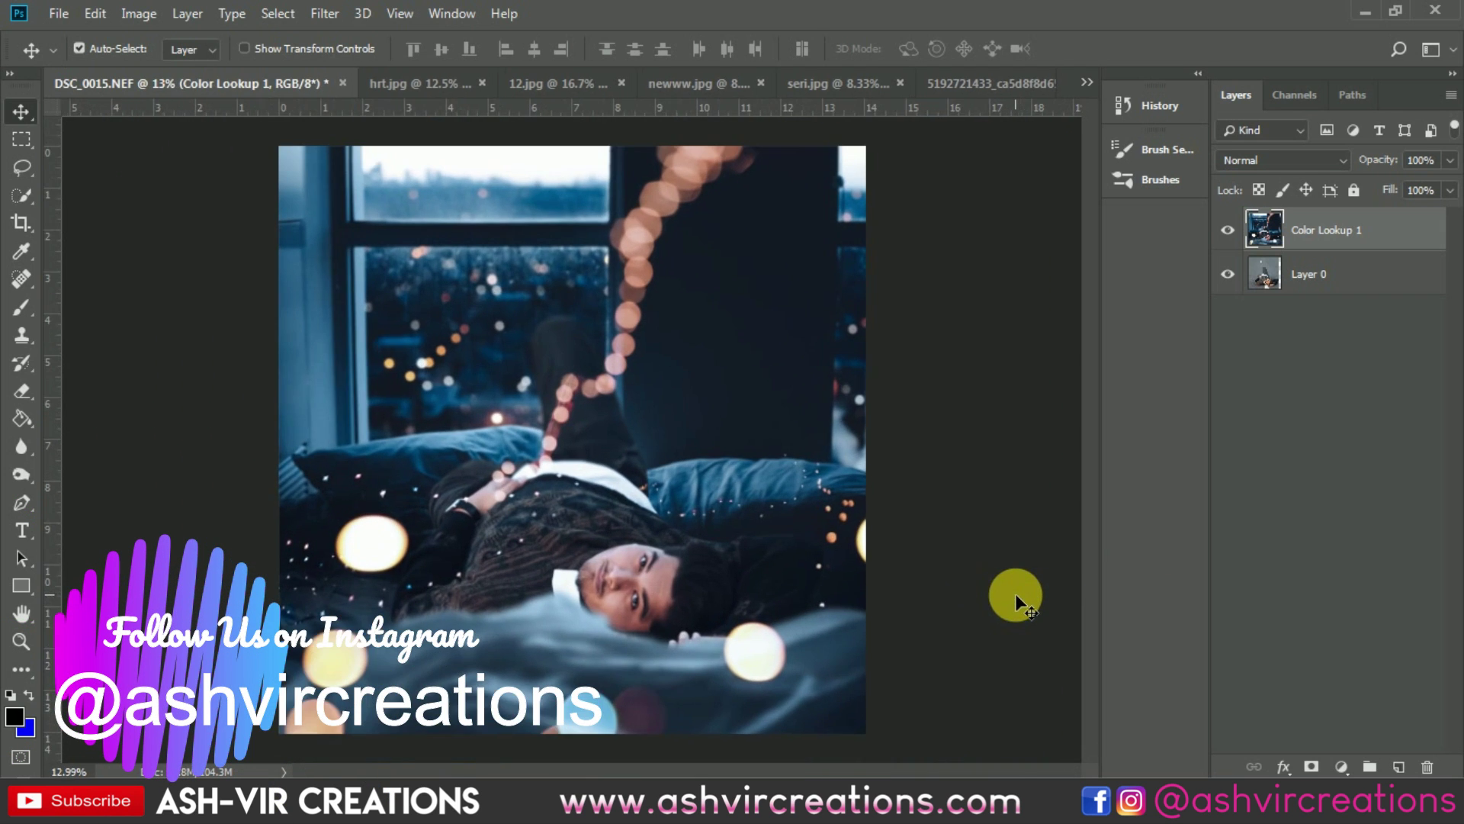